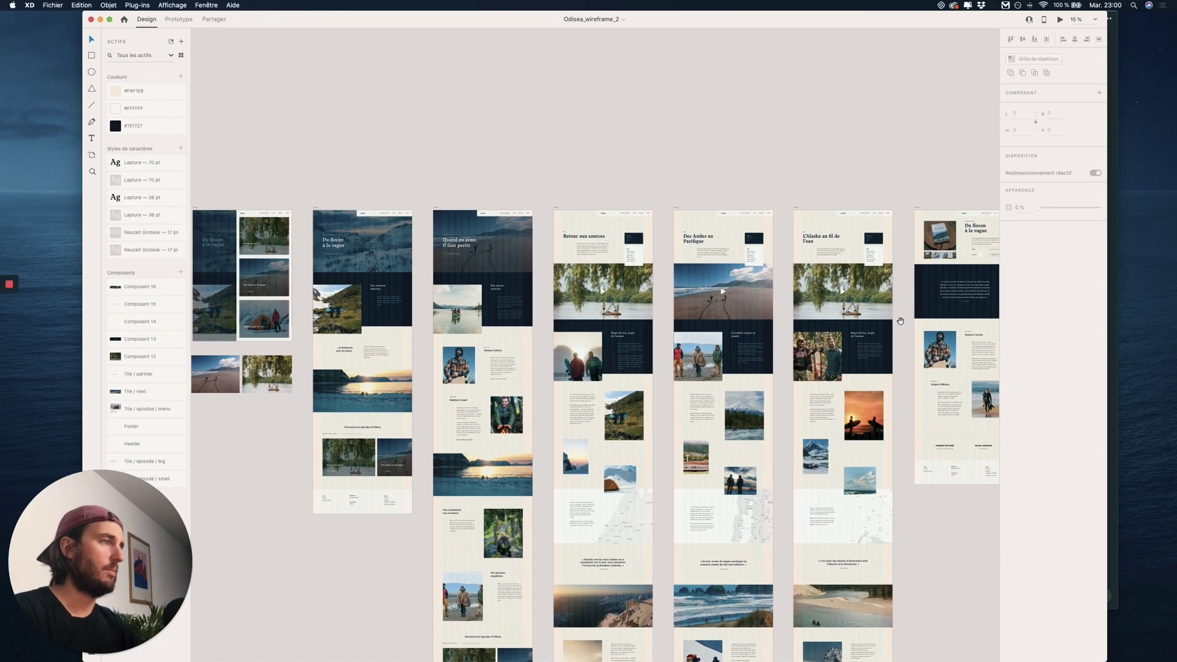
# Examine the book product page mockup on the About – 1 artboard, focusing on its hero section
pyautogui.hscroll(-5, 552, 343)
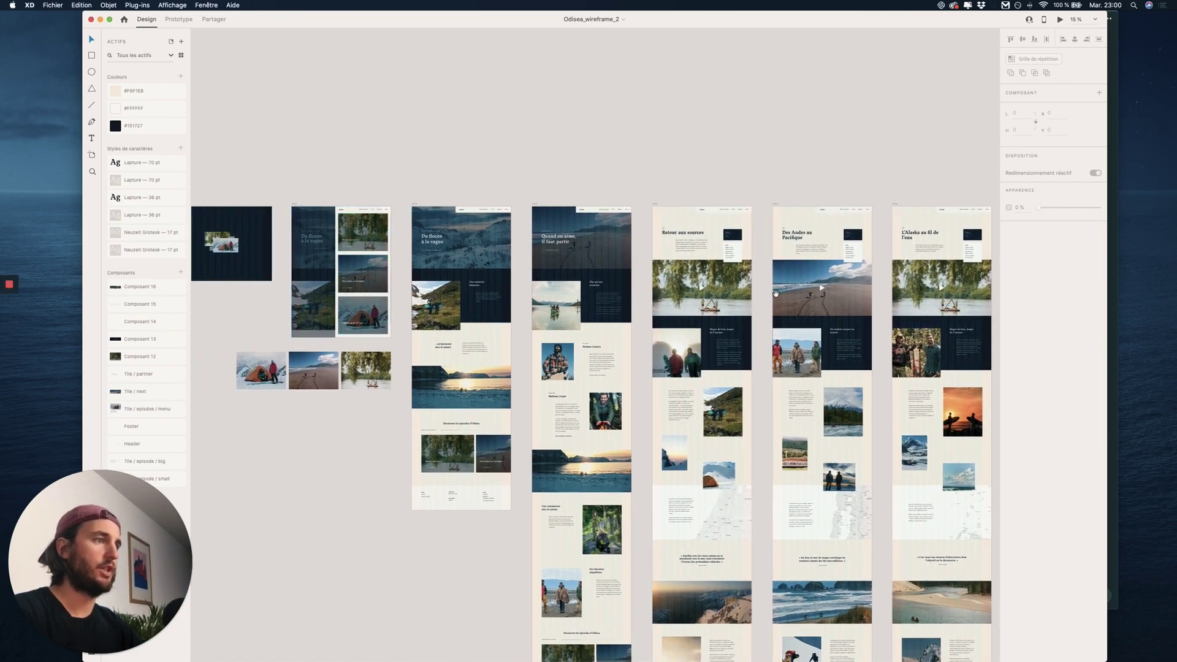
pyautogui.hscroll(20, 567, 302)
pyautogui.scroll(5, 568, 302)
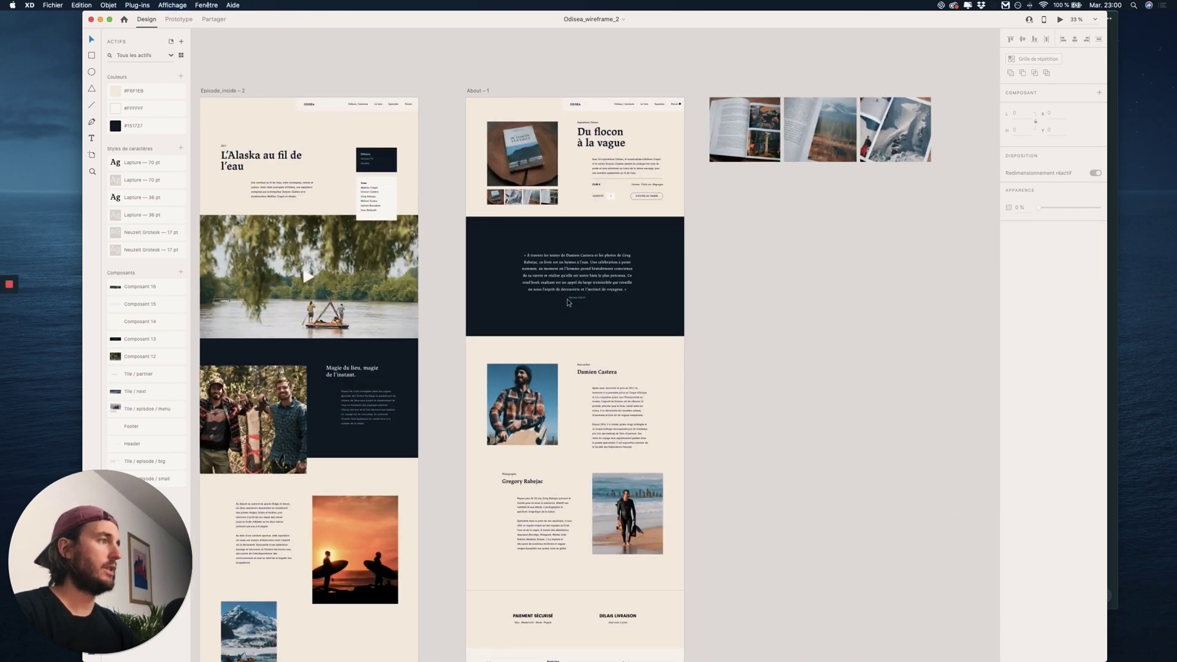
pyautogui.scroll(2, 619, 254)
pyautogui.click(455, 162)
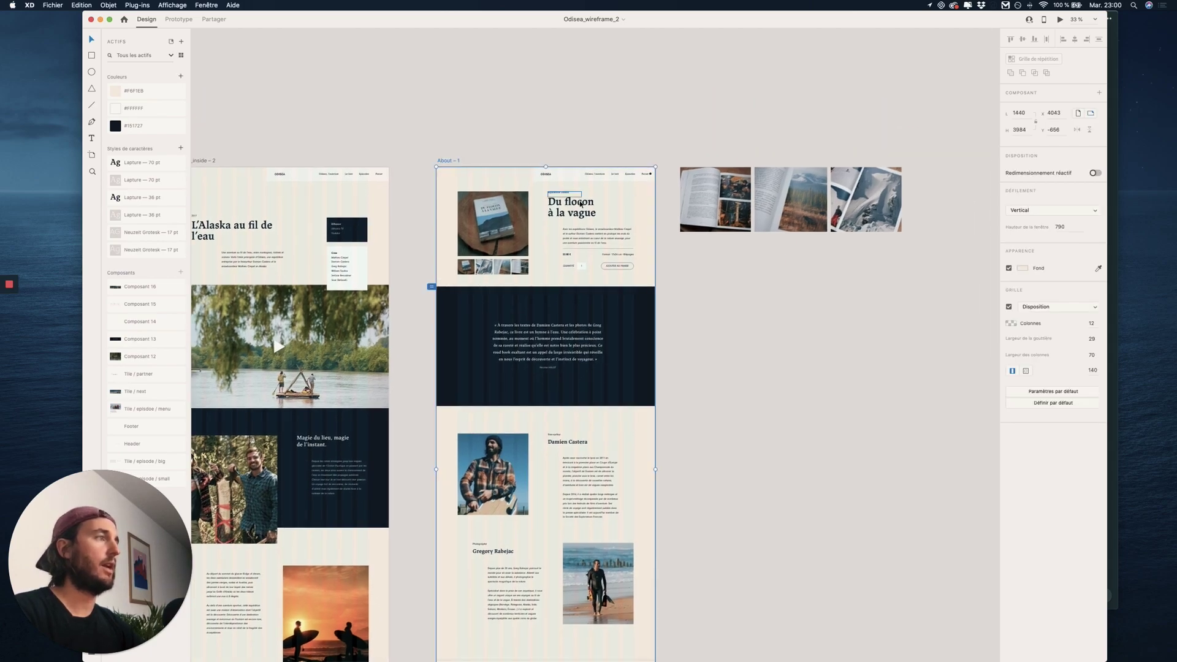
pyautogui.press('super+equal')
pyautogui.scroll(5, 579, 391)
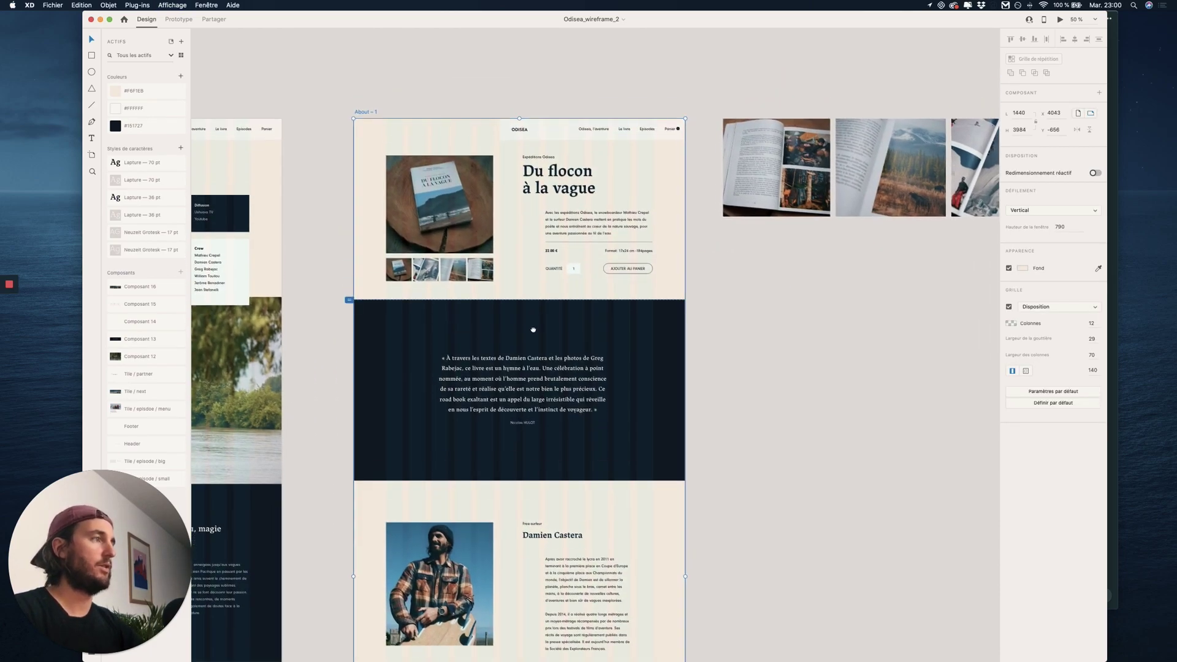
pyautogui.scroll(3, 580, 391)
pyautogui.moveTo(538, 323); pyautogui.dragTo(621, 326)
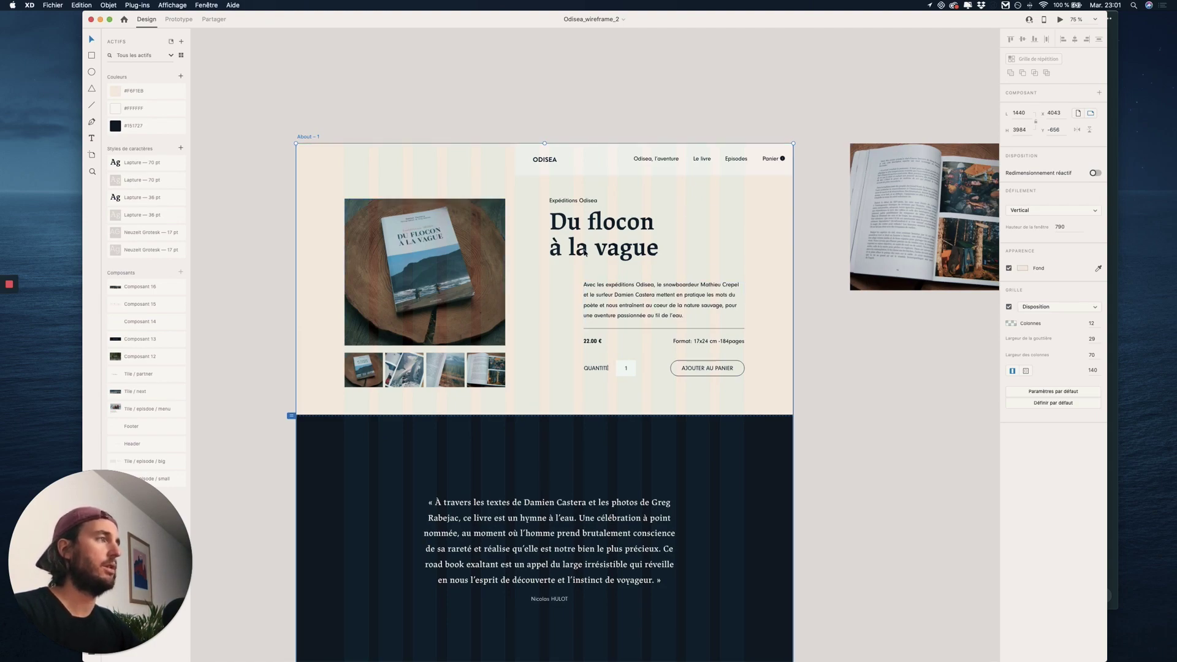
pyautogui.scroll(-2, 644, 254)
pyautogui.press('super+minus')
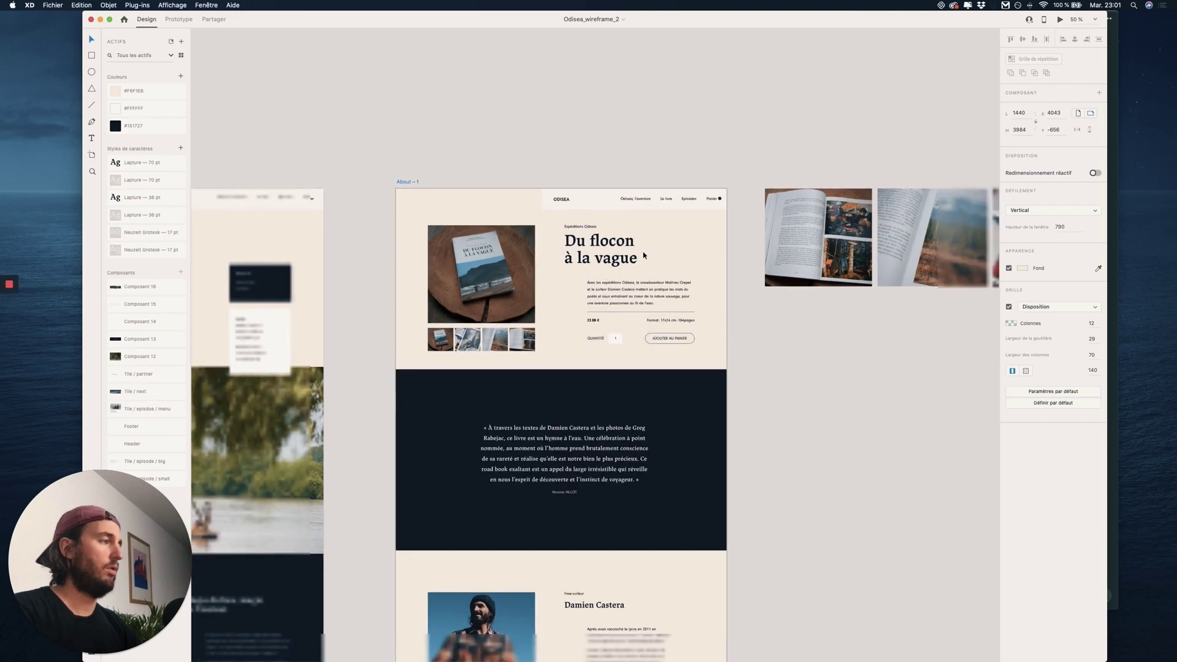
# Switch to the Webflow project in Chrome and review its list of pages and its symbols
pyautogui.hotkey('ctrl', 'Up')
pyautogui.click(725, 250)
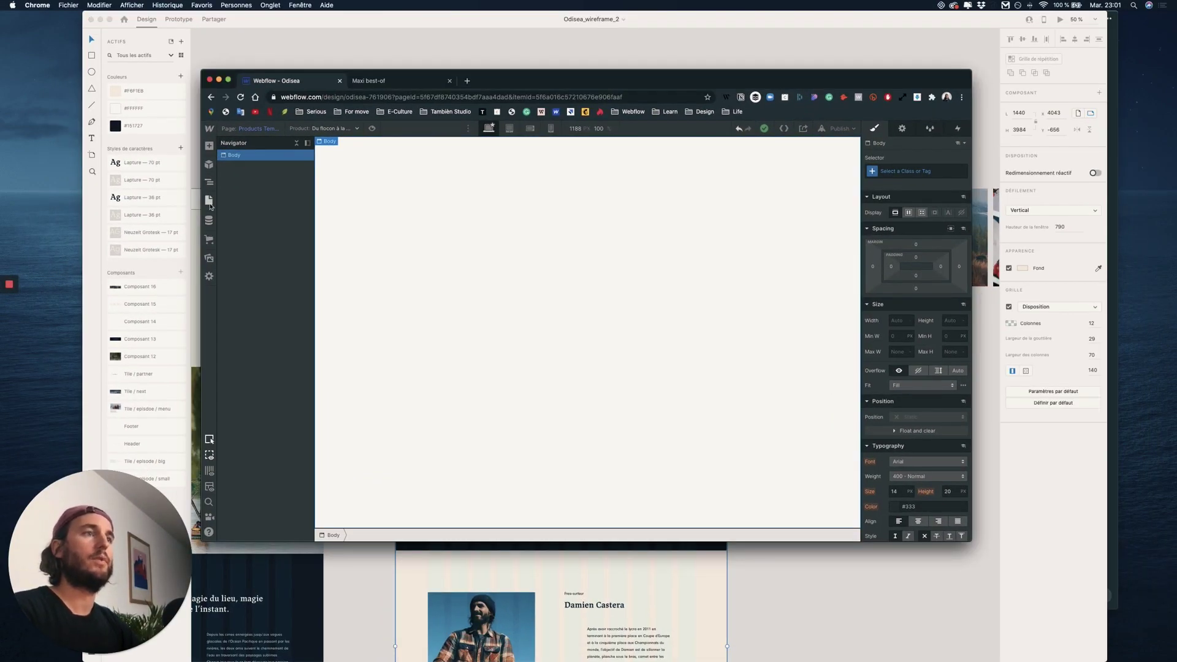
pyautogui.click(209, 200)
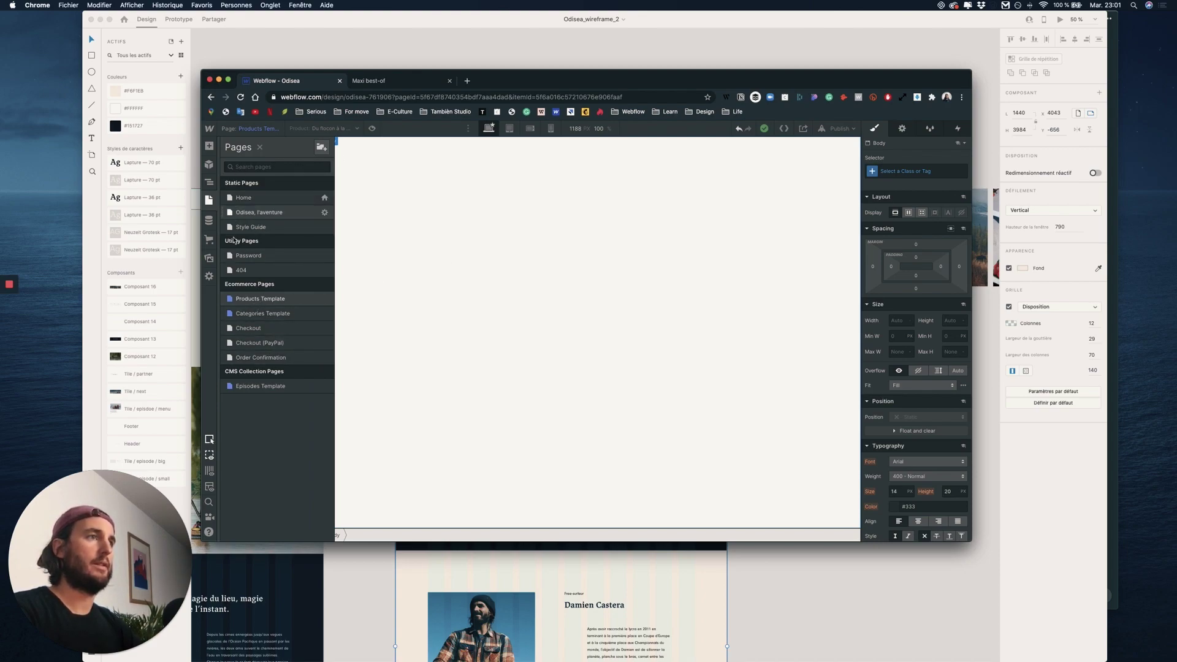
pyautogui.click(209, 165)
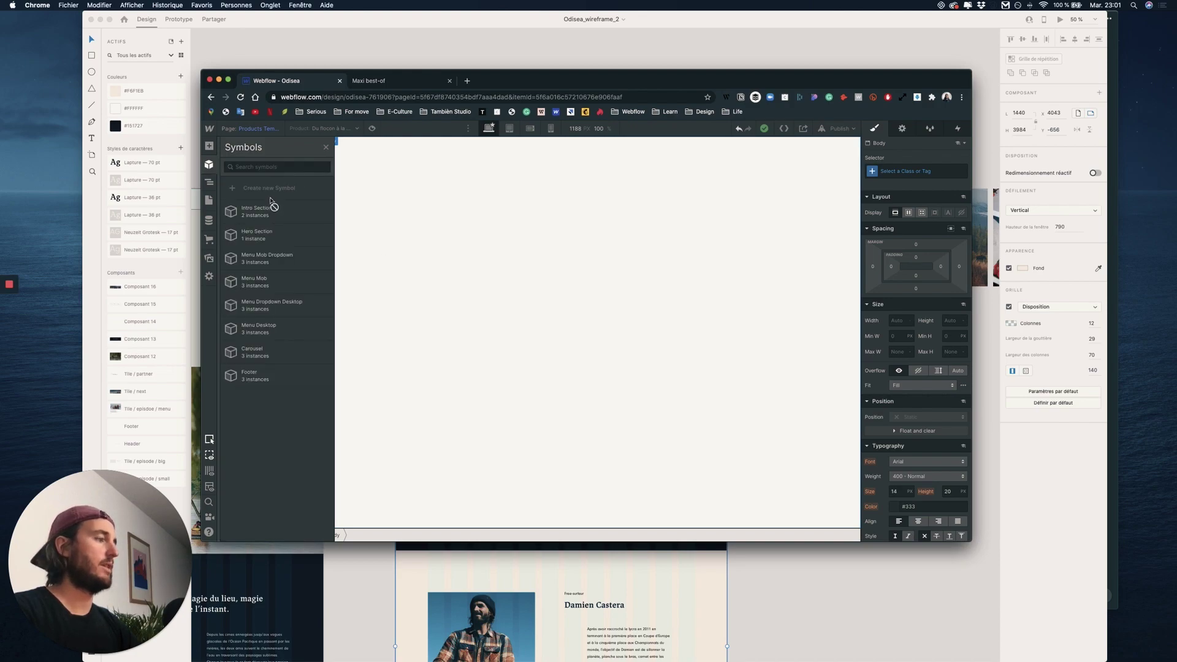
# Check the header of the book page in the XD mockup and return to Webflow
pyautogui.hotkey('ctrl', 'Up')
pyautogui.click(476, 436)
pyautogui.click(671, 207)
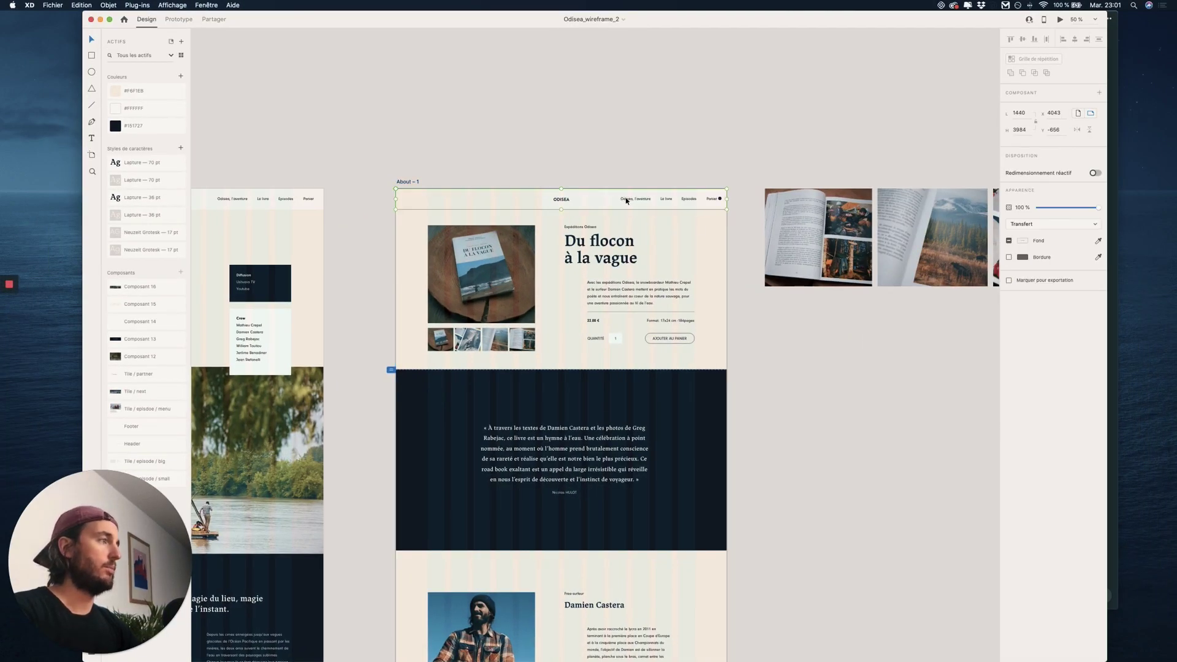
pyautogui.hotkey('ctrl', 'Up')
pyautogui.click(683, 239)
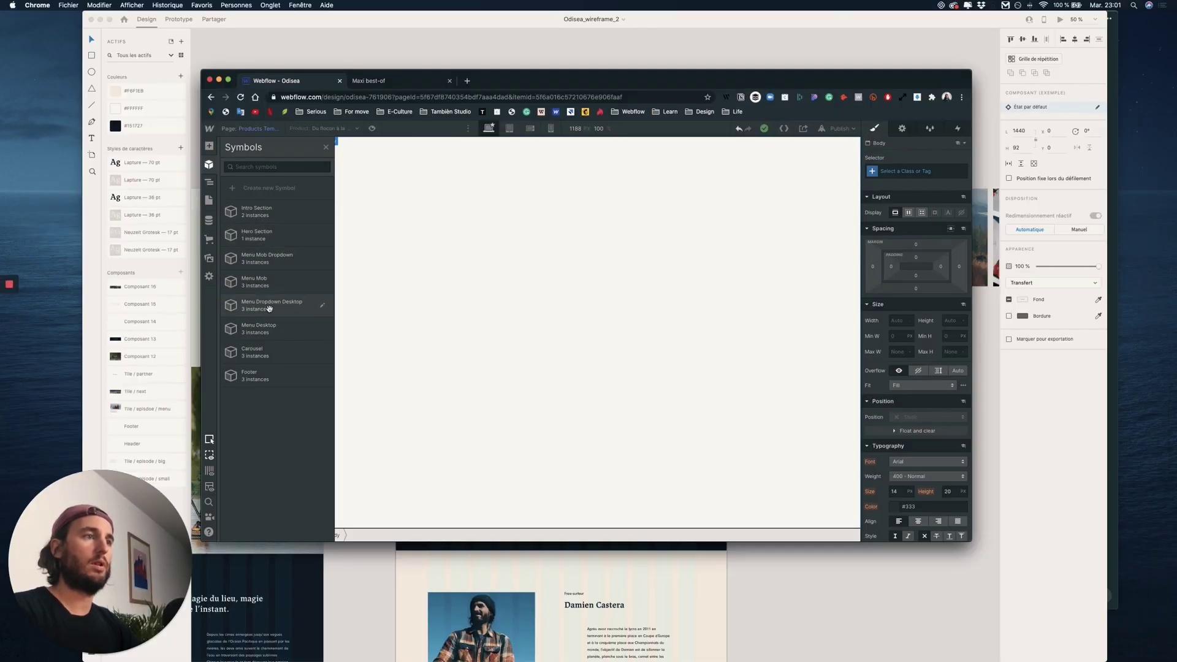
# Add the Menu Desktop and Menu Dropdown Desktop symbols to the body of the Products Template page
pyautogui.moveTo(367, 316); pyautogui.dragTo(226, 171)
pyautogui.click(208, 167)
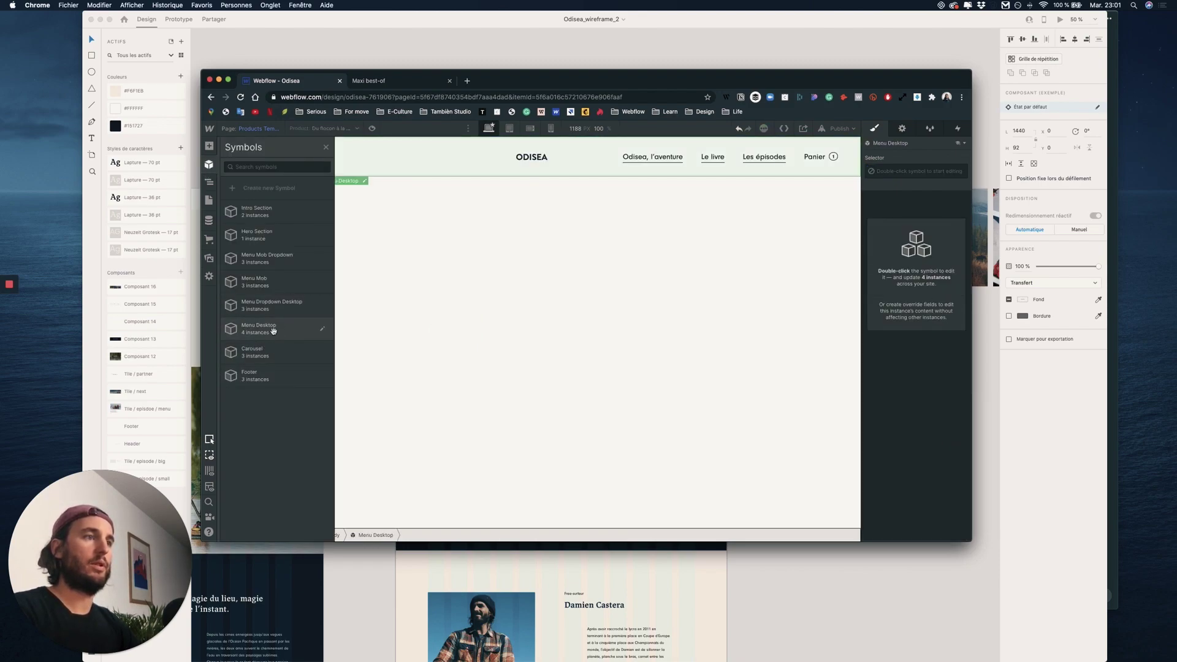
pyautogui.moveTo(284, 304); pyautogui.dragTo(468, 225)
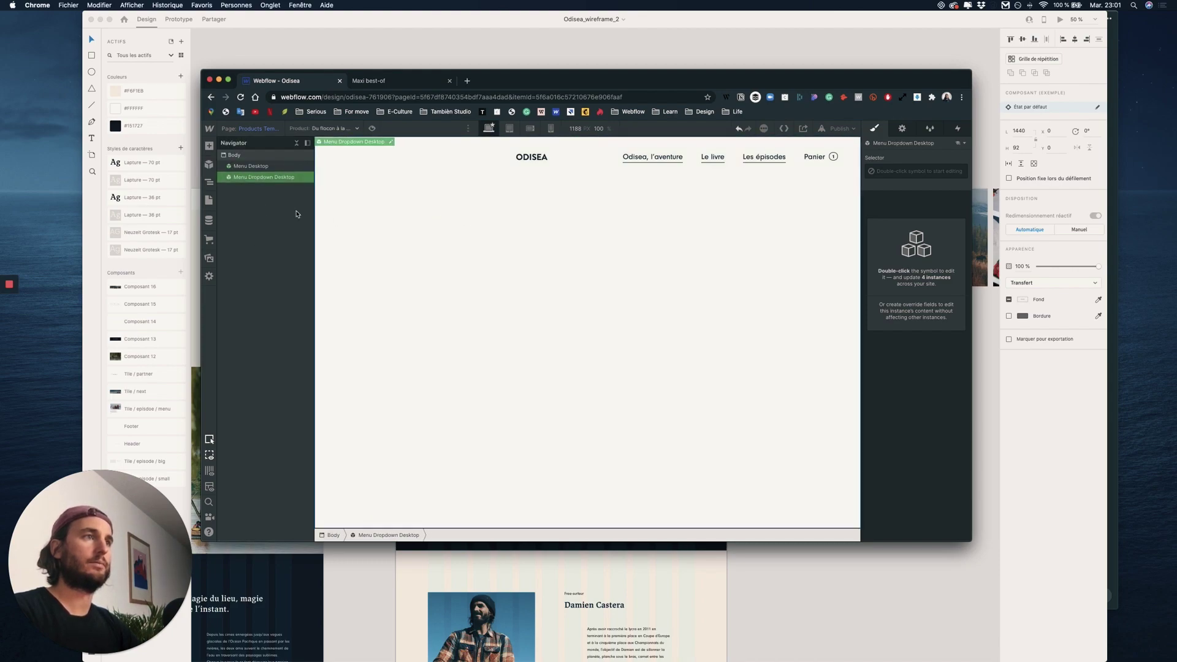
# Add the Menu Mob and Menu Mob Dropdown symbols to the page body along with the desktop menus
pyautogui.click(209, 146)
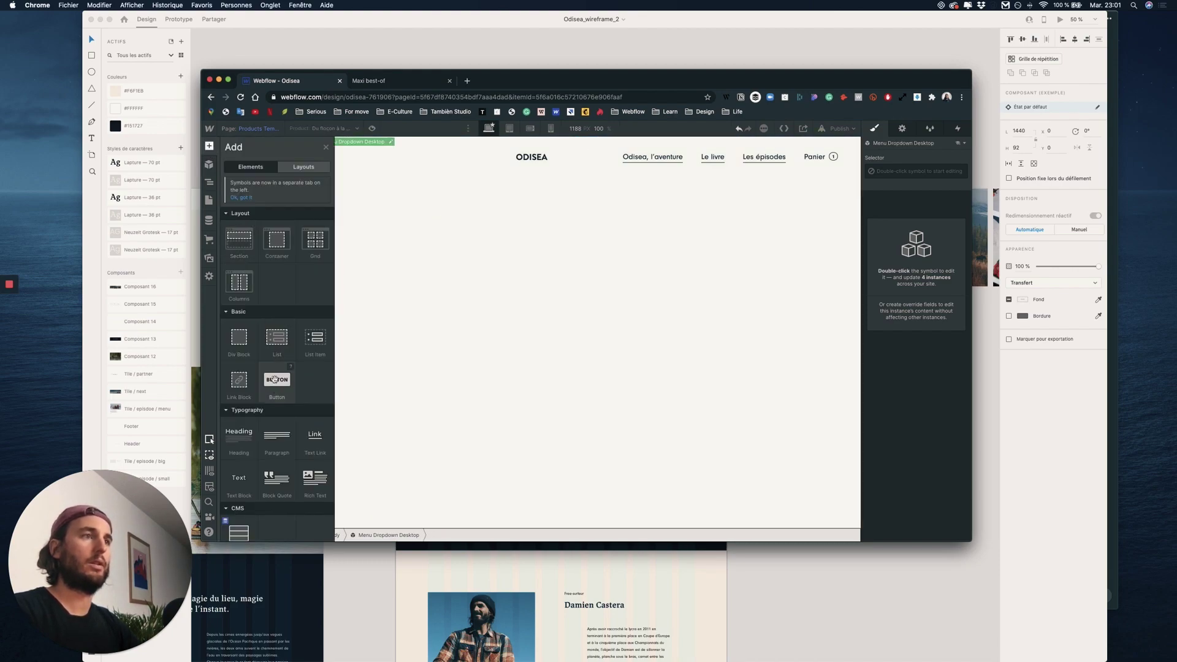
pyautogui.click(209, 200)
pyautogui.click(209, 166)
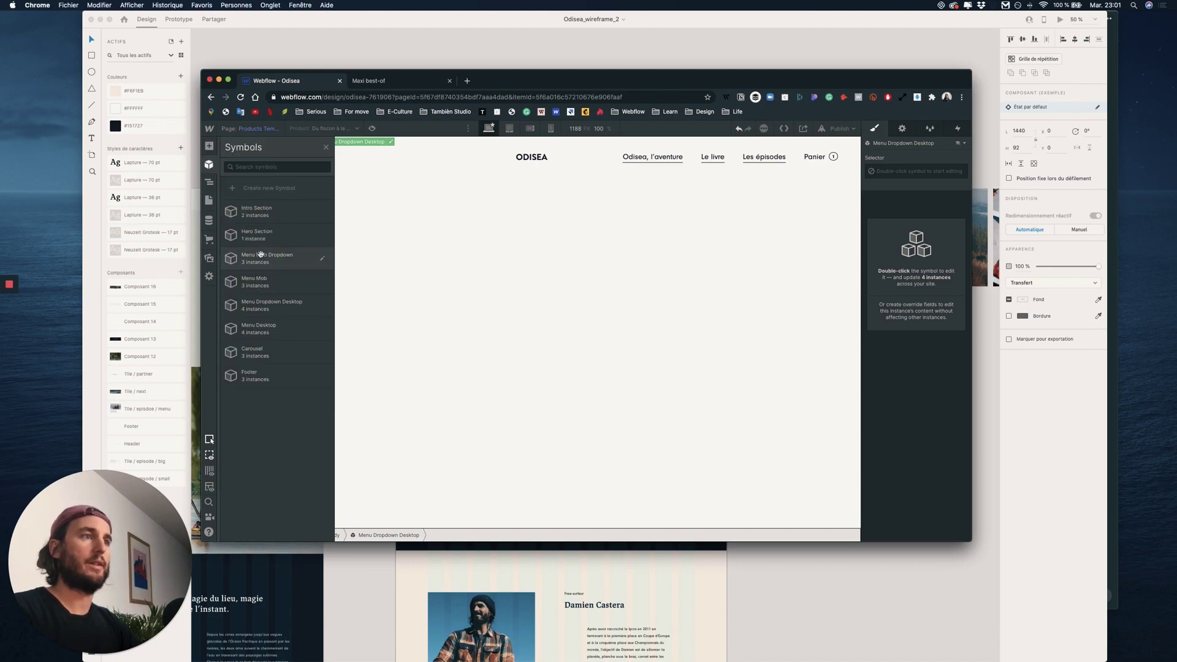
pyautogui.moveTo(255, 281); pyautogui.dragTo(207, 162)
pyautogui.click(209, 164)
pyautogui.click(209, 164)
pyautogui.moveTo(267, 261); pyautogui.dragTo(373, 214)
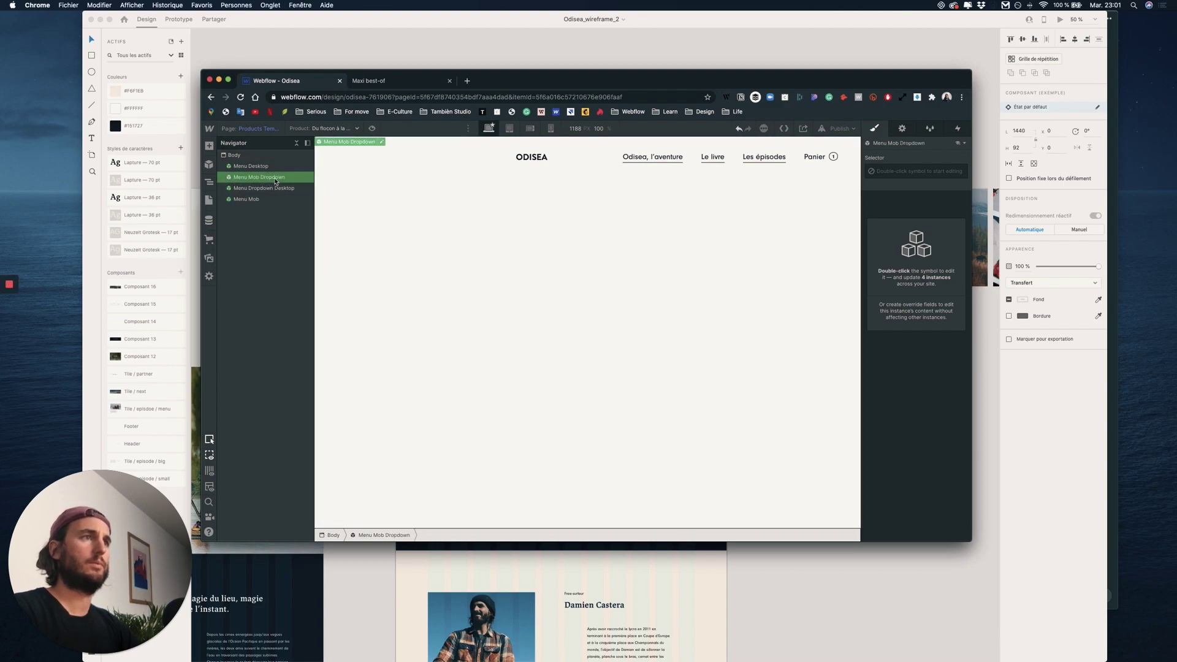
# Switch to the XD mockup and examine the hero's two-column layout of product images and product information
pyautogui.hotkey('shift', 'a')
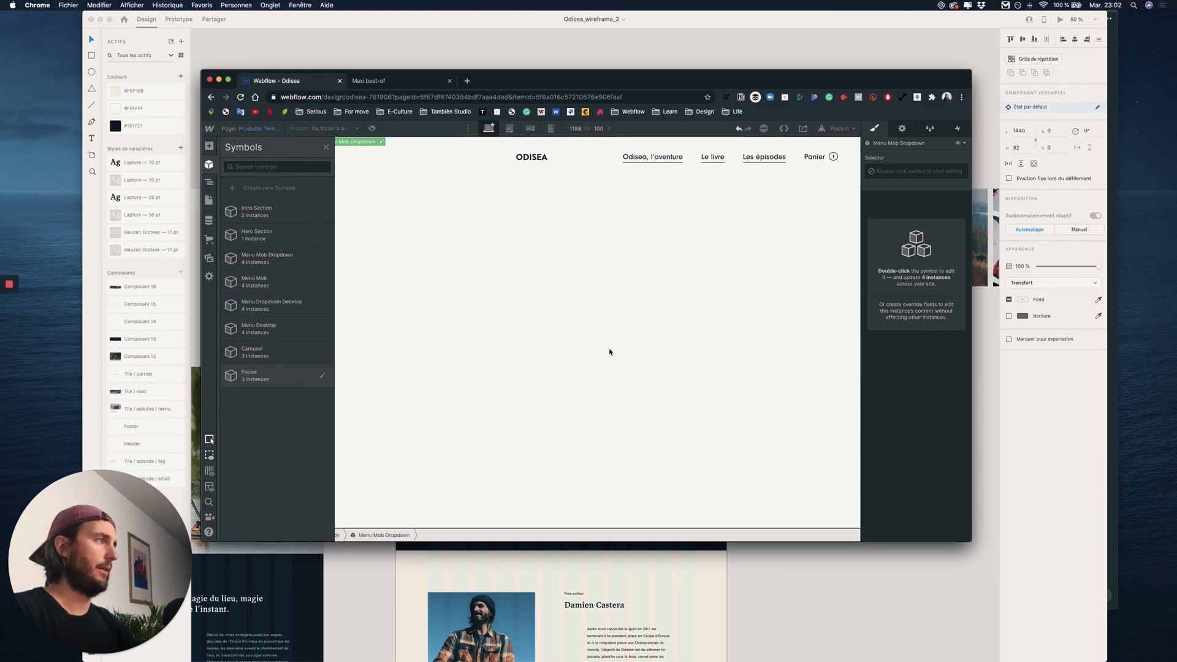
pyautogui.hotkey('ctrl', 'Up')
pyautogui.click(525, 394)
pyautogui.click(682, 337)
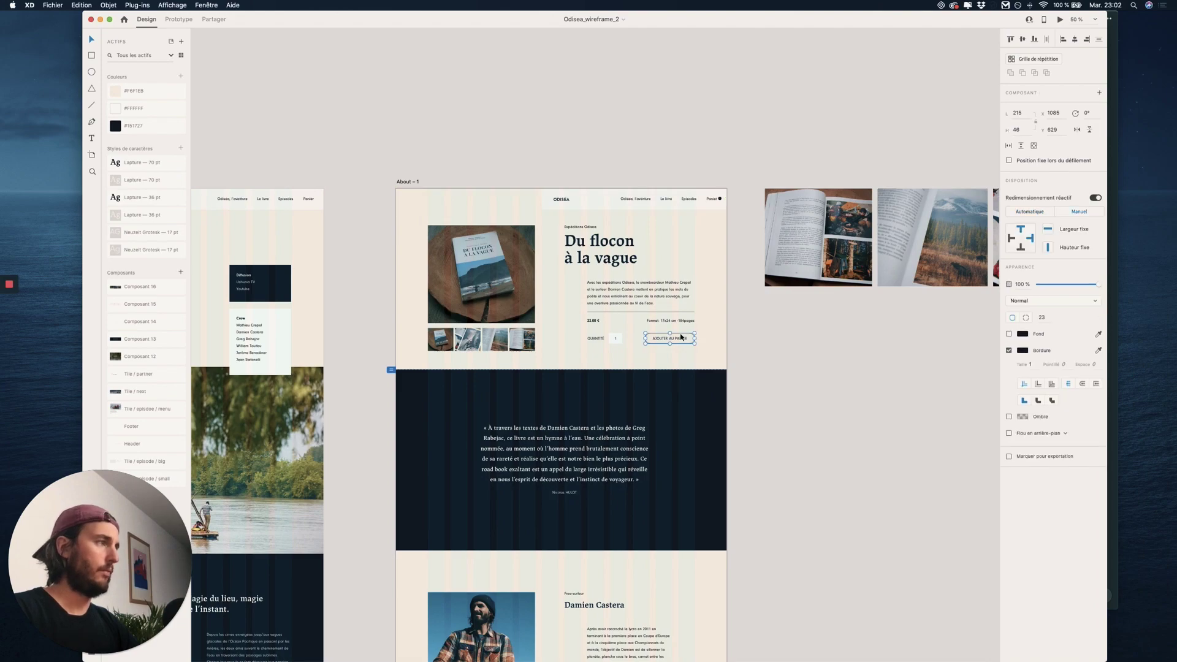
pyautogui.scroll(3, 682, 336)
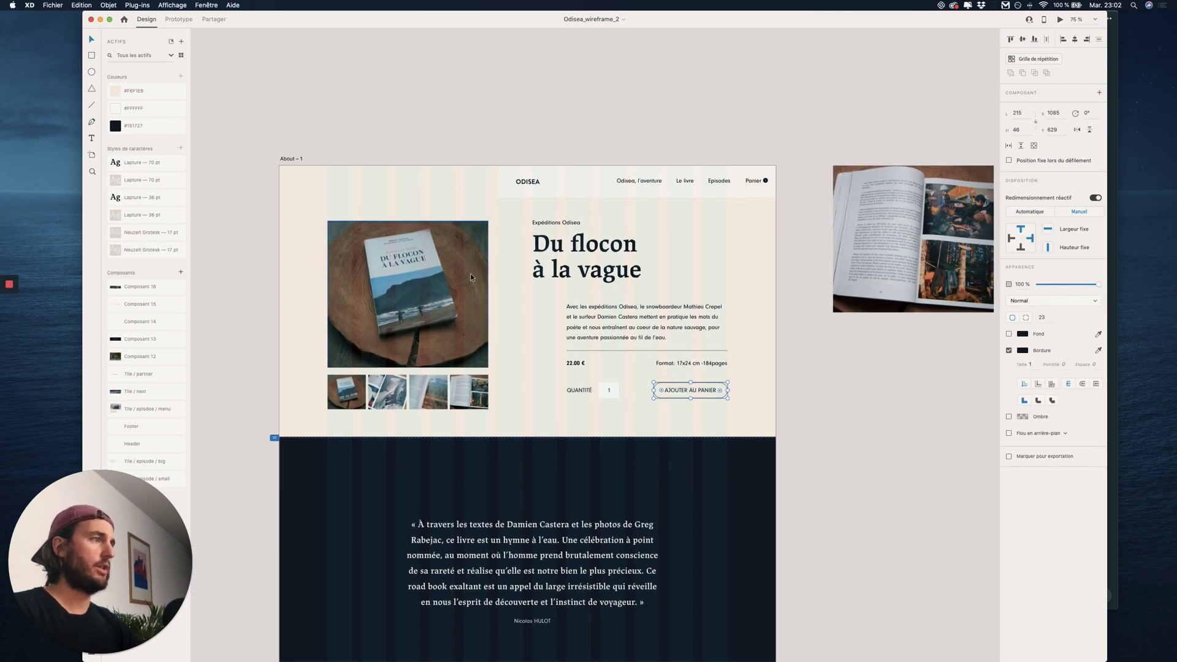
pyautogui.click(386, 266)
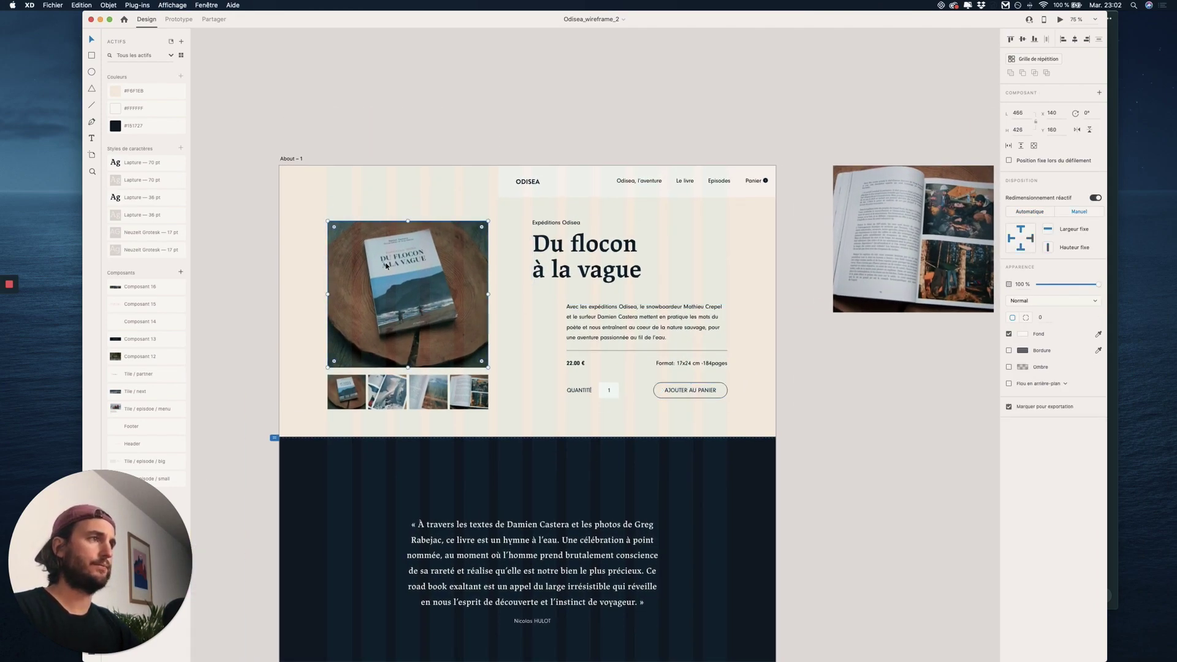
pyautogui.moveTo(292, 240); pyautogui.dragTo(496, 413)
pyautogui.moveTo(754, 214); pyautogui.dragTo(512, 417)
pyautogui.click(750, 311)
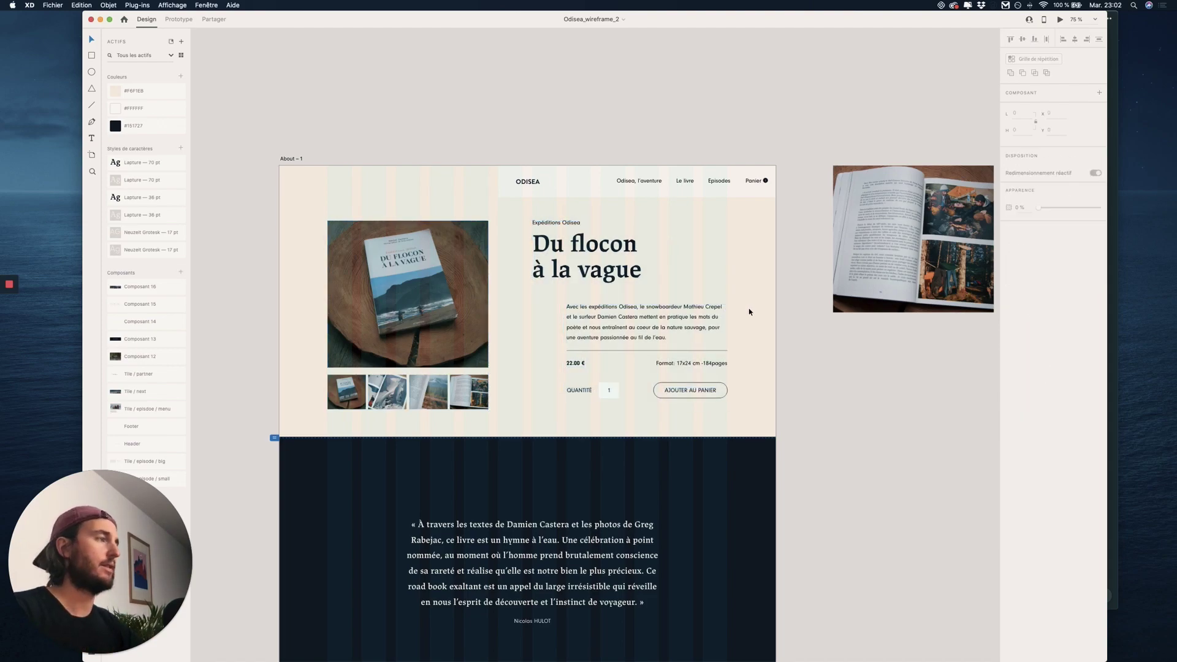
# Inspect the hero's title, description, price, quantity box and add-to-cart area in the mockup
pyautogui.click(536, 238)
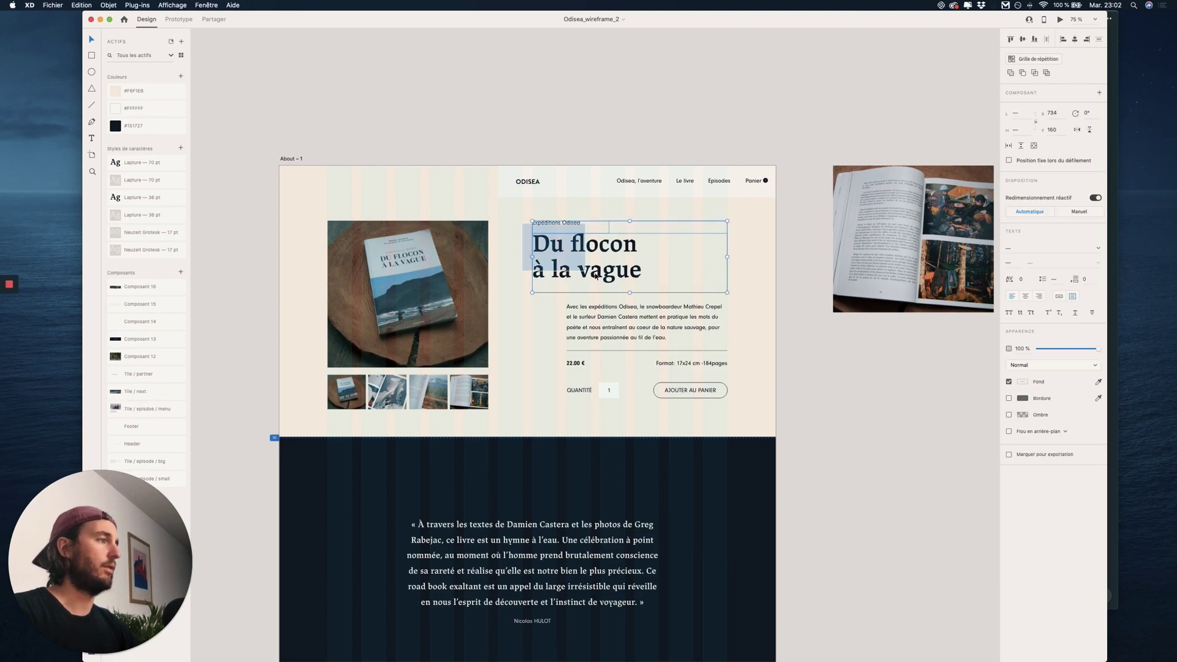
pyautogui.click(625, 332)
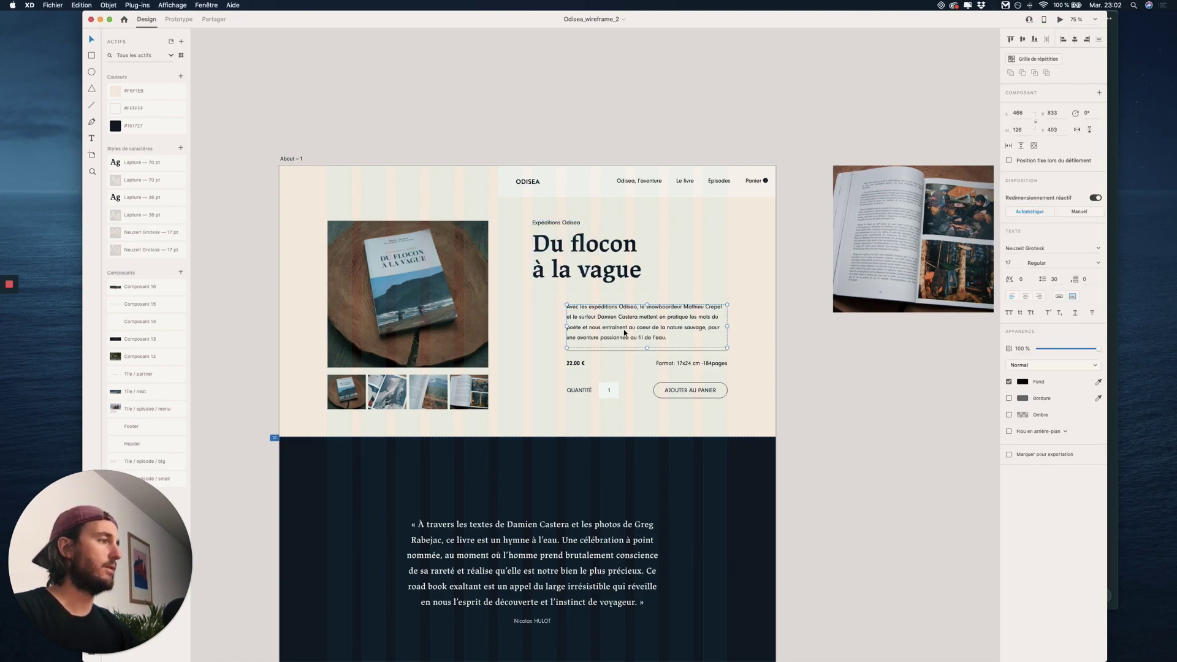
pyautogui.click(572, 364)
pyautogui.click(609, 391)
pyautogui.click(734, 395)
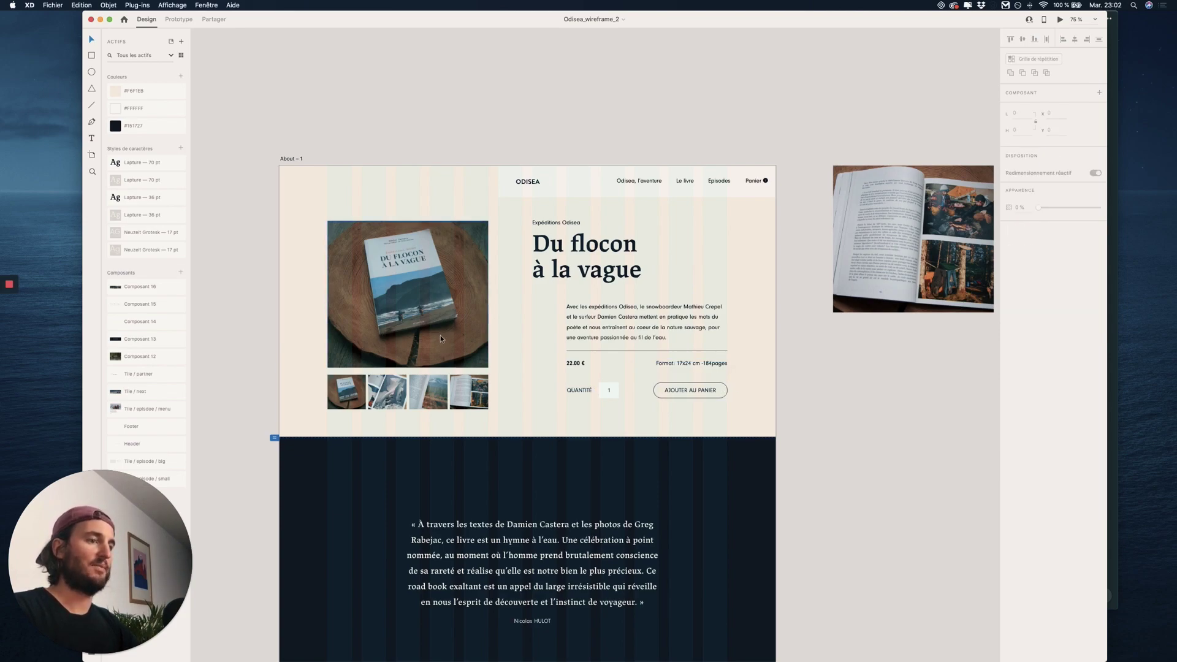
# Return to Webflow and add a Section at the end of the page body, below the four menu symbols
pyautogui.hotkey('ctrl', 'Up')
pyautogui.click(724, 253)
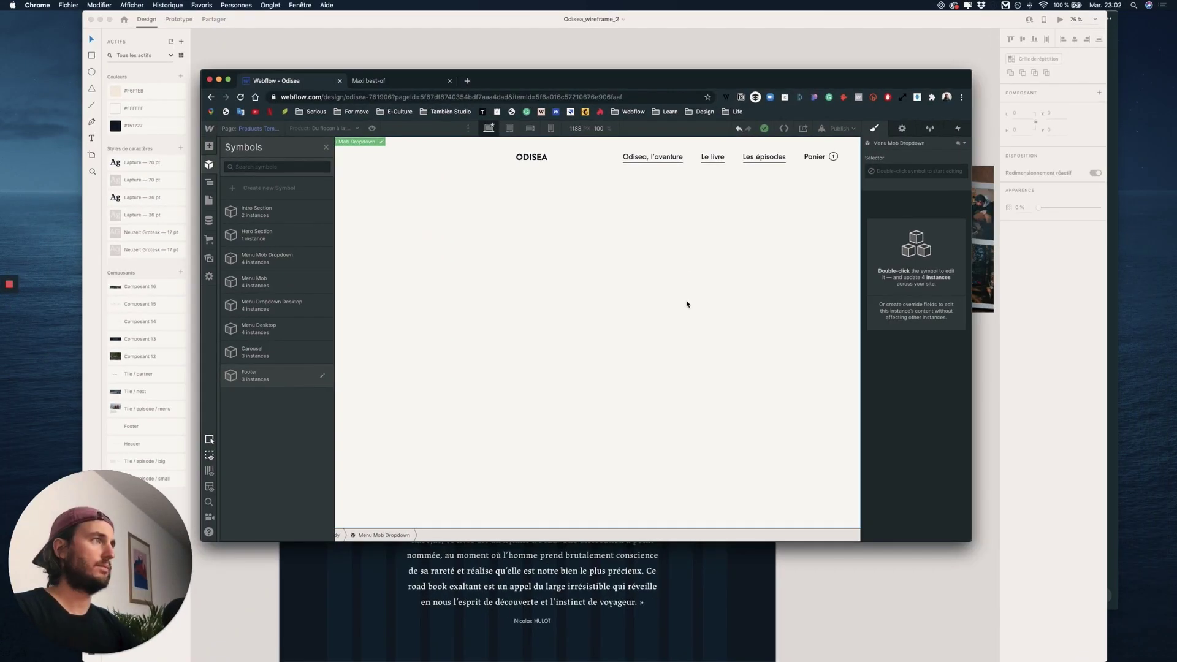
pyautogui.click(209, 146)
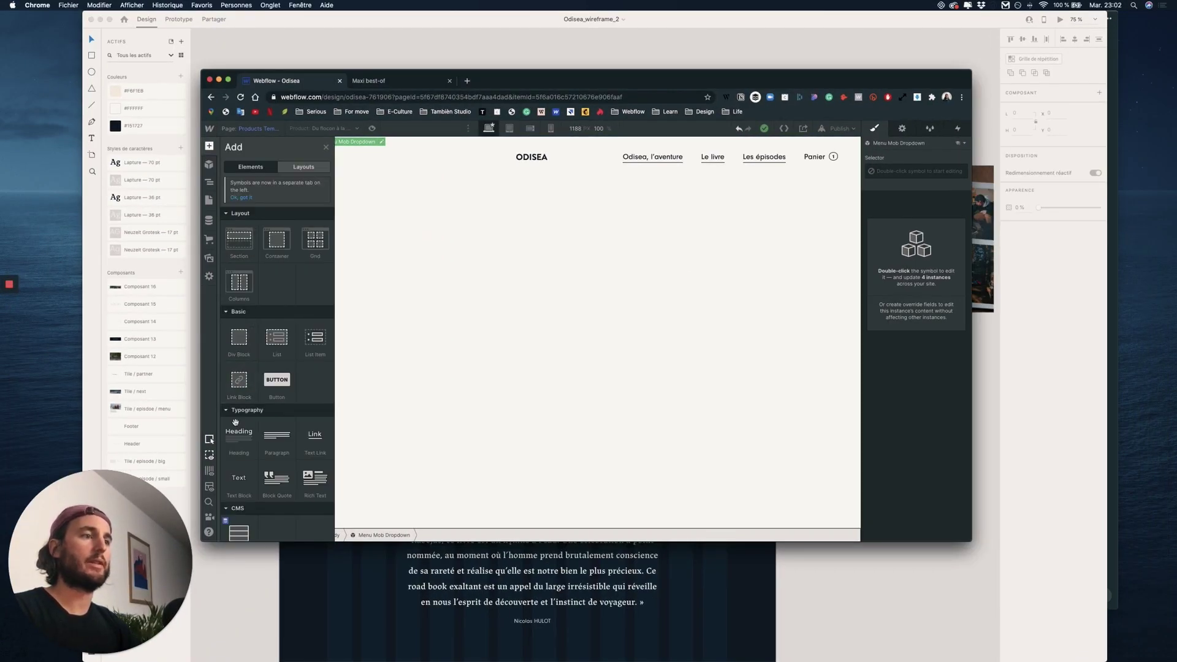
pyautogui.scroll(-2, 260, 354)
pyautogui.scroll(3, 259, 355)
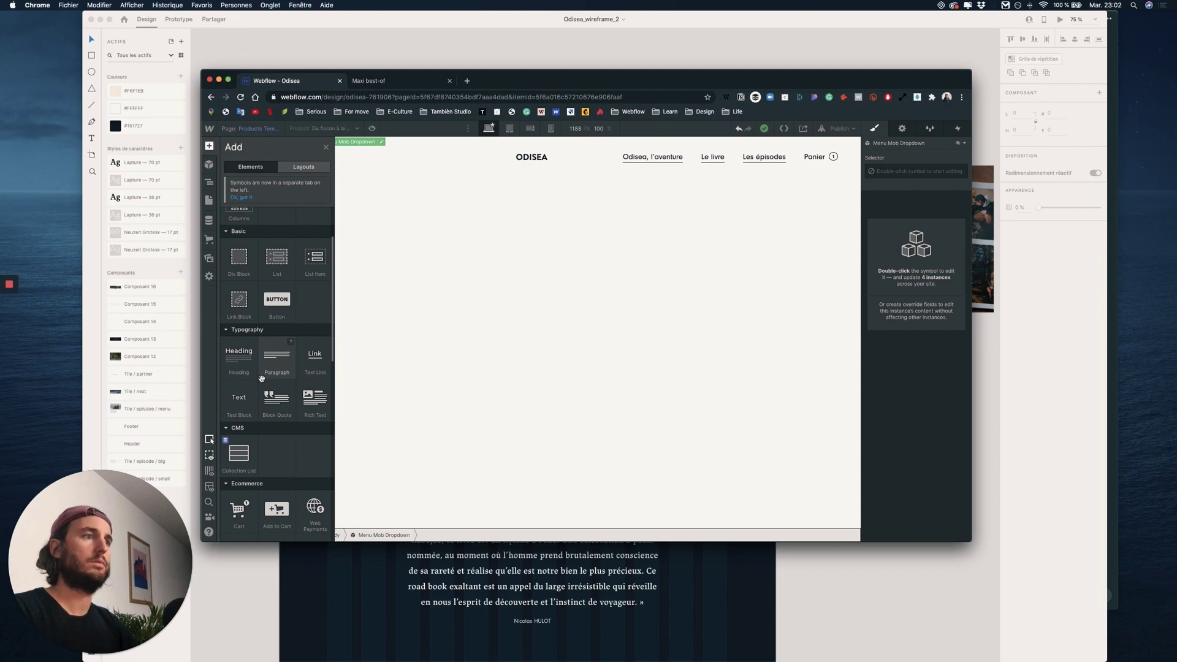
pyautogui.moveTo(239, 238); pyautogui.dragTo(257, 210)
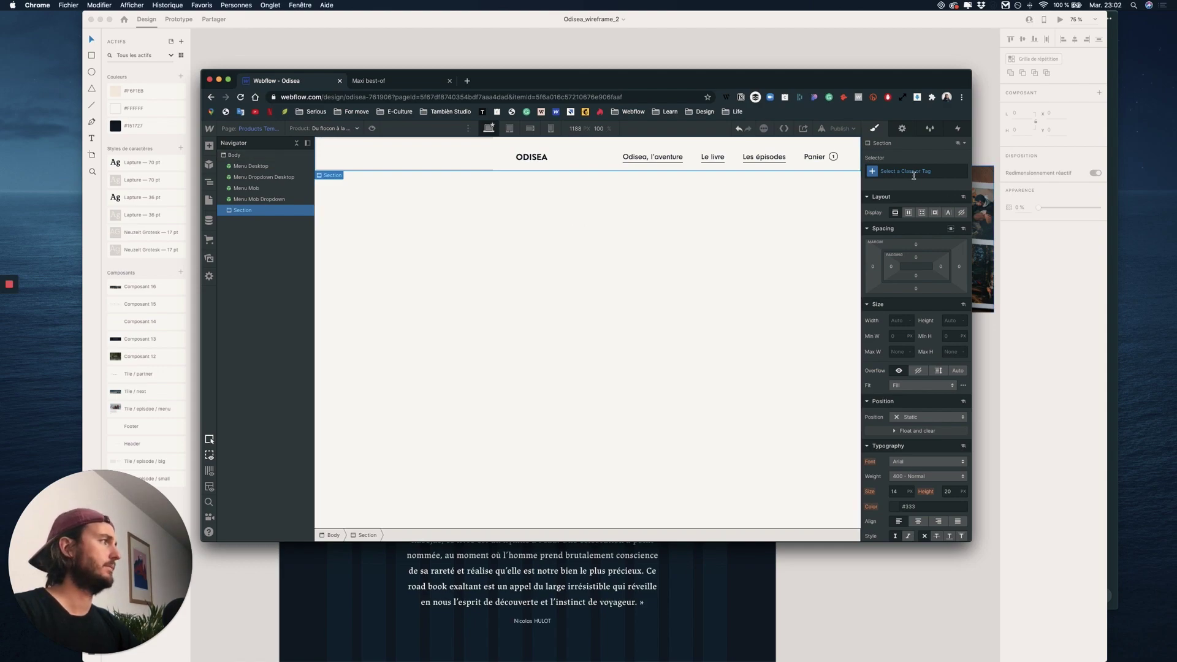
# Give the new section the class hero-ecommerce
pyautogui.click(913, 174)
pyautogui.write('se')
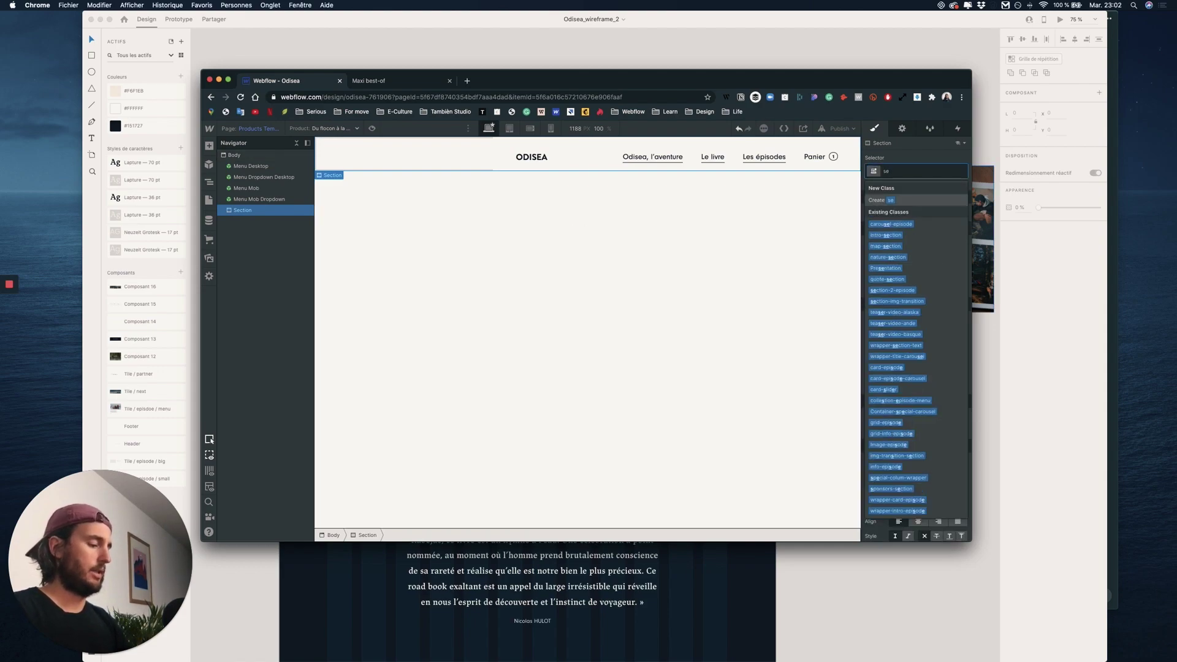
pyautogui.press('BackSpace')
pyautogui.press('BackSpace')
pyautogui.write('hero')
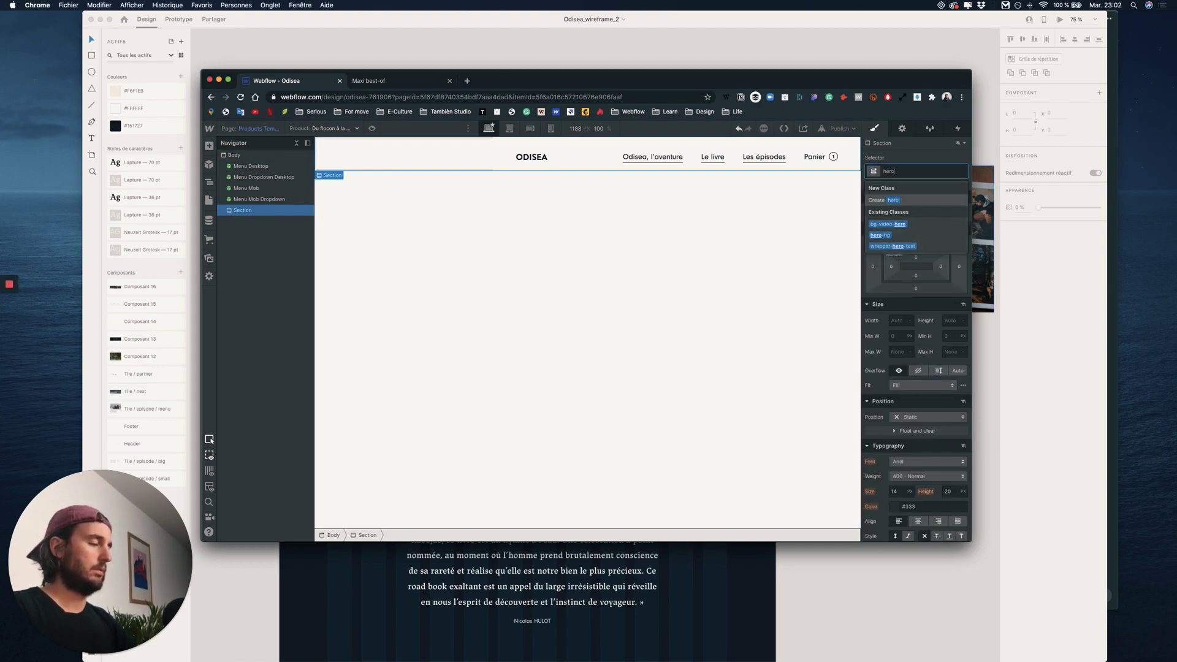
pyautogui.write('-ecommerce')
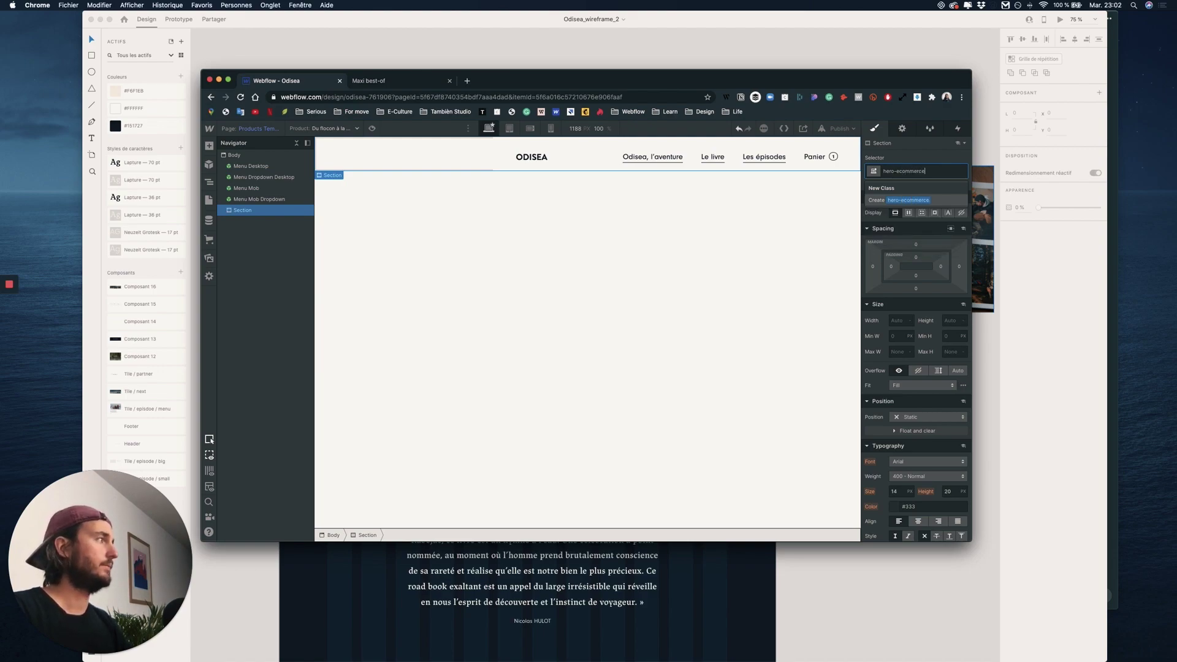
pyautogui.press('Return')
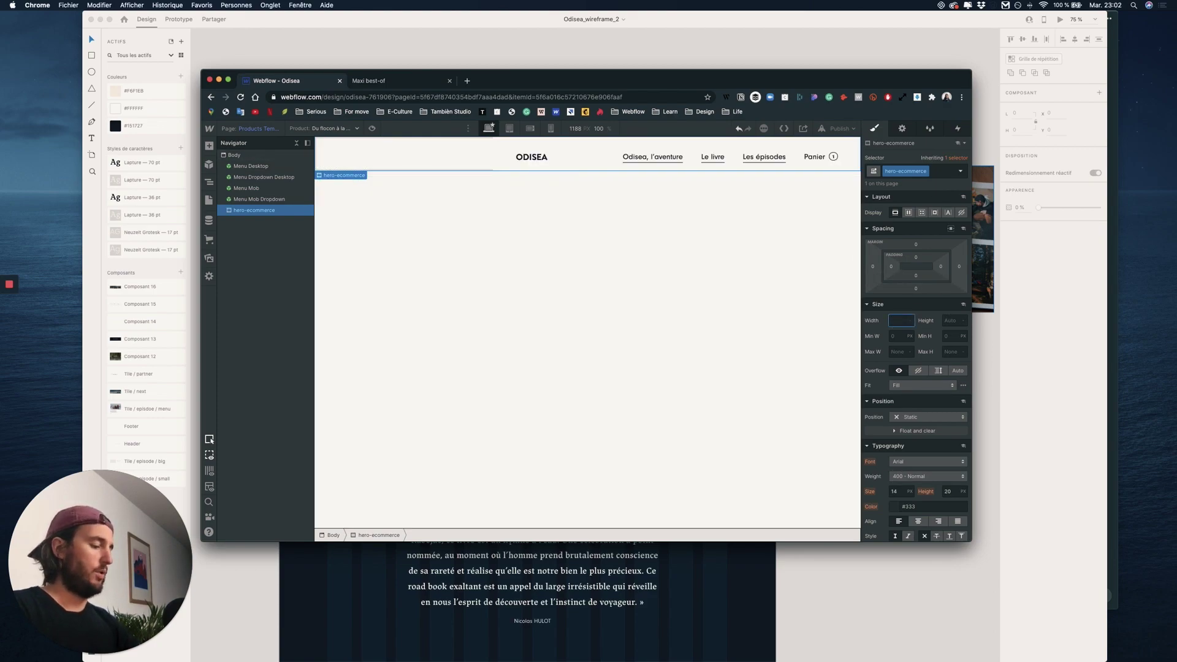
pyautogui.press('Return')
# Set the hero-ecommerce section's background color to the beige swatch
pyautogui.scroll(-5, 905, 431)
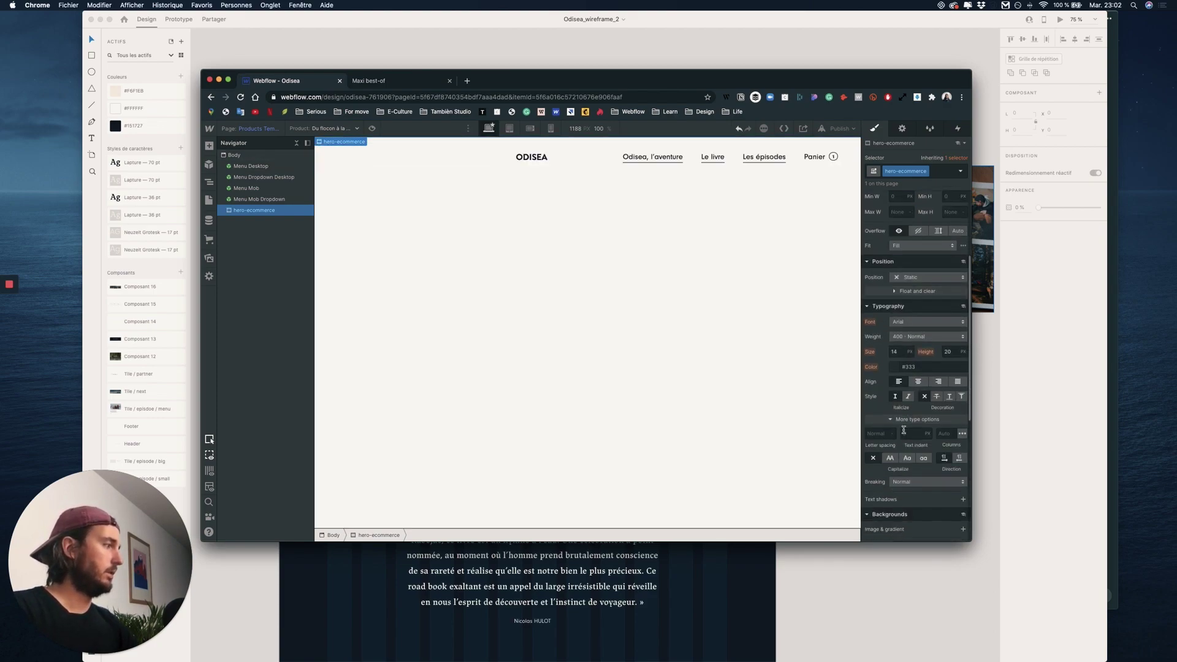
pyautogui.scroll(-3, 904, 431)
pyautogui.click(893, 342)
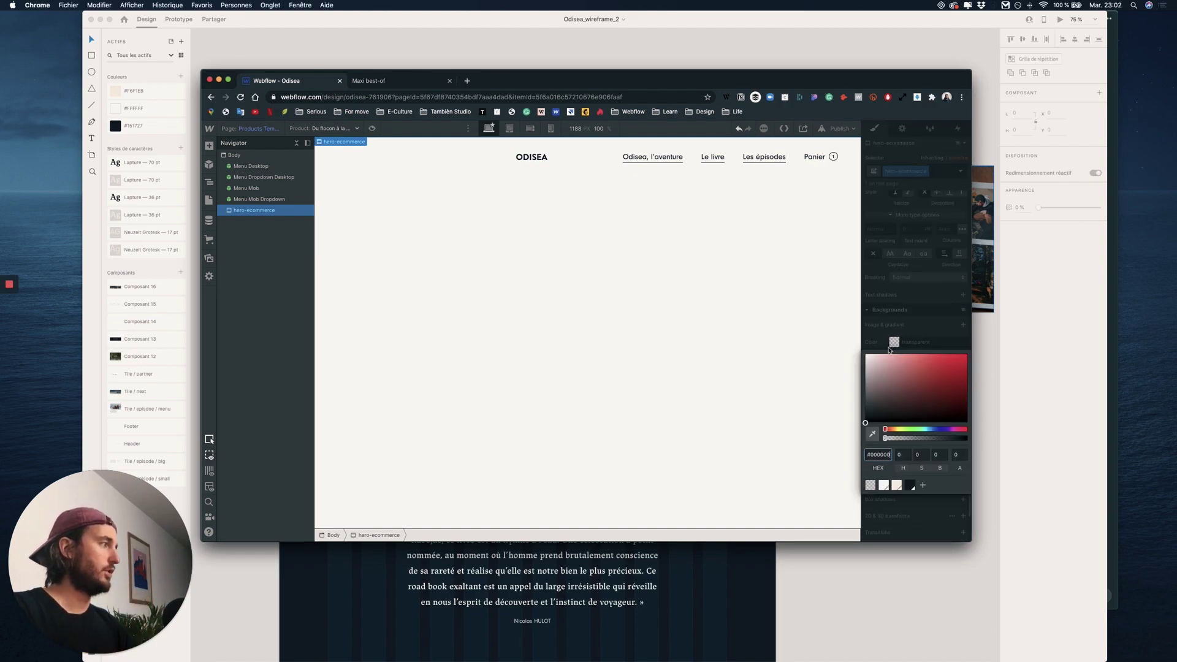
pyautogui.click(897, 485)
pyautogui.press('Escape')
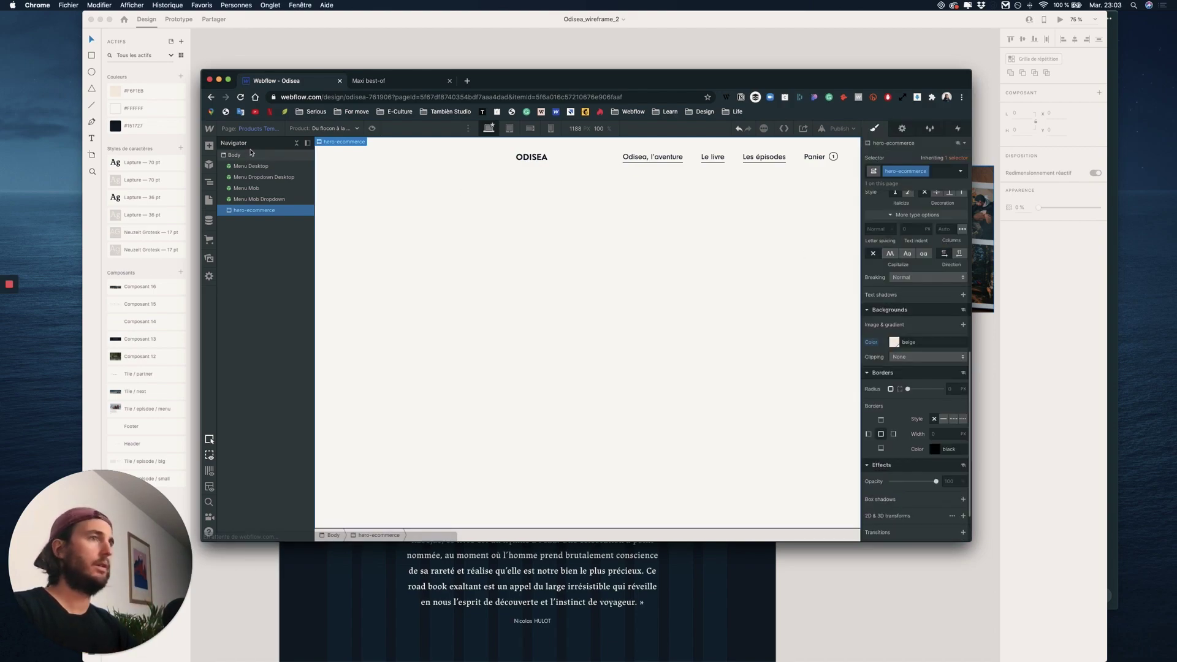
# Add a Div Block inside the hero-ecommerce section and apply the existing class Container-1150 to it
pyautogui.click(209, 146)
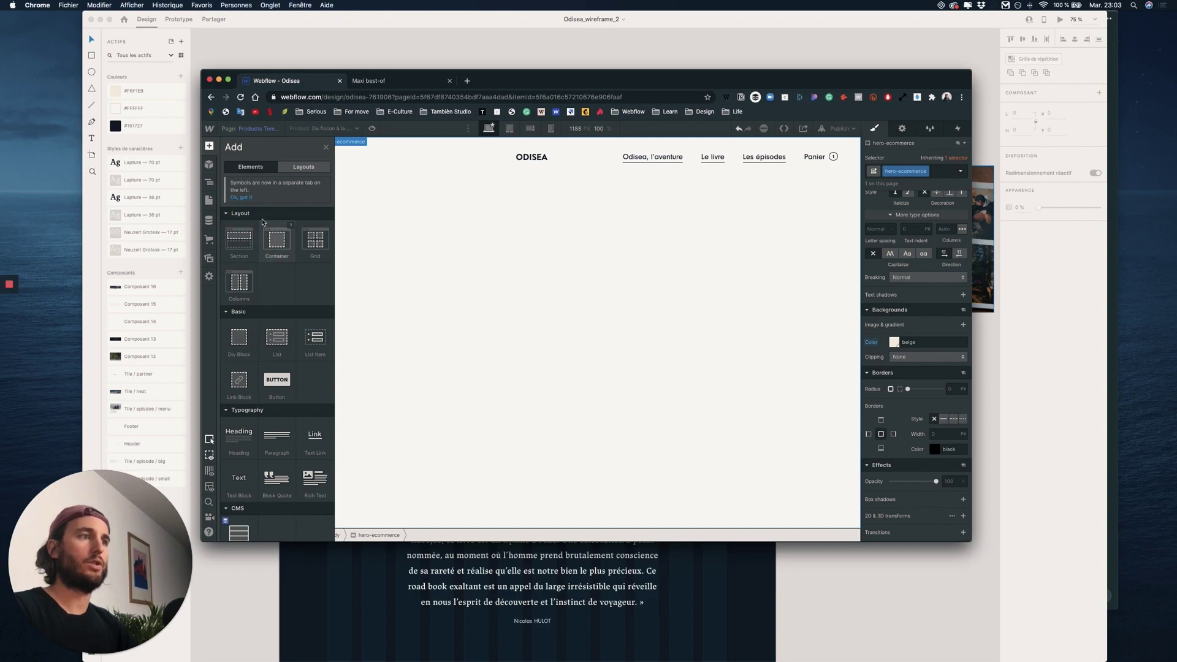
pyautogui.moveTo(239, 339); pyautogui.dragTo(250, 219)
pyautogui.click(904, 171)
pyautogui.write('conta')
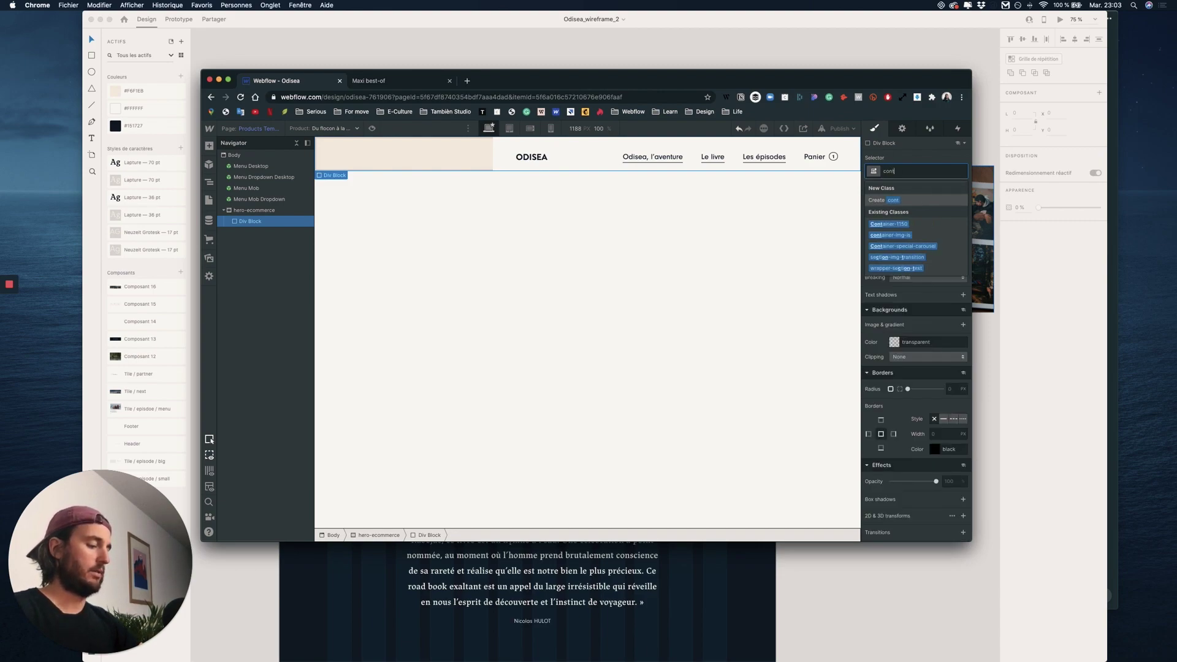
pyautogui.click(898, 225)
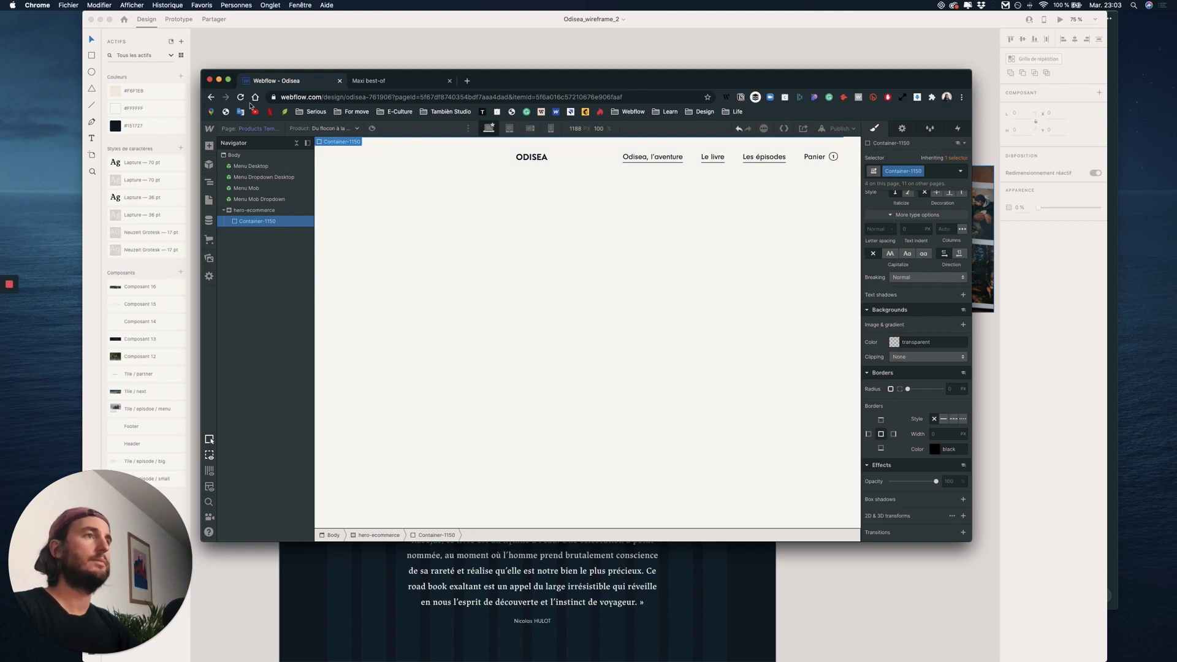
# Center the hero-ecommerce section's flex content horizontally with the center justify option
pyautogui.click(264, 211)
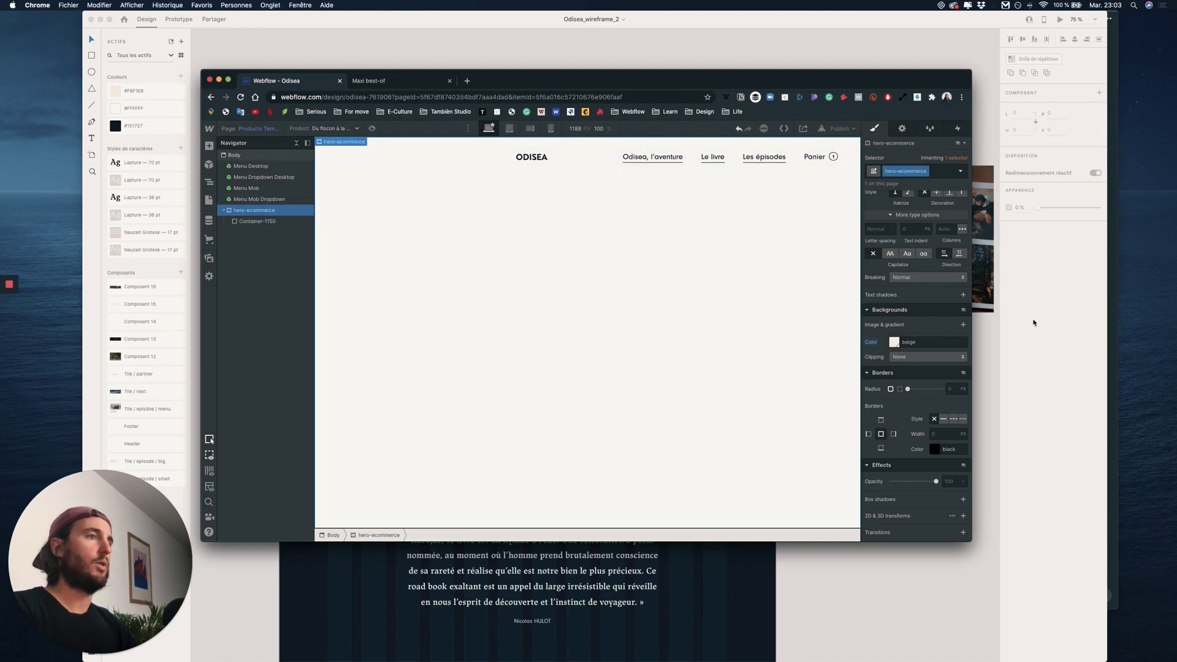
pyautogui.scroll(10, 915, 219)
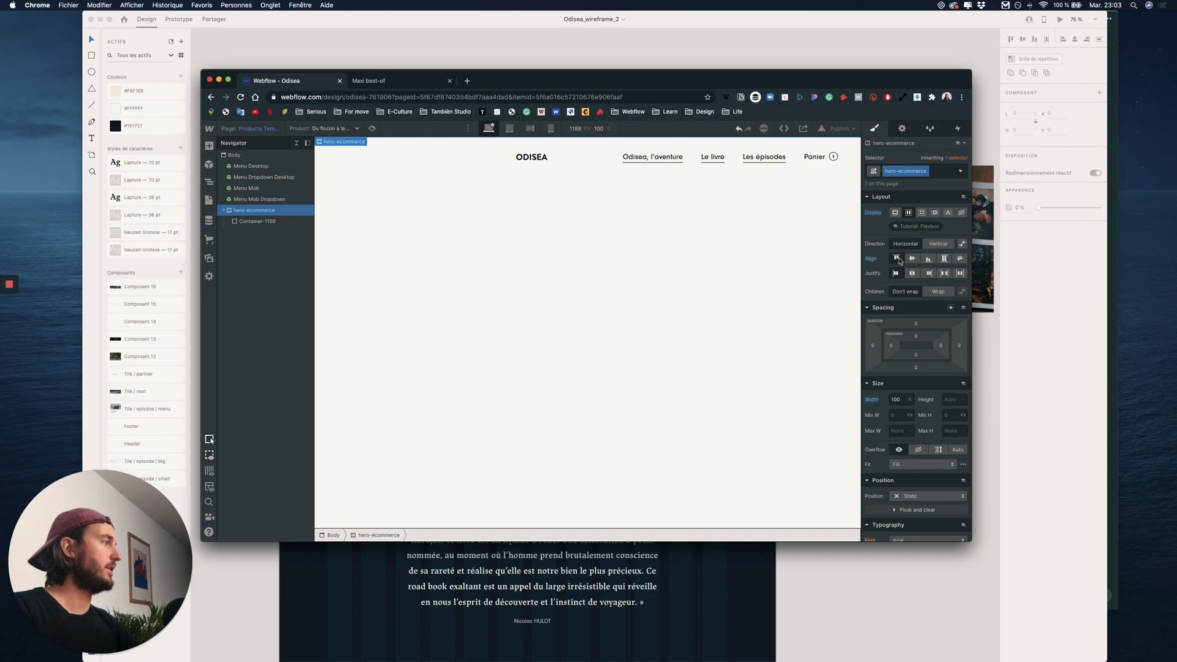
pyautogui.click(912, 276)
# Add a Grid element inside Container-1150 in the hero section
pyautogui.click(264, 221)
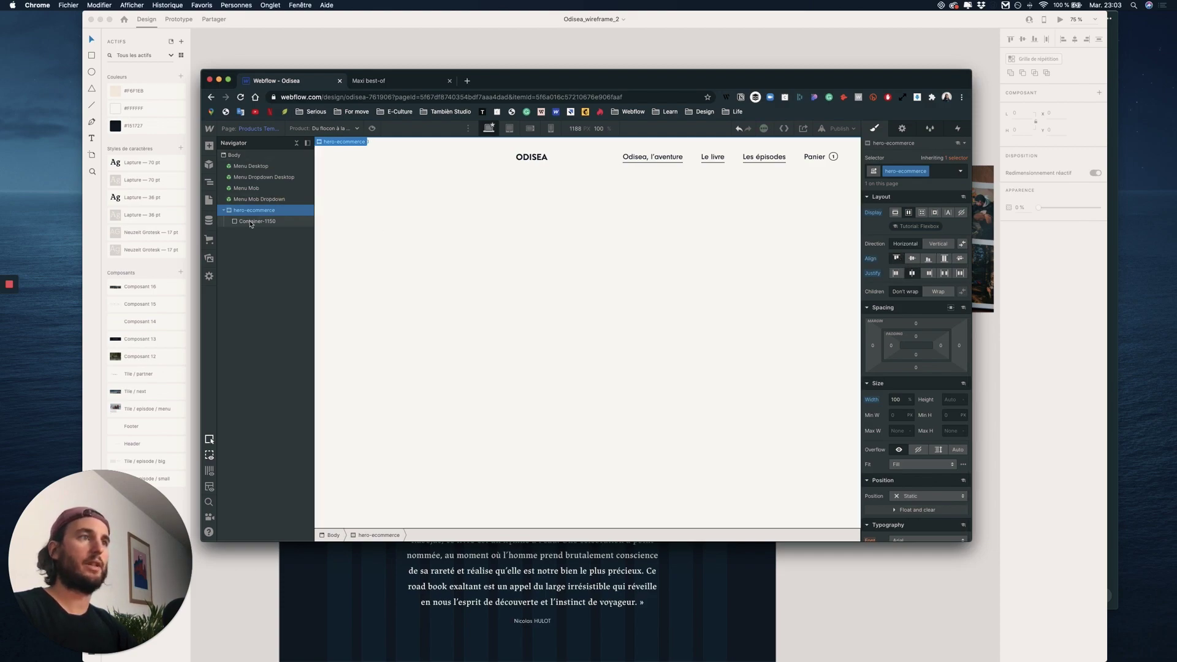
pyautogui.press('a')
pyautogui.scroll(-2, 278, 368)
pyautogui.moveTo(315, 166); pyautogui.dragTo(260, 223)
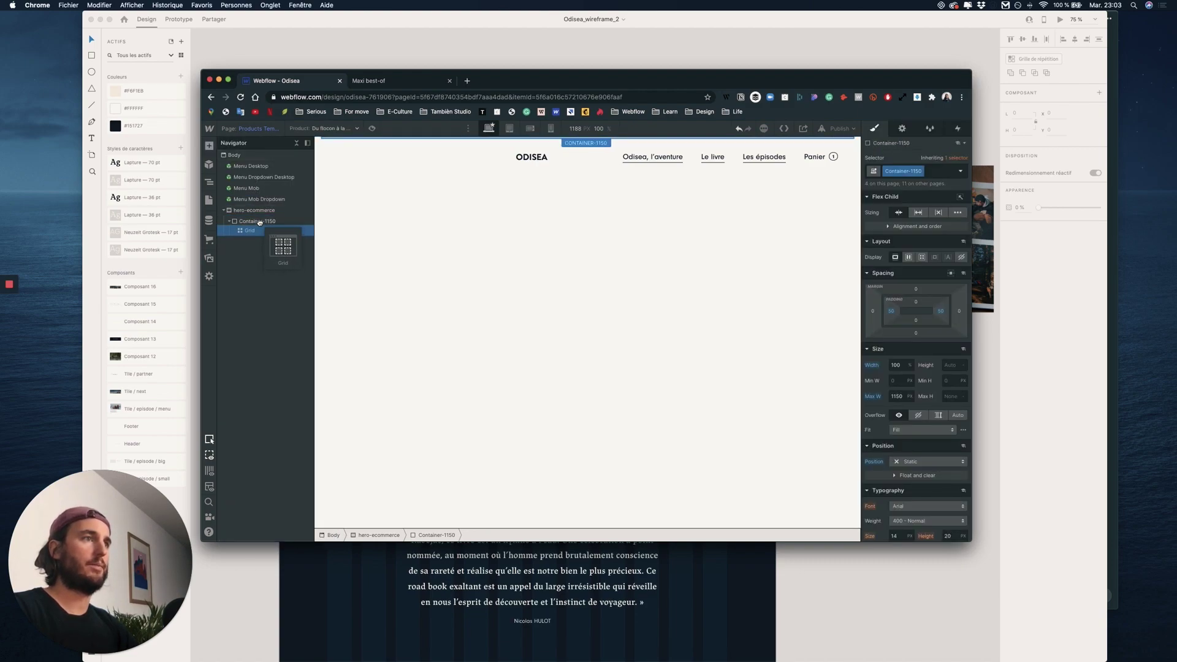
pyautogui.moveTo(459, 254); pyautogui.dragTo(534, 258)
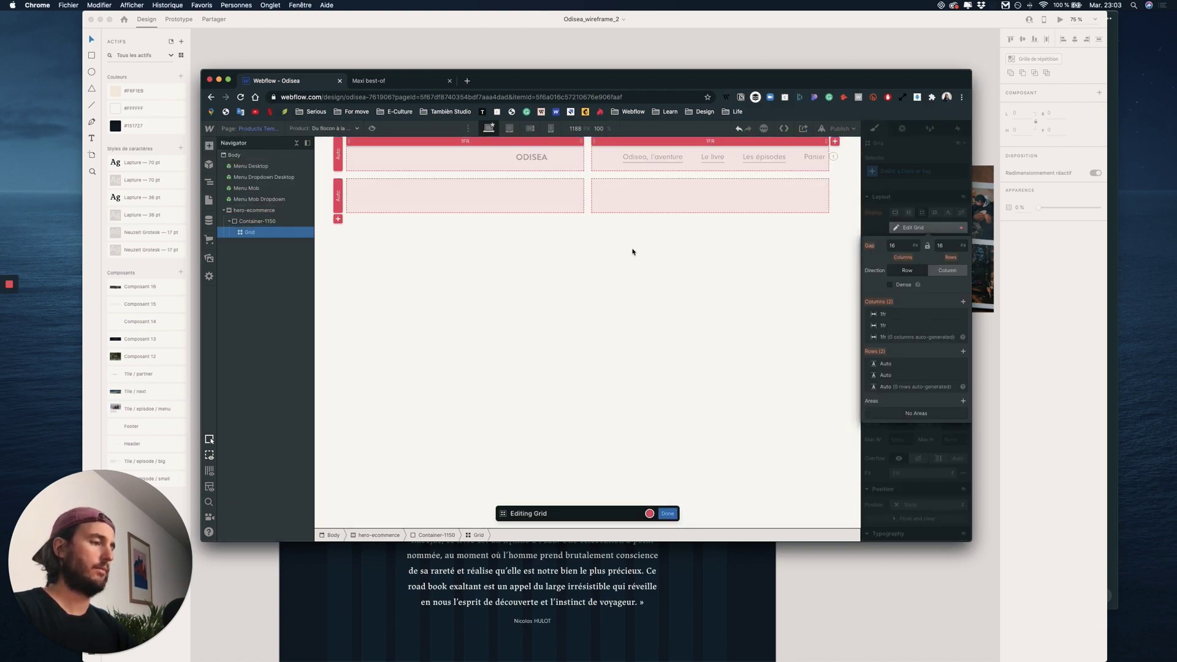
pyautogui.hotkey('ctrl', 'Up')
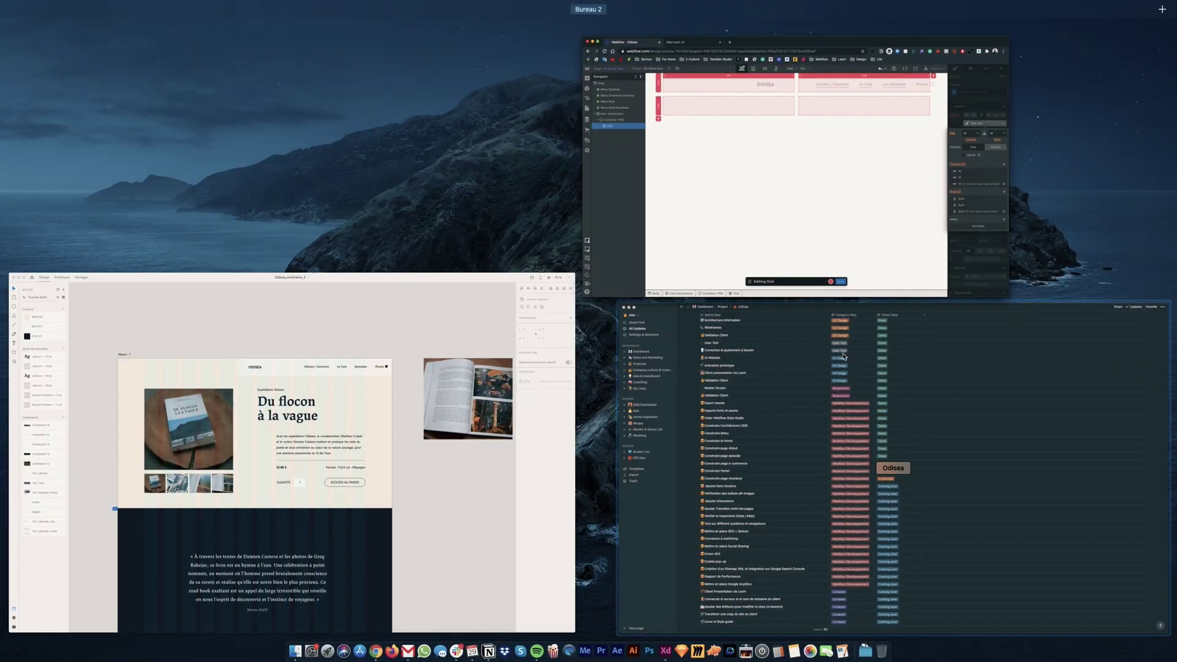
pyautogui.click(704, 227)
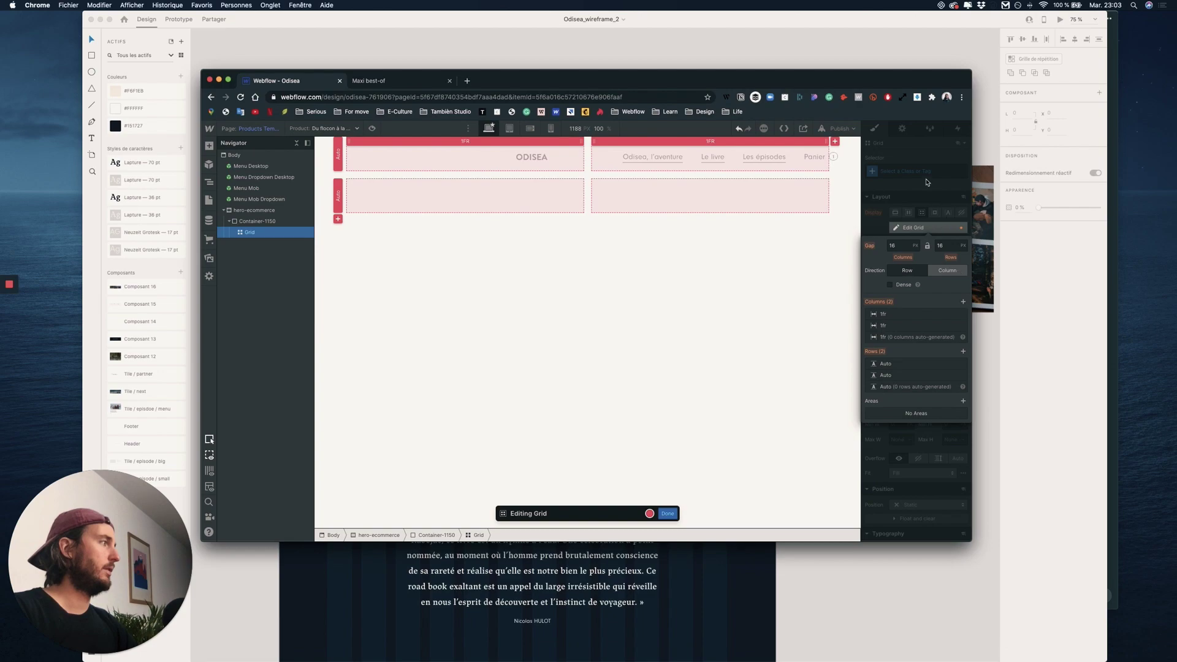
# Close the grid editing mode and apply the existing class Grid to the new grid
pyautogui.click(926, 179)
pyautogui.click(897, 170)
pyautogui.write('grid')
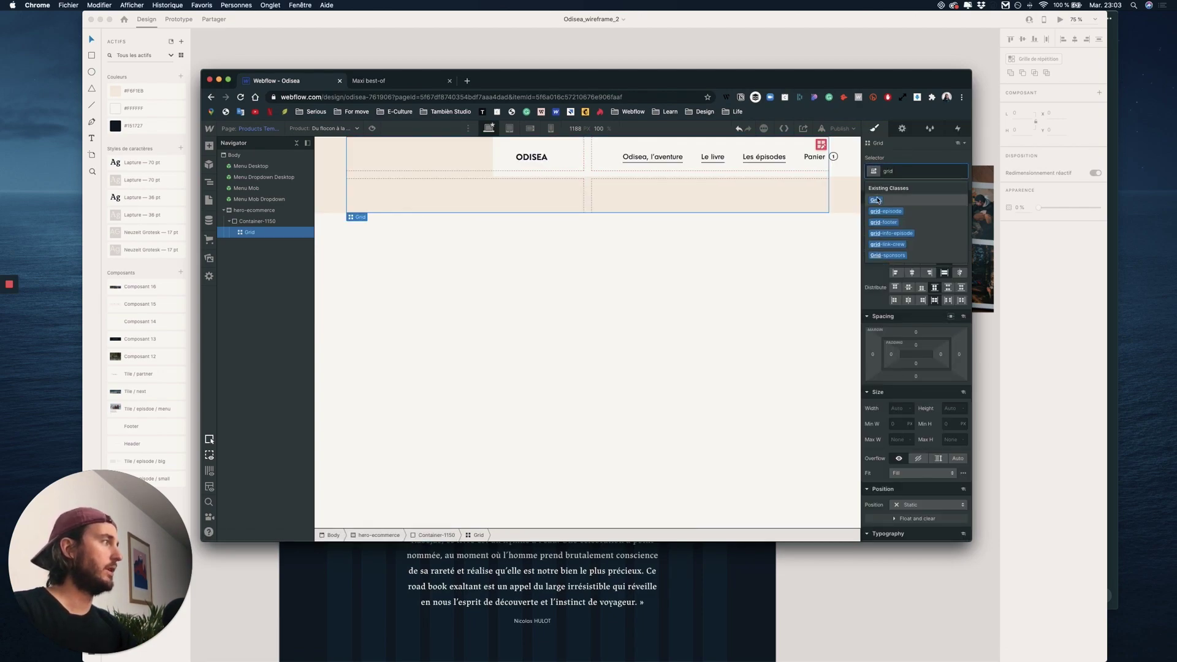
pyautogui.click(877, 198)
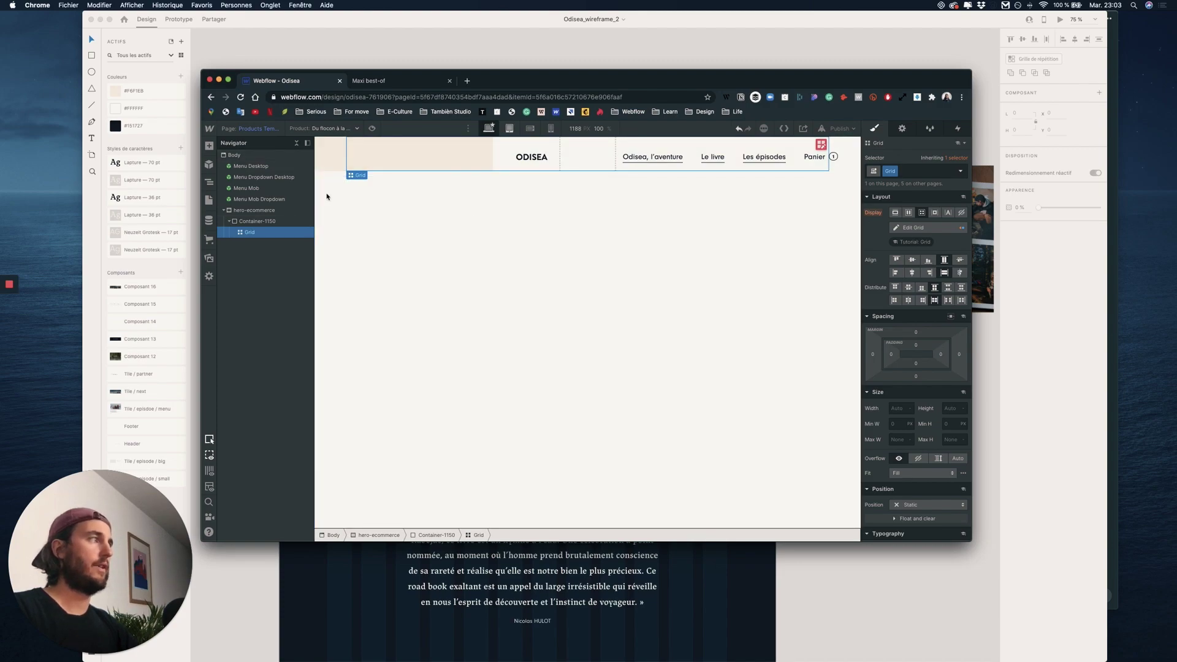
# Check the hero text's vertical offset in the XD mockup and set the hero-ecommerce section's top padding to 150 px in Webflow
pyautogui.click(262, 222)
pyautogui.click(264, 212)
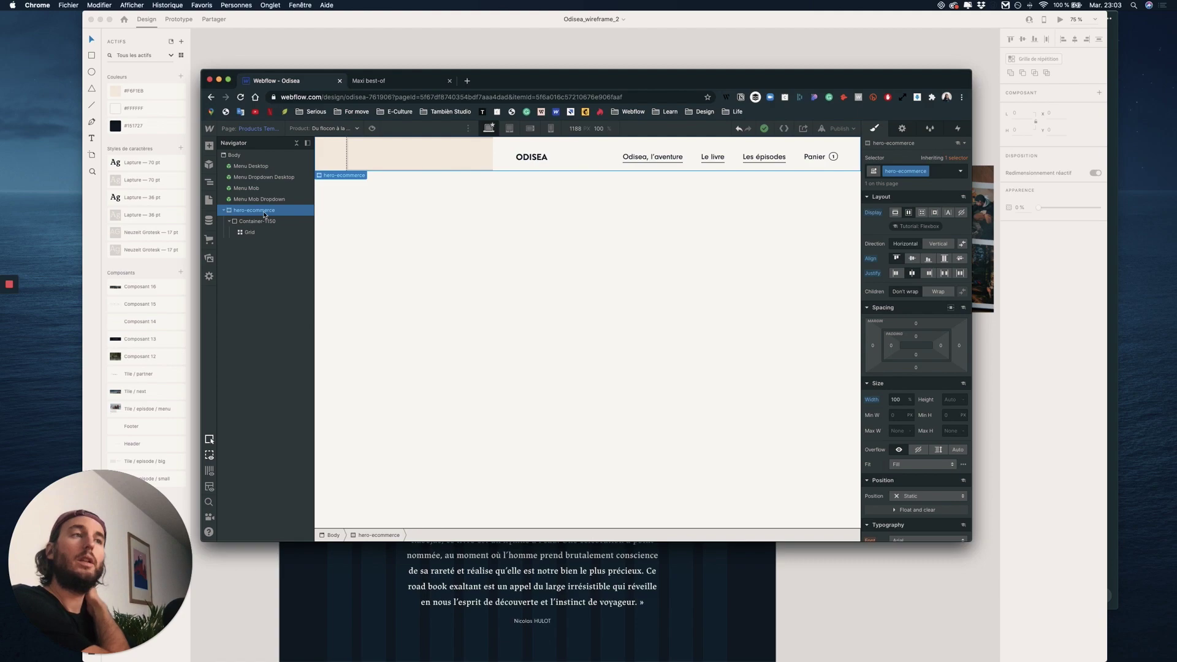
pyautogui.hotkey('ctrl', 'Up')
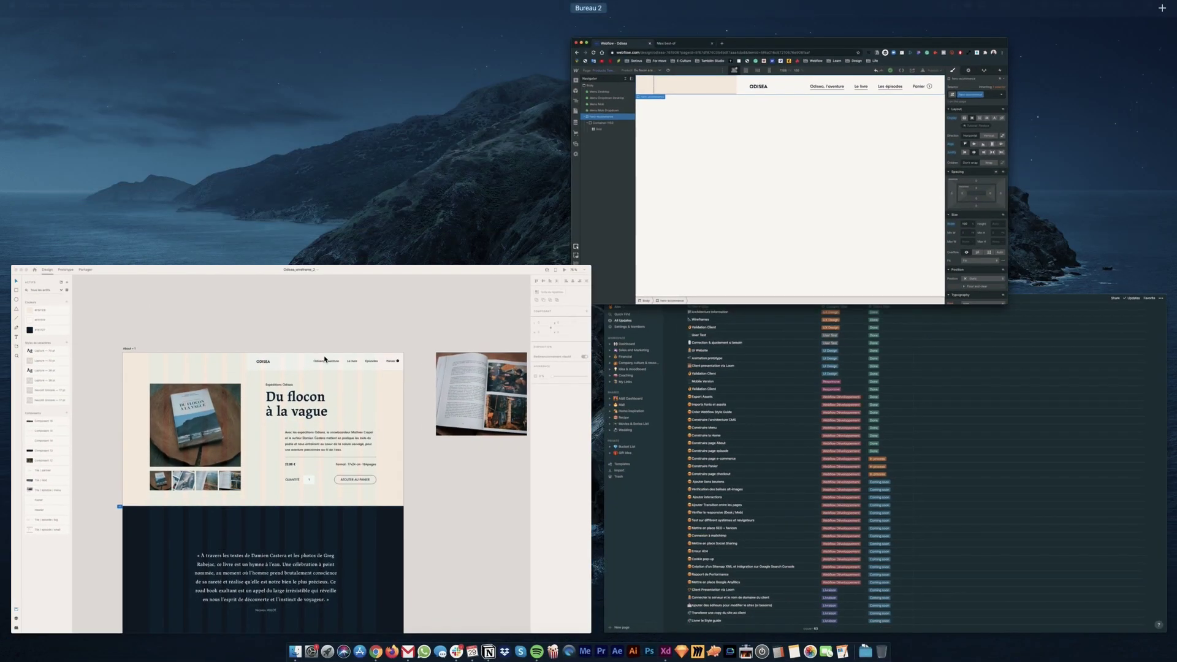
pyautogui.click(306, 398)
pyautogui.click(559, 224)
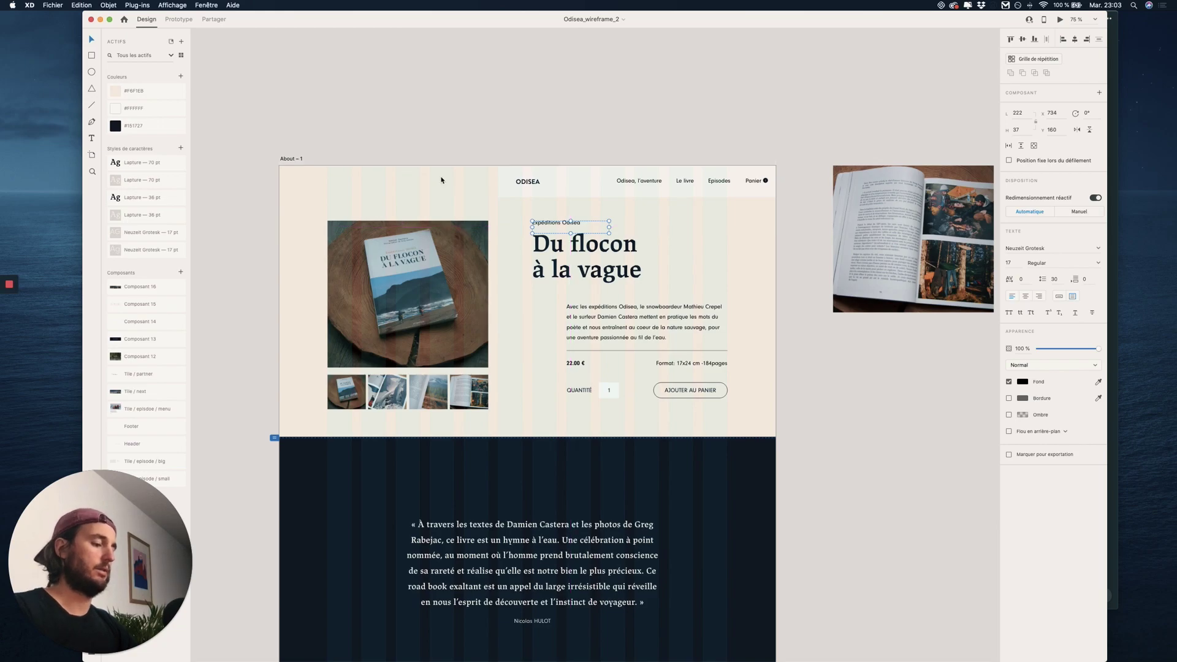
pyautogui.hotkey('ctrl', 'Up')
pyautogui.click(762, 226)
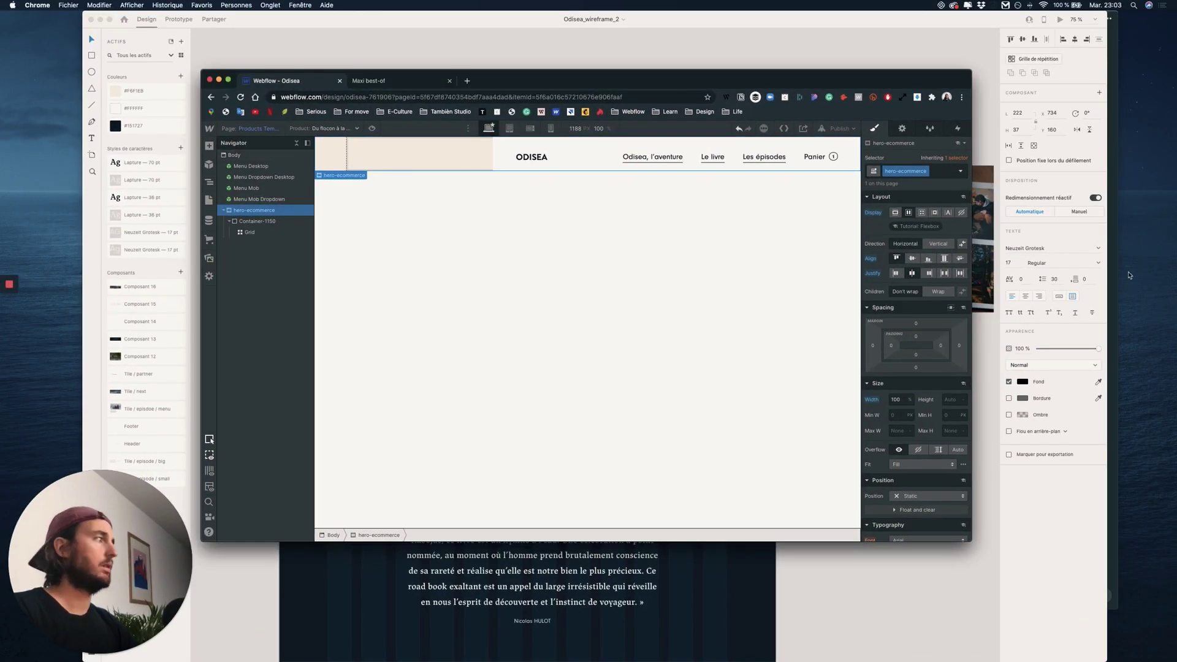
pyautogui.moveTo(917, 336); pyautogui.dragTo(915, 409)
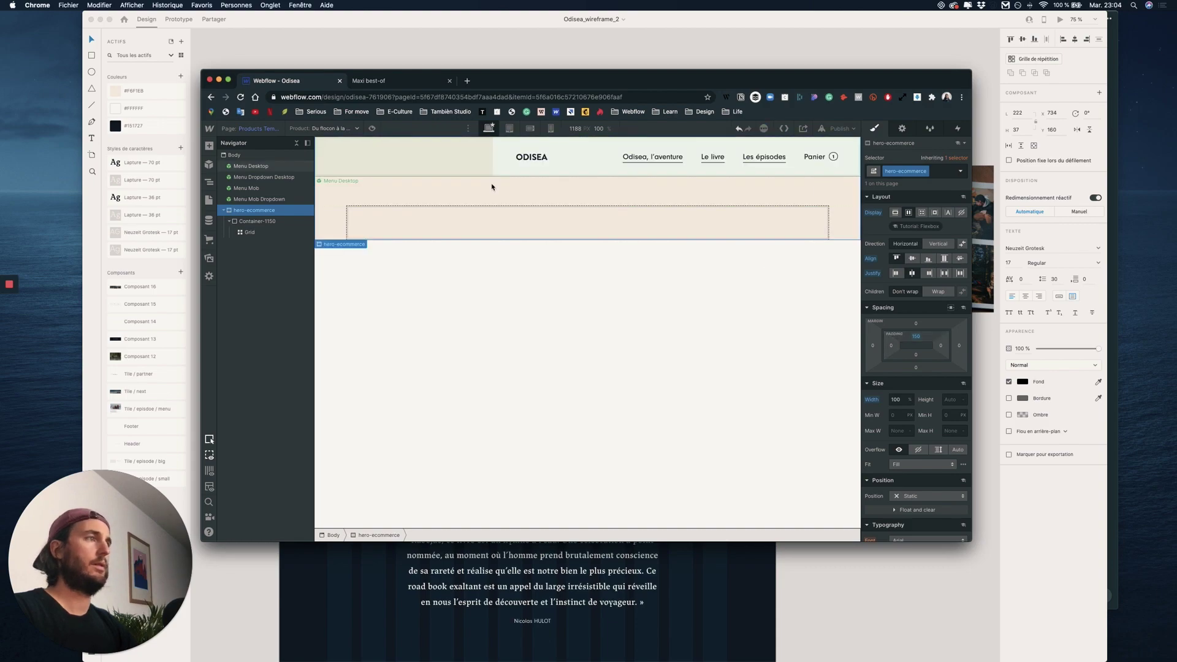
# Measure the gap below the thumbnails in the XD mockup and set the hero-ecommerce section's bottom padding to 80 px in Webflow
pyautogui.hotkey('ctrl', 'Up')
pyautogui.click(318, 359)
pyautogui.click(468, 382)
pyautogui.press('alt')
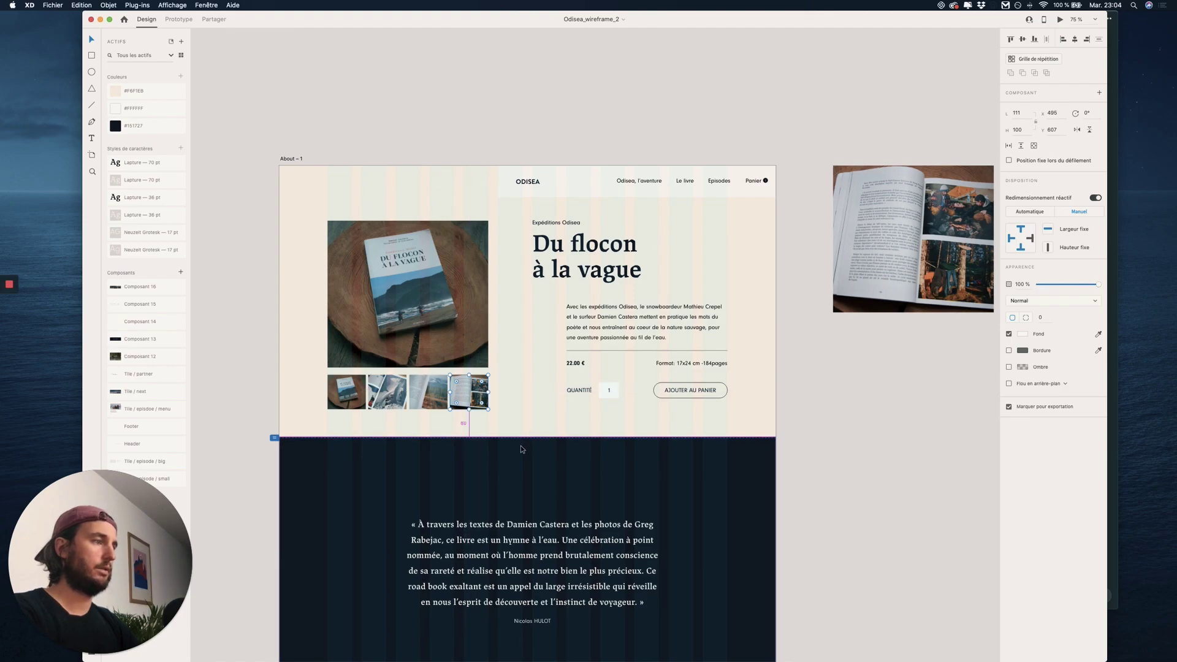
pyautogui.hotkey('ctrl', 'Up')
pyautogui.click(833, 171)
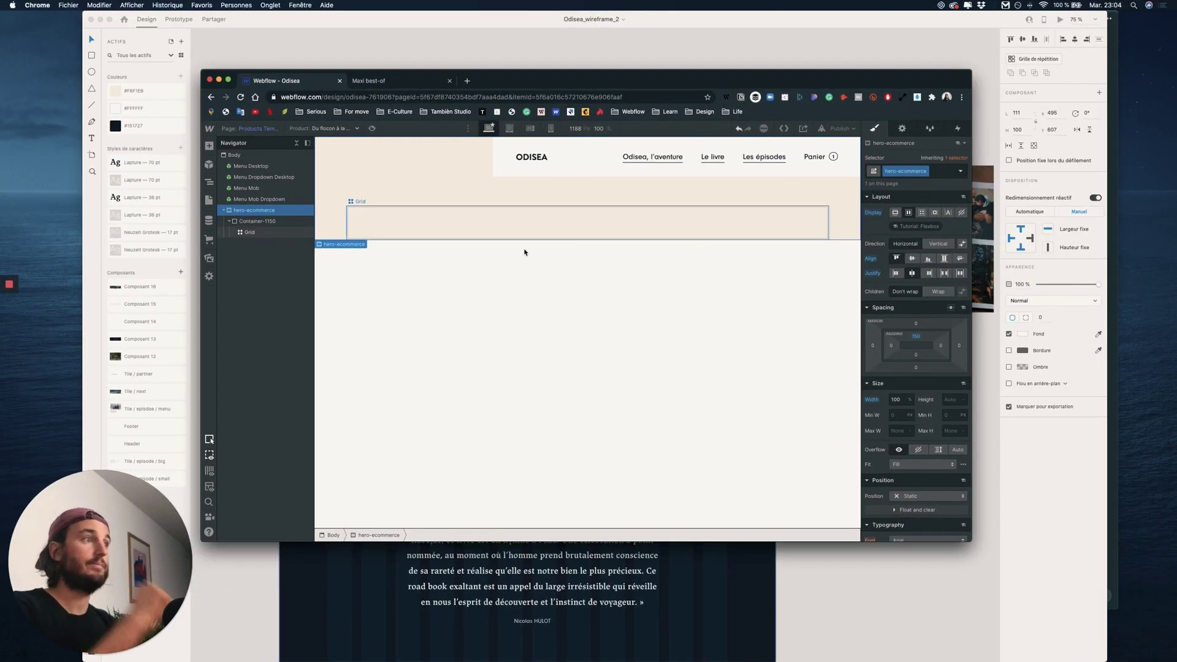
pyautogui.click(916, 356)
pyautogui.write('80')
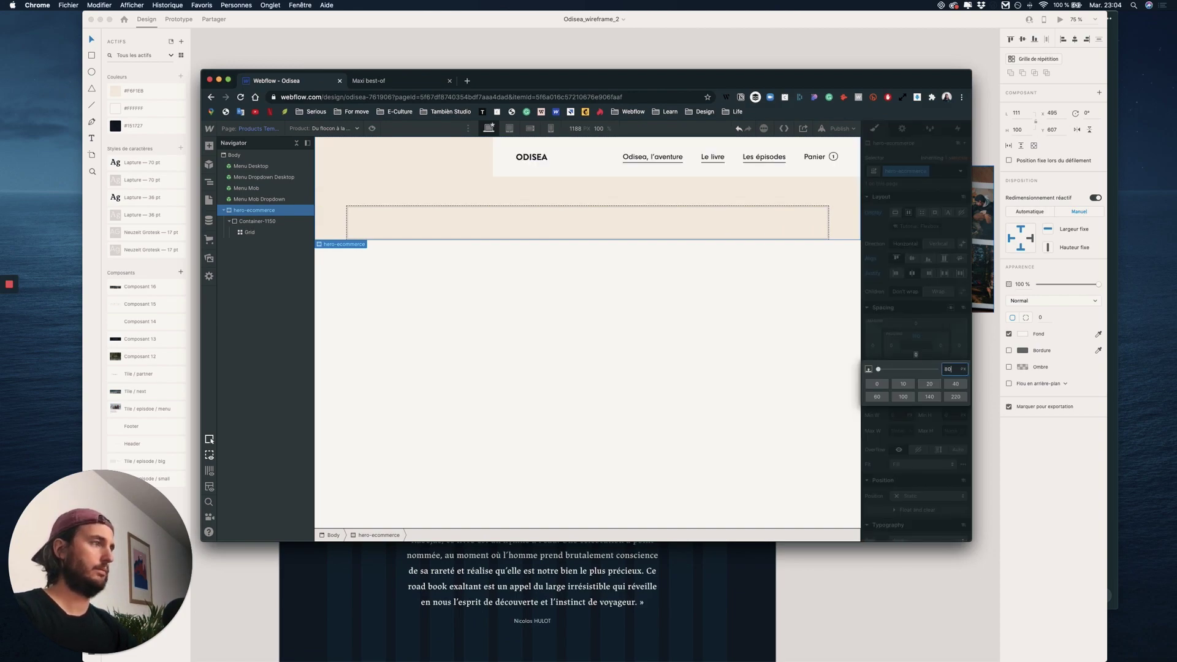
pyautogui.press('Return')
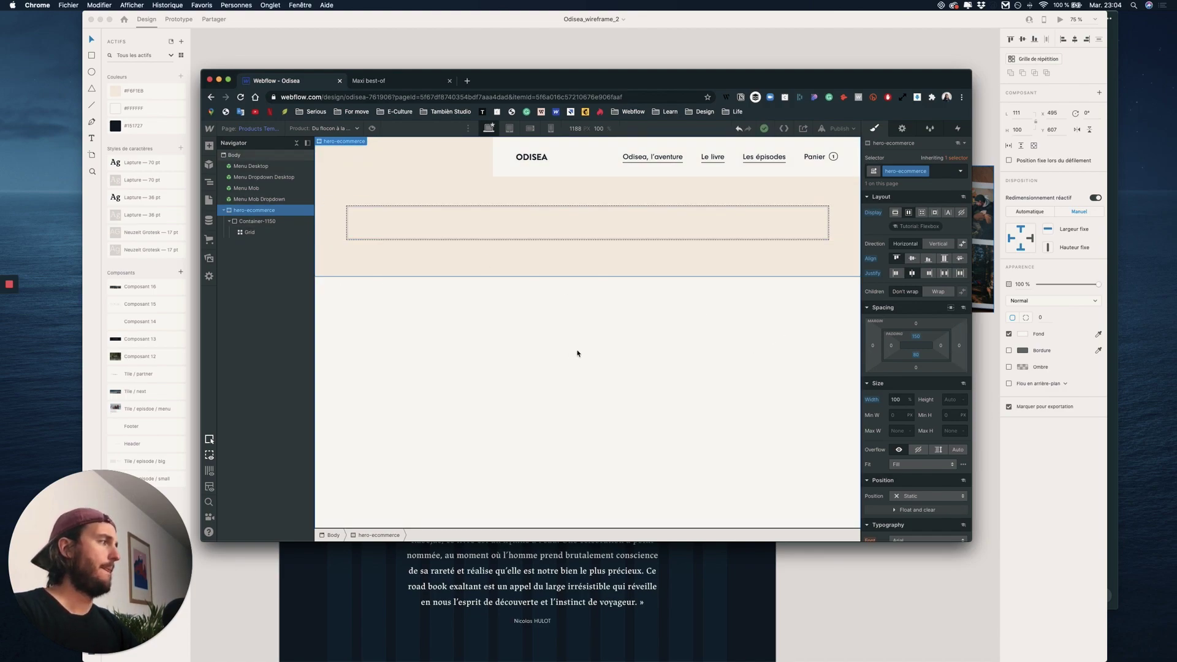
pyautogui.click(949, 400)
pyautogui.write('100')
pyautogui.press('Return')
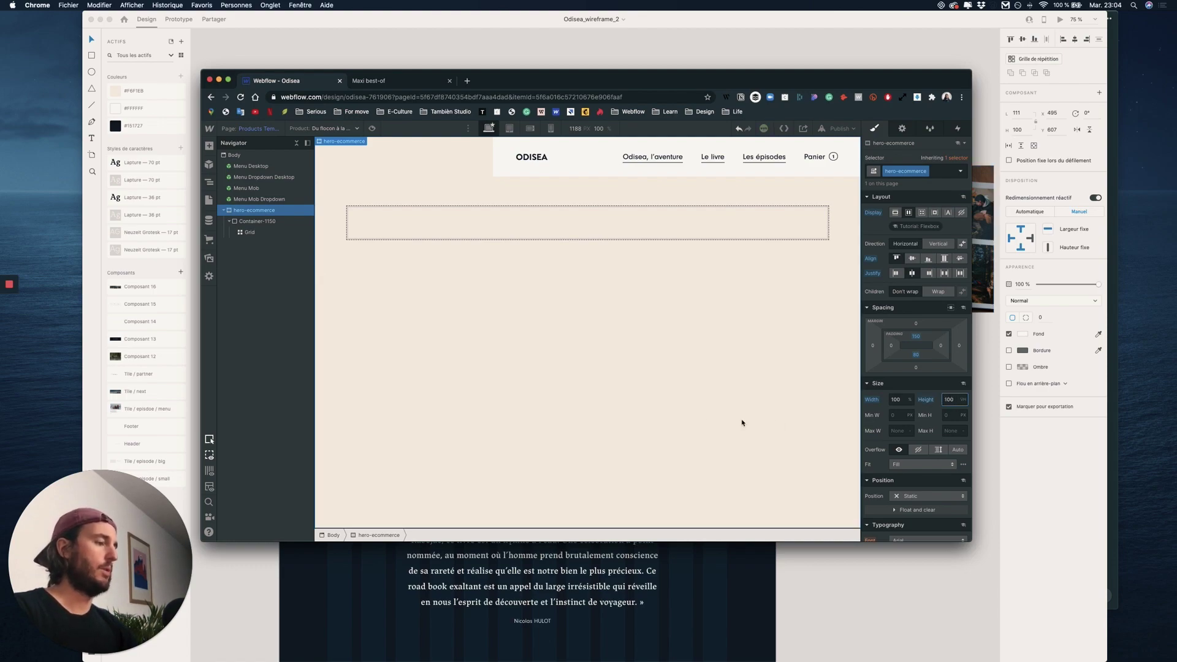
pyautogui.hotkey('ctrl', 'Up')
pyautogui.click(178, 400)
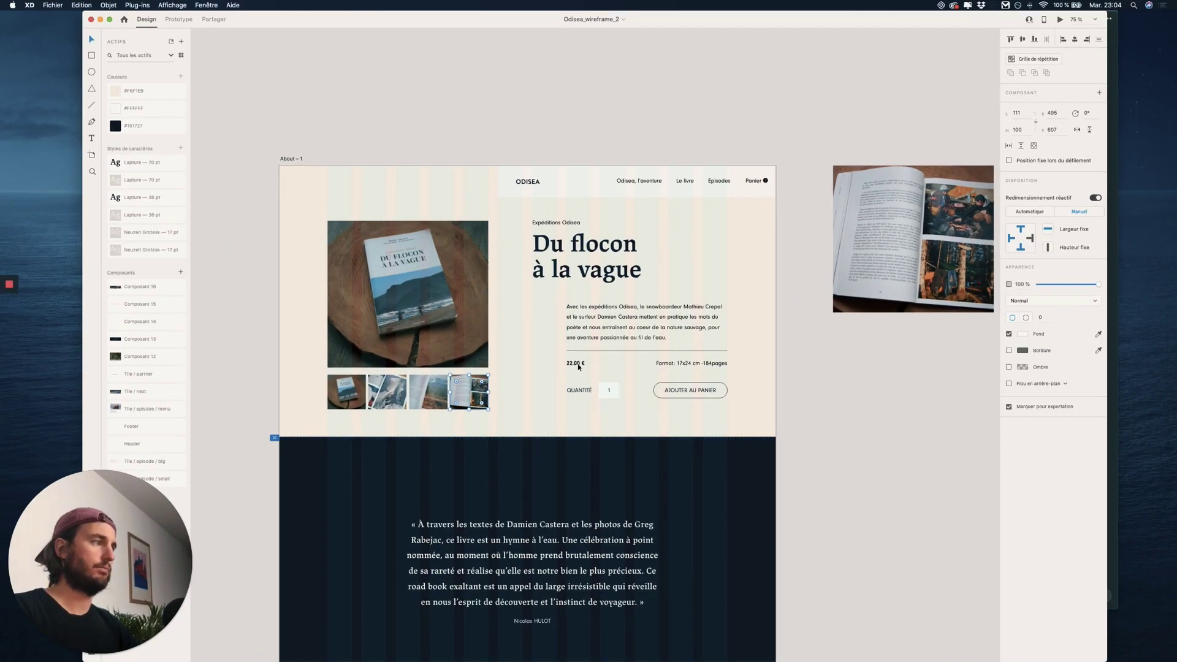
pyautogui.hotkey('ctrl', 'Up')
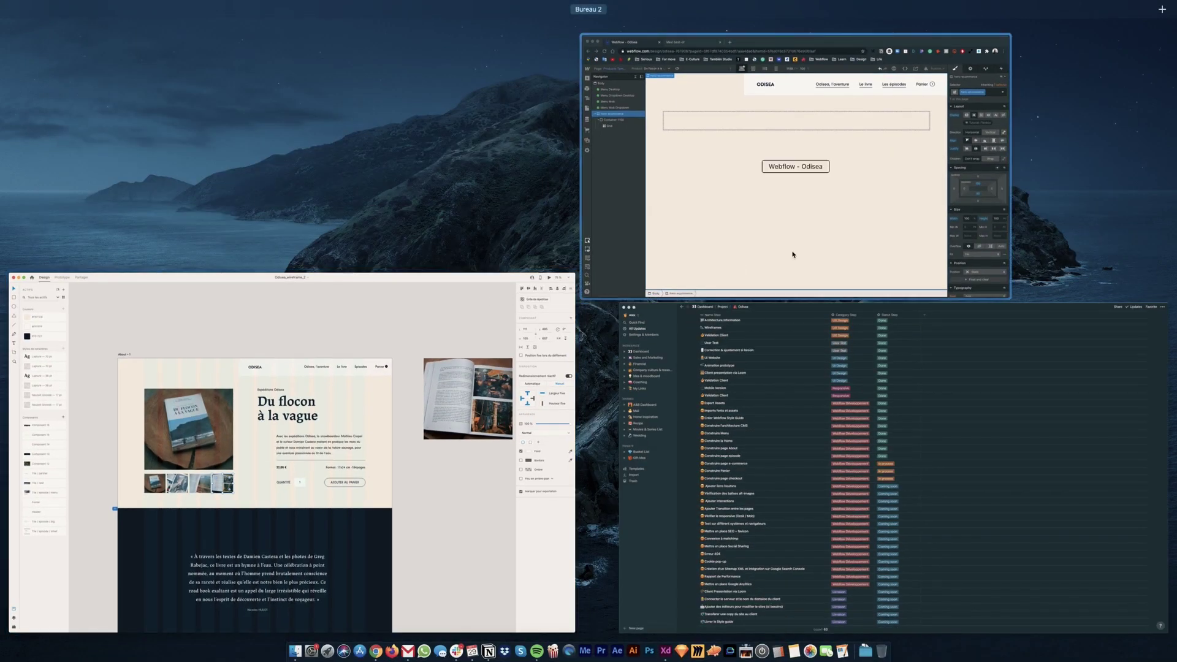
pyautogui.click(793, 255)
pyautogui.press('BackSpace')
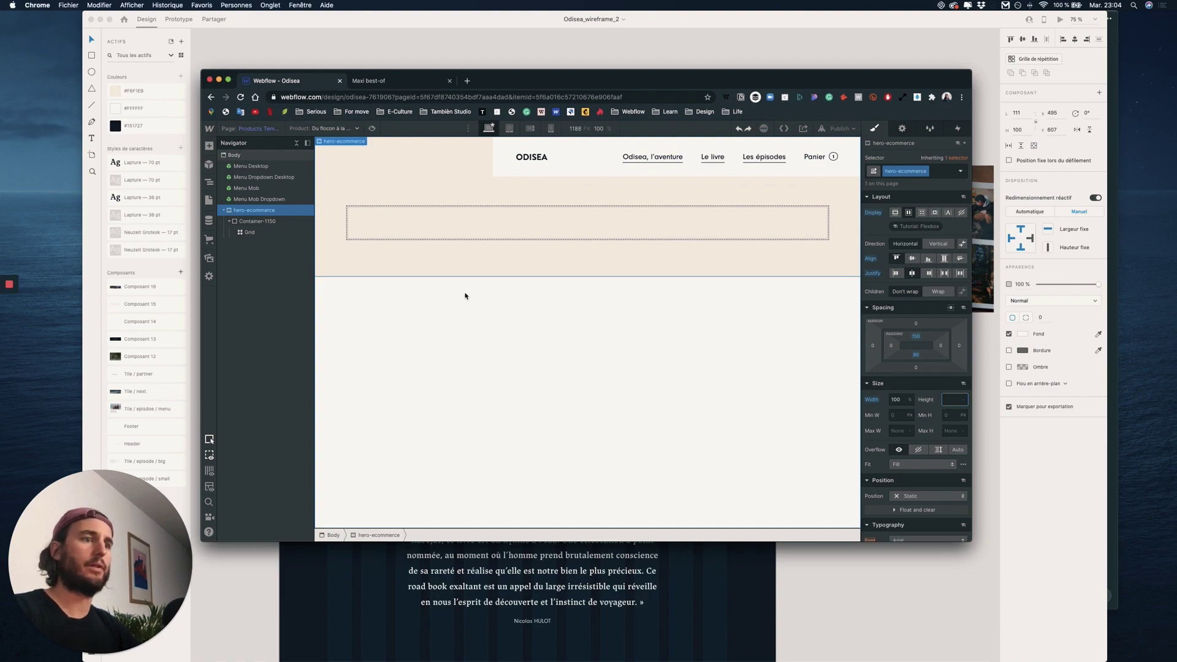
pyautogui.press('Return')
# Add a Div Block in the first cell of the hero grid
pyautogui.click(445, 218)
pyautogui.press('a')
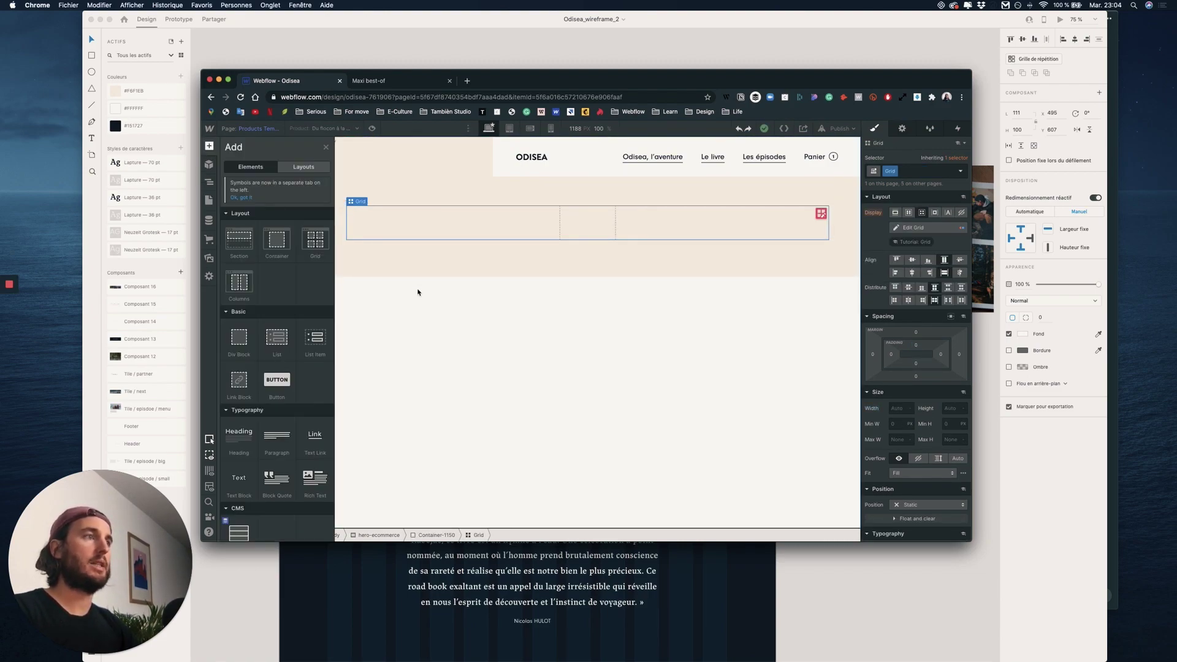
pyautogui.moveTo(236, 326); pyautogui.dragTo(408, 233)
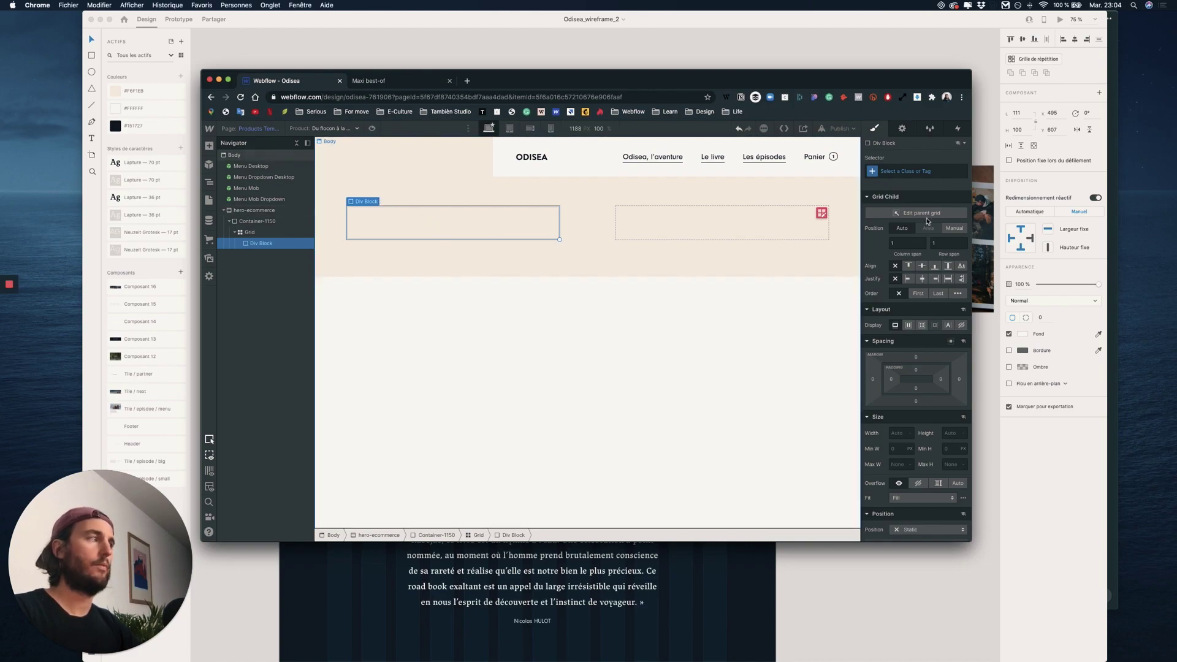
# Give the new div block in the grid the class wrapper-img-product
pyautogui.click(926, 171)
pyautogui.write('wra')
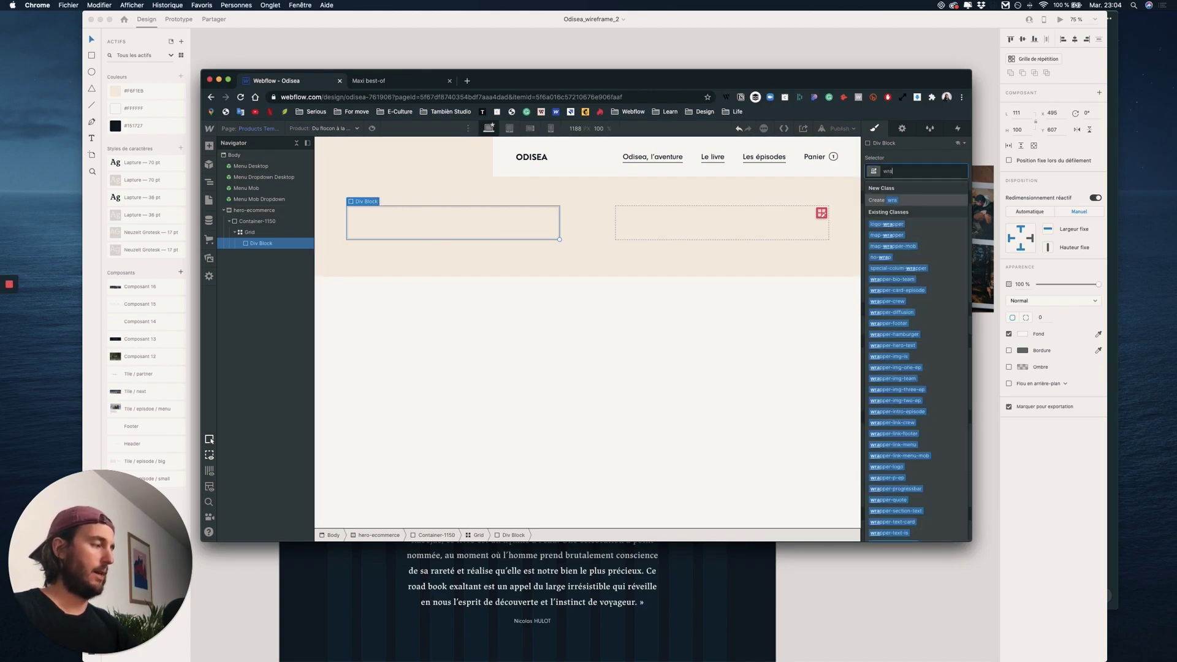
pyautogui.write('pper-img')
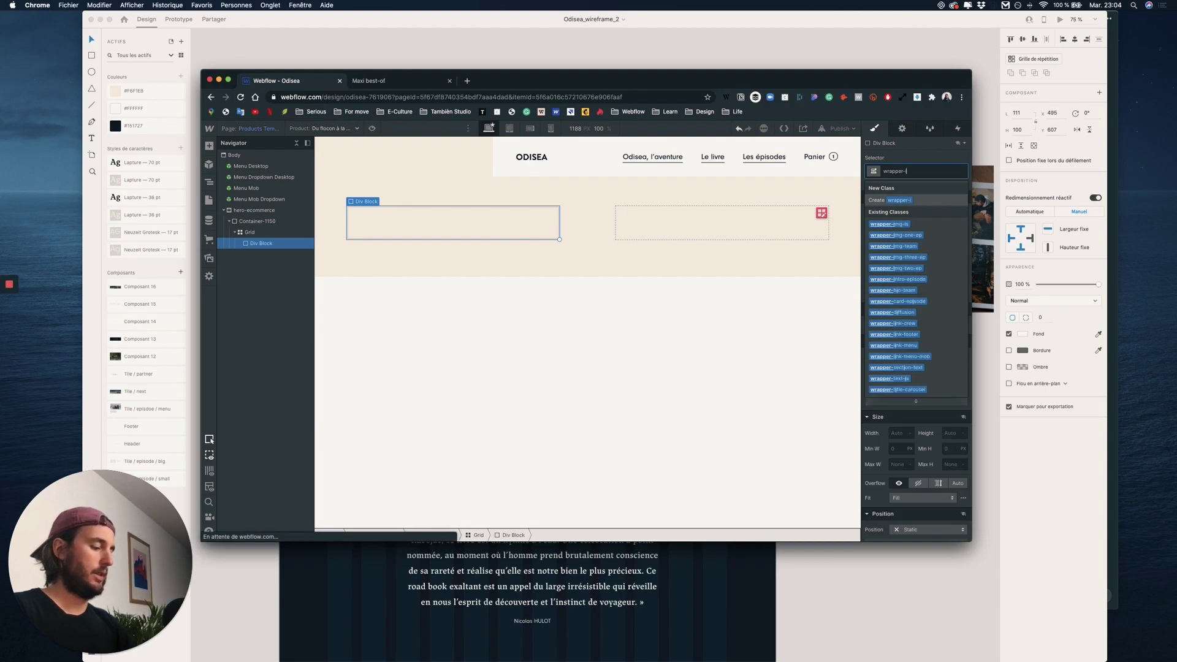
pyautogui.write('-priduct')
pyautogui.press('Return')
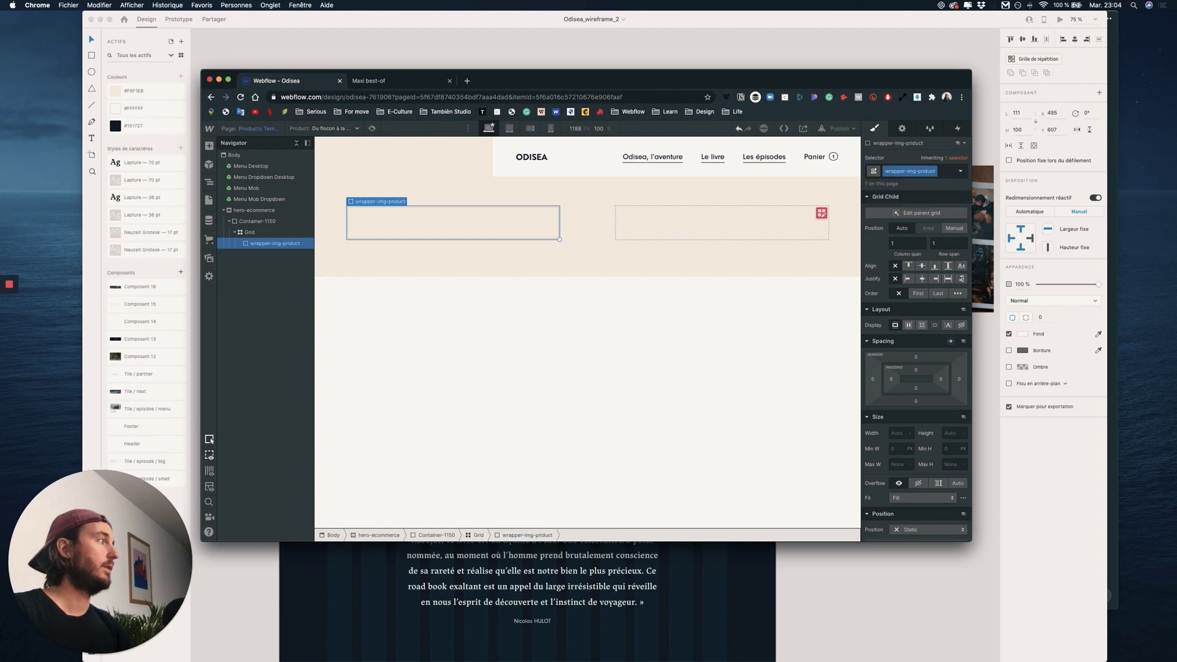
pyautogui.click(928, 171)
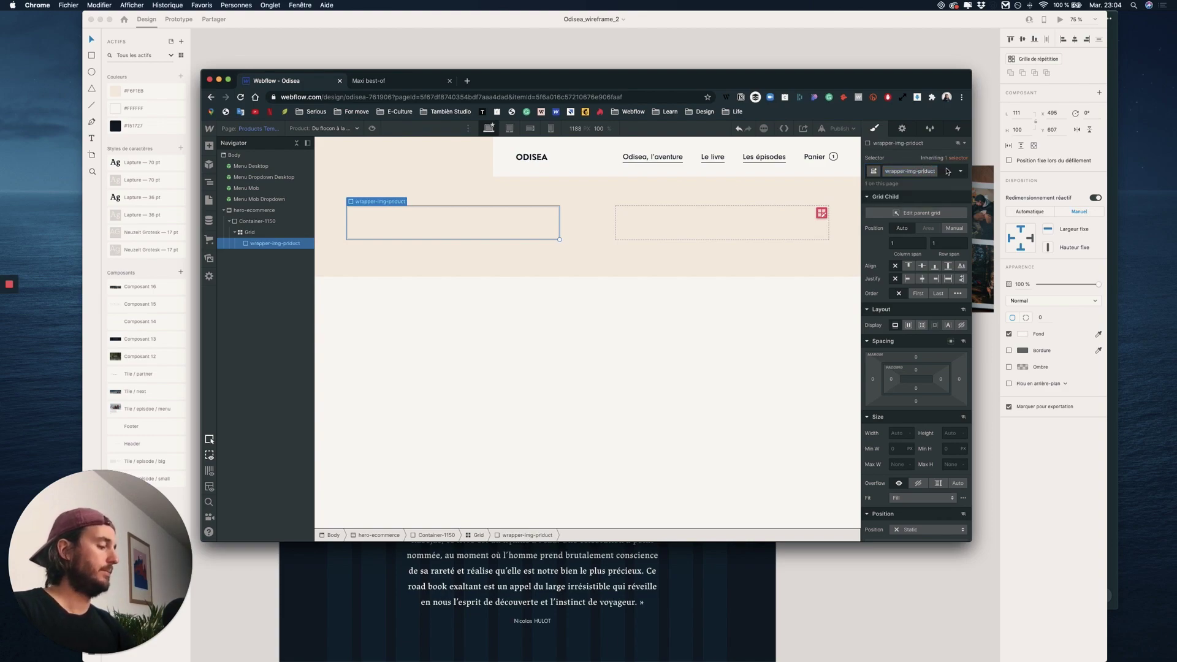
pyautogui.press('Delete')
pyautogui.write('o')
pyautogui.press('Return')
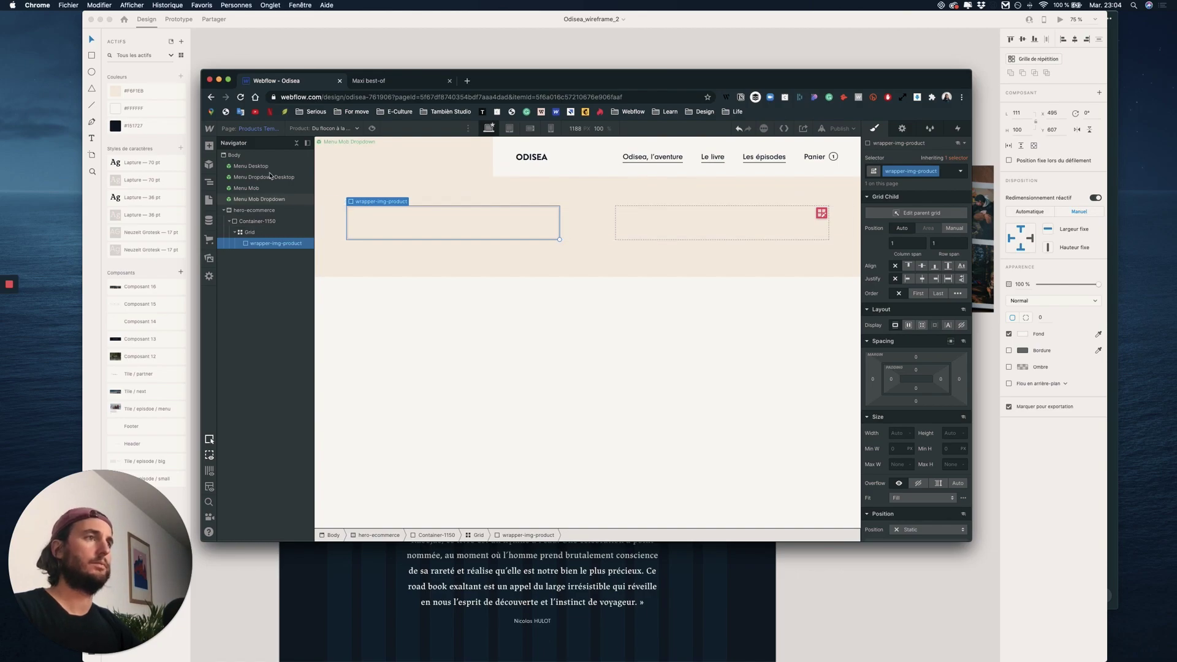
# Switch to the XD mockup and select the main book image to inspect its dimensions
pyautogui.hotkey('ctrl', 'Up')
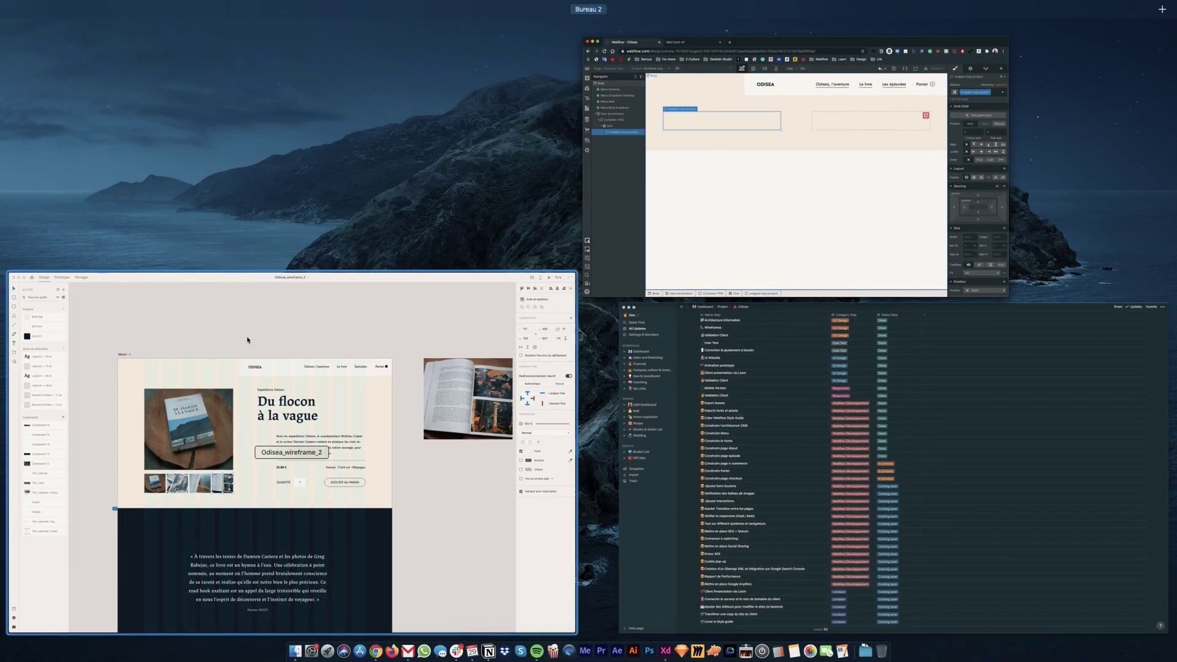
pyautogui.click(247, 339)
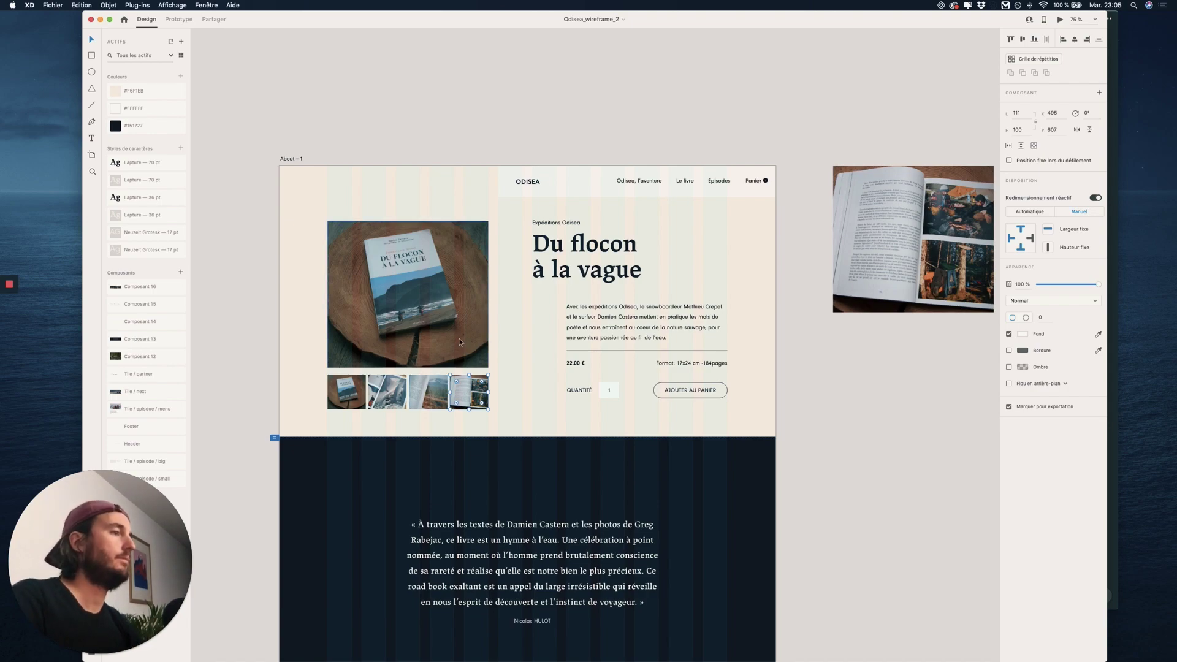
pyautogui.click(432, 318)
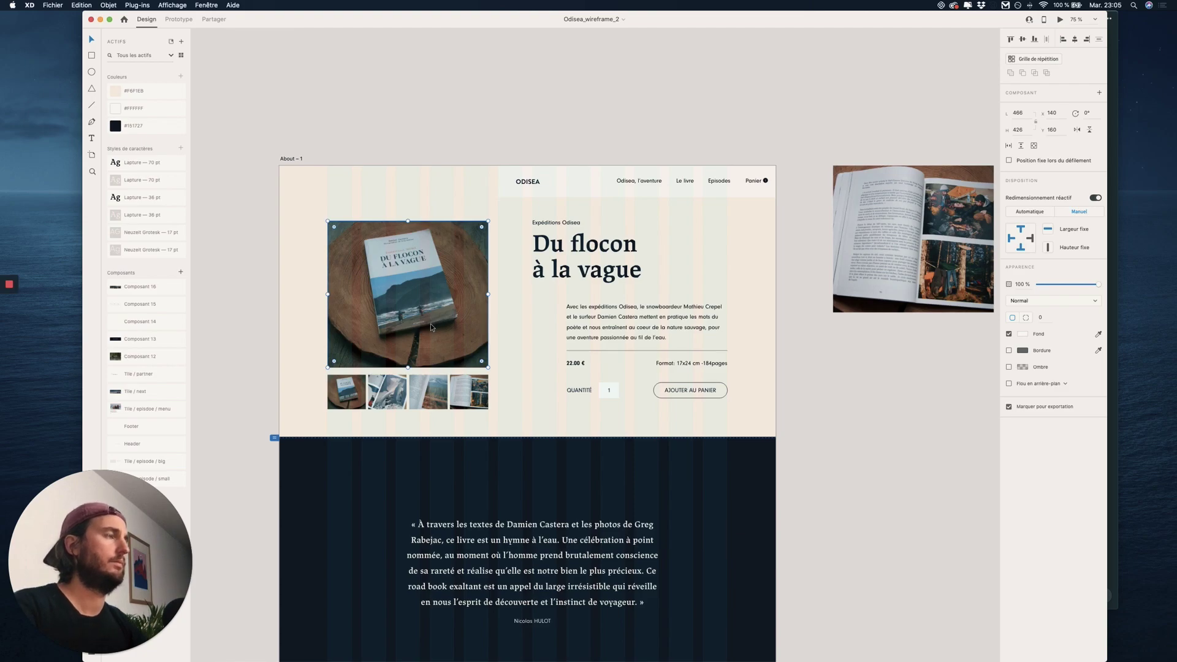
# Switch to Webflow, add a Grid inside wrapper-img-product, and reduce it to one column with two rows
pyautogui.hotkey('ctrl', 'Up')
pyautogui.click(698, 224)
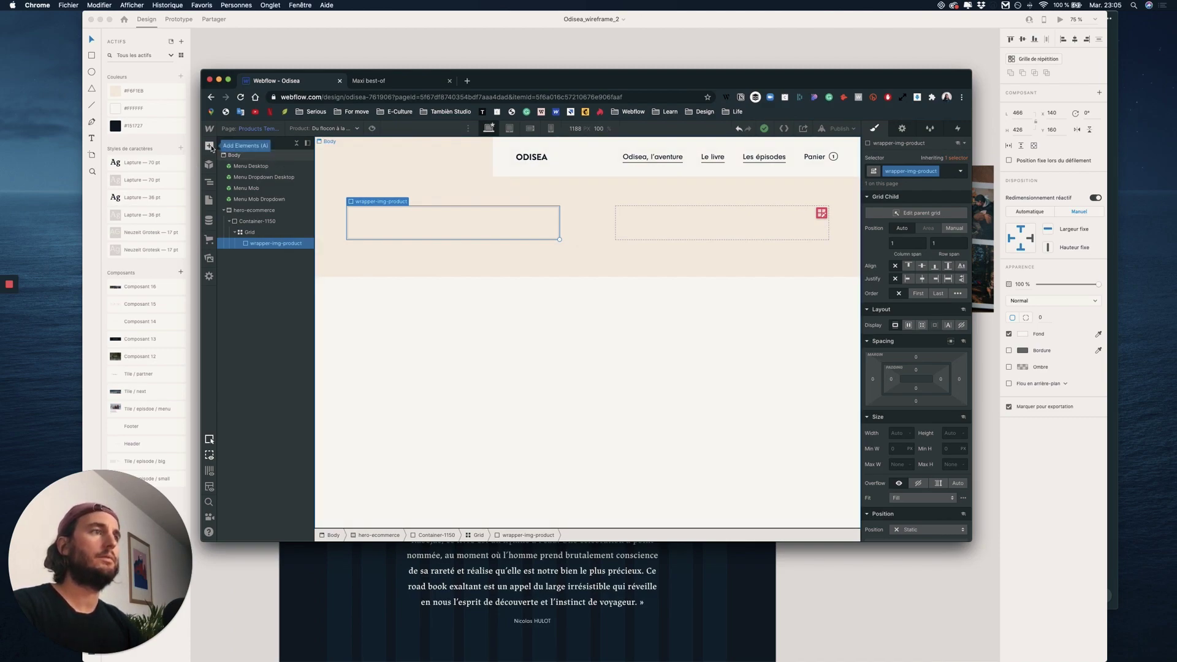
pyautogui.click(209, 146)
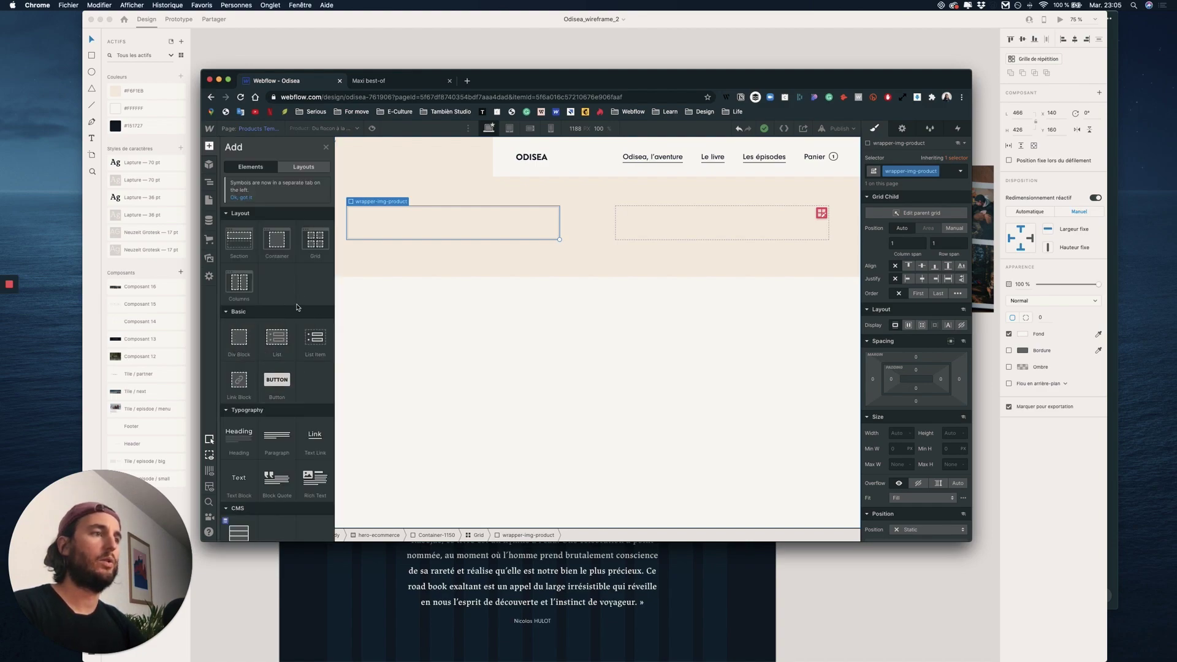
pyautogui.moveTo(315, 240); pyautogui.dragTo(533, 224)
pyautogui.doubleClick(508, 209)
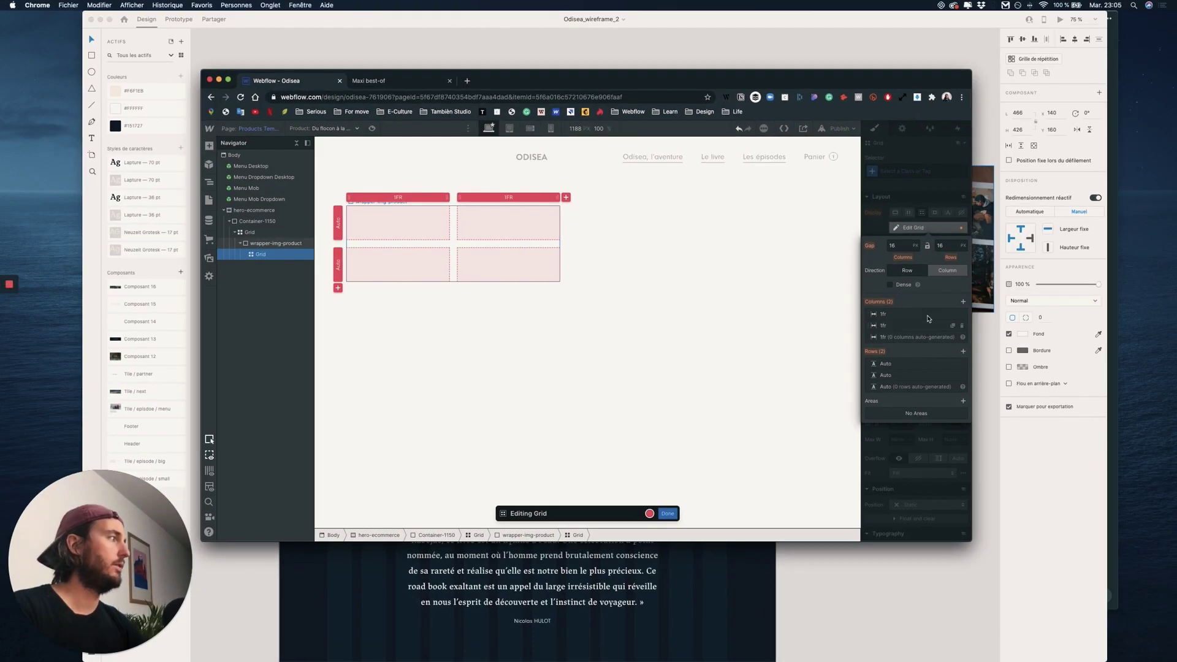
pyautogui.click(962, 315)
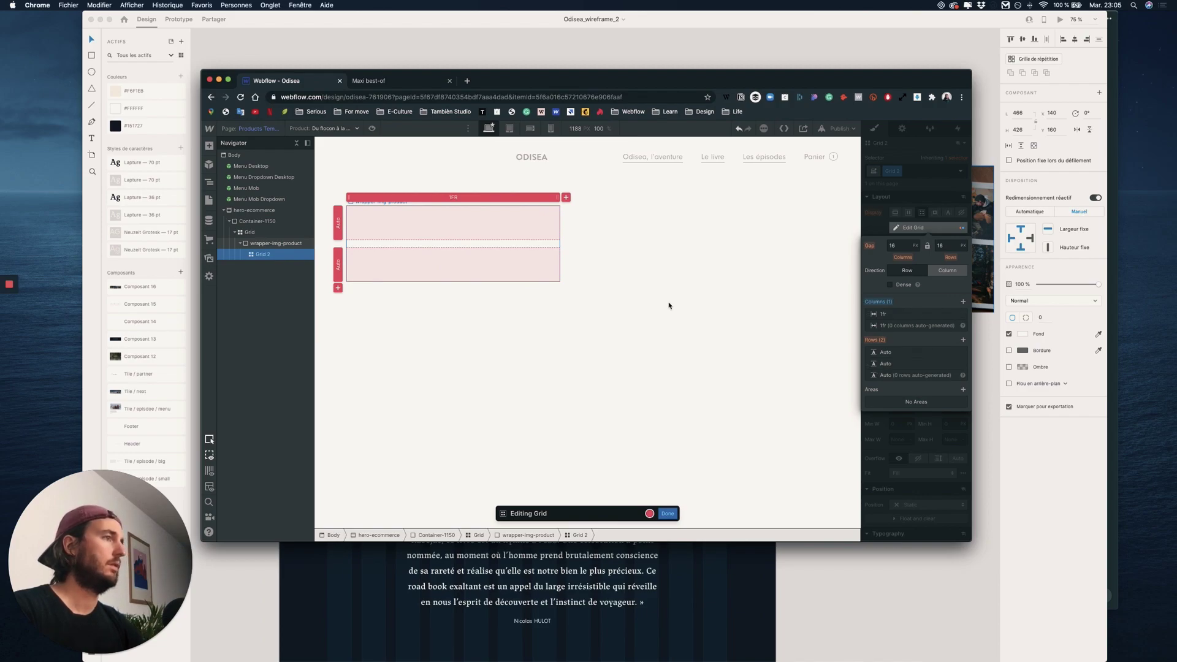
# Examine the main book image and the thumbnail row in the XD mockup, then return to Webflow
pyautogui.hotkey('ctrl', 'Up')
pyautogui.click(441, 359)
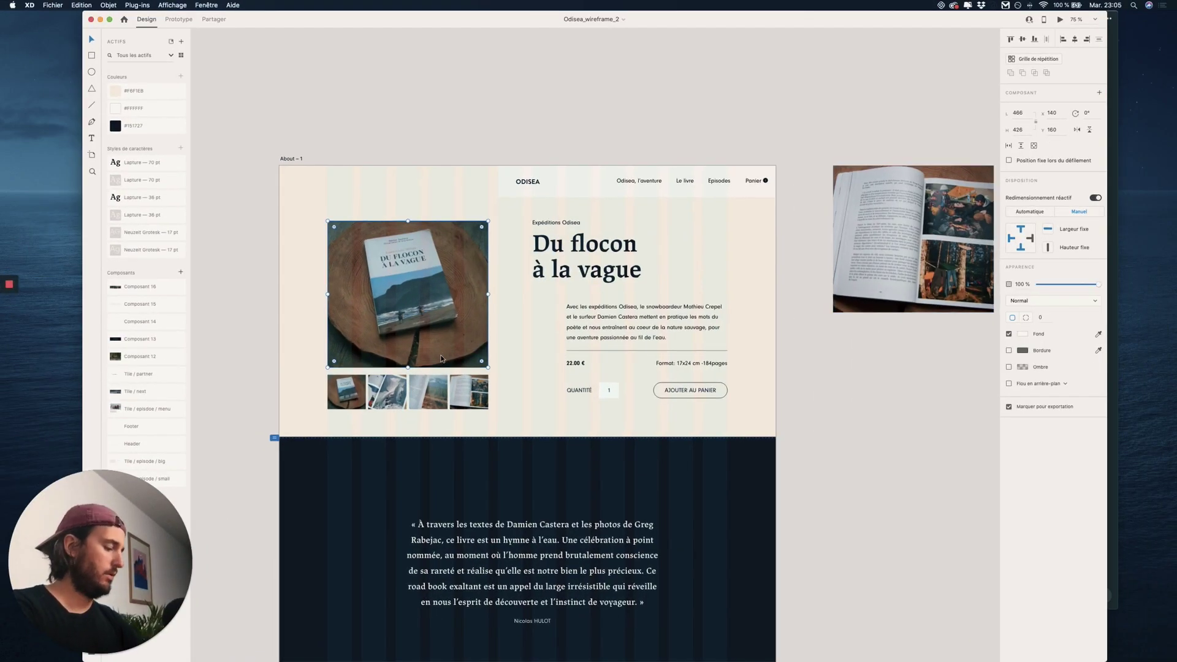
pyautogui.moveTo(295, 381); pyautogui.dragTo(498, 417)
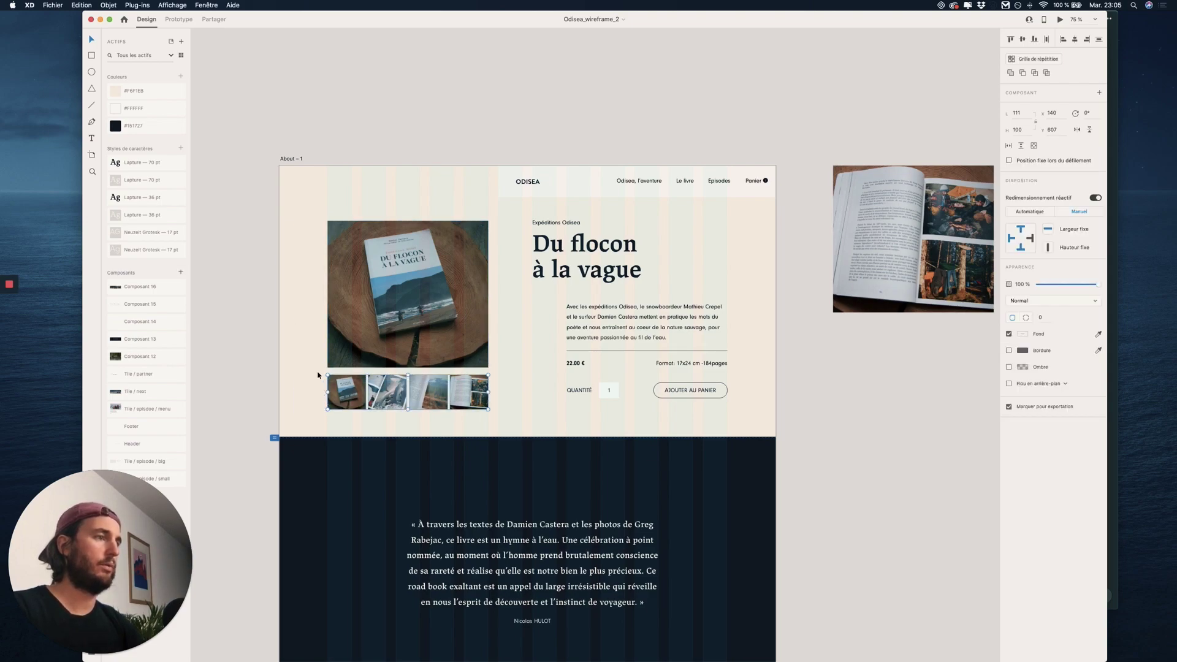
pyautogui.moveTo(302, 397); pyautogui.dragTo(484, 416)
pyautogui.moveTo(290, 264); pyautogui.dragTo(477, 310)
pyautogui.hotkey('ctrl', 'Up')
pyautogui.click(880, 255)
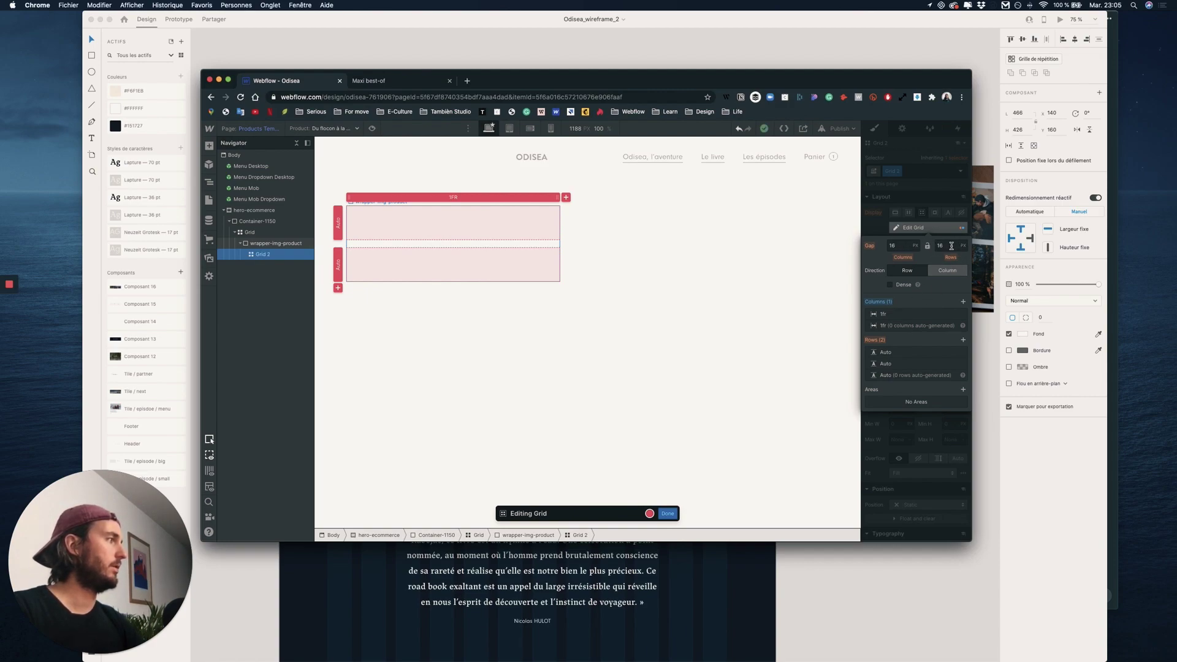
# Set the nested grid's row gap to 80 px
pyautogui.click(941, 246)
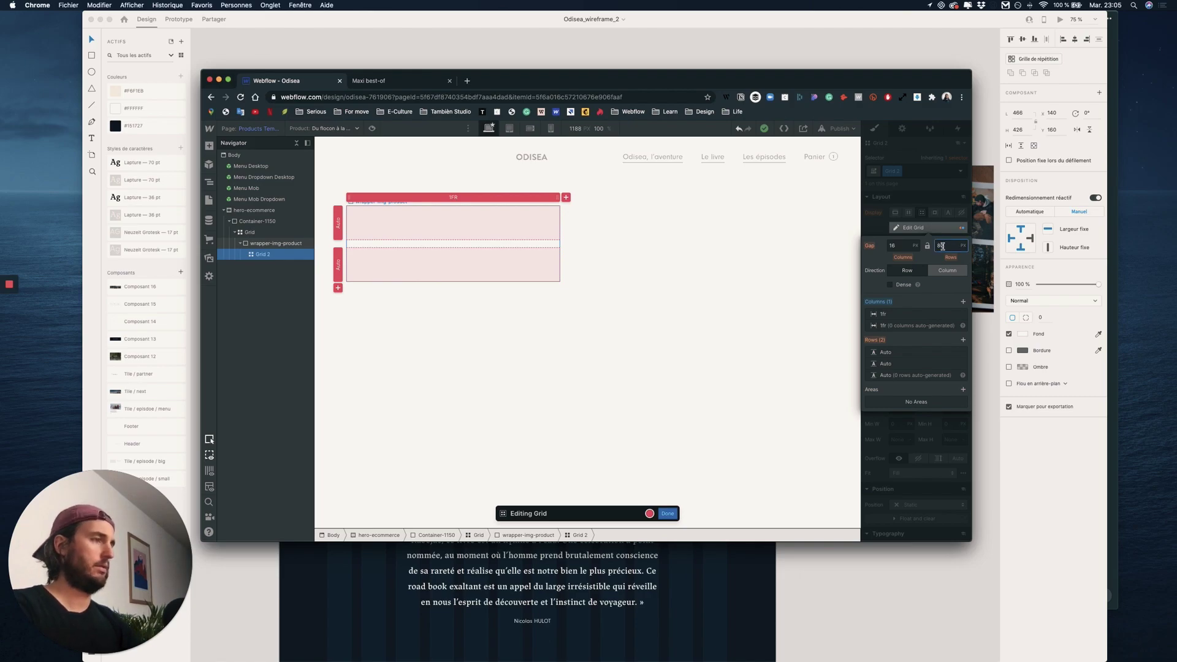
pyautogui.write('80')
pyautogui.press('Return')
# Check the spacing between the main image and thumbnails in XD, then set the nested grid's row gap to 20 px in Webflow
pyautogui.hotkey('ctrl', 'Up')
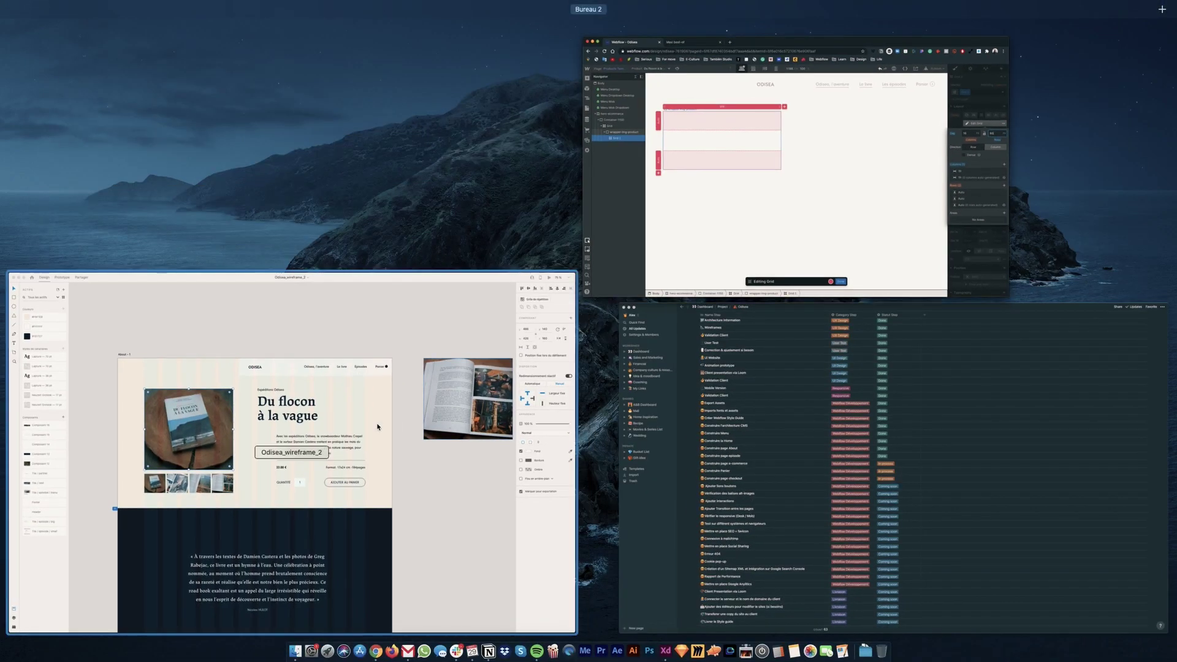
pyautogui.click(377, 427)
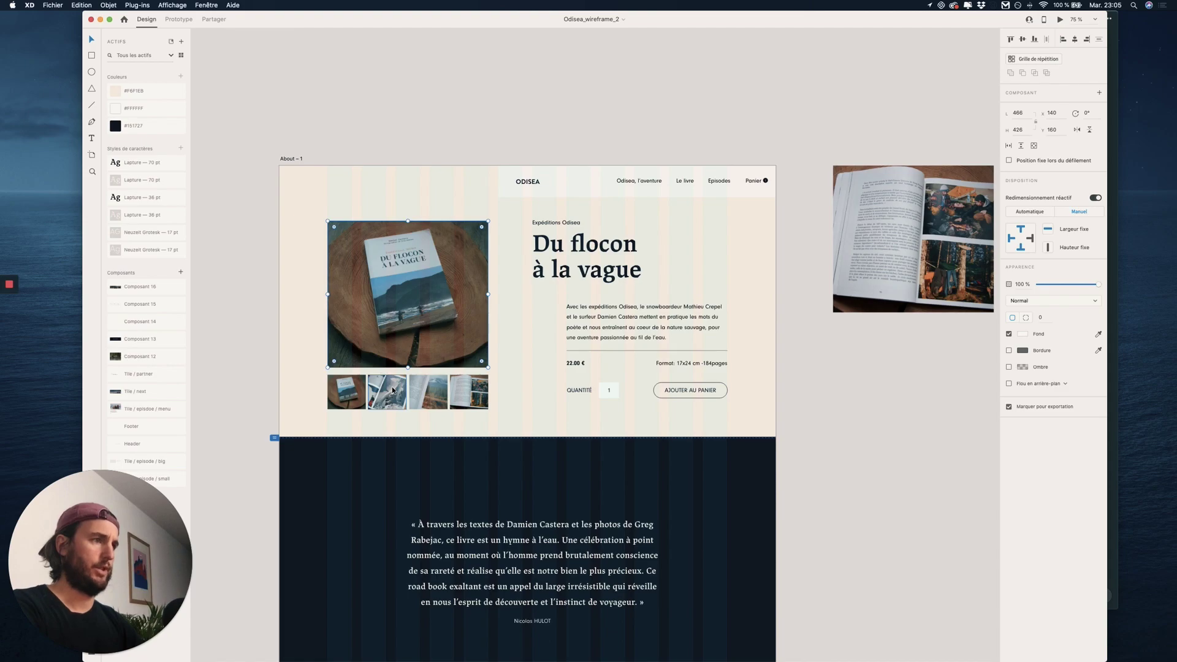
pyautogui.hotkey('ctrl', 'Up')
pyautogui.click(946, 248)
pyautogui.click(947, 247)
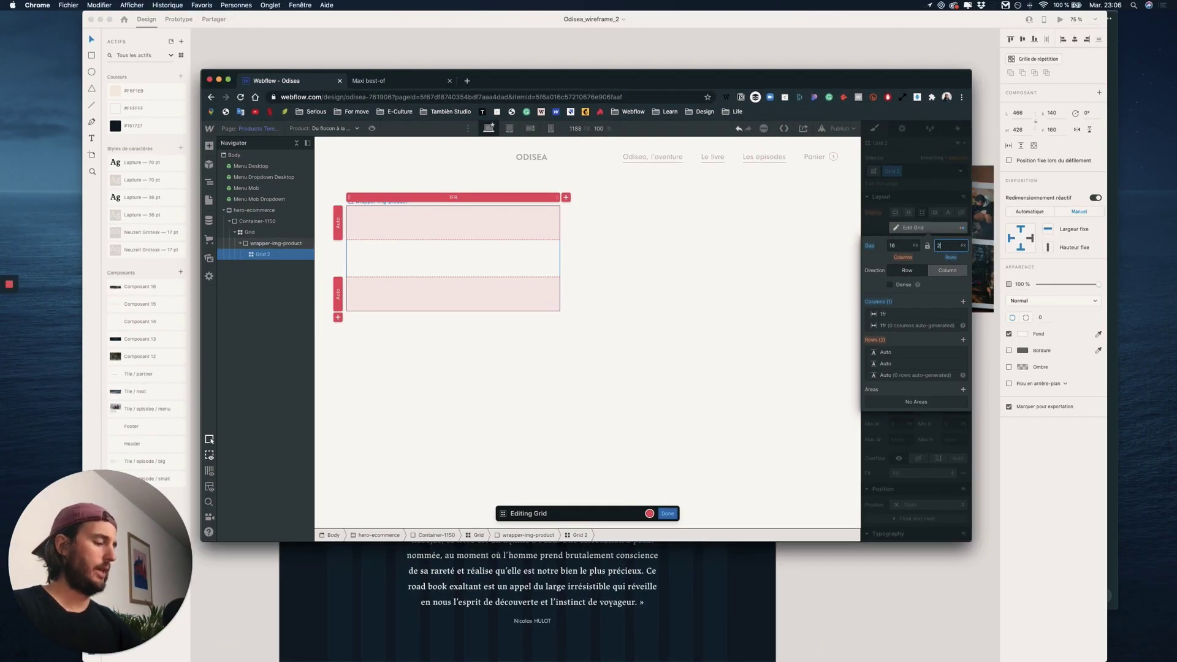
pyautogui.write('20')
pyautogui.press('Return')
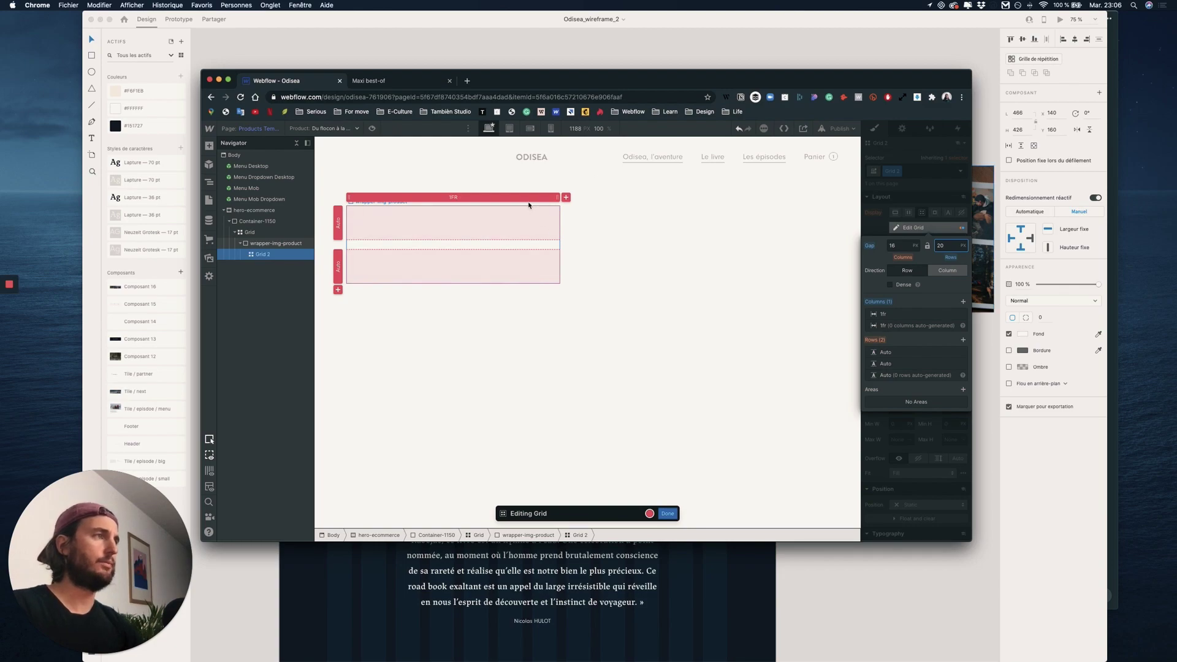
pyautogui.click(667, 514)
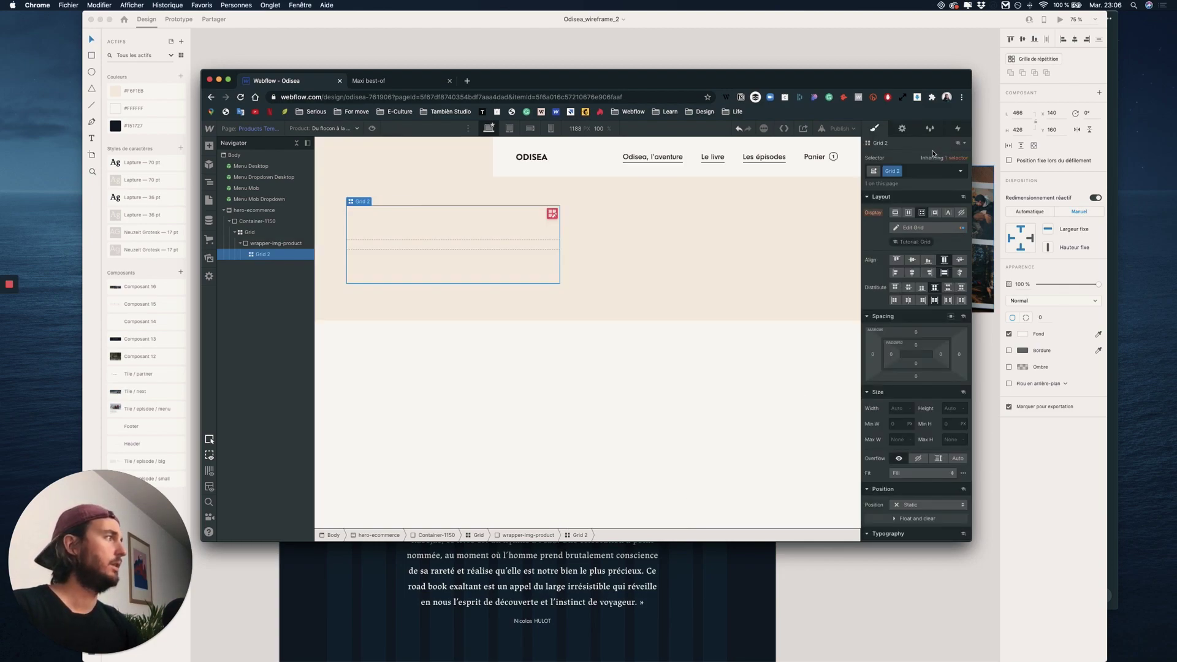
# Rename the nested grid's class to grid-img-product
pyautogui.click(932, 171)
pyautogui.press('BackSpace')
pyautogui.write('grid1')
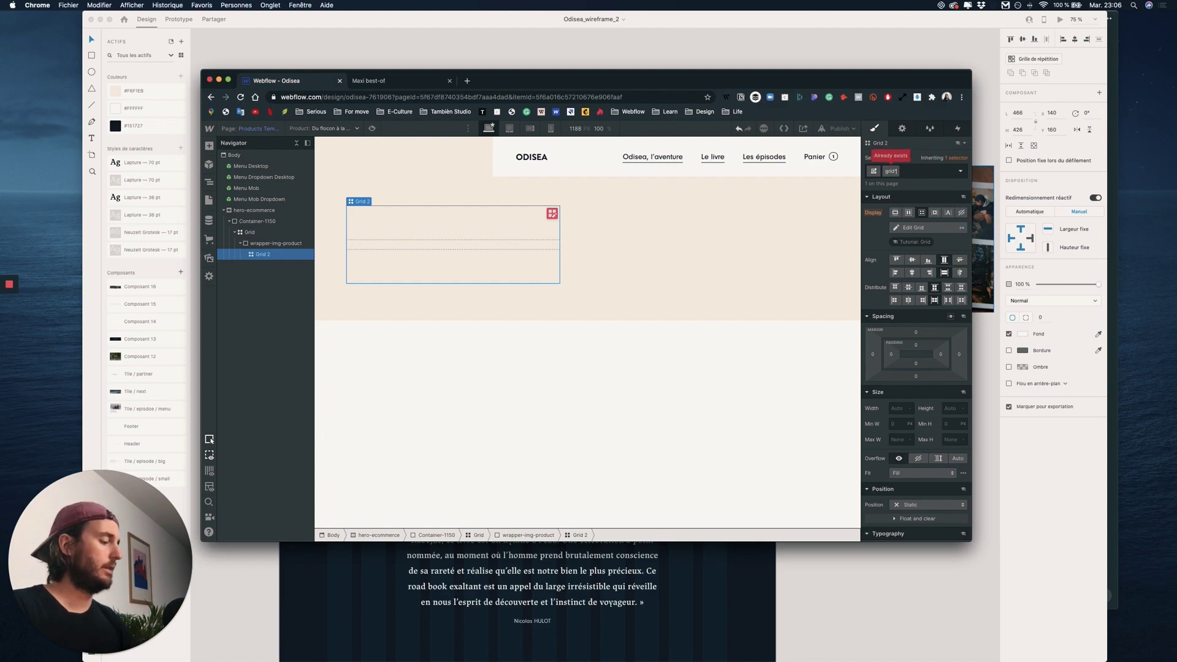
pyautogui.write('-img-product')
pyautogui.press('Return')
pyautogui.click(911, 172)
pyautogui.press('BackSpace')
pyautogui.press('Return')
# Move grid-img-product directly into the hero's parent Grid and nest wrapper-img-product inside it
pyautogui.moveTo(263, 253); pyautogui.dragTo(265, 235)
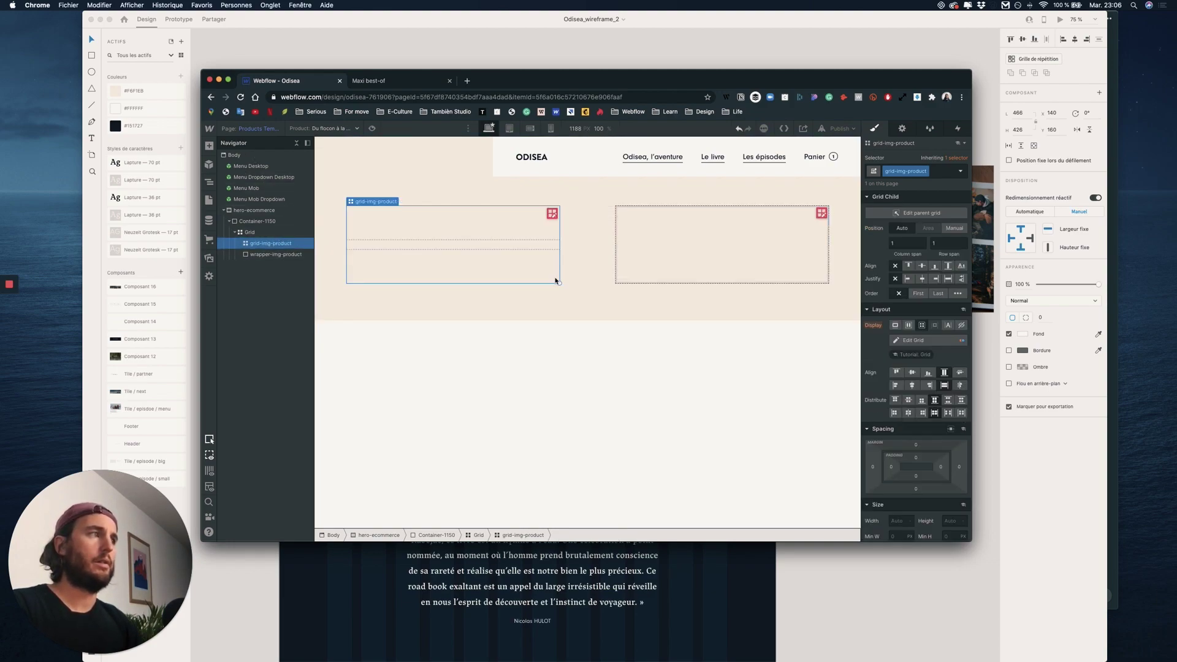
pyautogui.click(270, 253)
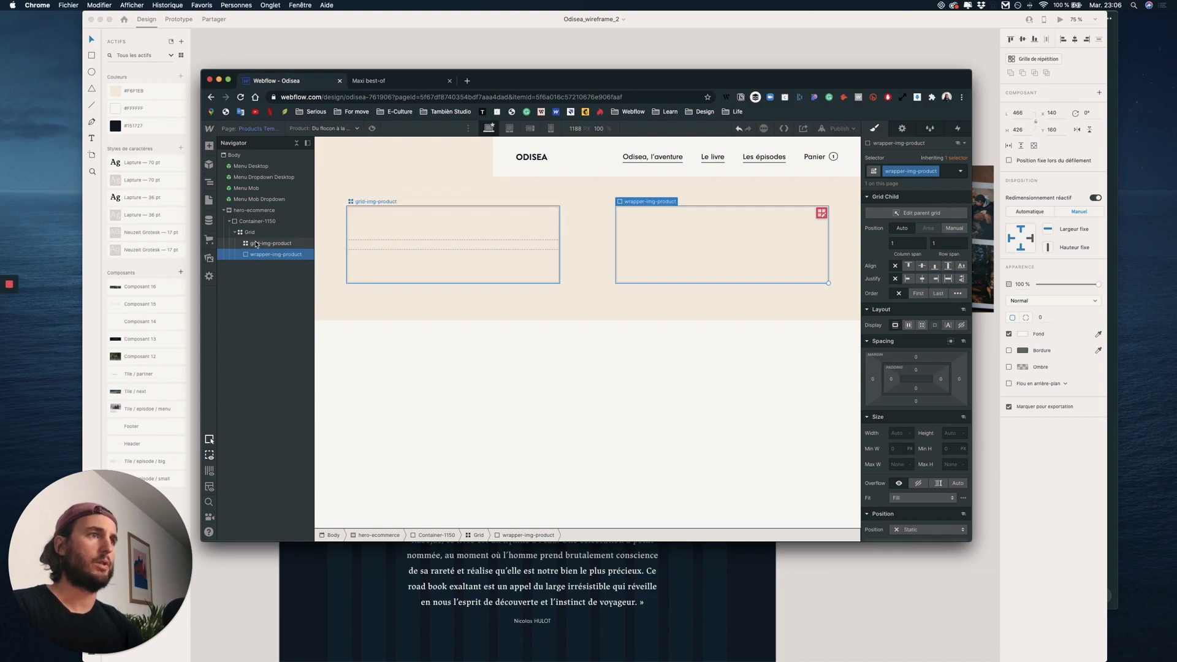
pyautogui.click(256, 244)
pyautogui.click(255, 258)
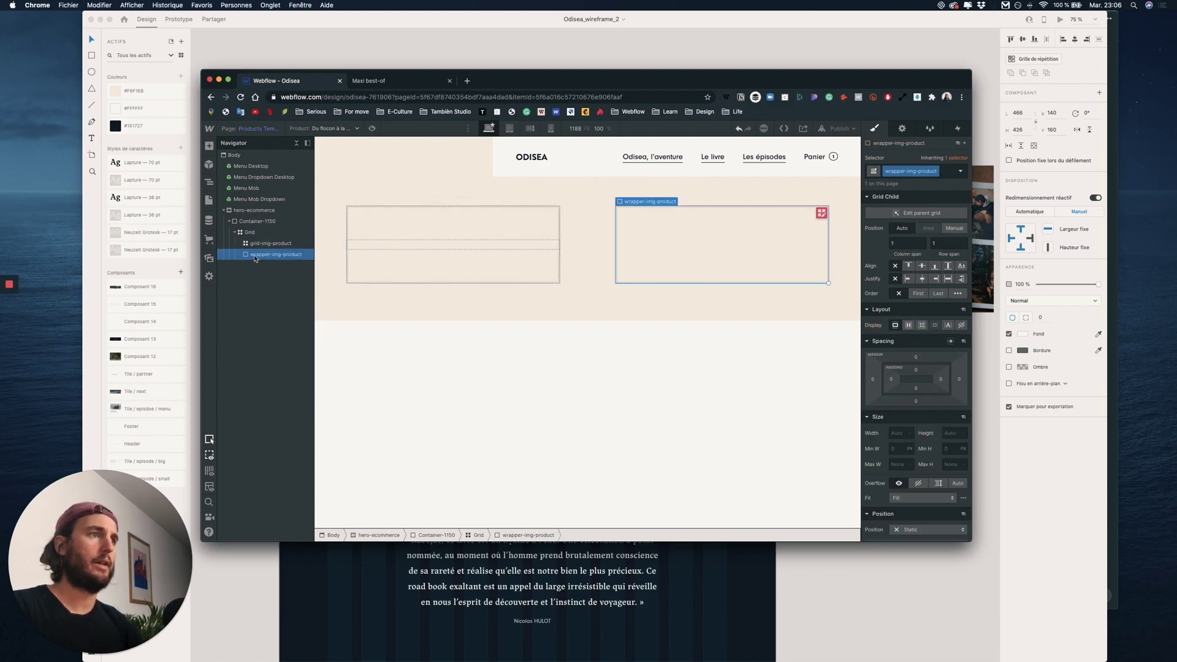
pyautogui.moveTo(255, 258); pyautogui.dragTo(268, 245)
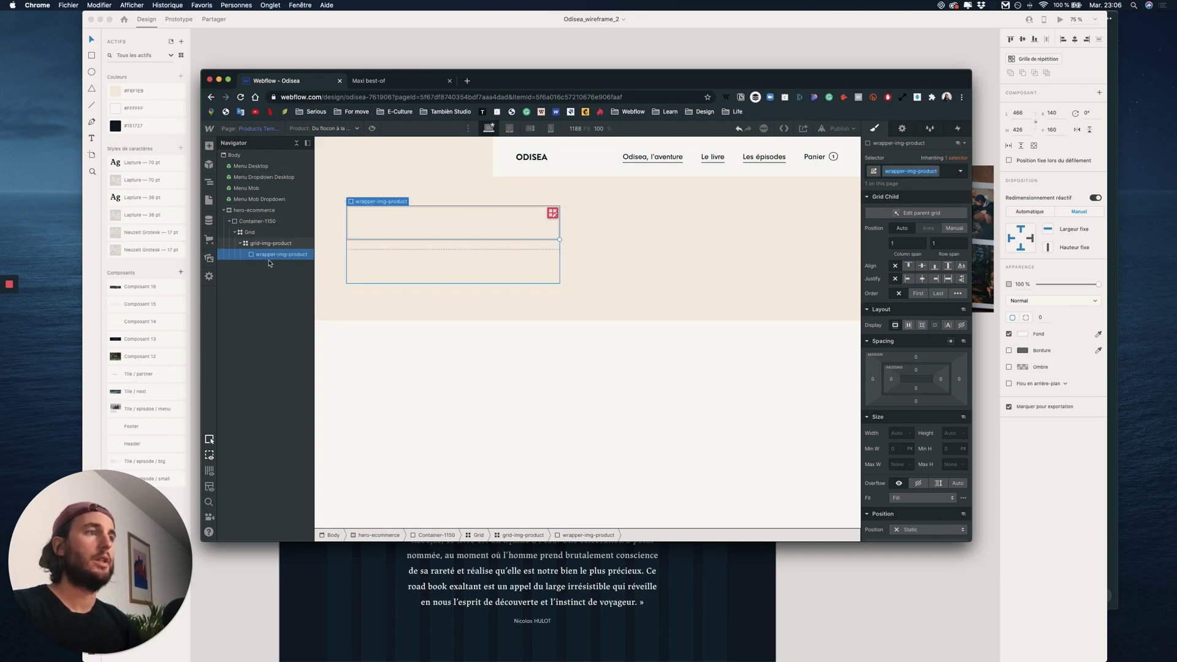
# Duplicate the wrapper-img-product block and give the upper one a duplicated class named img-hero-product
pyautogui.press('super+d')
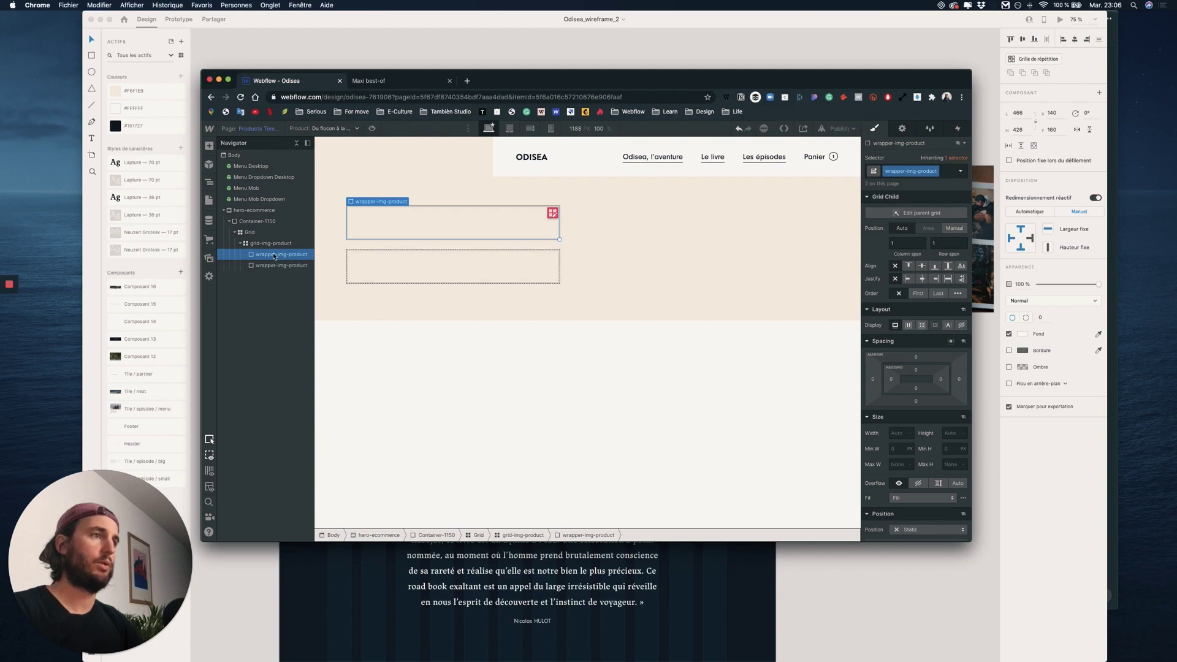
pyautogui.click(936, 171)
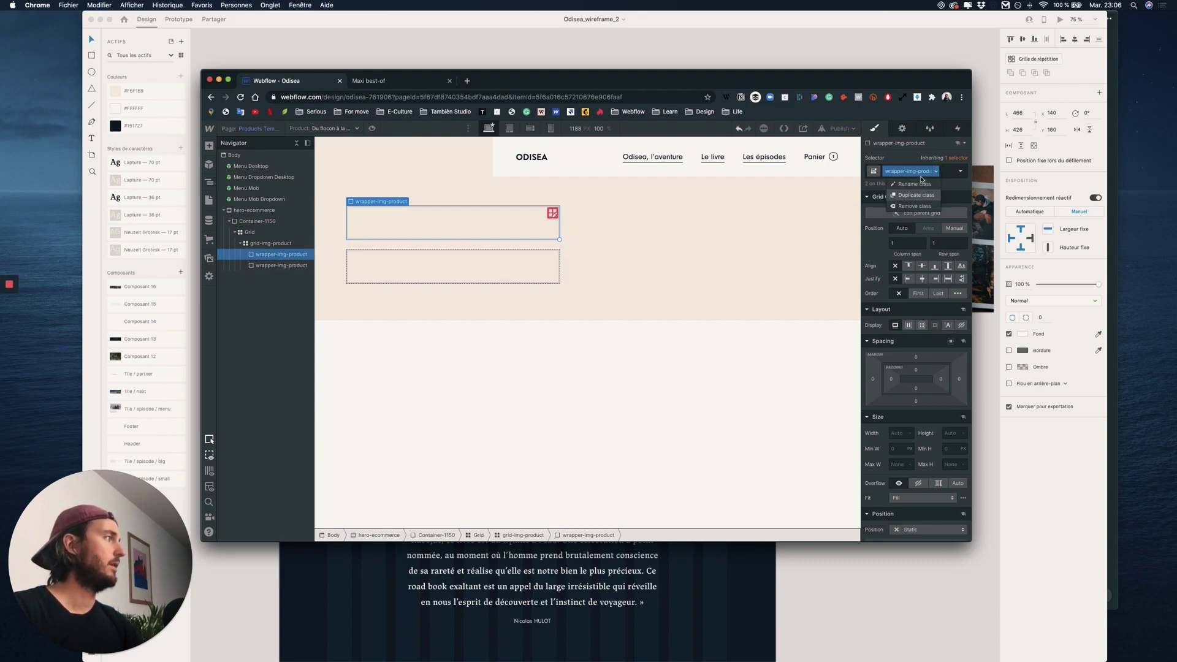
pyautogui.click(915, 195)
pyautogui.press('BackSpace')
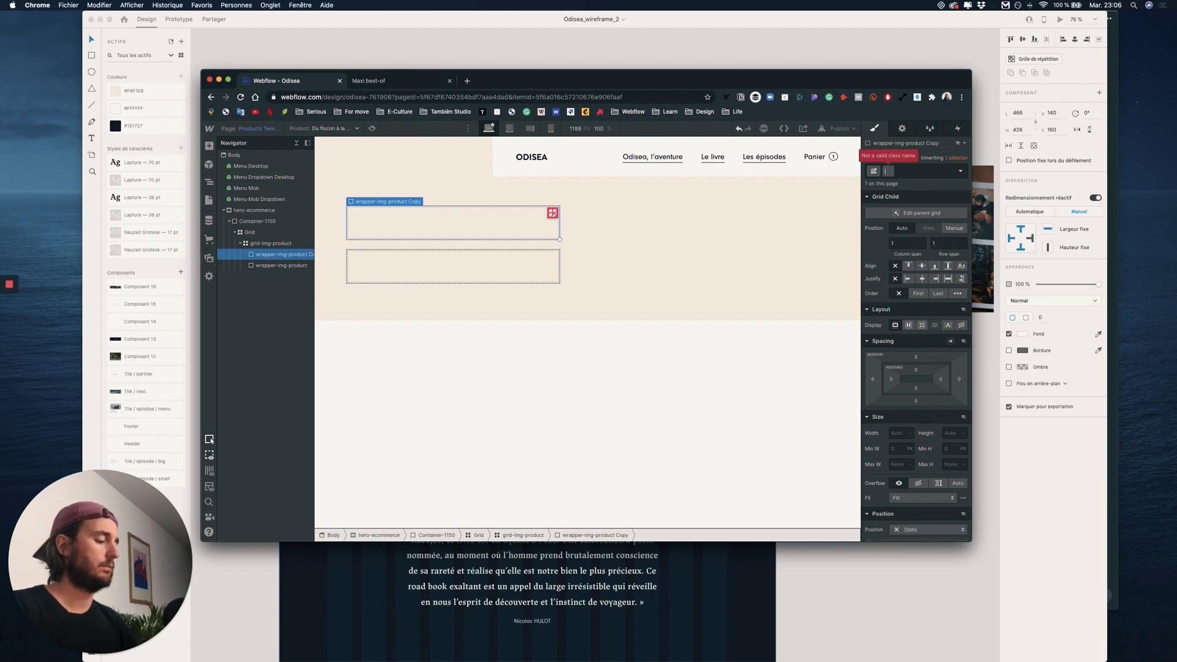
pyautogui.write('img-hero')
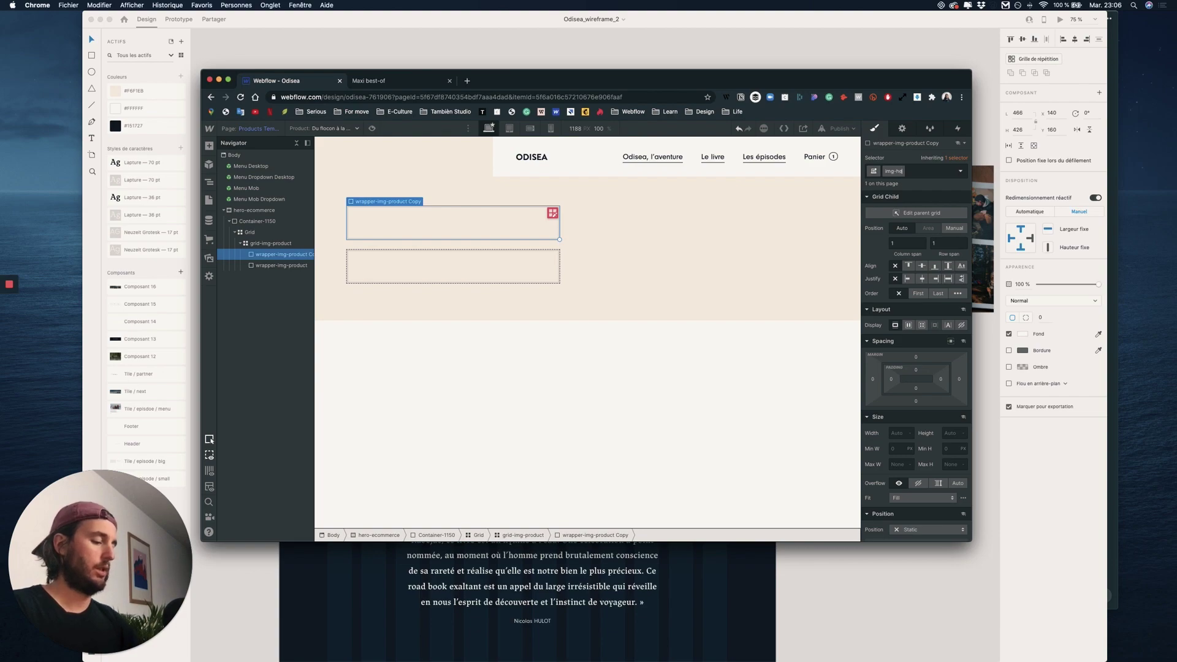
pyautogui.write('-p')
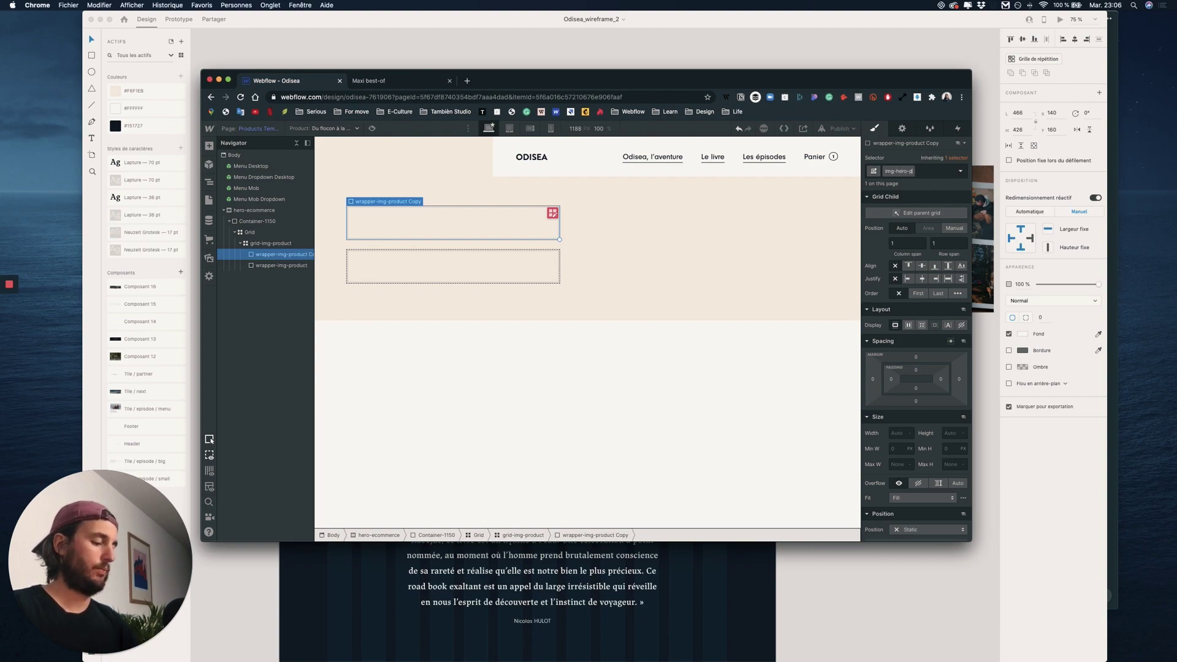
pyautogui.write('roduct')
pyautogui.press('Return')
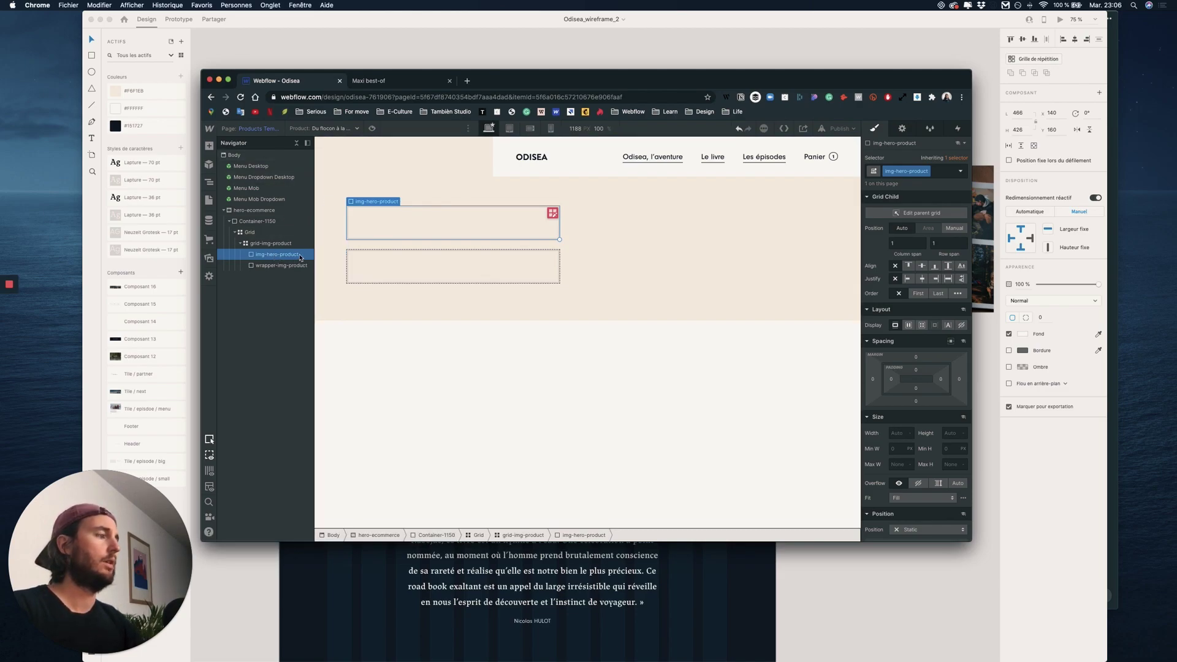
# Check the main image's dimensions in XD, then set img-hero-product to 100% width and 420 px height in Webflow
pyautogui.hotkey('ctrl', 'Up')
pyautogui.click(479, 410)
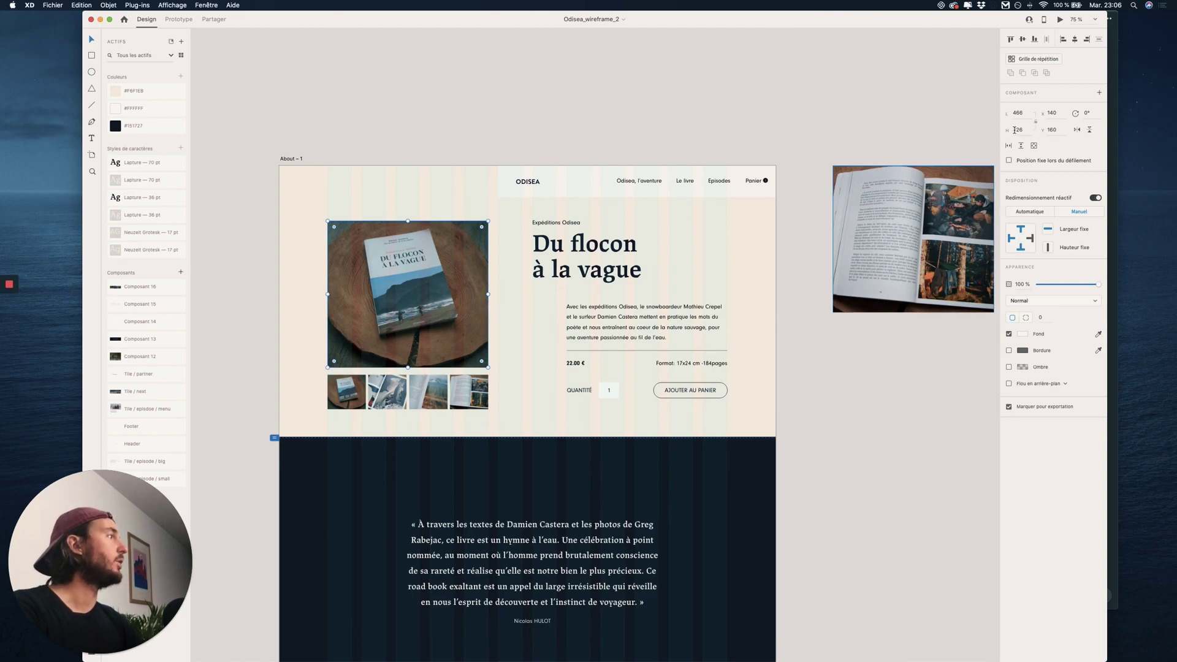
pyautogui.hotkey('ctrl', 'Up')
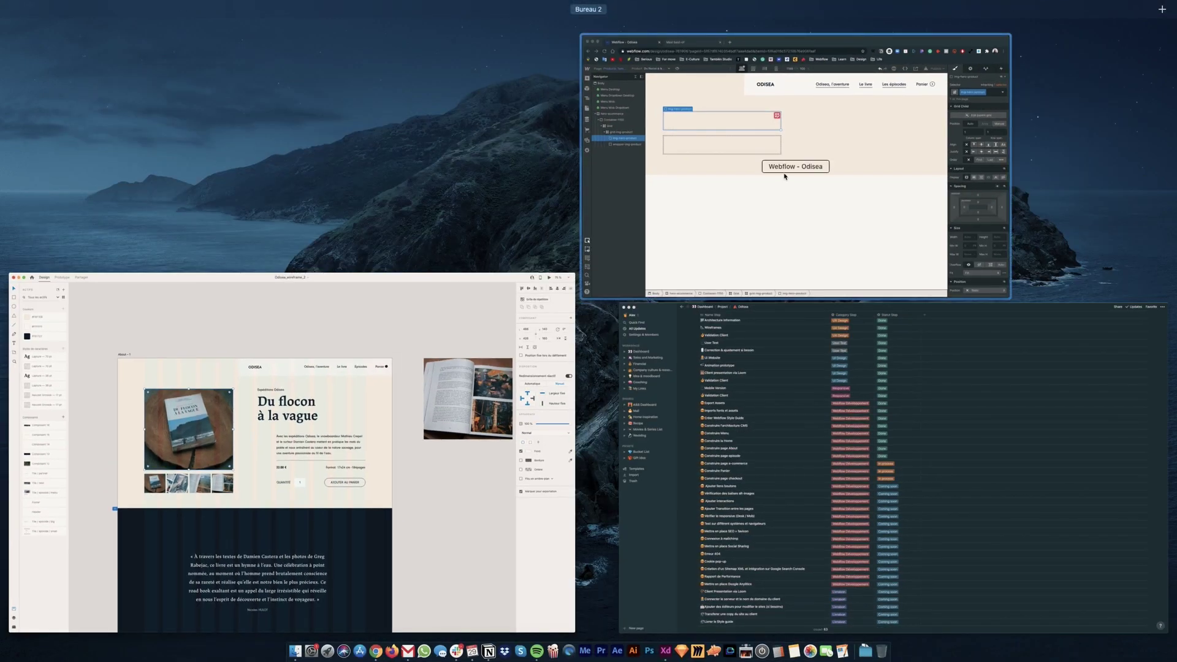
pyautogui.click(815, 153)
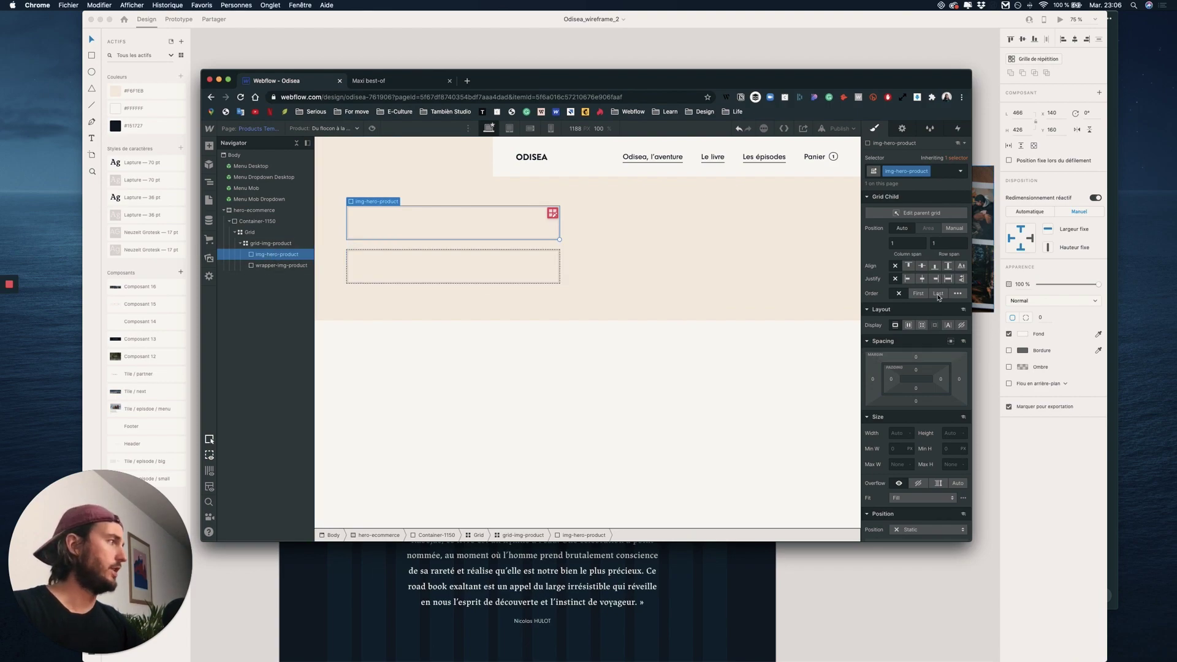
pyautogui.click(901, 433)
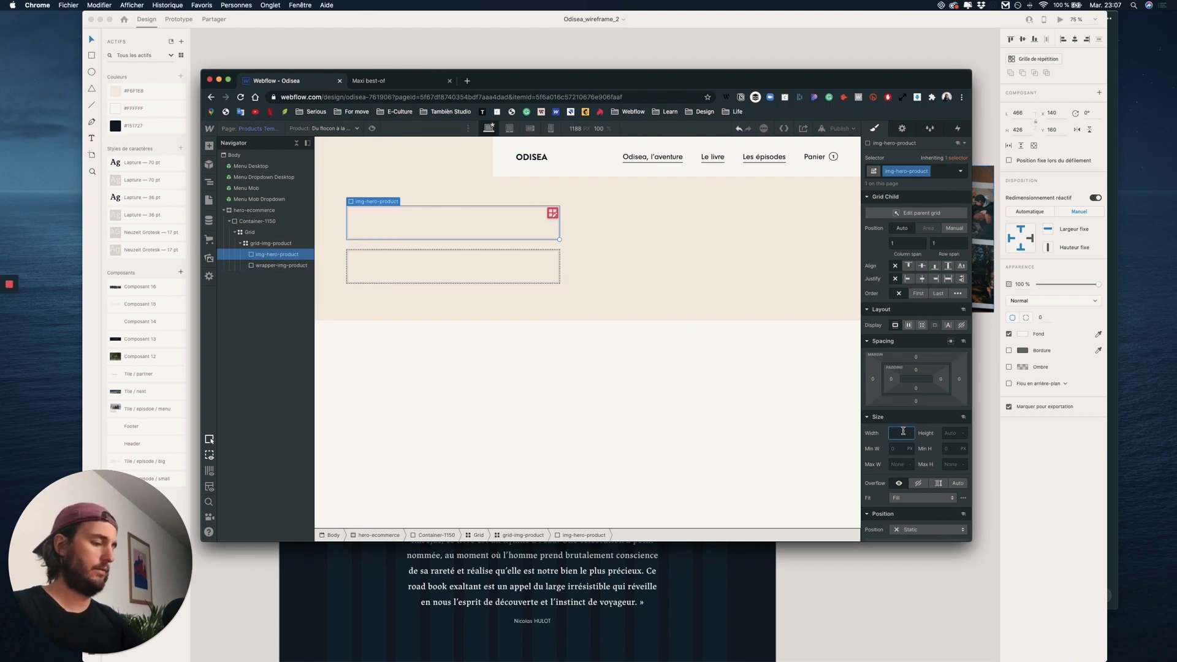
pyautogui.write('100%')
pyautogui.press('Return')
pyautogui.click(951, 433)
pyautogui.write('420')
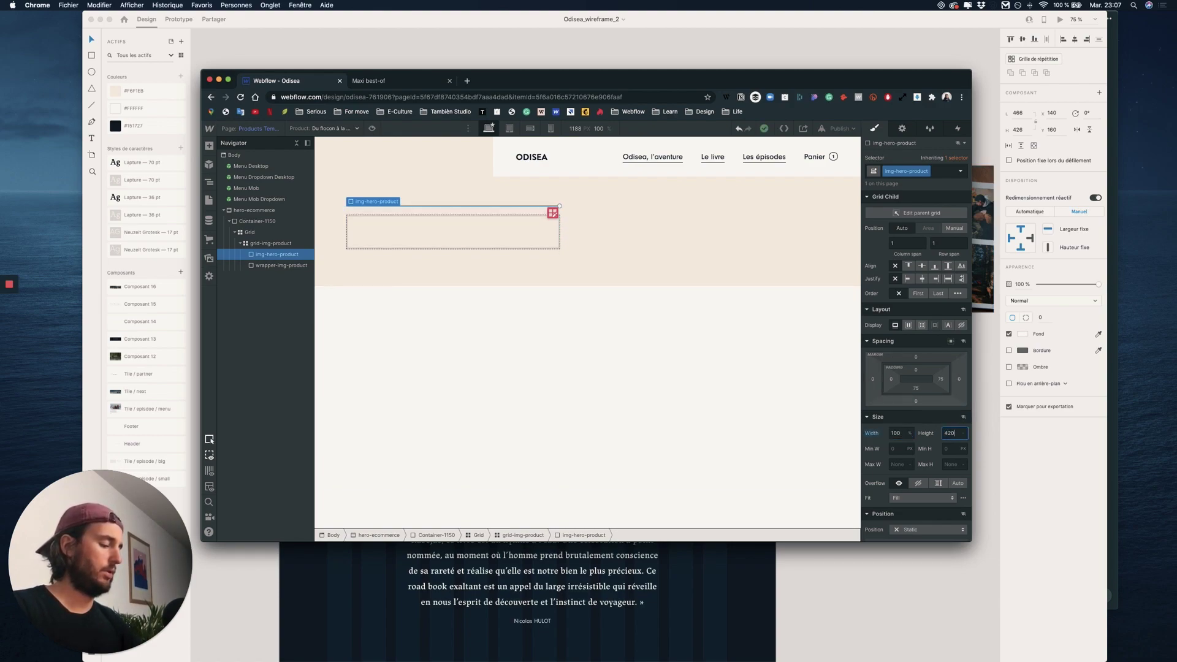
pyautogui.write('px')
pyautogui.press('Return')
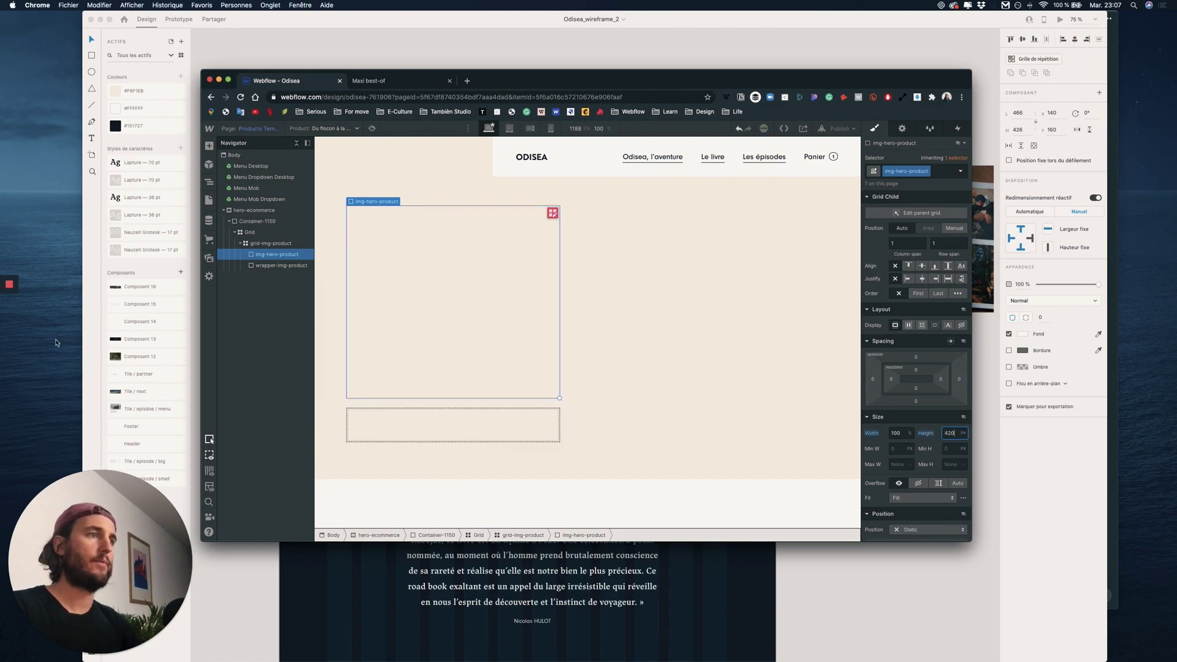
# Set the width of the wrapper-img-product block below img-hero-product to 100%
pyautogui.click(306, 267)
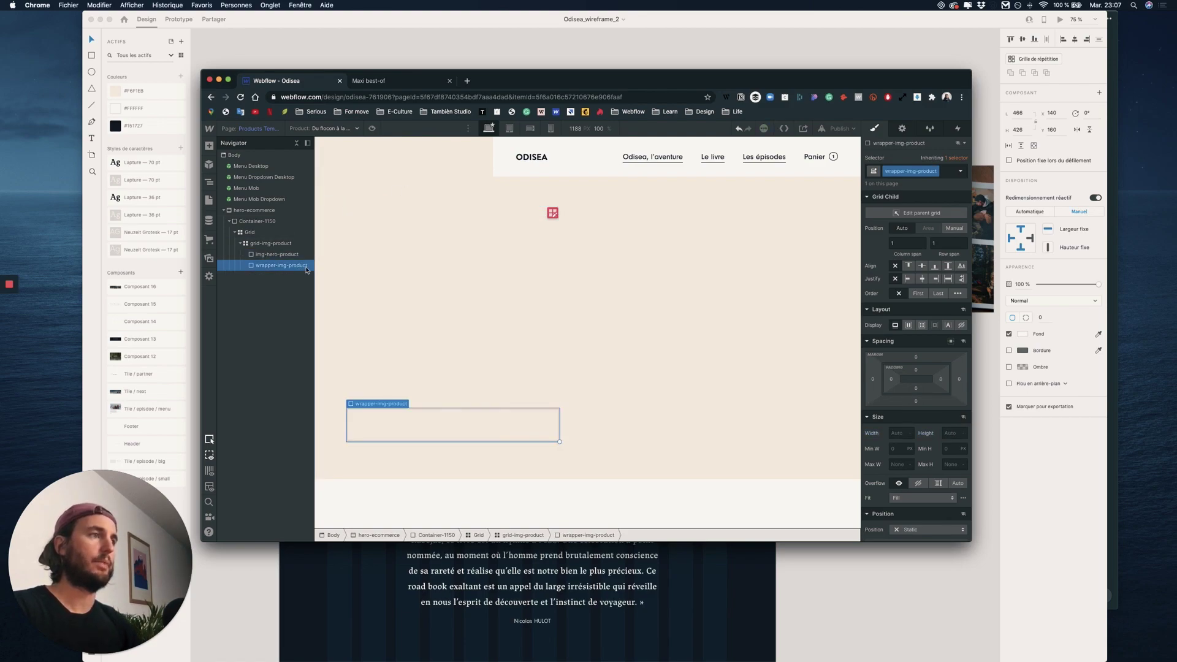
pyautogui.click(277, 255)
pyautogui.click(271, 267)
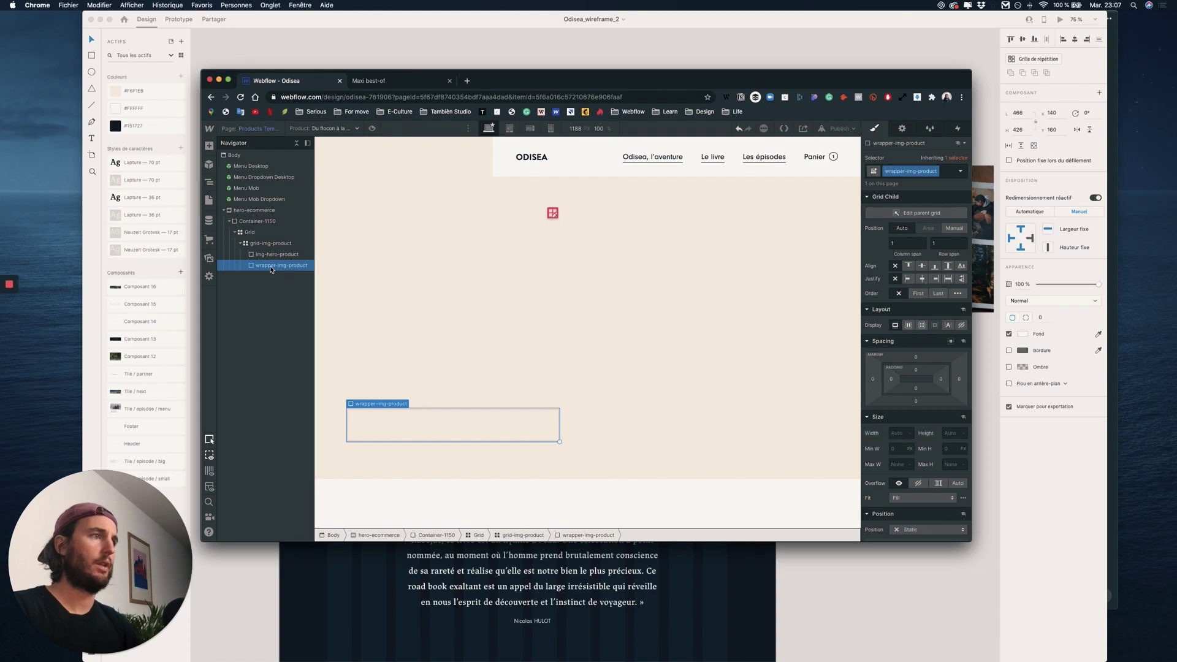
pyautogui.click(901, 433)
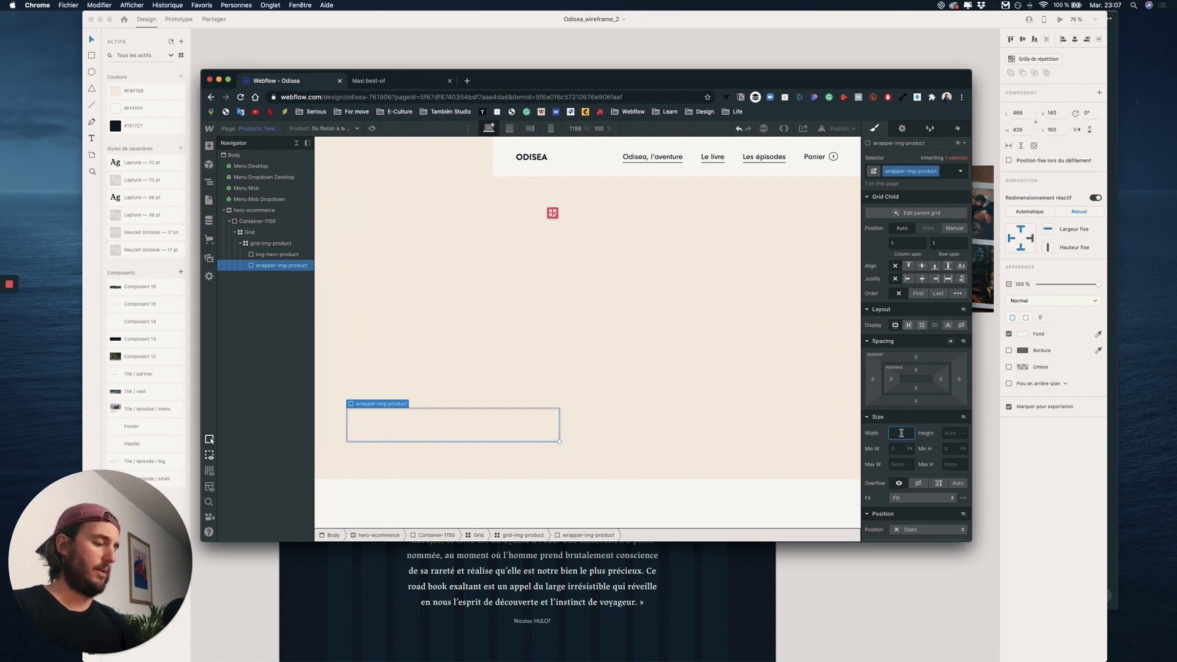
pyautogui.write('100%')
pyautogui.press('Return')
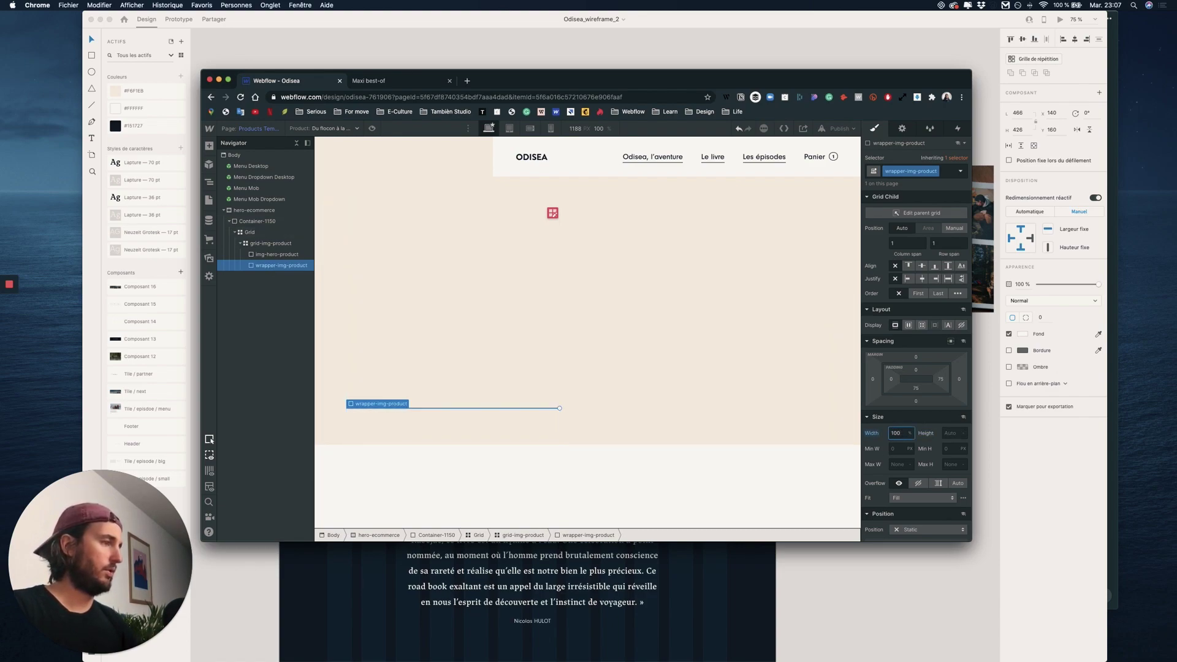
# Check the thumbnail's dimensions in the XD mockup, then set wrapper-img-product's height to 100 px in Webflow
pyautogui.hotkey('ctrl', 'Up')
pyautogui.click(425, 419)
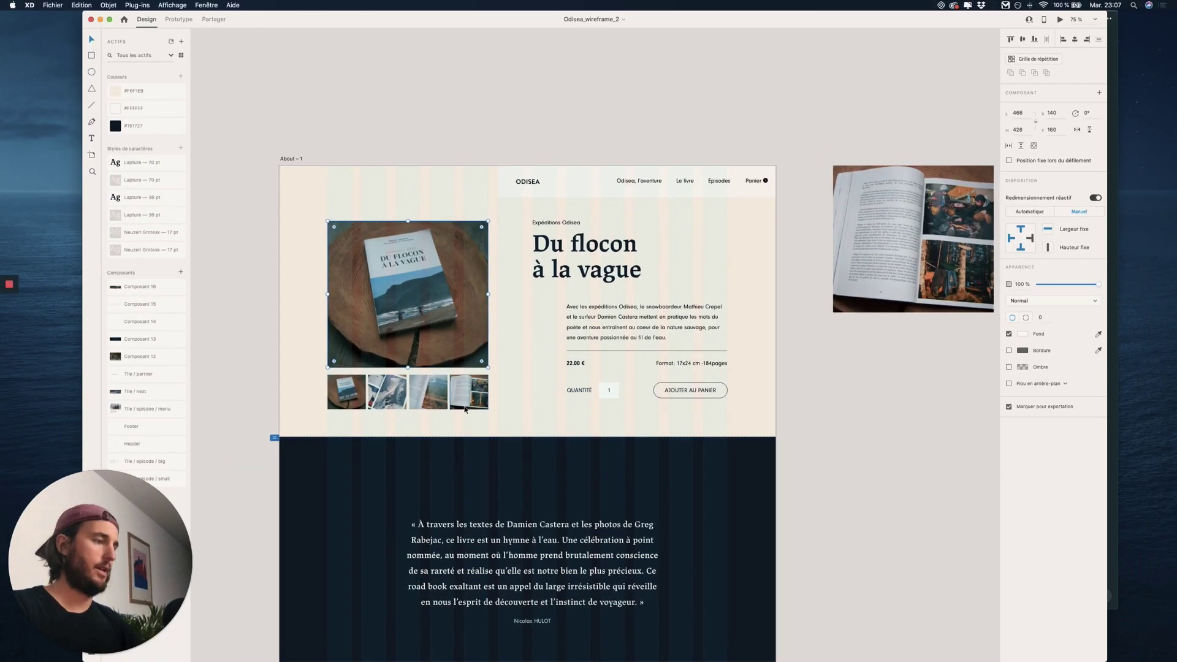
pyautogui.click(430, 396)
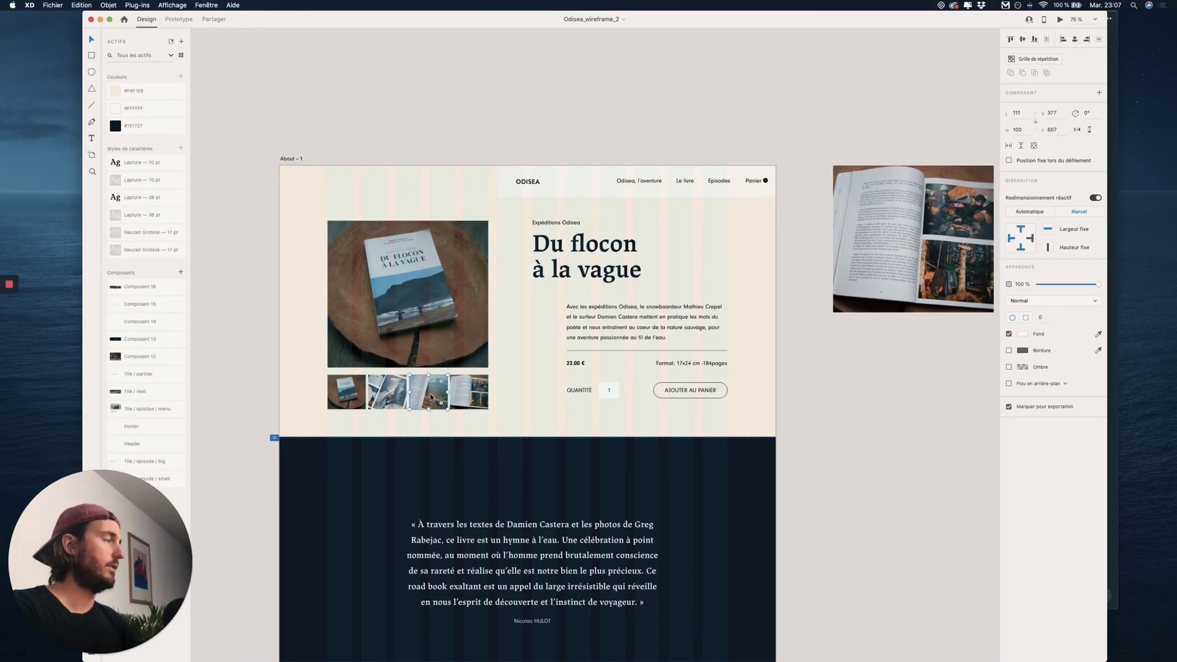
pyautogui.hotkey('ctrl', 'Up')
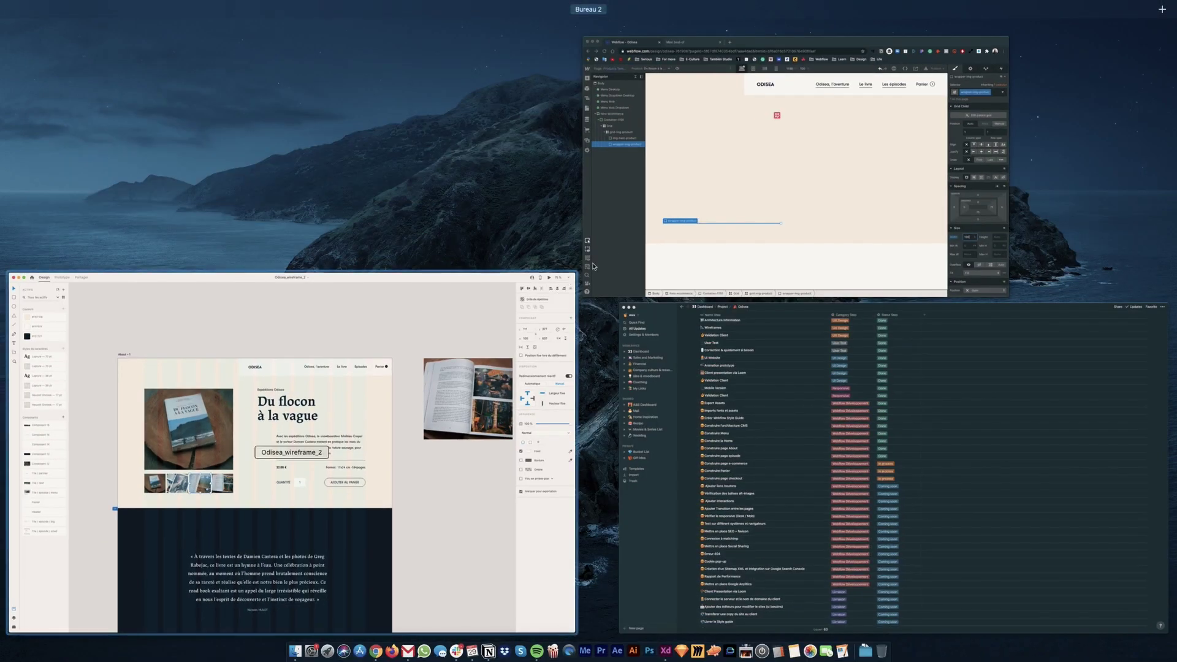
pyautogui.click(770, 252)
pyautogui.click(947, 433)
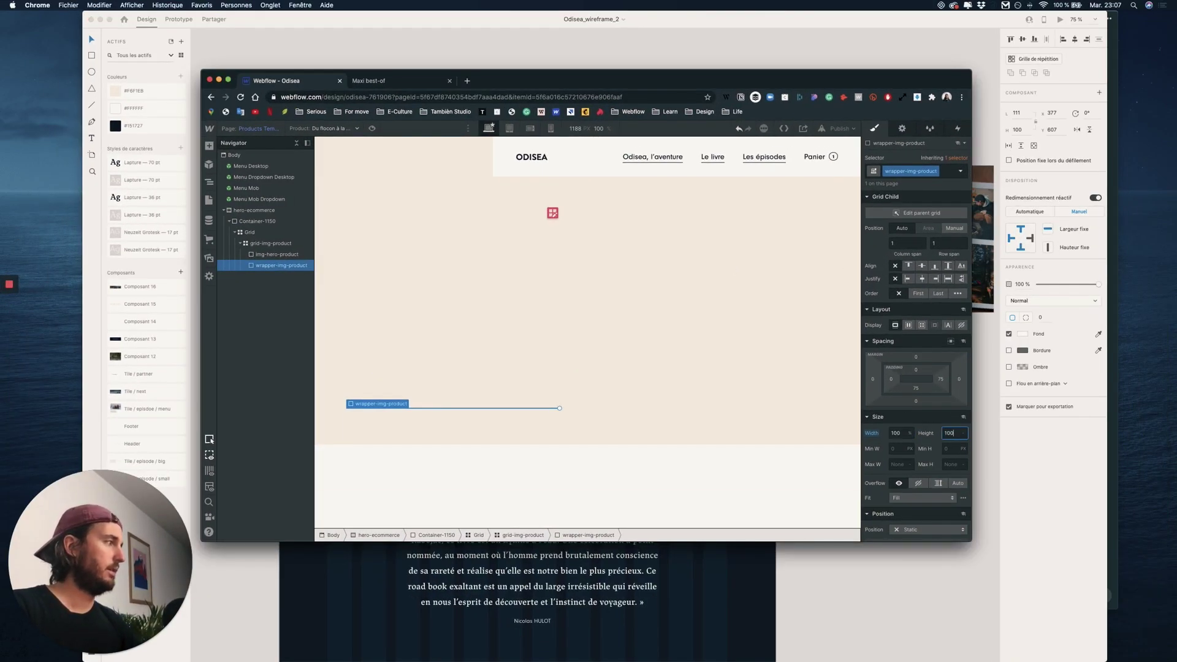
pyautogui.press('Return')
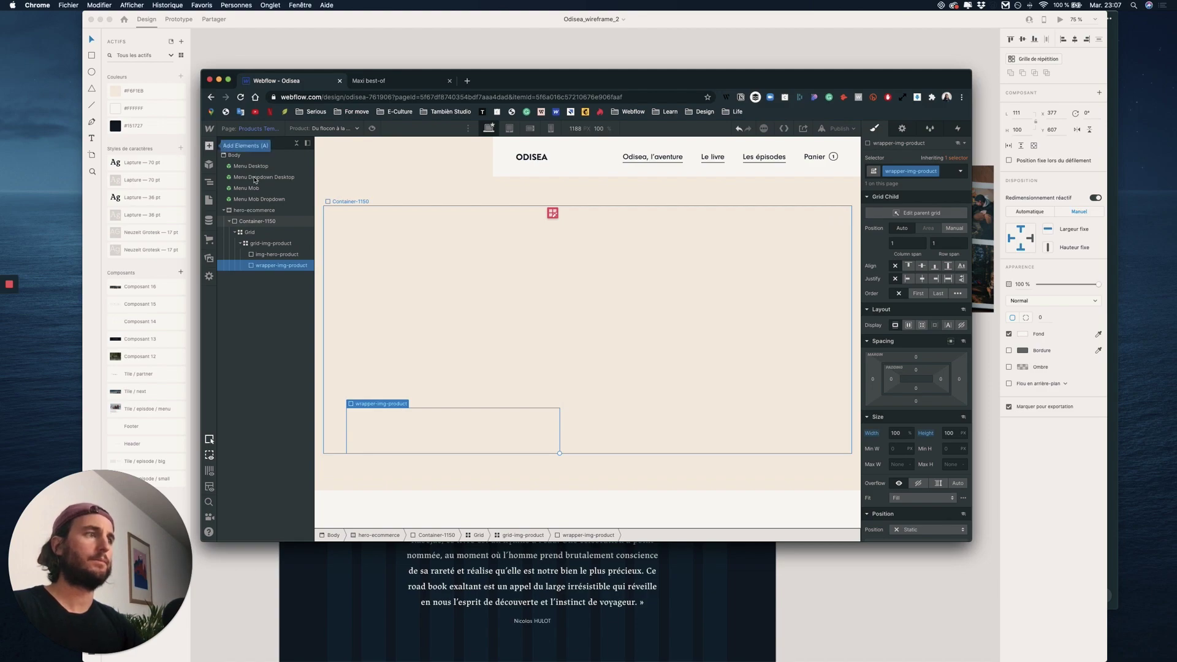
# Add an Image element inside the img-hero-product block
pyautogui.click(507, 289)
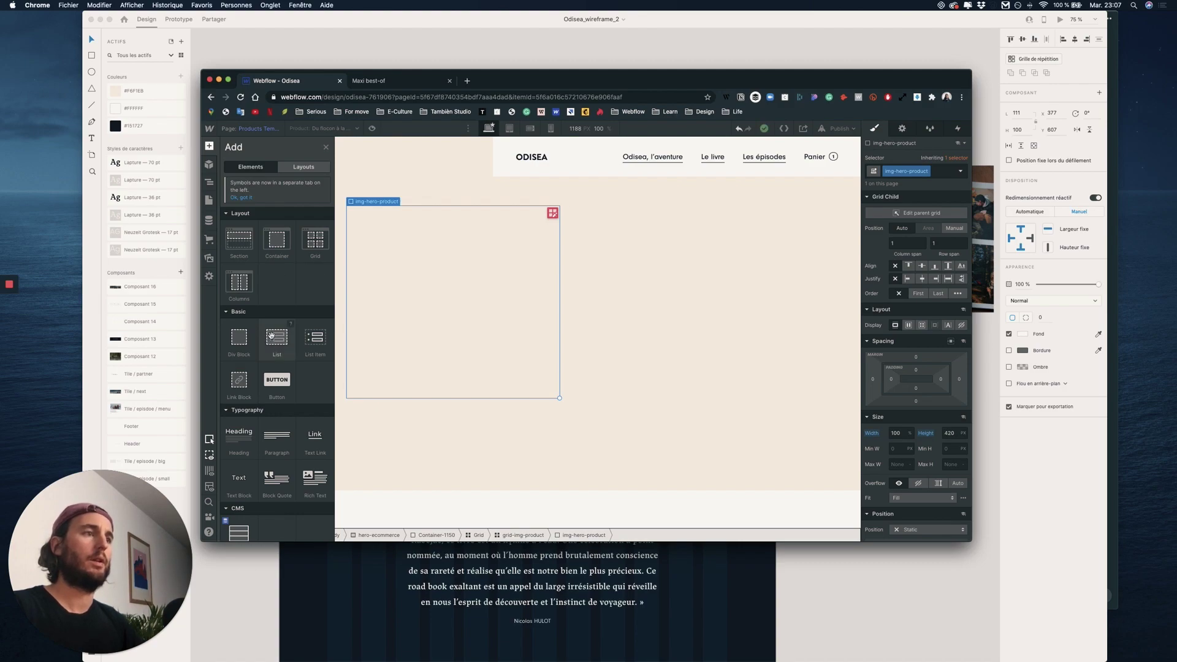
pyautogui.scroll(-5, 252, 429)
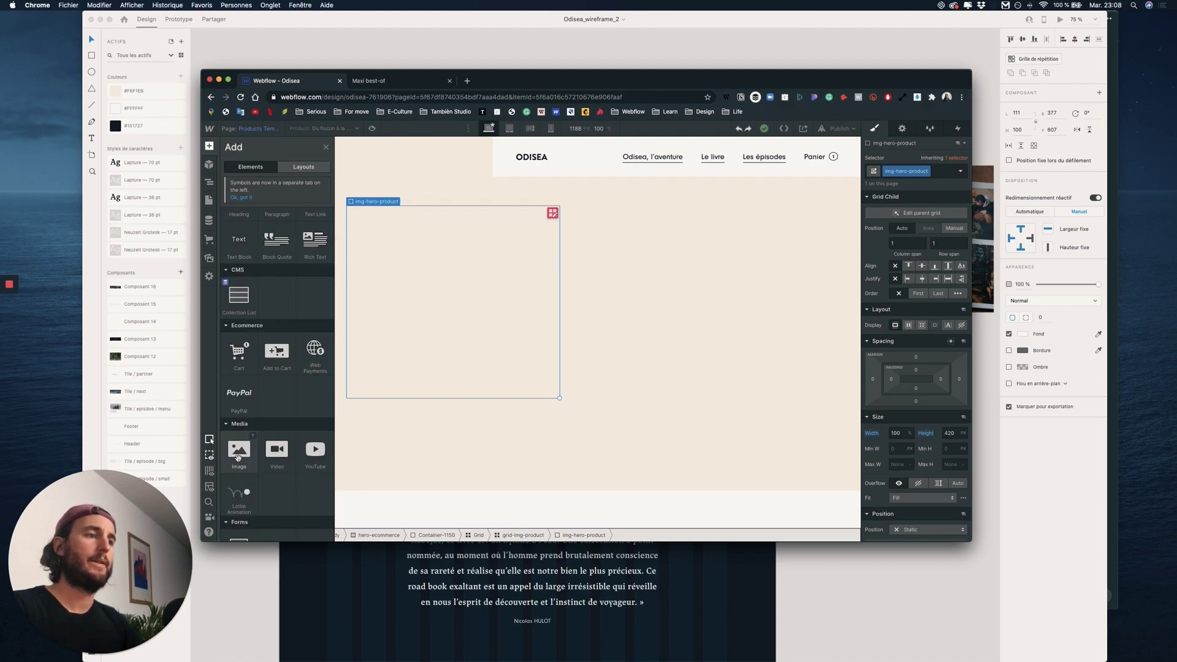
pyautogui.moveTo(239, 457); pyautogui.dragTo(435, 319)
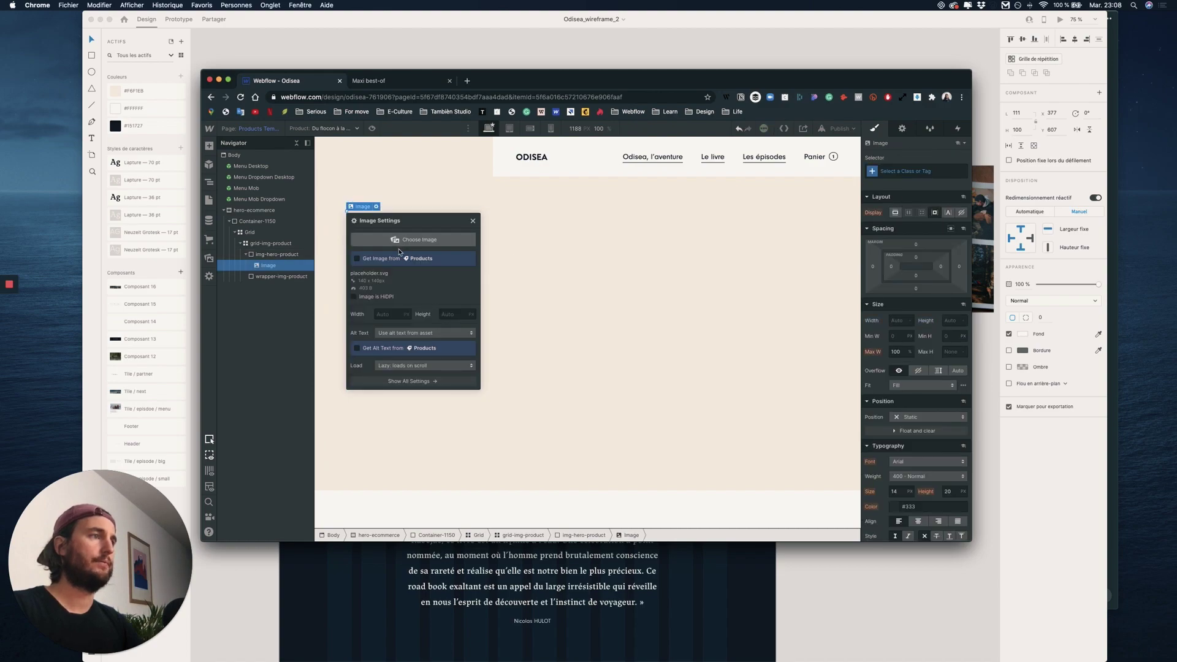
# Try sourcing the new image from the Products' Main Image field, and remove that binding again
pyautogui.click(380, 259)
pyautogui.click(376, 331)
pyautogui.click(375, 347)
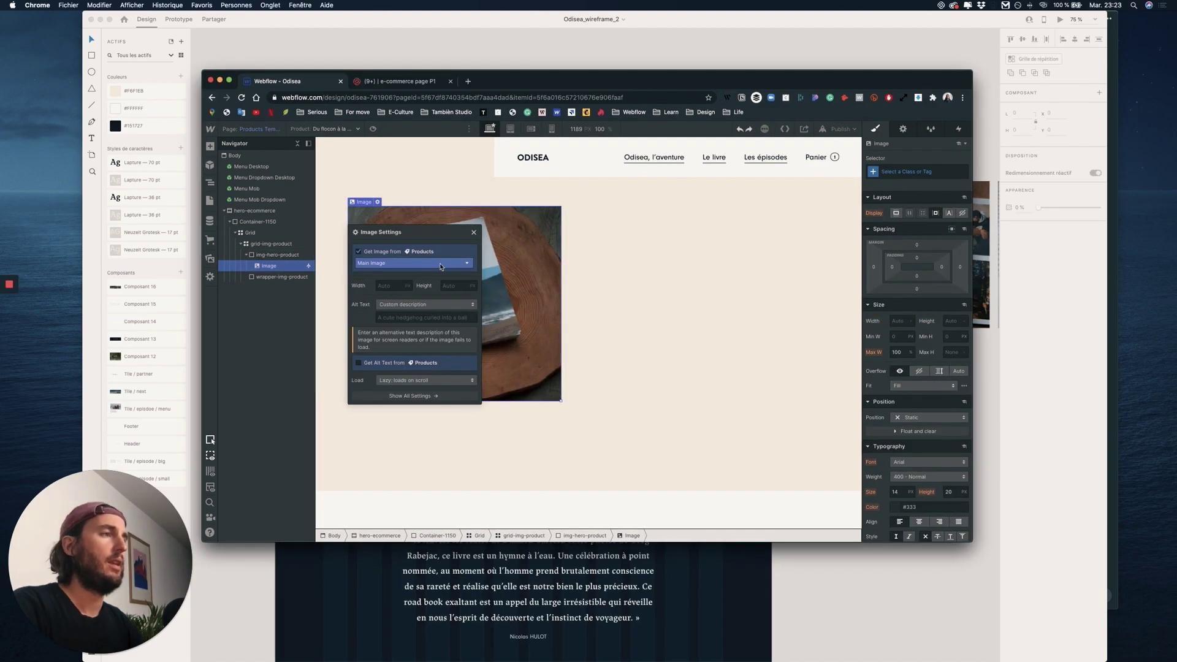
pyautogui.click(473, 231)
pyautogui.click(619, 249)
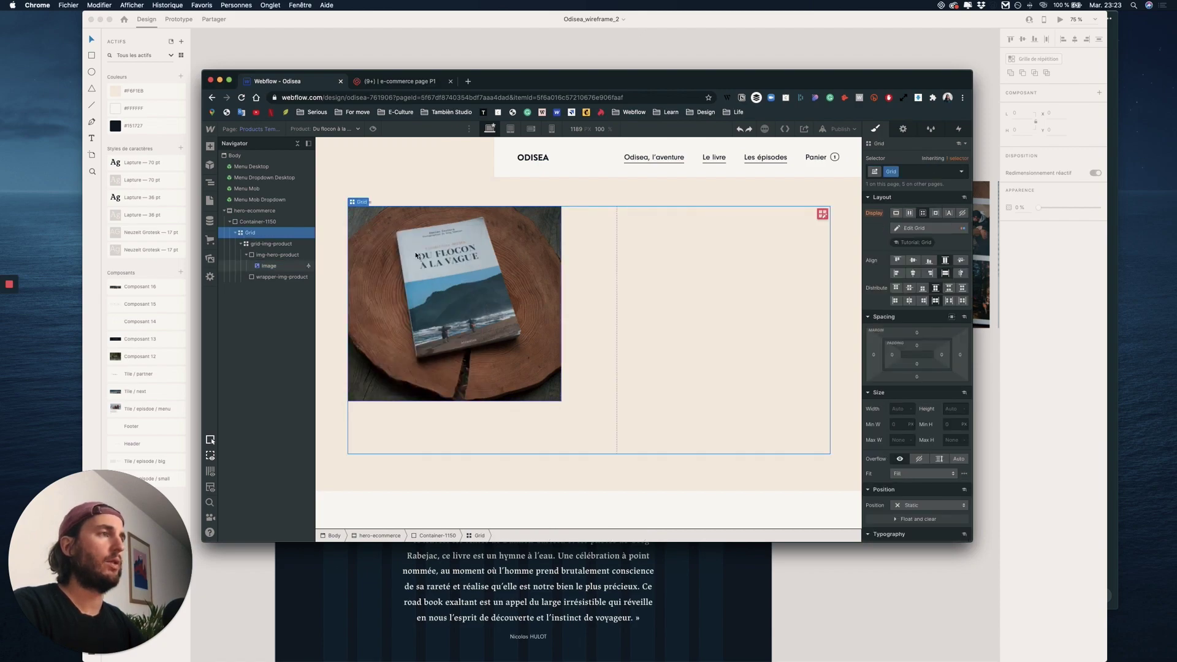
pyautogui.click(270, 265)
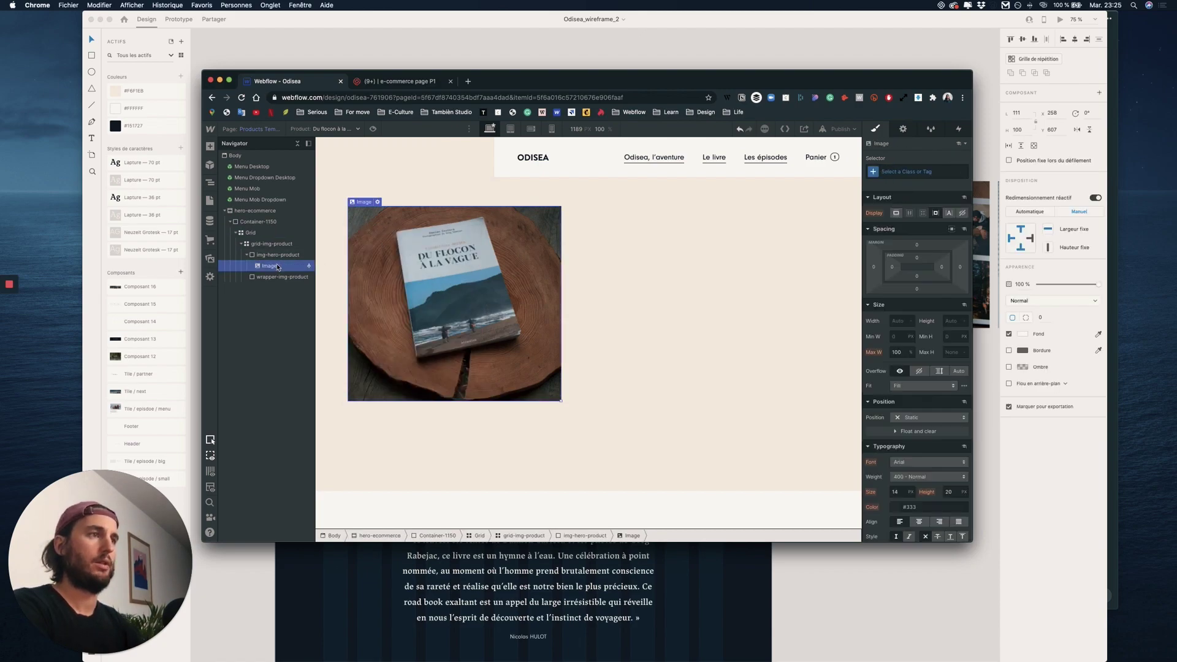
pyautogui.click(377, 201)
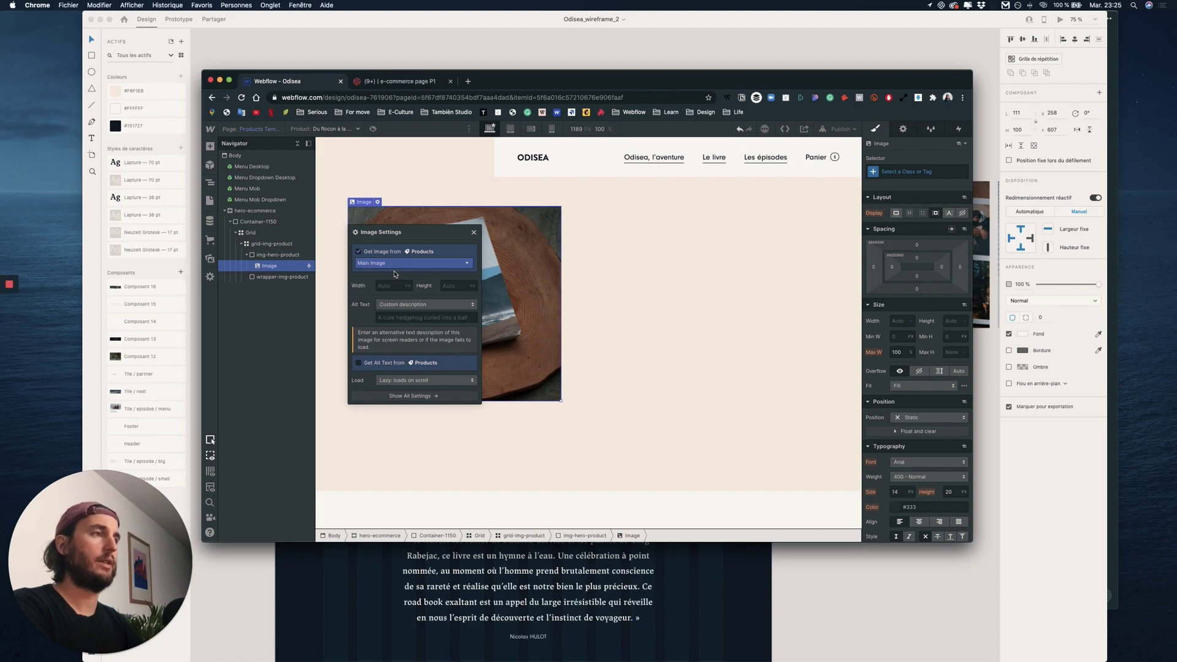
pyautogui.click(358, 251)
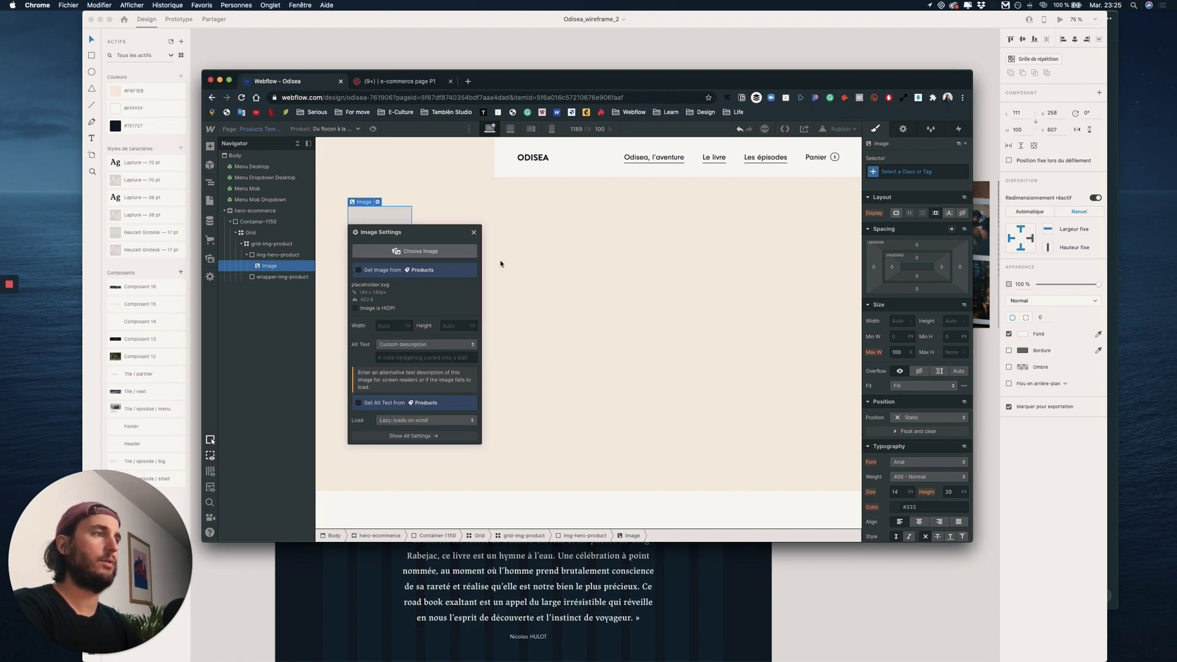
# Set the image's source to the Du flocon à la vague book cover photo from the site's assets
pyautogui.click(421, 299)
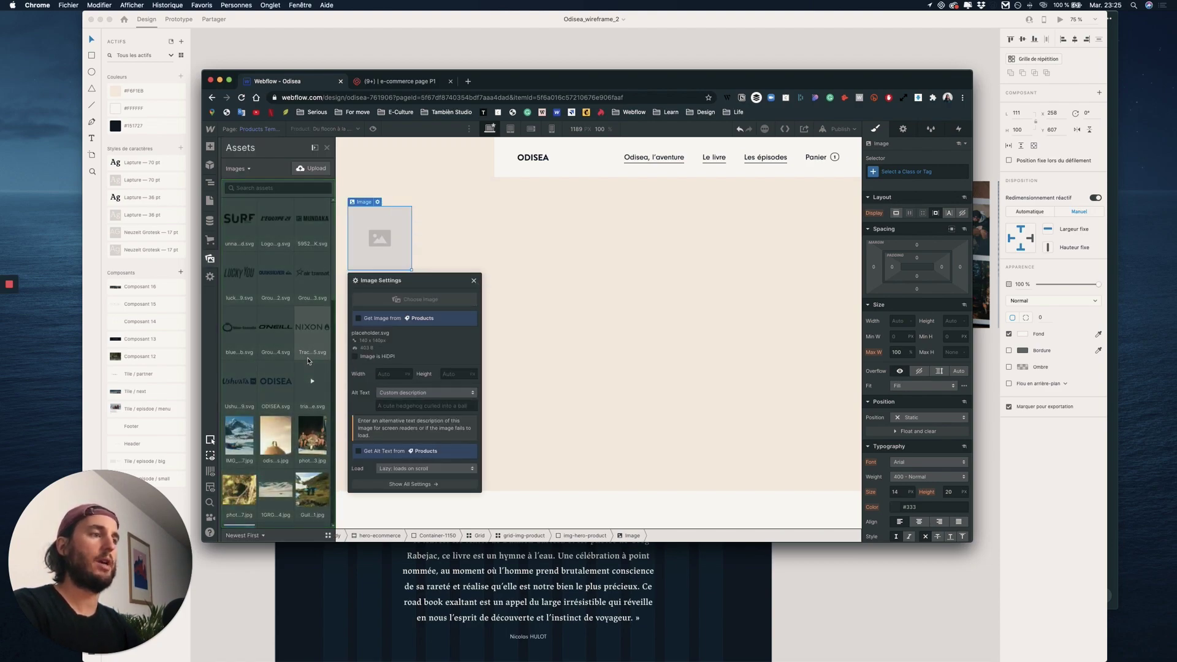
pyautogui.scroll(-1, 313, 343)
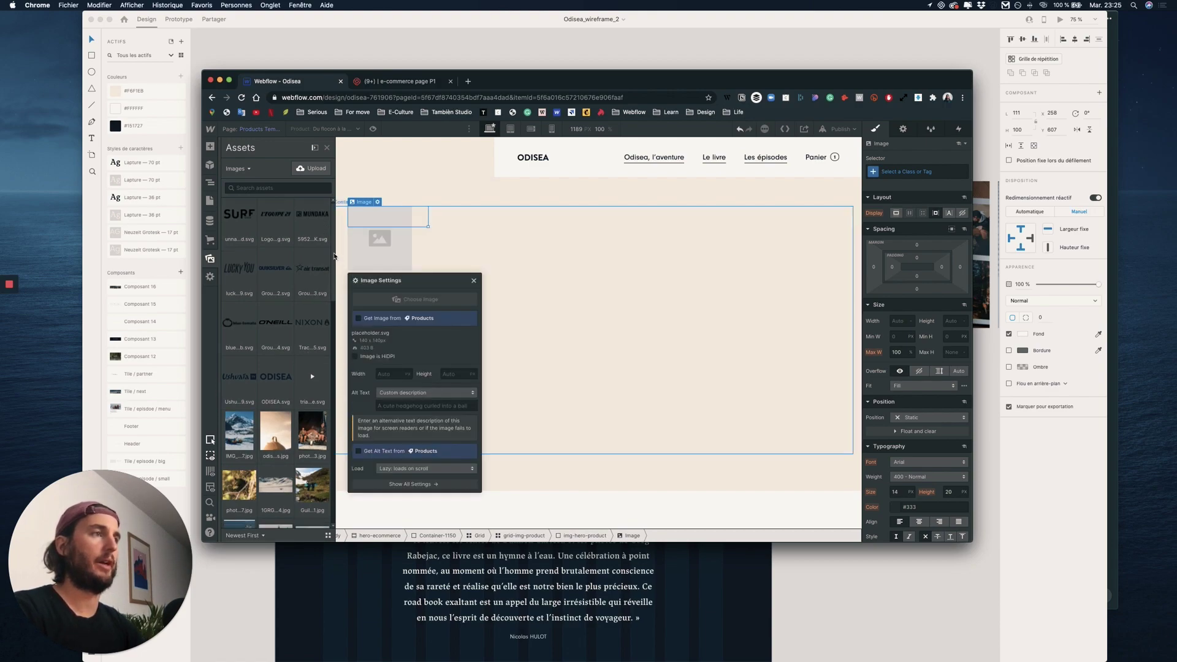
pyautogui.moveTo(334, 256); pyautogui.dragTo(331, 395)
pyautogui.scroll(3, 331, 368)
pyautogui.click(240, 344)
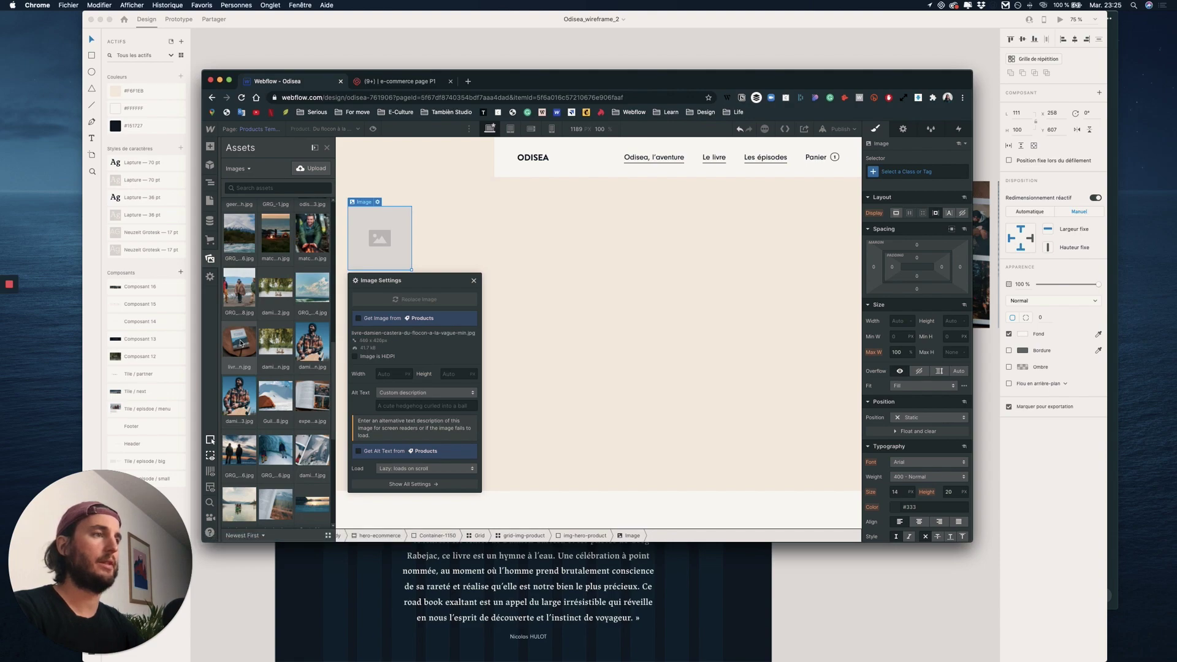
pyautogui.press('z')
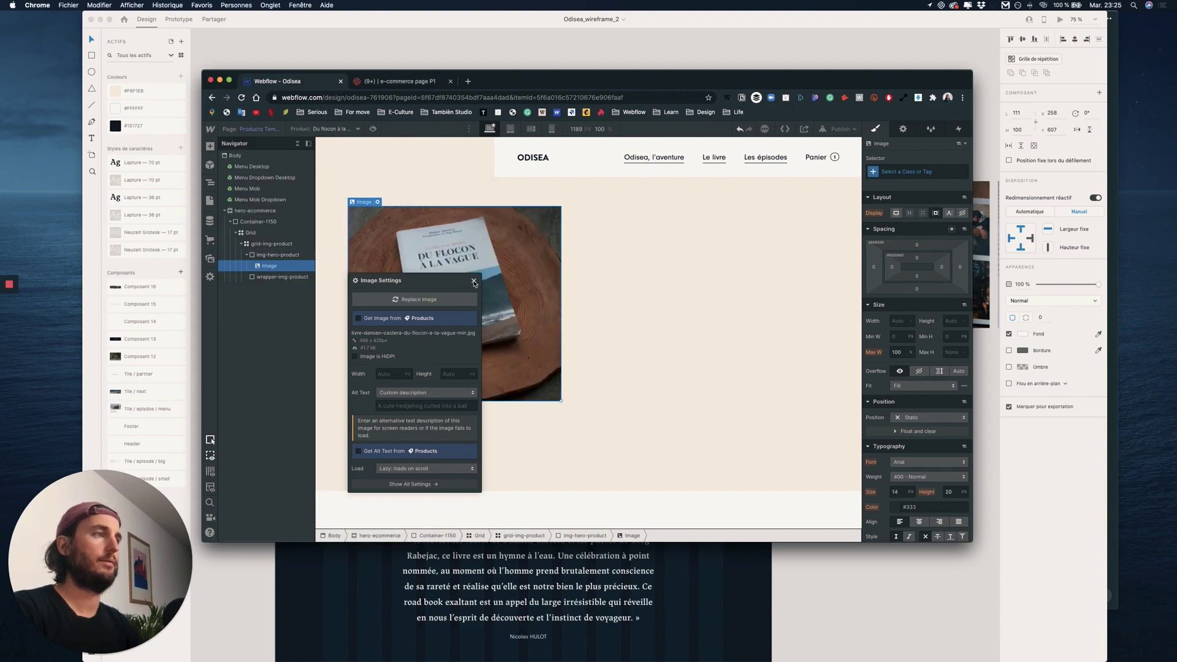
pyautogui.click(474, 281)
# Give the book cover image a new class named main-img-1
pyautogui.click(926, 167)
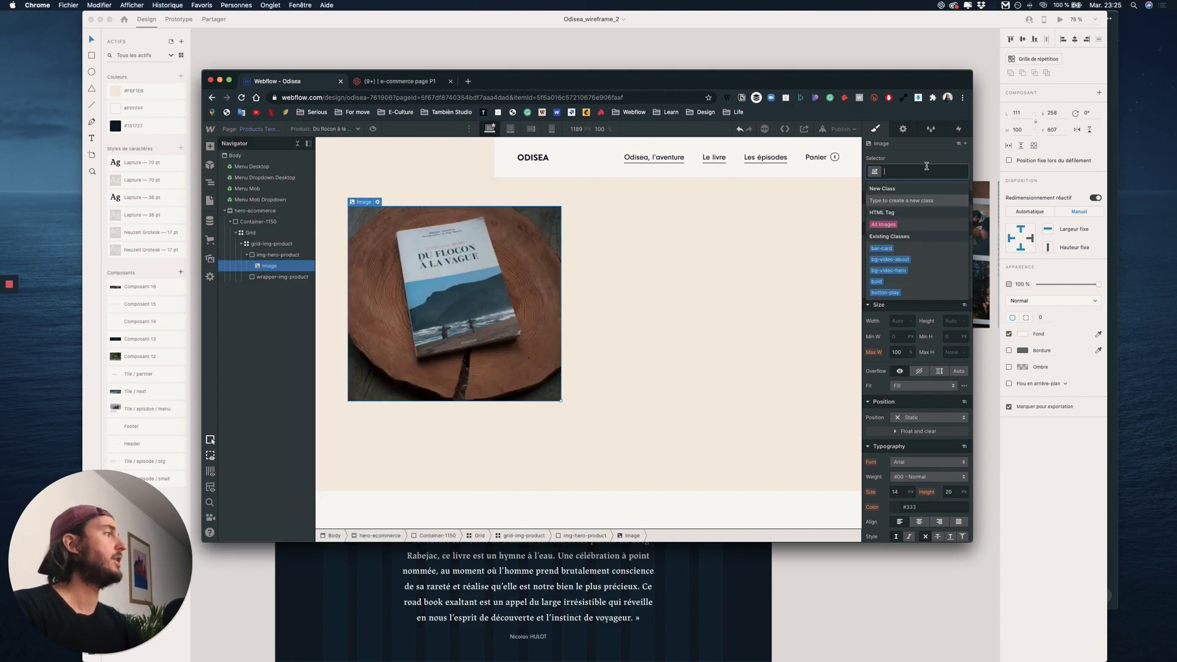
pyautogui.write('main-img')
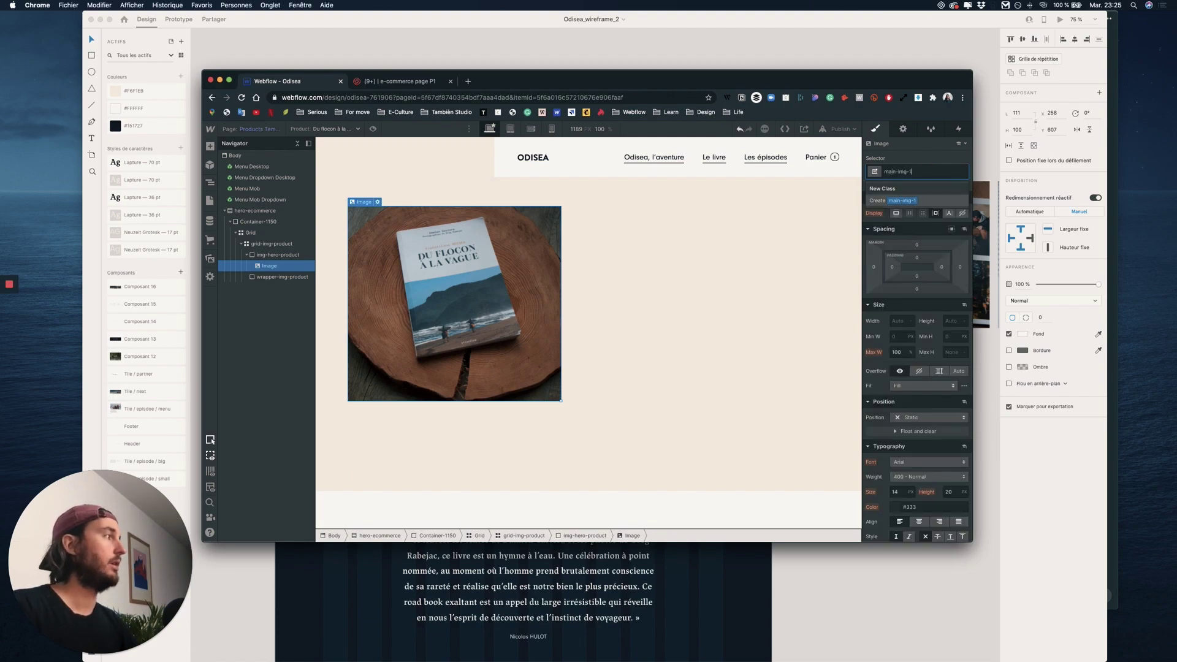
pyautogui.write('-1')
pyautogui.press('Return')
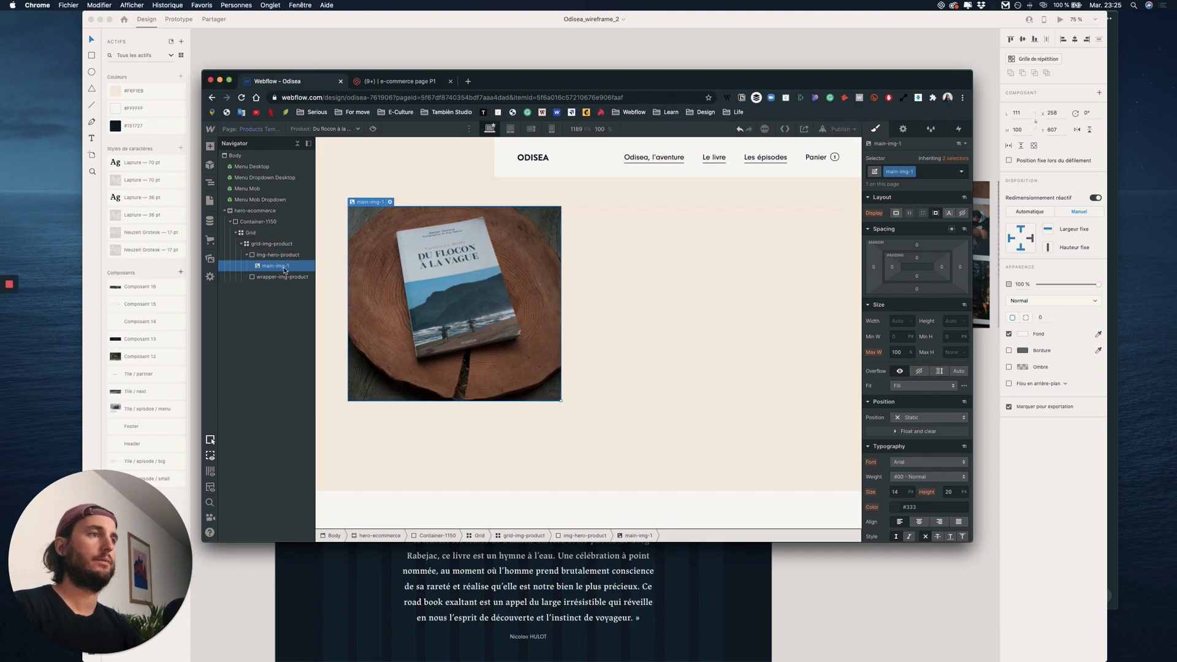
# Size main-img-1 to 100% width and 100% height, and set its fit to Cover
pyautogui.click(901, 322)
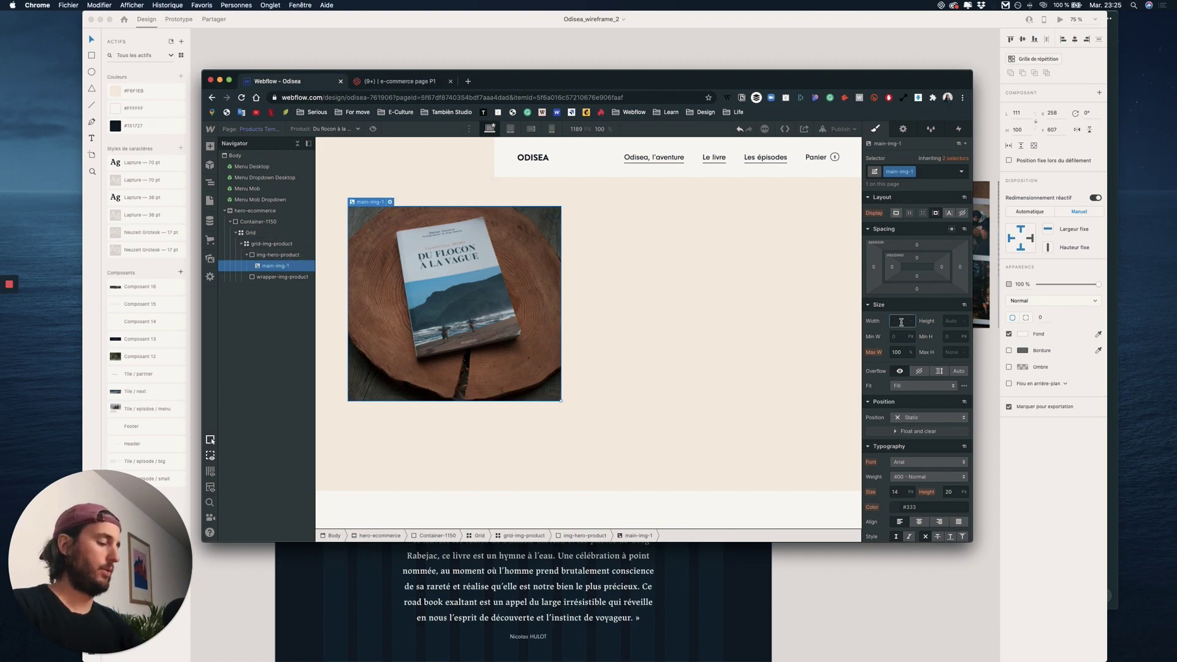
pyautogui.write('100')
pyautogui.click(963, 321)
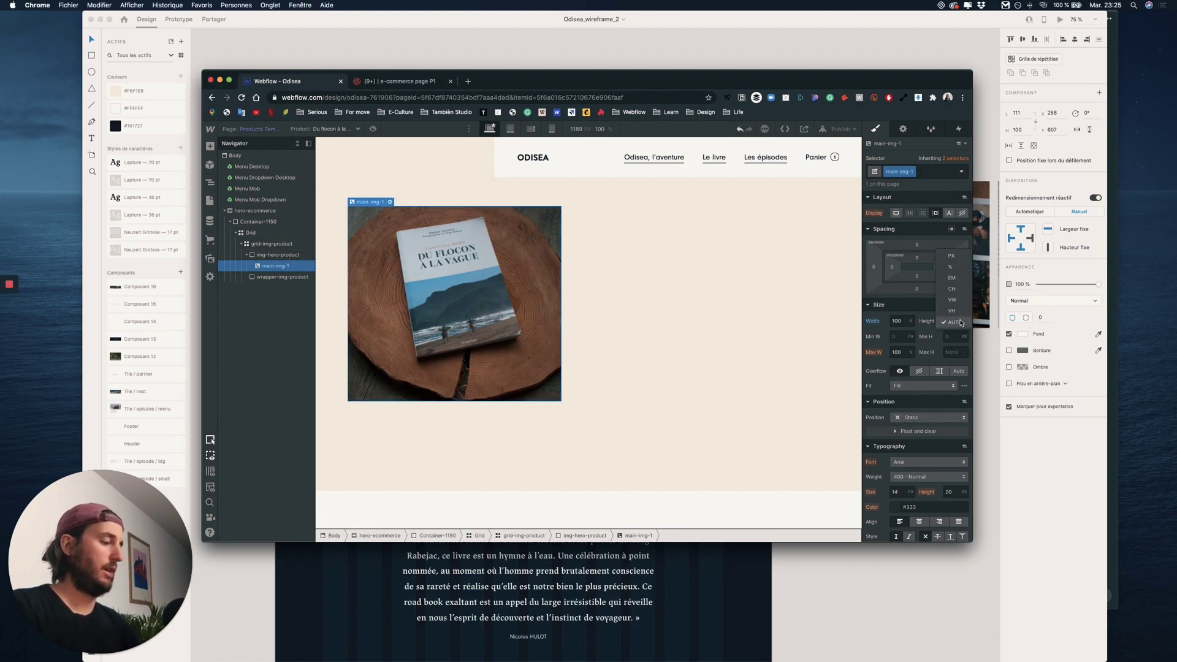
pyautogui.click(959, 323)
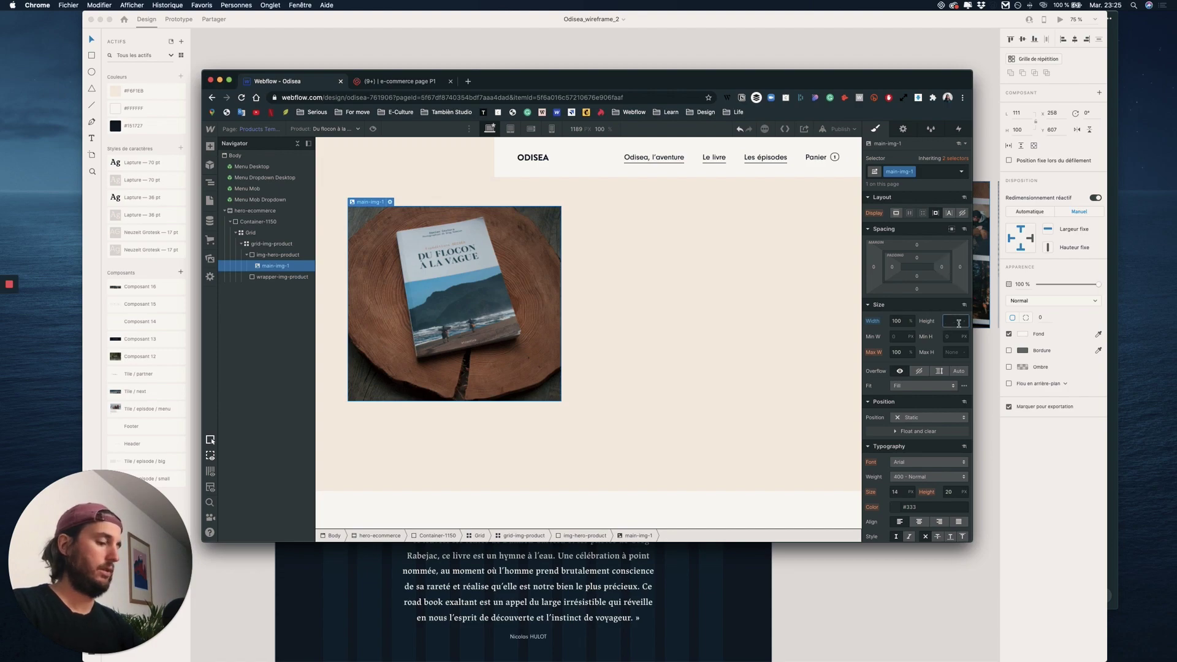
pyautogui.press('Return')
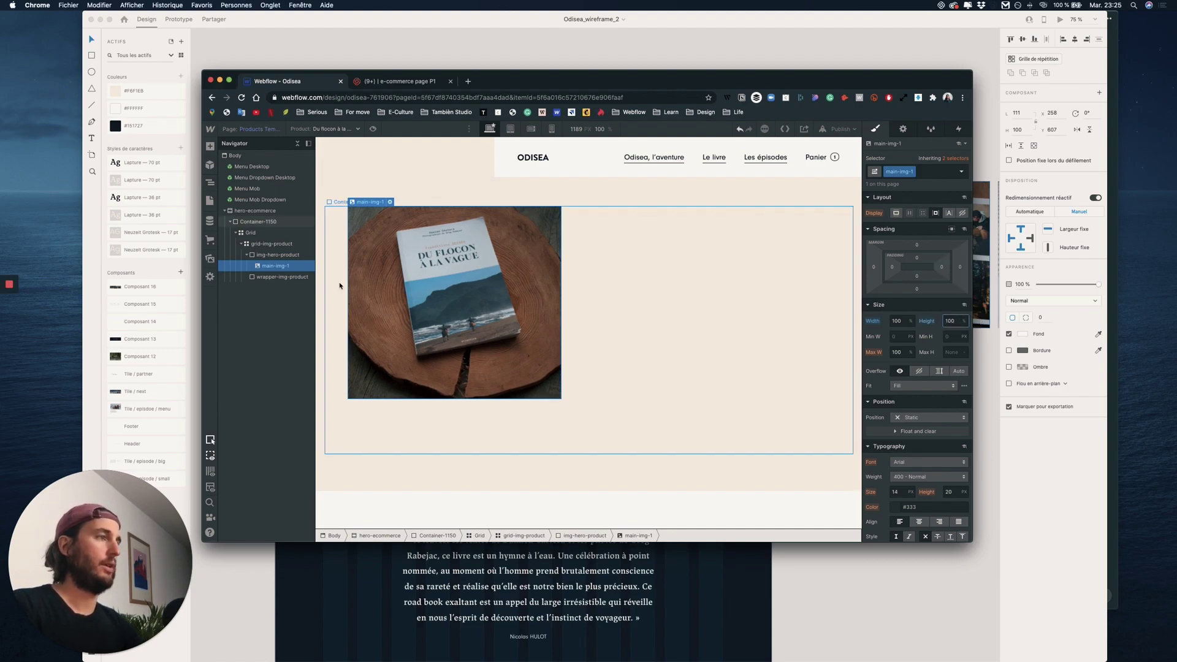
pyautogui.click(922, 385)
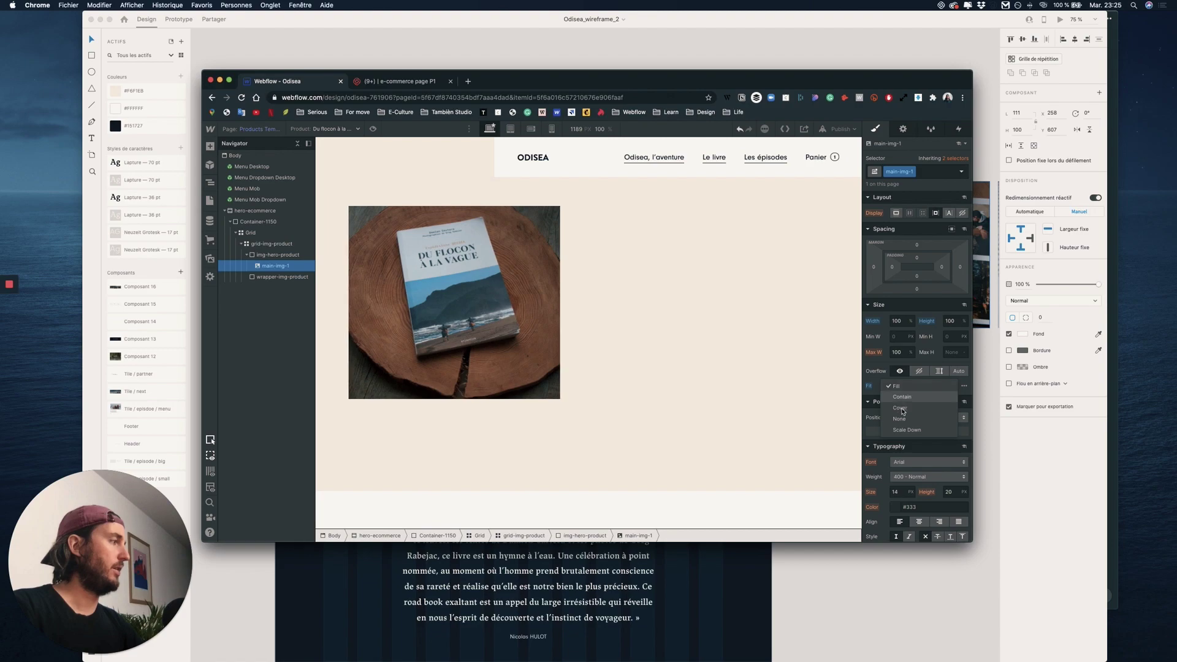
pyautogui.click(913, 404)
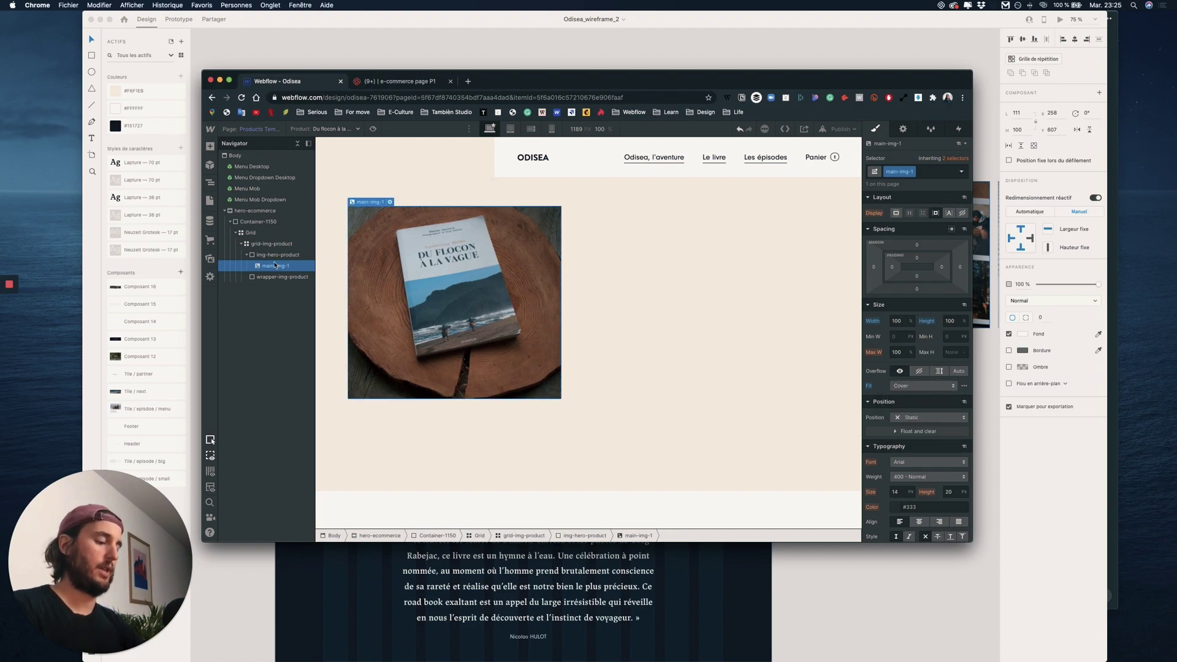
# Try duplicating main-img-1 inside img-hero-product, and undo all the copies
pyautogui.press('super+d')
pyautogui.press('super+d')
pyautogui.press('super+d')
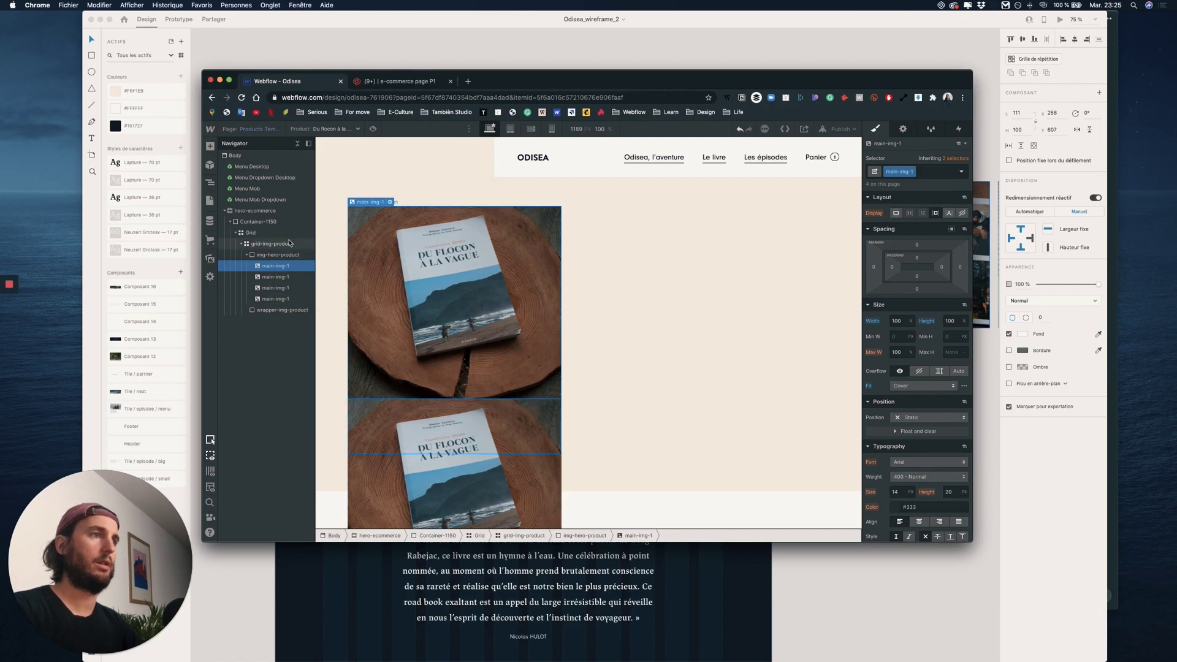
pyautogui.press('super+z')
pyautogui.press('super+z')
pyautogui.press('super+z')
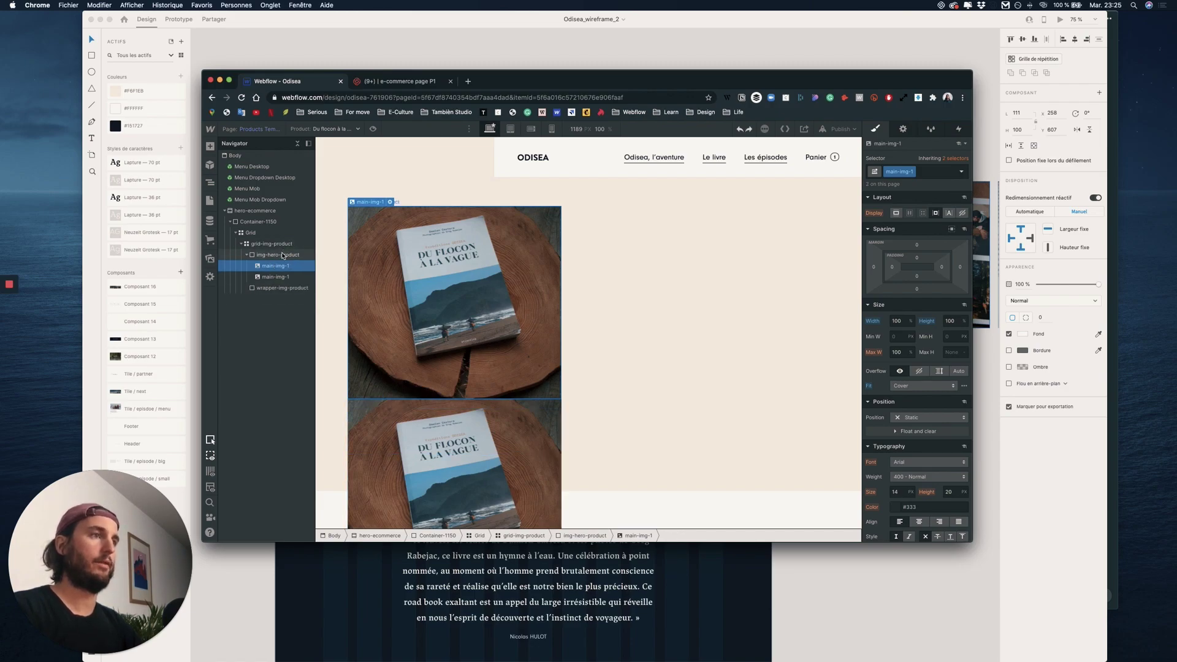
pyautogui.press('super+d')
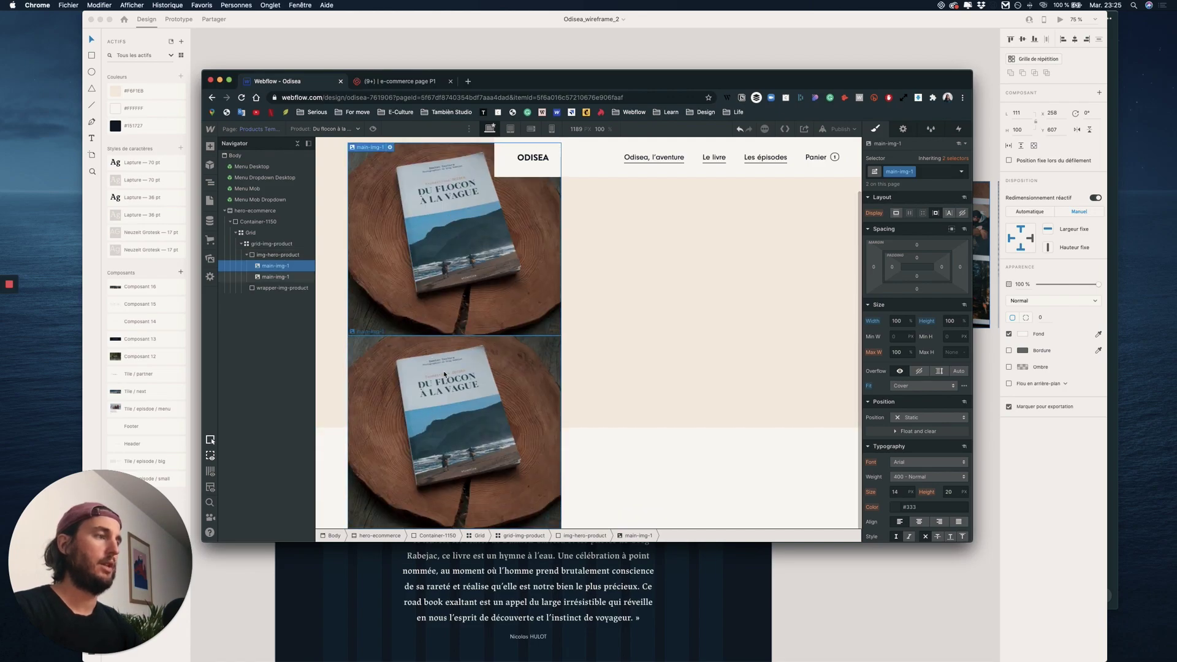
pyautogui.press('super+z')
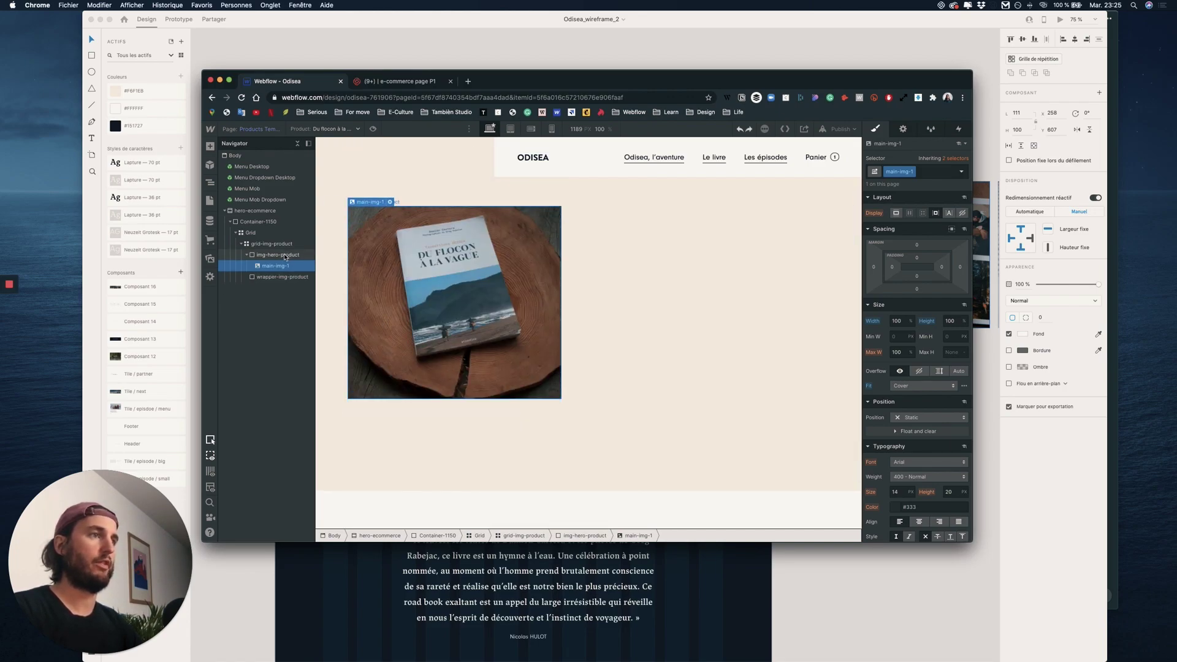
# Set the position of the img-hero-product block to Relative
pyautogui.click(285, 255)
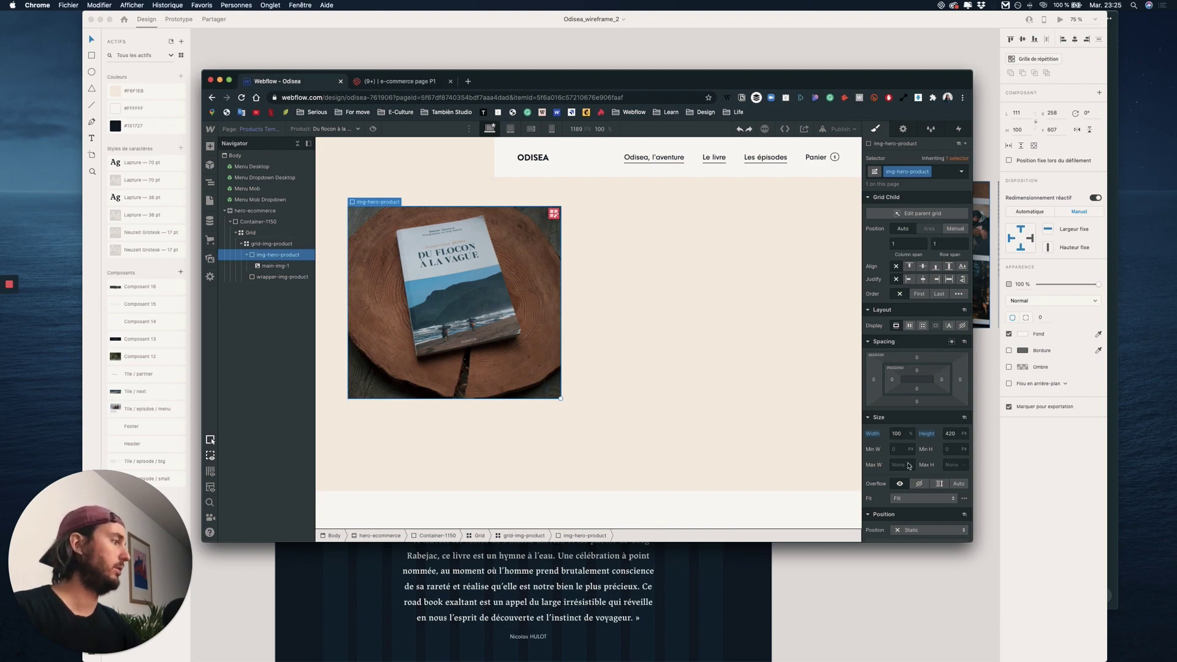
pyautogui.click(920, 530)
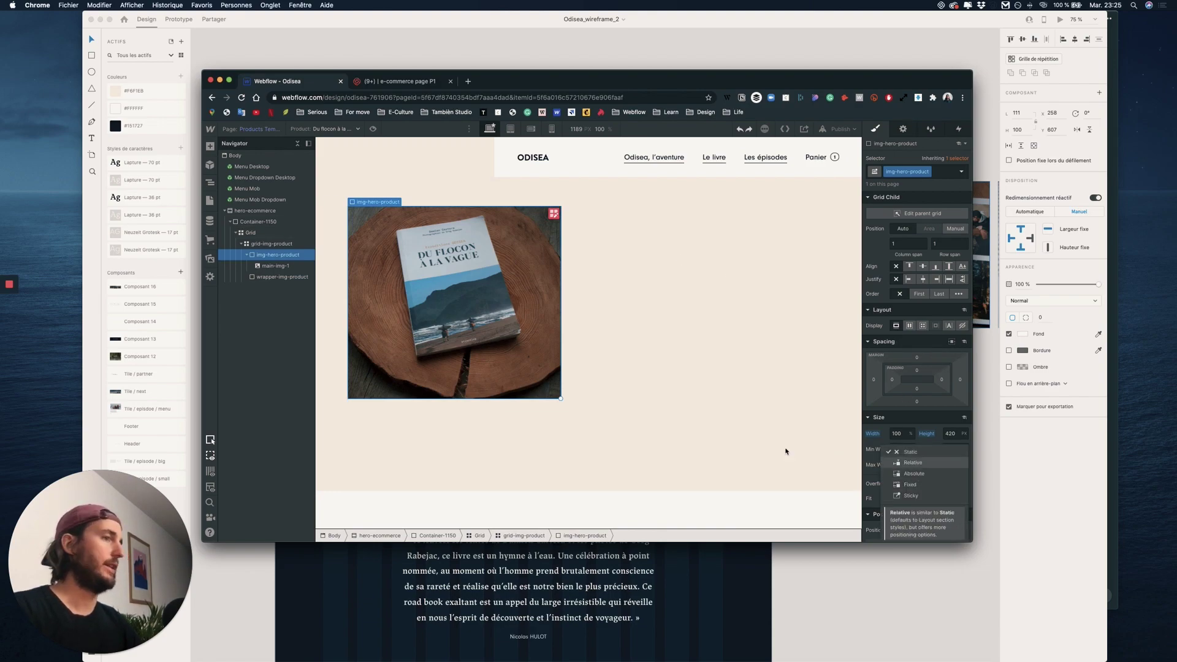
pyautogui.click(918, 464)
# Set main-img-1's position to Absolute and duplicate the image once inside img-hero-product
pyautogui.click(277, 265)
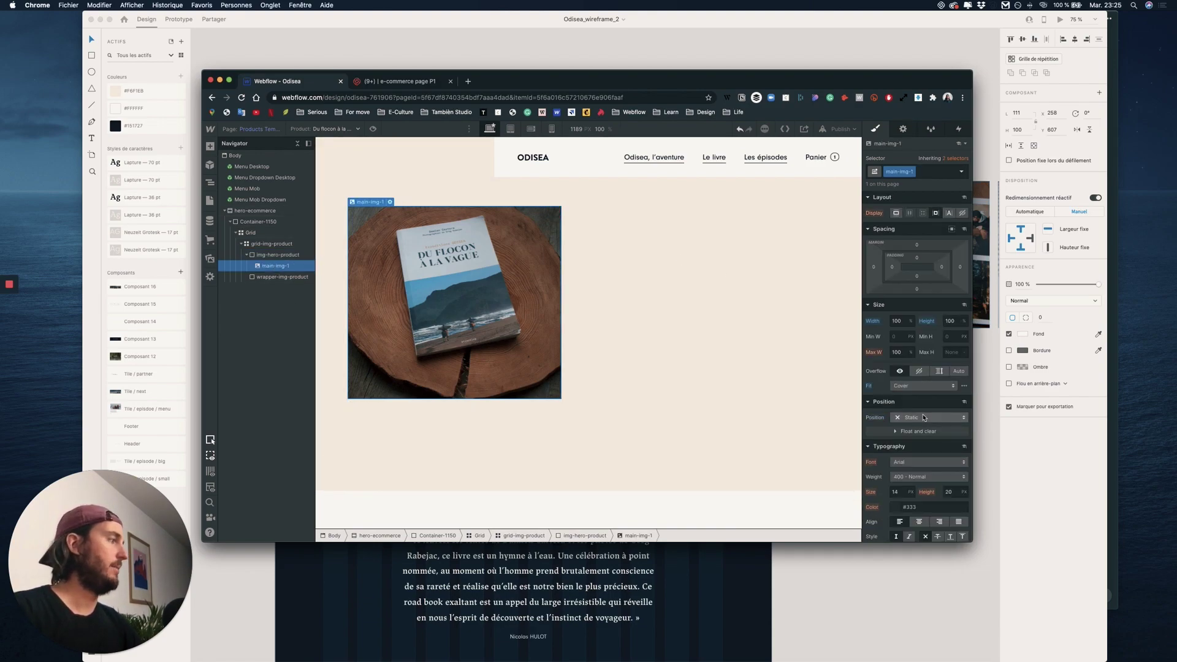
pyautogui.click(923, 418)
pyautogui.click(916, 439)
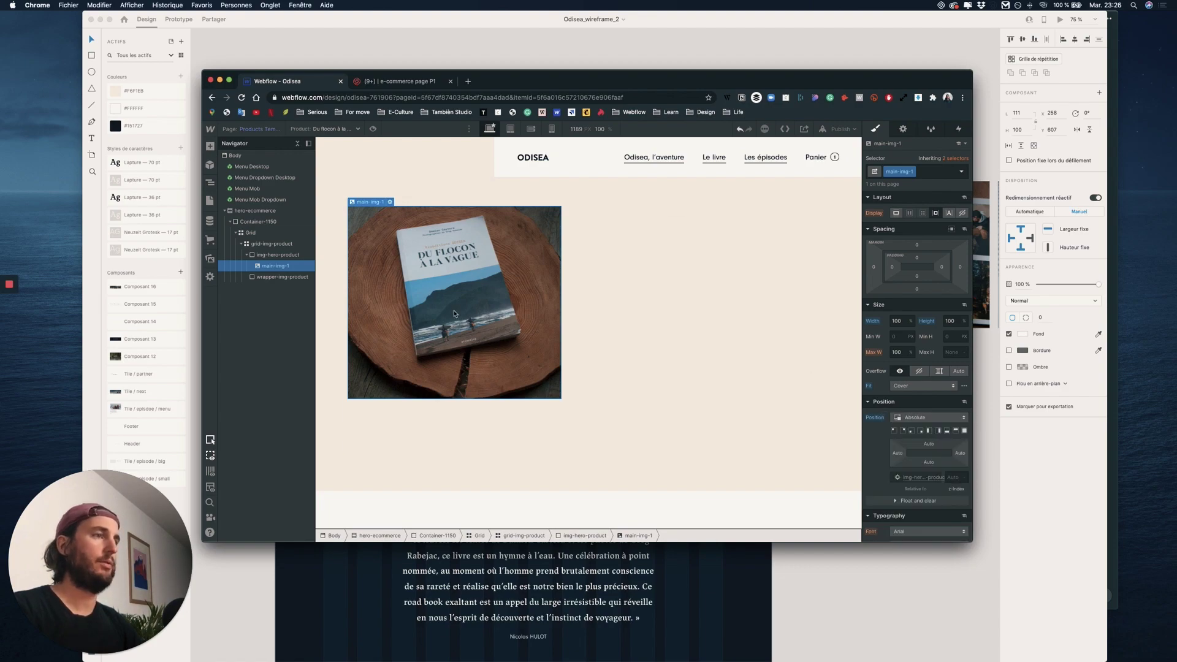
pyautogui.press('super+d')
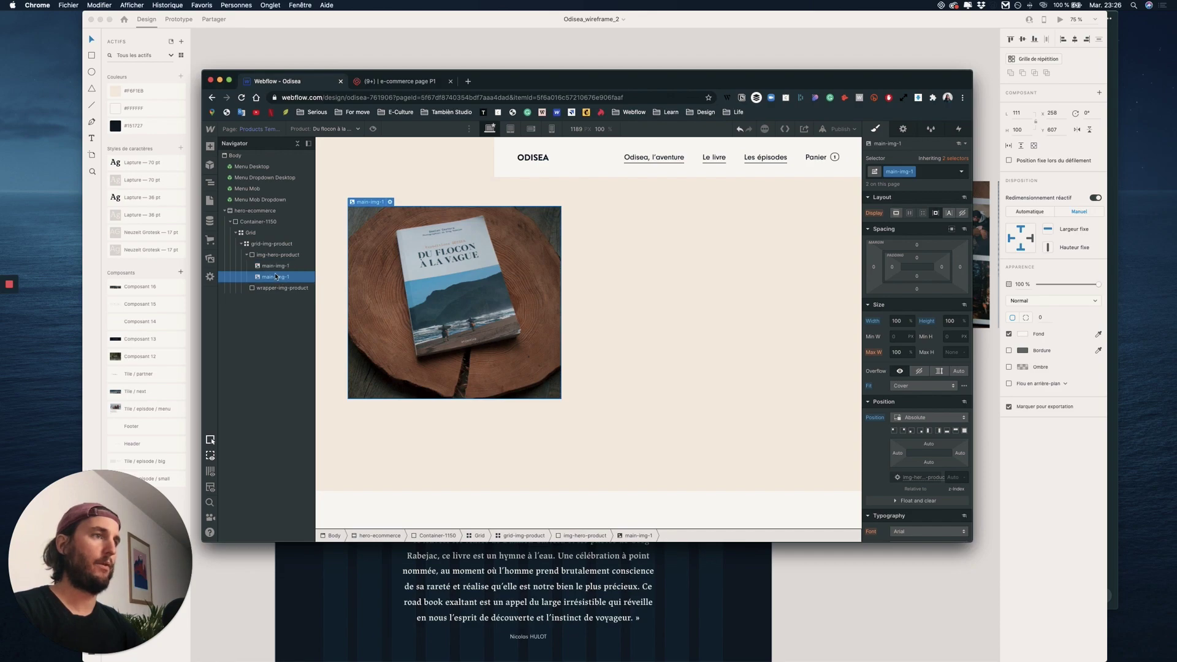
# Duplicate the class of the copied image in img-hero-product and name it main-img-2
pyautogui.click(913, 173)
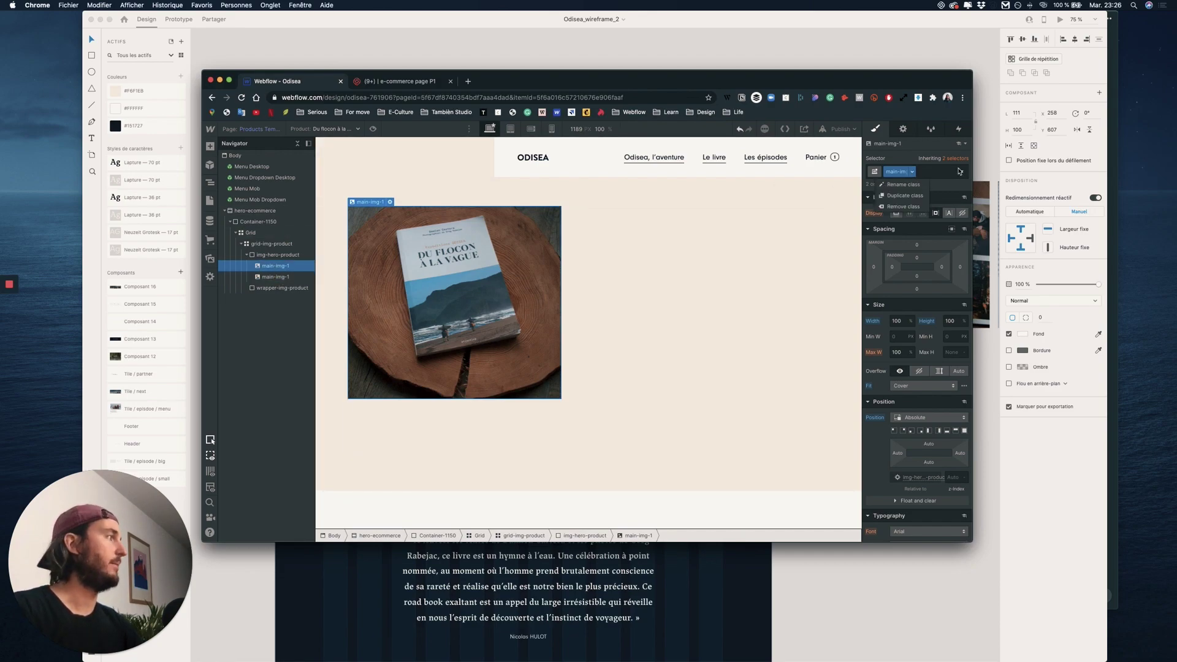
pyautogui.click(913, 196)
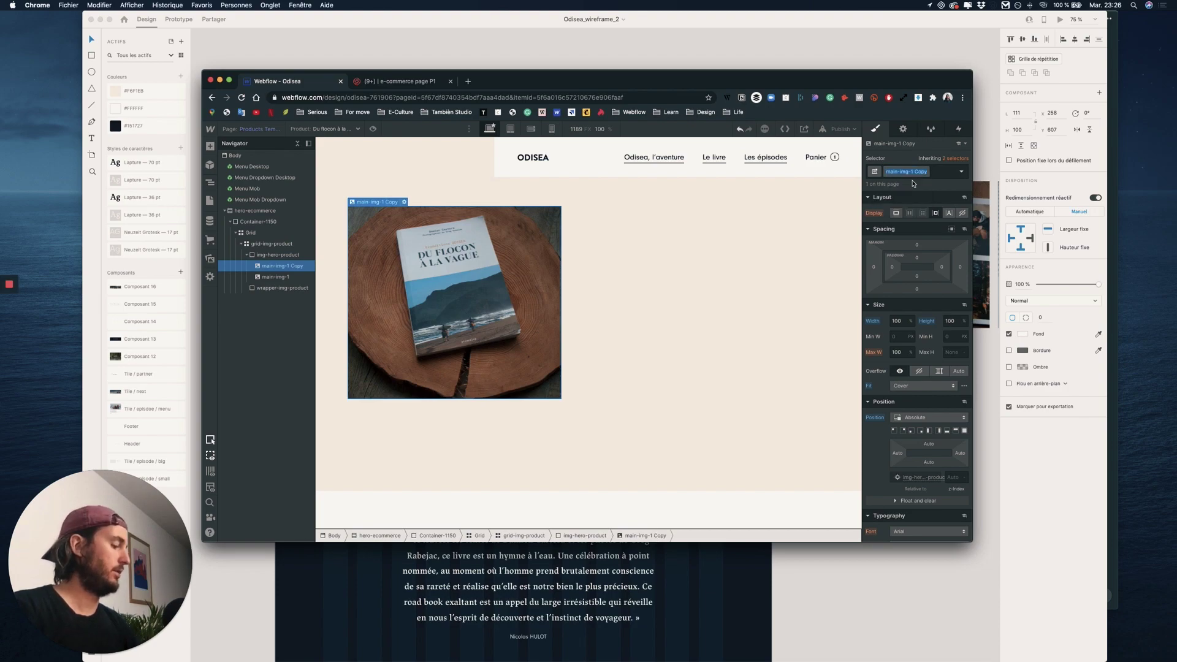
pyautogui.press('BackSpace')
pyautogui.press('BackSpace')
pyautogui.press('BackSpace')
pyautogui.press('BackSpace')
pyautogui.press('BackSpace')
pyautogui.press('BackSpace')
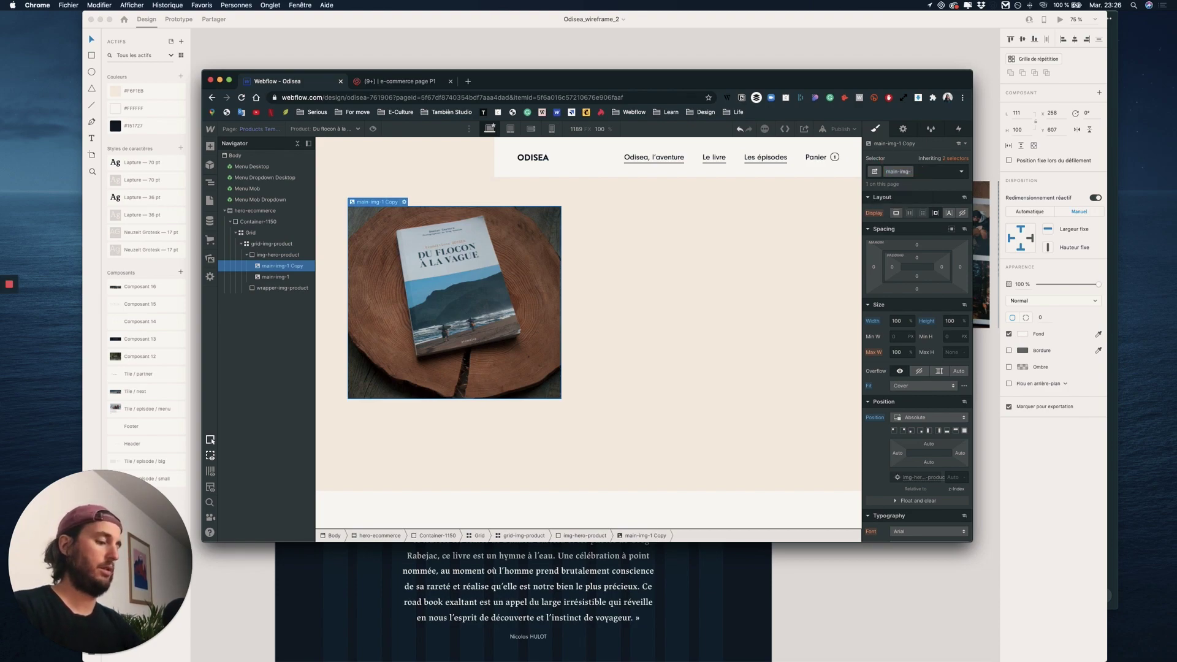
pyautogui.press('Return')
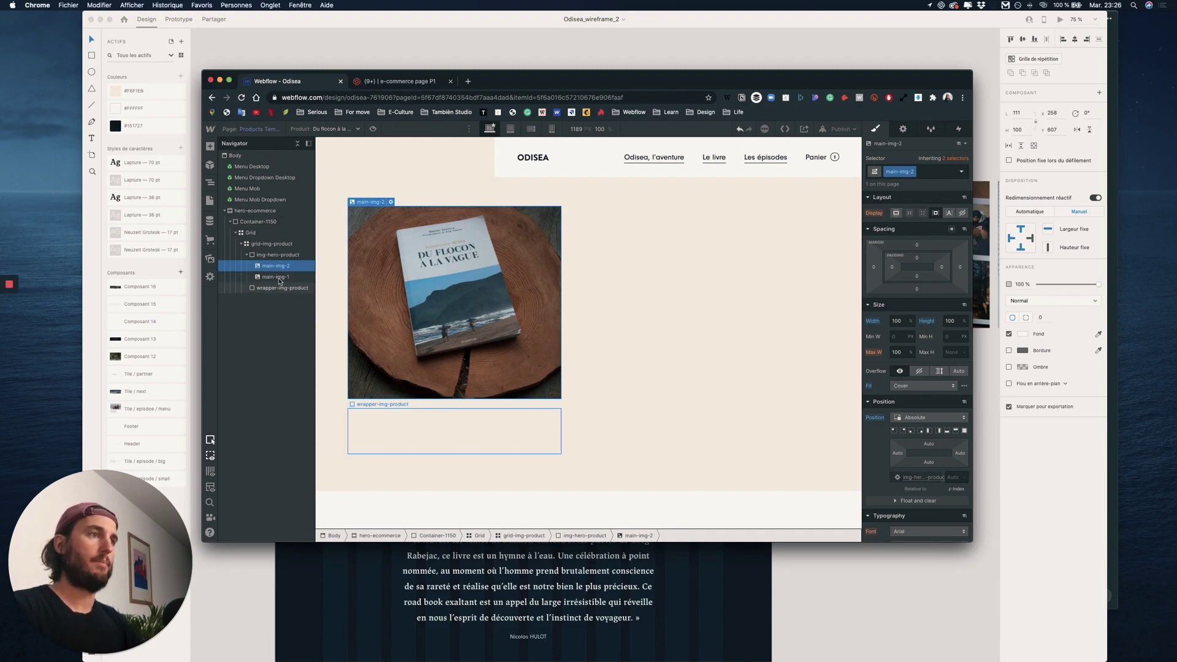
# Duplicate the main-img-2 image and give the copy its own duplicated class named main-img-3
pyautogui.press('super+d')
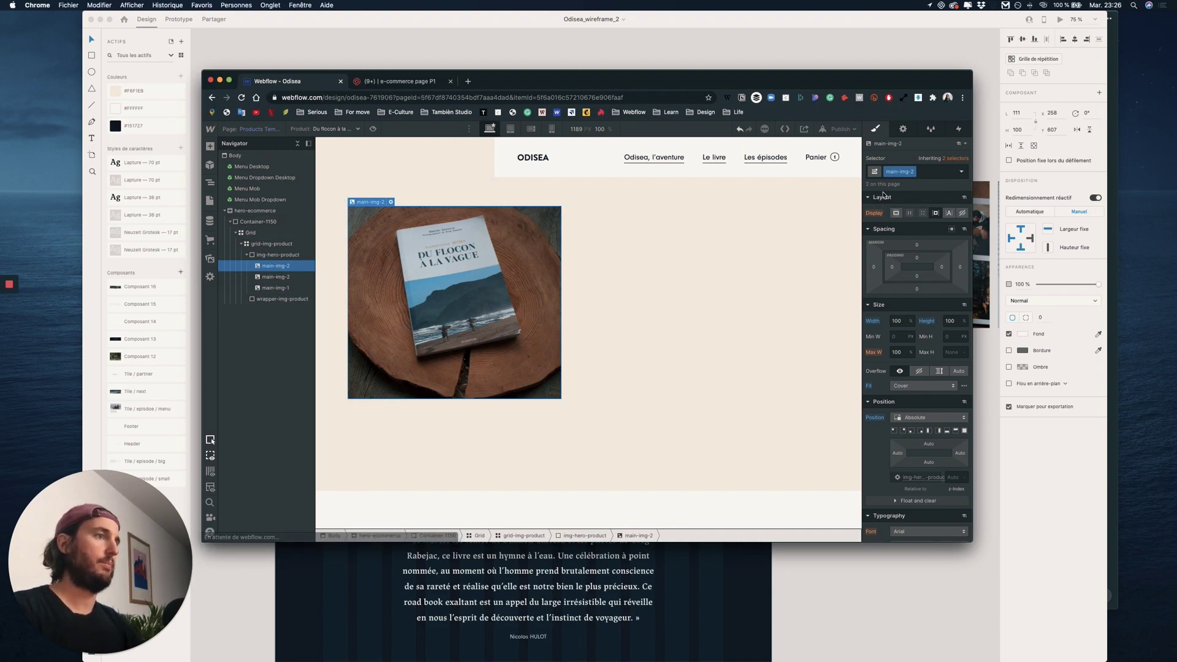
pyautogui.click(913, 172)
pyautogui.click(910, 196)
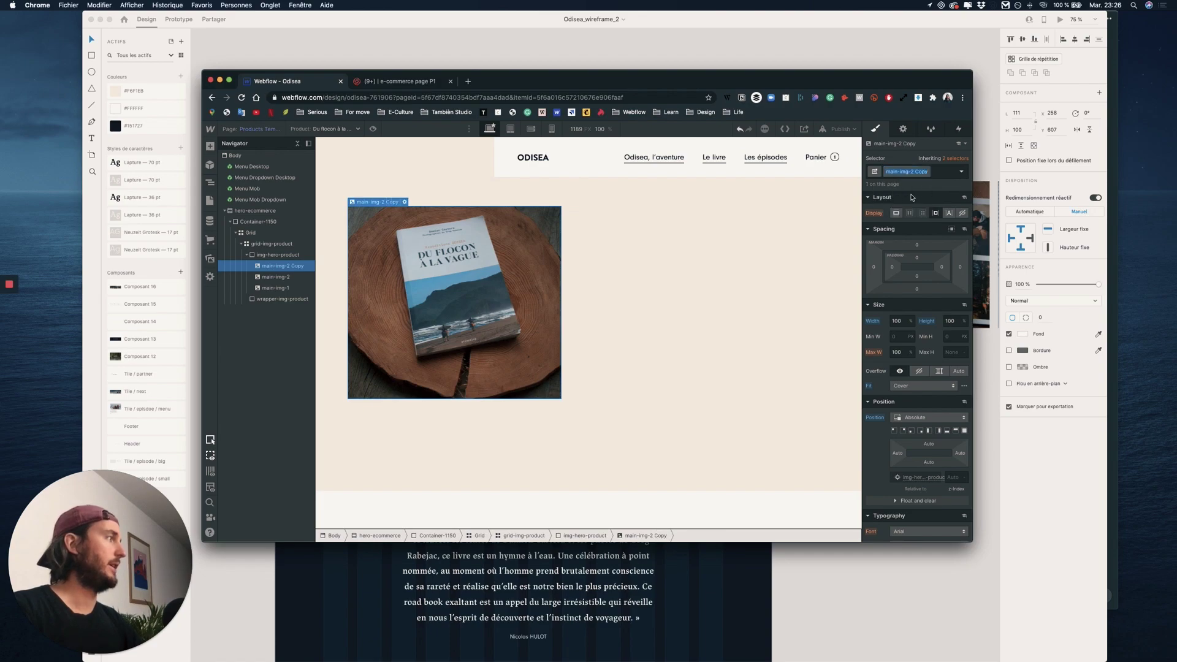
pyautogui.press('BackSpace')
pyautogui.press('BackSpace')
pyautogui.press('BackSpace')
pyautogui.press('BackSpace')
pyautogui.press('BackSpace')
pyautogui.press('BackSpace')
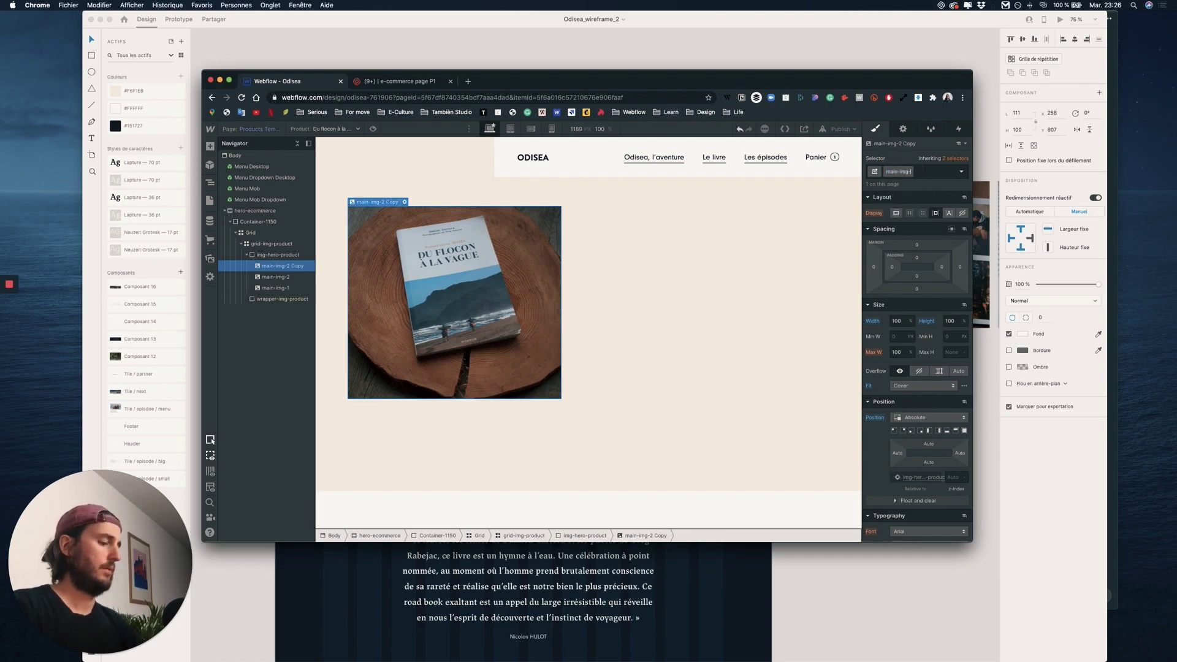
pyautogui.write('3')
pyautogui.press('Return')
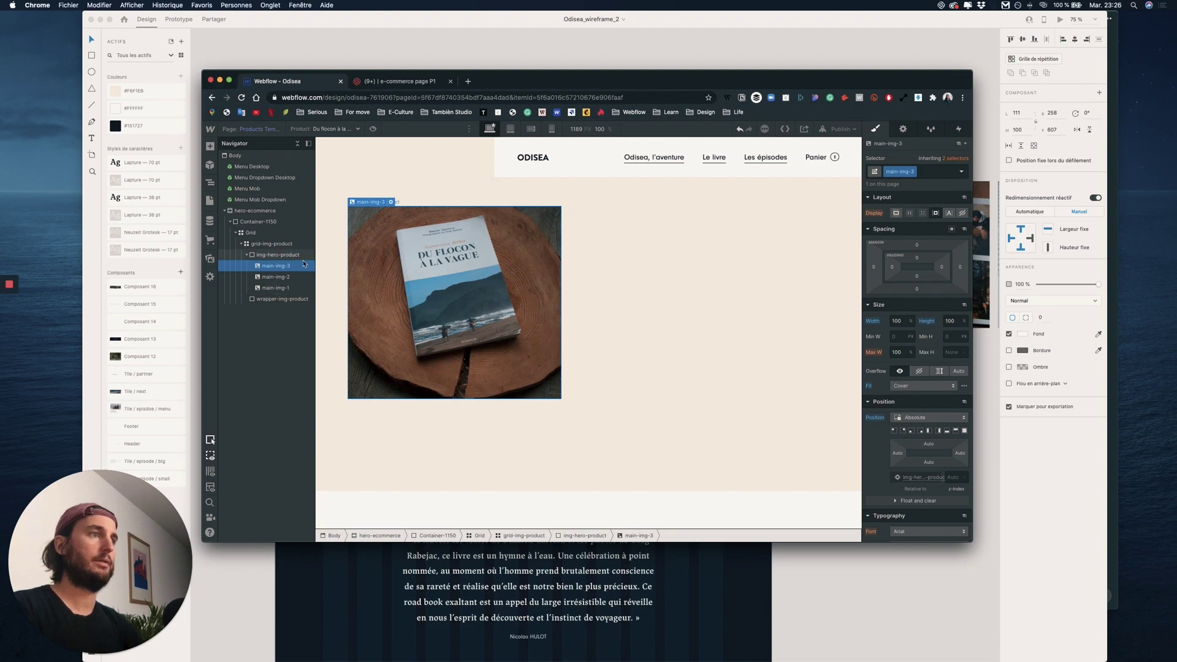
# Duplicate main-img-3 with its own class named main-img-4, and order the images in img-hero-product from main-img-1 down to main-img-4
pyautogui.click(913, 172)
pyautogui.click(905, 195)
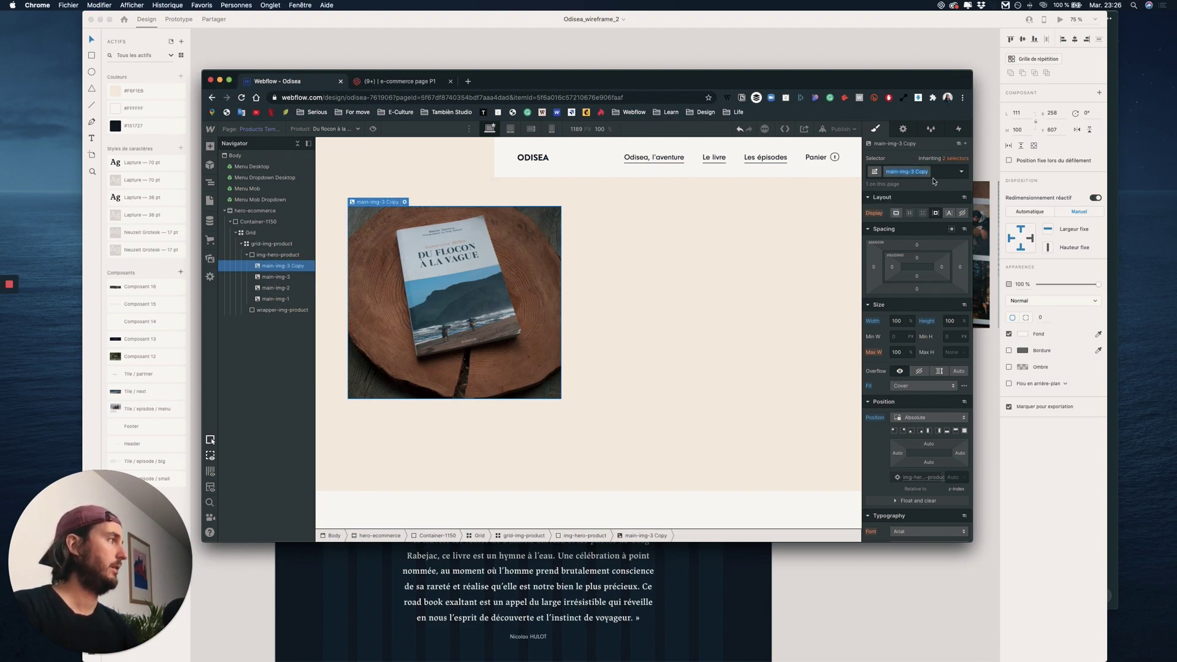
pyautogui.press('BackSpace')
pyautogui.press('BackSpace')
pyautogui.press('BackSpace')
pyautogui.press('BackSpace')
pyautogui.press('BackSpace')
pyautogui.press('BackSpace')
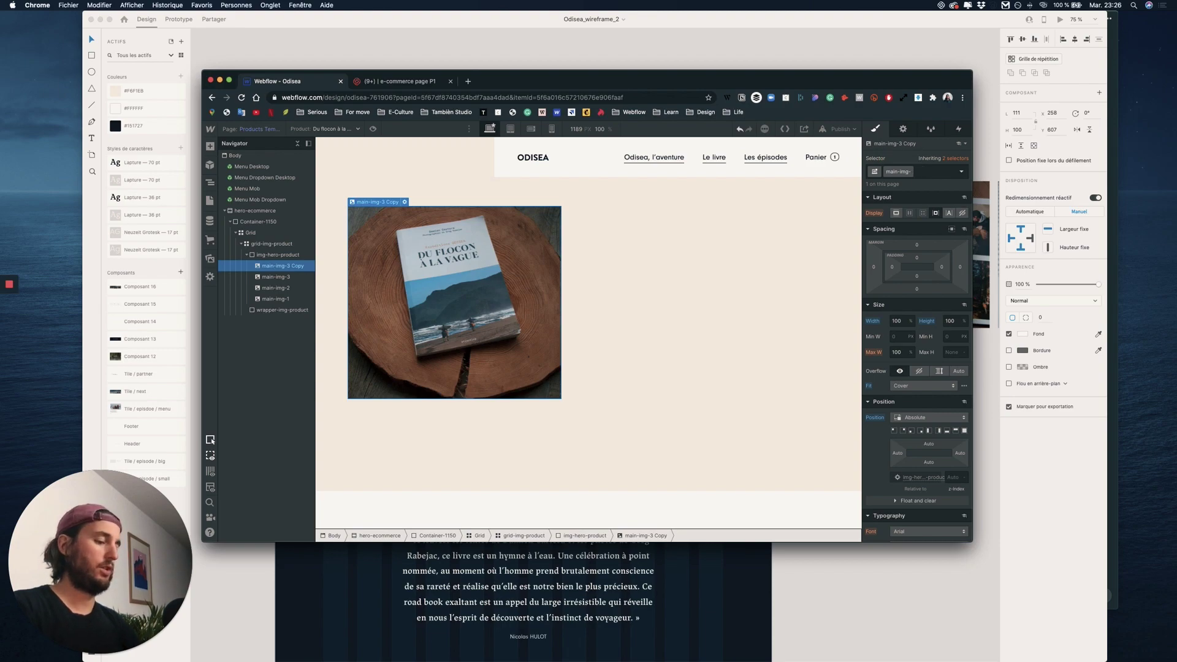
pyautogui.press('Return')
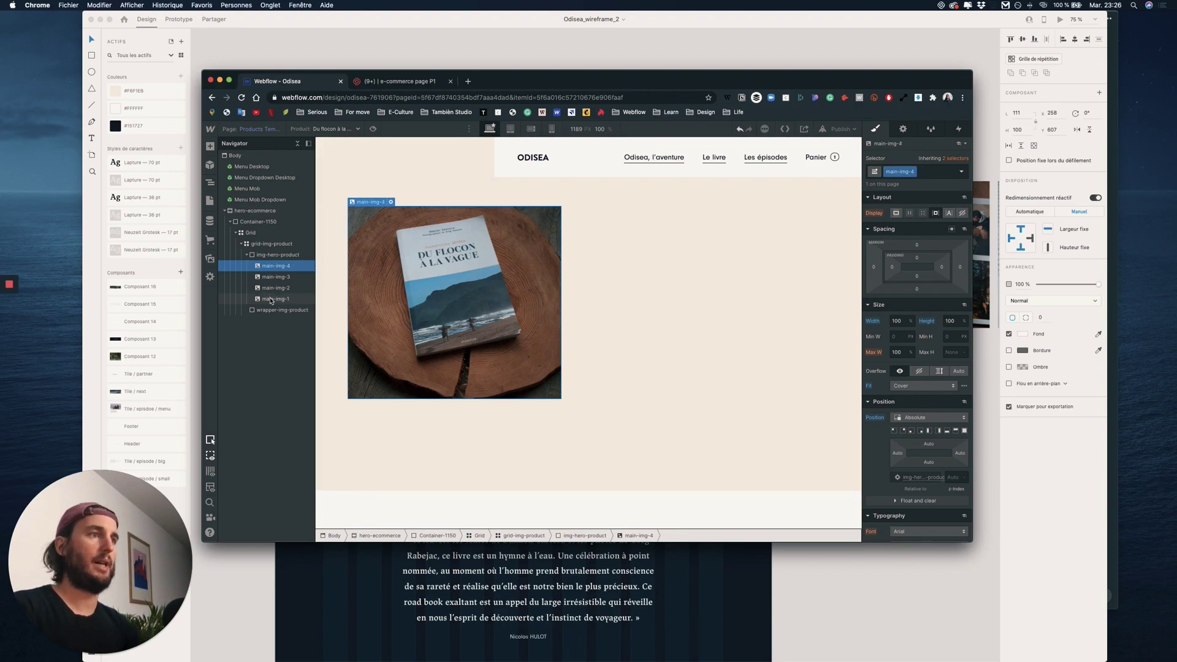
pyautogui.moveTo(271, 298)
pyautogui.mouseDown()
pyautogui.moveTo(272, 265)
pyautogui.moveTo(275, 286)
pyautogui.mouseUp()
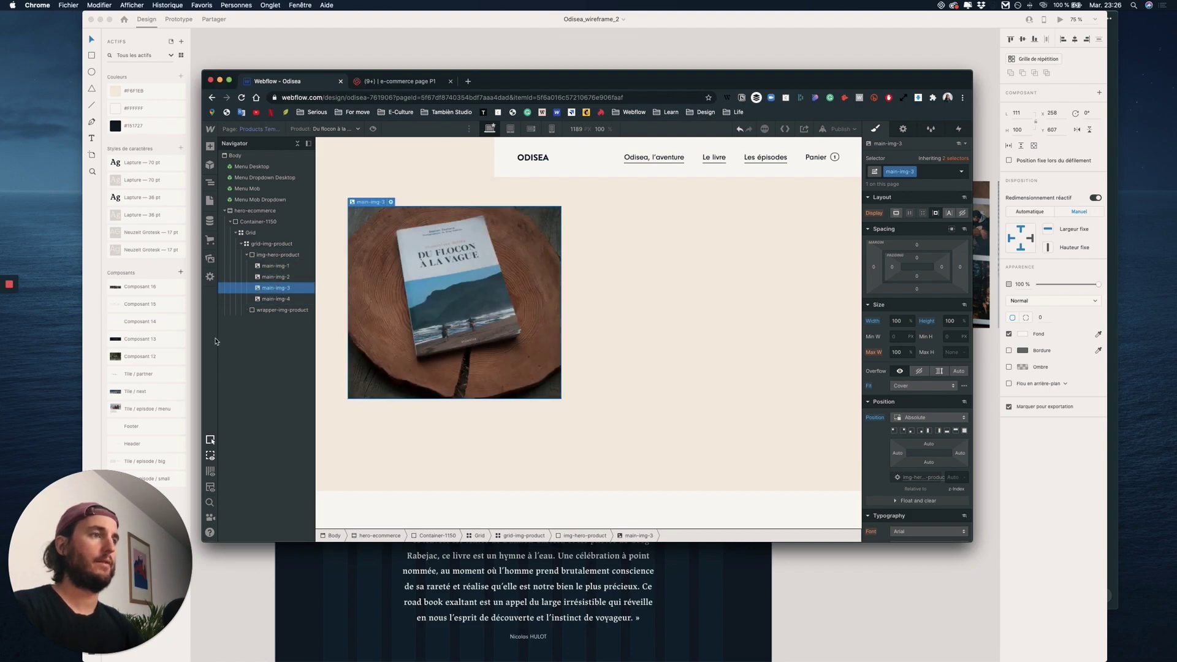
pyautogui.click(310, 266)
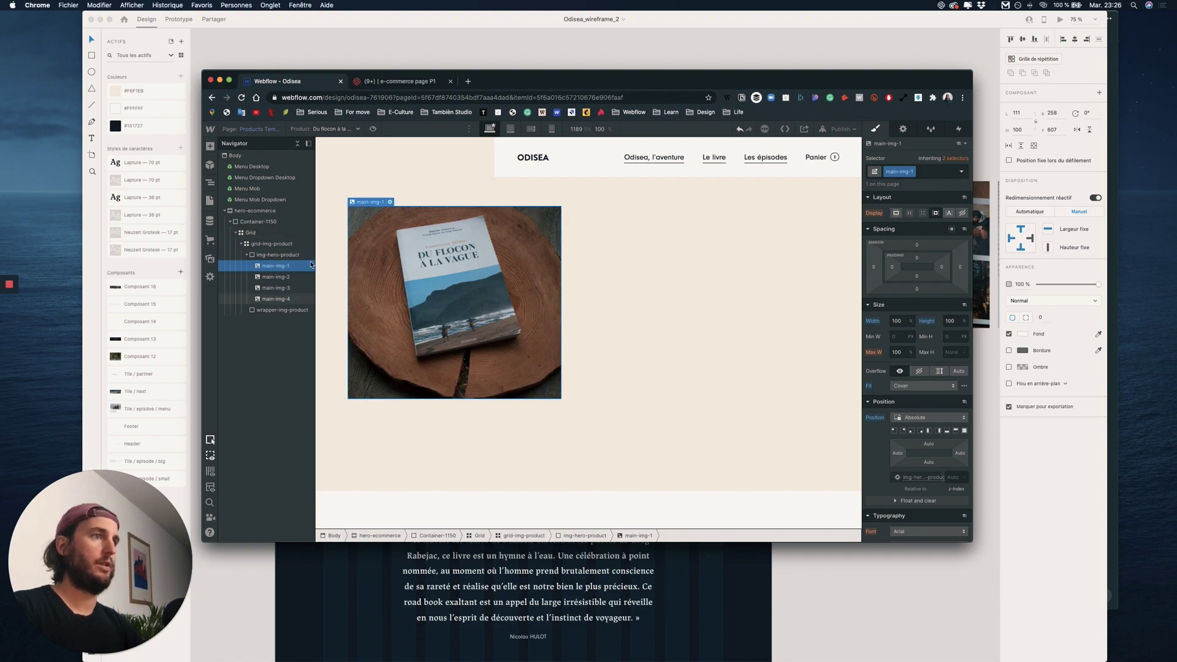
# Replace the picture in main-img-2 with another photo from the site's assets
pyautogui.click(282, 278)
pyautogui.click(390, 202)
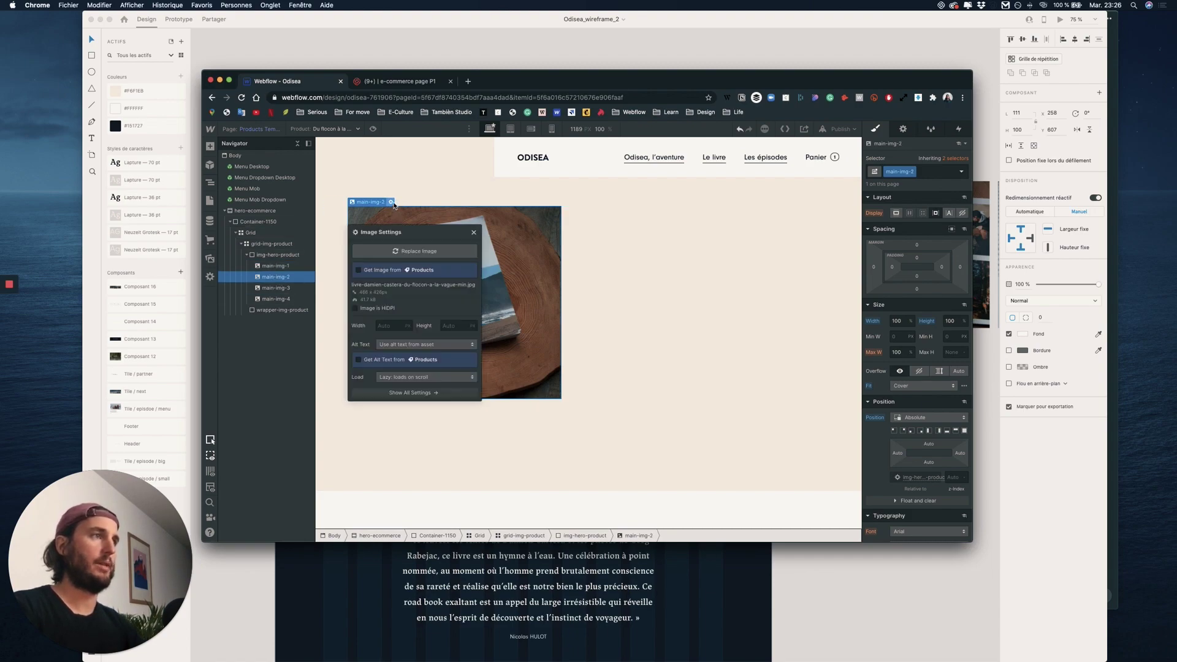
pyautogui.click(433, 251)
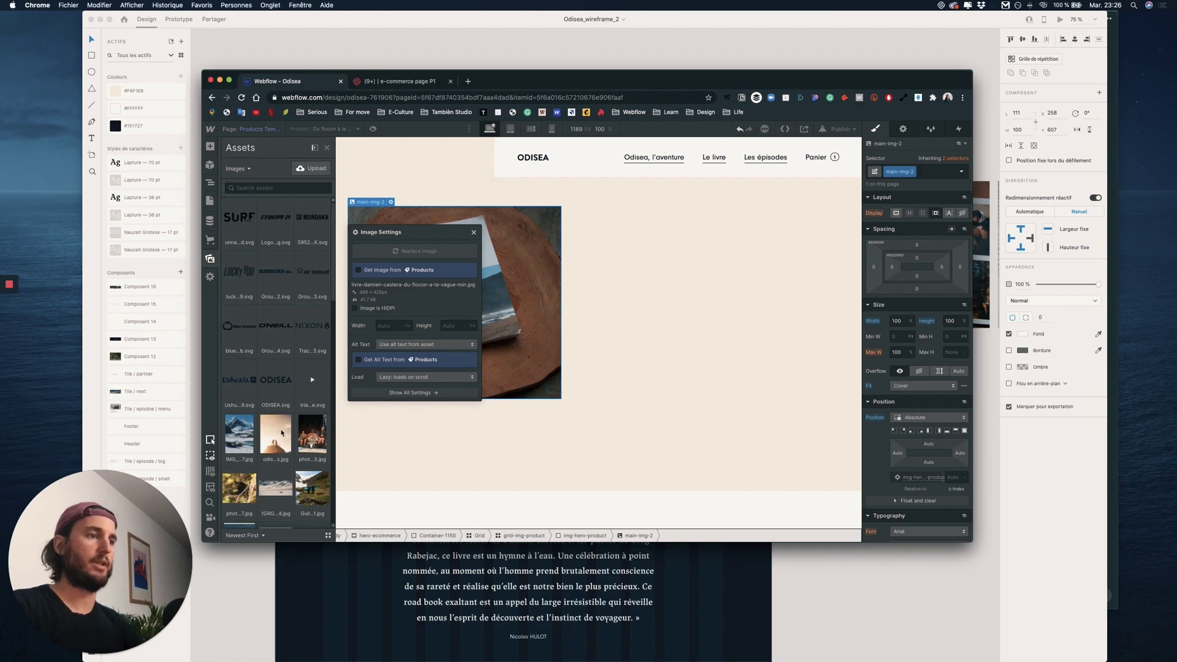
pyautogui.moveTo(335, 236); pyautogui.dragTo(330, 282)
pyautogui.scroll(-10, 289, 320)
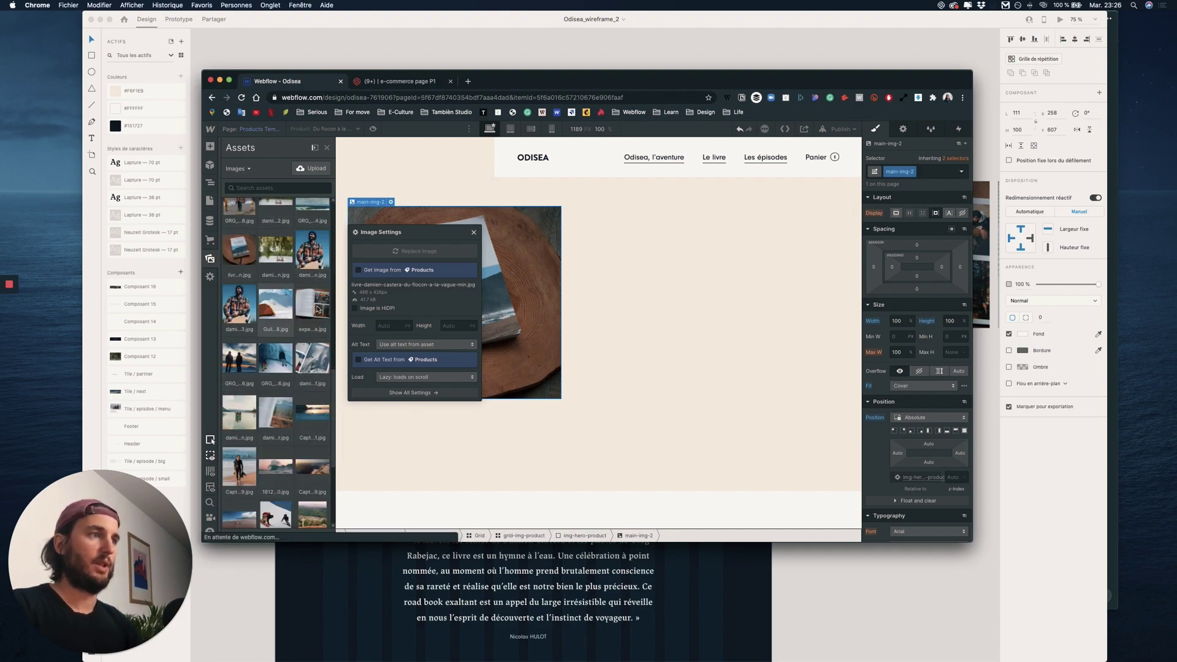
pyautogui.click(312, 306)
# Replace the picture in main-img-3 with the freesurf photo from the site's assets
pyautogui.click(272, 287)
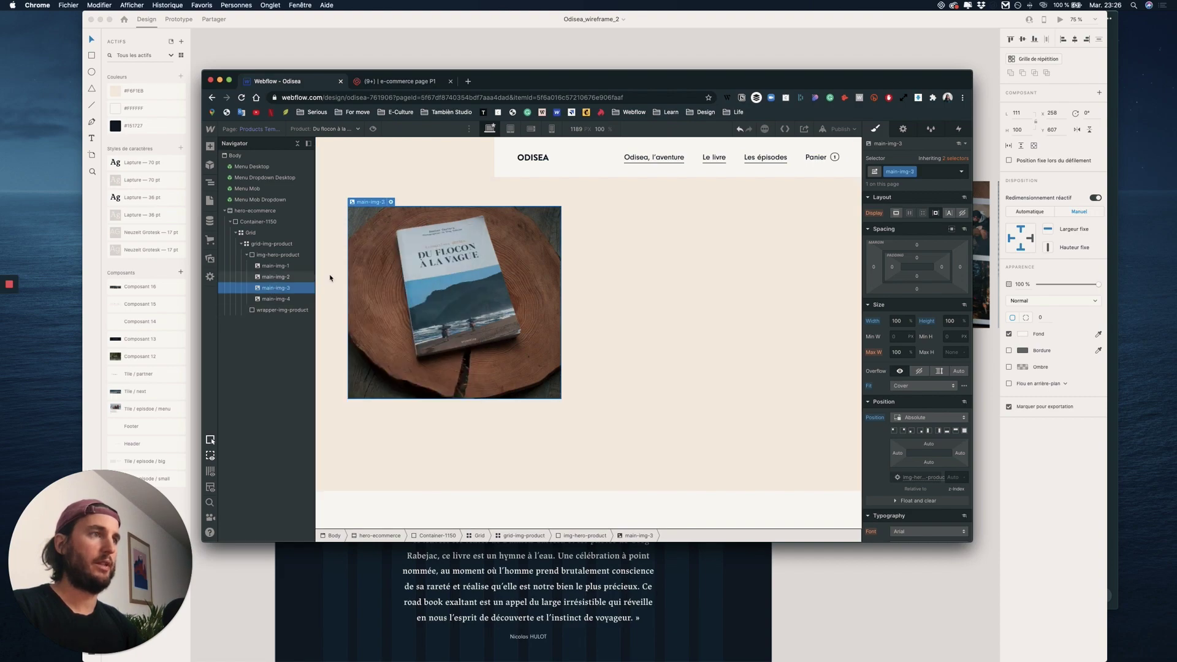
pyautogui.doubleClick(391, 234)
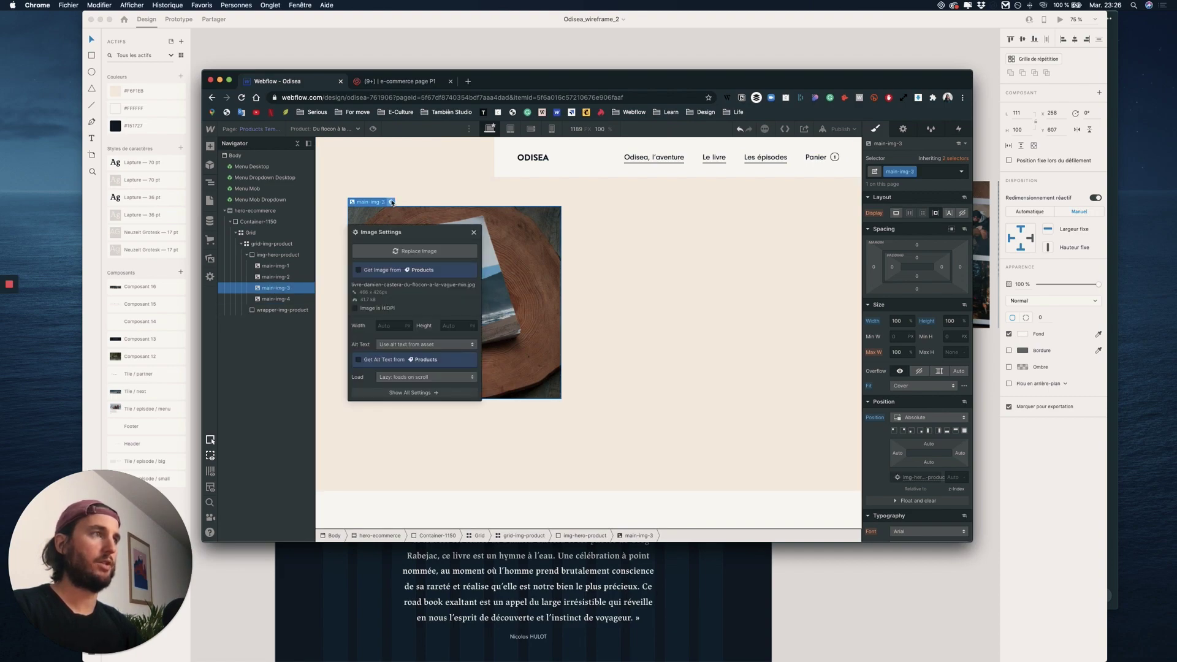
pyautogui.click(409, 252)
pyautogui.scroll(-10, 318, 354)
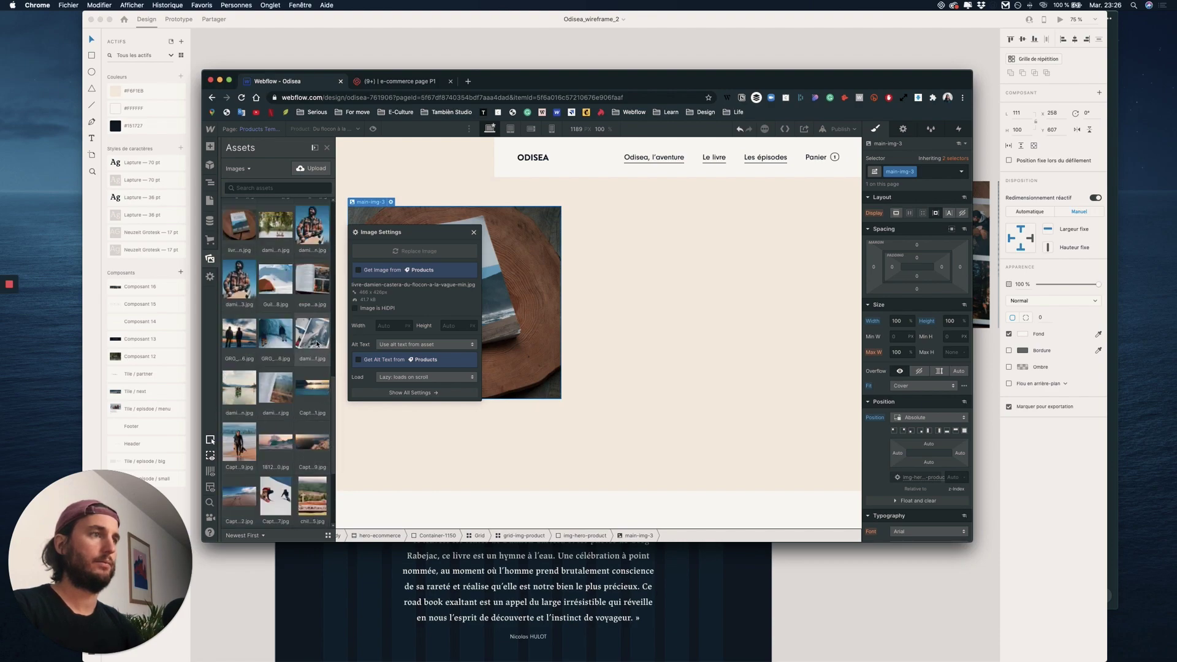
pyautogui.click(317, 343)
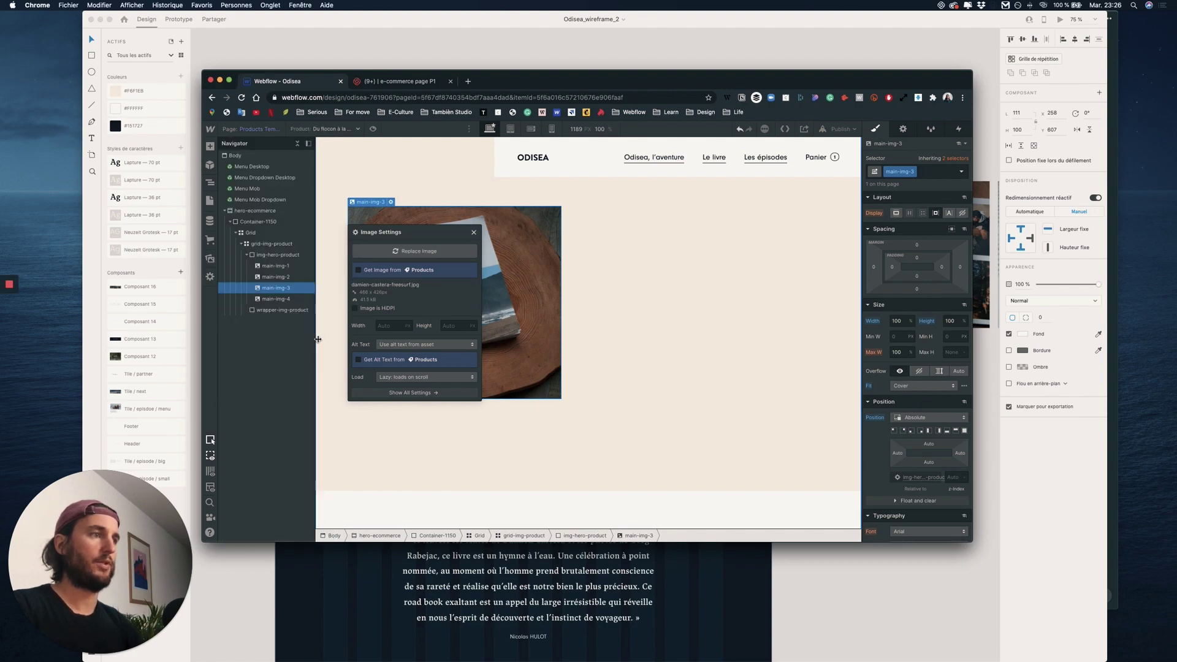
# Replace the picture in main-img-4 with a different photo from the assets and close the image settings
pyautogui.click(292, 300)
pyautogui.doubleClick(412, 253)
pyautogui.click(412, 253)
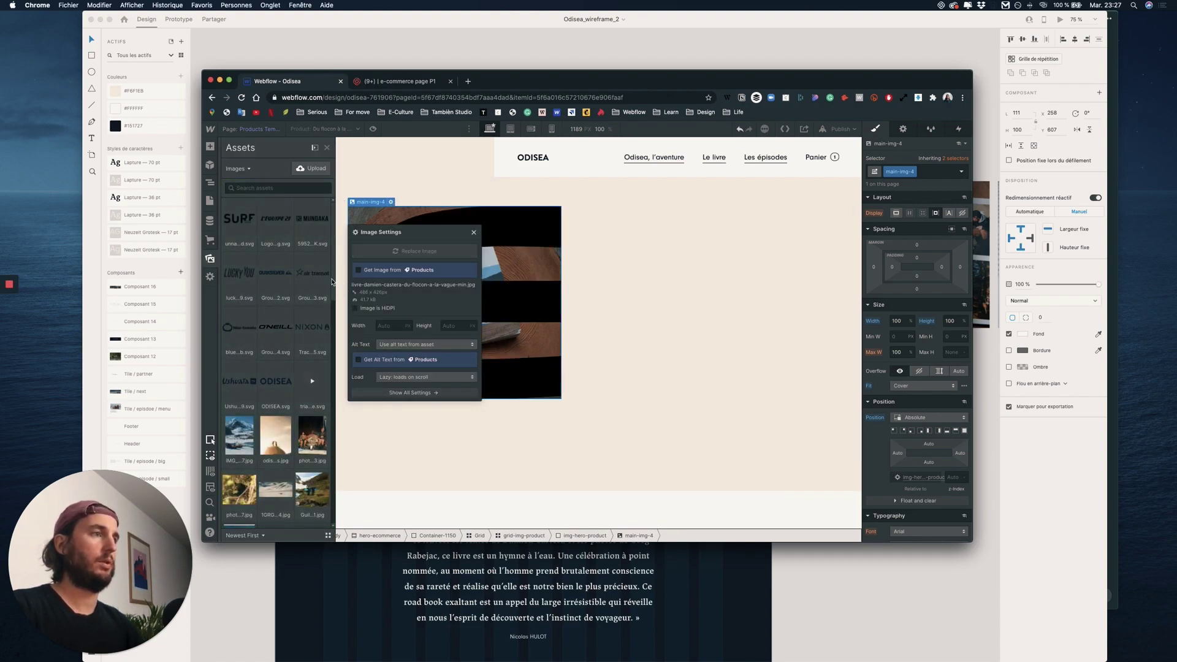
pyautogui.scroll(-5, 325, 400)
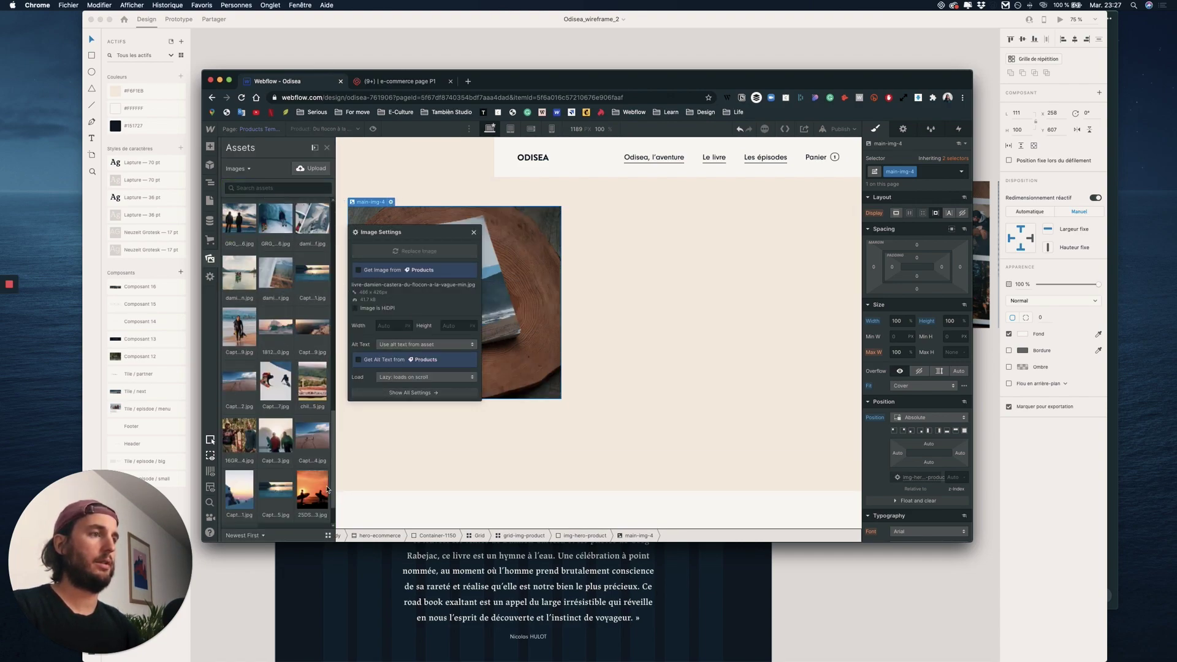
pyautogui.scroll(2, 327, 484)
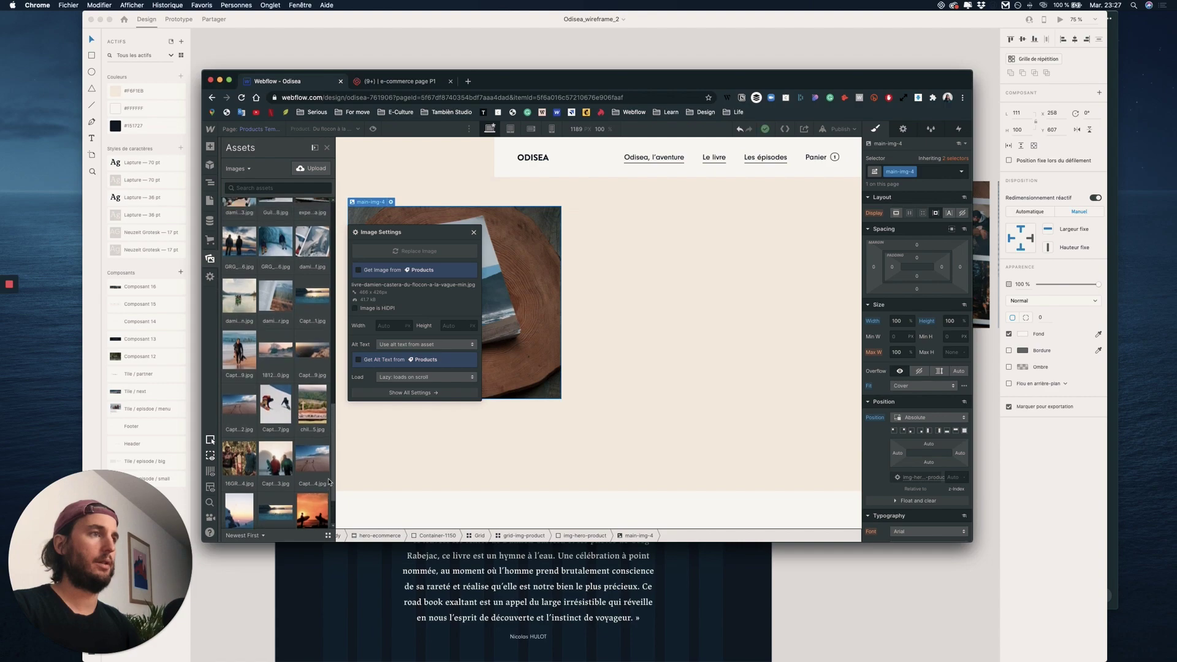
pyautogui.click(283, 308)
pyautogui.click(473, 233)
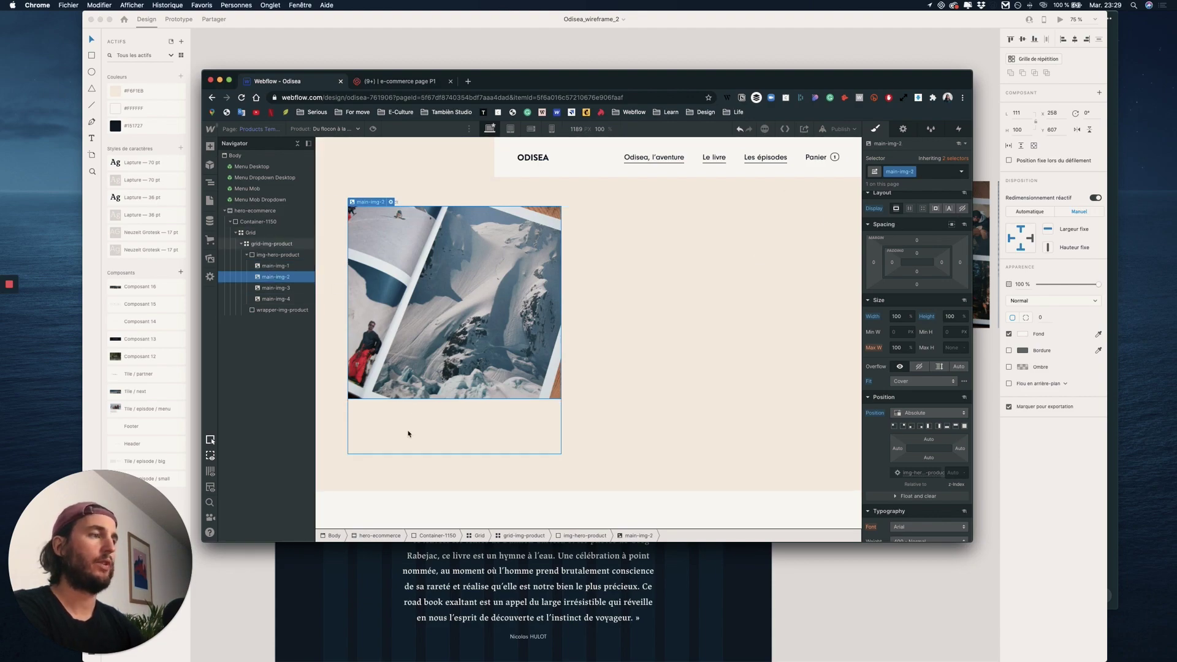
pyautogui.click(472, 437)
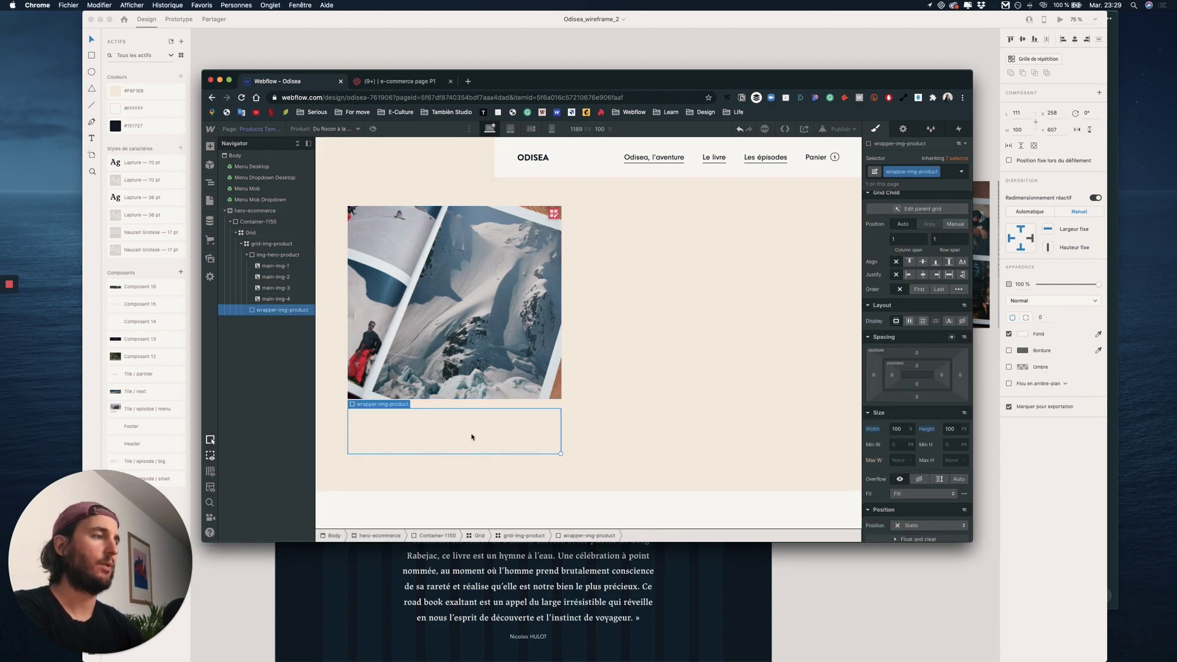
pyautogui.click(279, 299)
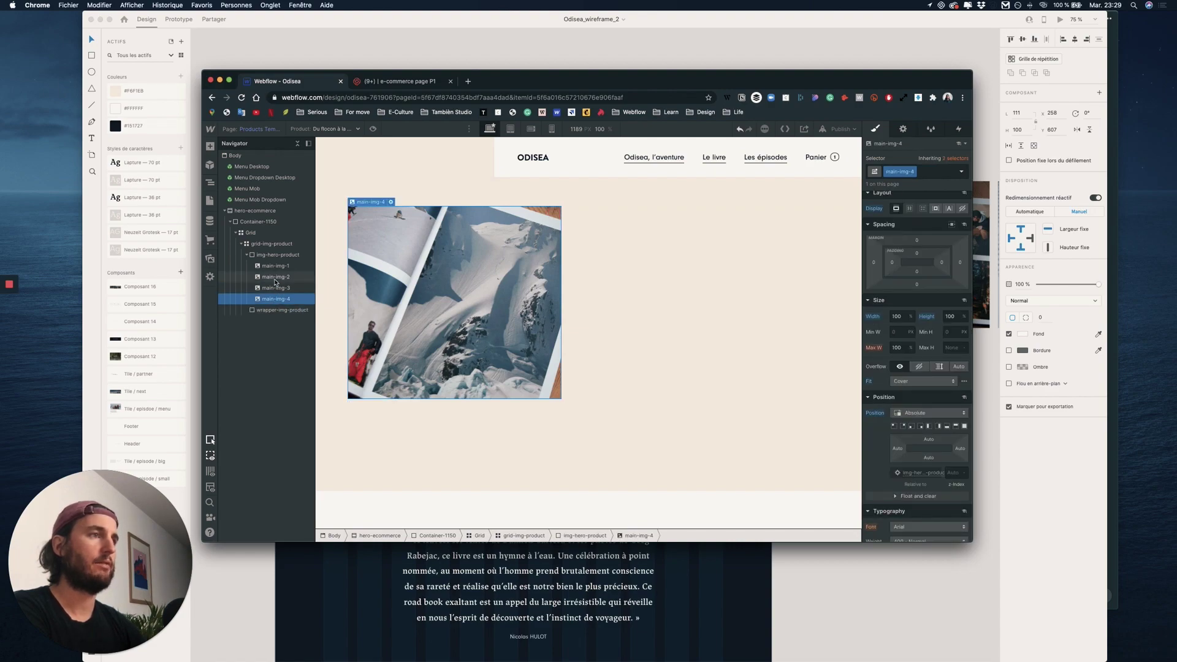
pyautogui.click(274, 277)
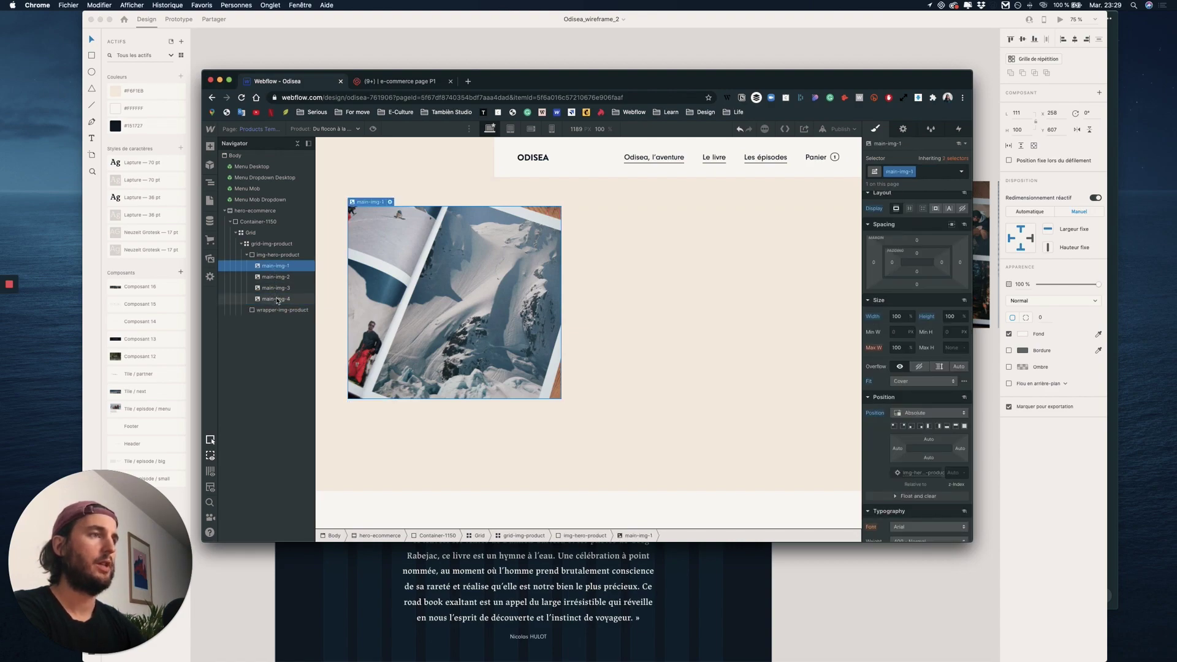
pyautogui.click(276, 298)
pyautogui.click(277, 288)
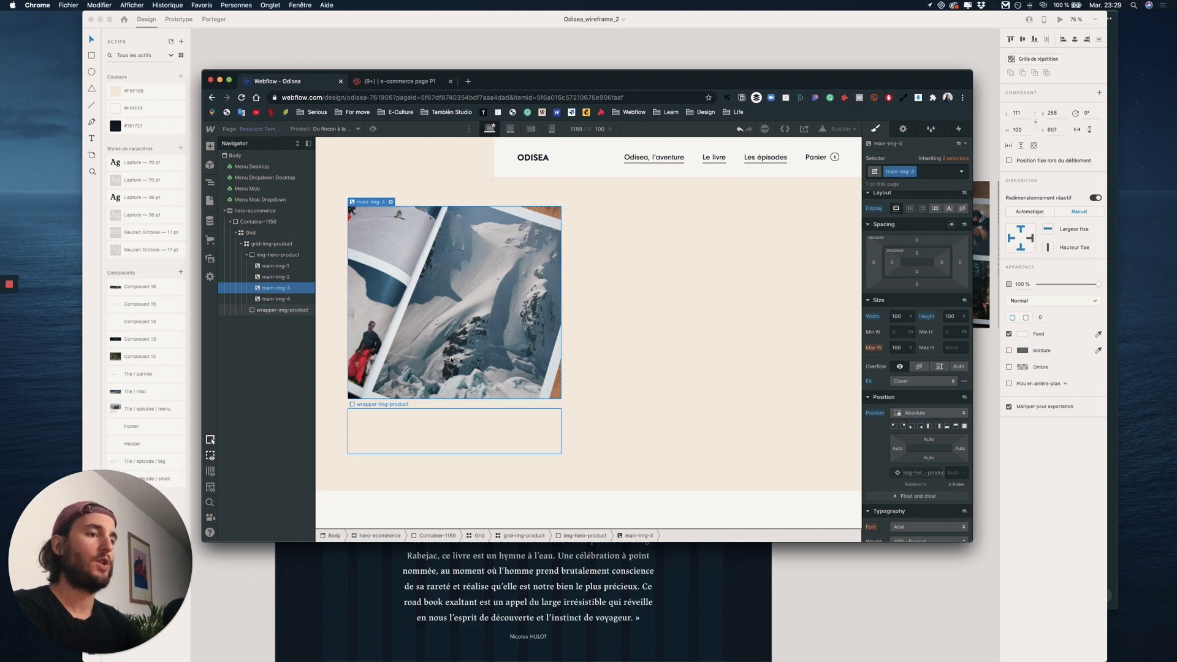
pyautogui.click(416, 327)
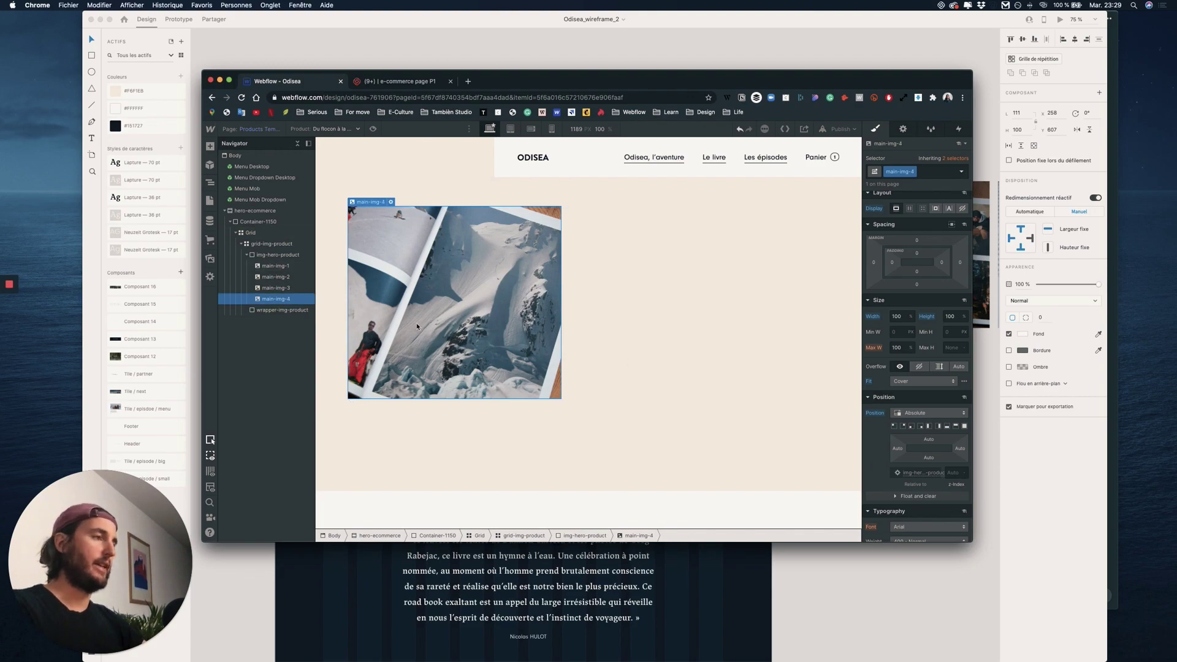
# Insert a grid inside the wrapper-img-product block and set it to four columns and one row
pyautogui.click(282, 310)
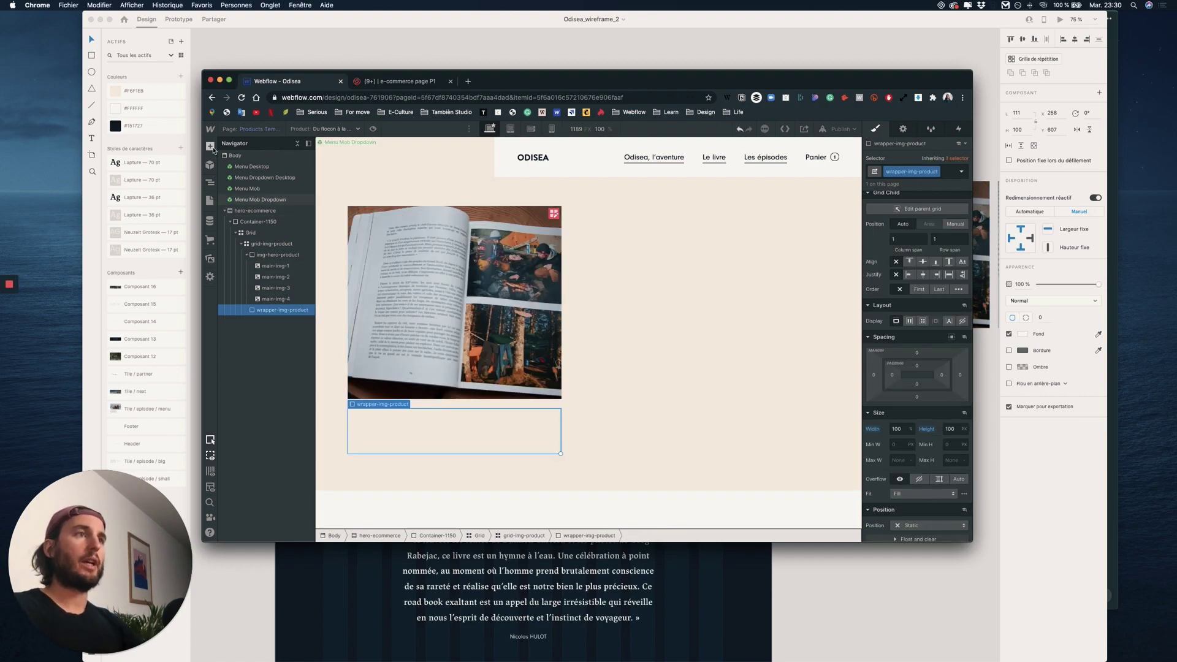
pyautogui.click(209, 147)
pyautogui.moveTo(384, 413); pyautogui.dragTo(389, 428)
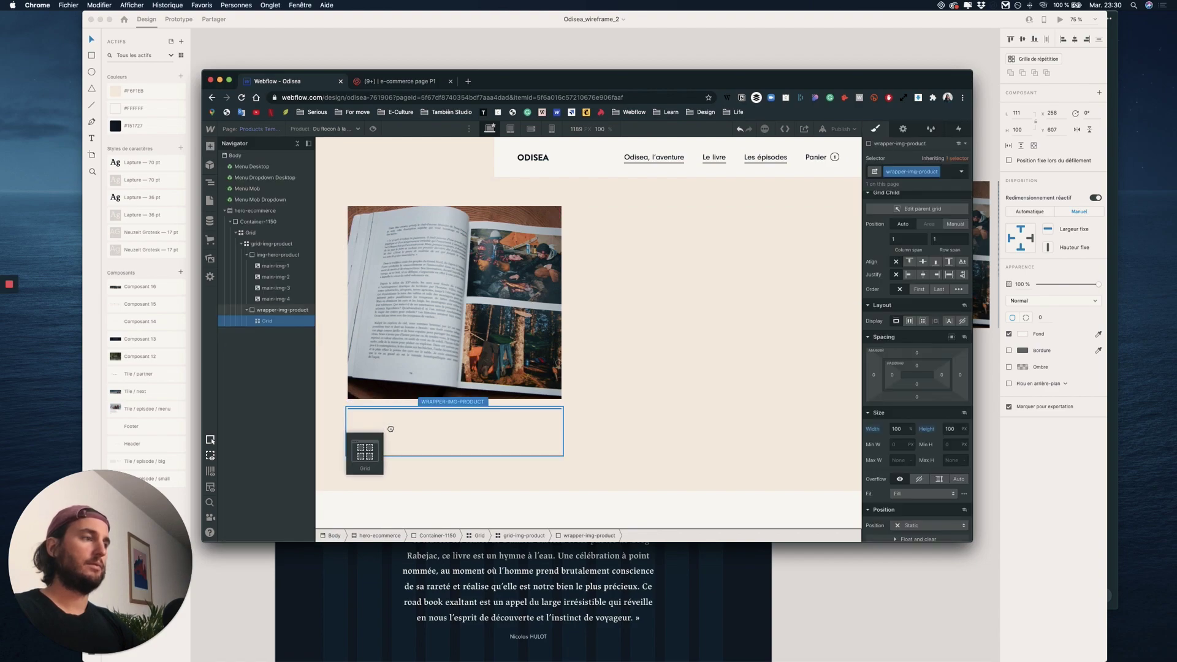
pyautogui.click(396, 428)
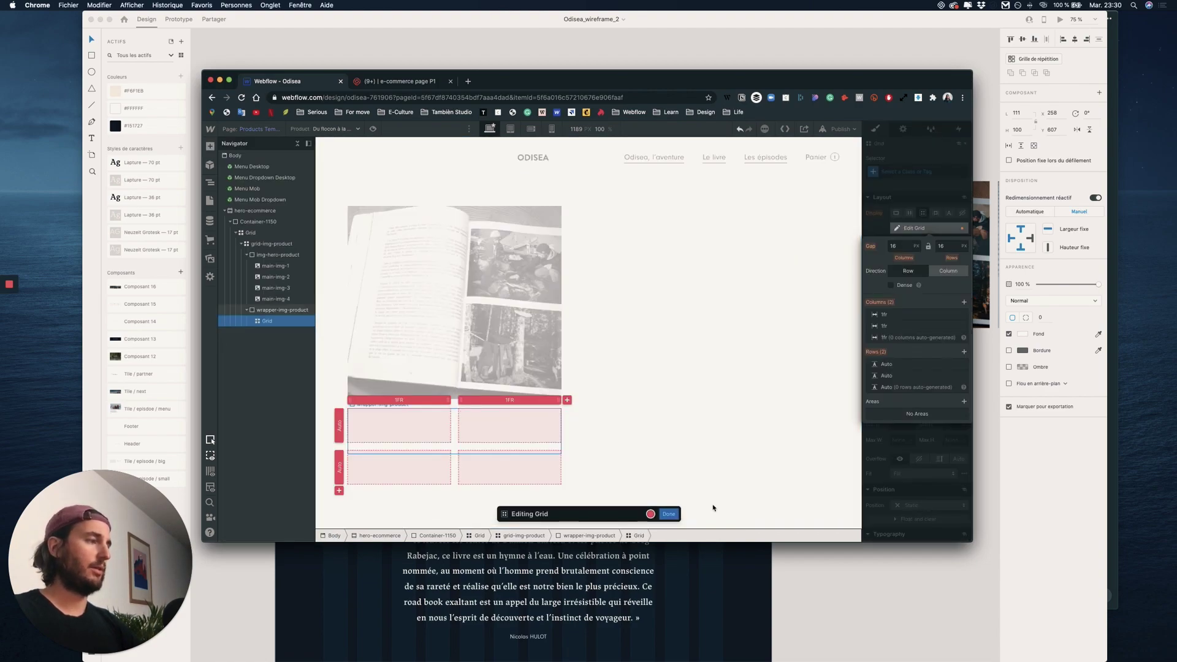
pyautogui.click(964, 302)
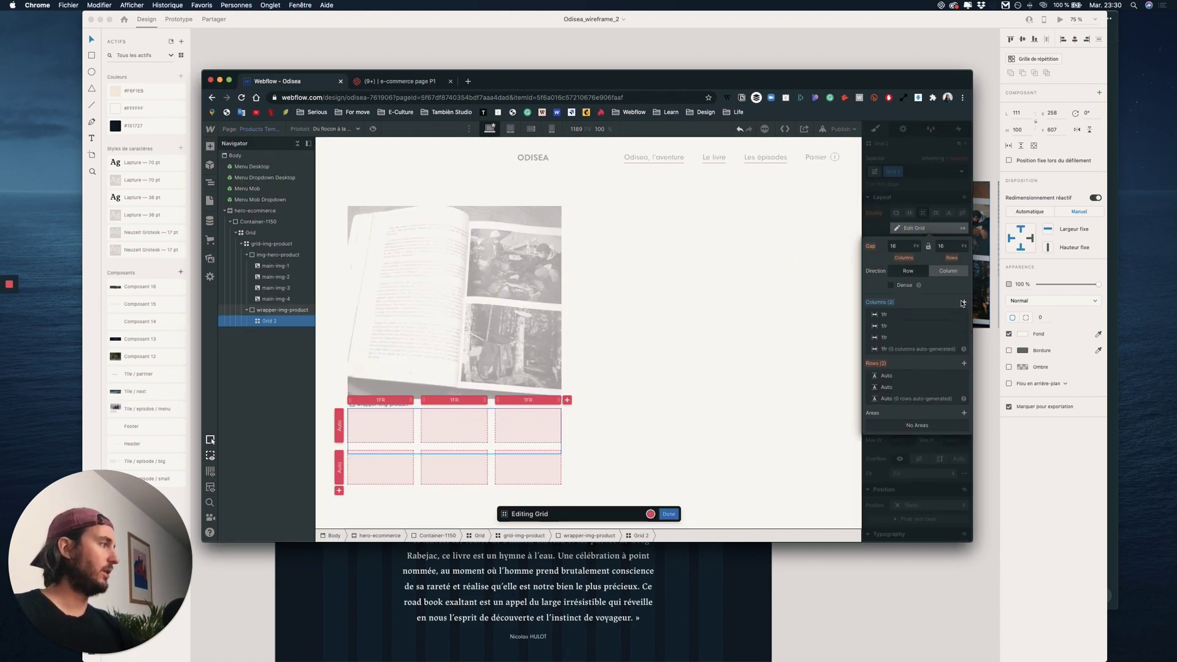
pyautogui.click(963, 303)
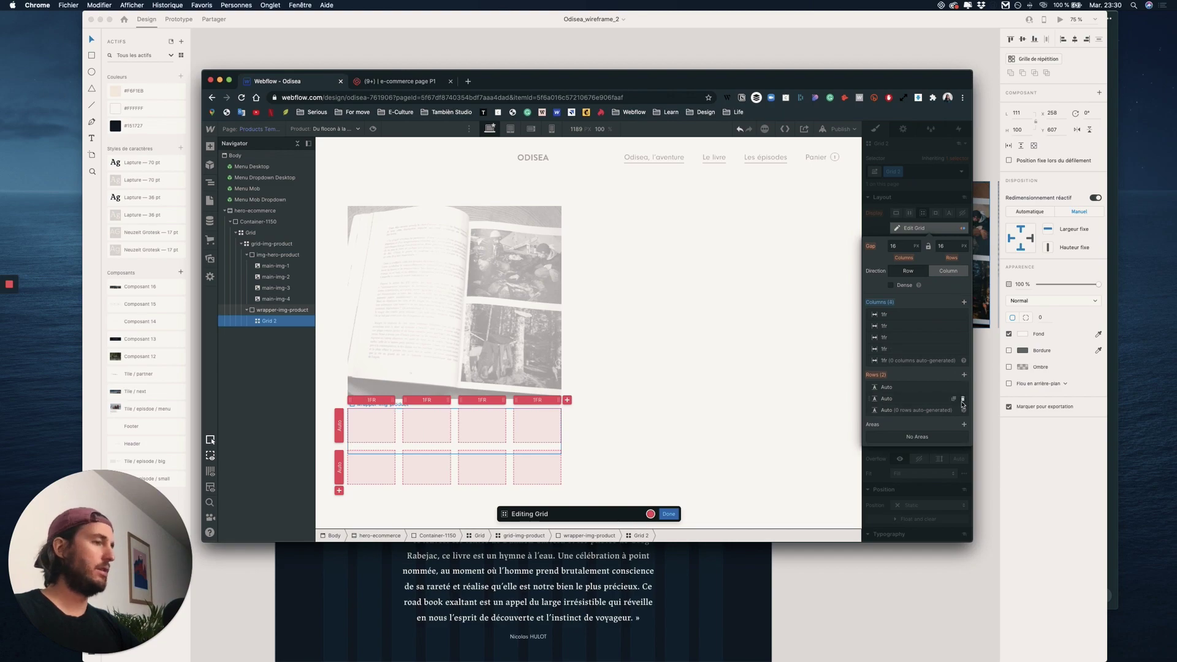
pyautogui.click(962, 400)
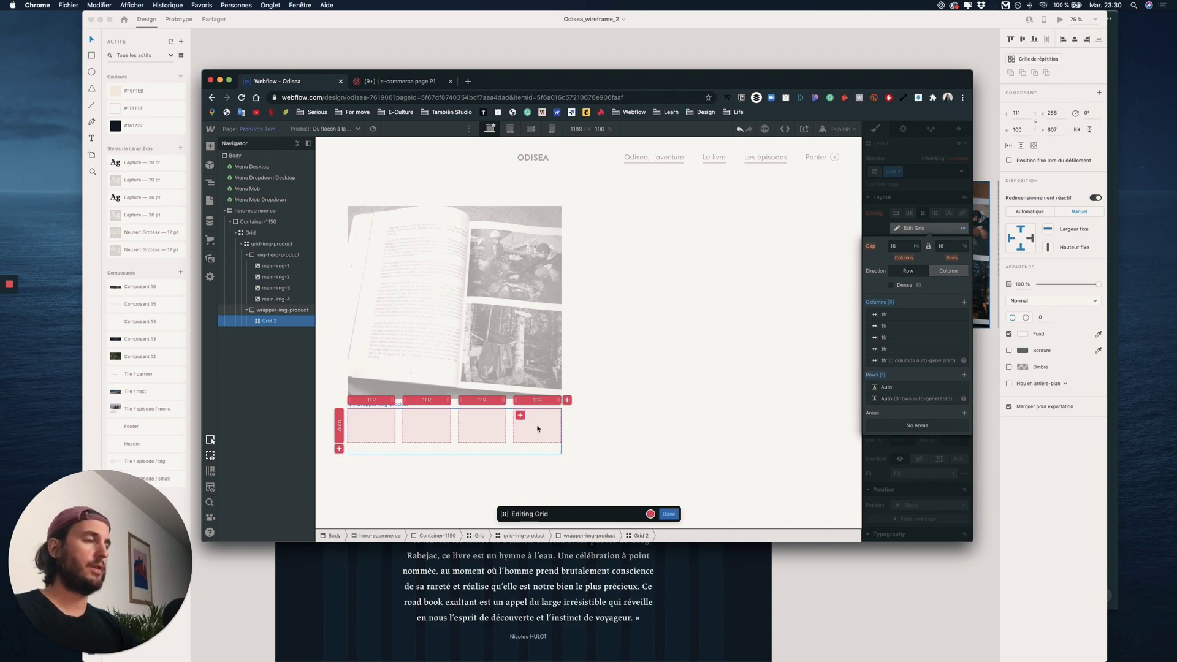
# Finish editing the new four-column grid and rename its class to grid-miniature-img
pyautogui.click(937, 214)
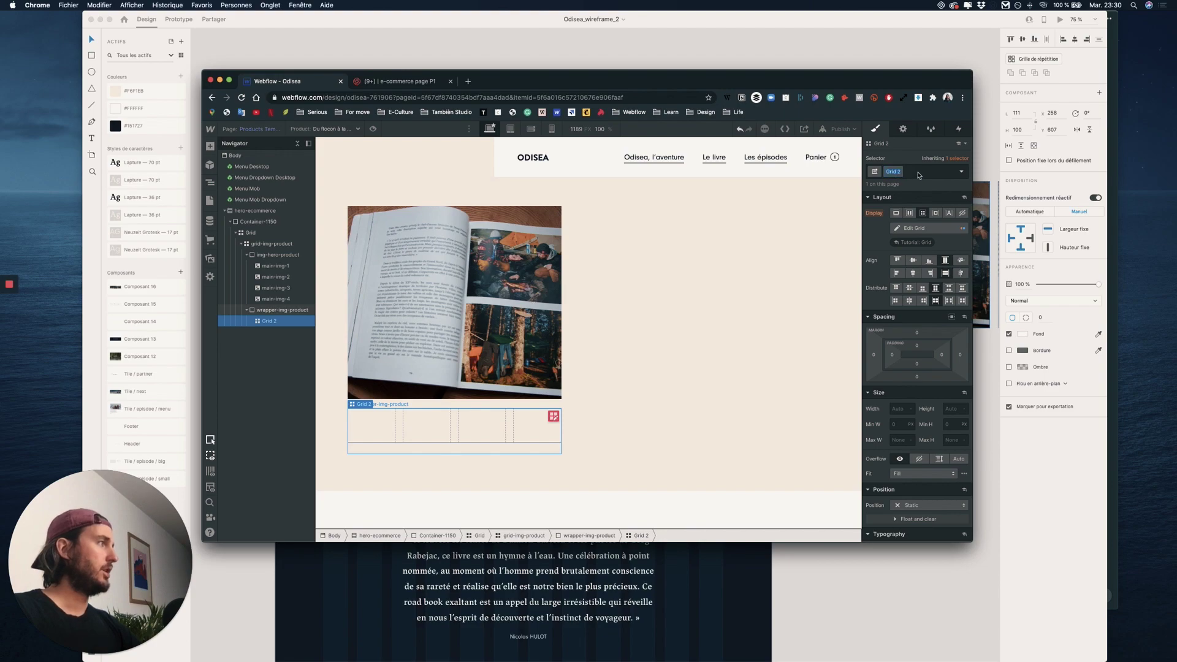
pyautogui.press('BackSpace')
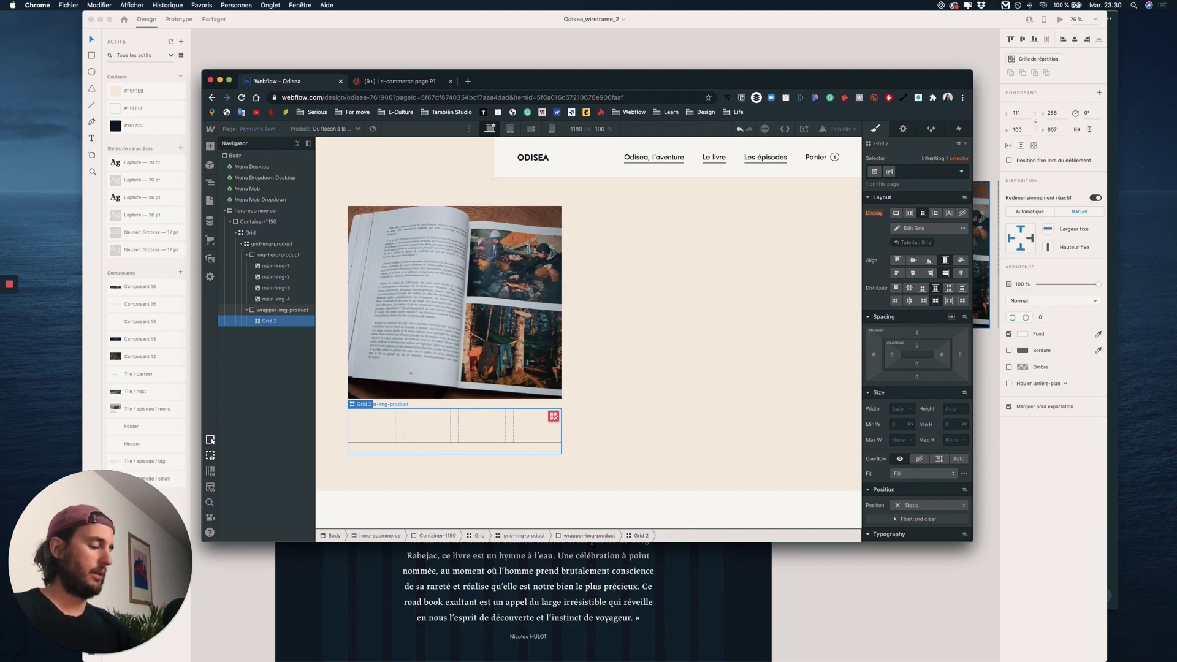
pyautogui.write('grid-mini')
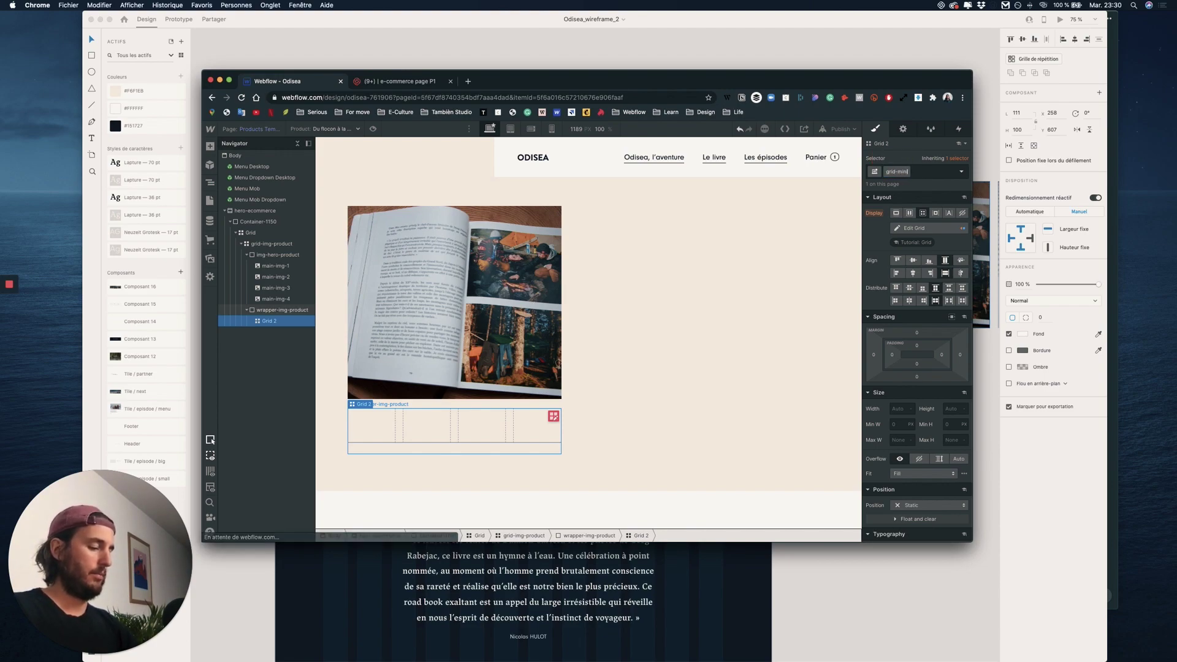
pyautogui.write('ature-img')
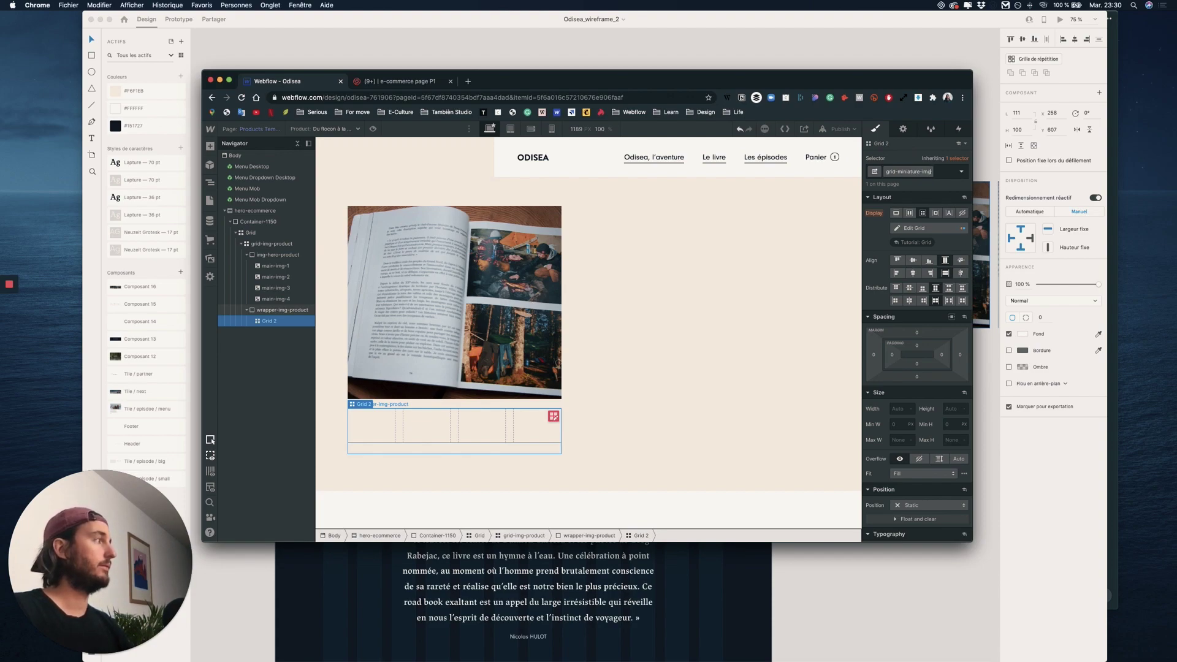
pyautogui.press('Return')
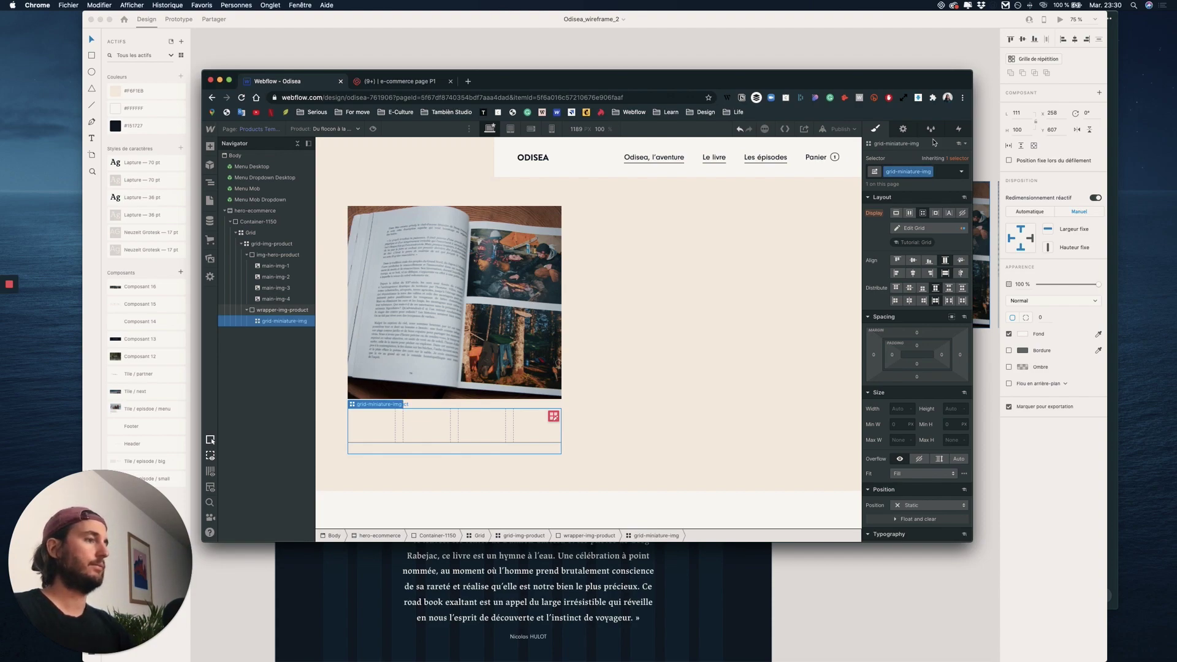
# Set the grid-miniature-img grid's width and height to 100%
pyautogui.click(901, 408)
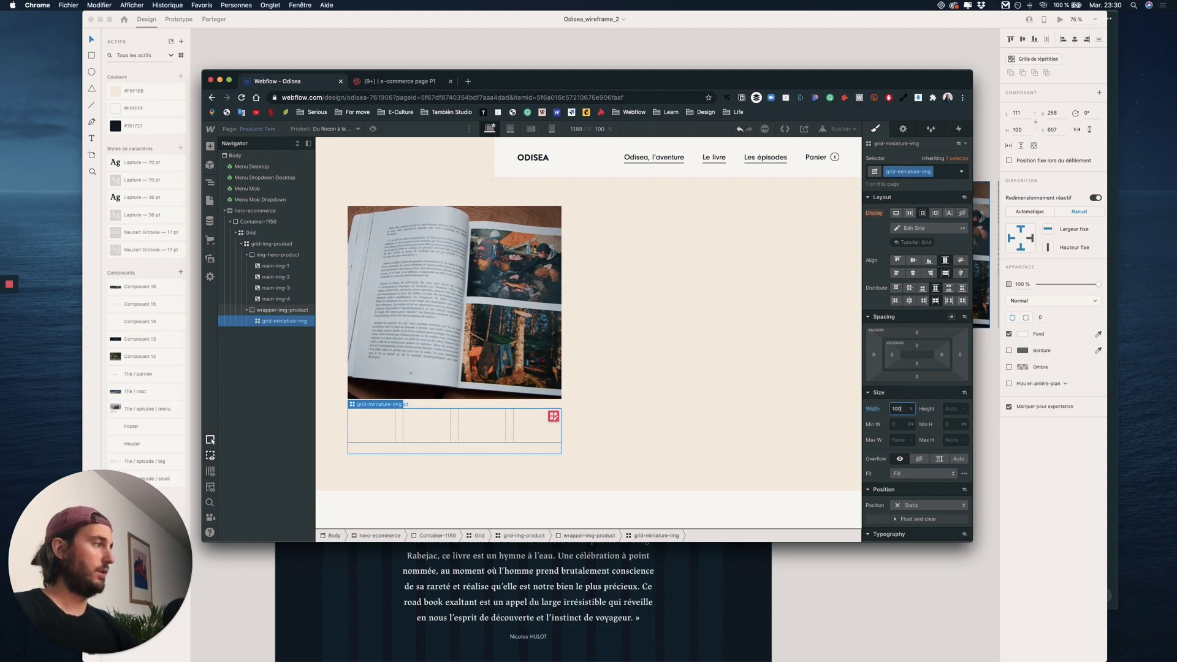
pyautogui.click(953, 410)
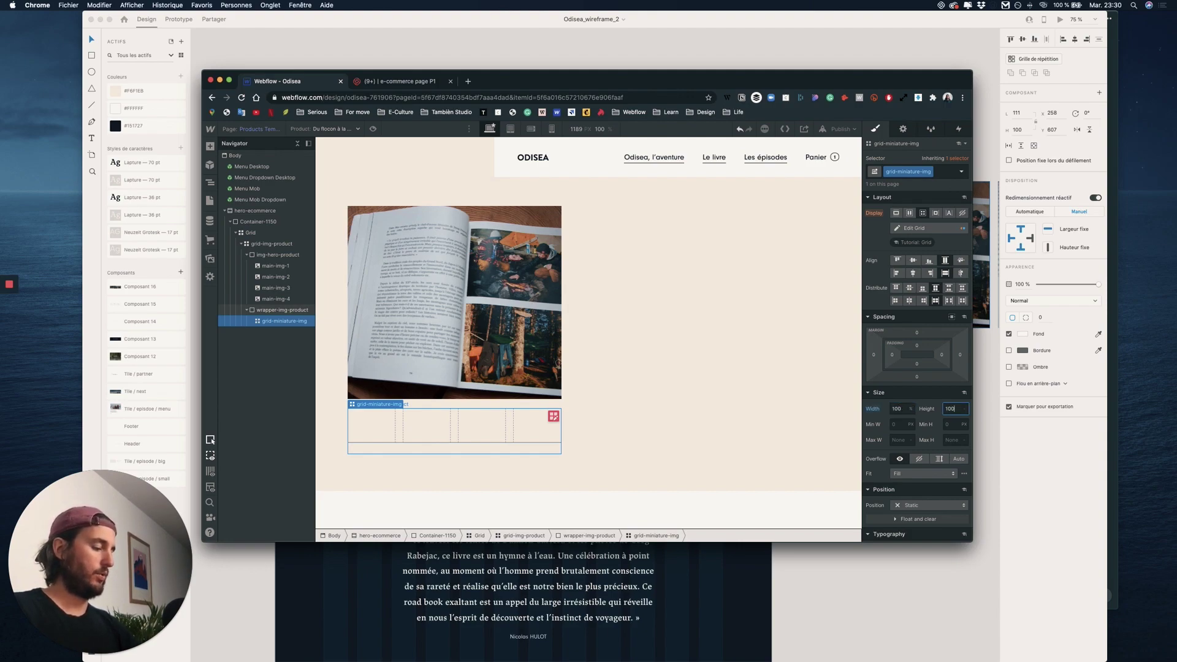
pyautogui.write('100%')
pyautogui.press('Return')
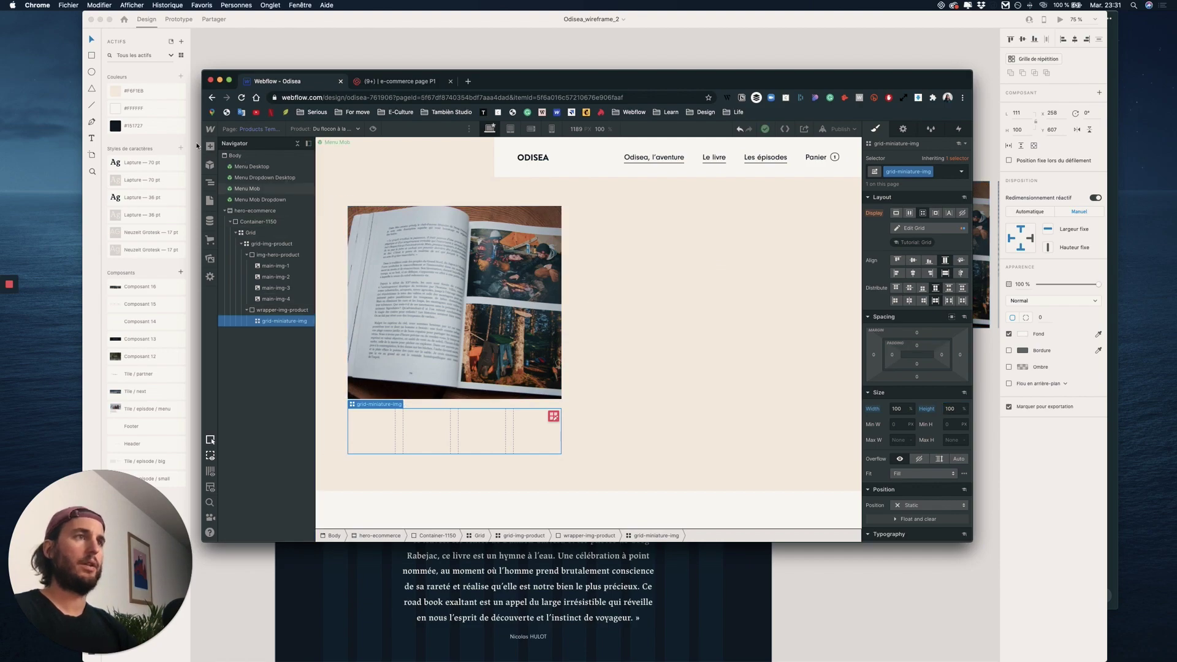
# Insert a div block with the class wrap-mini-mig-1 in the grid's first cell and duplicate it to fill the remaining cells
pyautogui.click(209, 147)
pyautogui.moveTo(341, 412); pyautogui.dragTo(371, 424)
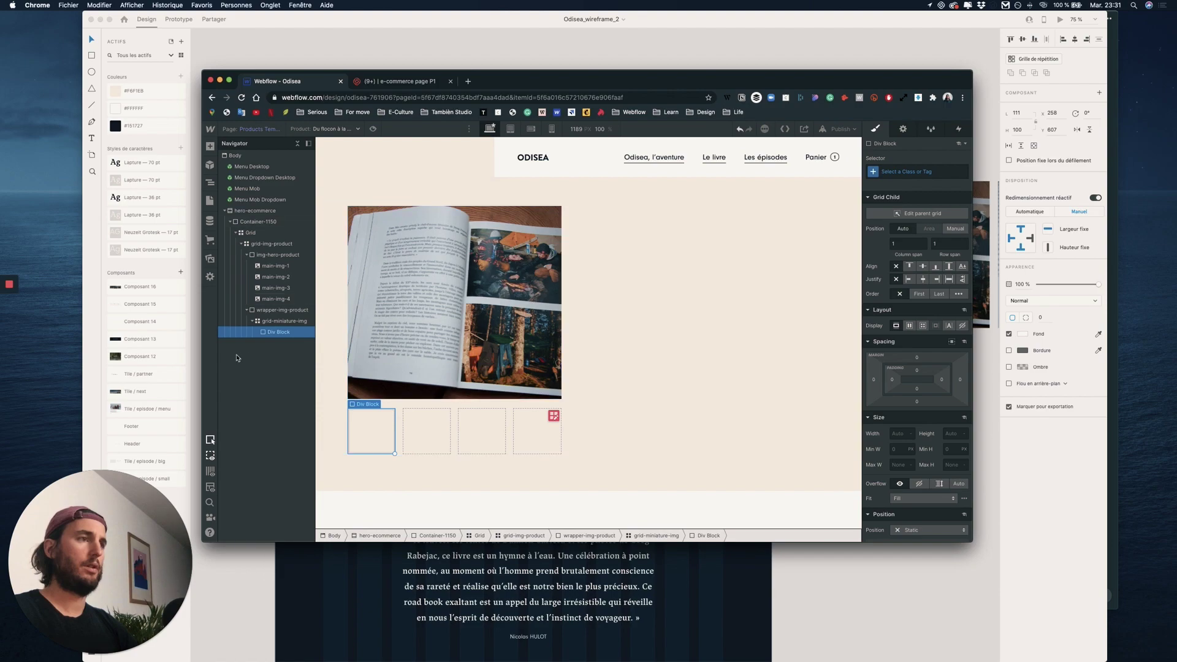
pyautogui.click(900, 171)
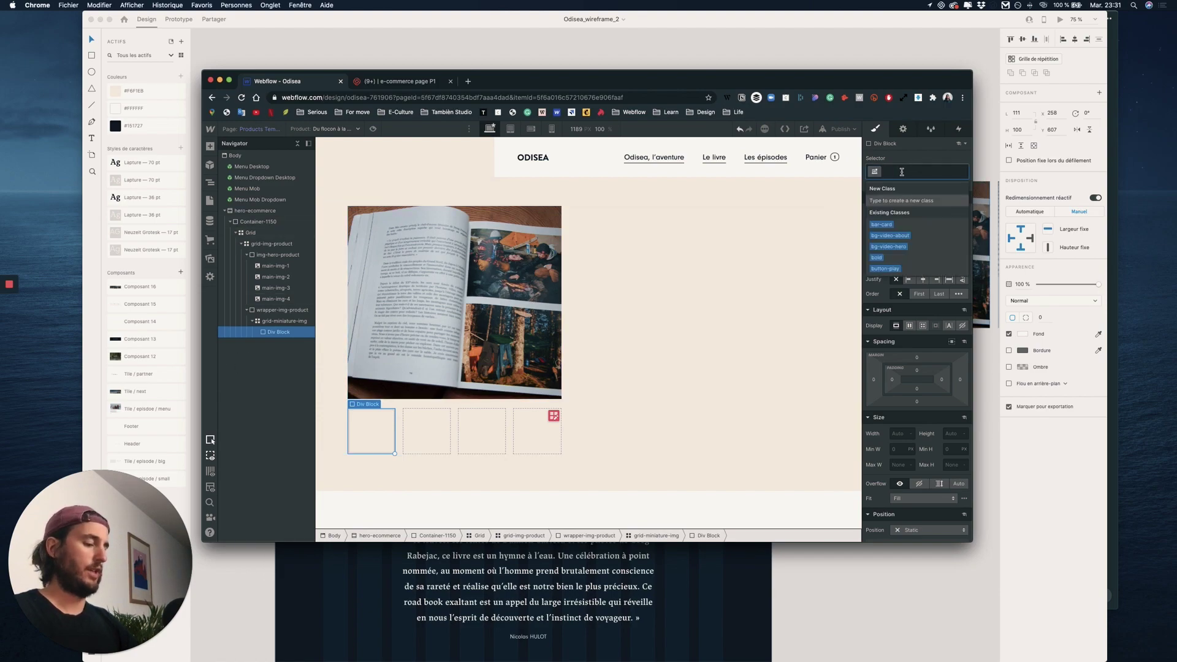
pyautogui.write('wrap-min')
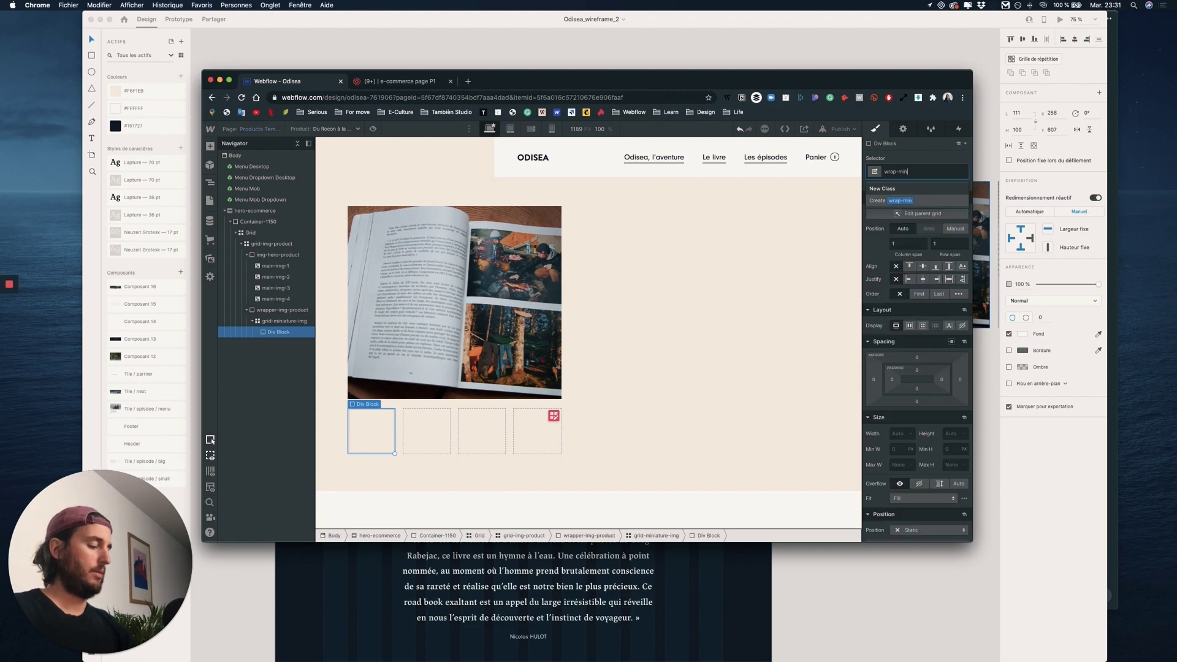
pyautogui.write('i-mig-1')
pyautogui.press('Return')
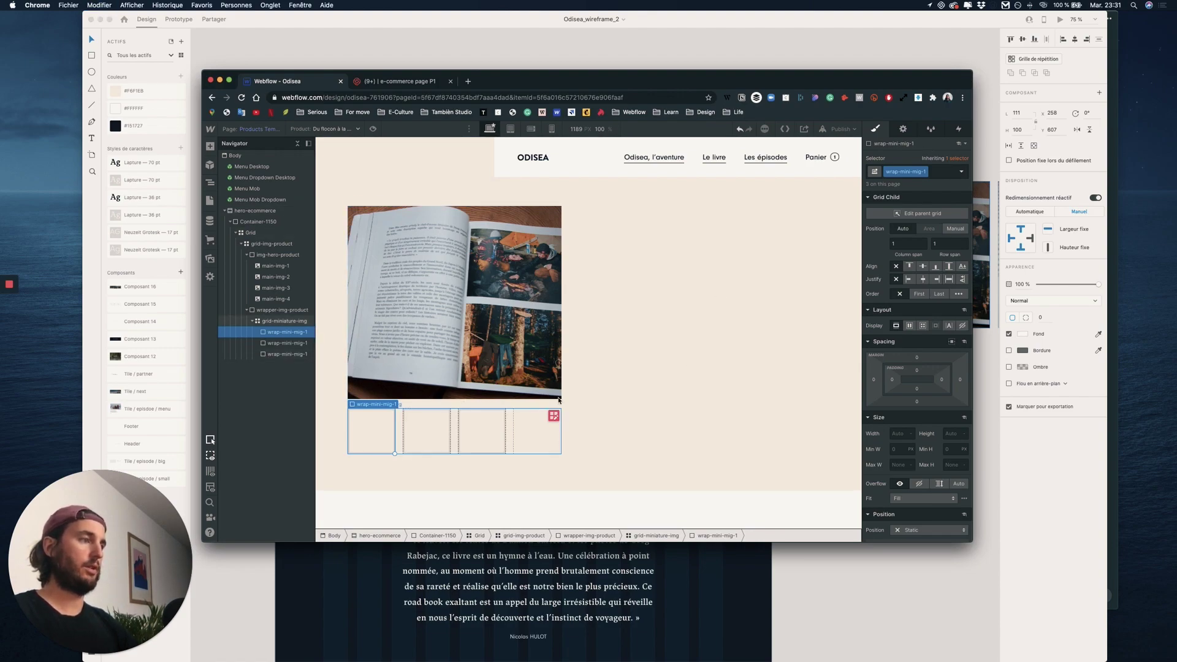
pyautogui.press('super+d')
pyautogui.press('super+d')
# Duplicate the class of the block in the second cell and name the copy wrap-mini-mig-2
pyautogui.click(429, 429)
pyautogui.click(925, 172)
pyautogui.click(922, 195)
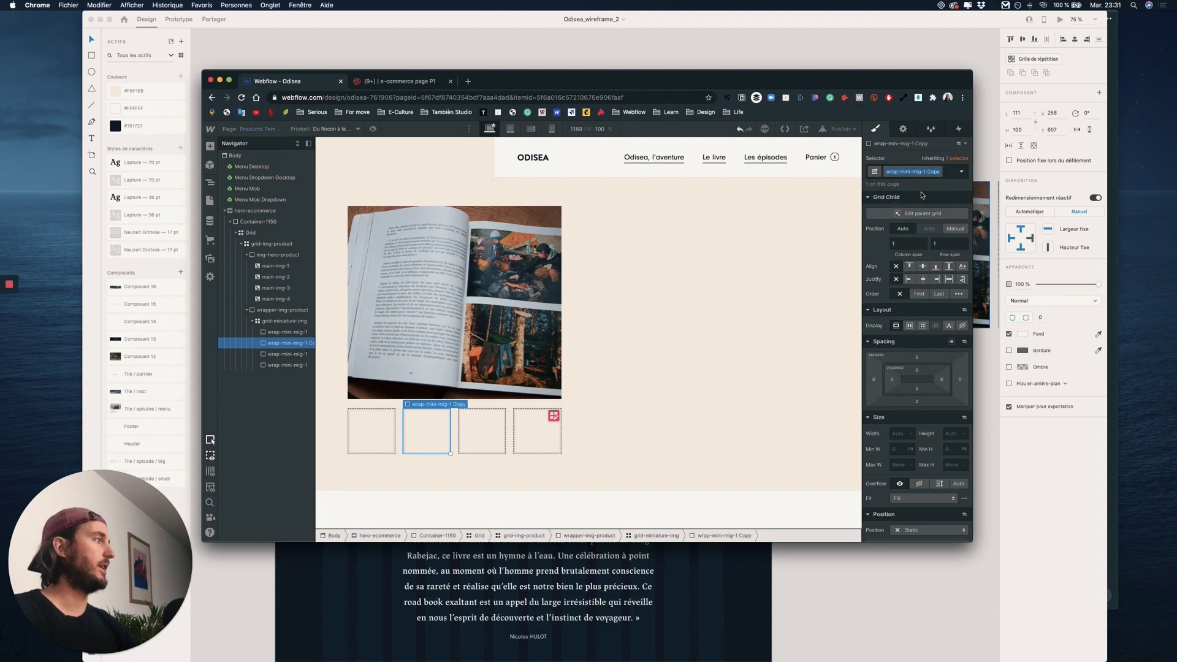
pyautogui.press('BackSpace')
pyautogui.press('BackSpace')
pyautogui.press('BackSpace')
pyautogui.press('BackSpace')
pyautogui.press('BackSpace')
pyautogui.press('BackSpace')
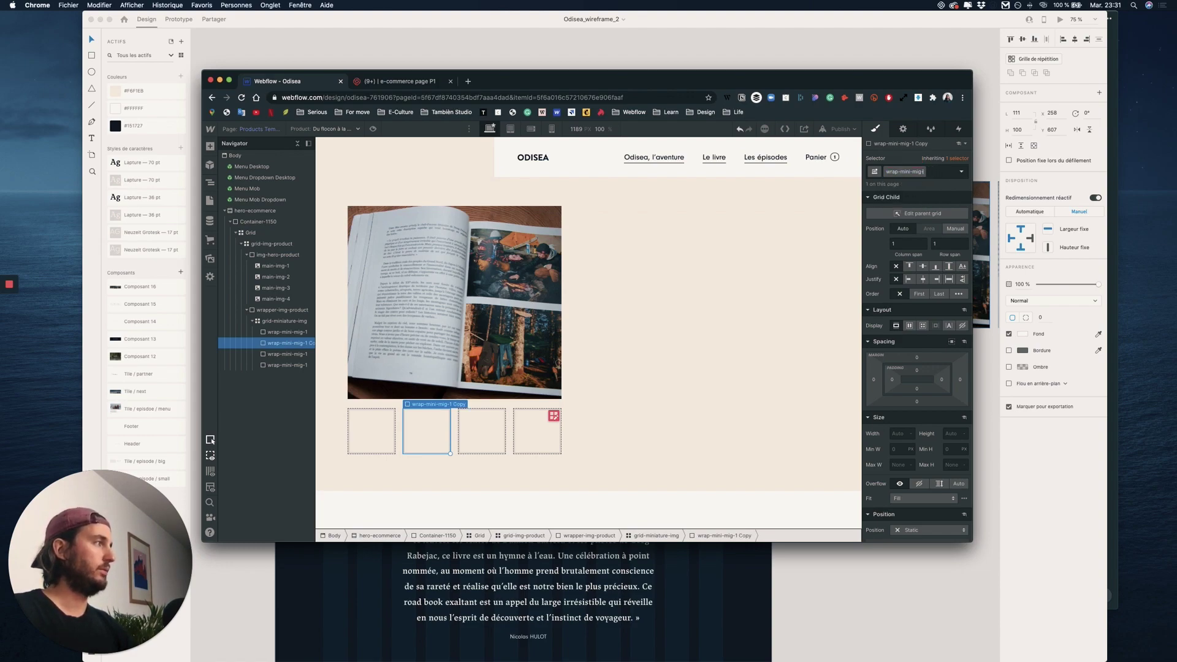
pyautogui.press('Return')
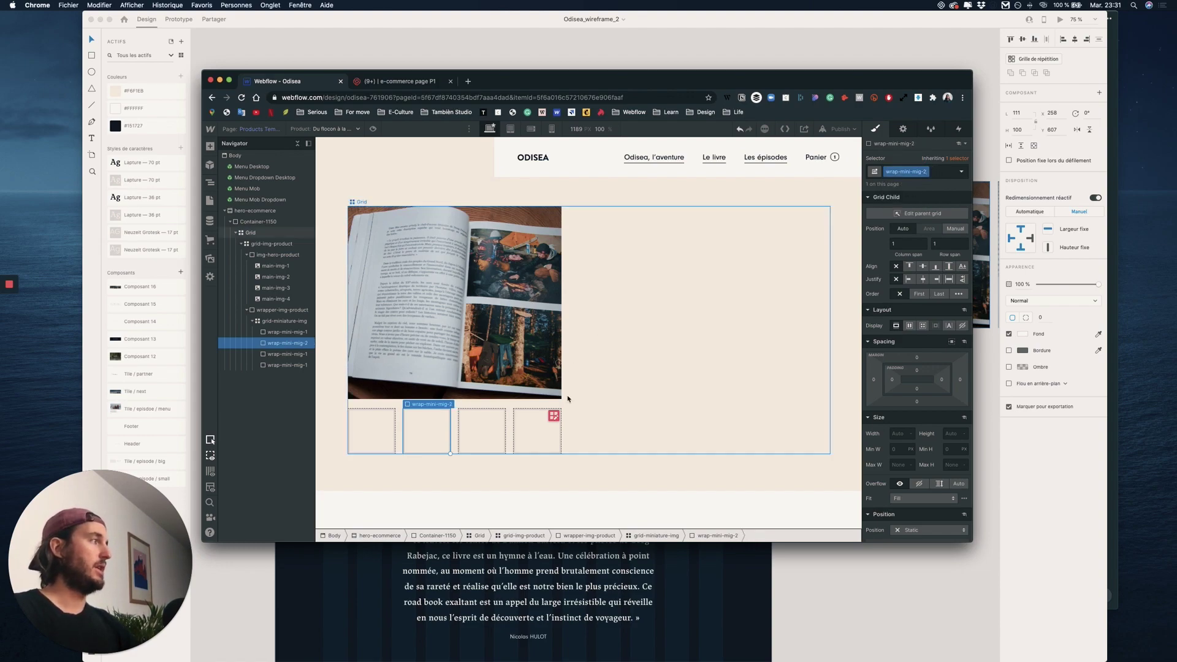
# Correct the second block's class name to wrap-mini-img-2
pyautogui.doubleClick(917, 171)
pyautogui.click(926, 171)
pyautogui.click(918, 171)
pyautogui.press('BackSpace')
pyautogui.press('BackSpace')
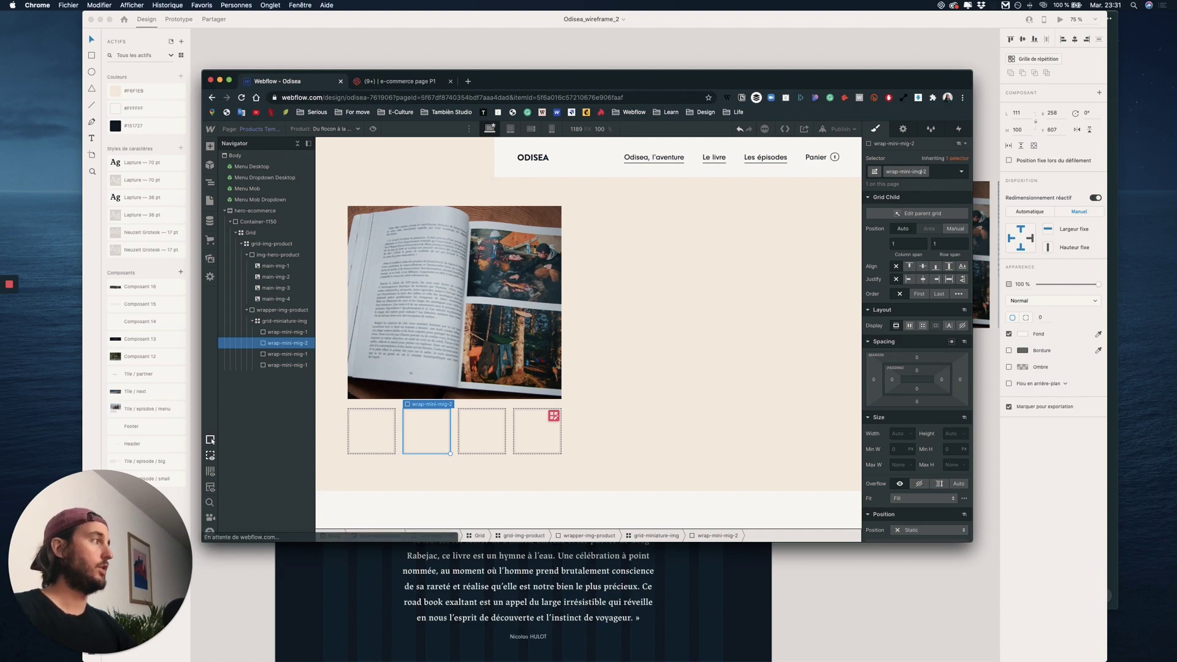
# Correct the first block's class name to wrap-mini-img-1
pyautogui.click(349, 415)
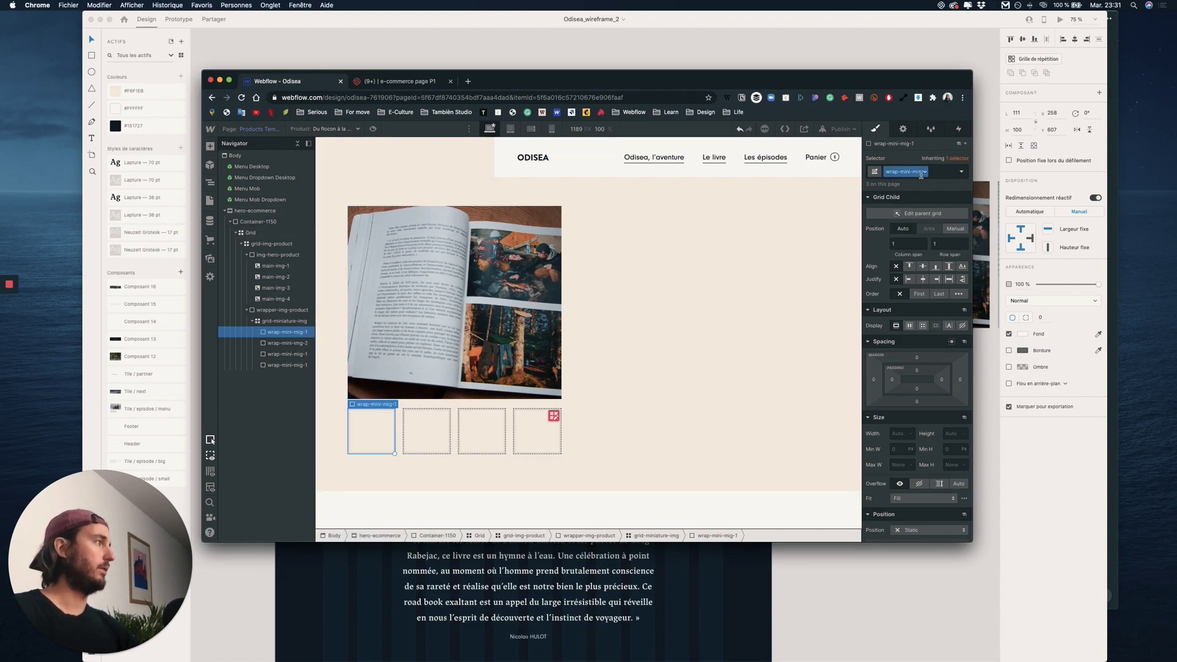
pyautogui.click(920, 171)
pyautogui.press('BackSpace')
pyautogui.press('BackSpace')
pyautogui.press('BackSpace')
pyautogui.write('img')
pyautogui.press('Return')
# Duplicate the class of the block in the third cell and name the copy wrap-mini-img-3
pyautogui.click(473, 423)
pyautogui.click(924, 172)
pyautogui.click(915, 196)
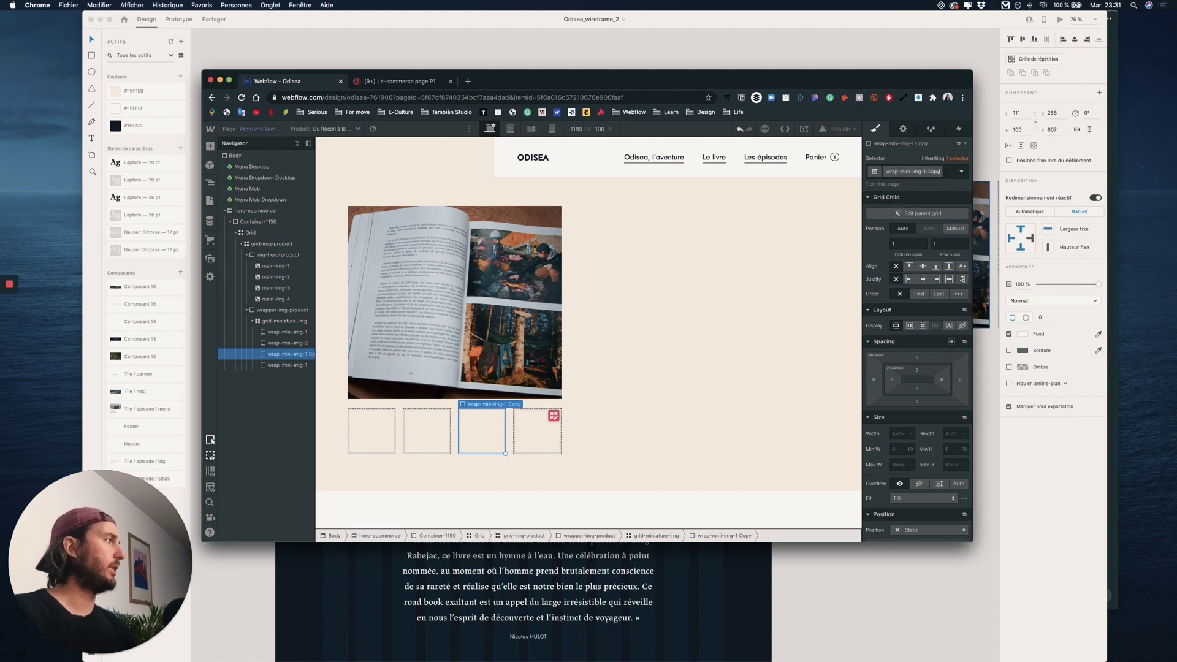
pyautogui.press('BackSpace')
pyautogui.press('BackSpace')
pyautogui.press('BackSpace')
pyautogui.press('BackSpace')
pyautogui.press('BackSpace')
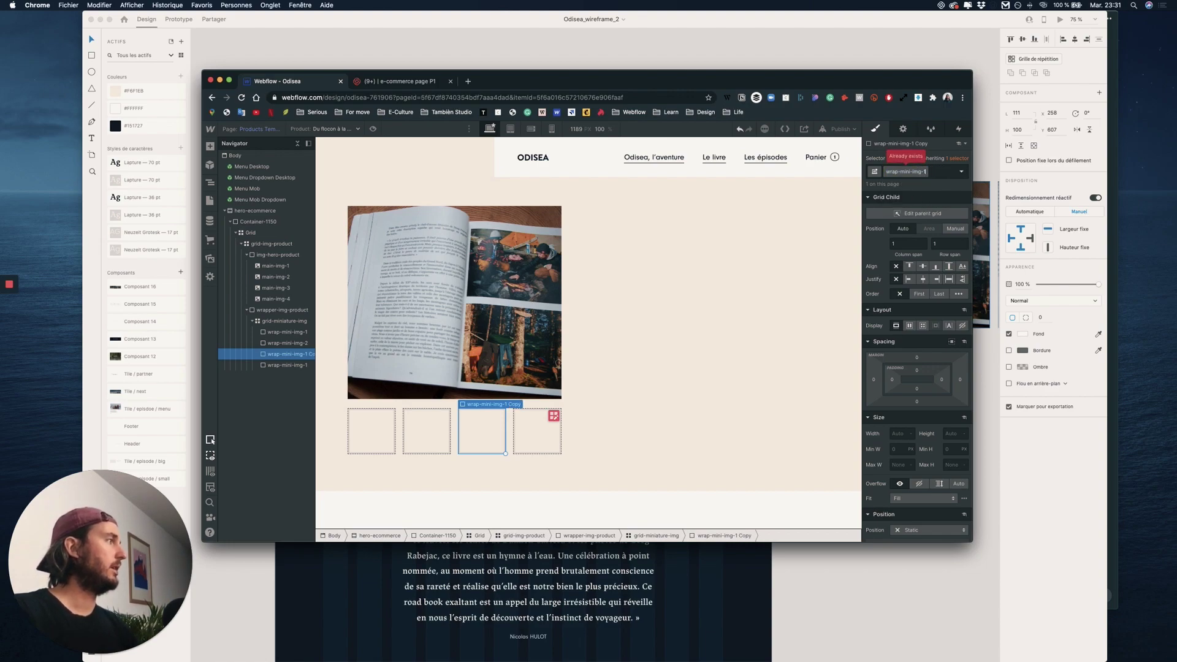
pyautogui.press('BackSpace')
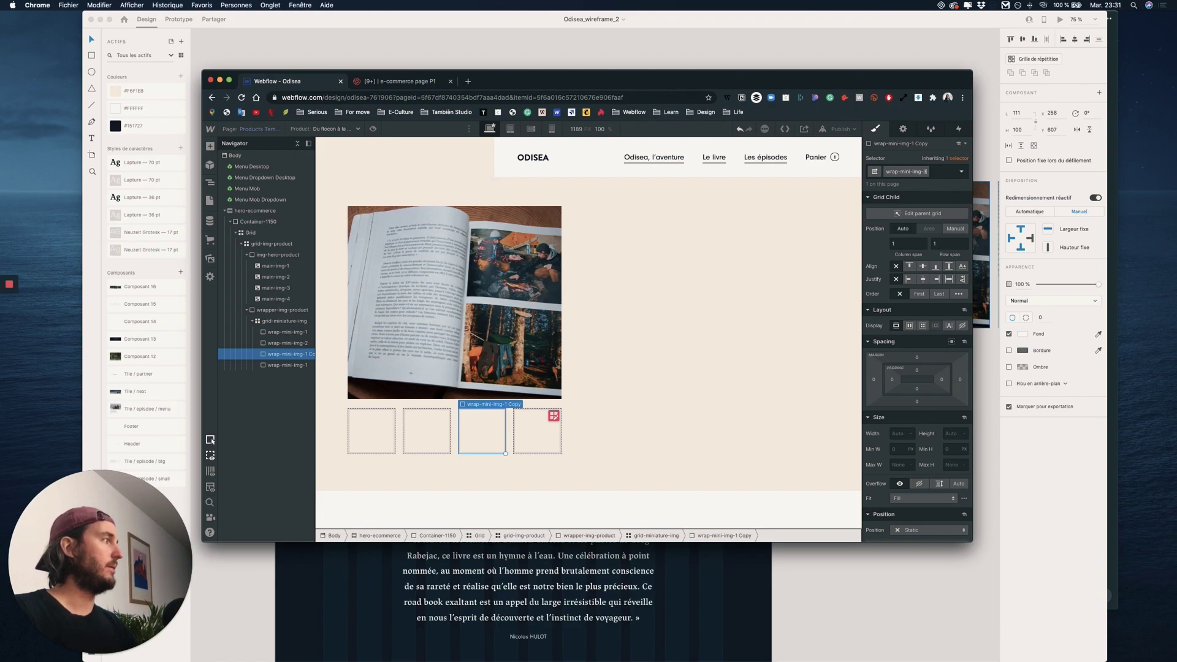
# Duplicate the class of the block in the fourth cell and name the copy wrap-mini-img-4
pyautogui.click(529, 440)
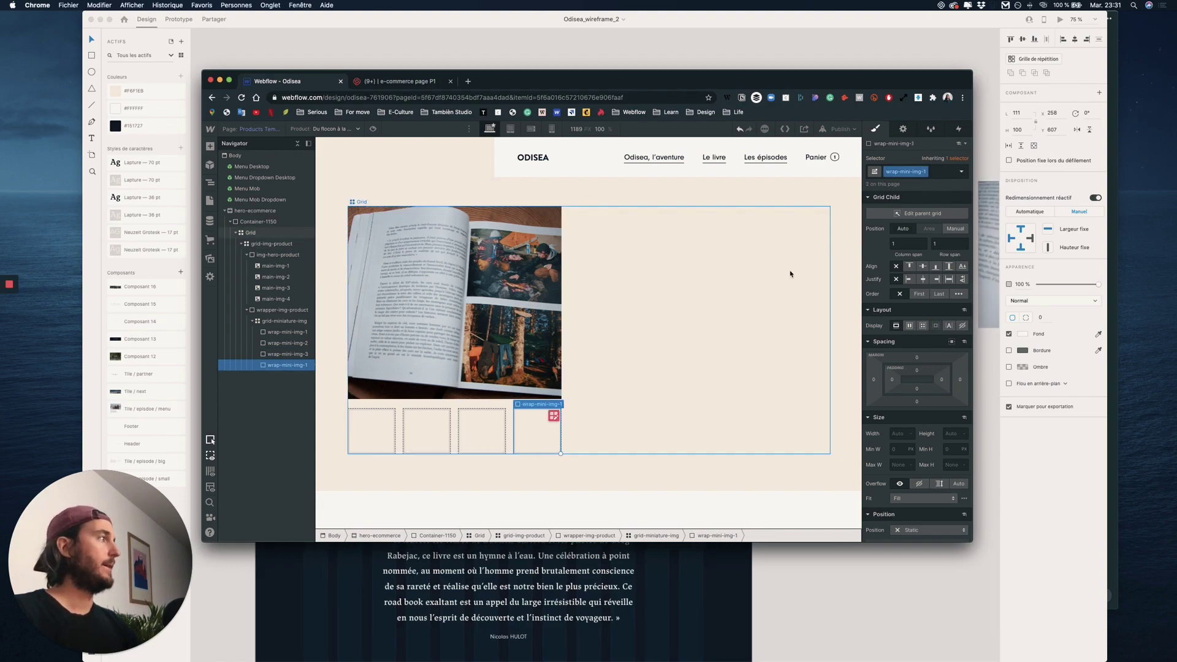
pyautogui.click(925, 172)
pyautogui.click(922, 198)
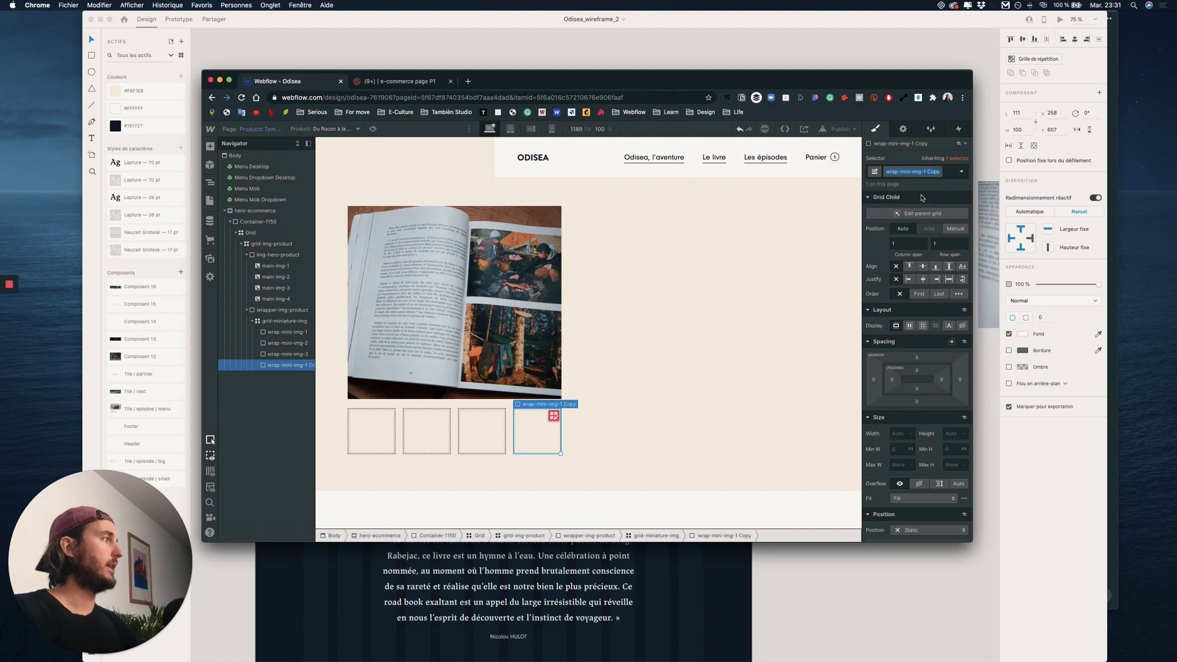
pyautogui.press('BackSpace')
pyautogui.press('BackSpace')
pyautogui.press('BackSpace')
pyautogui.press('BackSpace')
pyautogui.press('BackSpace')
pyautogui.press('BackSpace')
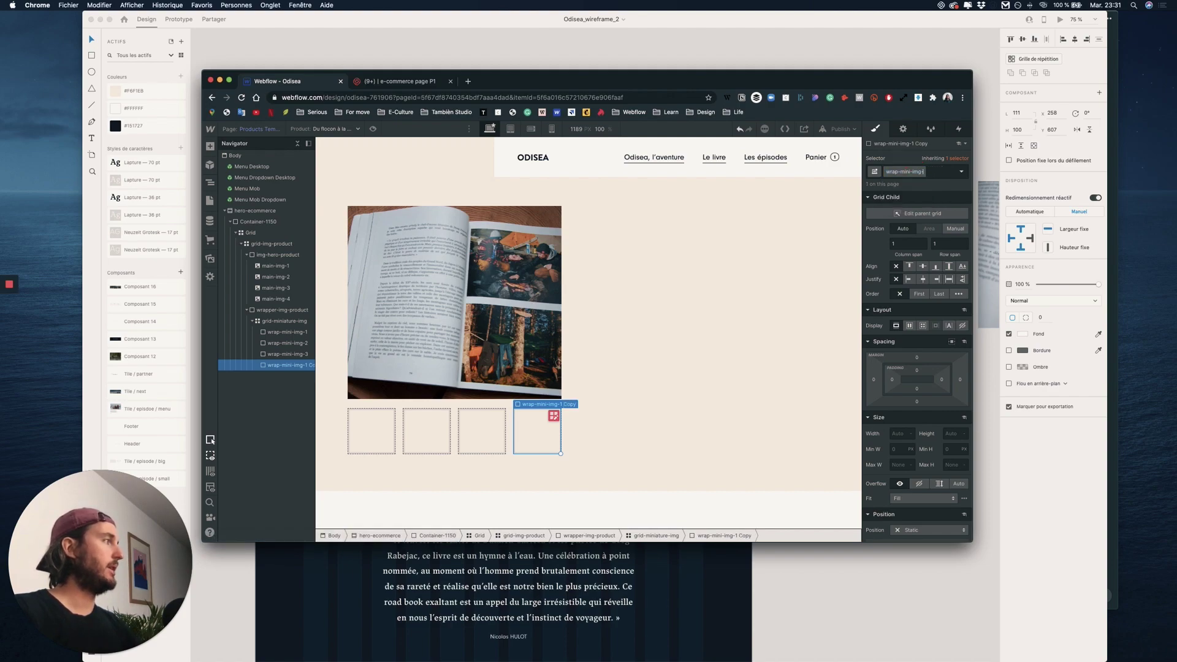
pyautogui.write('4')
pyautogui.press('Return')
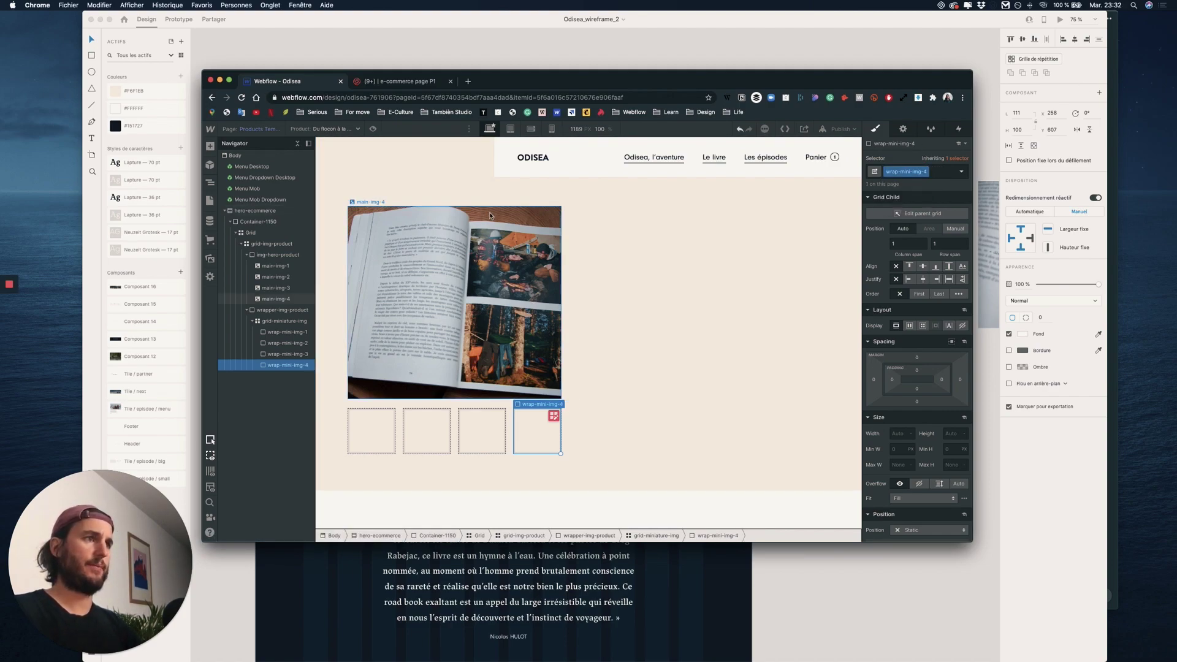
# Copy main-img-1 through main-img-4 from the hero block into the matching wrap-mini-img blocks 1 to 4
pyautogui.click(263, 266)
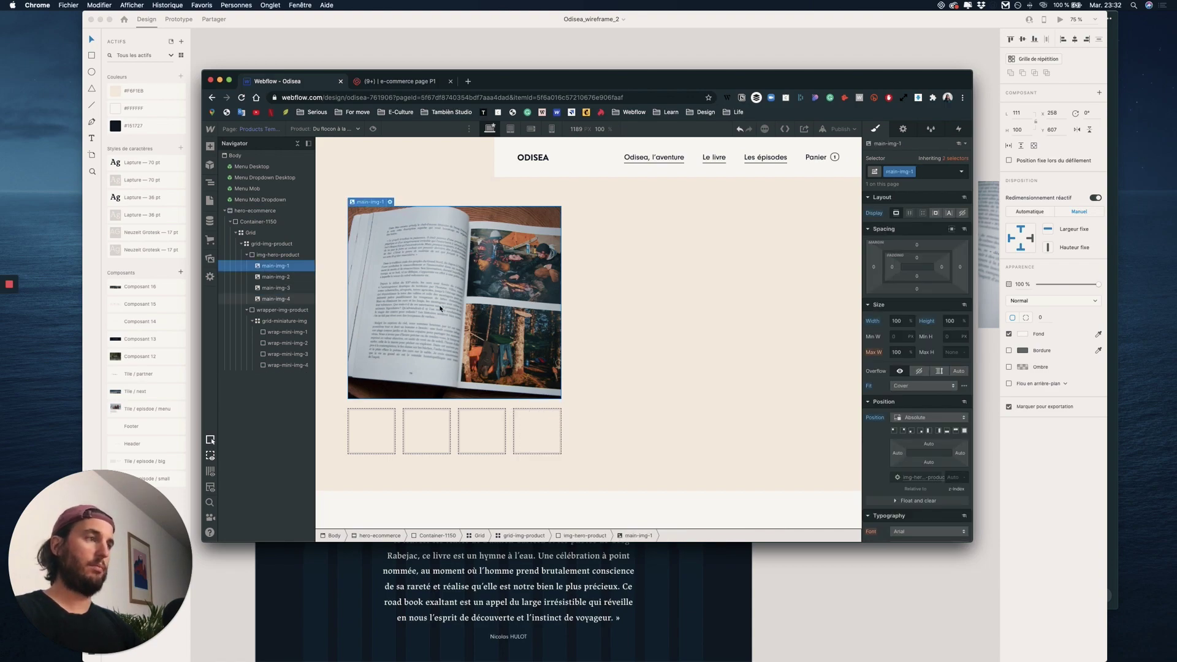
pyautogui.click(381, 422)
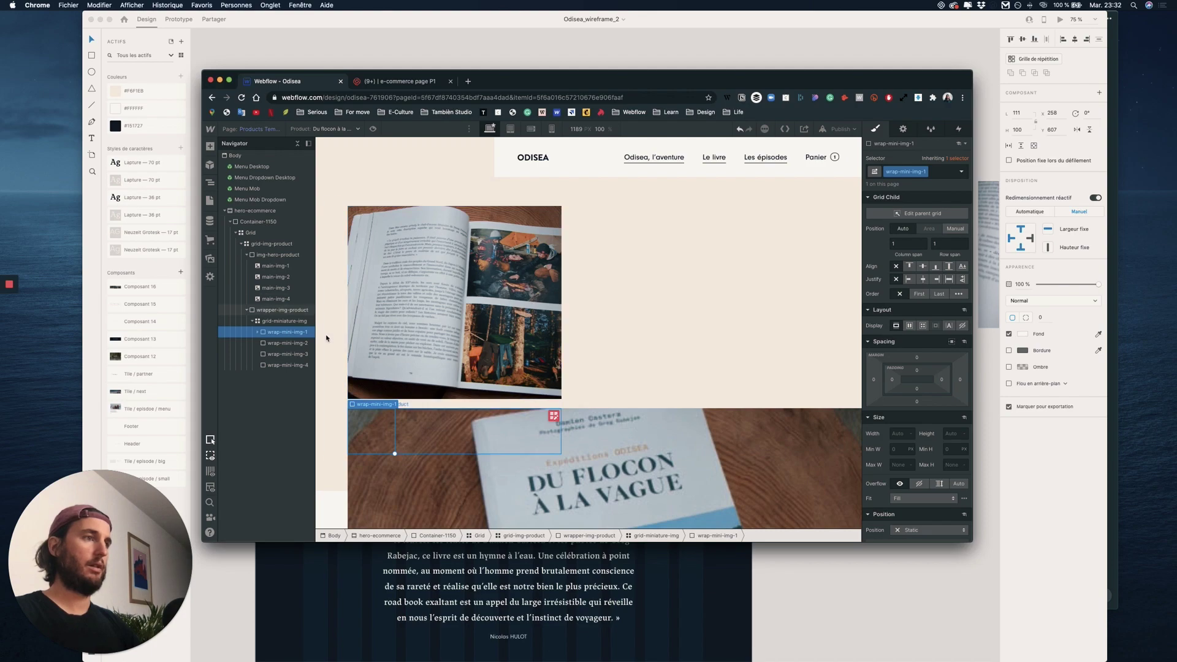
pyautogui.click(272, 277)
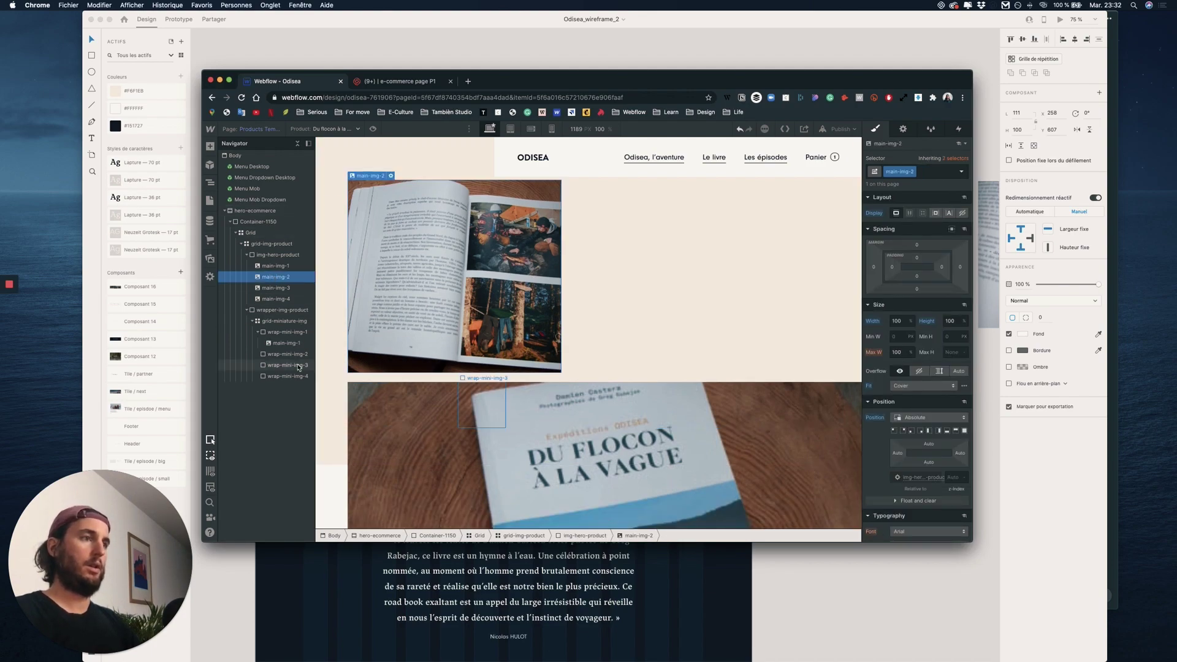
pyautogui.click(287, 355)
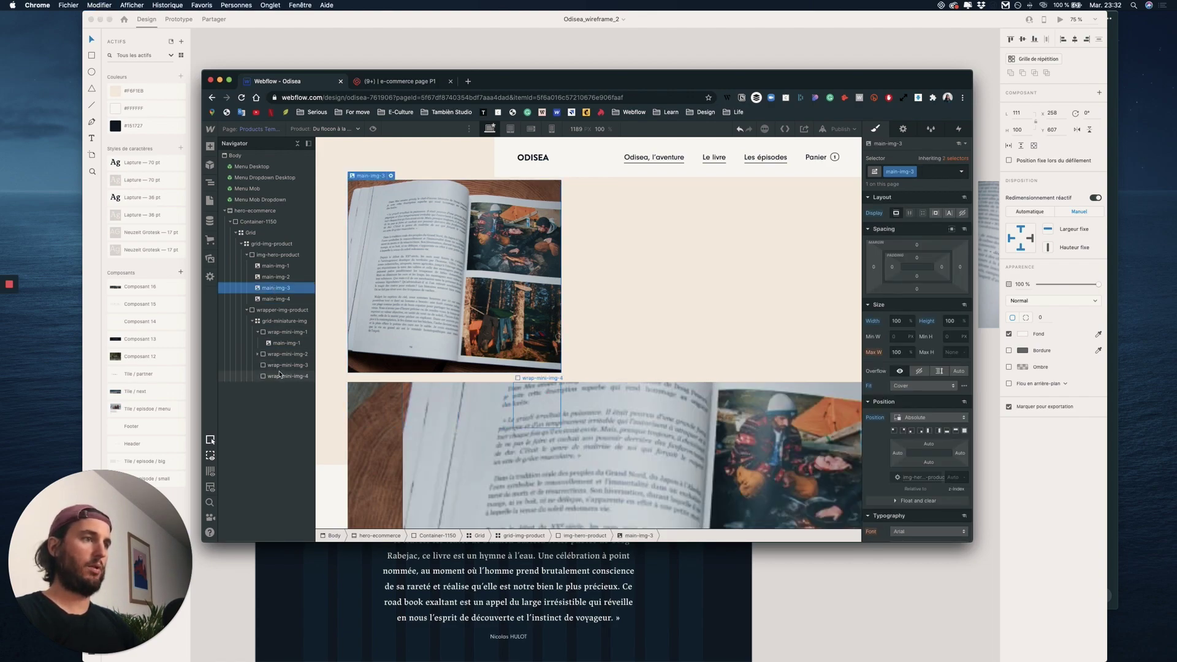
pyautogui.click(286, 375)
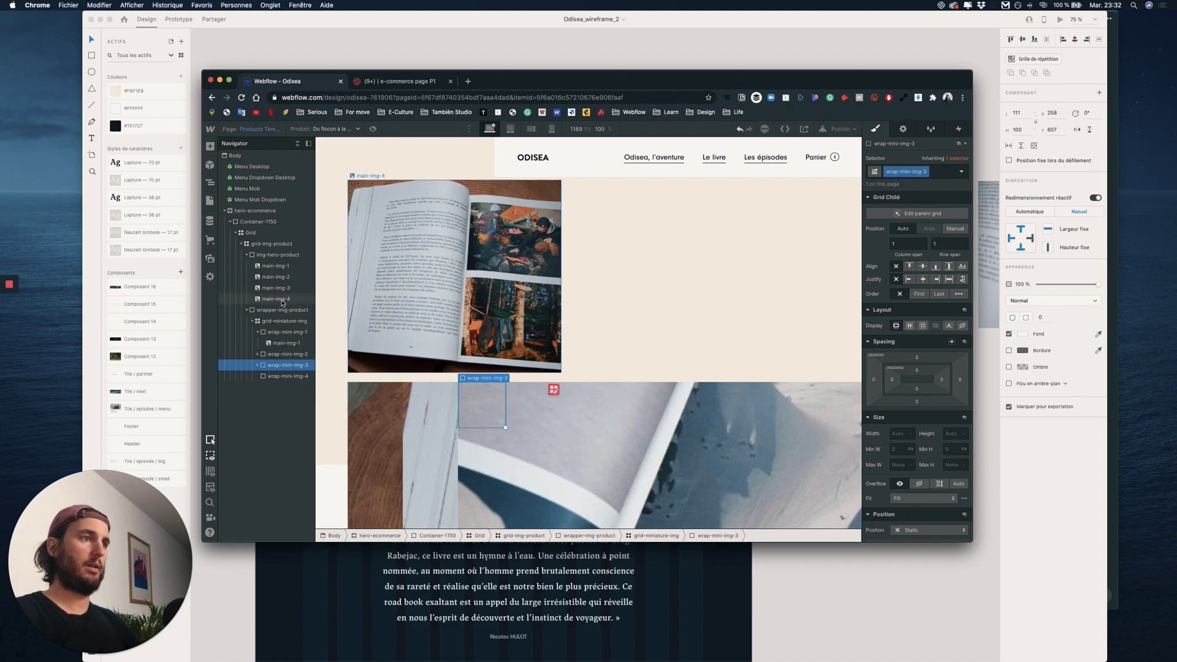
pyautogui.click(278, 299)
pyautogui.click(293, 376)
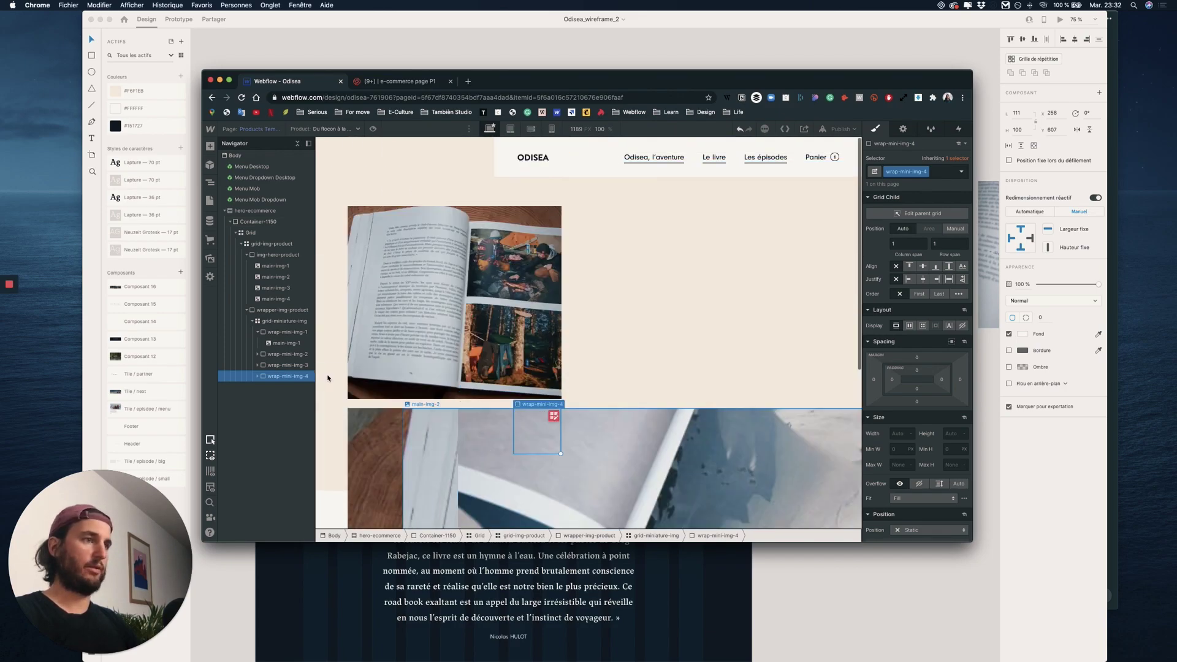
# Add a new combo class no-absolute to the main-img-1 copy inside wrap-mini-img-1
pyautogui.click(277, 336)
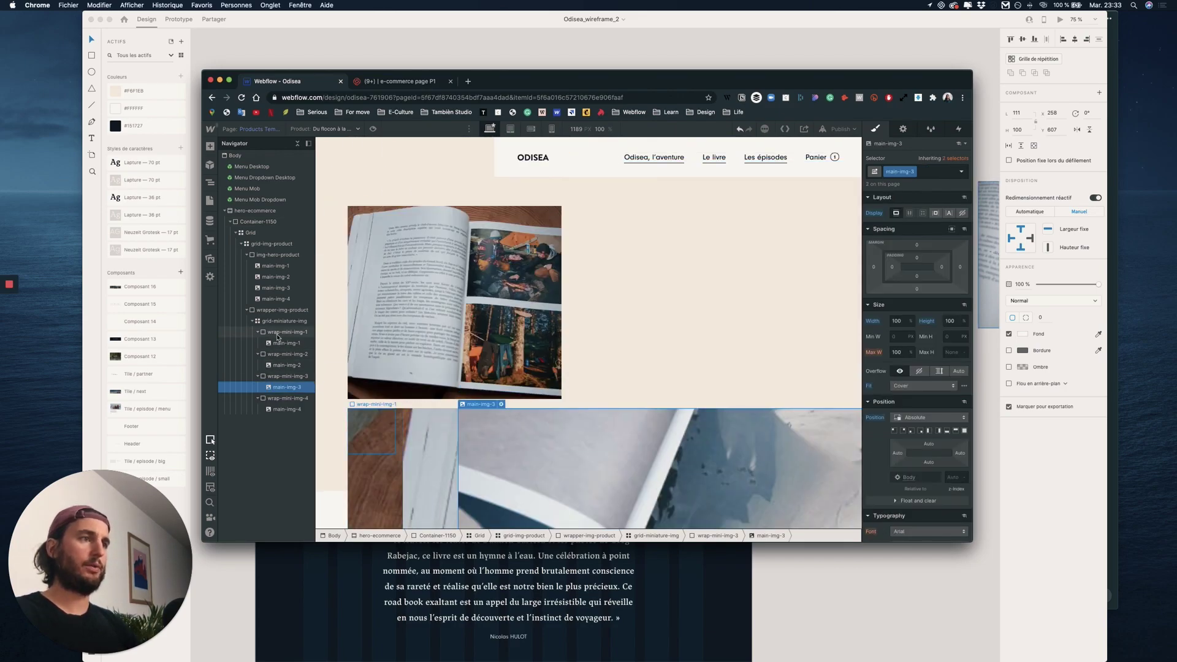
pyautogui.click(277, 343)
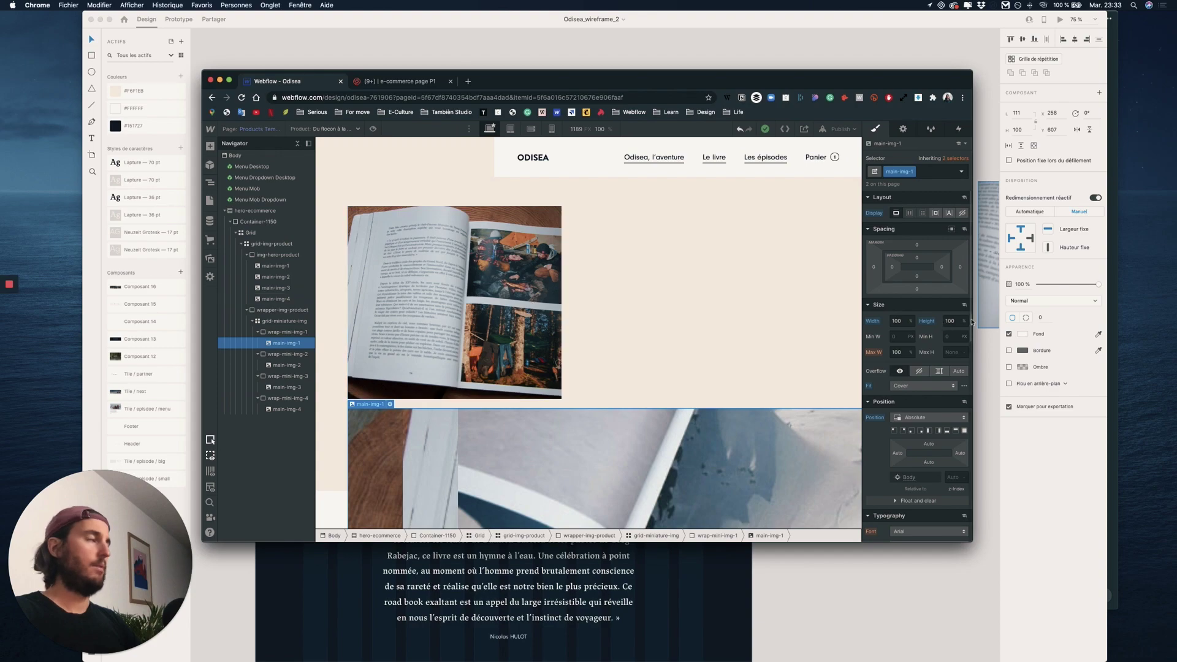
pyautogui.click(930, 172)
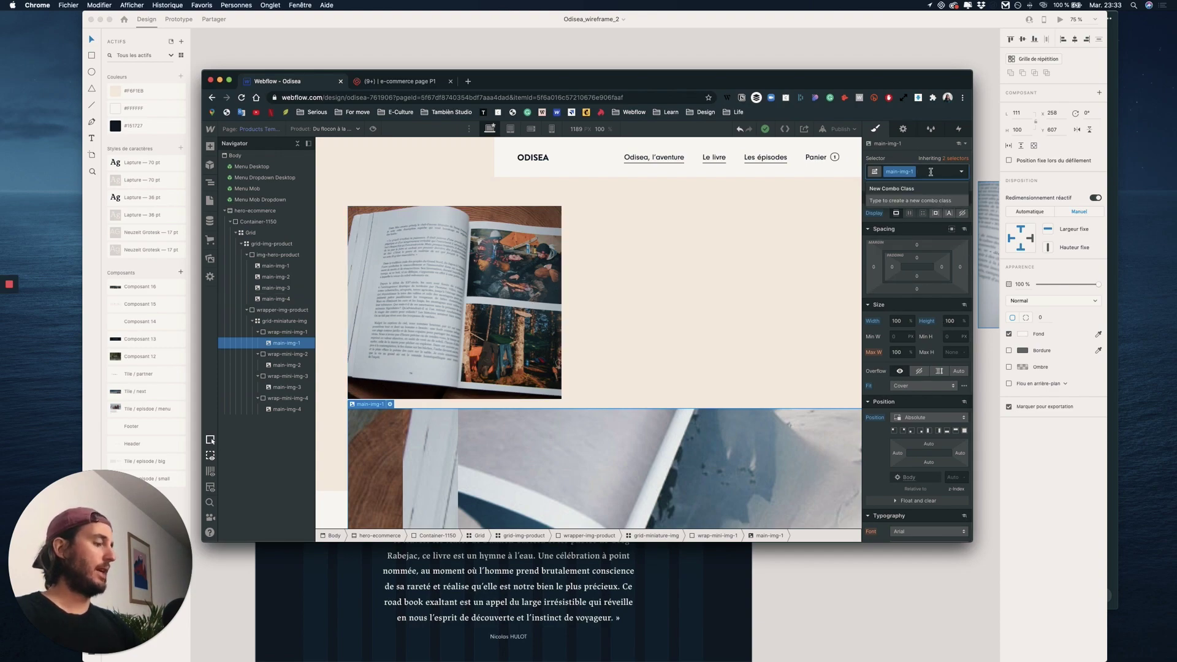
pyautogui.write('no-absolute')
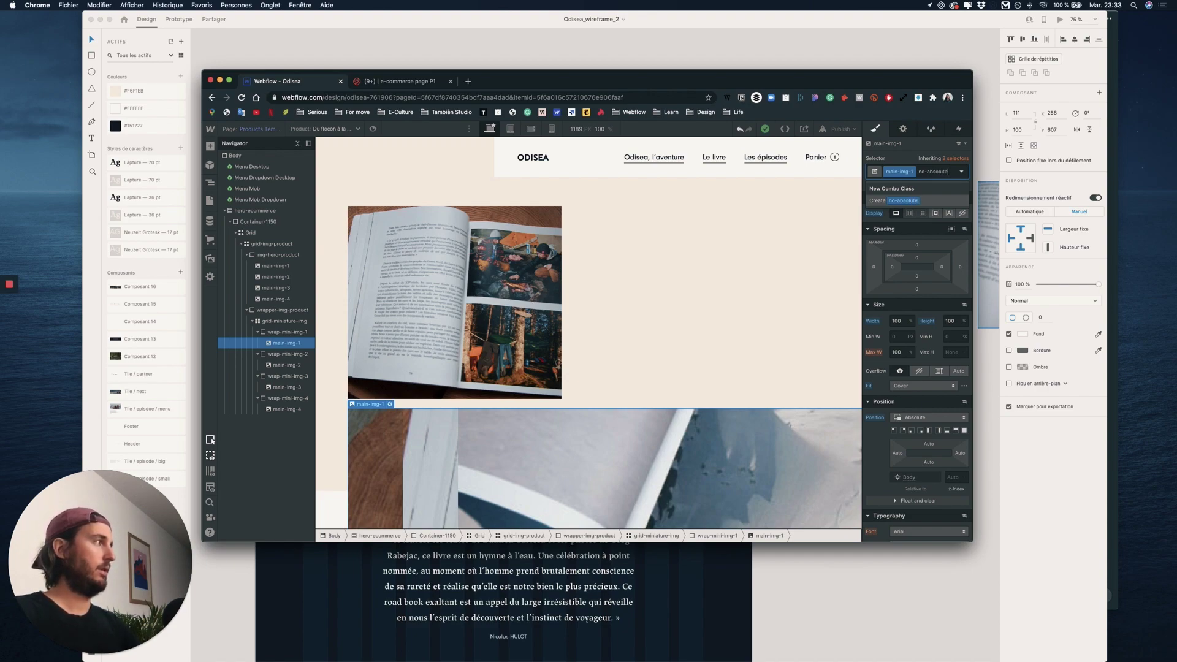
pyautogui.press('Return')
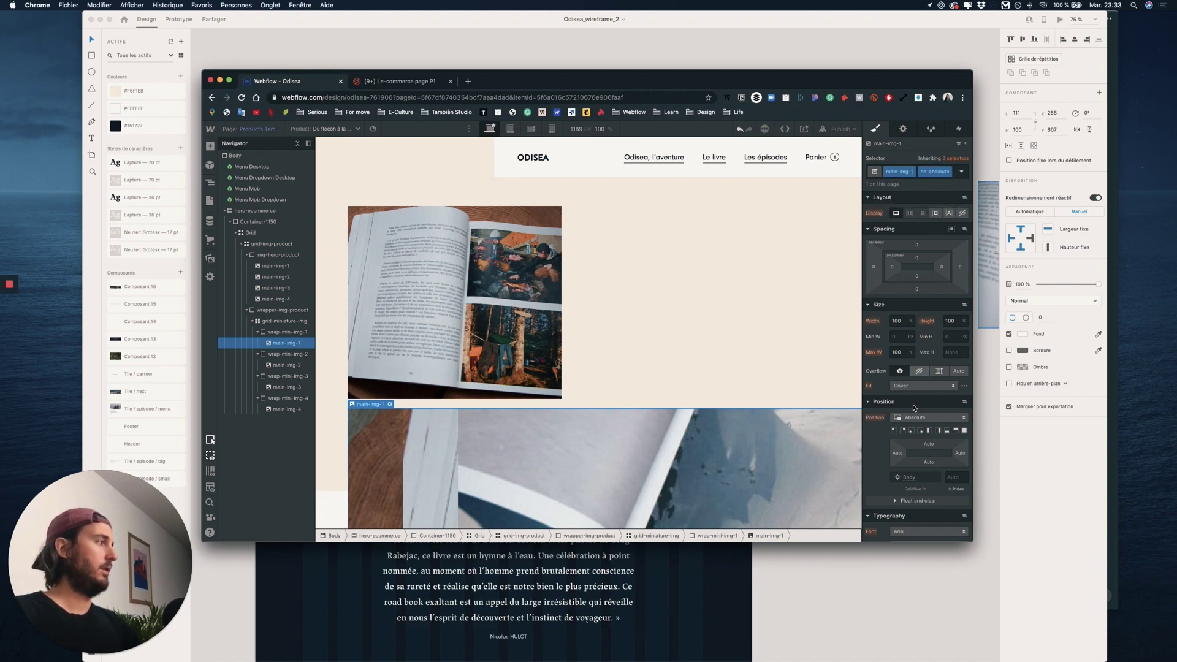
# Set the position of the main-img-1 copy in wrap-mini-img-1 to Static and rename its no-absolute combo class to static
pyautogui.click(928, 418)
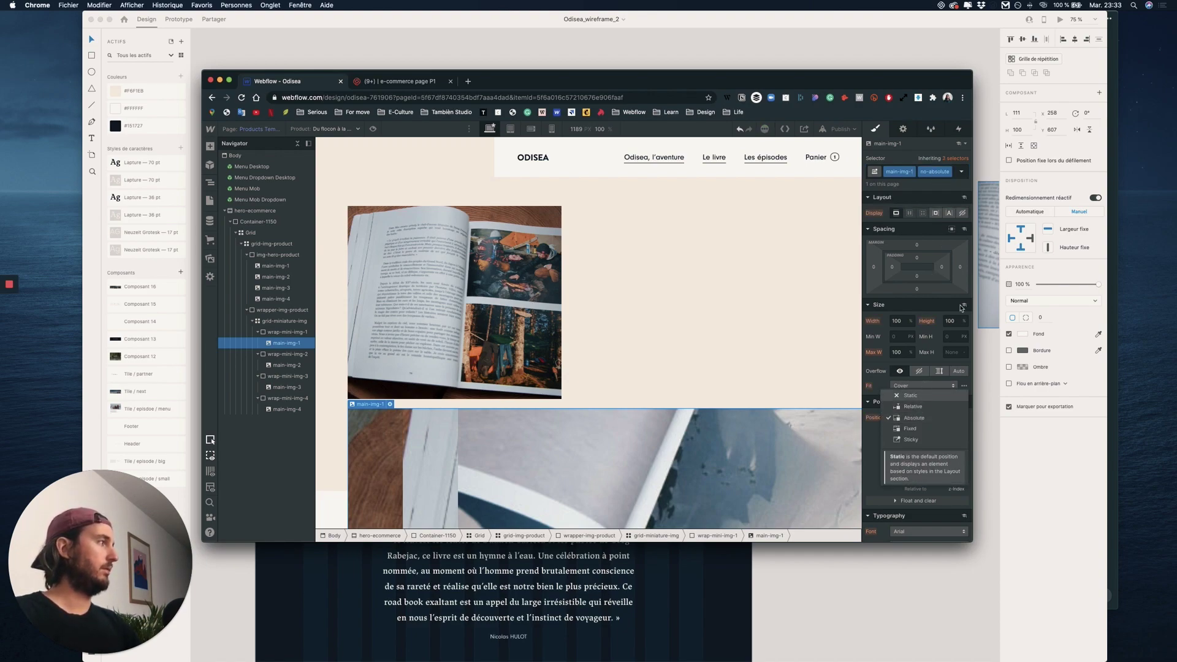
pyautogui.click(919, 396)
pyautogui.doubleClick(932, 176)
pyautogui.write('st')
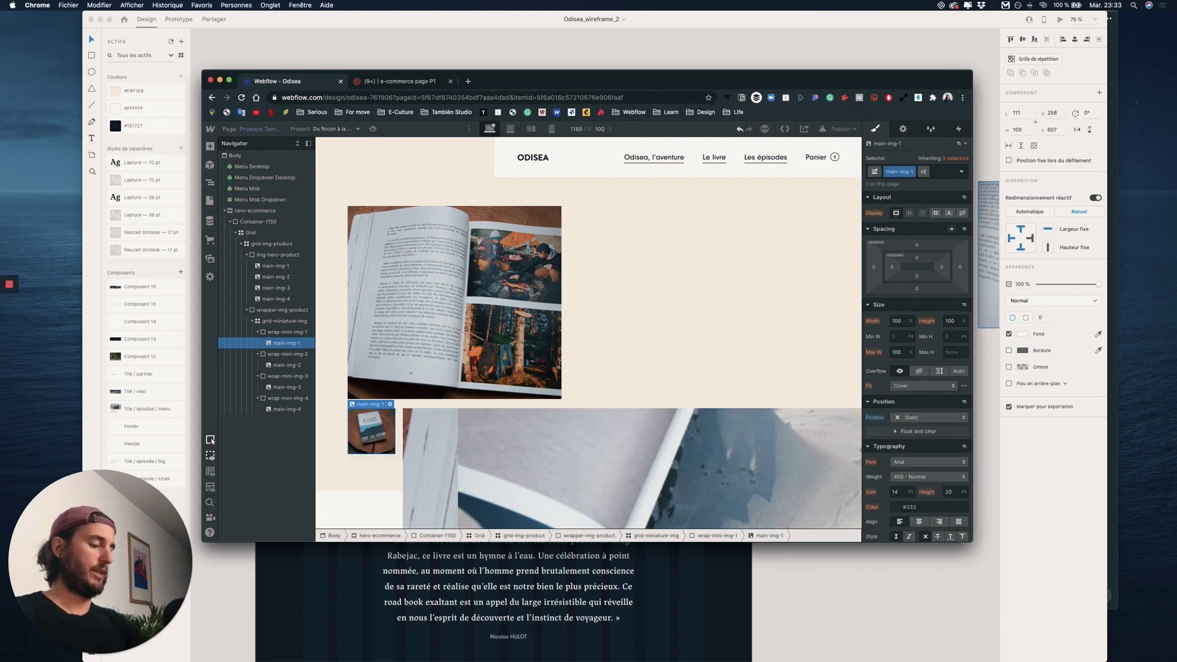
pyautogui.write('atic')
pyautogui.press('Return')
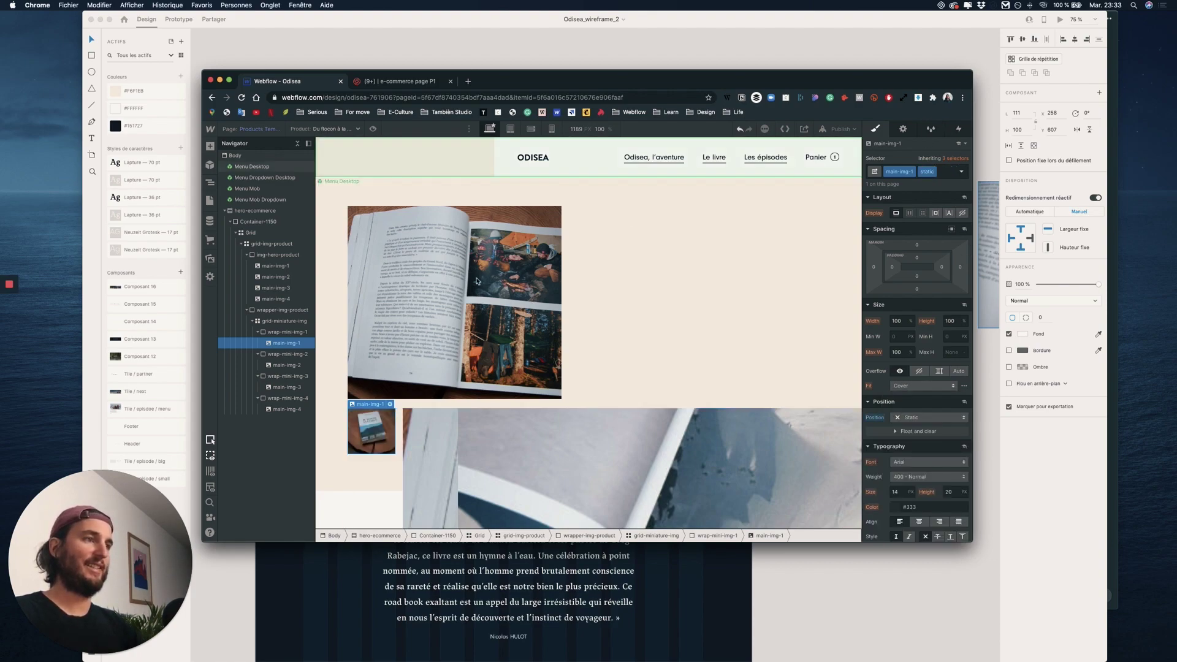
# Add a combo class static to the main-img-2 copy in wrap-mini-img-2 and set its position to Static
pyautogui.click(288, 365)
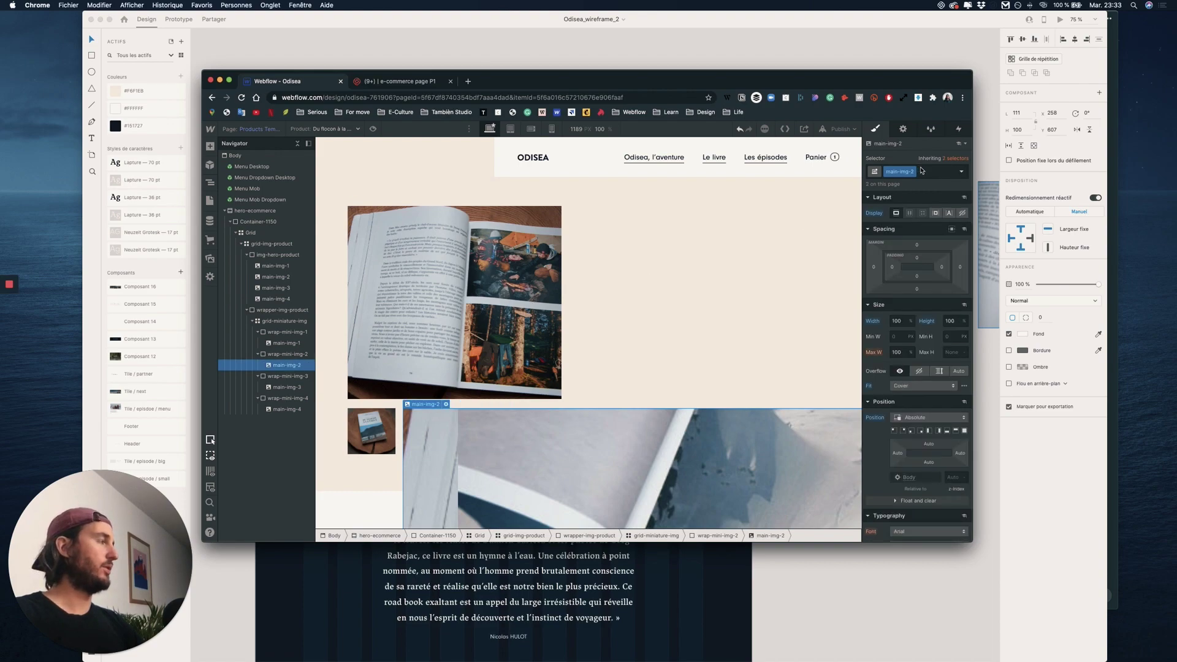
pyautogui.click(931, 172)
pyautogui.write('stat')
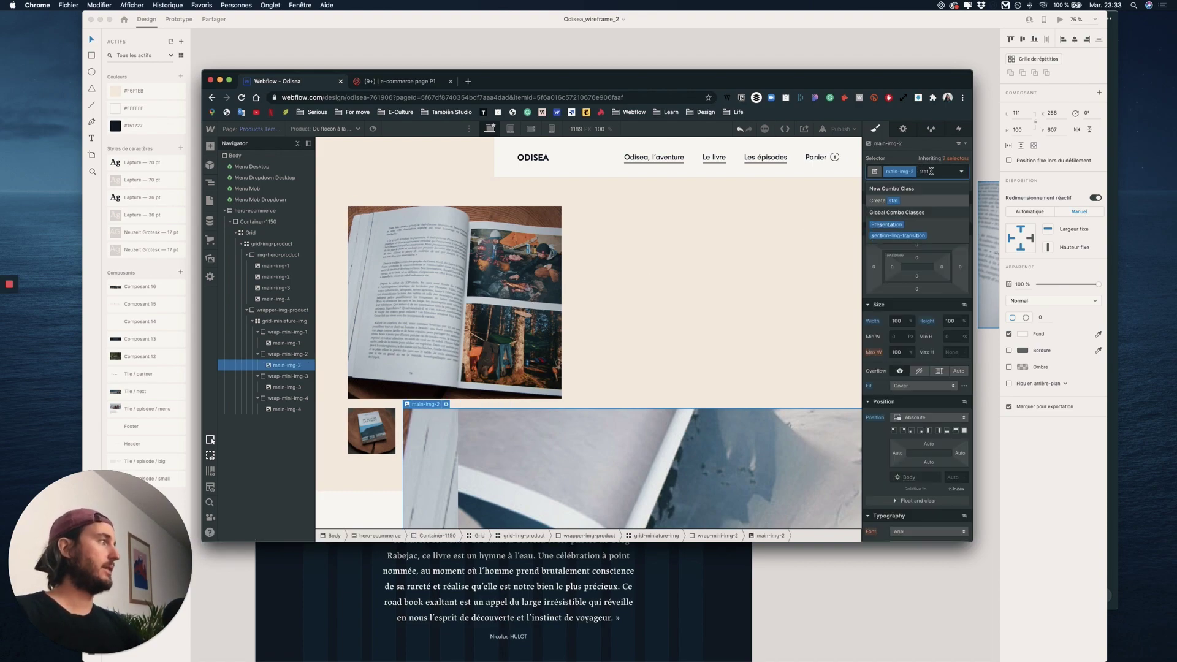
pyautogui.write('ic')
pyautogui.press('Return')
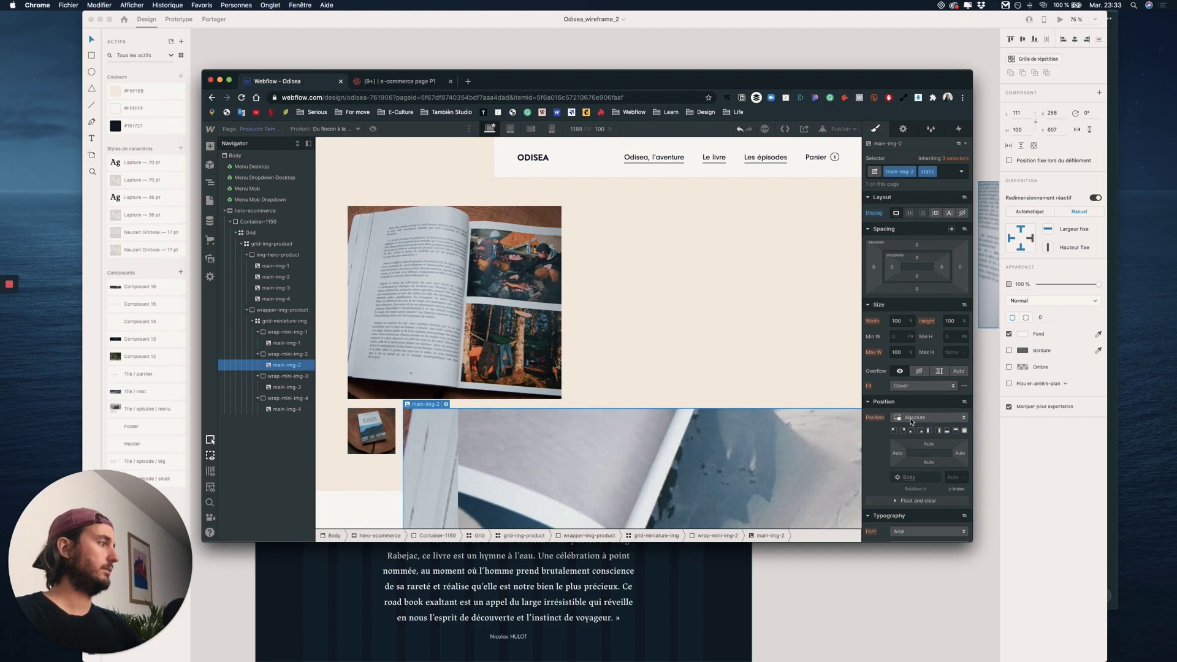
pyautogui.click(915, 417)
pyautogui.click(911, 395)
# Add a combo class static to the main-img-3 copy in wrap-mini-img-3 and set its position to Static
pyautogui.click(521, 441)
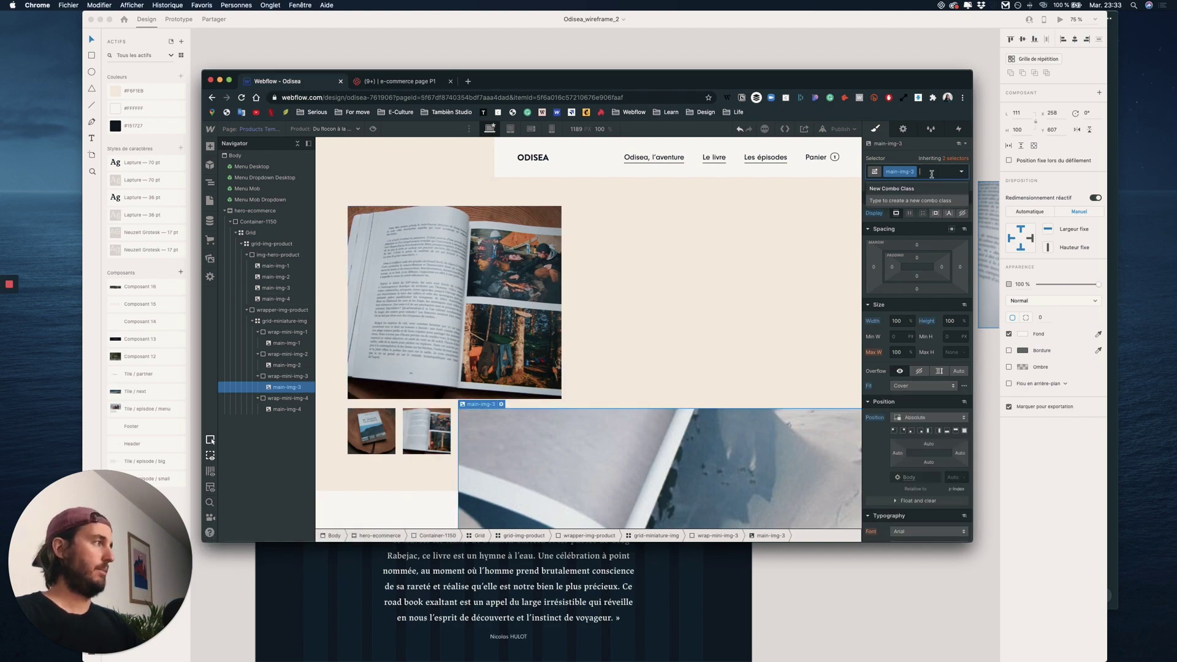
pyautogui.click(940, 172)
pyautogui.write('static')
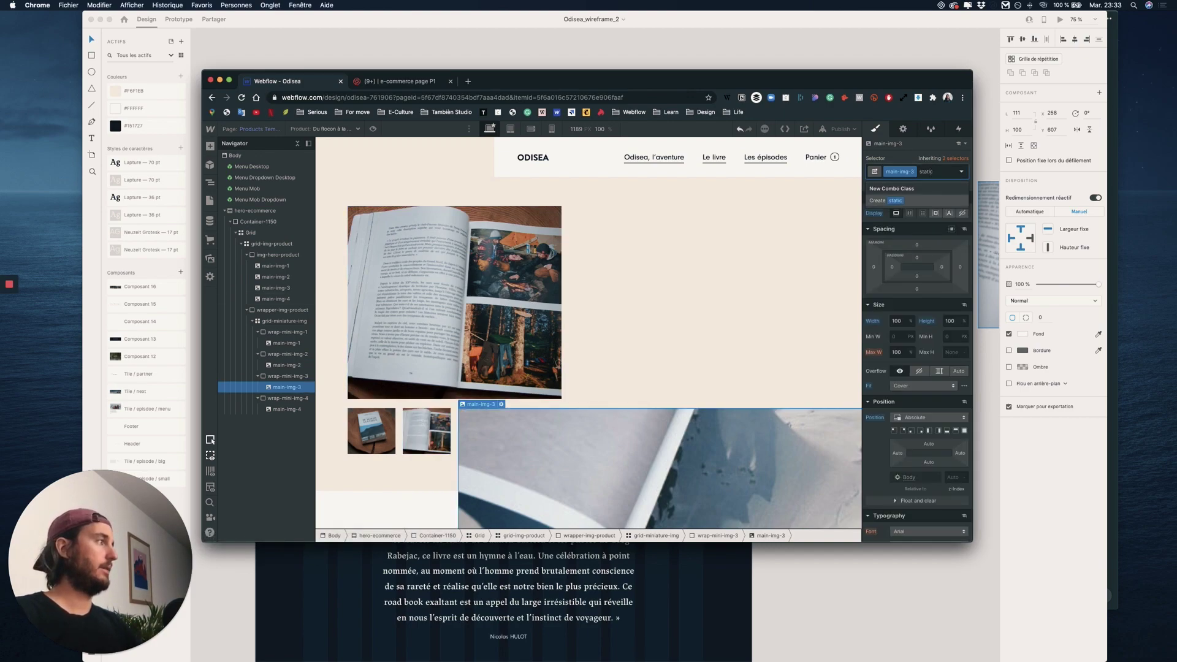
pyautogui.press('Return')
pyautogui.click(928, 418)
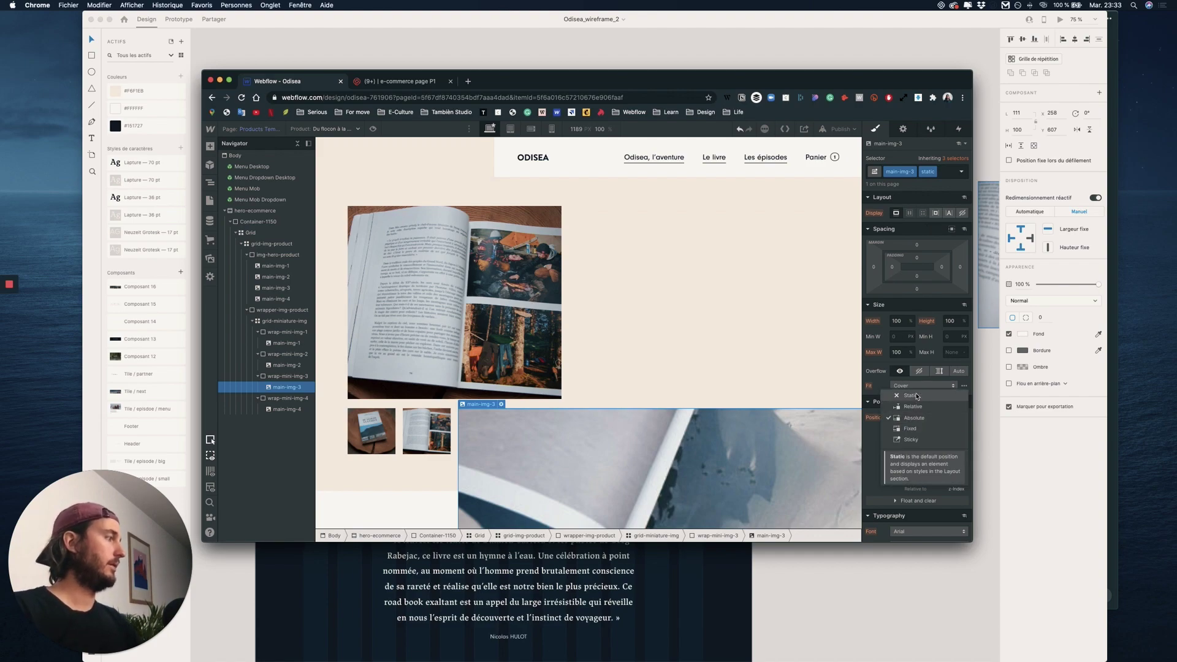
pyautogui.click(910, 395)
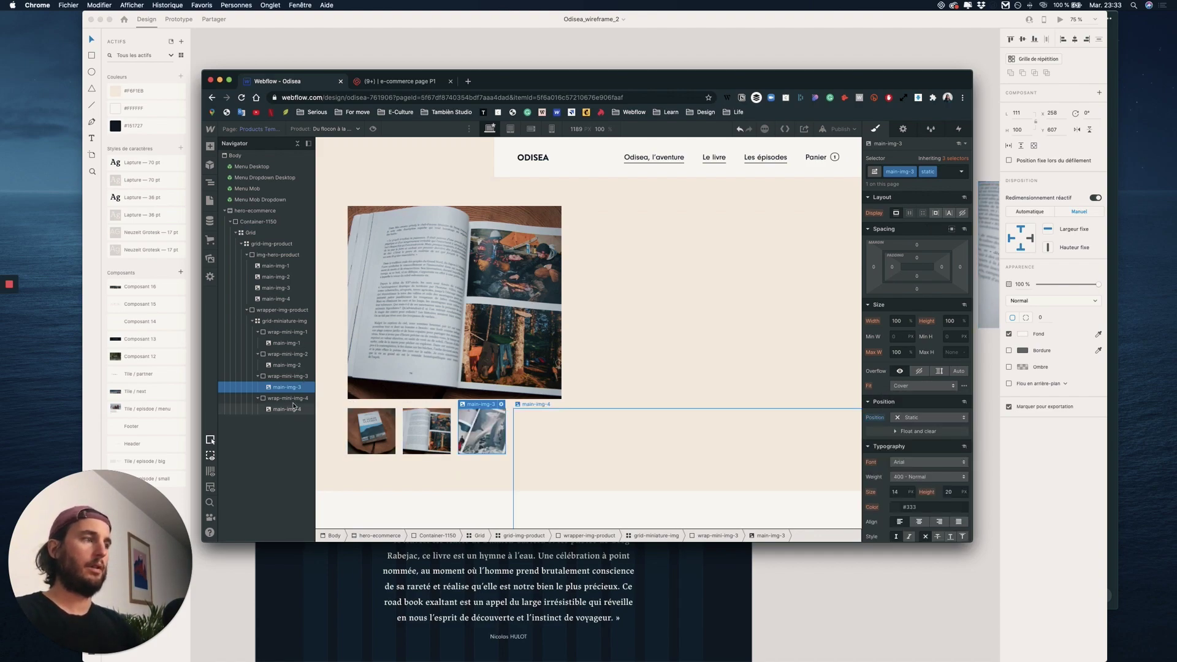
# Add a combo class static to the main-img-4 copy in wrap-mini-img-4 and set its position to Static
pyautogui.click(288, 408)
pyautogui.click(920, 417)
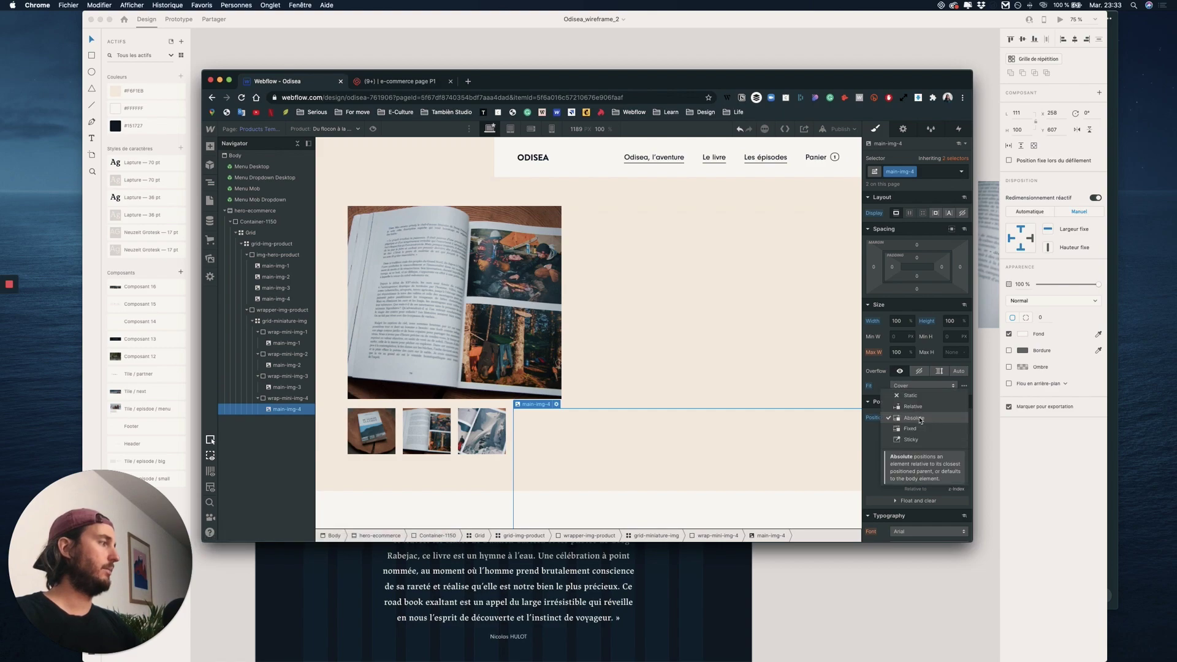
pyautogui.click(936, 171)
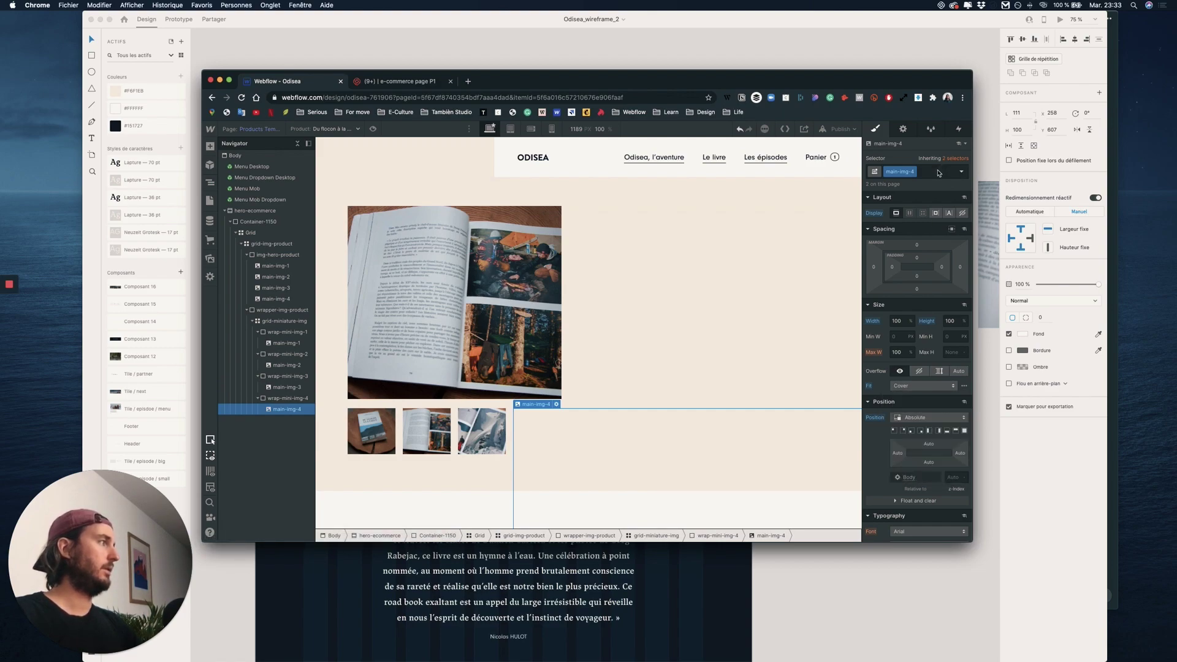
pyautogui.click(937, 171)
pyautogui.write('static')
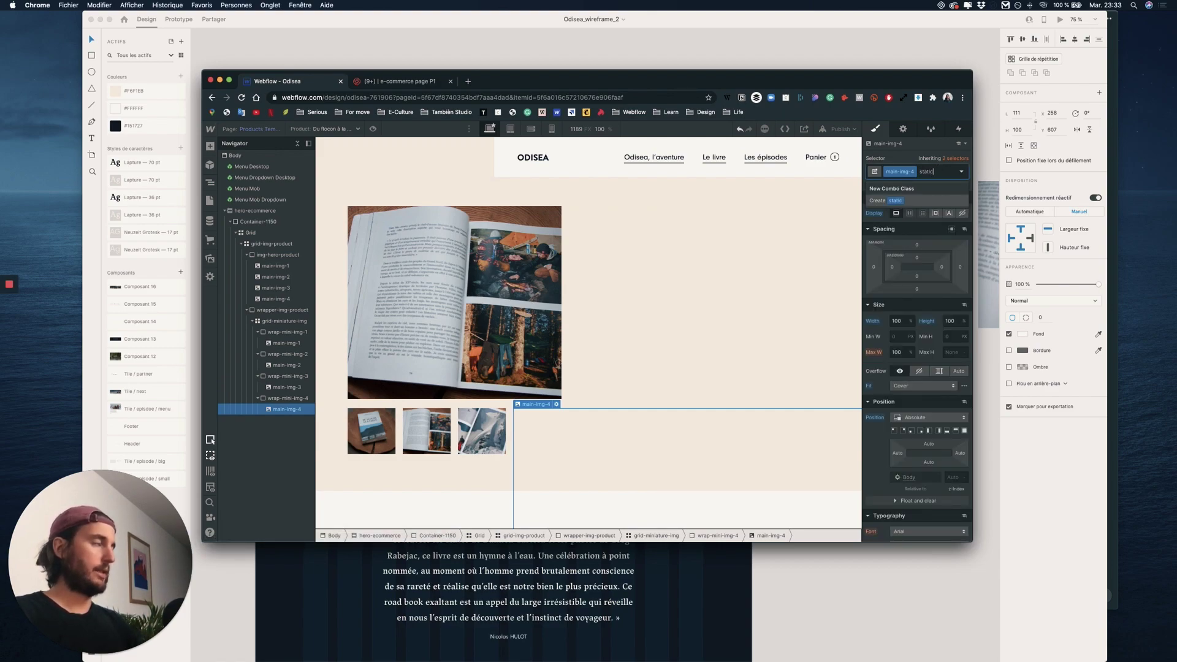
pyautogui.press('Return')
pyautogui.click(914, 418)
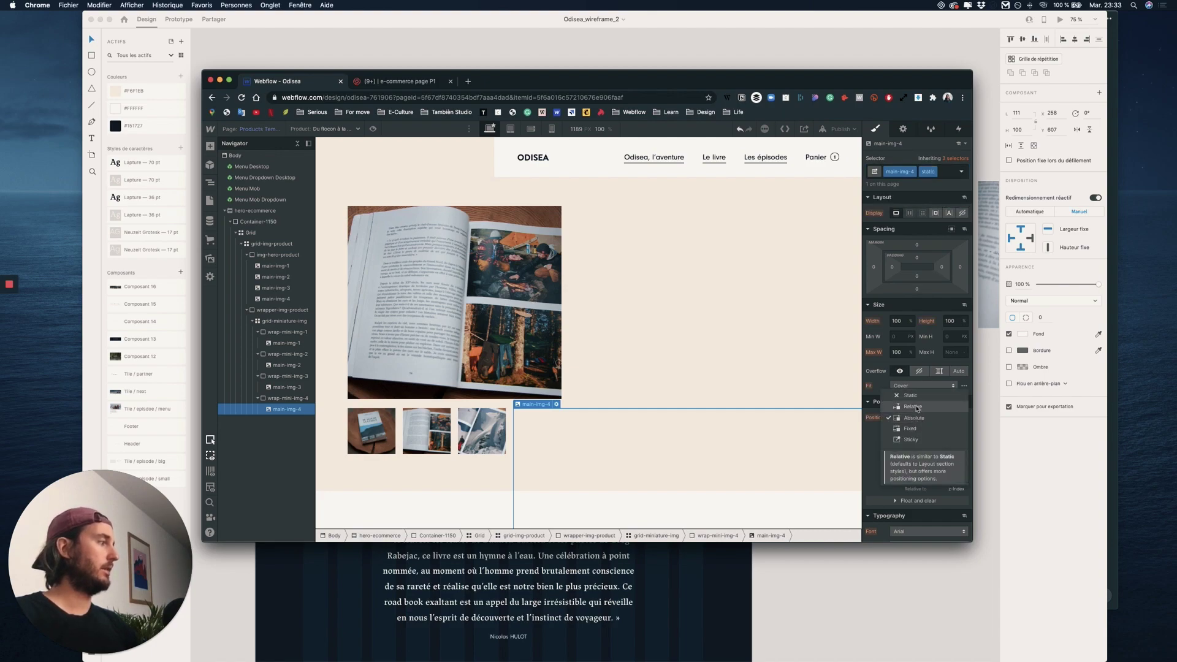
pyautogui.click(913, 396)
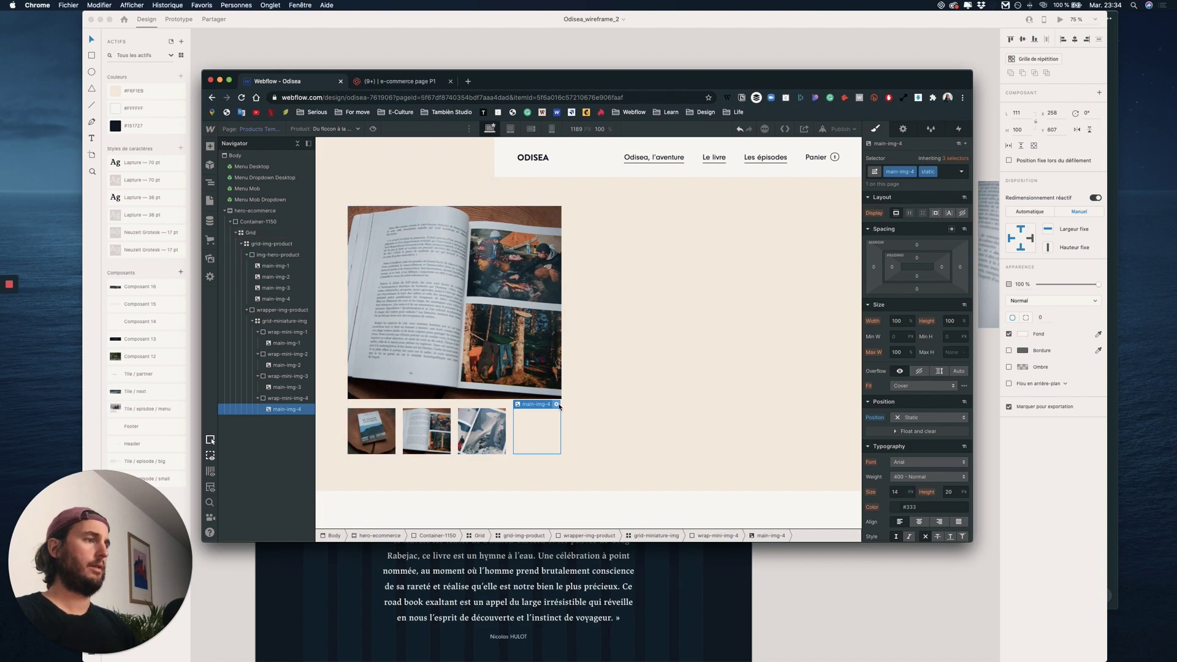
# Try to replace the image of the main-img-4 copy in wrap-mini-img-4 with another asset from the library
pyautogui.click(557, 404)
pyautogui.click(564, 258)
pyautogui.click(311, 384)
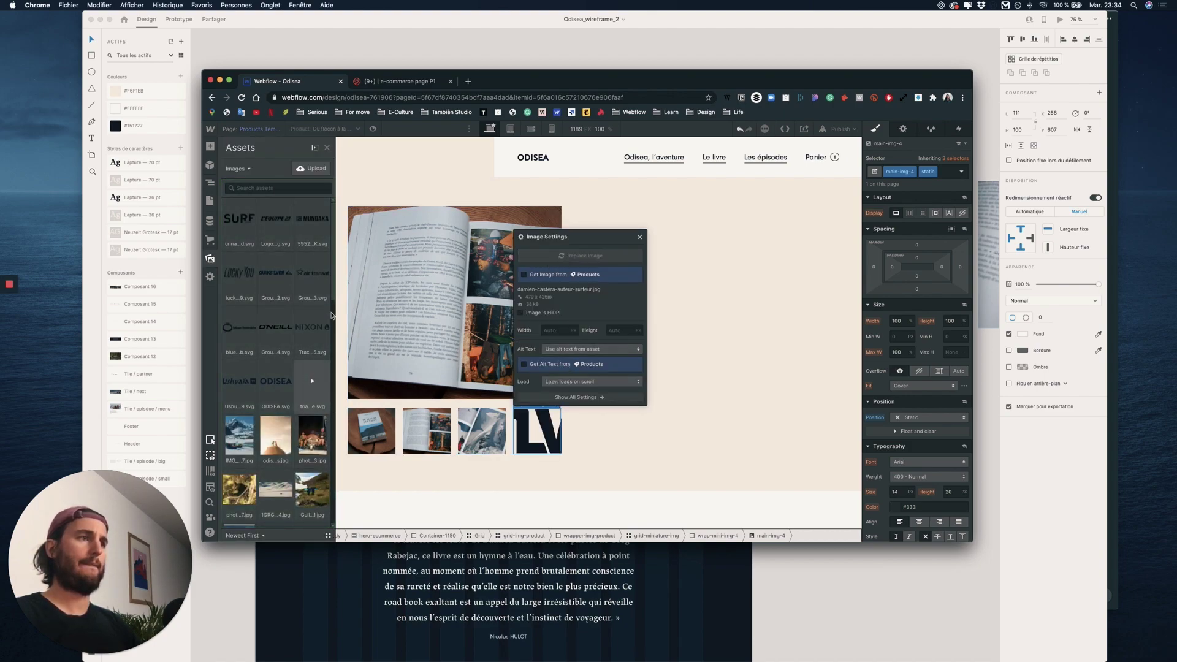
pyautogui.scroll(-10, 306, 306)
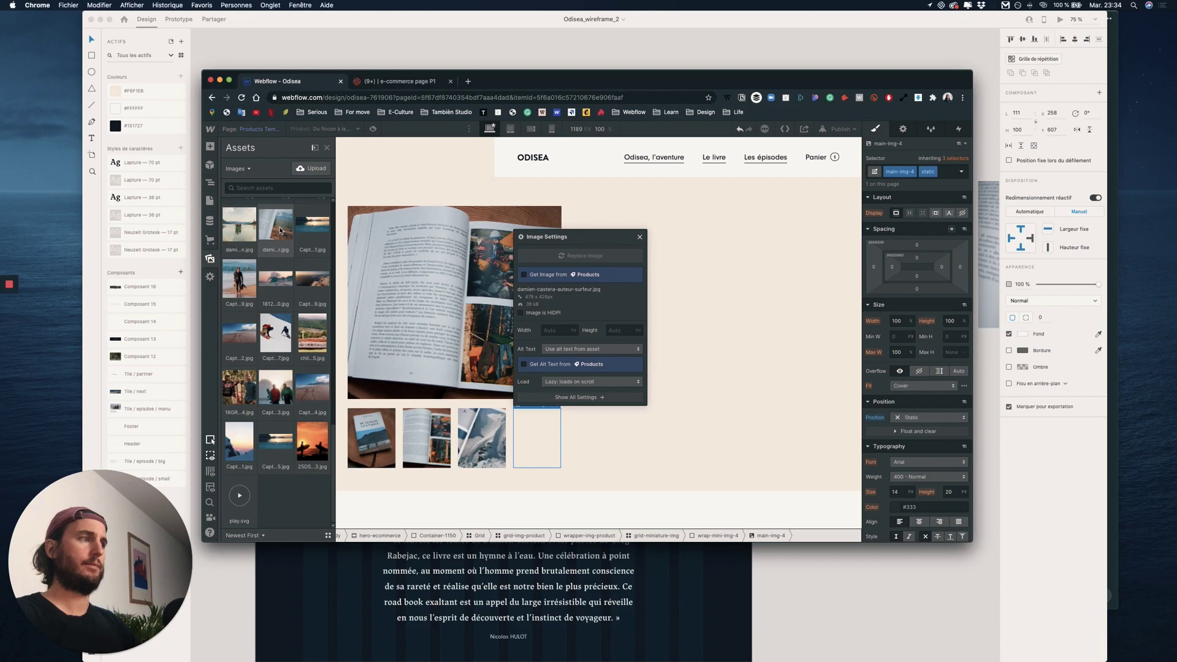
pyautogui.press('z')
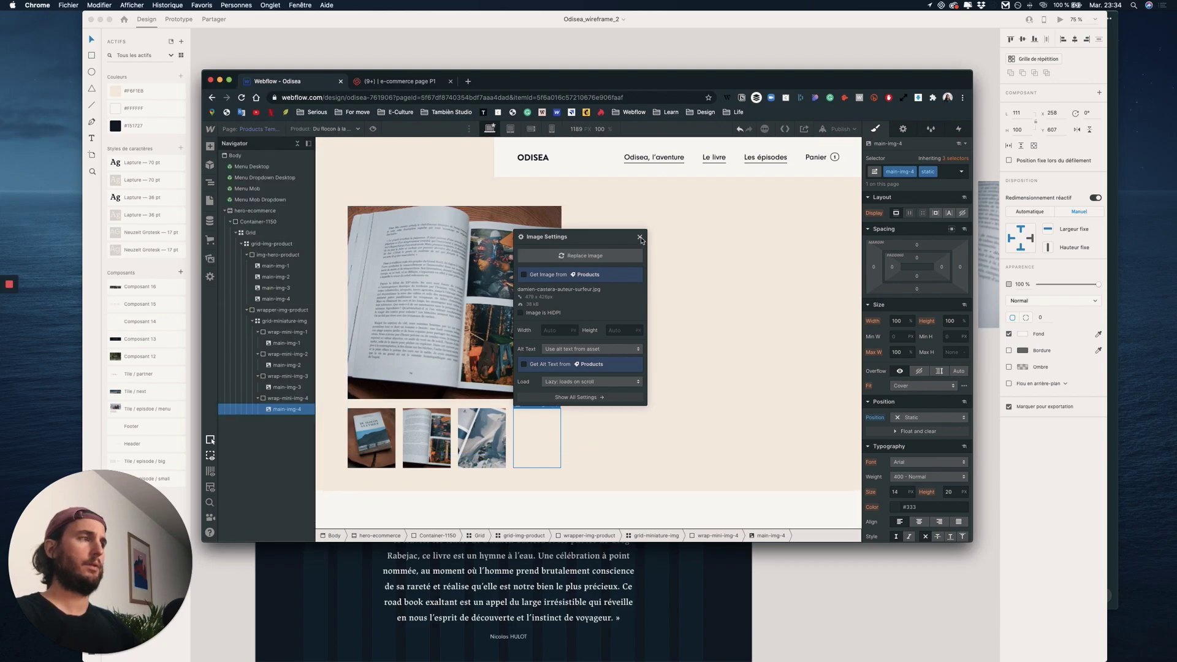
pyautogui.click(640, 237)
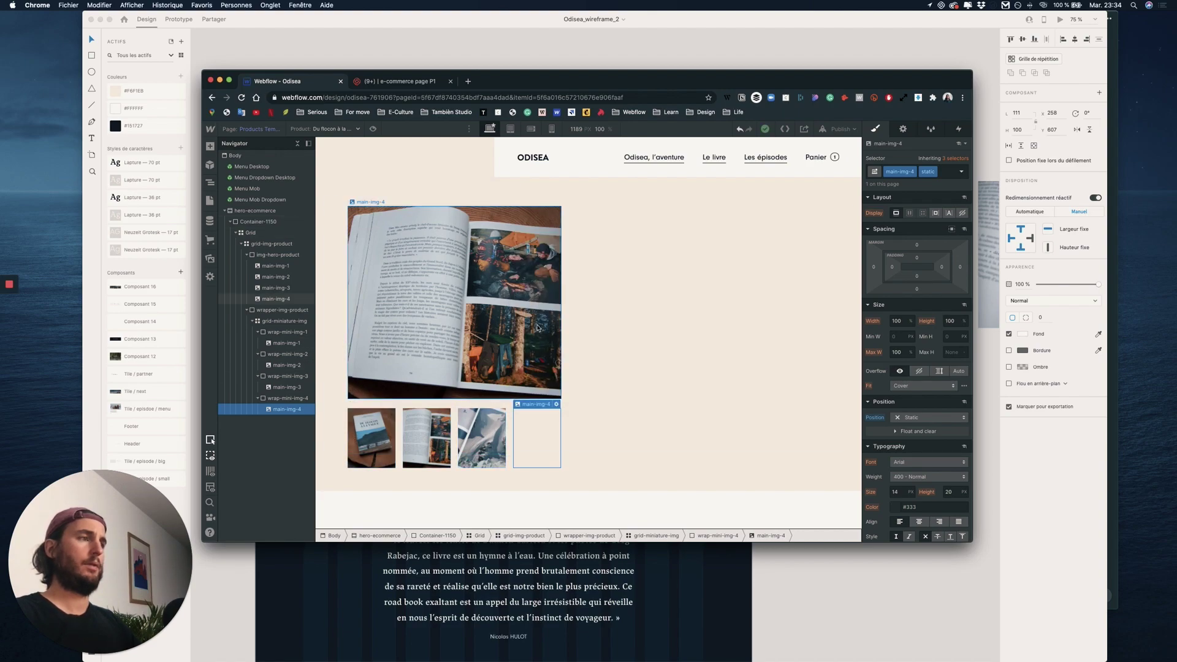
# Replace the main-img-4 picture in the fourth thumbnail and the hero block with the open-book photo showing a mountain forest
pyautogui.click(556, 404)
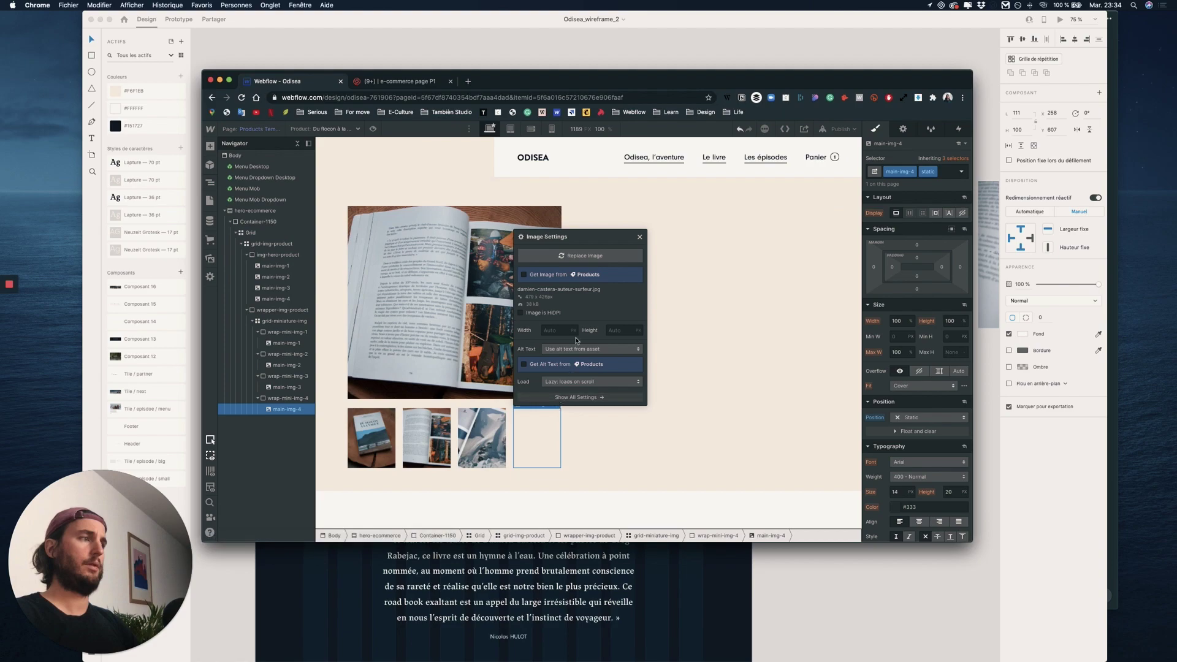
pyautogui.click(584, 256)
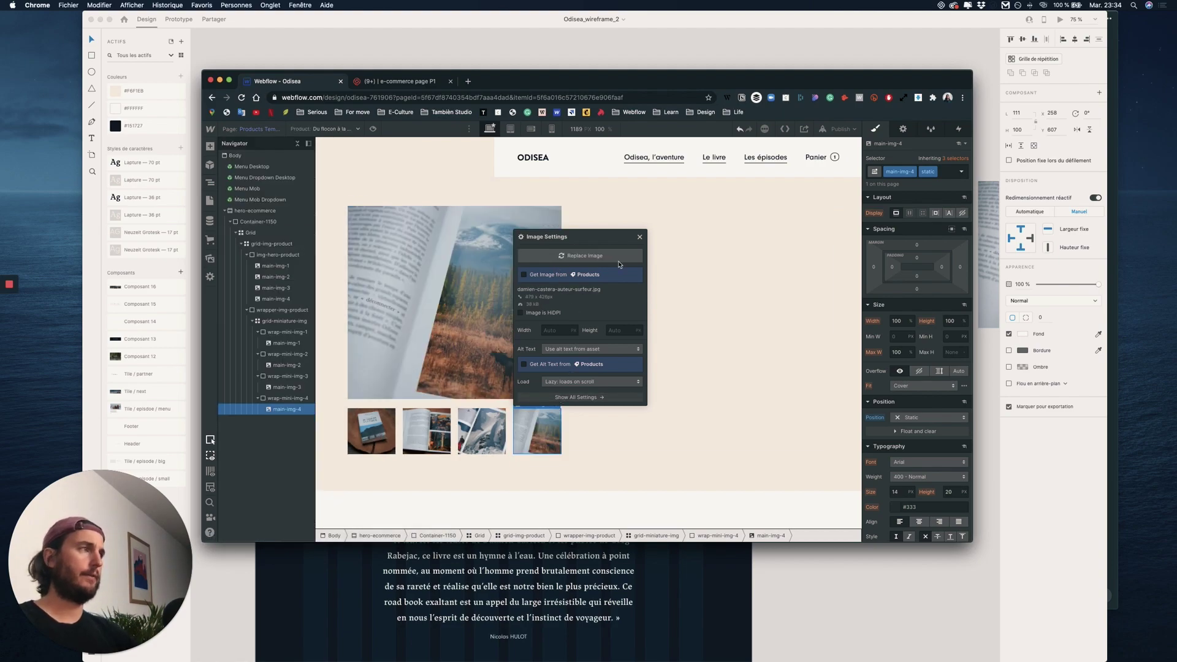
pyautogui.click(640, 238)
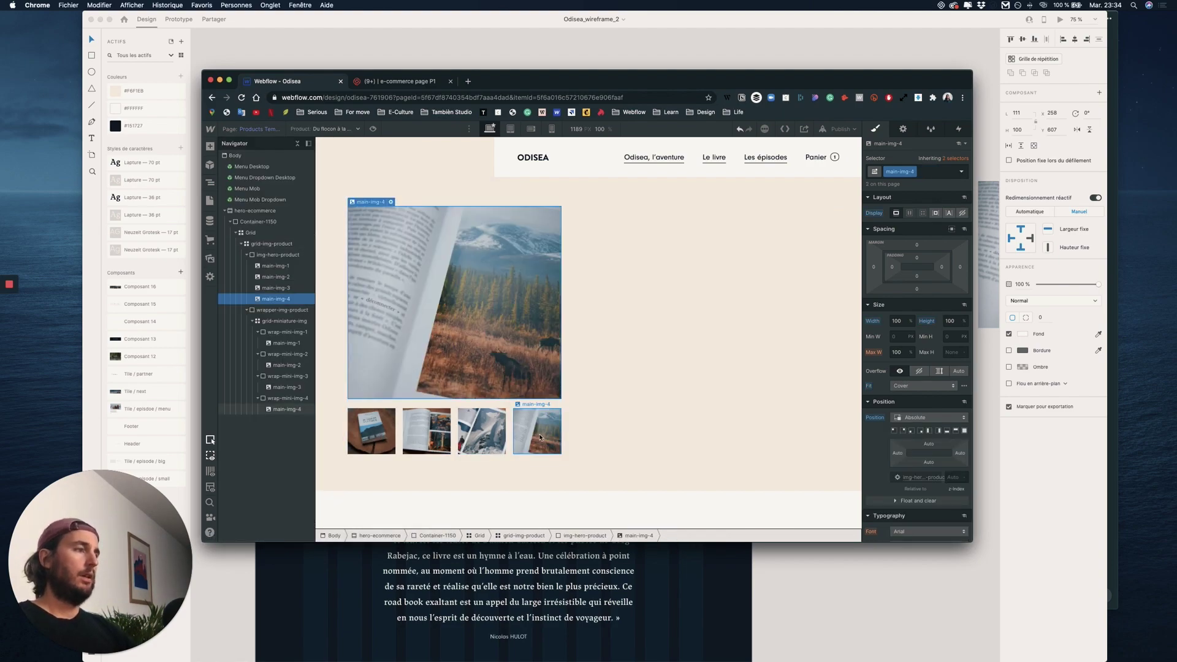
pyautogui.click(539, 437)
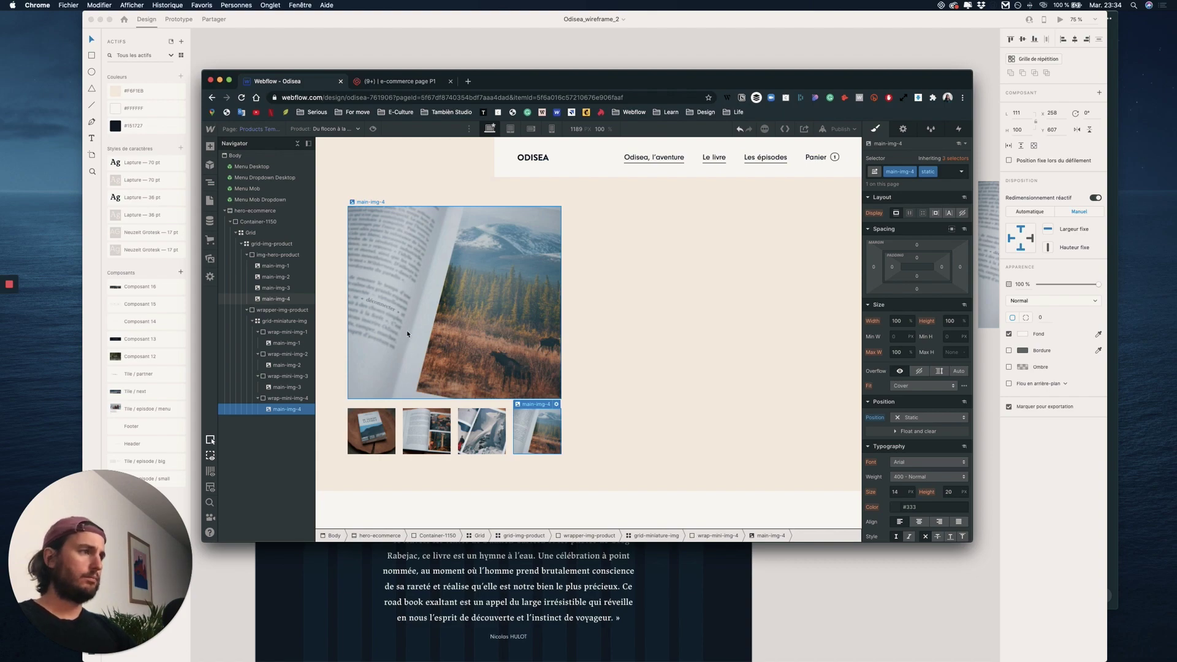
pyautogui.click(470, 361)
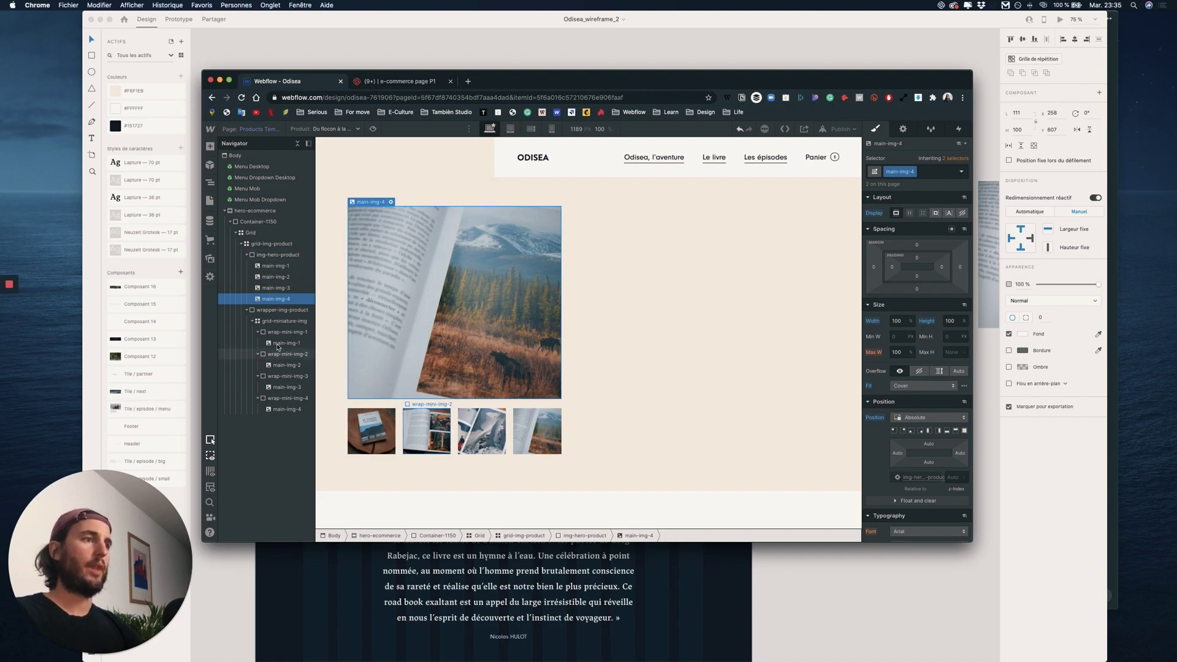
# Insert a Link Block into grid-miniature-img, directly above wrap-mini-img-1, keeping its default link settings
pyautogui.click(272, 336)
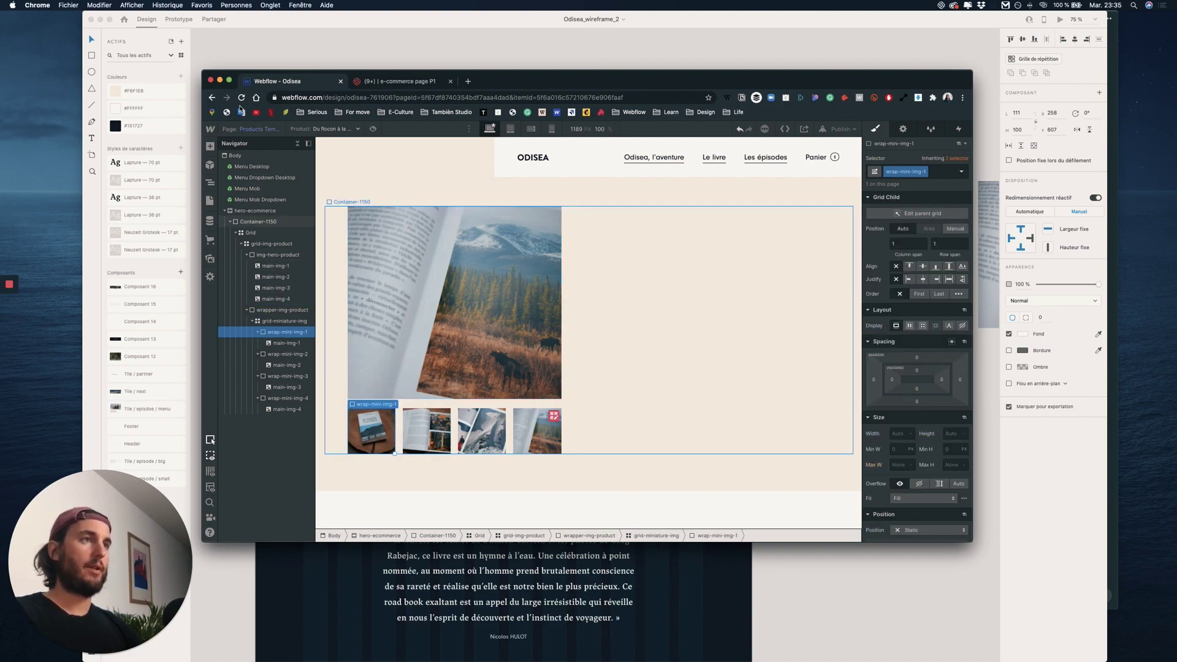
pyautogui.click(211, 146)
pyautogui.click(211, 147)
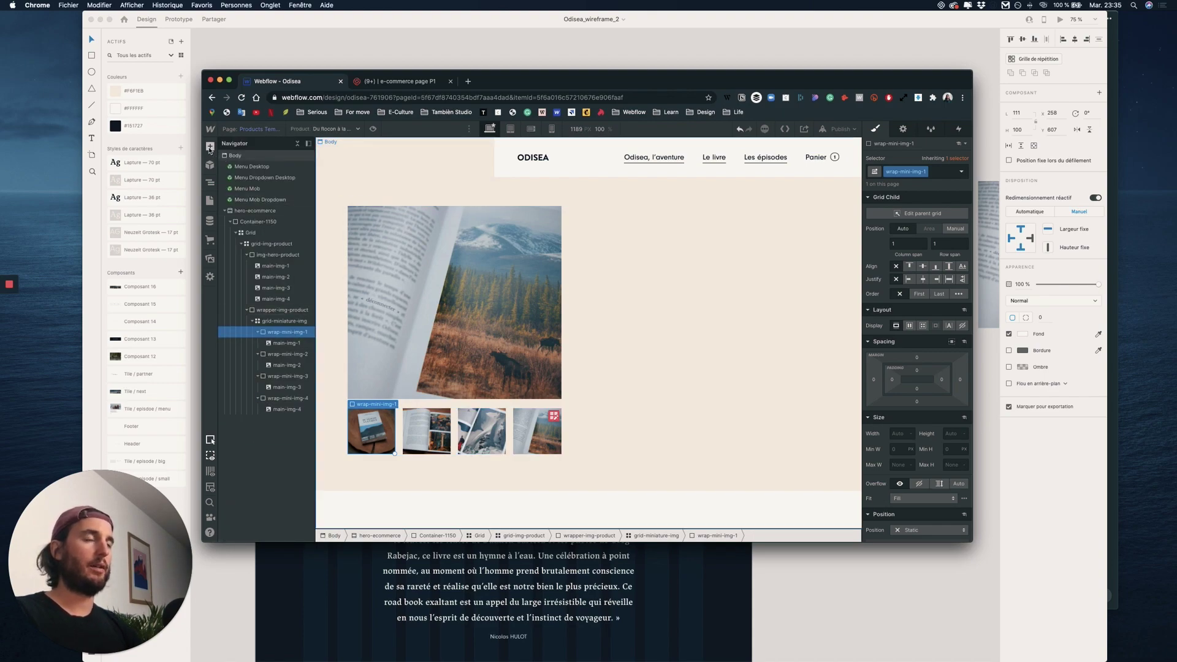
pyautogui.press('a')
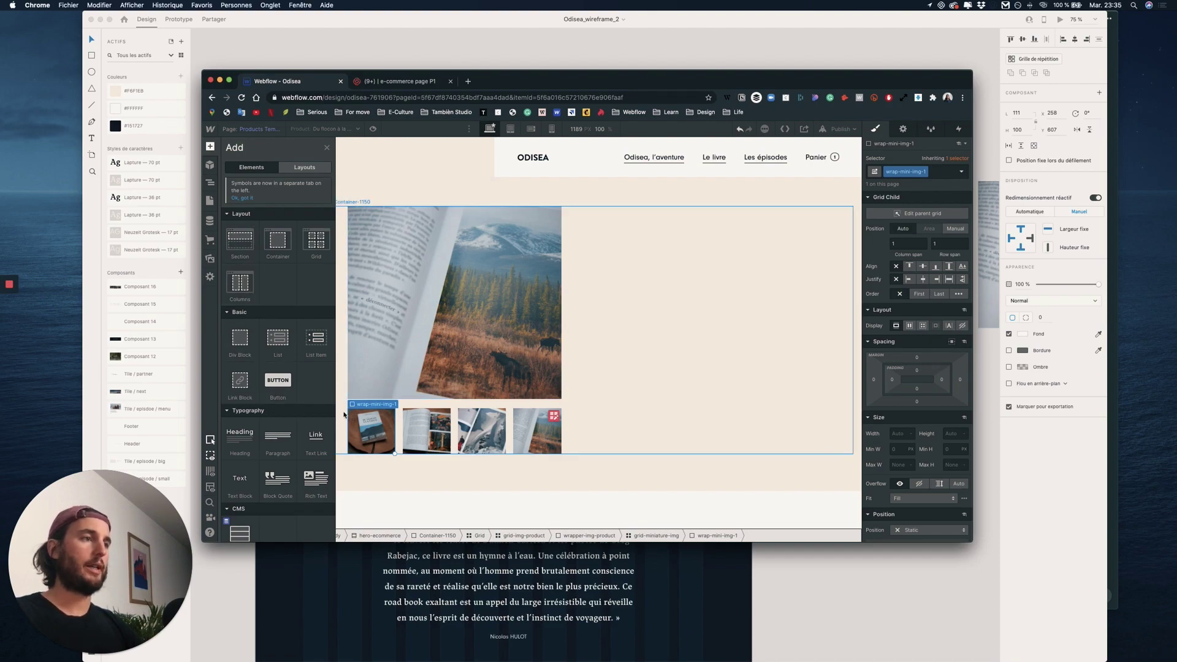
pyautogui.moveTo(240, 380); pyautogui.dragTo(264, 332)
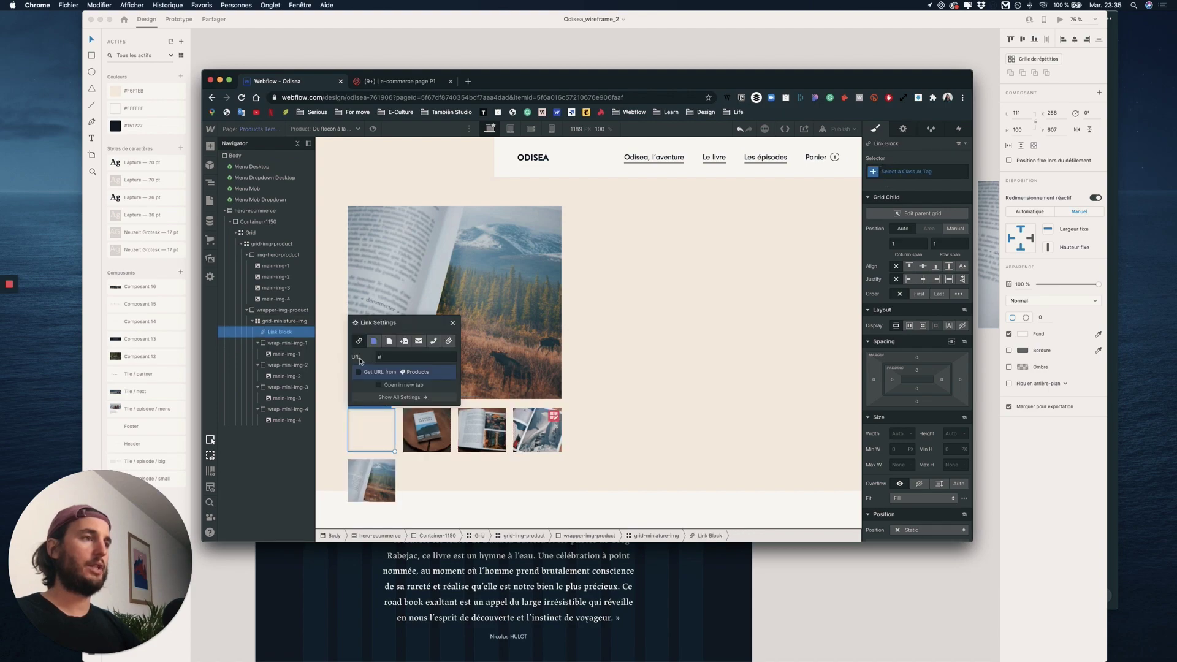
pyautogui.click(452, 323)
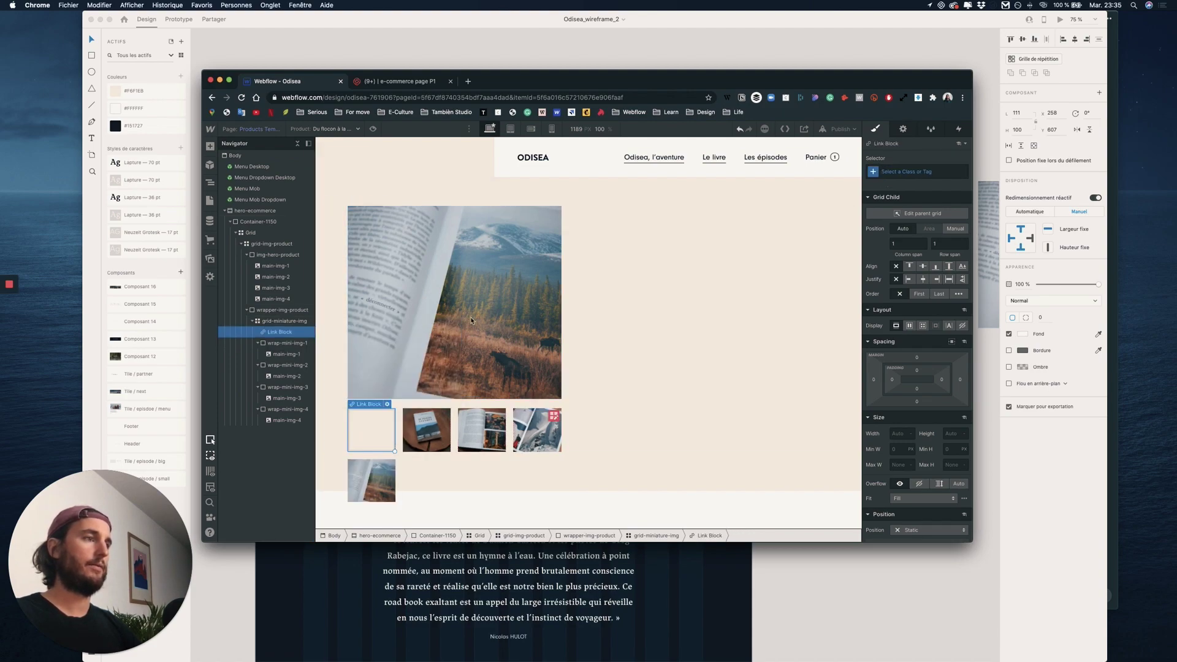
# Apply the existing class wrap-mini-img-1 to the new link block
pyautogui.click(907, 172)
pyautogui.write('wr')
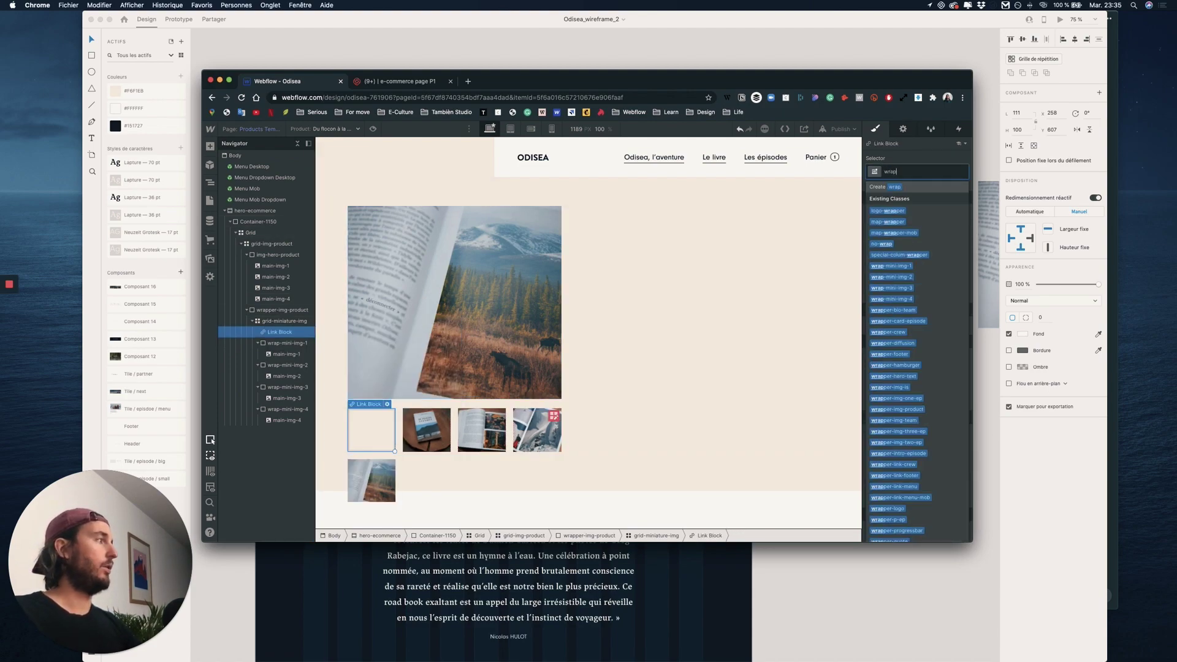
pyautogui.write('ap')
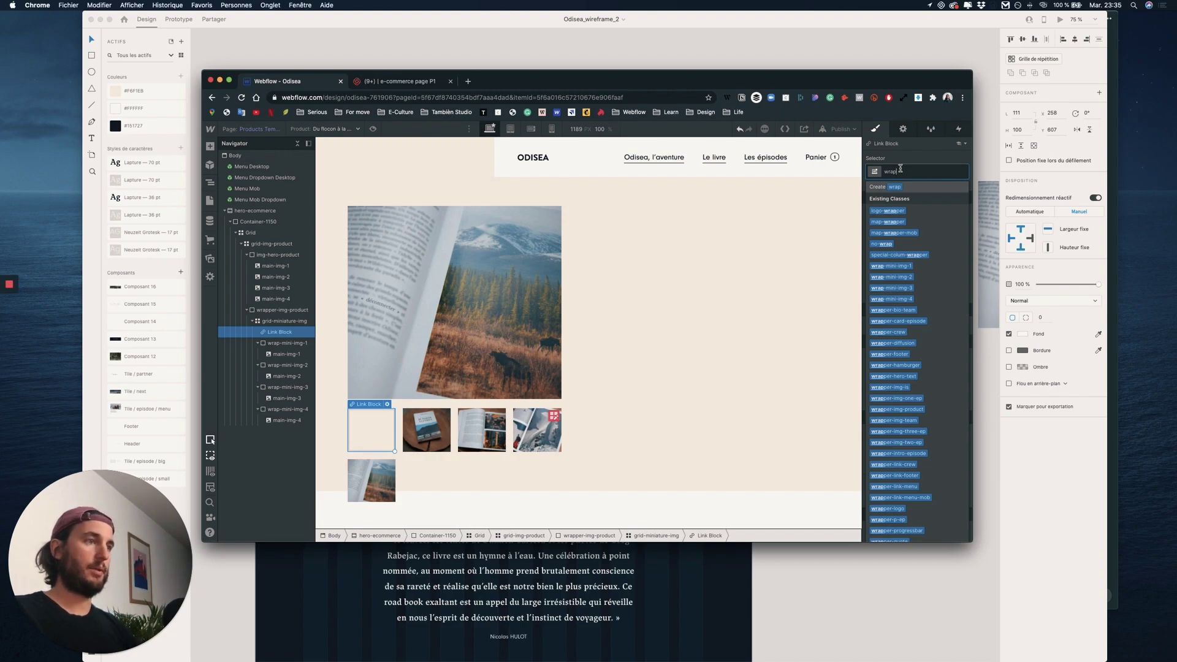
pyautogui.write('-mini')
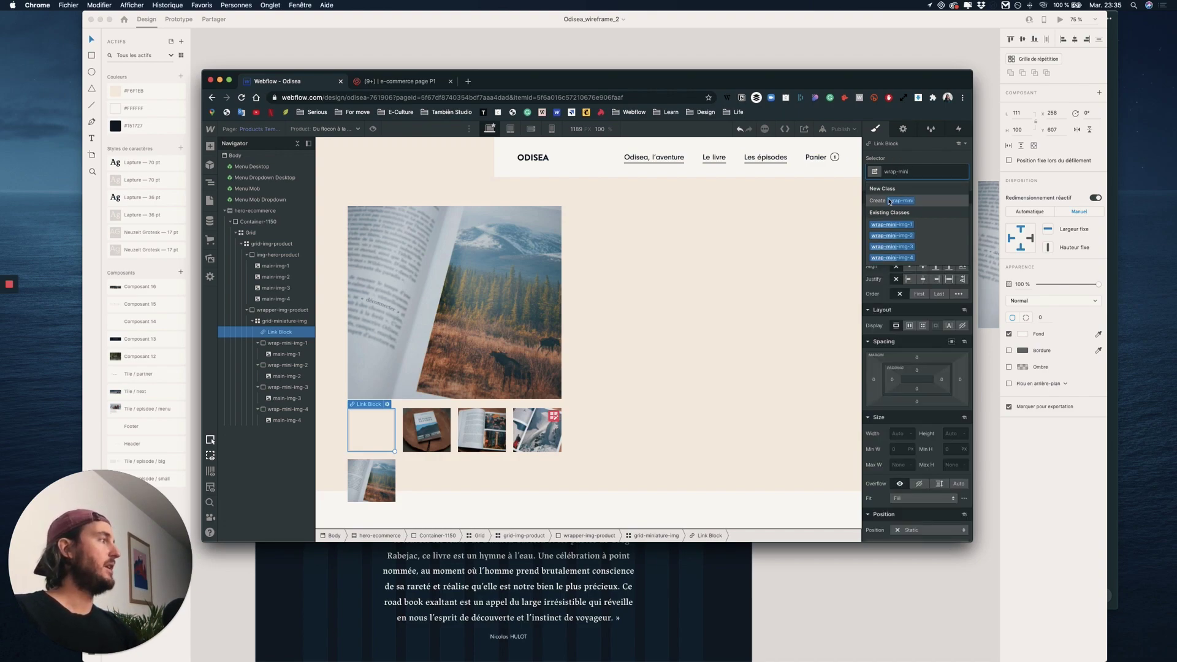
pyautogui.click(892, 225)
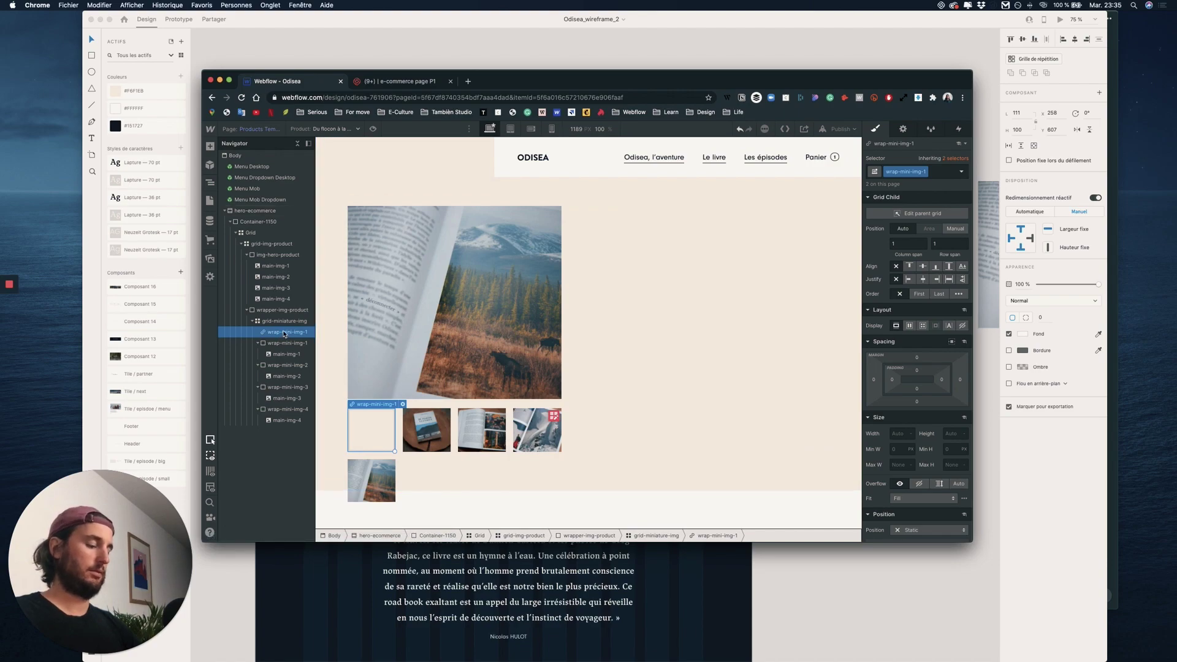
# Duplicate the wrap-mini-img-1 link block three times within grid-miniature-img
pyautogui.press('super+d')
pyautogui.press('super+d')
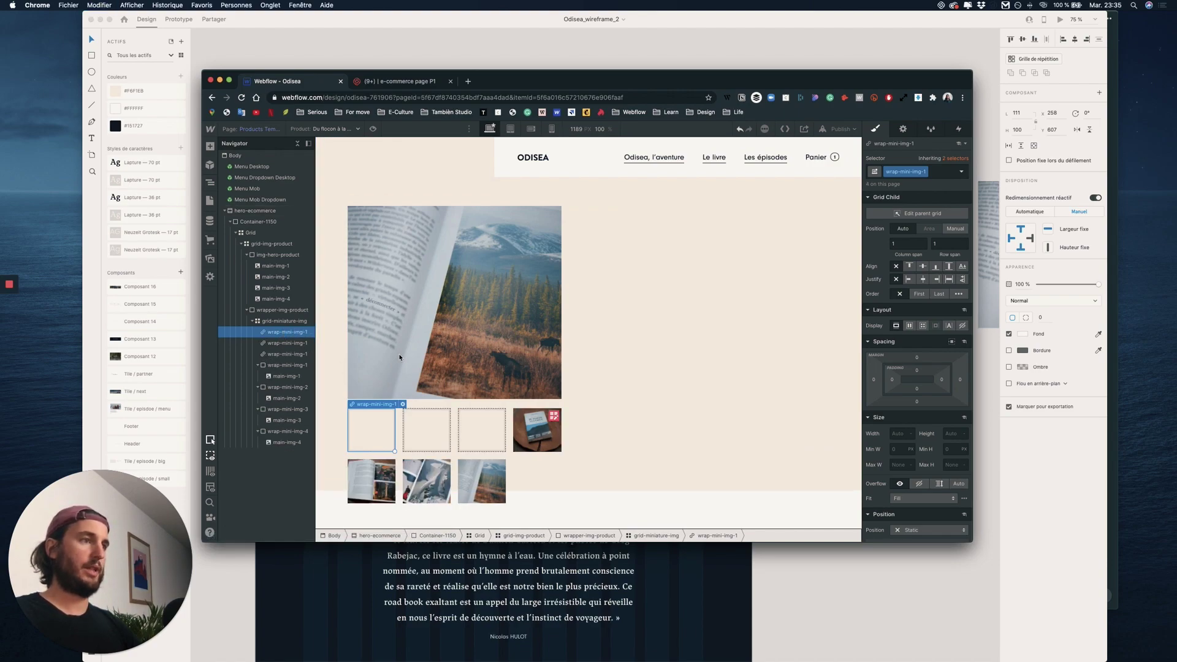
pyautogui.press('super+d')
# Replace the class of the second link block in grid-miniature-img with the existing class wrap-mini-img-2
pyautogui.click(940, 173)
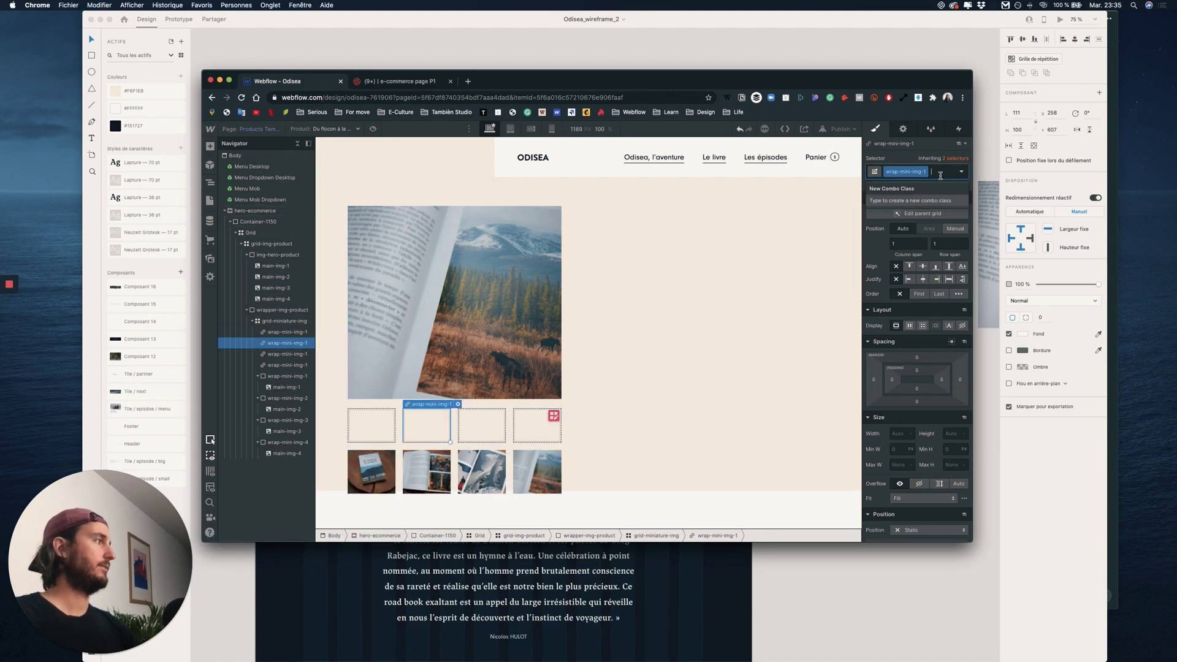
pyautogui.press('BackSpace')
pyautogui.write('wrapp')
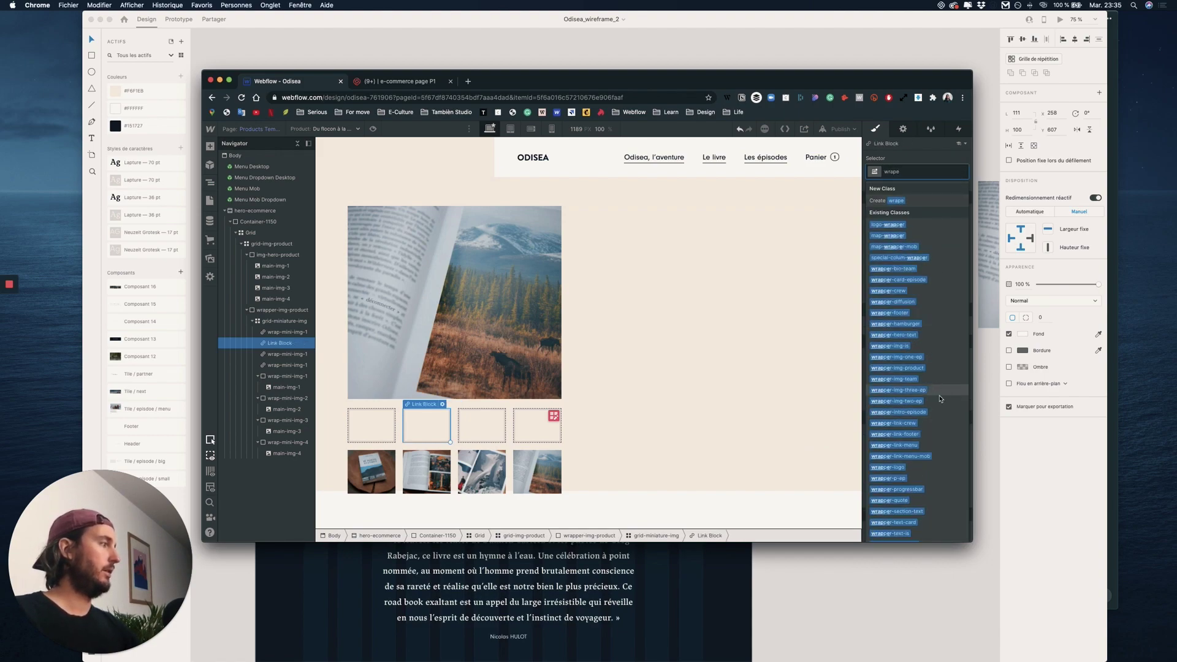
pyautogui.scroll(-2, 930, 415)
pyautogui.scroll(2, 930, 414)
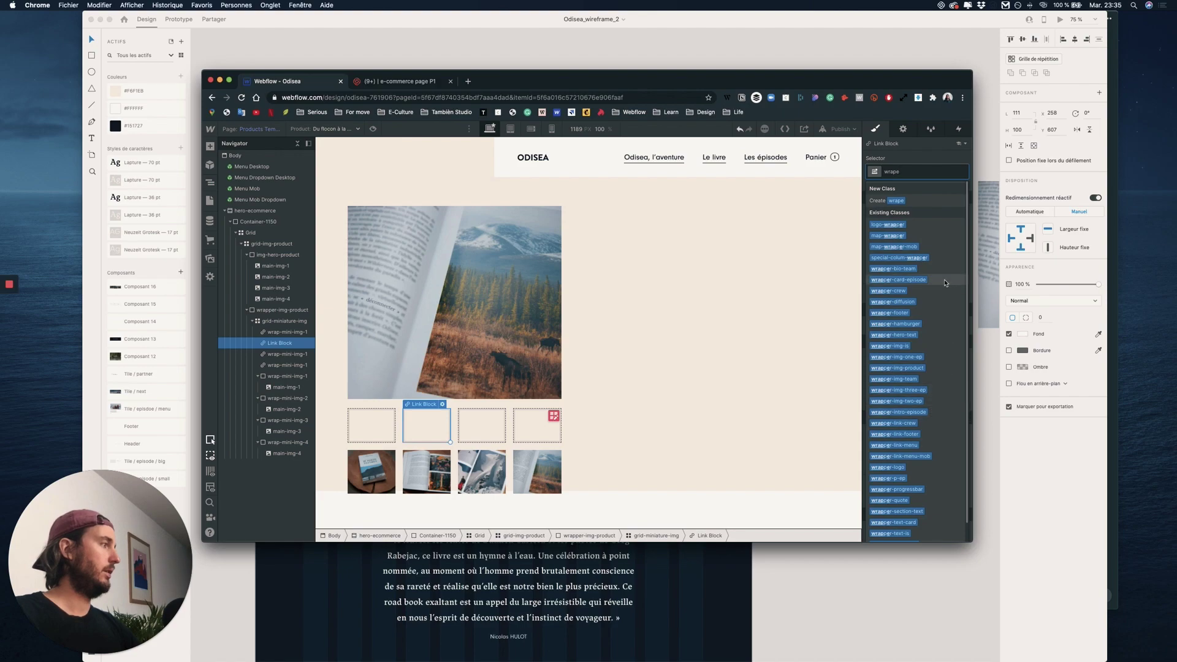
pyautogui.press('BackSpace')
pyautogui.write('-')
pyautogui.click(916, 234)
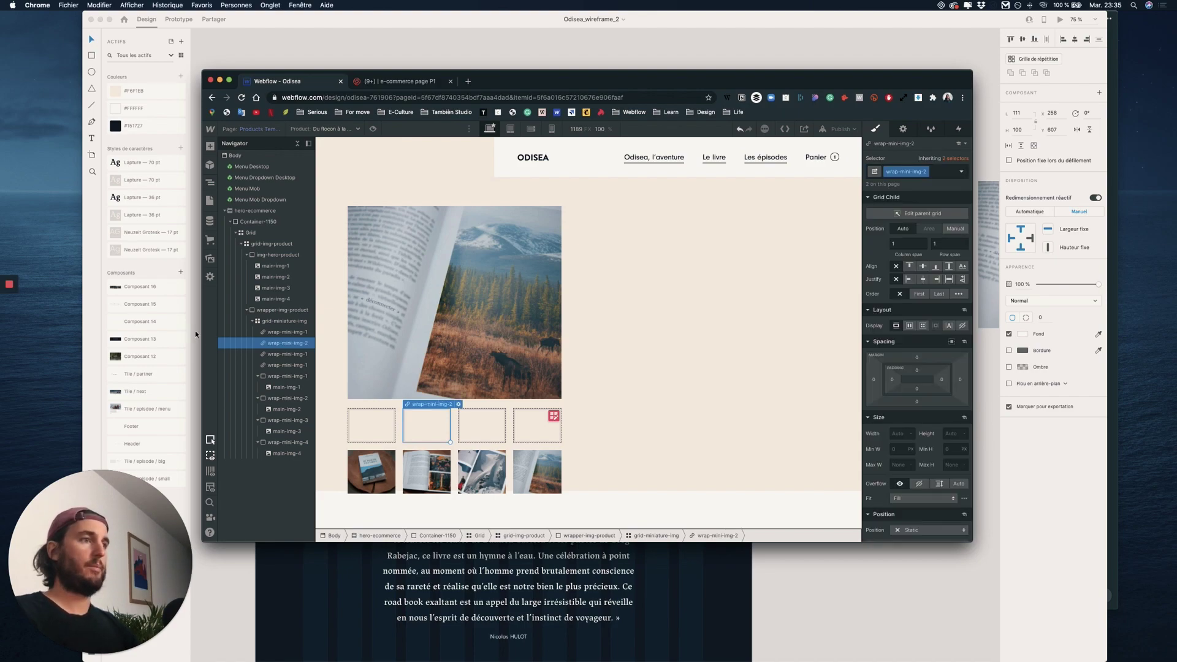
# Replace the class of the third link block in the thumbnail grid with the existing class wrap-mini-img-3
pyautogui.click(481, 424)
pyautogui.click(934, 172)
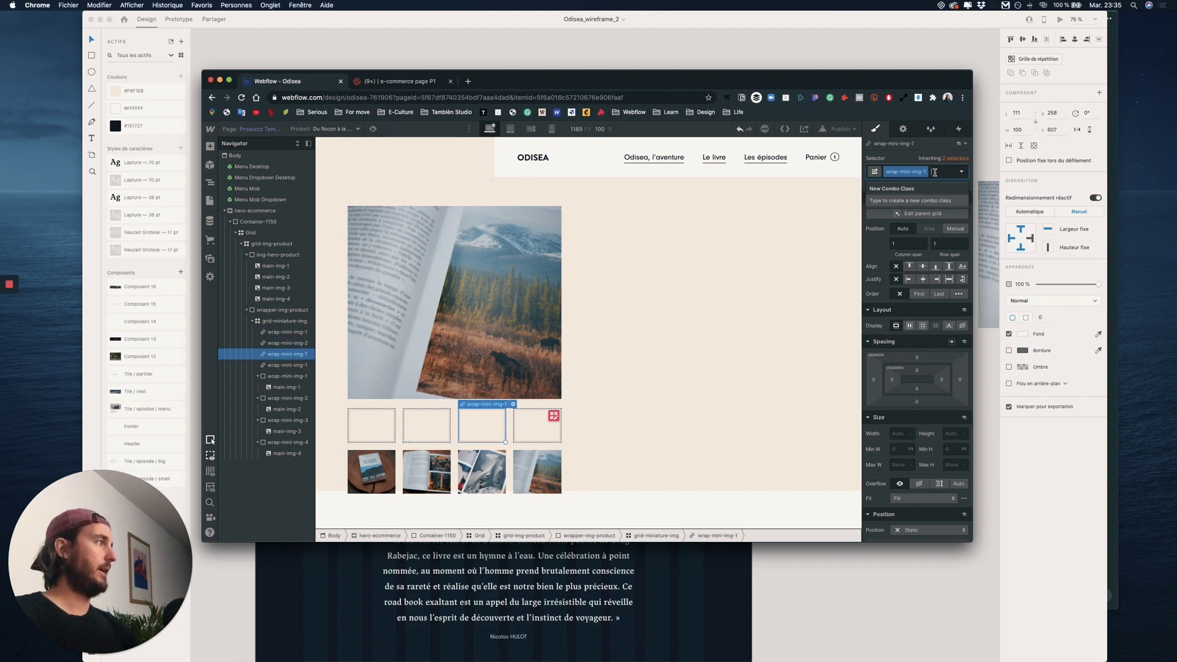
pyautogui.press('BackSpace')
pyautogui.write('wrap')
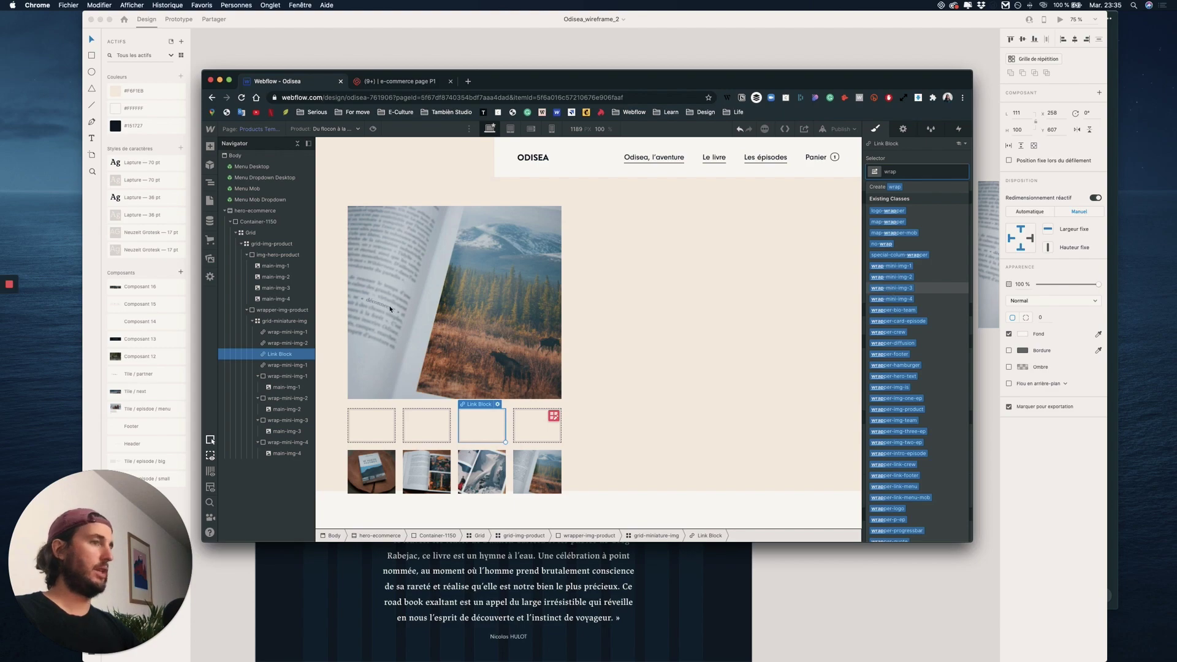
pyautogui.press('Return')
# Replace the class of the fourth link block in the thumbnail grid with the existing class wrap-mini-img-4
pyautogui.click(537, 423)
pyautogui.click(936, 176)
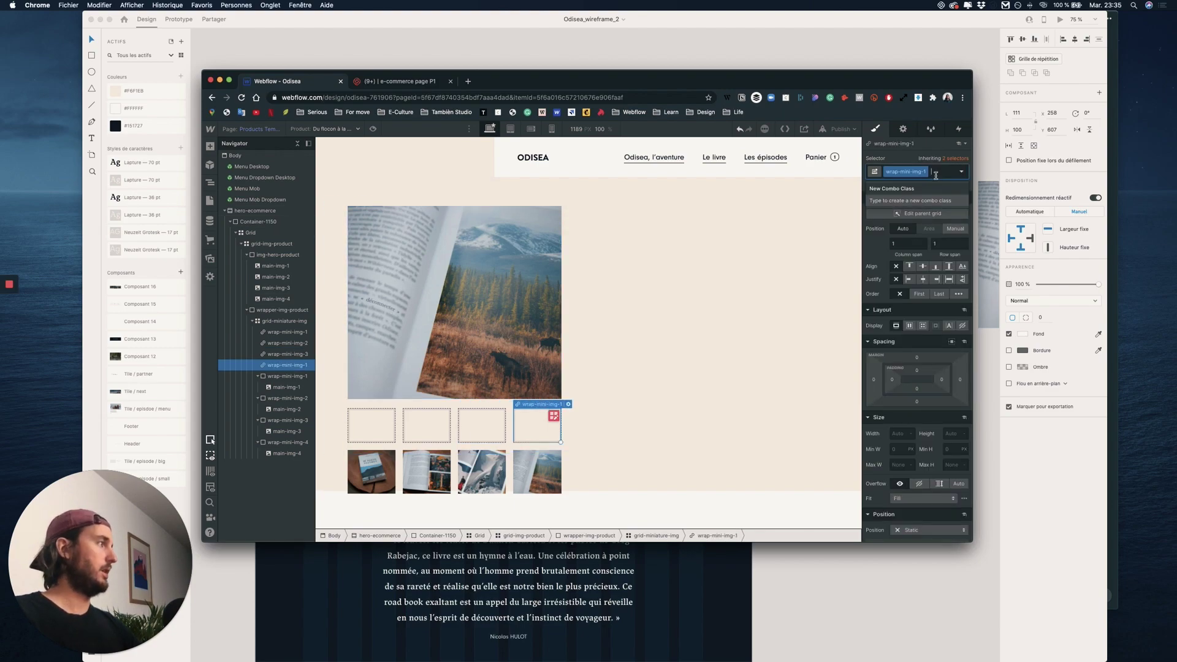
pyautogui.press('BackSpace')
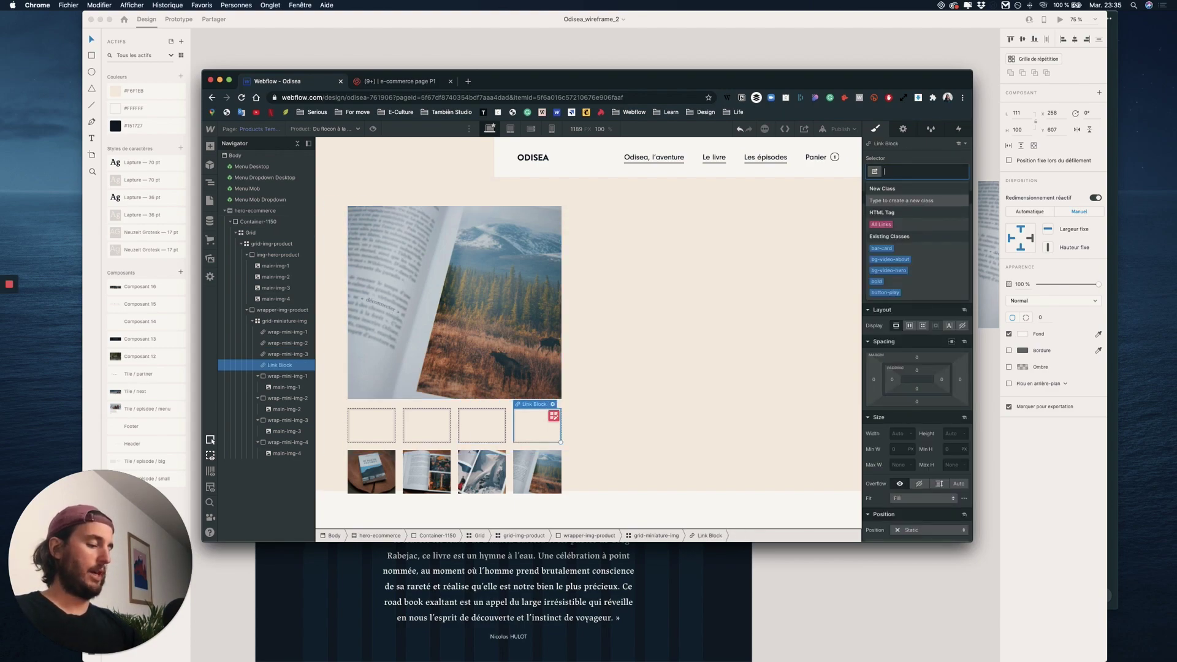
pyautogui.write('wra')
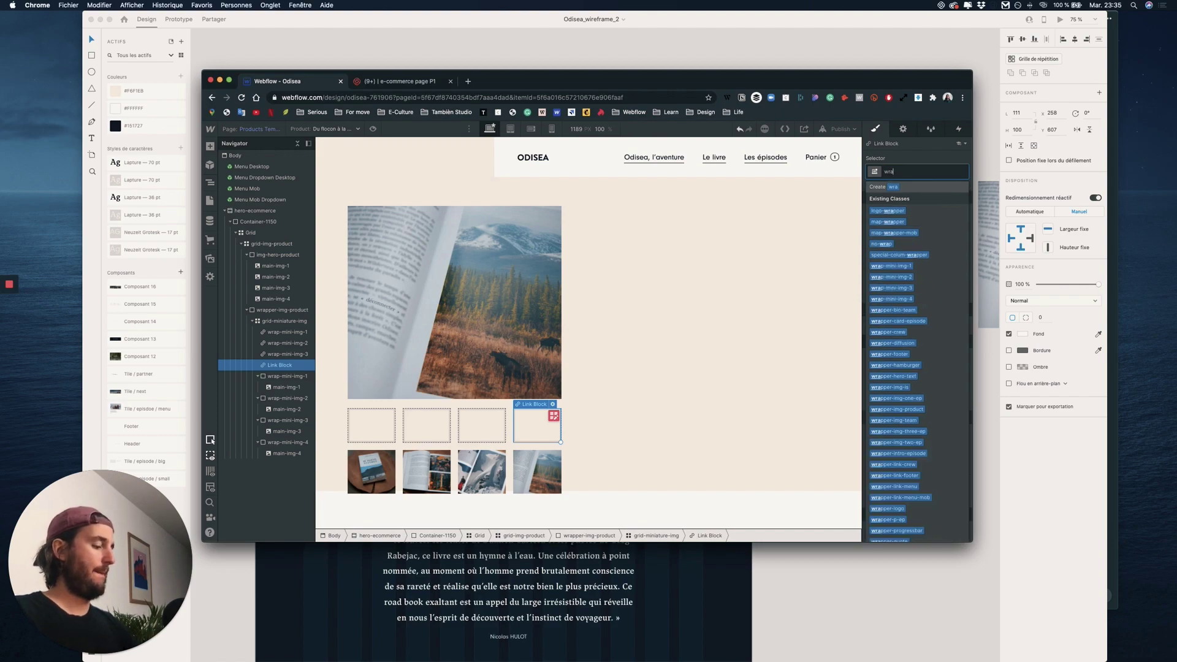
pyautogui.write('pper')
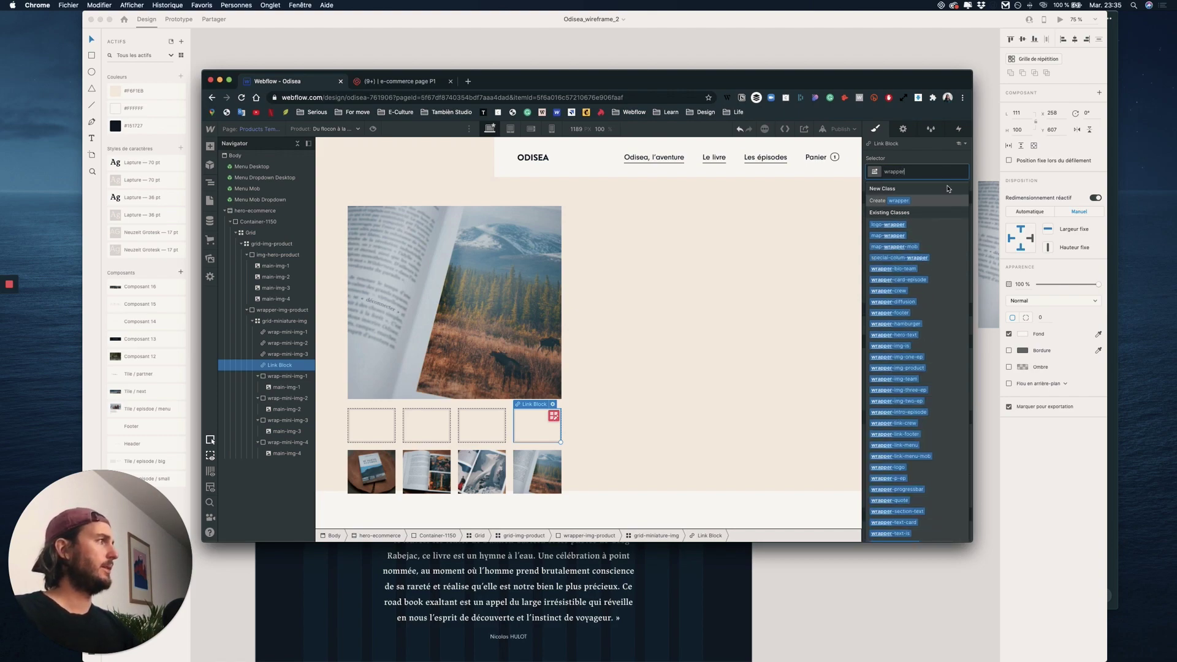
pyautogui.press('BackSpace')
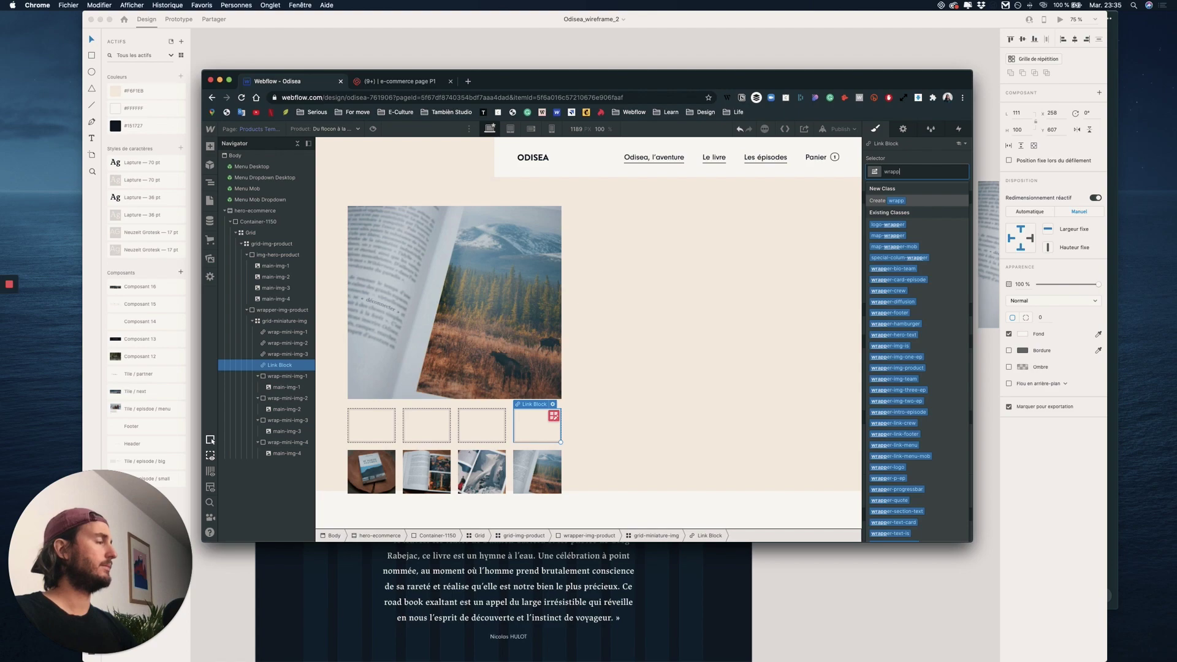
pyautogui.press('BackSpace')
pyautogui.write('-mini-img-4')
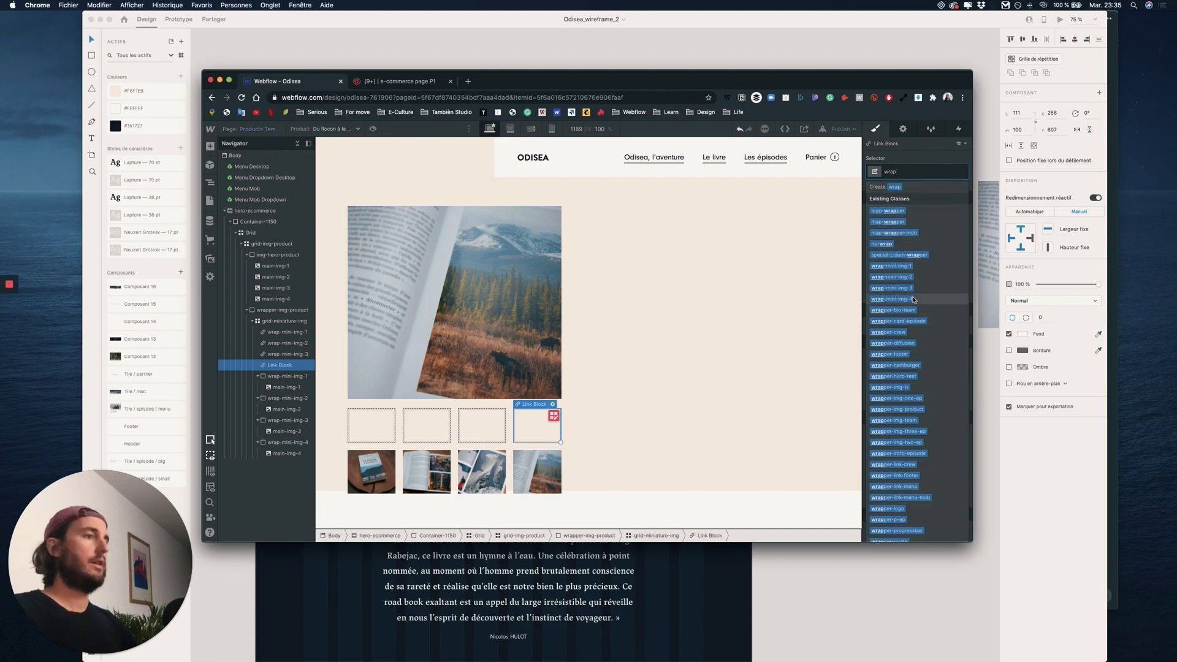
pyautogui.press('Return')
# Move the thumbnail images main-img-1 to main-img-4 from the old div wrappers into the link blocks with matching numbers
pyautogui.moveTo(284, 385); pyautogui.dragTo(286, 342)
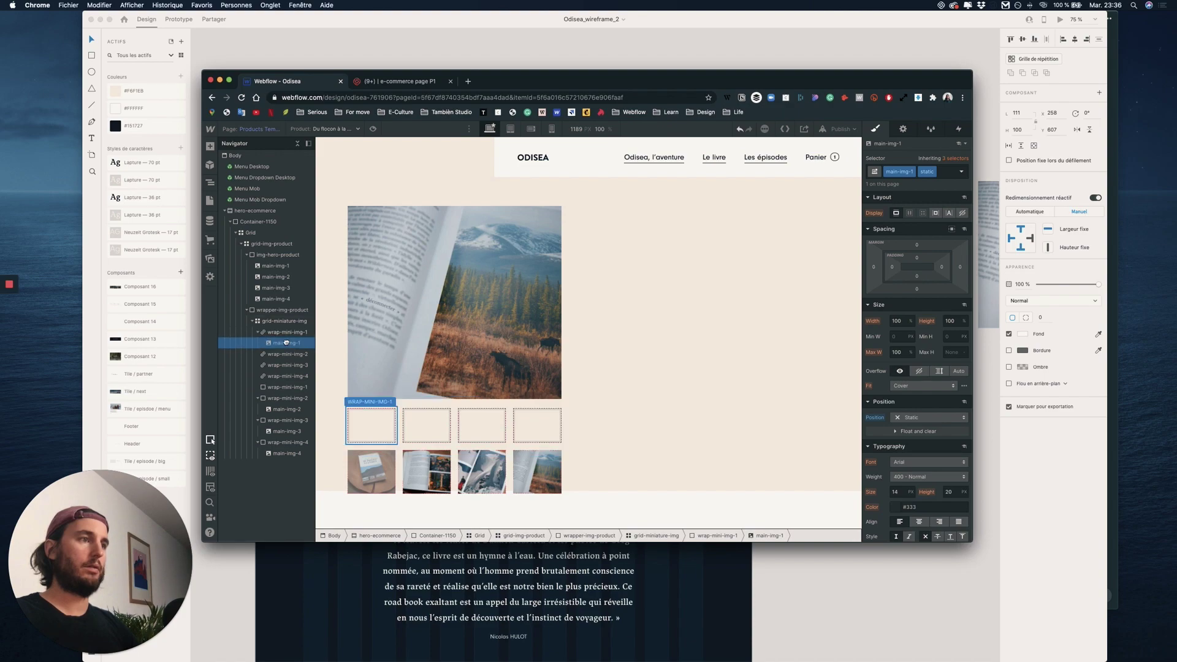
pyautogui.moveTo(286, 409); pyautogui.dragTo(285, 359)
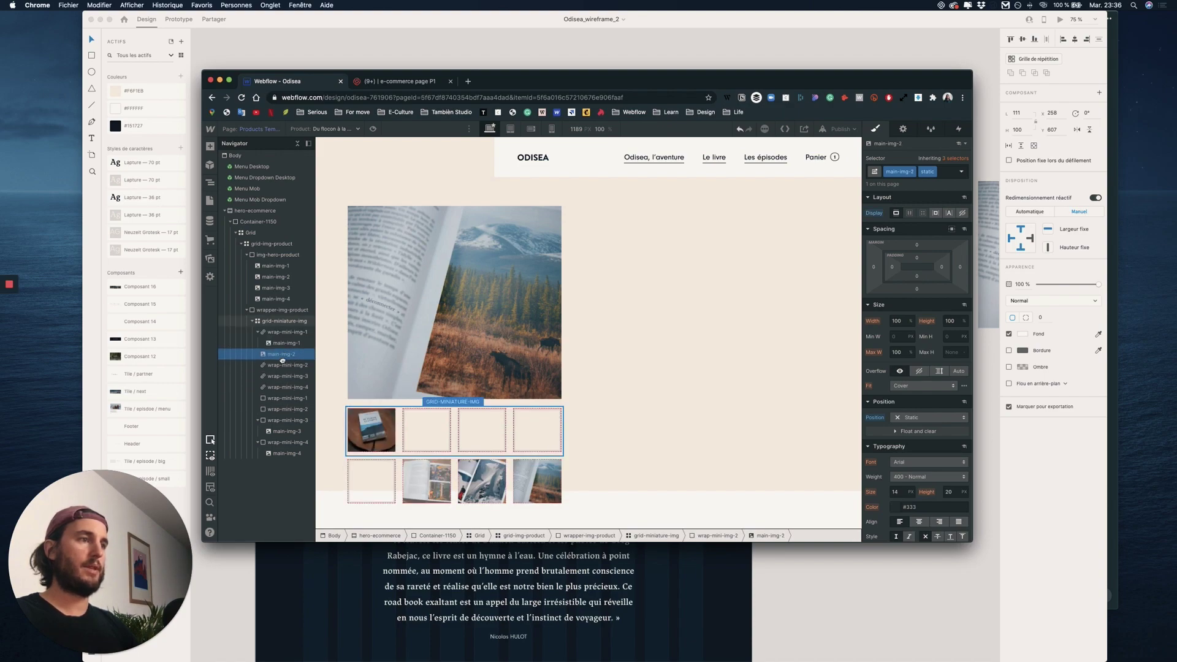
pyautogui.moveTo(281, 431); pyautogui.dragTo(280, 400)
pyautogui.click(286, 453)
# Delete the emptied wrap-mini-img div blocks from grid-miniature-img, keeping only the four link blocks with their images
pyautogui.click(280, 420)
pyautogui.press('BackSpace')
pyautogui.click(281, 421)
pyautogui.press('BackSpace')
pyautogui.click(280, 421)
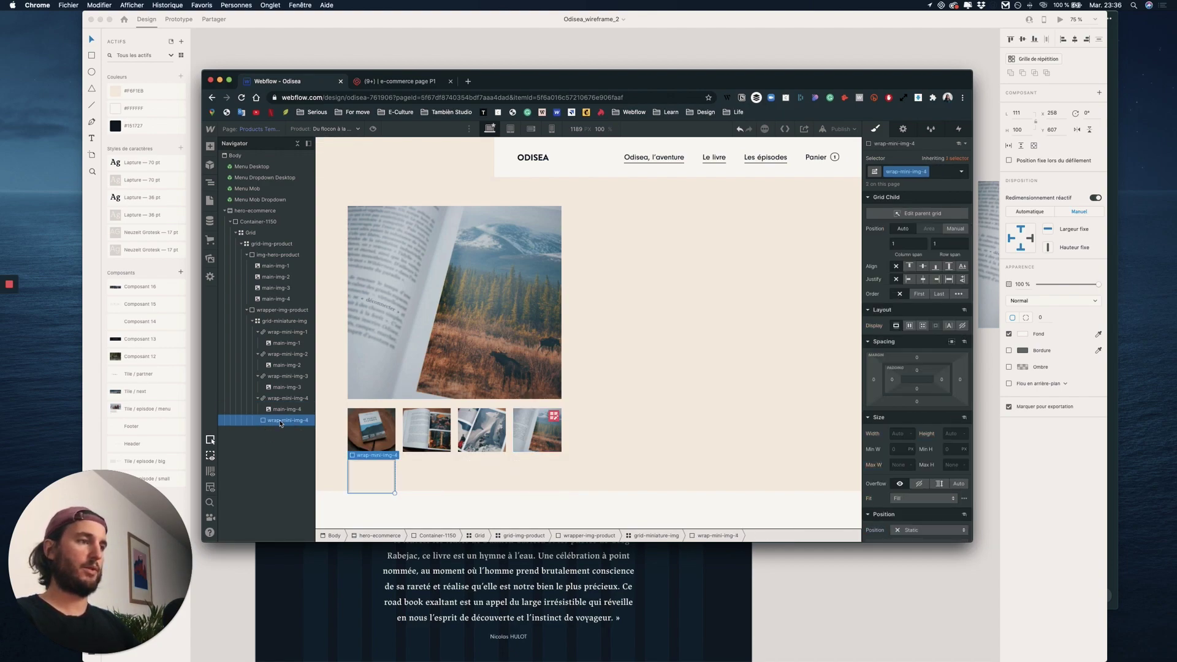
pyautogui.press('BackSpace')
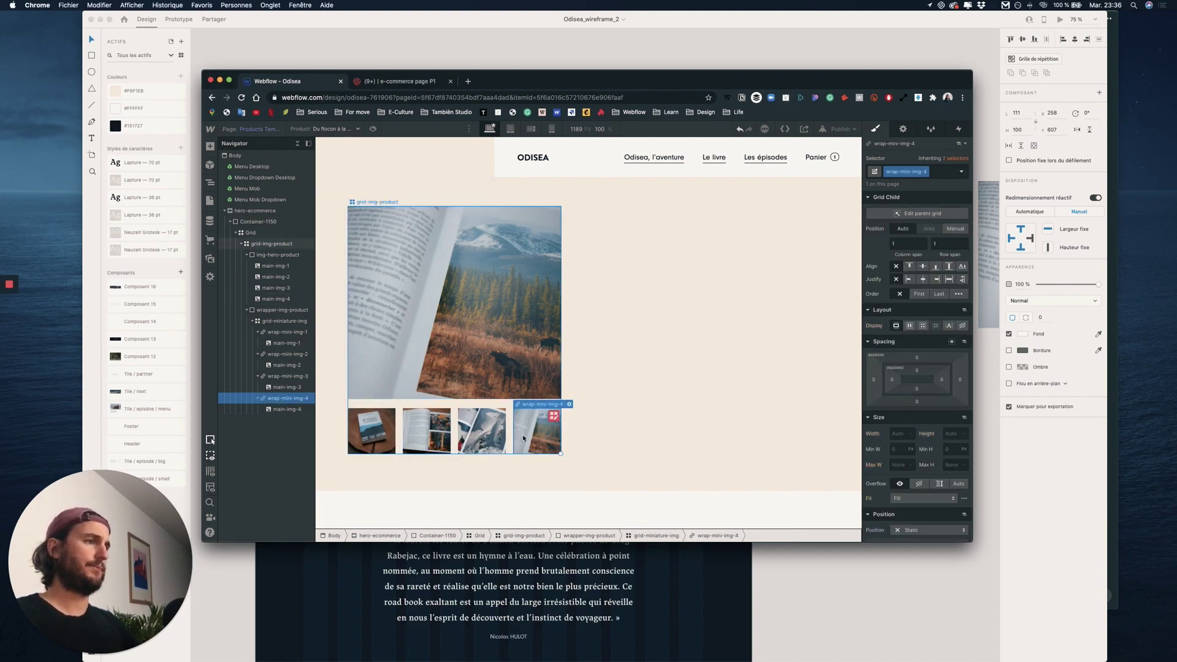
# Set the display of main-img-4, main-img-3 and main-img-2 in img-hero-product to None, leaving main-img-1 as the shown hero picture
pyautogui.click(464, 274)
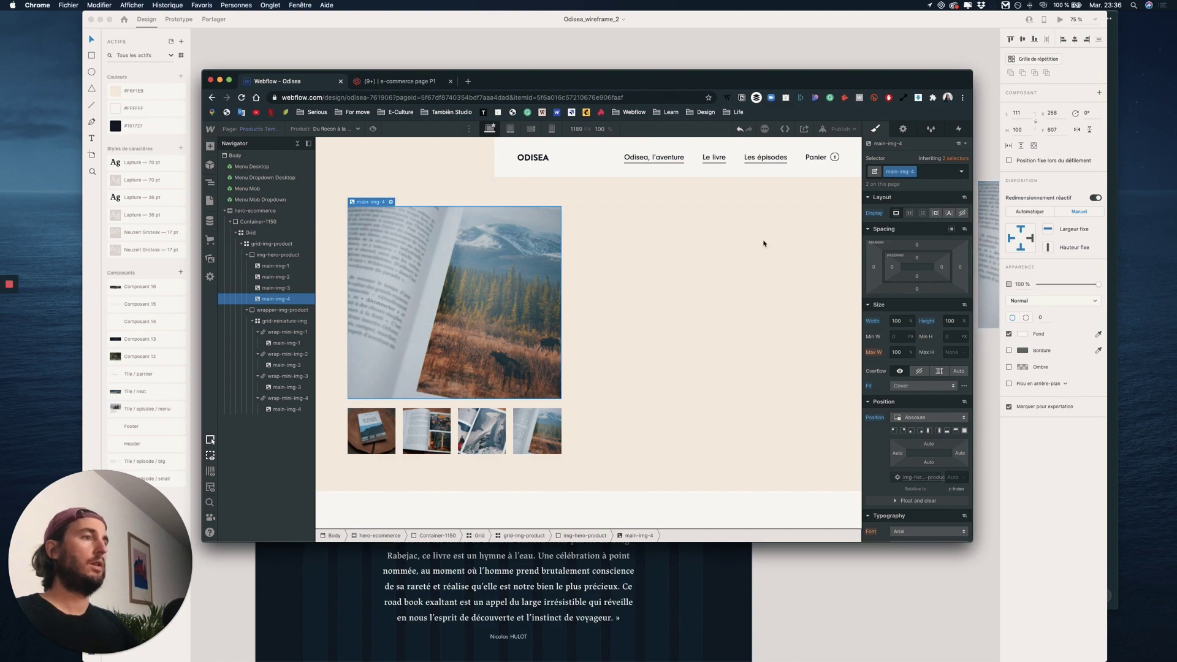
pyautogui.click(285, 266)
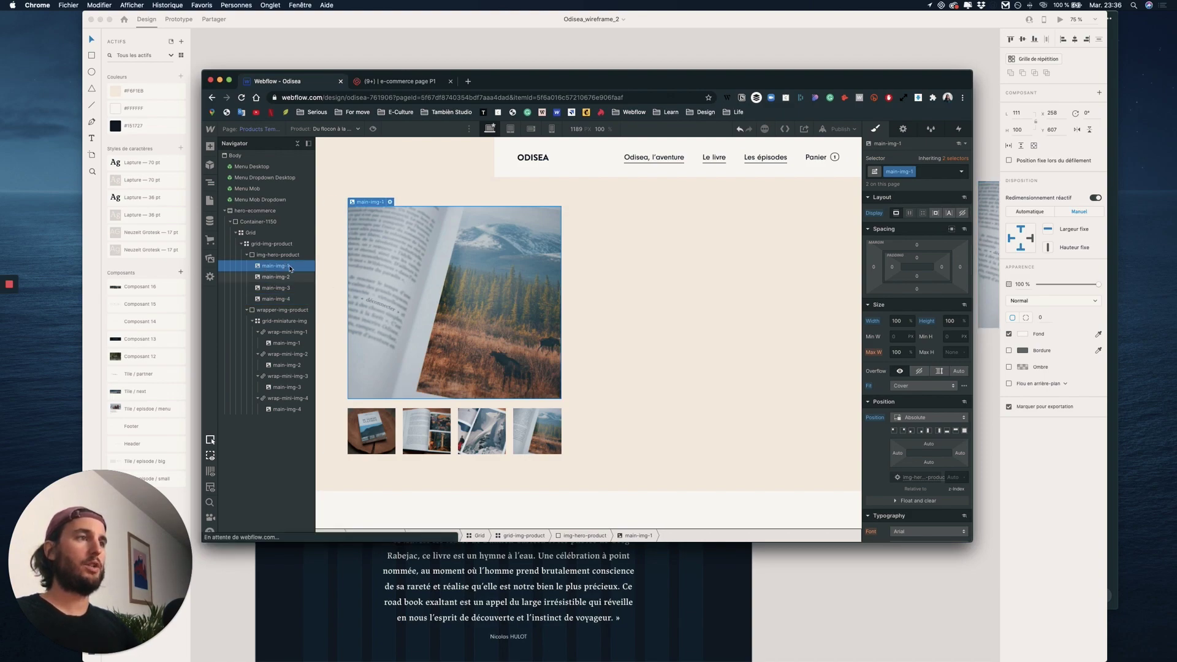
pyautogui.click(286, 299)
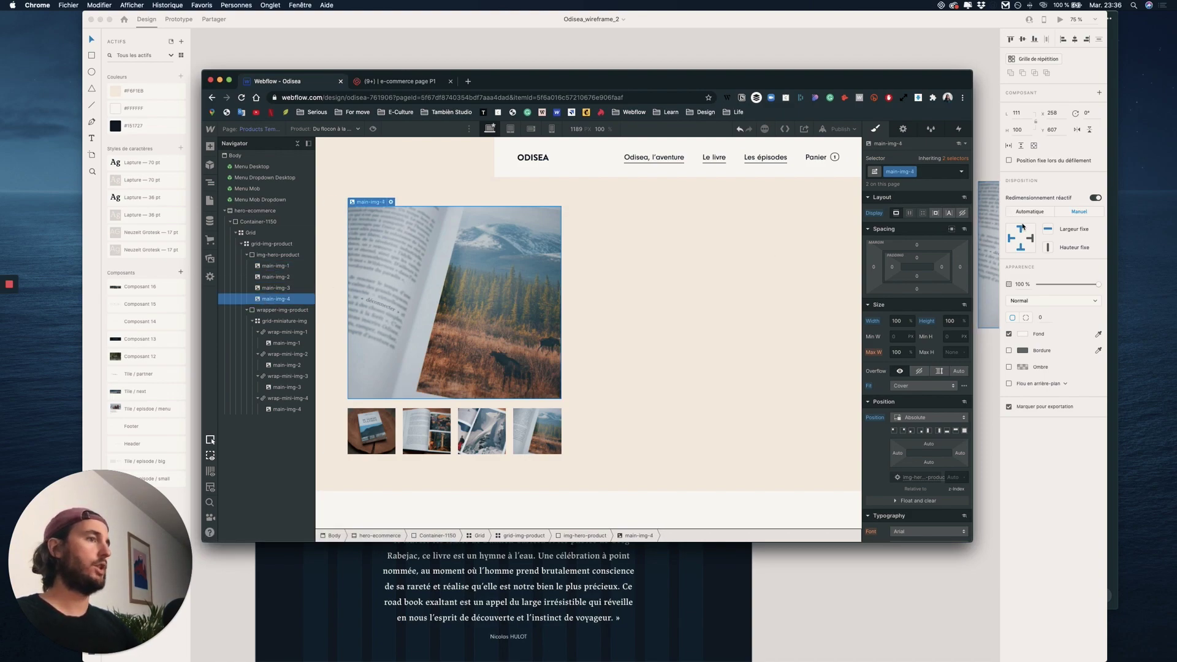
pyautogui.click(963, 213)
pyautogui.click(285, 288)
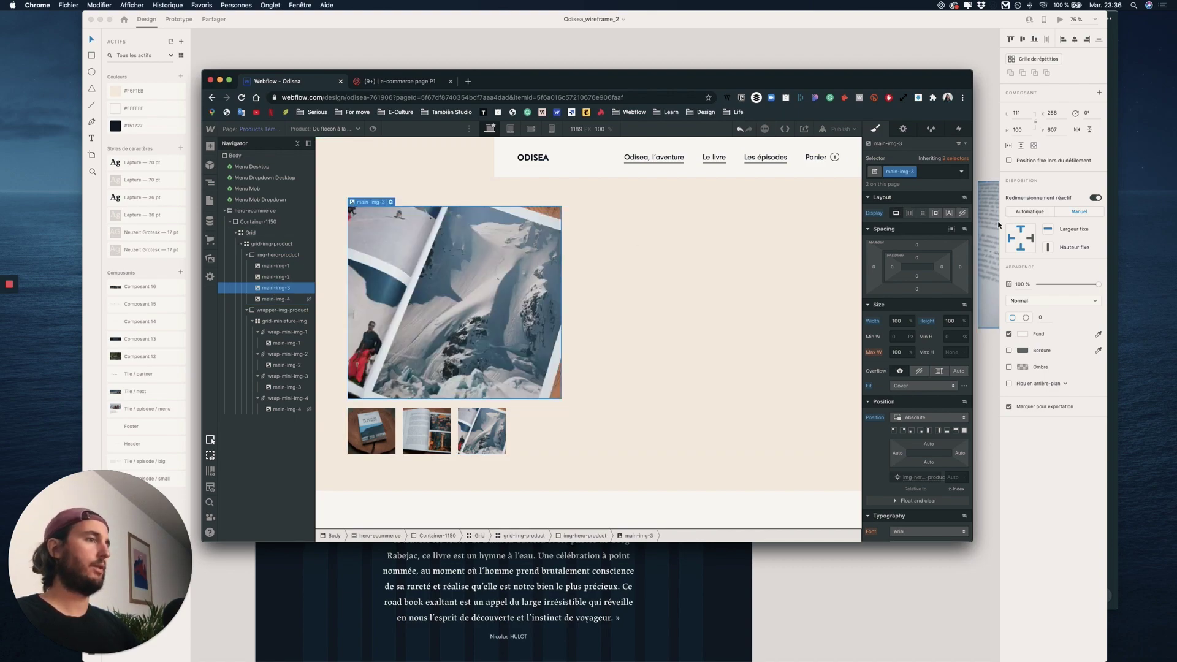
pyautogui.click(963, 213)
pyautogui.click(275, 278)
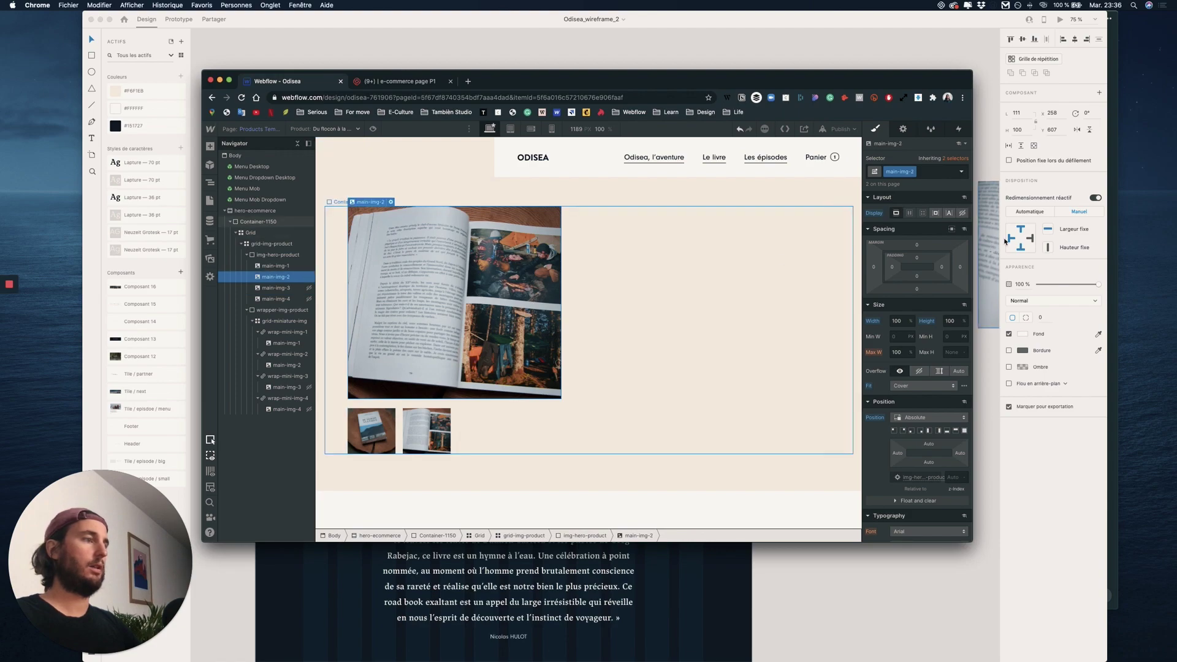
pyautogui.click(962, 213)
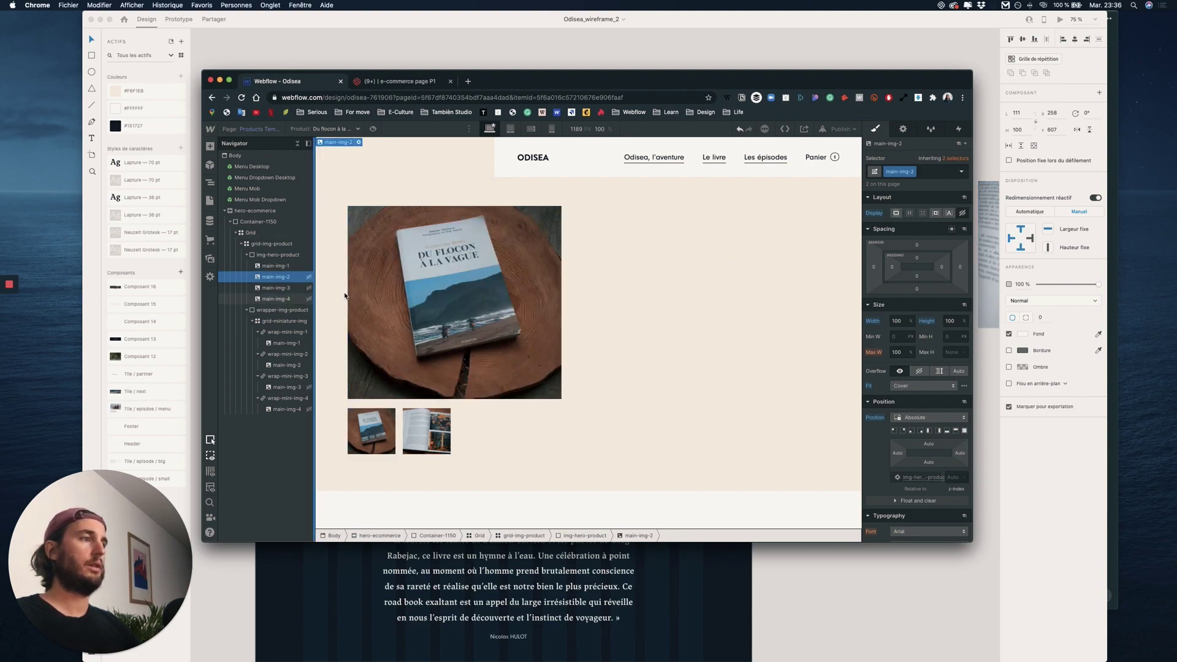
pyautogui.click(279, 266)
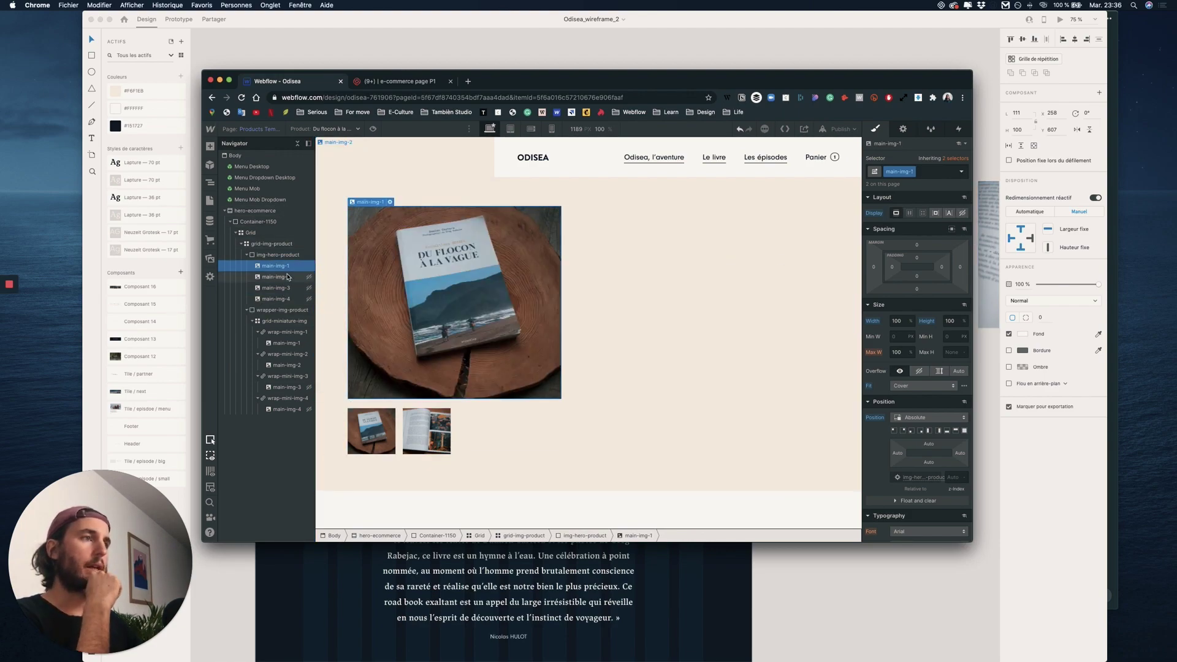
pyautogui.click(287, 277)
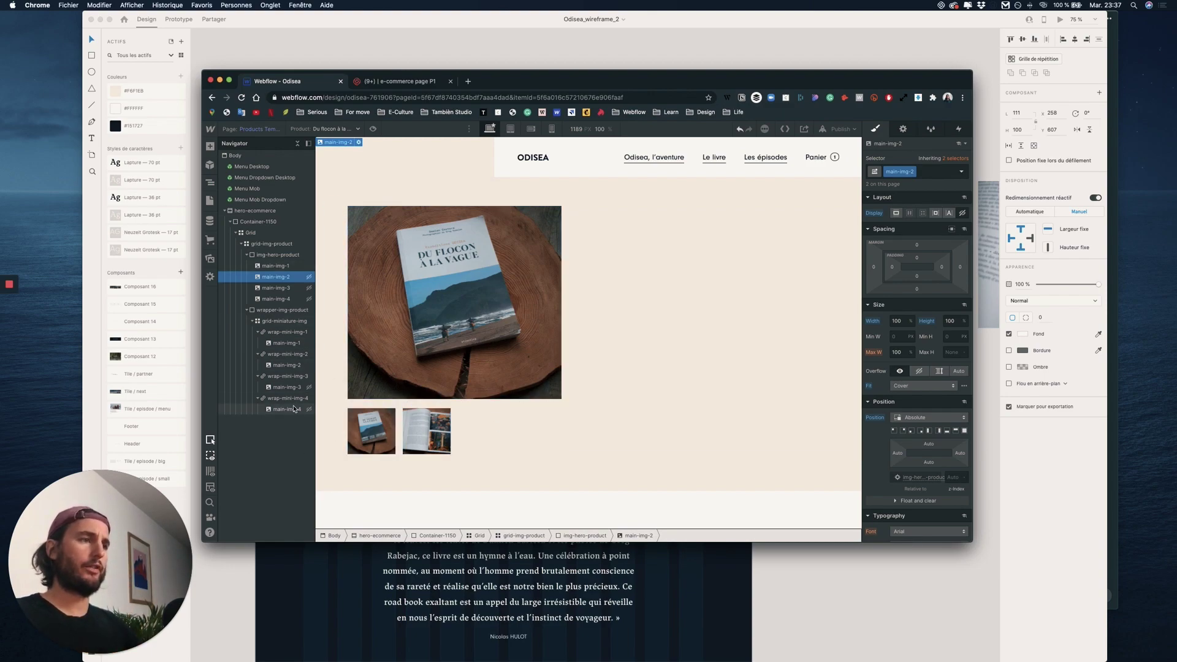
# Remove the static combo class from the main-img-4 thumbnail inside wrap-mini-img-4 and duplicate its main-img-4 class
pyautogui.click(294, 409)
pyautogui.click(947, 173)
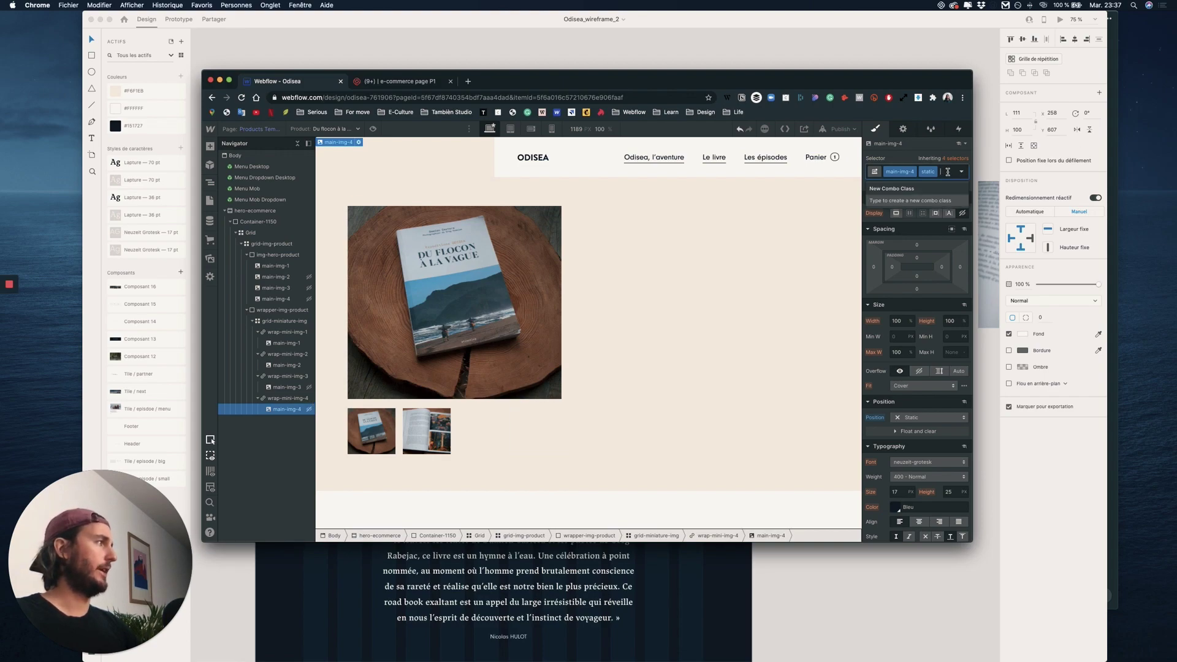
pyautogui.press('BackSpace')
pyautogui.click(914, 173)
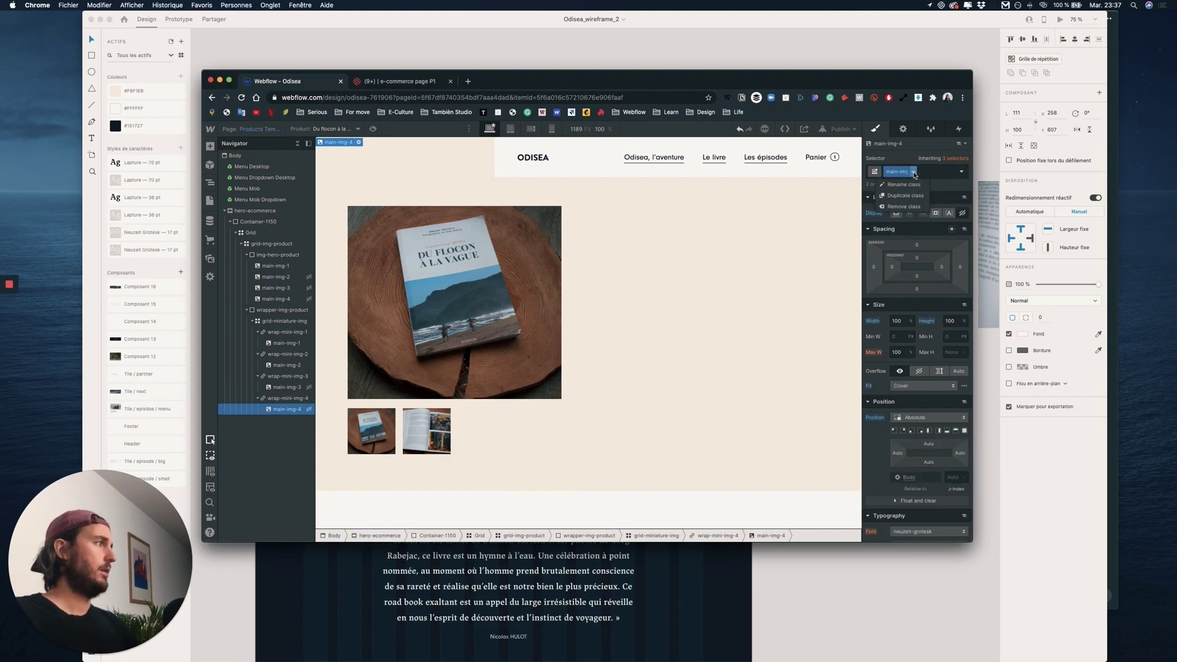
pyautogui.click(910, 197)
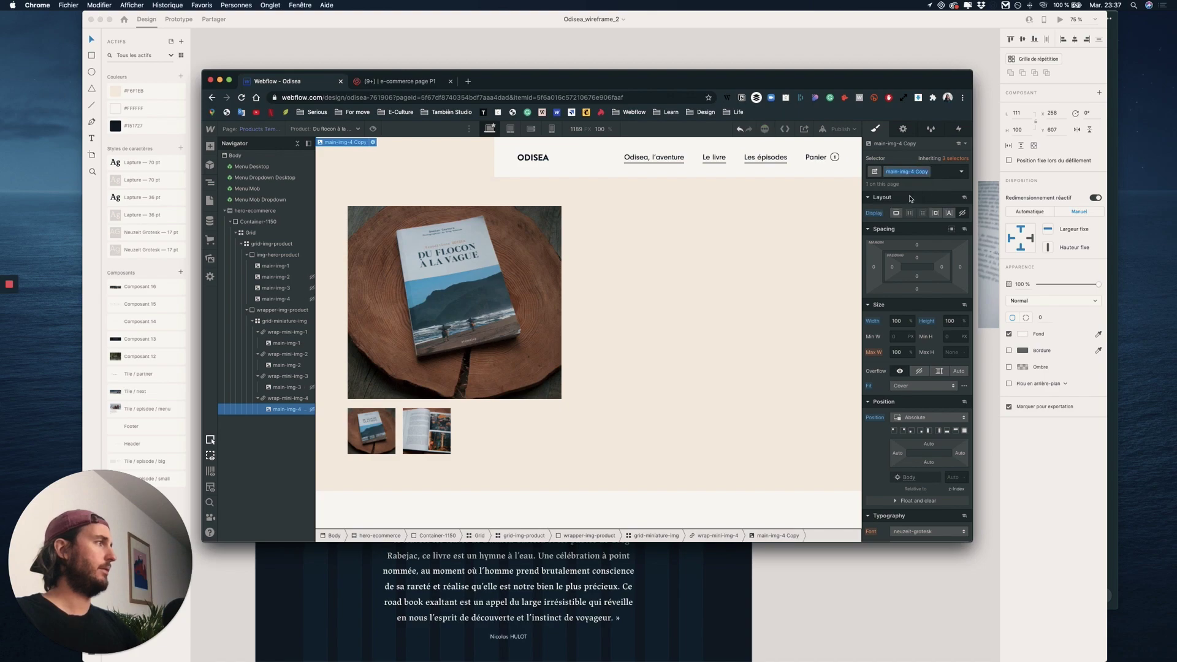
# Rename the fourth thumbnail's duplicated class main-img-min-4 and give it static position and block display
pyautogui.press('BackSpace')
pyautogui.press('BackSpace')
pyautogui.press('BackSpace')
pyautogui.press('BackSpace')
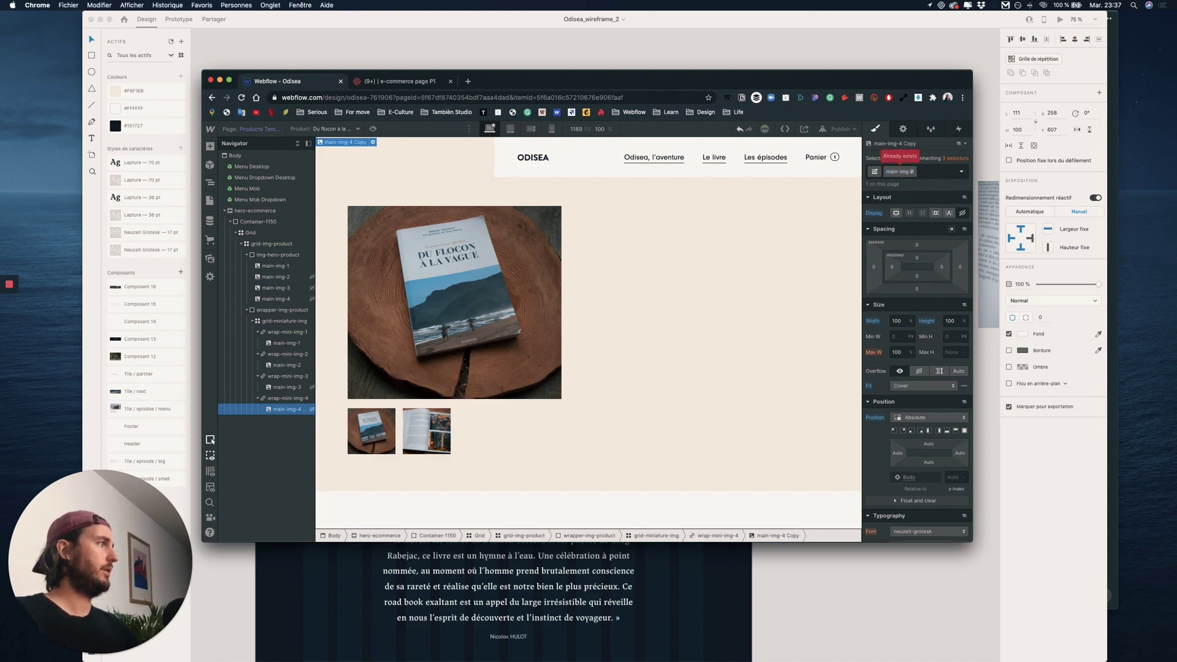
pyautogui.press('BackSpace')
pyautogui.write('-mini-')
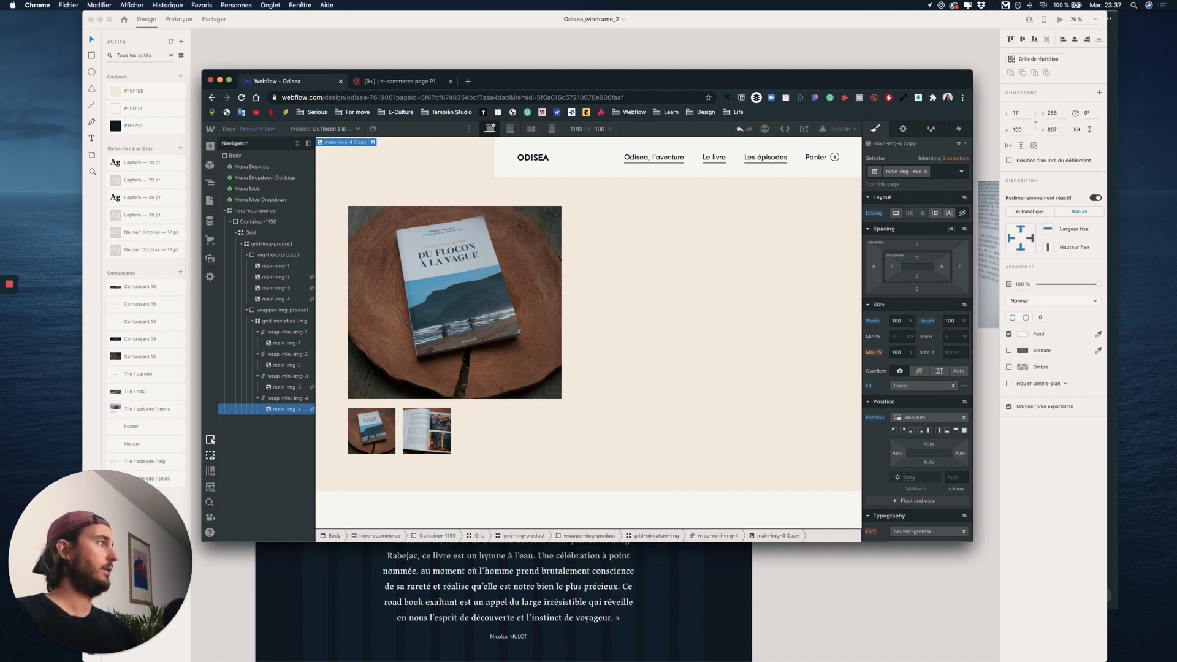
pyautogui.press('Return')
pyautogui.click(911, 171)
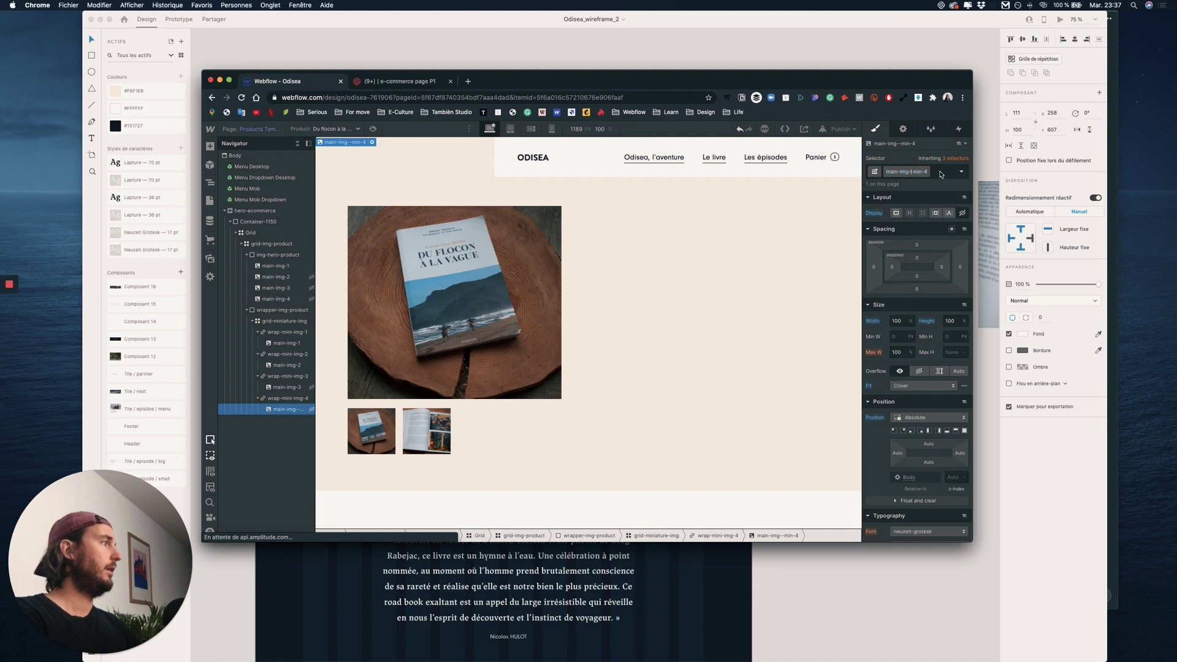
pyautogui.press('BackSpace')
pyautogui.press('Return')
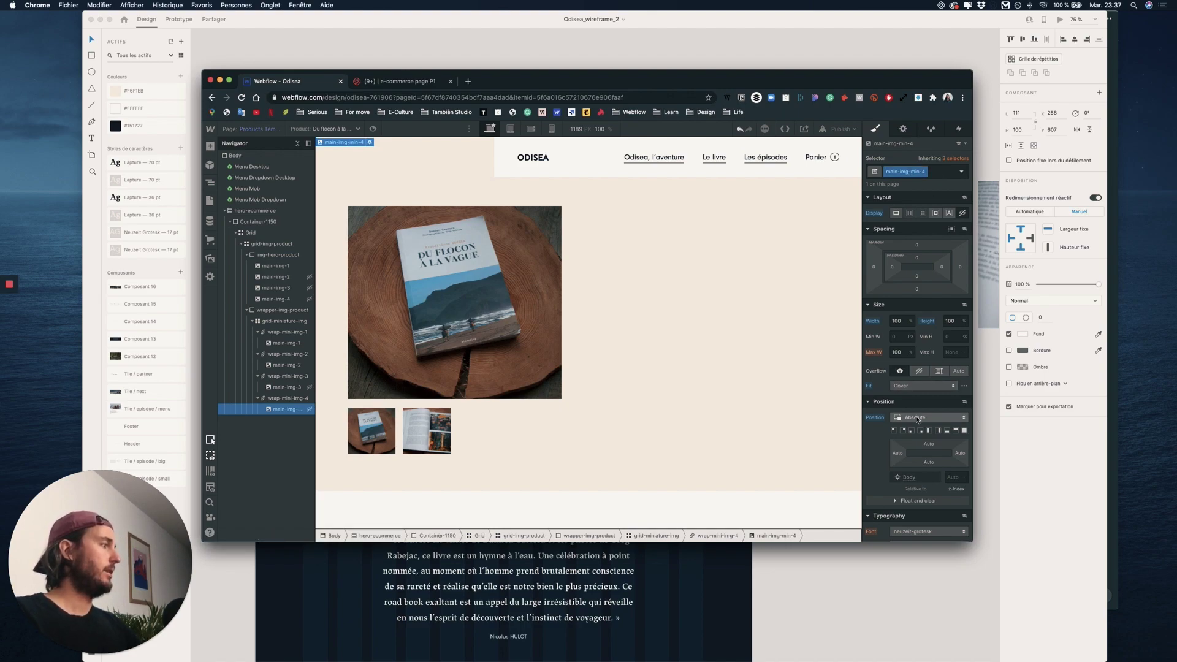
pyautogui.click(917, 418)
pyautogui.click(909, 395)
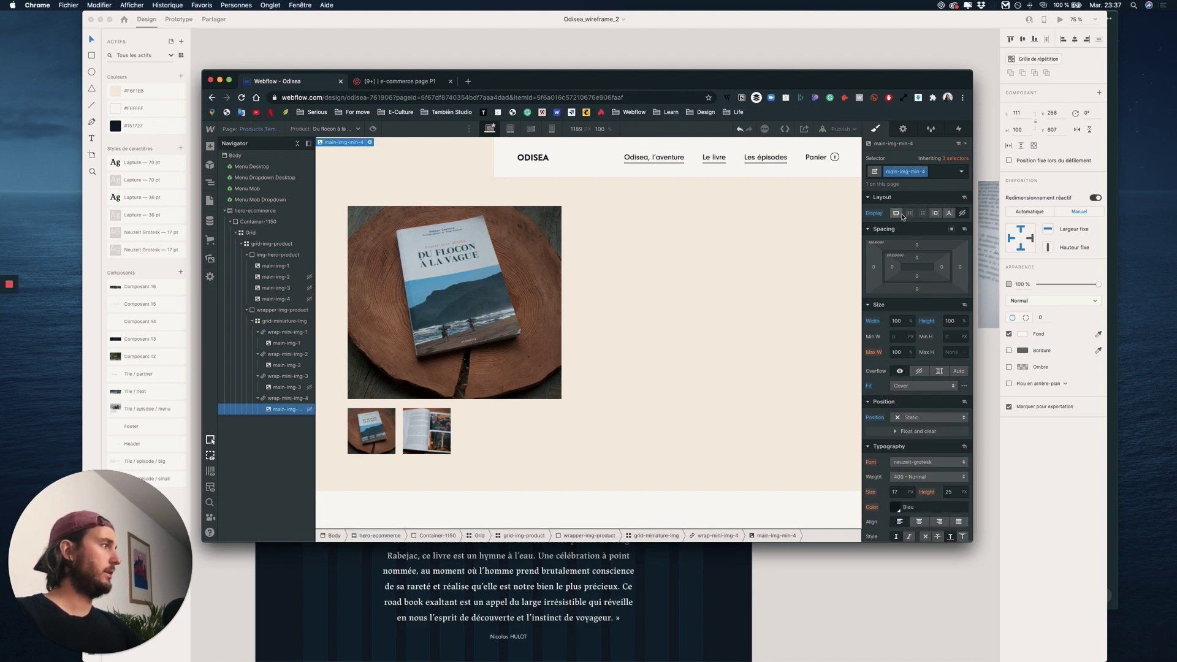
# Remove the static combo class from the main-img-3 thumbnail inside wrap-mini-img-3 and duplicate its main-img-3 class
pyautogui.click(287, 386)
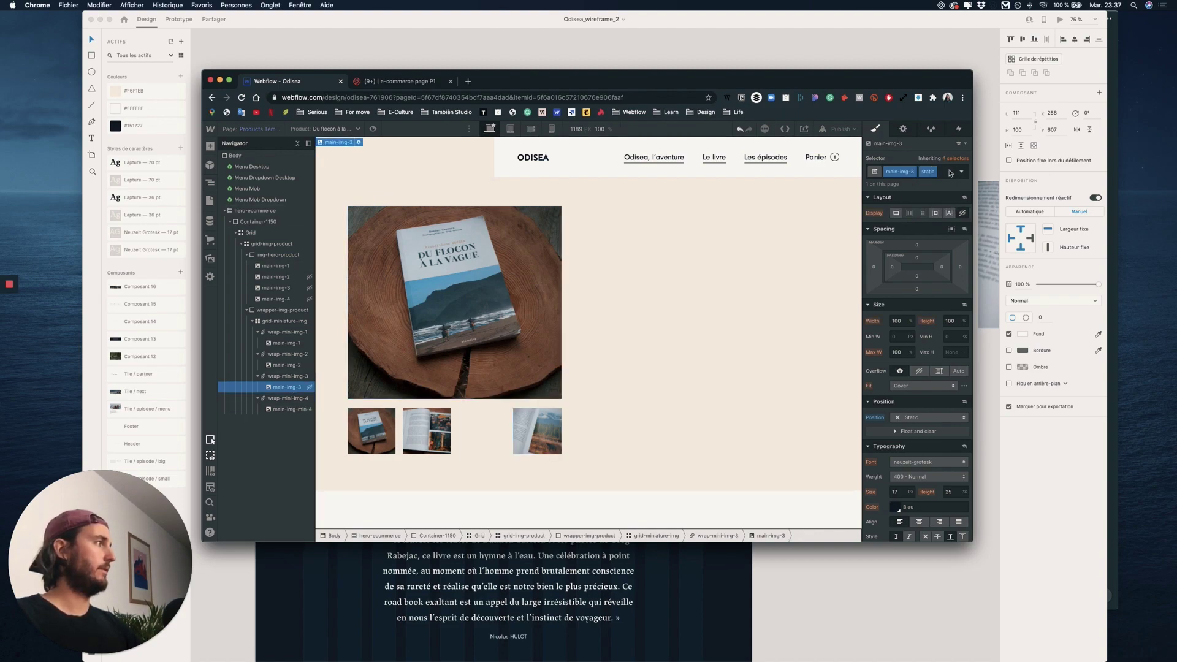
pyautogui.click(948, 171)
pyautogui.press('BackSpace')
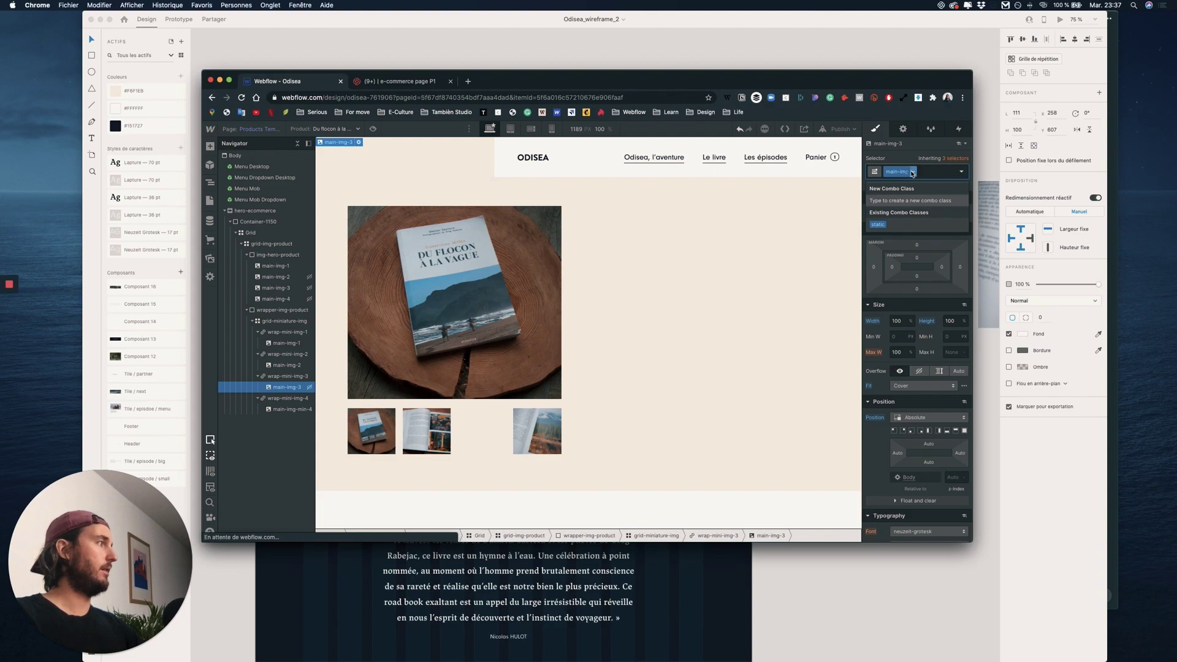
pyautogui.click(913, 172)
pyautogui.click(905, 196)
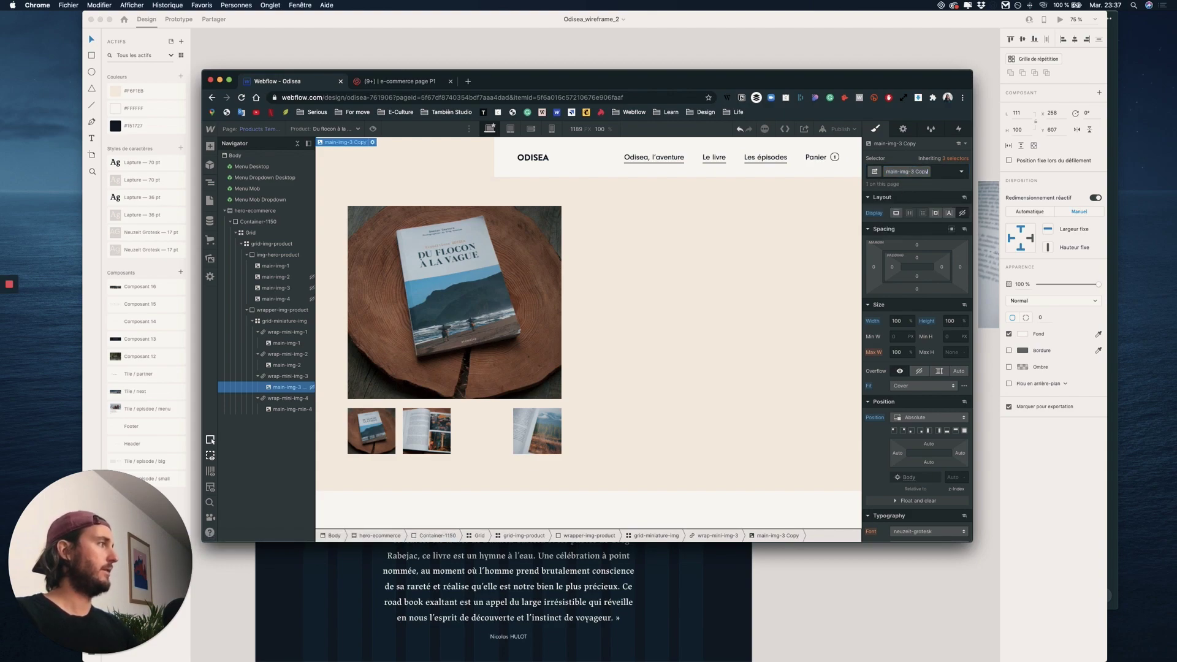
# Rename the third thumbnail's duplicated class main-img-min-3 and give it block display and static position
pyautogui.press('BackSpace')
pyautogui.press('BackSpace')
pyautogui.press('BackSpace')
pyautogui.press('BackSpace')
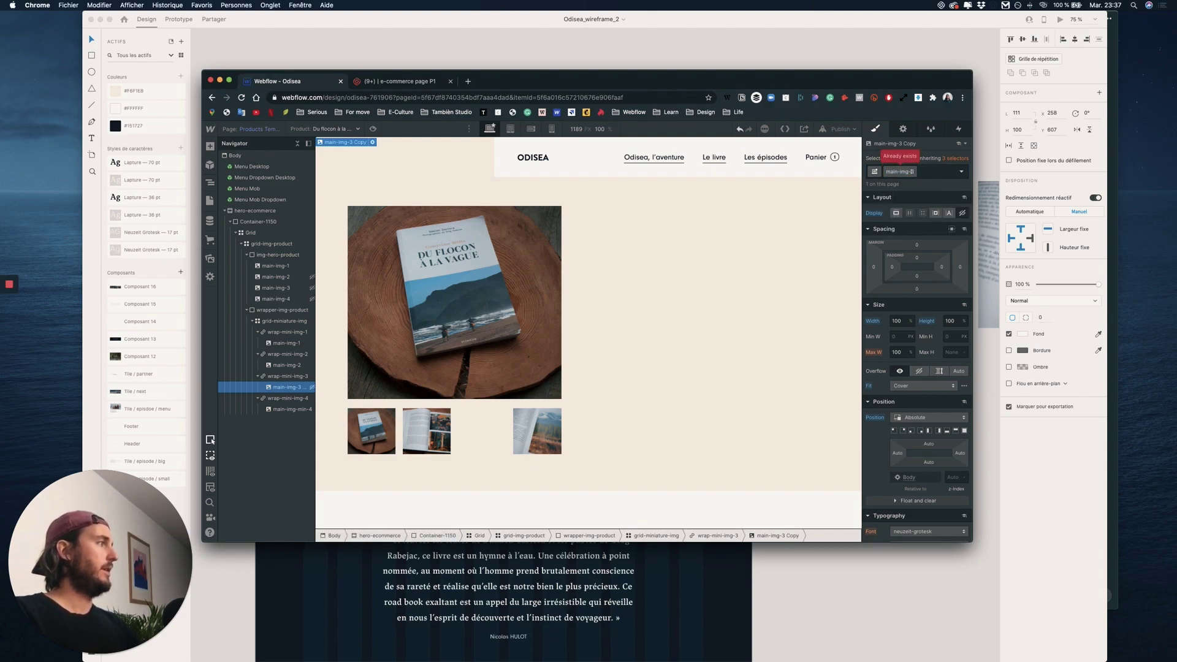
pyautogui.press('Left')
pyautogui.write('min-')
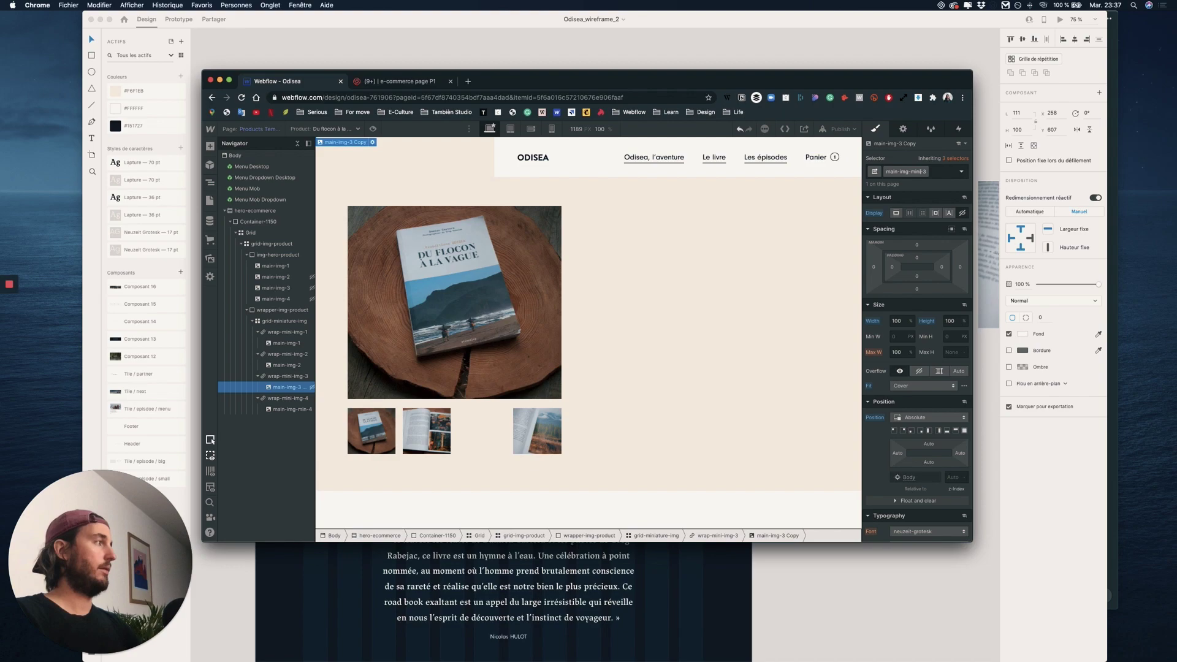
pyautogui.press('Return')
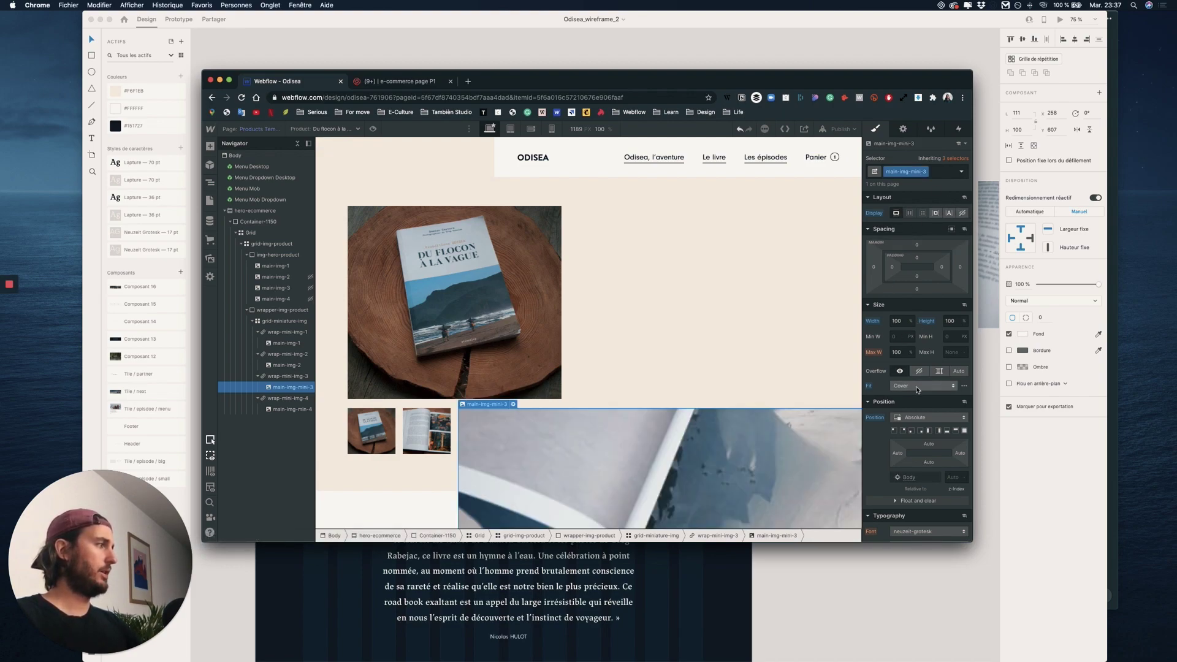
pyautogui.click(922, 418)
pyautogui.click(910, 395)
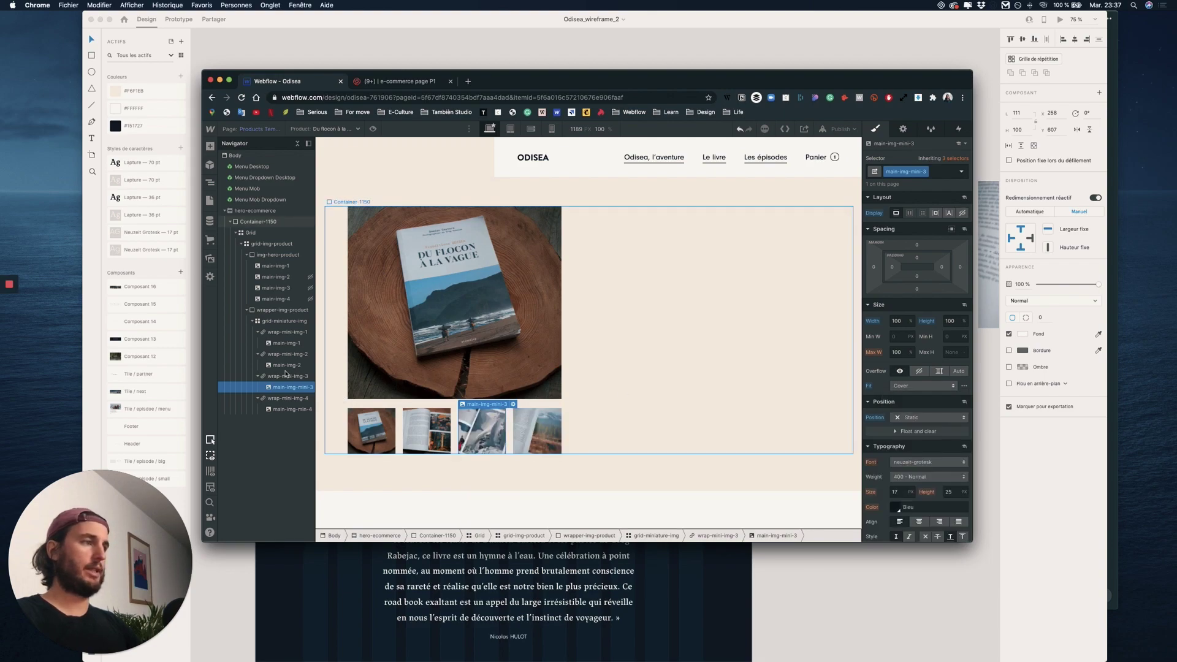
# Remove the static combo class from the main-img-2 thumbnail inside wrap-mini-img-2 and duplicate its main-img-2 class
pyautogui.click(287, 365)
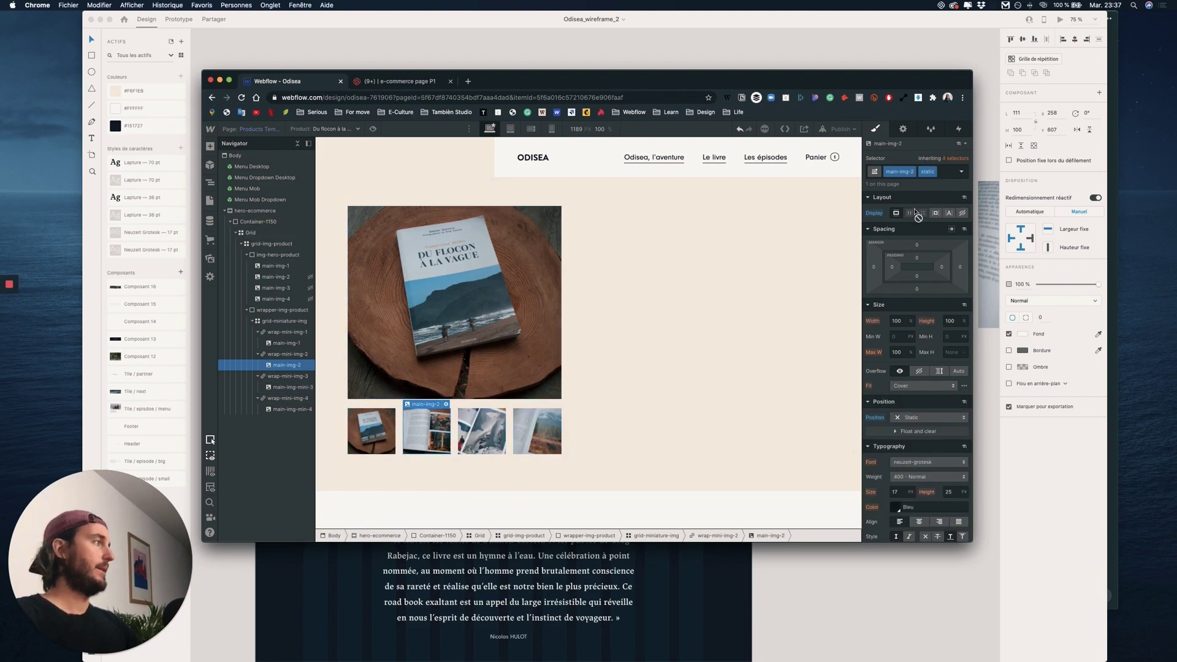
pyautogui.click(943, 172)
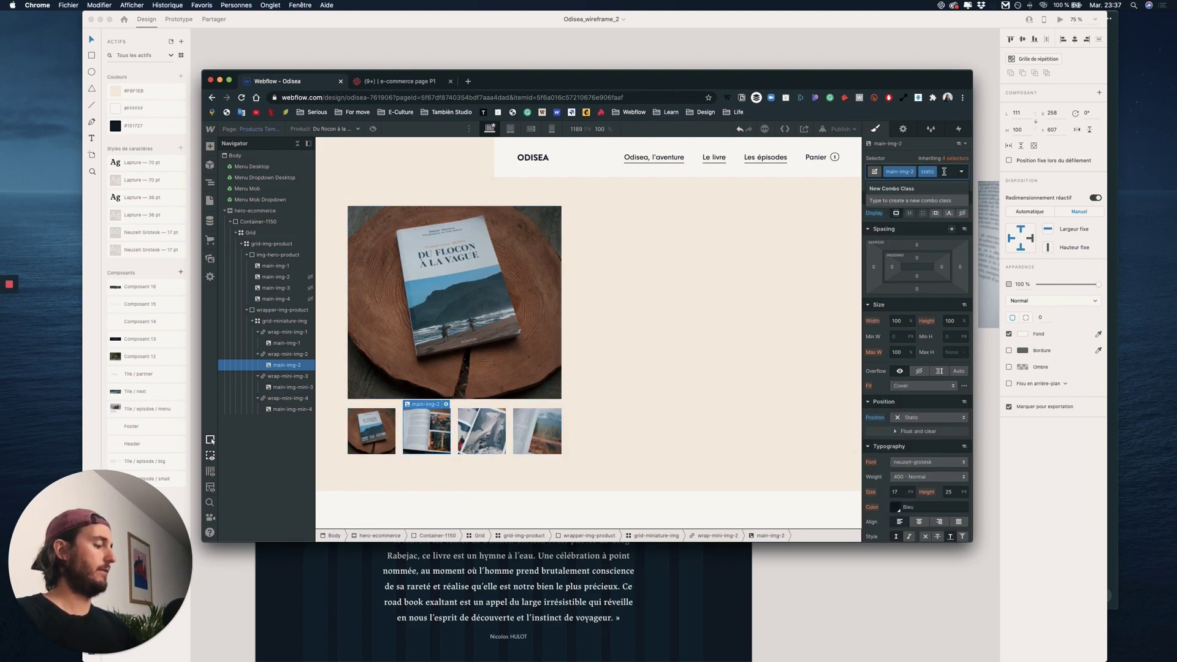
pyautogui.press('BackSpace')
pyautogui.click(912, 171)
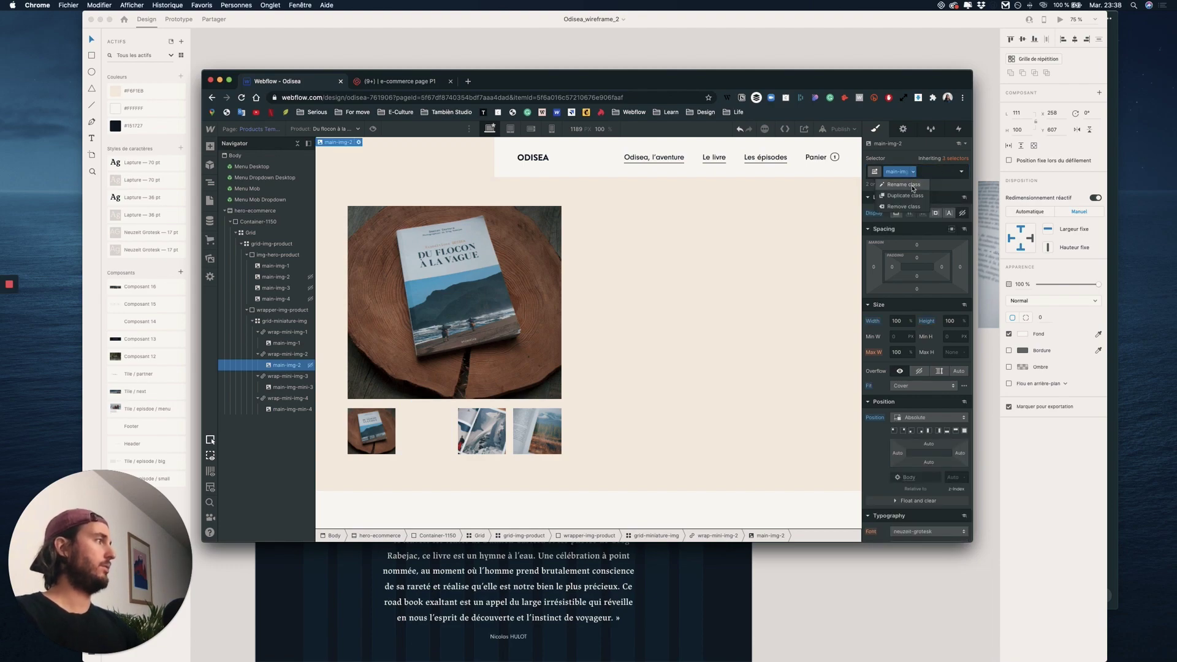
pyautogui.click(906, 195)
# Rename the second thumbnail's duplicated class main-img-mini-2 and give it block display and static position
pyautogui.press('BackSpace')
pyautogui.press('BackSpace')
pyautogui.press('BackSpace')
pyautogui.press('BackSpace')
pyautogui.press('BackSpace')
pyautogui.press('BackSpace')
pyautogui.write('mini-')
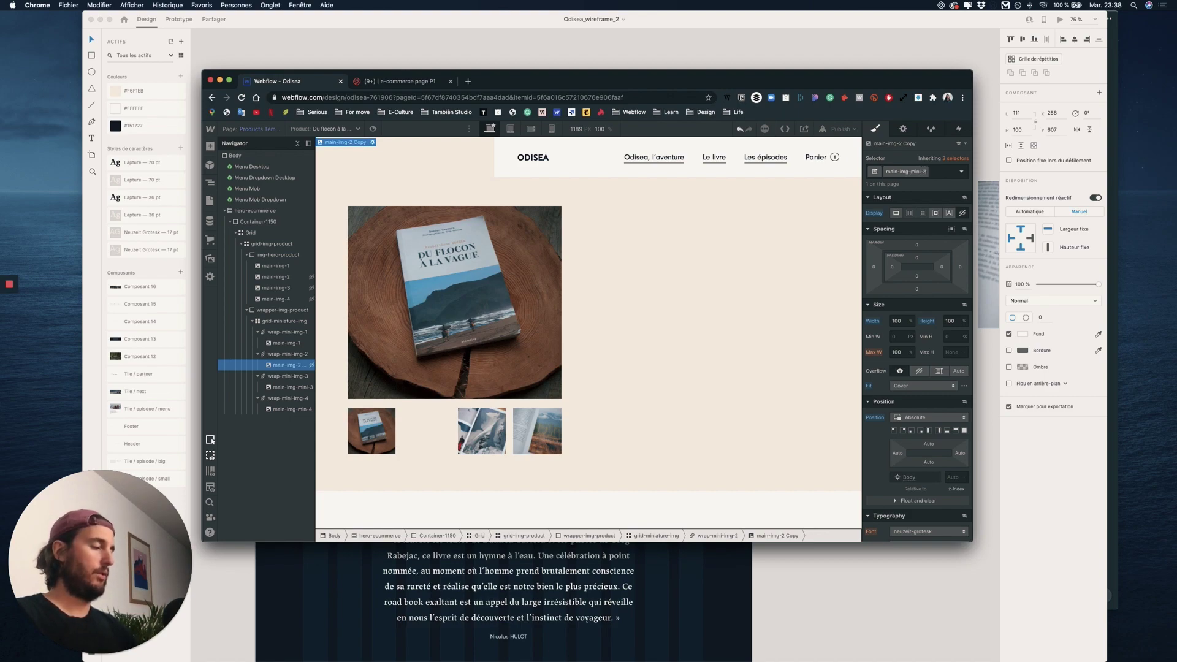
pyautogui.press('Return')
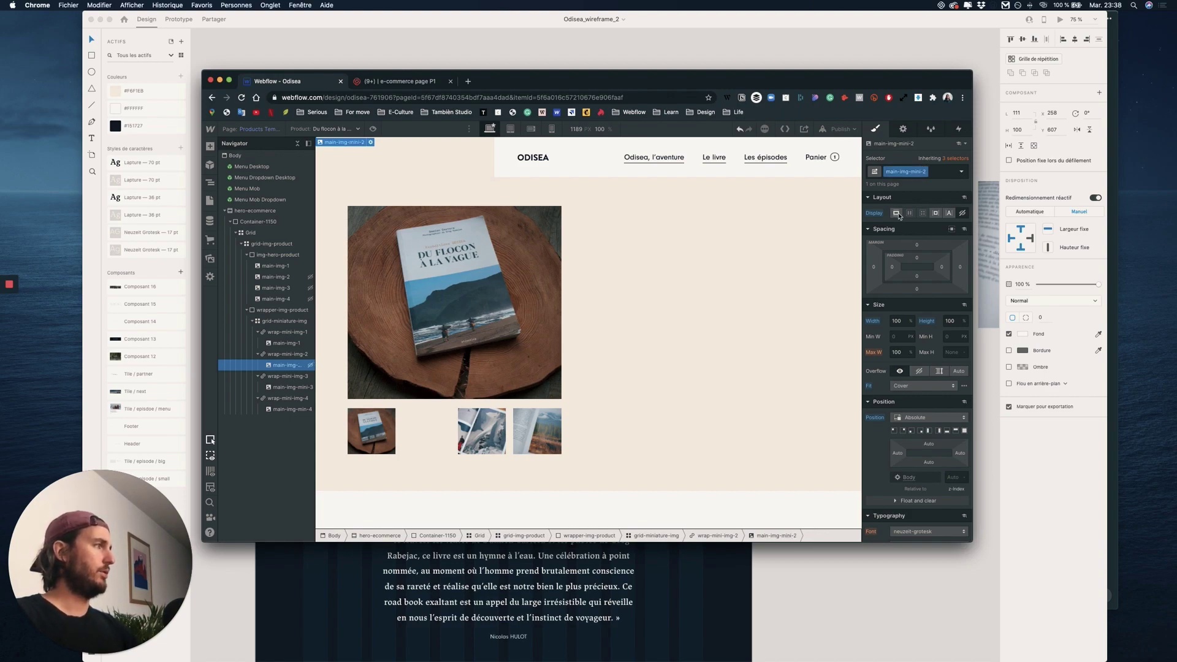
pyautogui.click(928, 417)
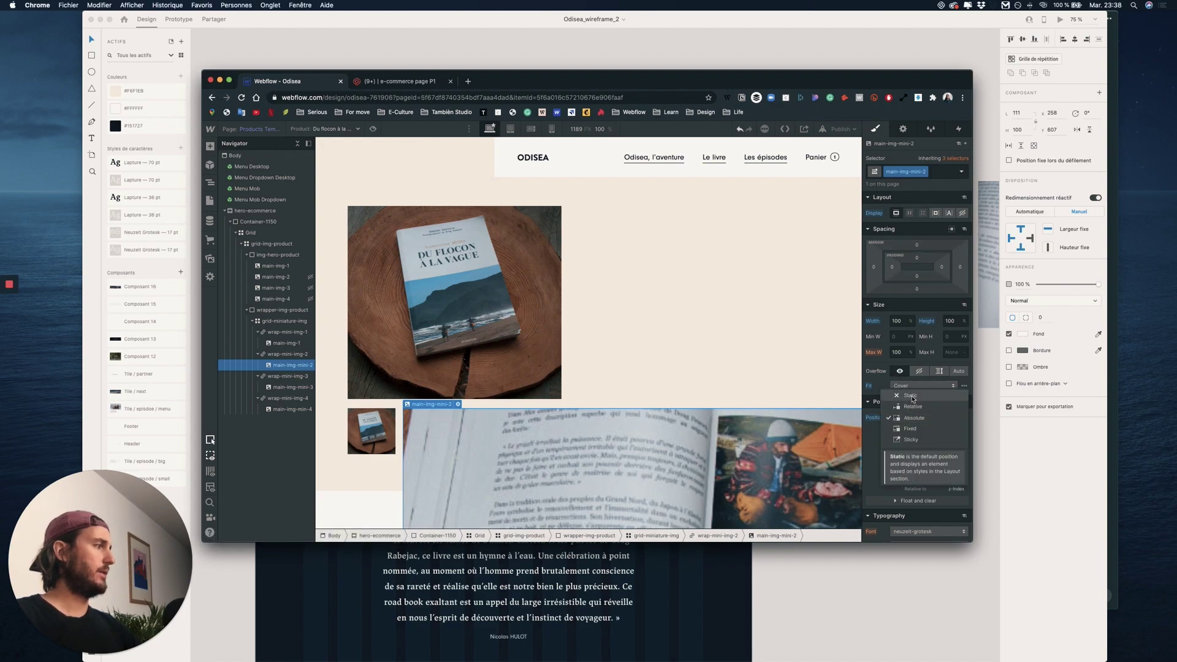
pyautogui.click(913, 399)
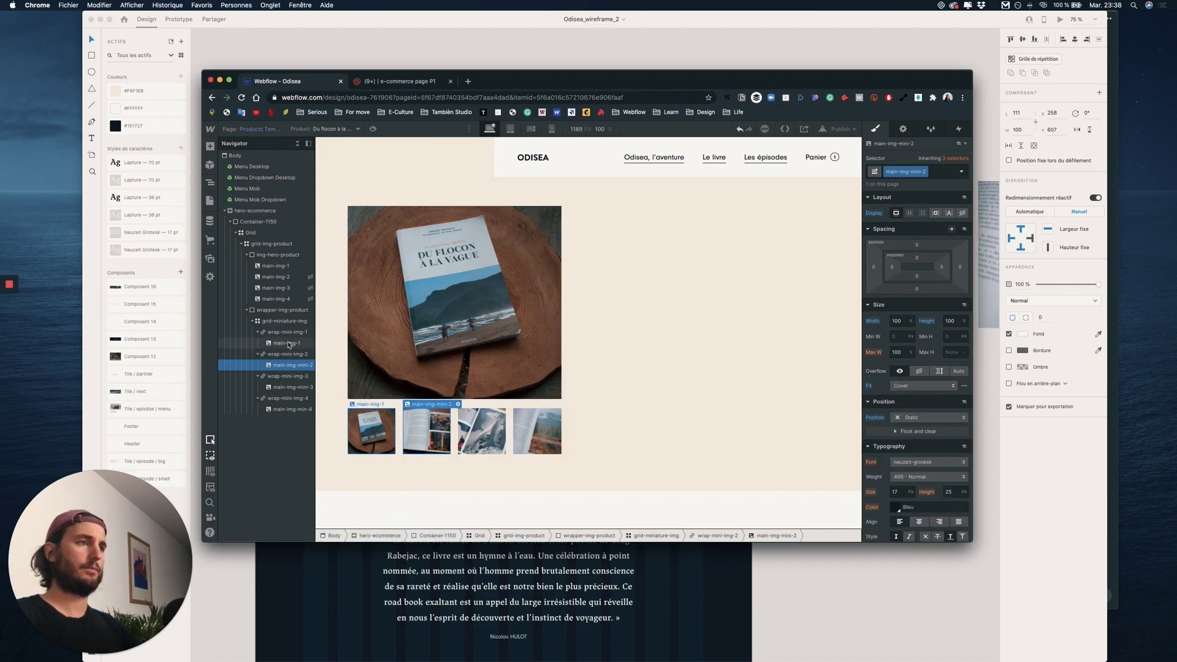
# Remove the static combo class from the main-img-1 thumbnail inside wrap-mini-img-1 and duplicate its main-img-1 class
pyautogui.click(288, 343)
pyautogui.click(946, 171)
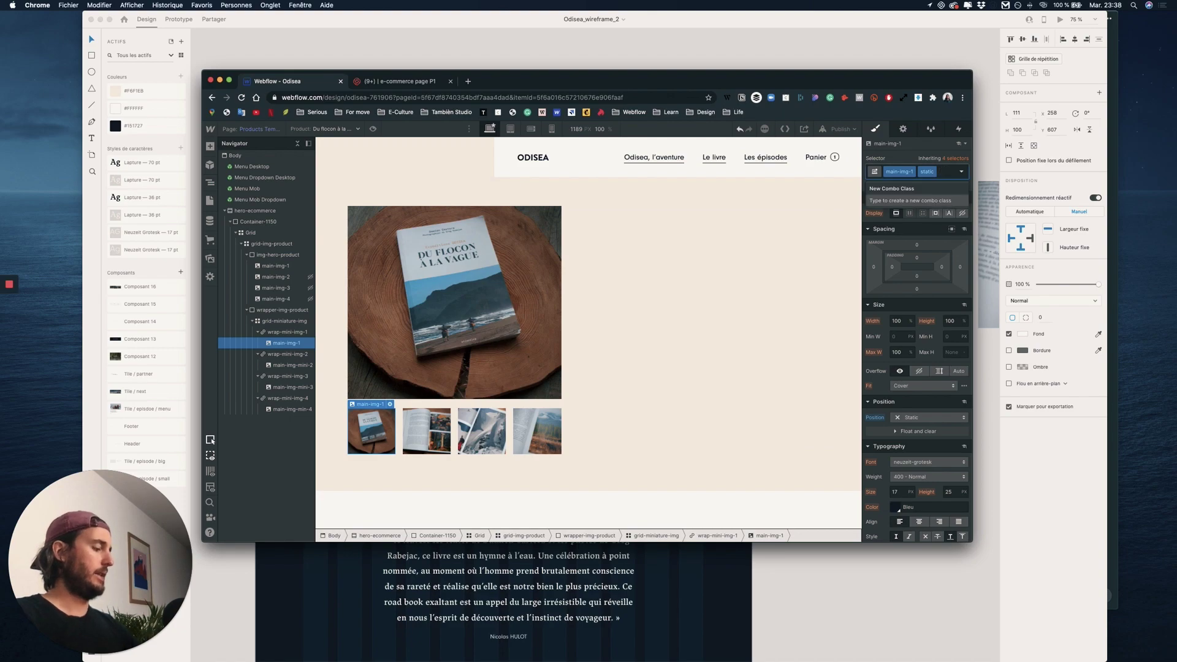
pyautogui.press('BackSpace')
pyautogui.click(912, 172)
pyautogui.click(907, 196)
# Rename the first thumbnail's duplicated class main-img-mini-1 and set its position to static
pyautogui.press('Right')
pyautogui.press('BackSpace')
pyautogui.press('BackSpace')
pyautogui.press('BackSpace')
pyautogui.press('BackSpace')
pyautogui.press('BackSpace')
pyautogui.press('BackSpace')
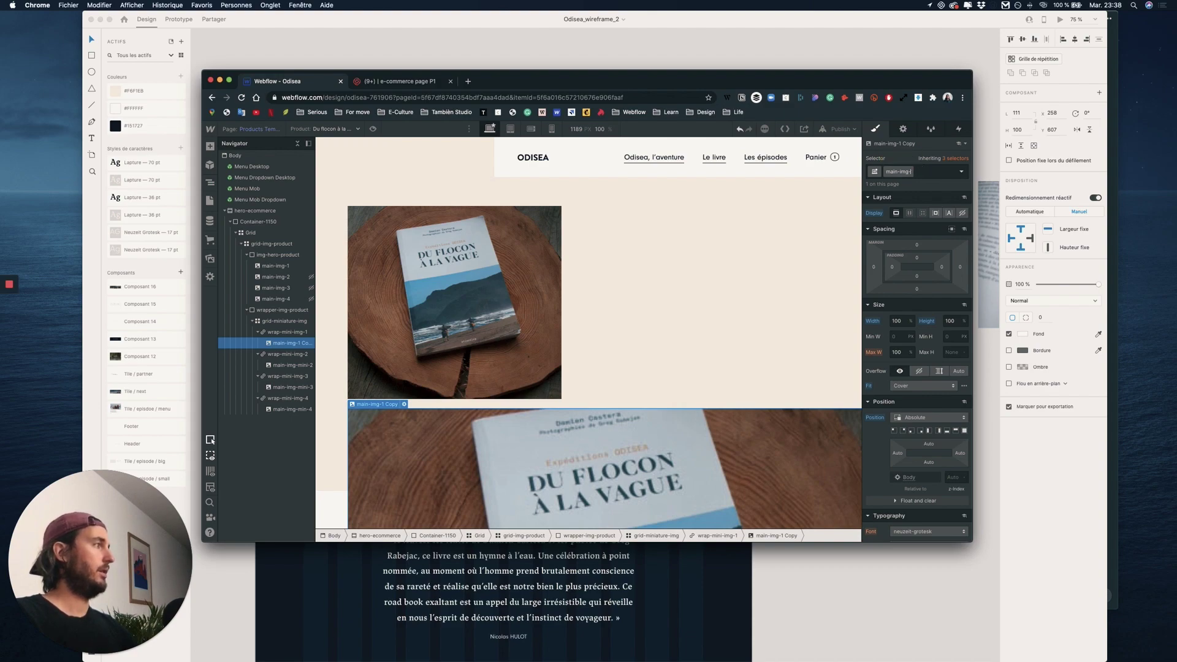
pyautogui.write('mini')
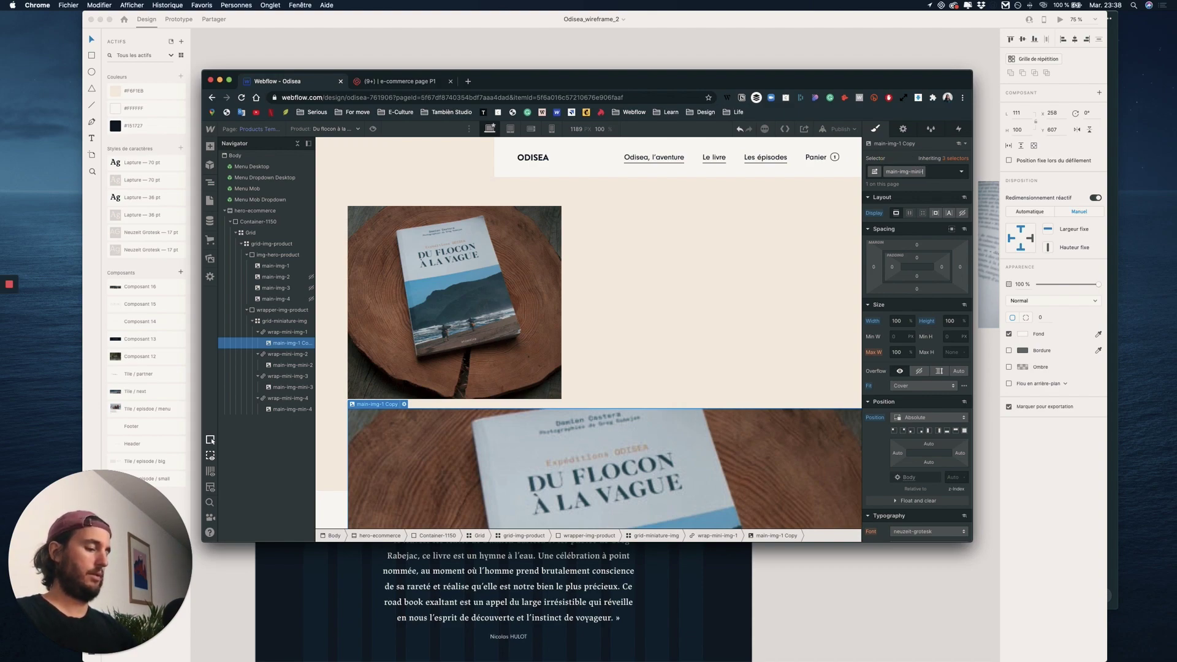
pyautogui.write('-1')
pyautogui.press('Return')
pyautogui.click(914, 418)
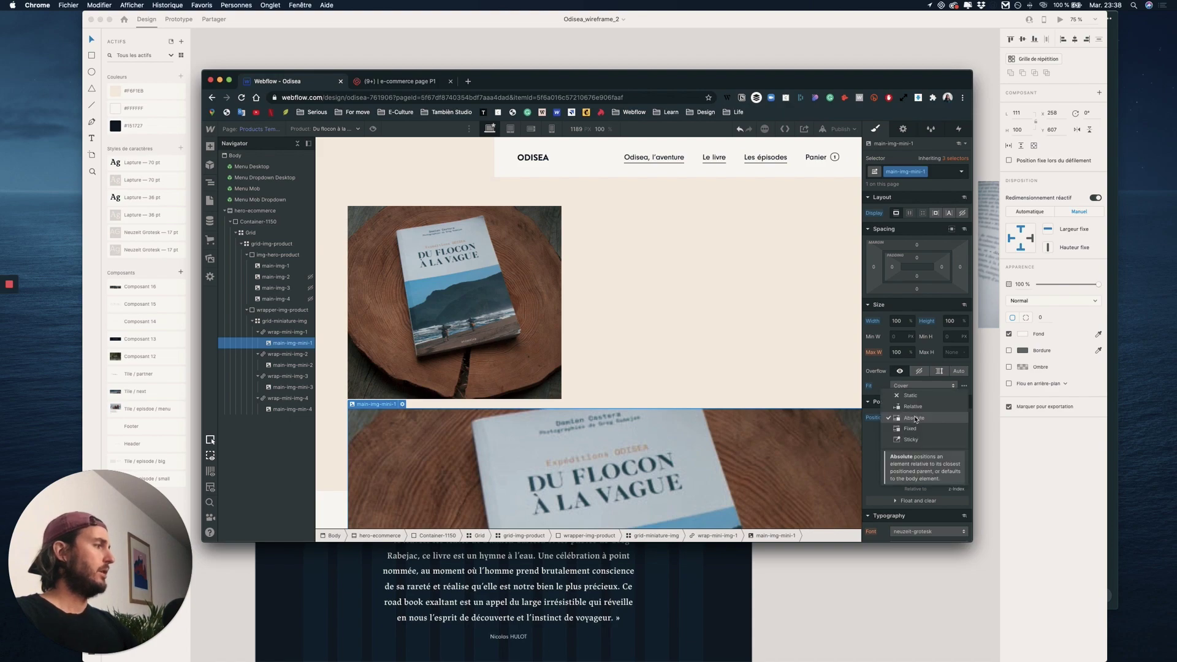
pyautogui.click(908, 397)
# Add a Mouse click (tap) element trigger to the wrap-mini-img-1 link and make it apply to the whole wrap-mini-img-1 class
pyautogui.click(275, 288)
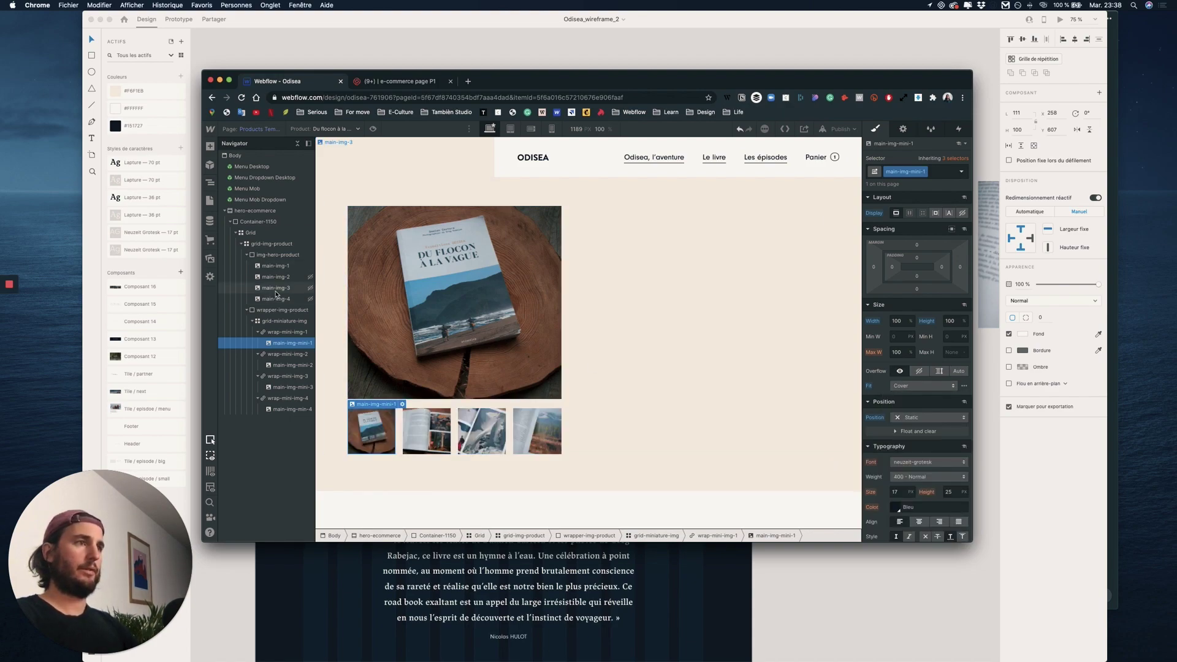
pyautogui.click(276, 298)
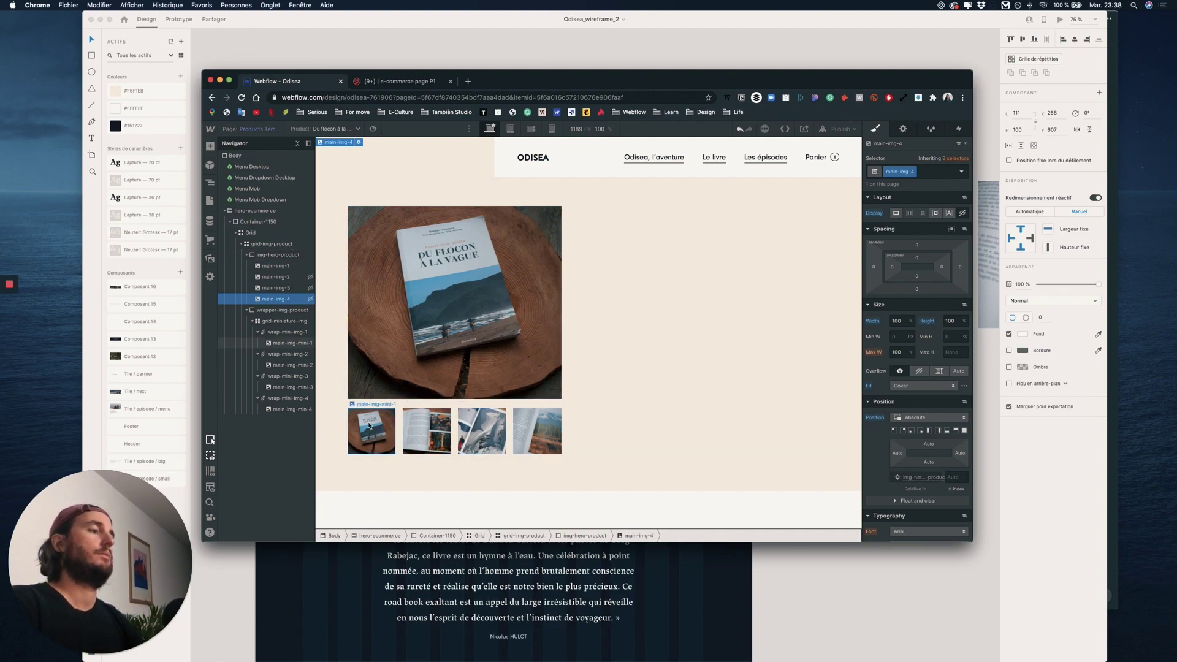
pyautogui.click(959, 129)
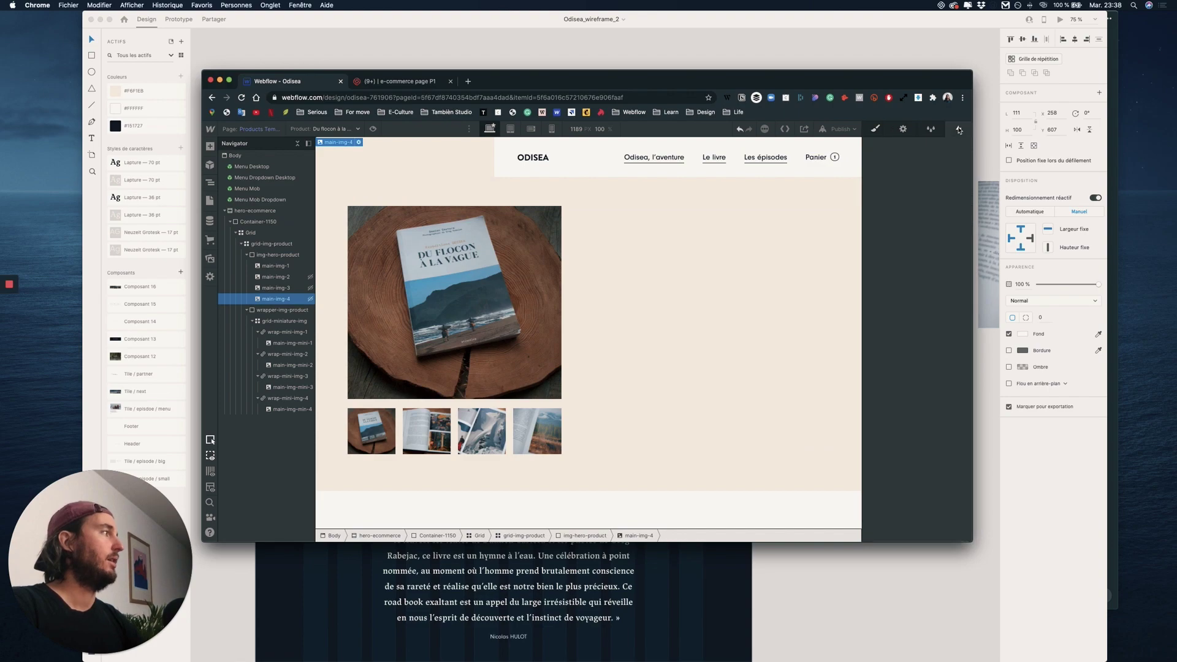
pyautogui.click(385, 421)
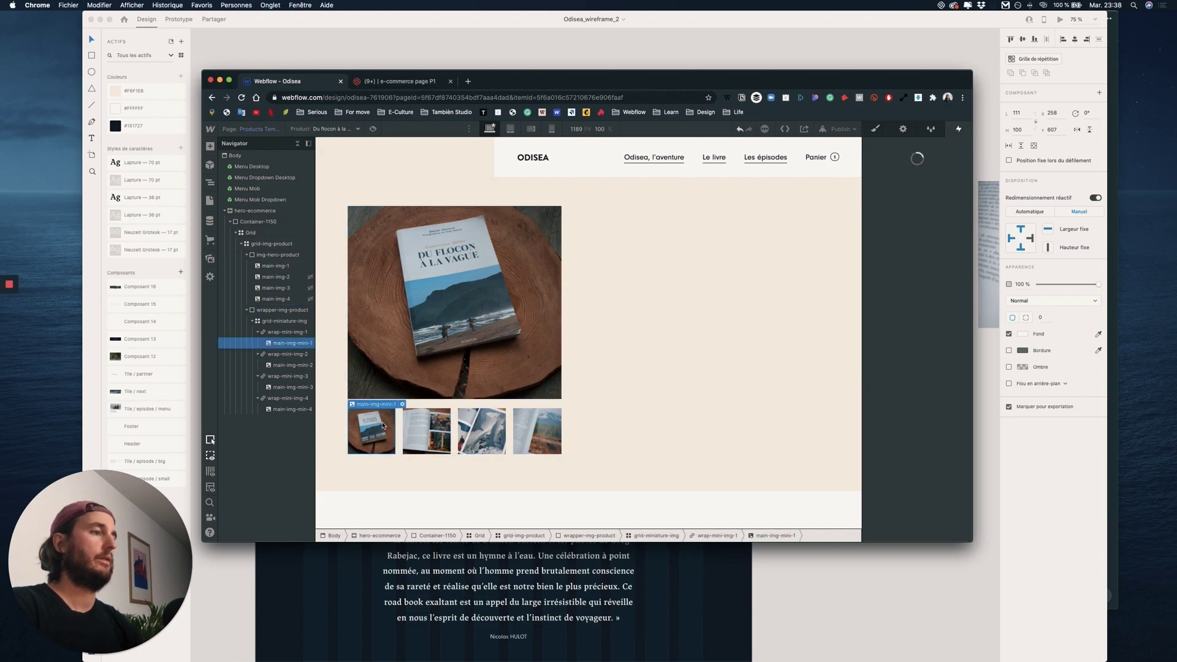
pyautogui.click(288, 332)
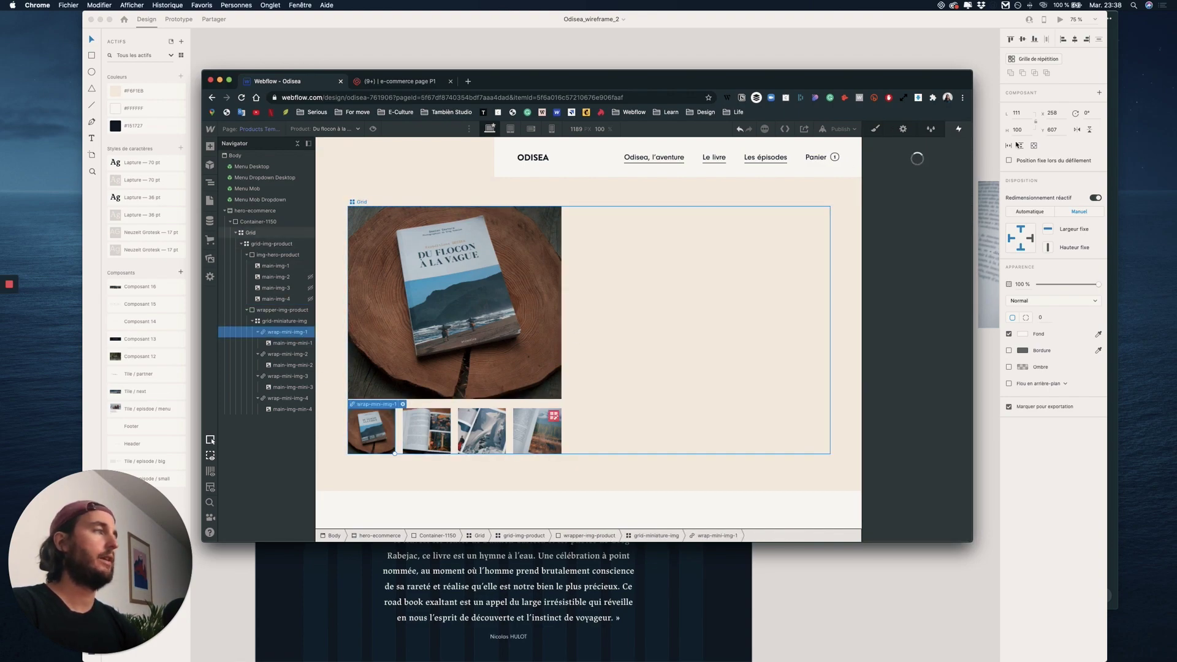
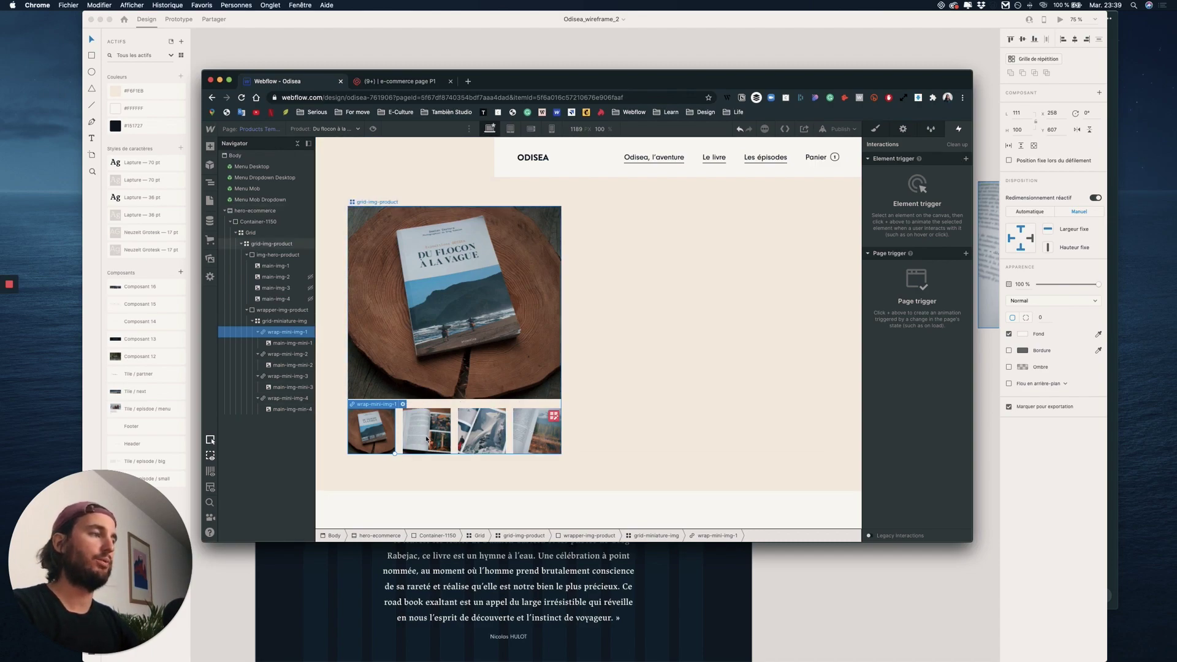
pyautogui.click(965, 159)
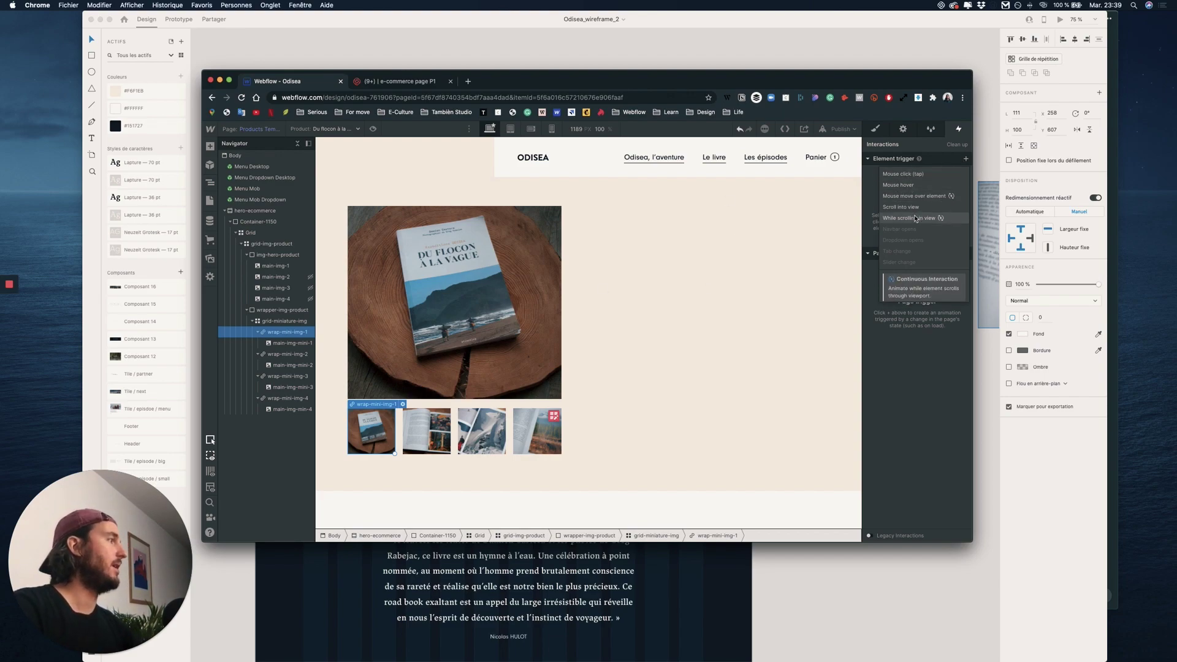
pyautogui.click(903, 174)
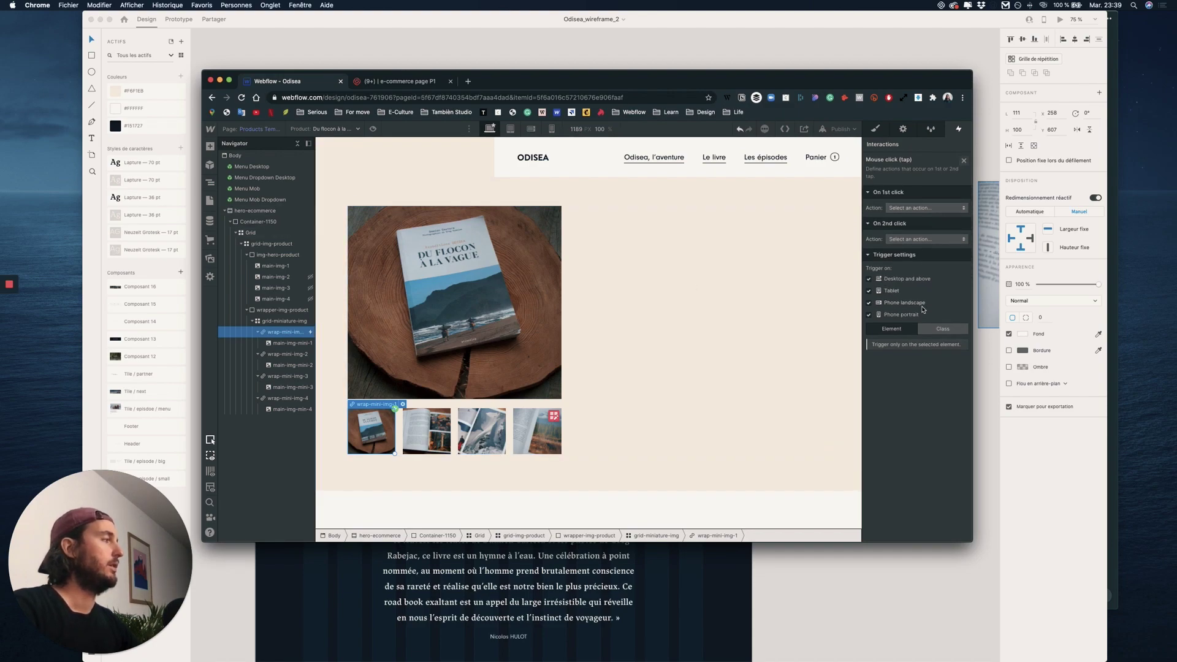
pyautogui.click(942, 328)
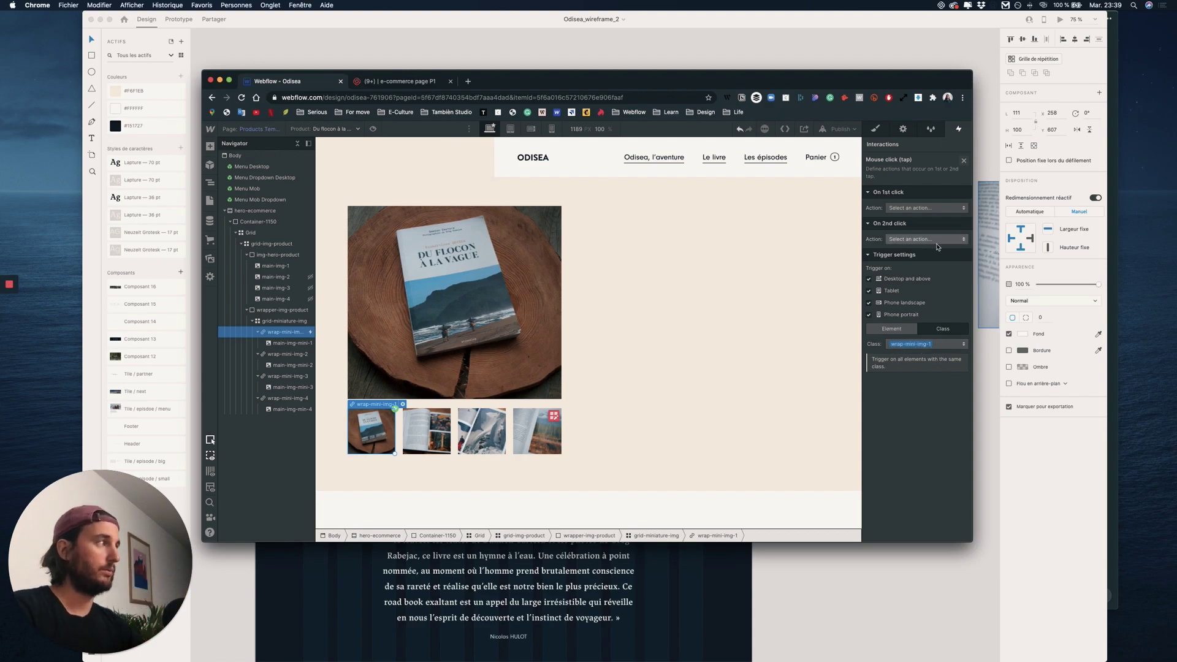
# Set the first-click action to start an animation and create a new timed animation named Click-img-product-mini-1
pyautogui.click(908, 208)
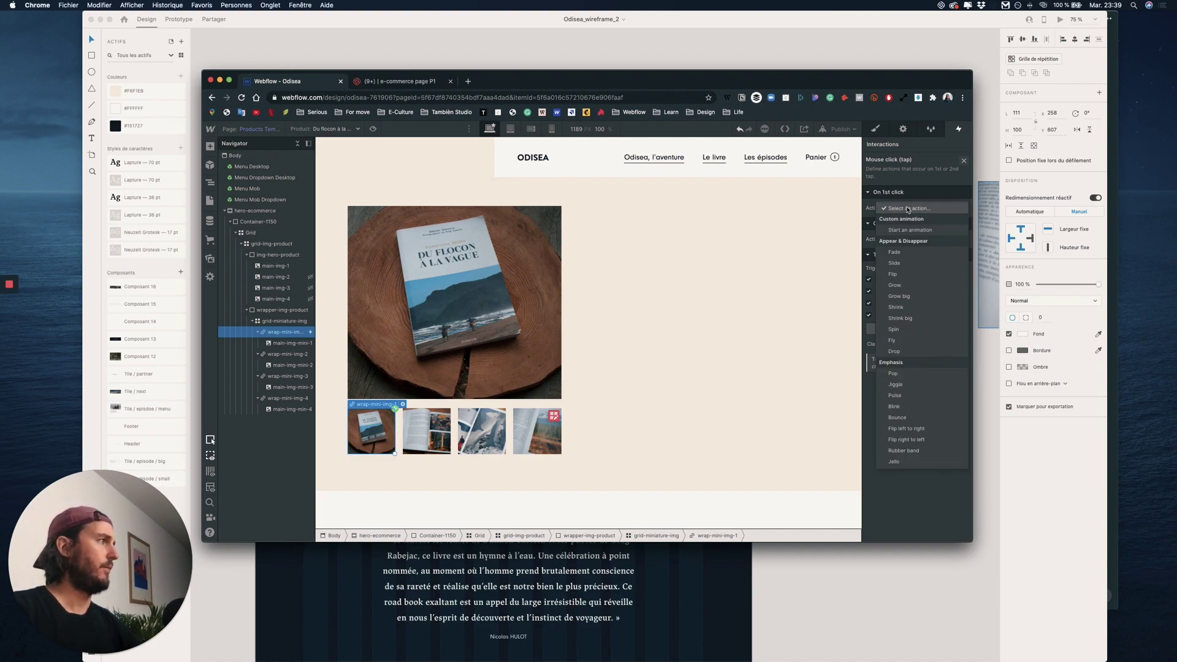
pyautogui.click(906, 230)
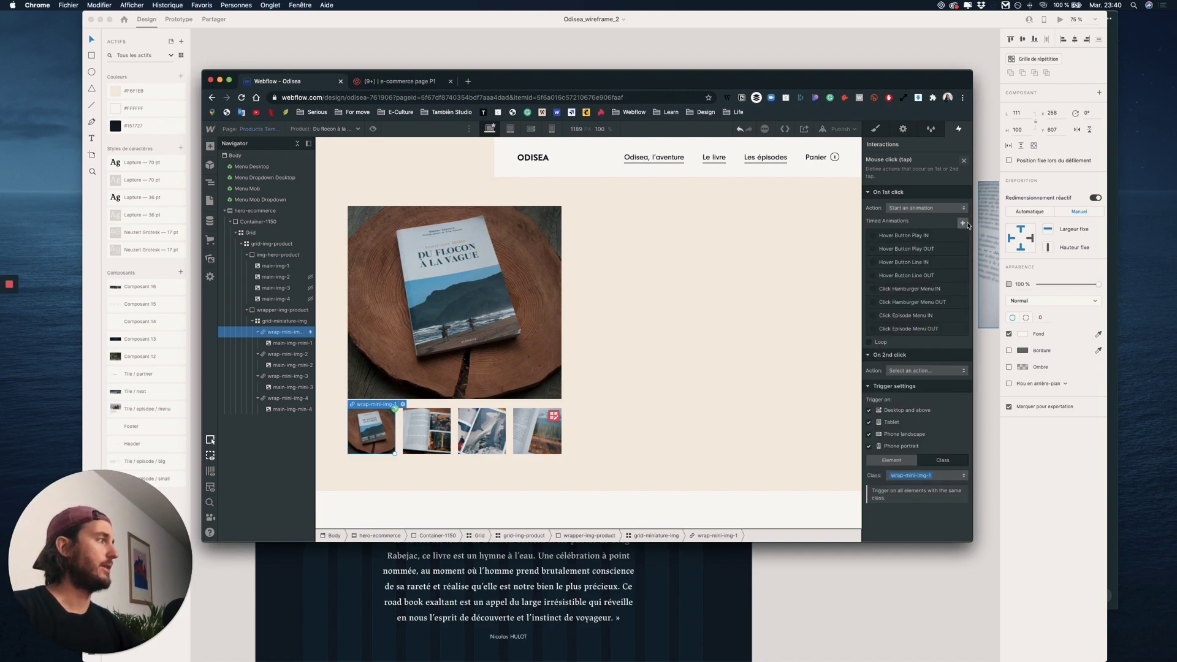
pyautogui.click(963, 223)
pyautogui.write('ck-img-product-mini-1')
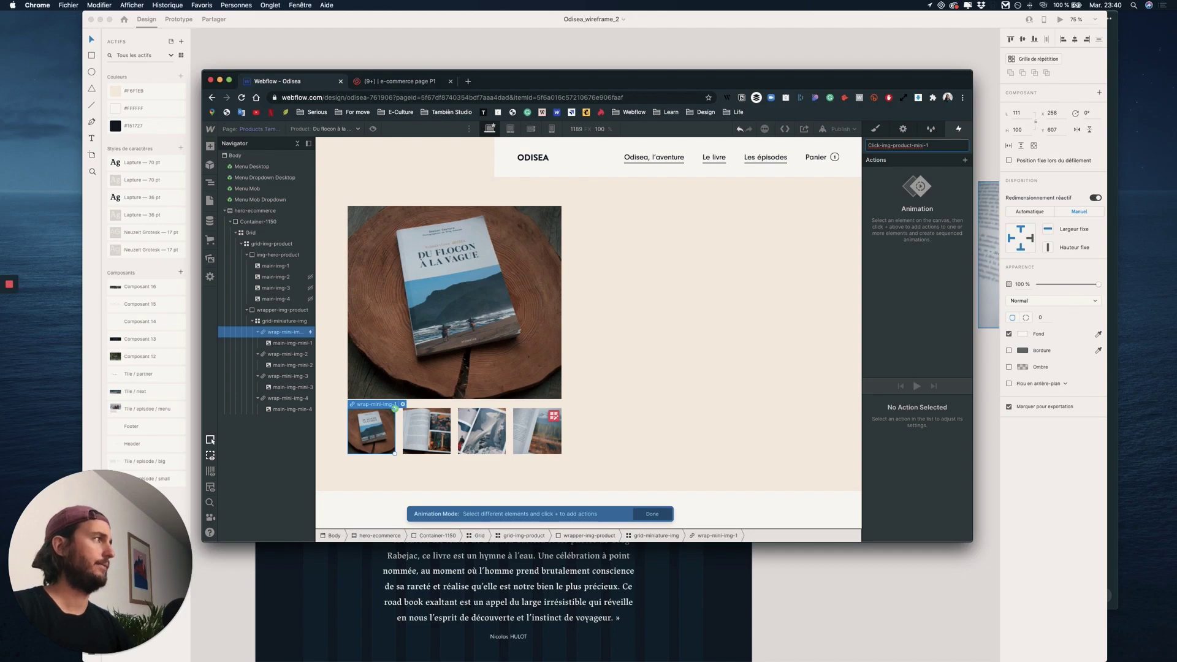
pyautogui.press('Return')
# Add a Hide/Show action for the main-img-1 hero image to the animation, with its display set to Block
pyautogui.click(965, 160)
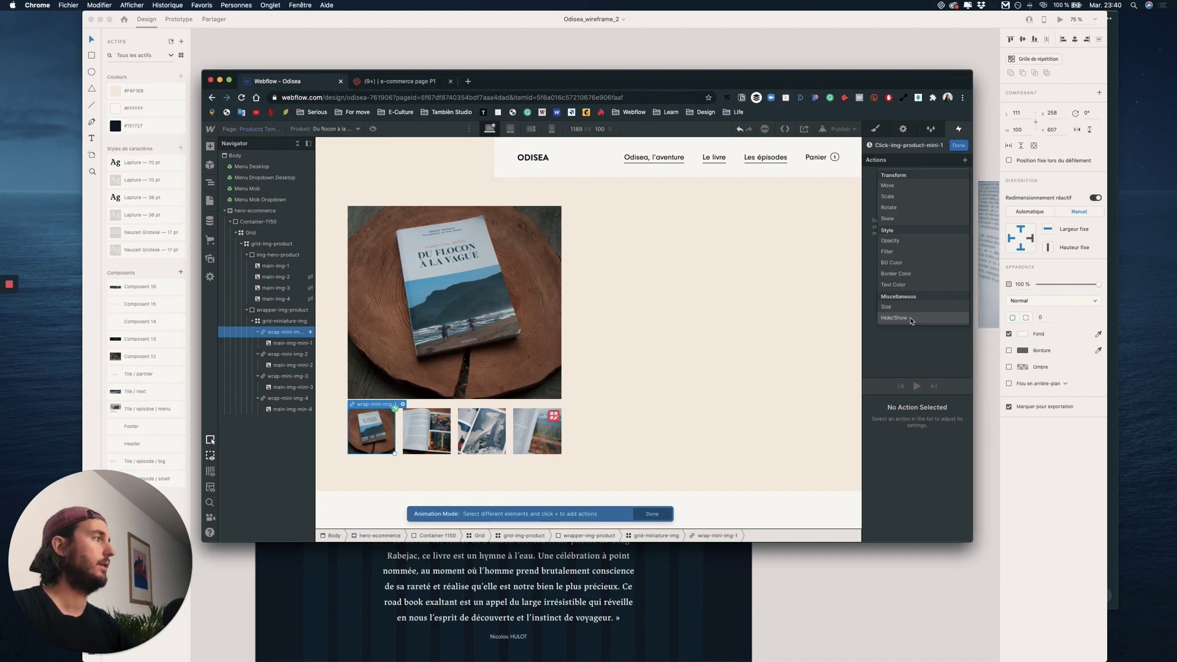
pyautogui.click(280, 334)
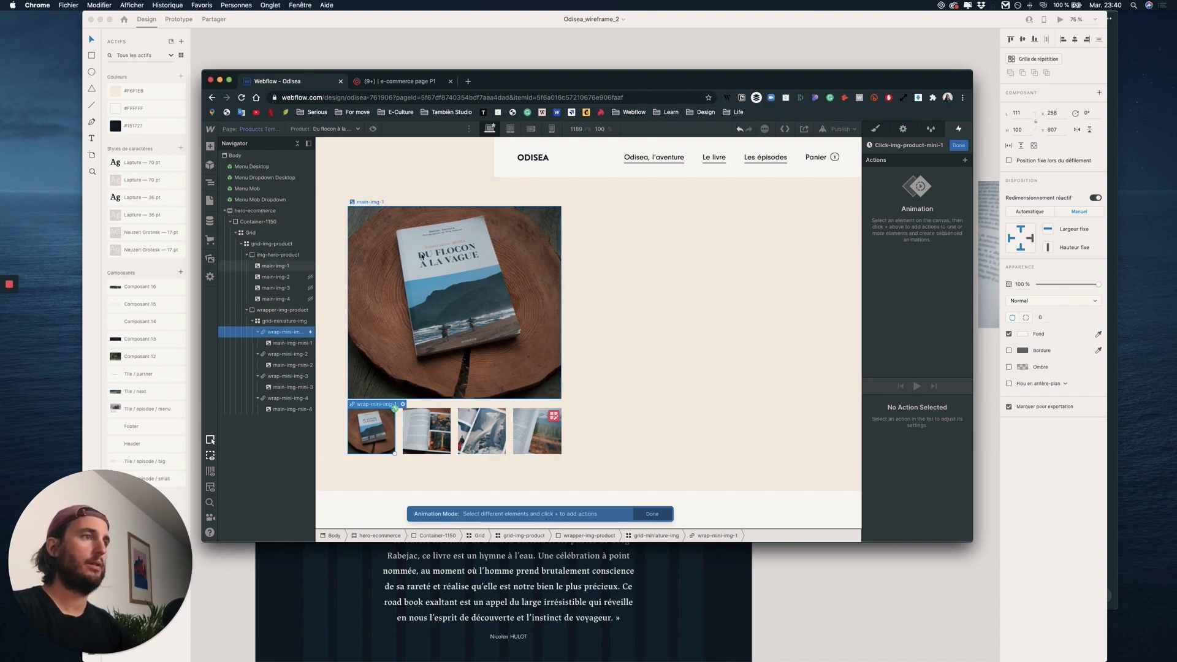
pyautogui.click(287, 267)
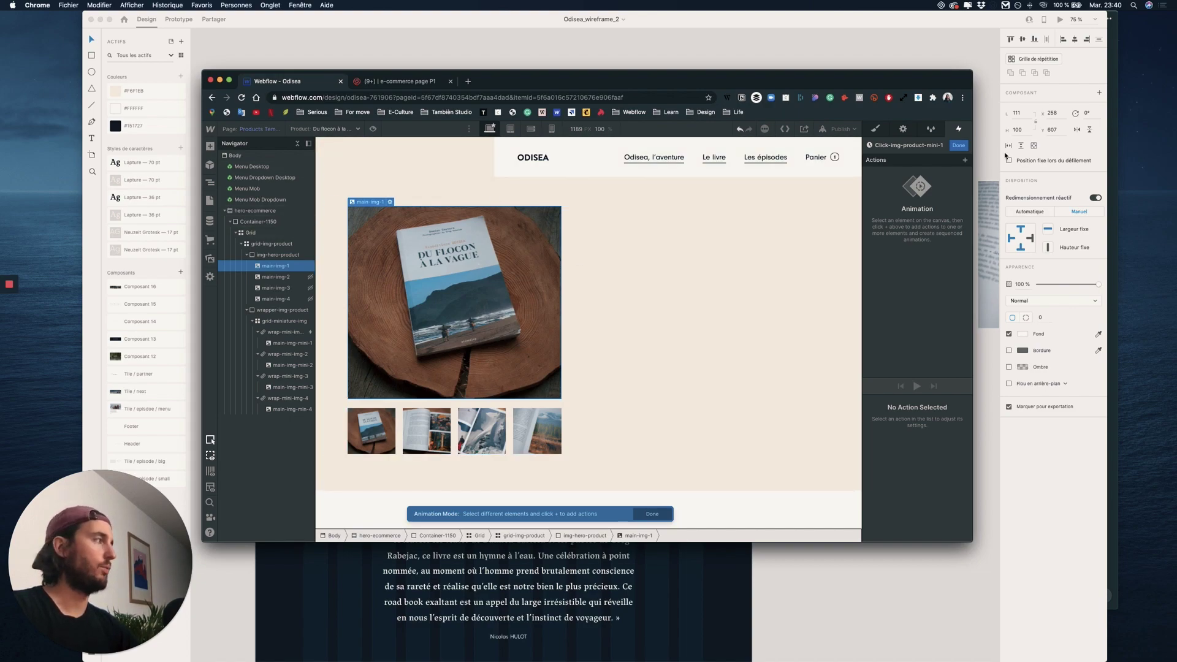
pyautogui.click(960, 163)
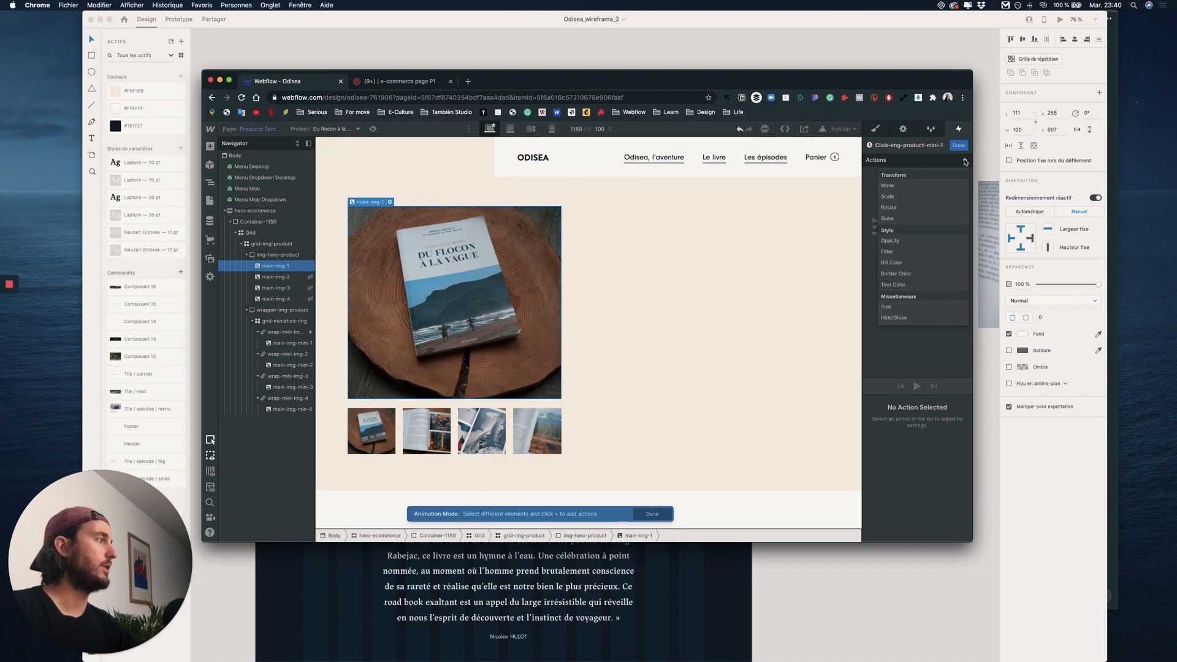
pyautogui.click(914, 311)
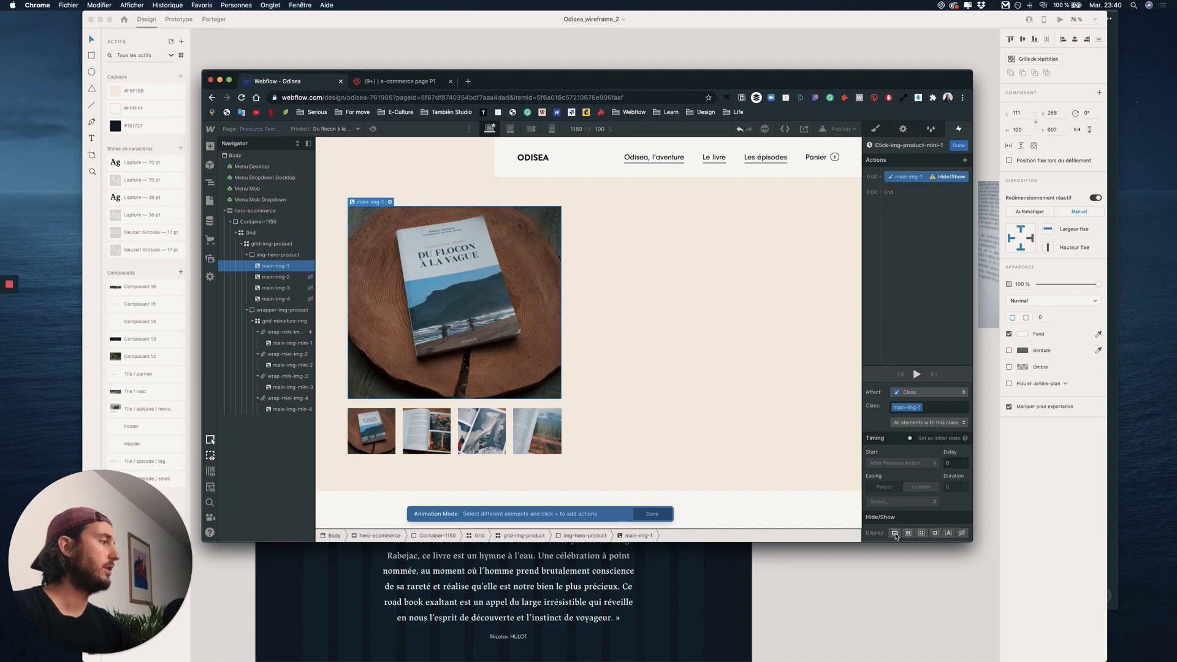
# Add Hide/Show actions for the main-img-2, main-img-3 and main-img-4 hero images to the Click-img-product-mini-1 animation
pyautogui.click(276, 276)
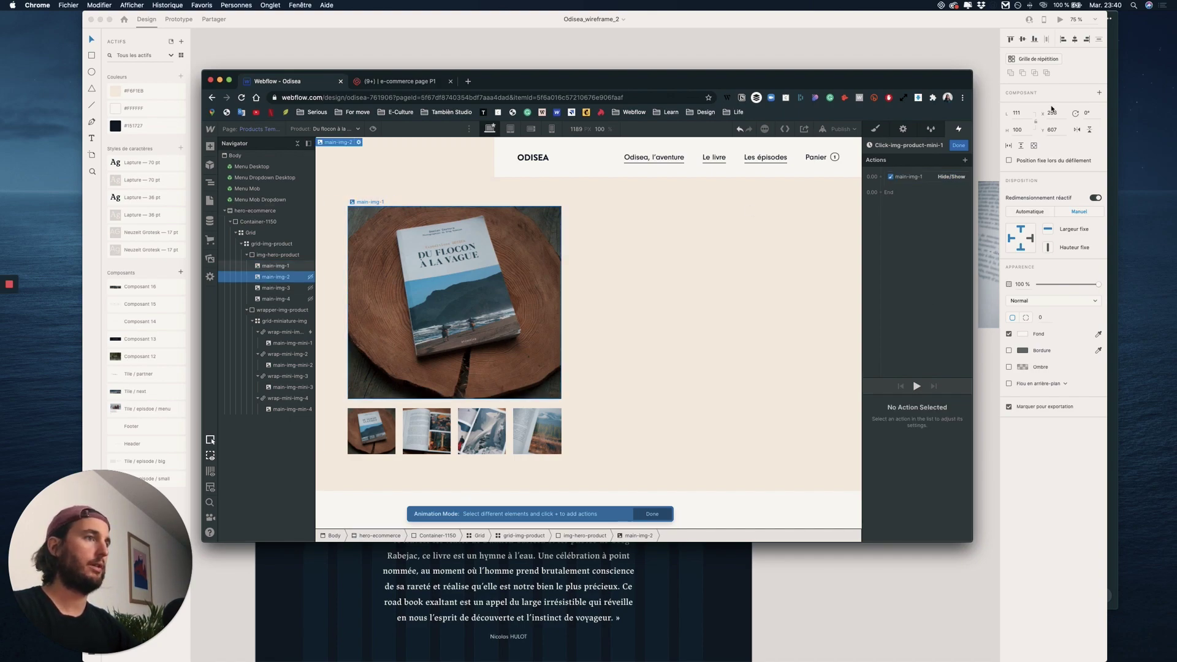
pyautogui.click(965, 160)
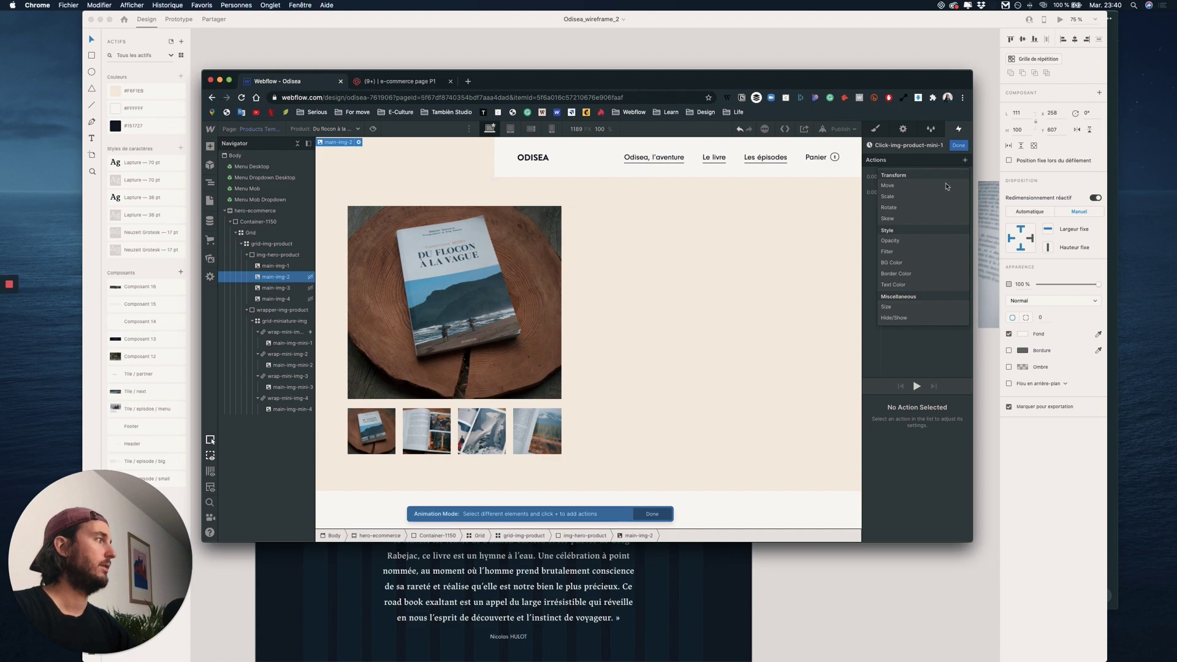
pyautogui.click(894, 317)
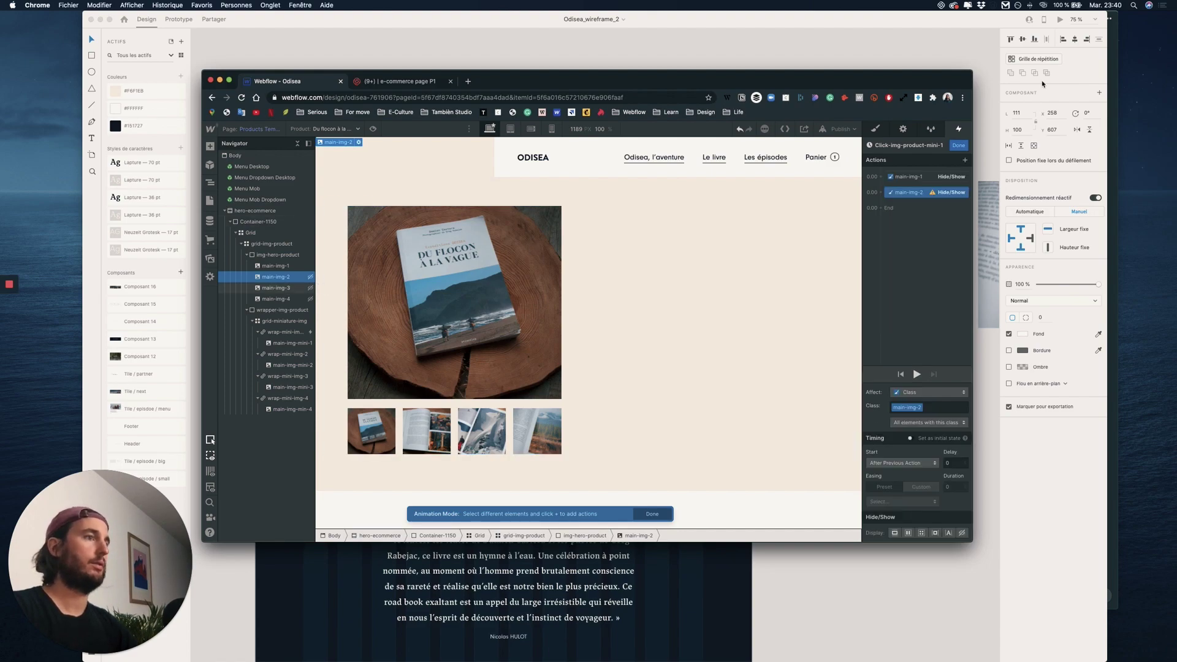
pyautogui.click(276, 288)
pyautogui.click(965, 160)
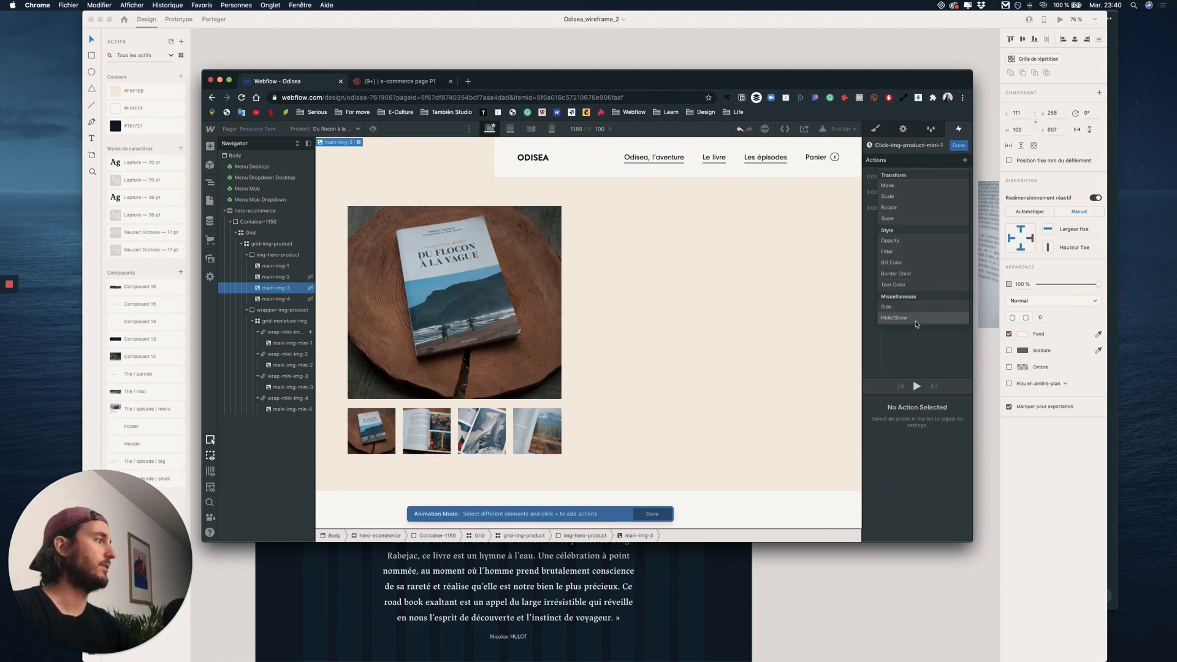
pyautogui.click(915, 323)
pyautogui.click(276, 298)
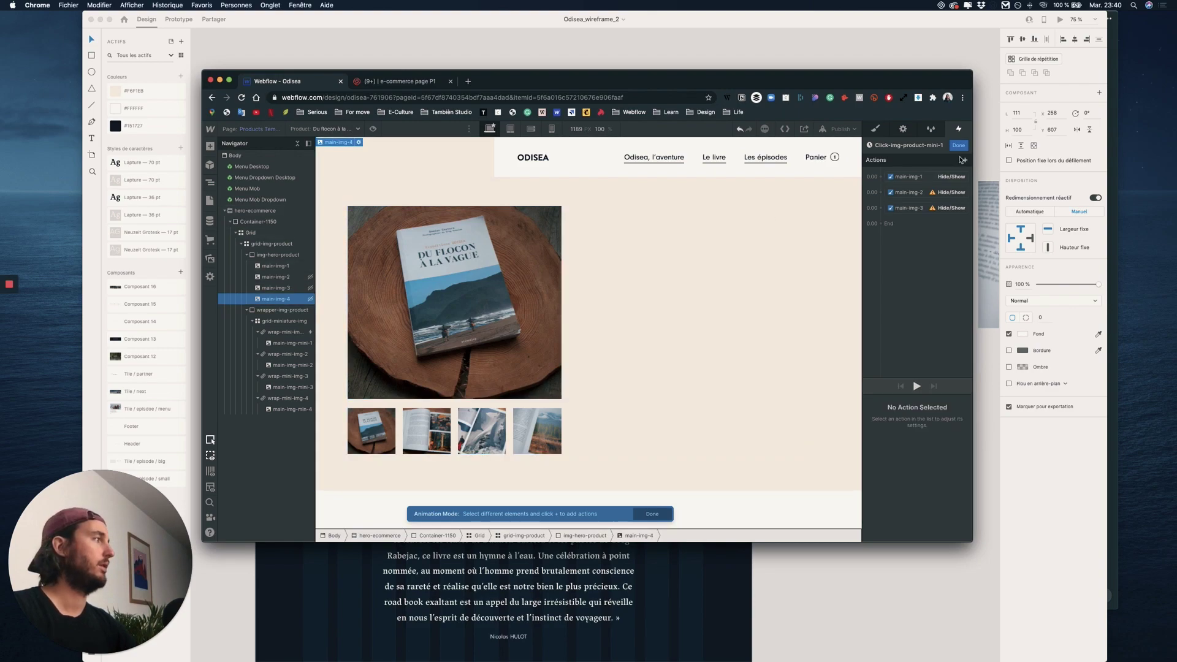
pyautogui.click(963, 160)
pyautogui.click(916, 319)
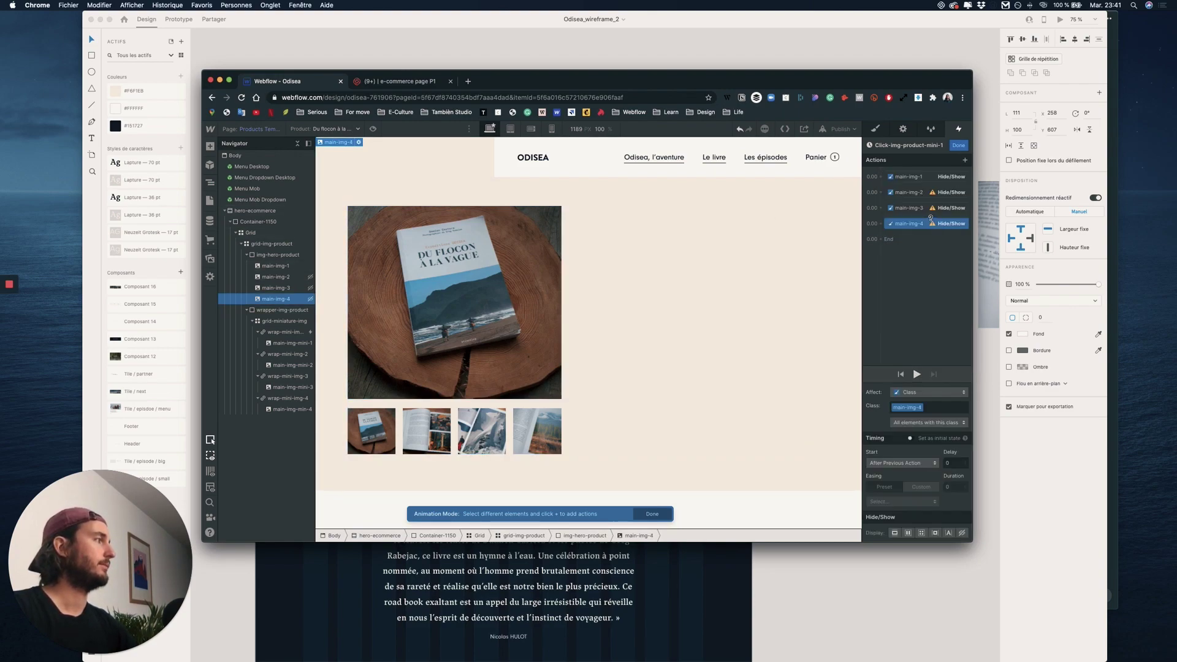
# Make the main-img-2, main-img-3 and main-img-4 actions start together with main-img-1, set their display to None, and finish the interaction
pyautogui.keyDown('shift'); pyautogui.click(908, 193); pyautogui.keyUp('shift')
pyautogui.moveTo(908, 193); pyautogui.dragTo(911, 183)
pyautogui.click(961, 533)
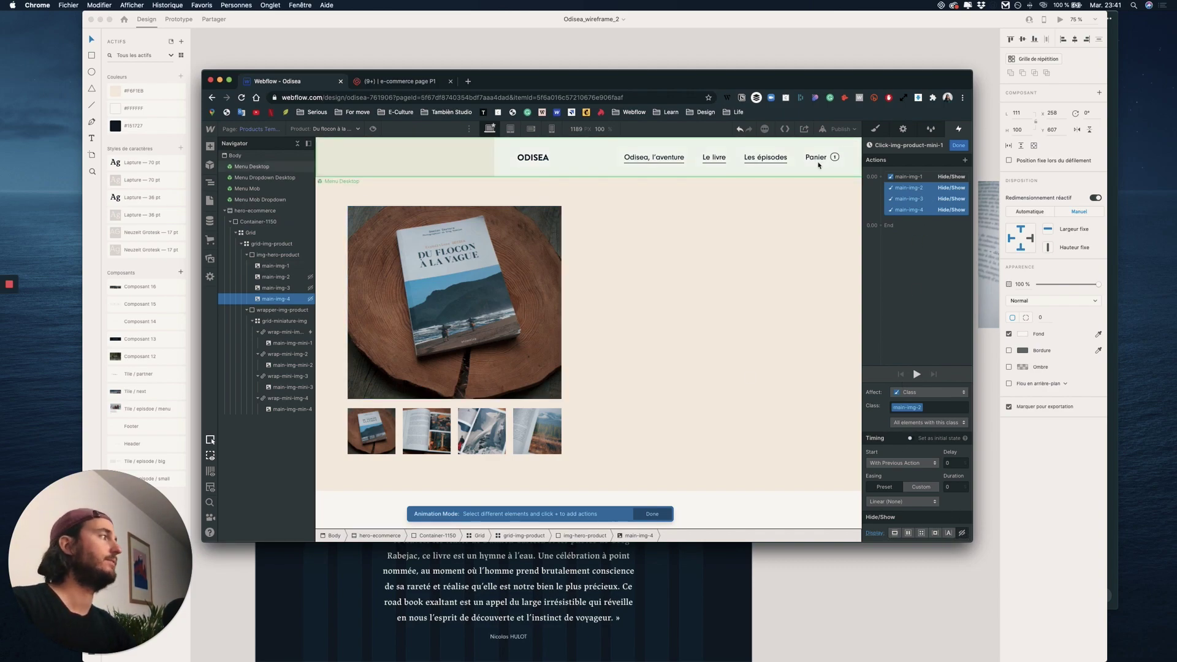
pyautogui.click(957, 146)
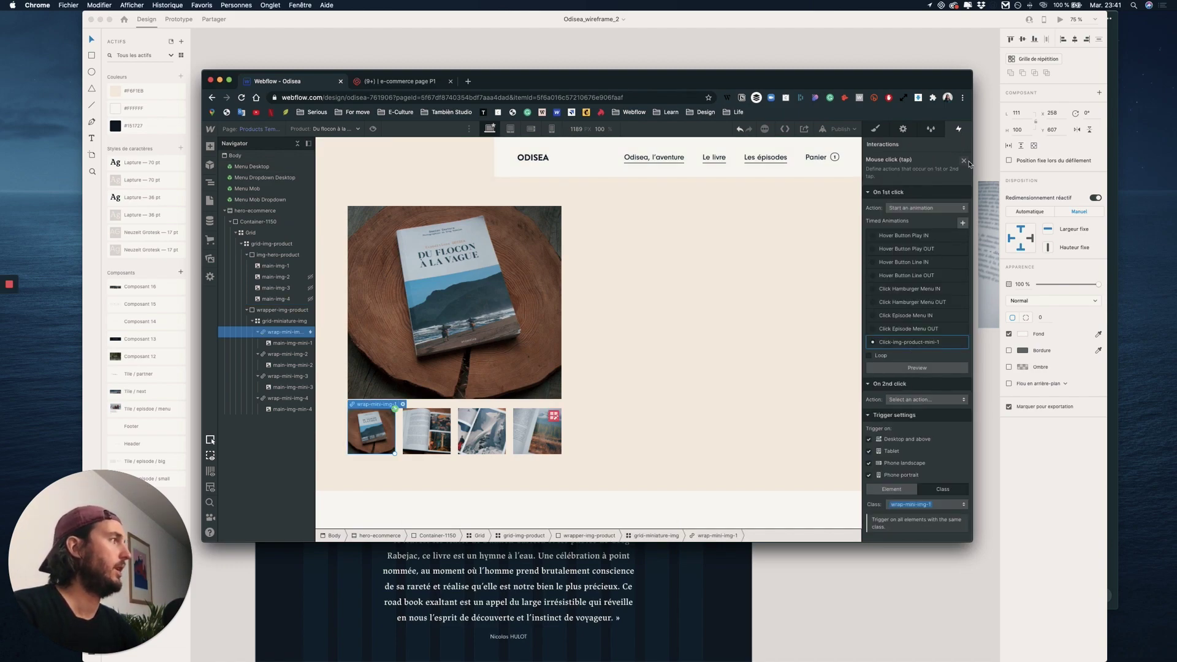
pyautogui.click(964, 161)
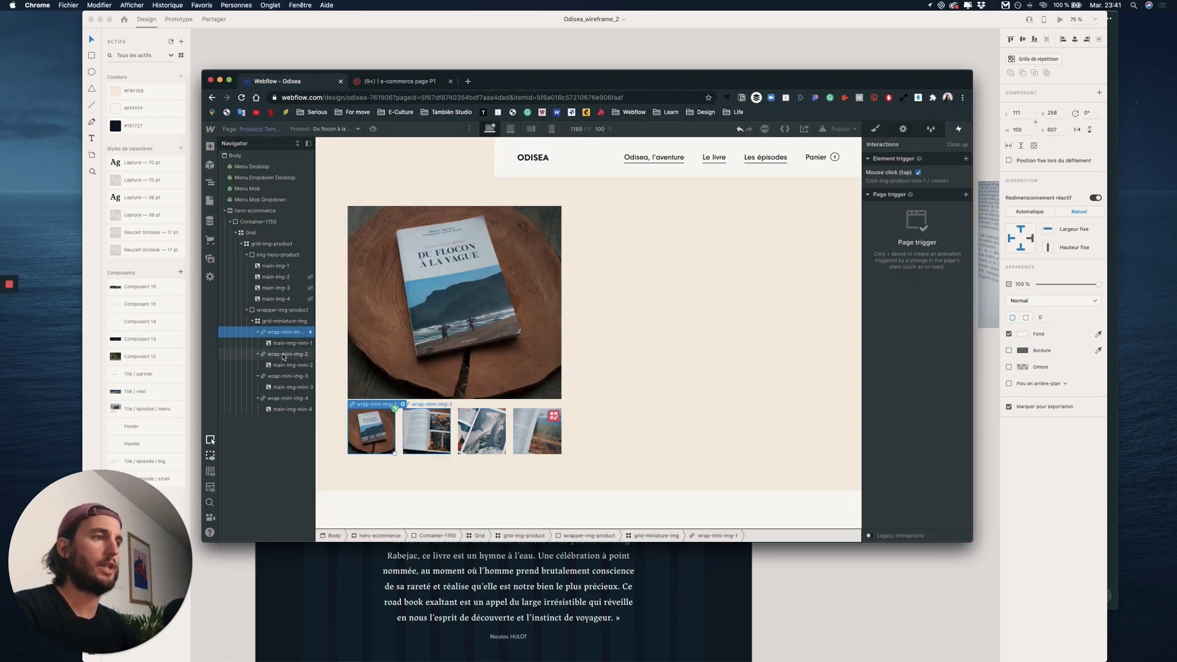
# Add a Mouse click (tap) trigger to wrap-mini-img-2 that starts an animation on first click and applies to the whole class
pyautogui.click(447, 486)
pyautogui.click(966, 161)
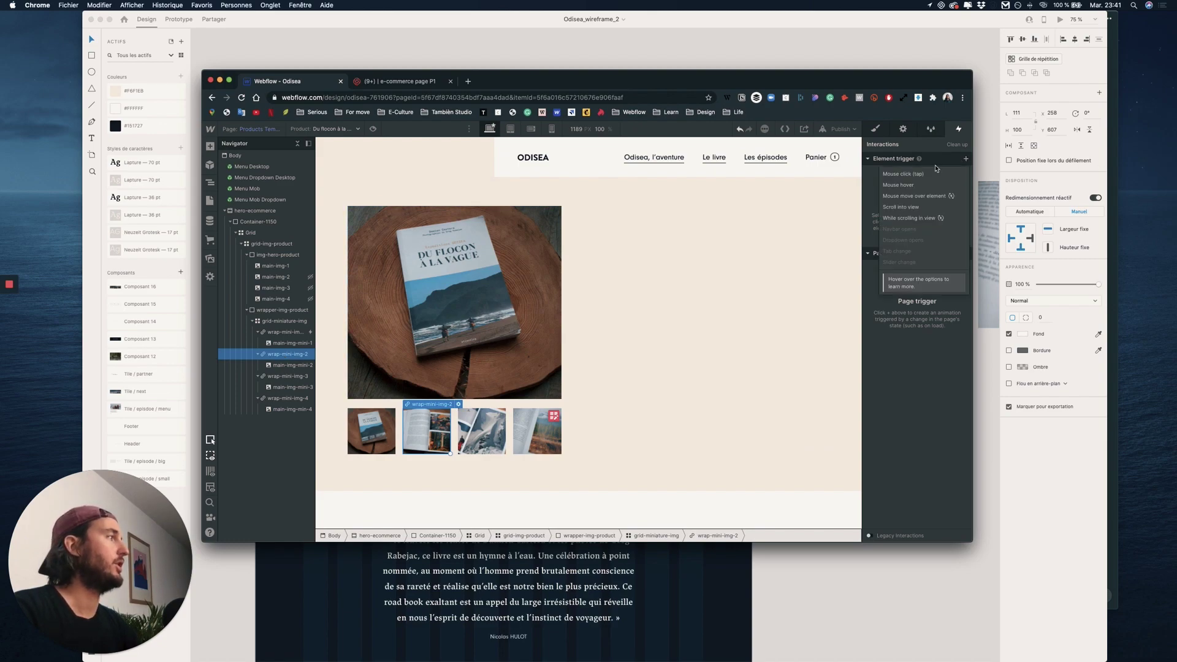
pyautogui.click(915, 176)
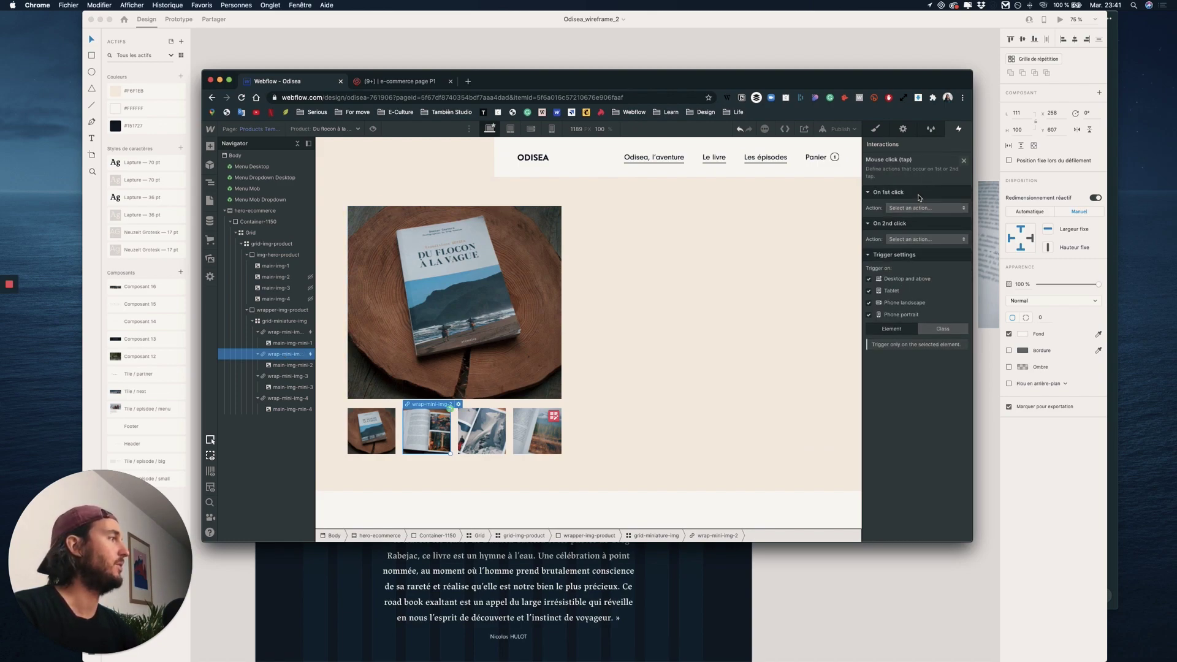
pyautogui.click(914, 208)
pyautogui.click(902, 235)
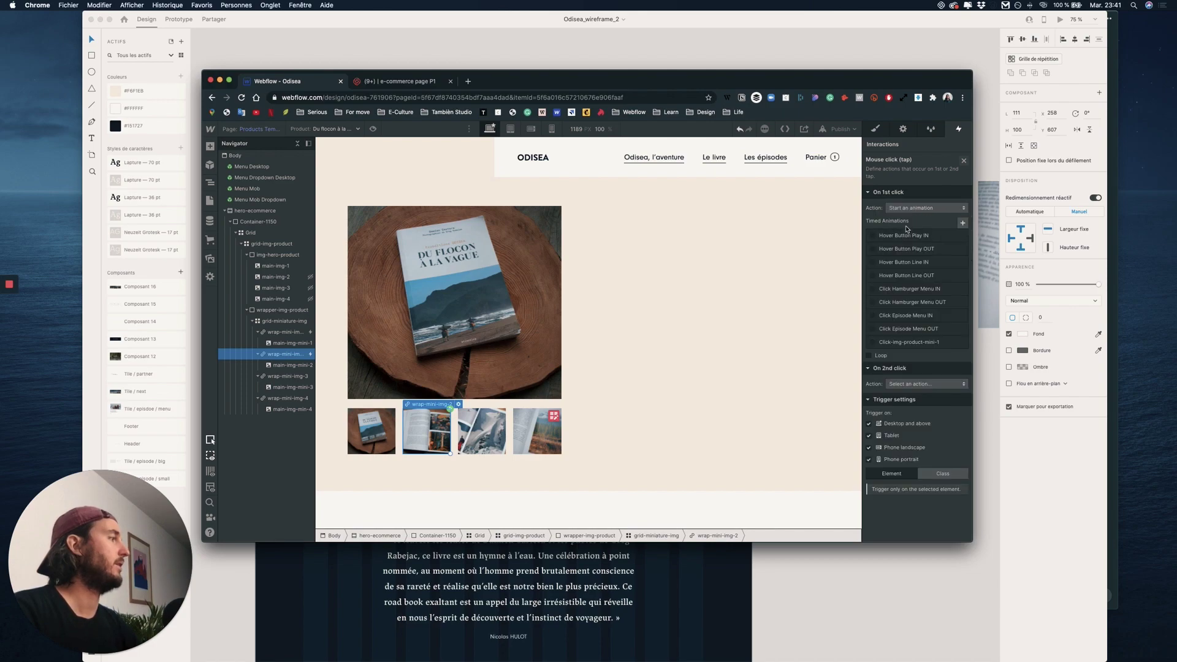
pyautogui.click(940, 475)
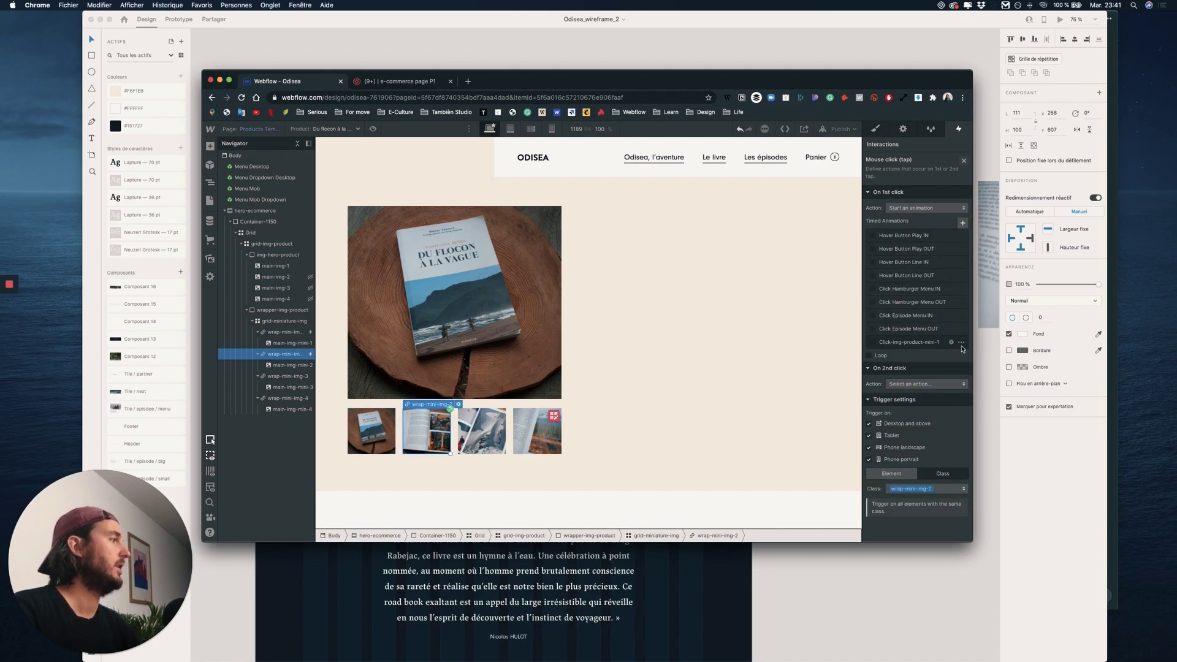
# Duplicate the Click-img-product-mini-1 animation and rename the copy Click-img-product-mini-2
pyautogui.click(961, 343)
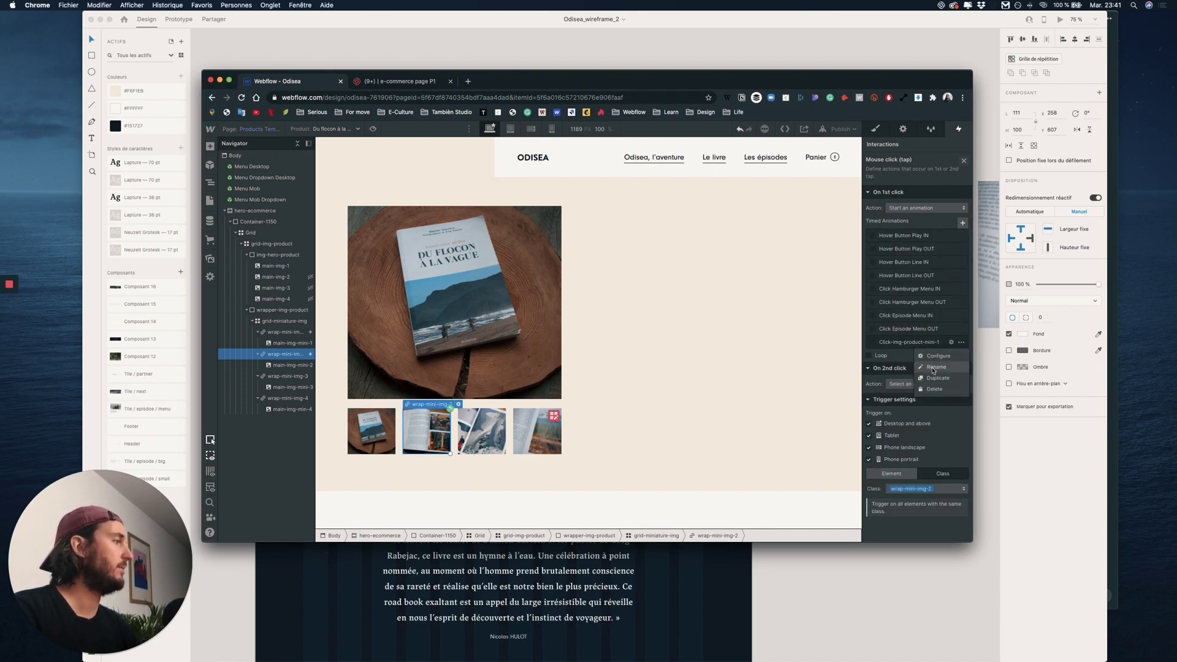
pyautogui.click(944, 375)
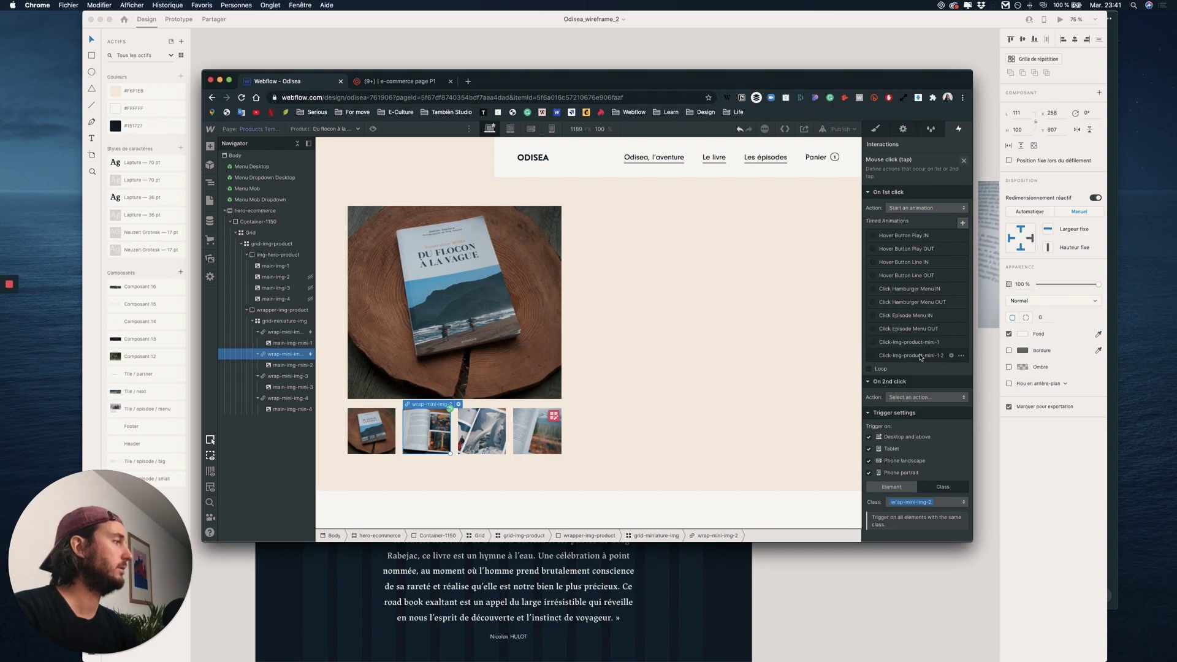
pyautogui.click(916, 353)
pyautogui.click(909, 146)
pyautogui.press('Right')
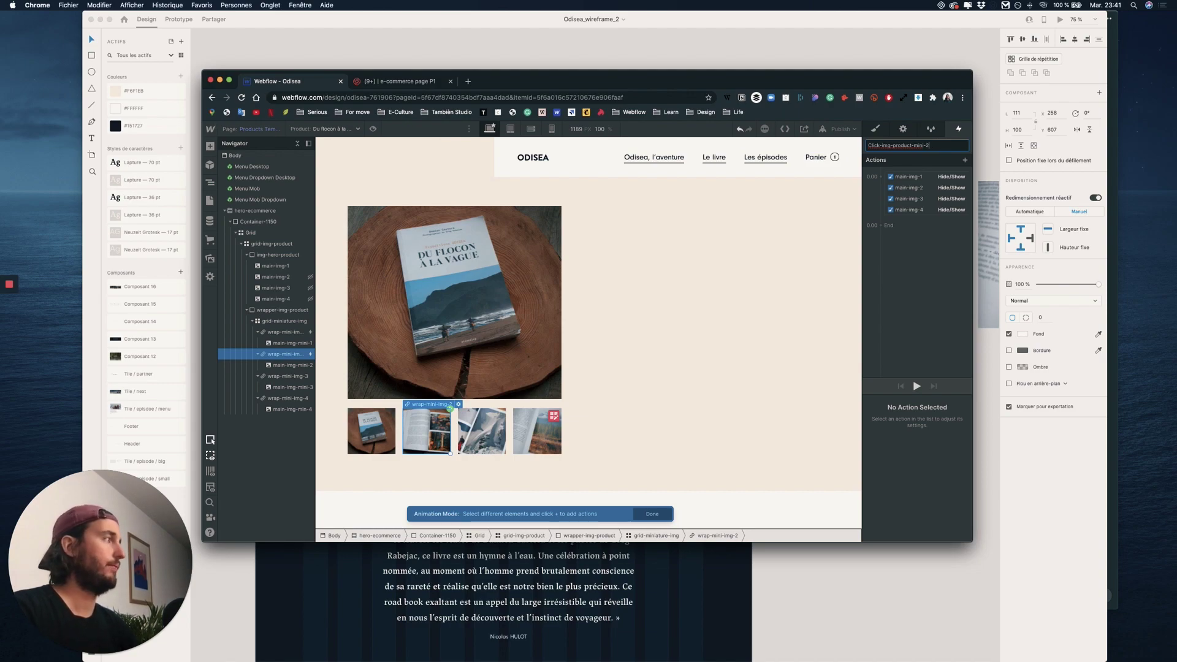
pyautogui.press('Return')
# In Click-img-product-mini-2, set main-img-1's display to None and main-img-2's display to Flex, and save the animation
pyautogui.click(916, 176)
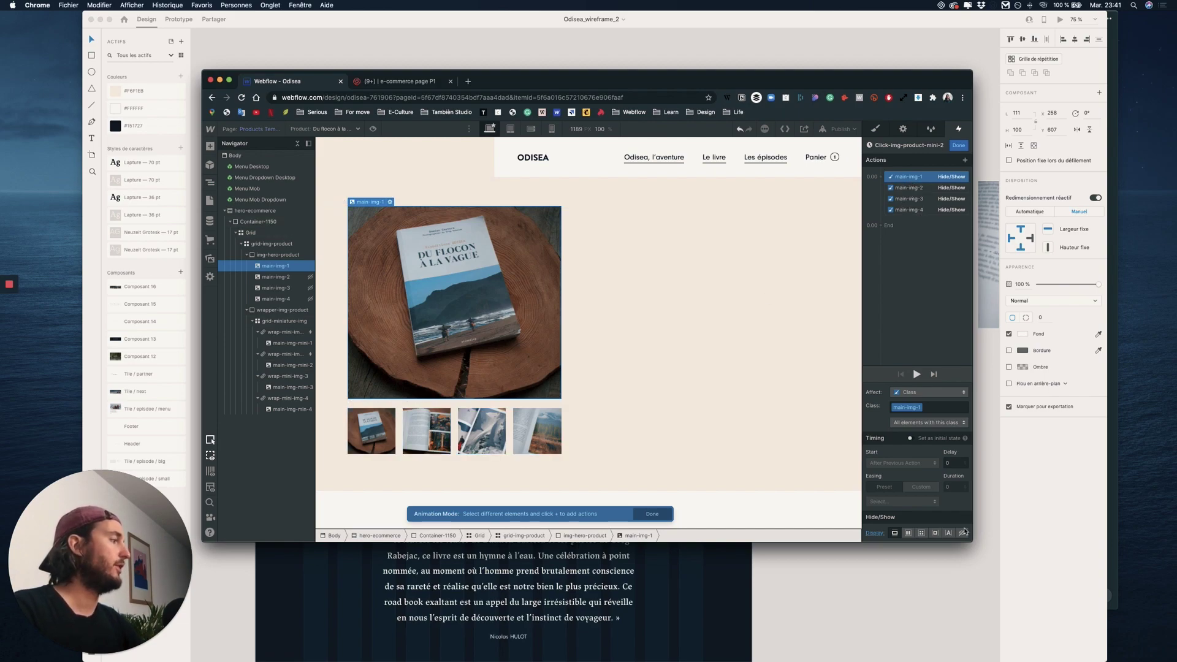
pyautogui.click(962, 533)
pyautogui.click(912, 198)
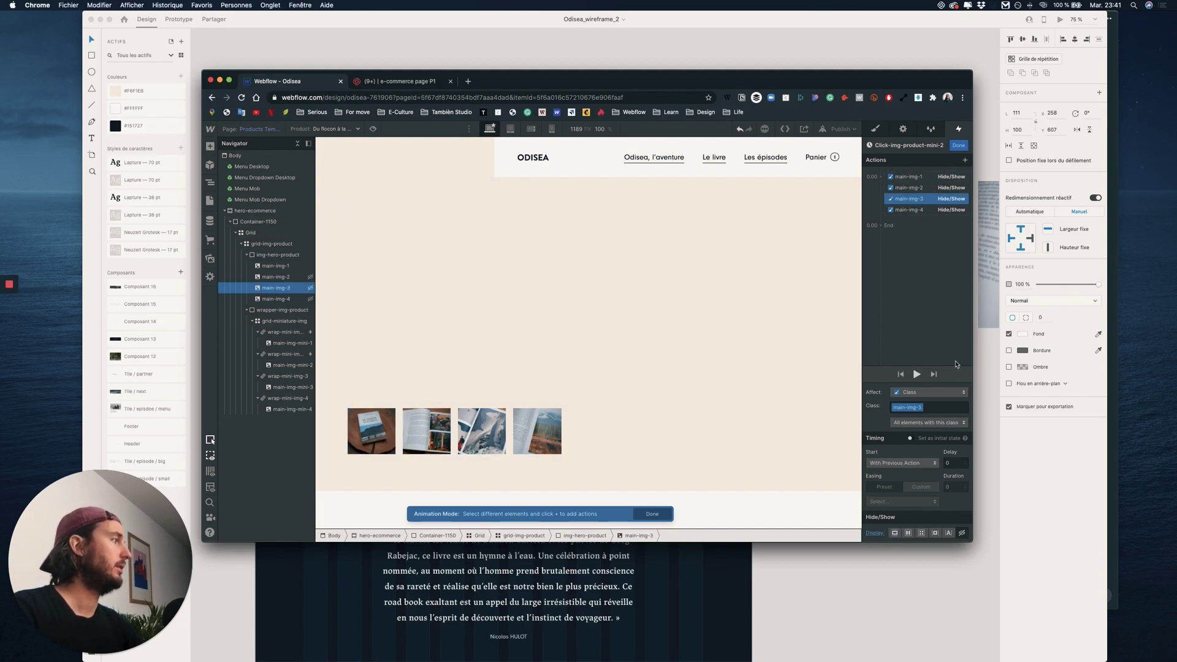
pyautogui.click(912, 210)
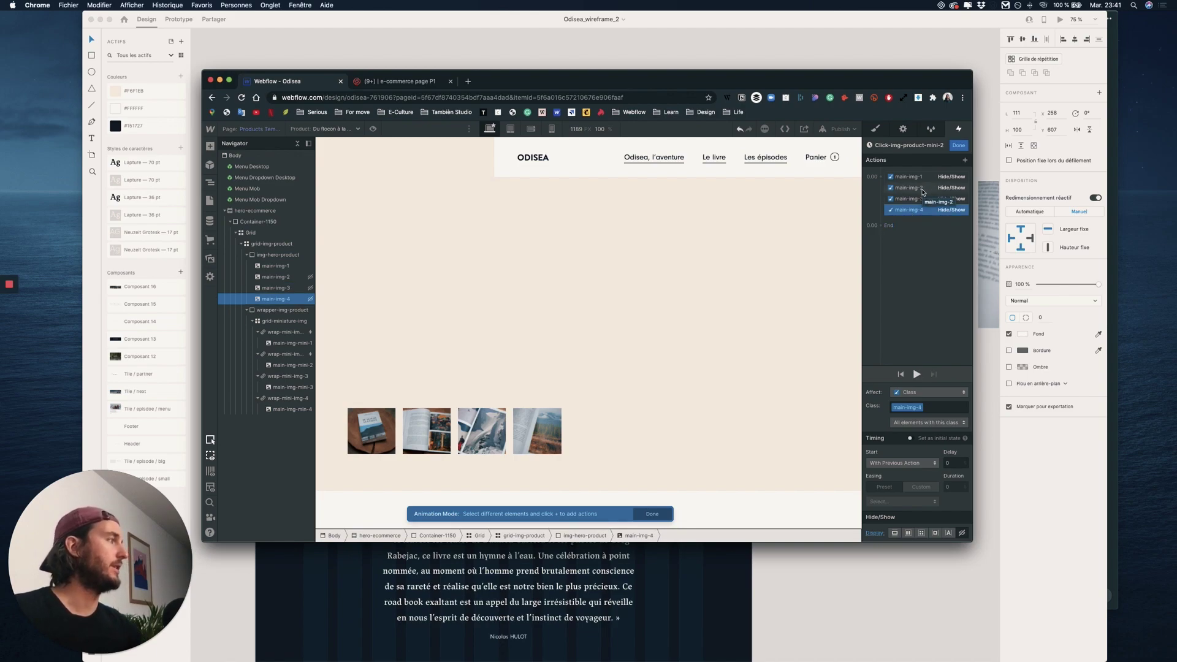
pyautogui.click(920, 189)
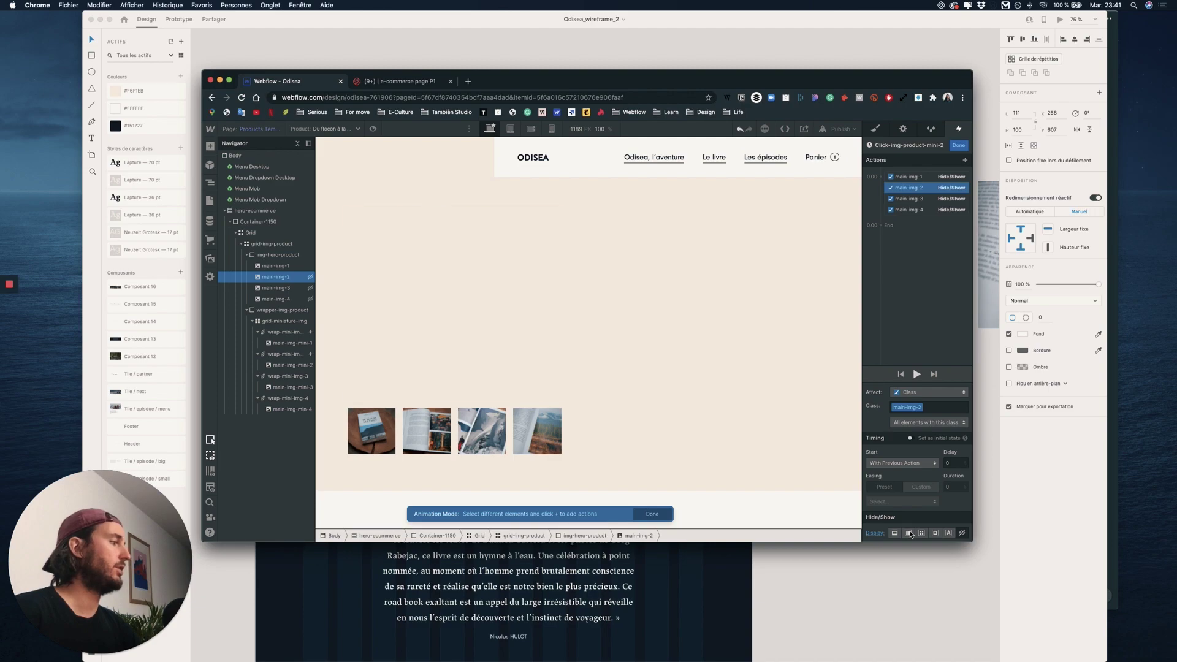
pyautogui.click(909, 533)
pyautogui.click(958, 146)
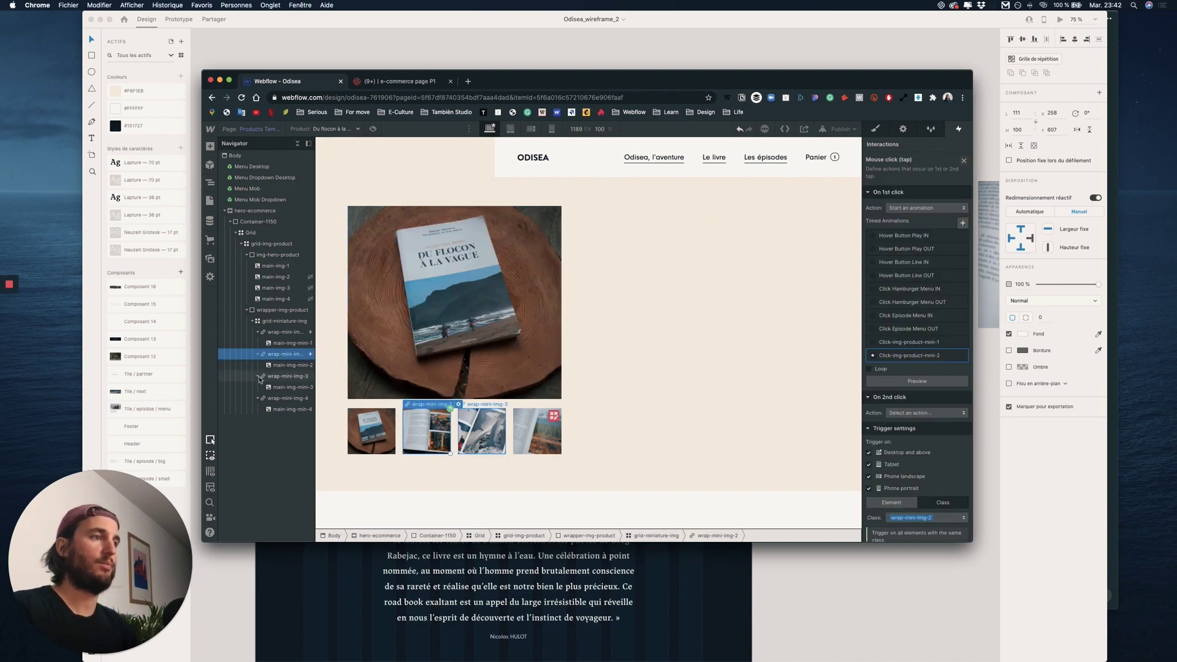
# Add a Mouse click (tap) trigger to wrap-mini-img-3, applied to the whole class, with its first click starting an animation
pyautogui.click(296, 378)
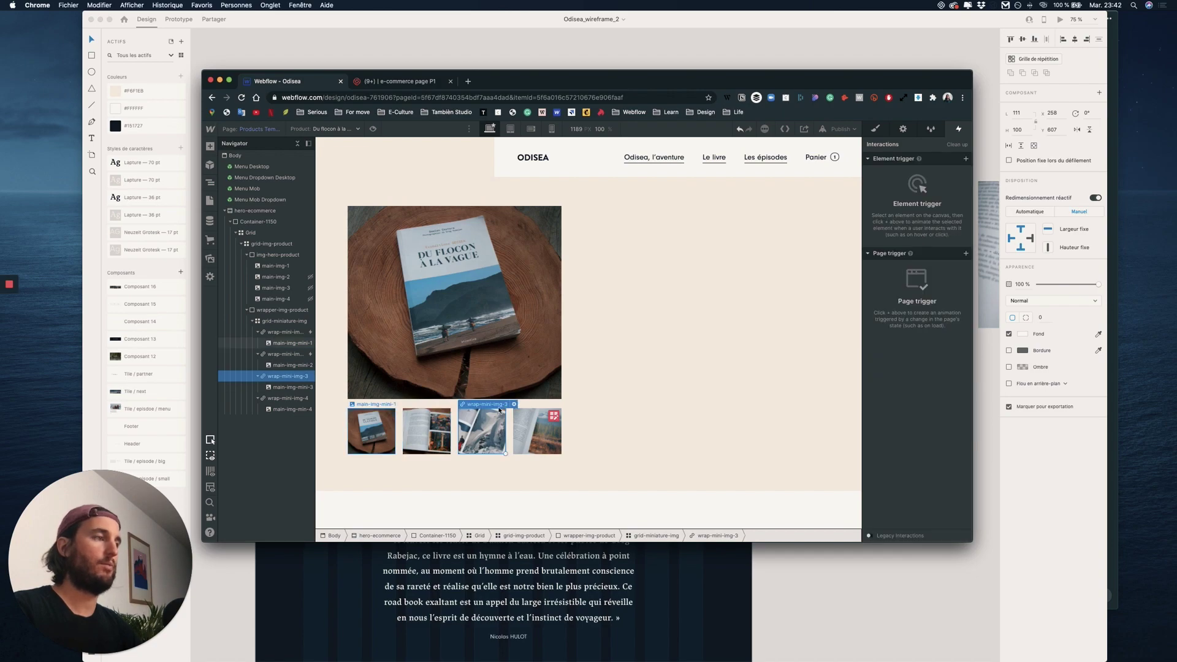
pyautogui.click(967, 160)
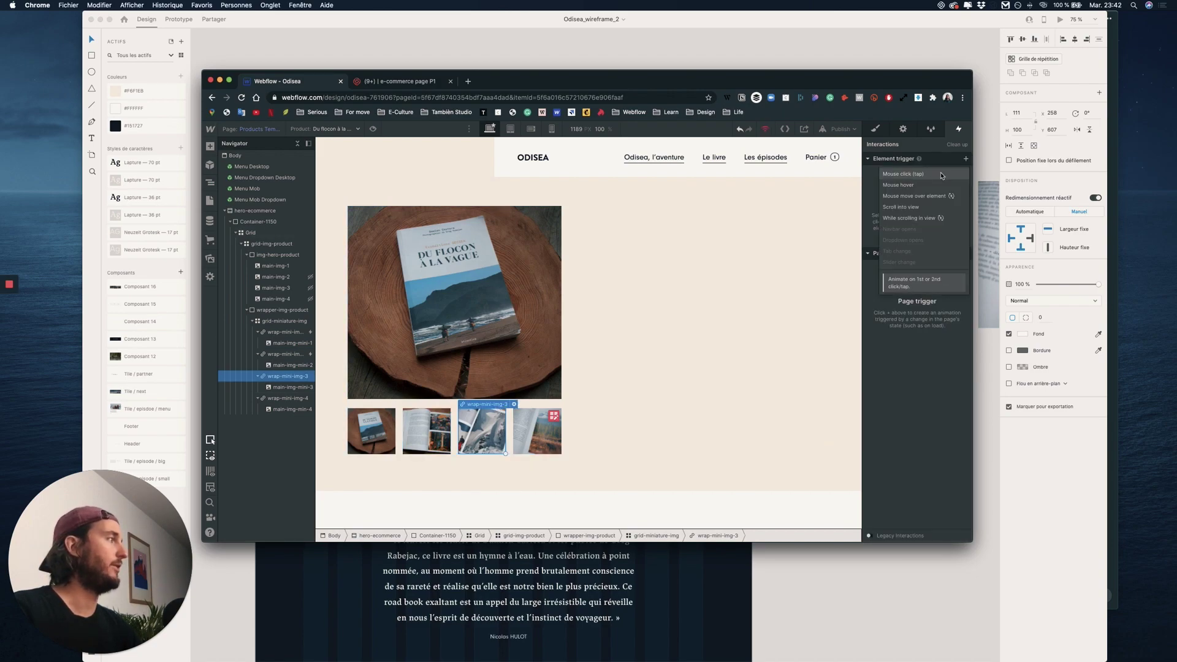
pyautogui.click(909, 174)
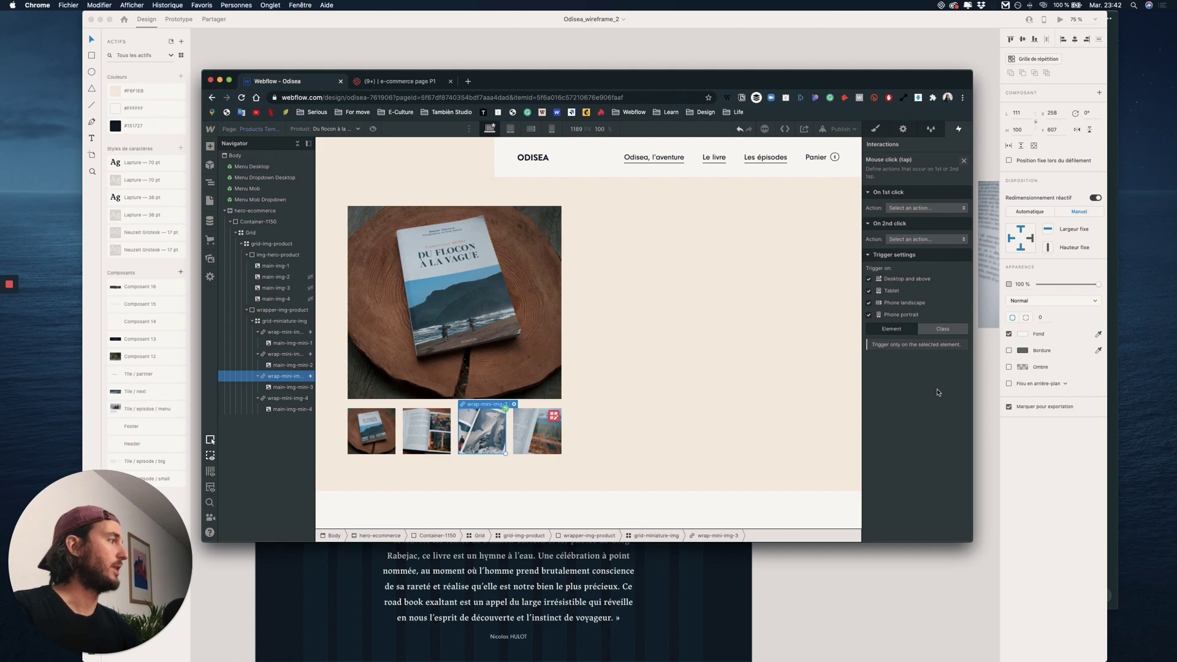
pyautogui.click(935, 330)
pyautogui.click(926, 208)
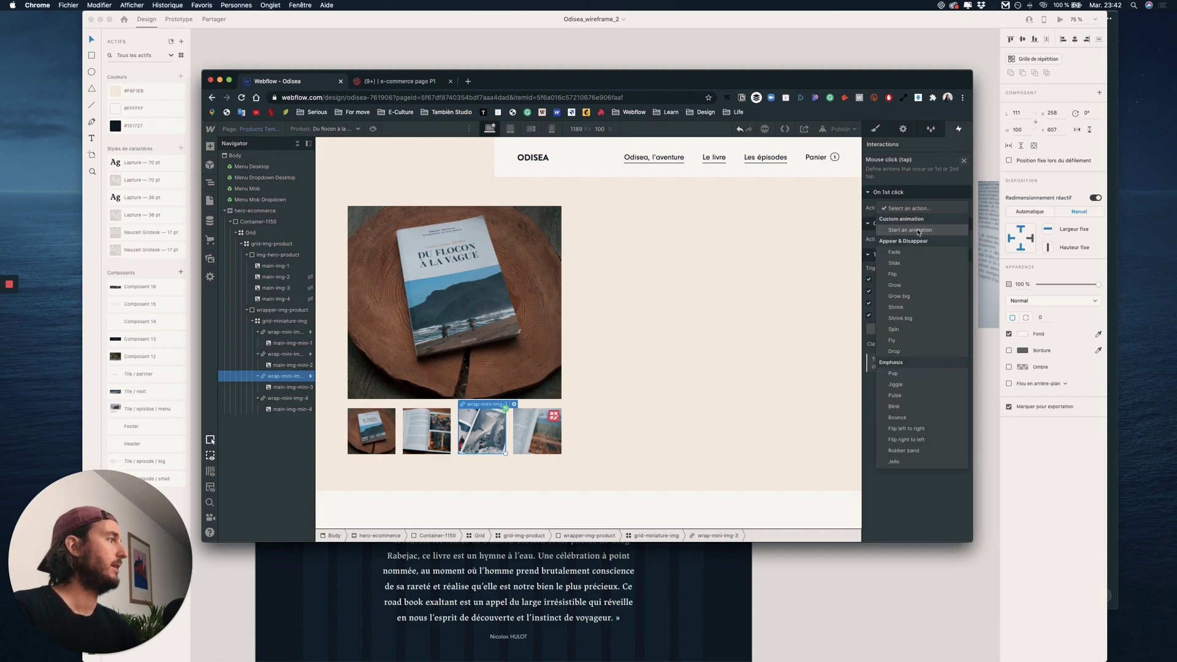
pyautogui.click(926, 228)
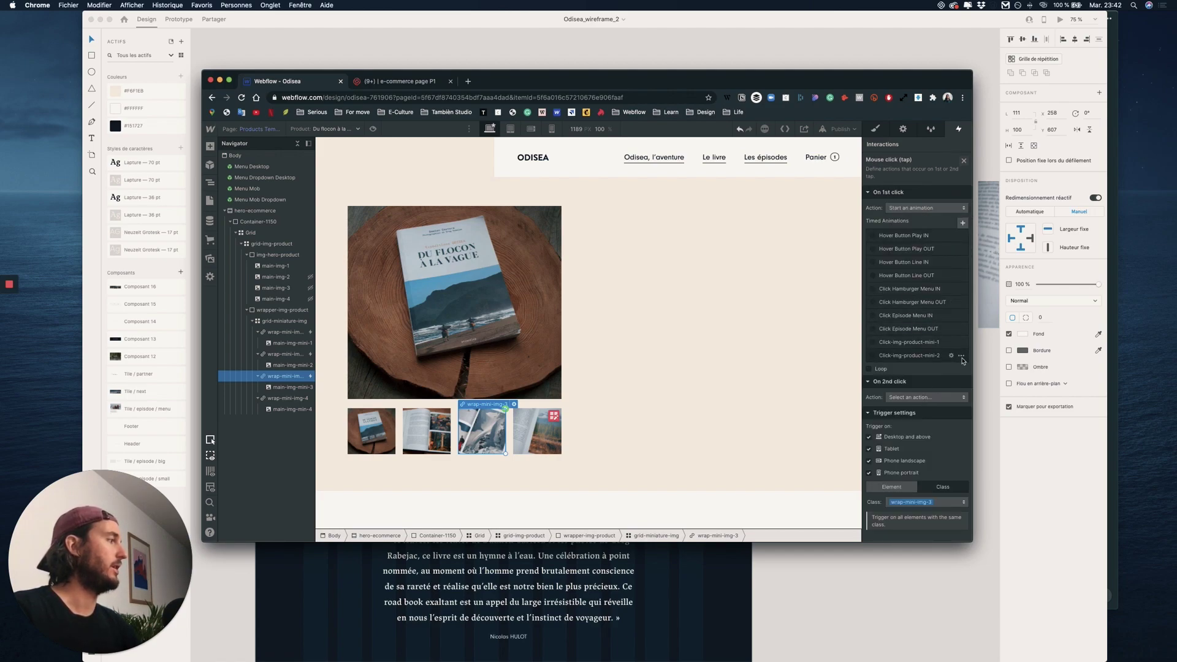
# Duplicate the Click-img-product-mini-2 animation and rename the copy Click-img-product-mini-3
pyautogui.click(961, 356)
pyautogui.click(938, 391)
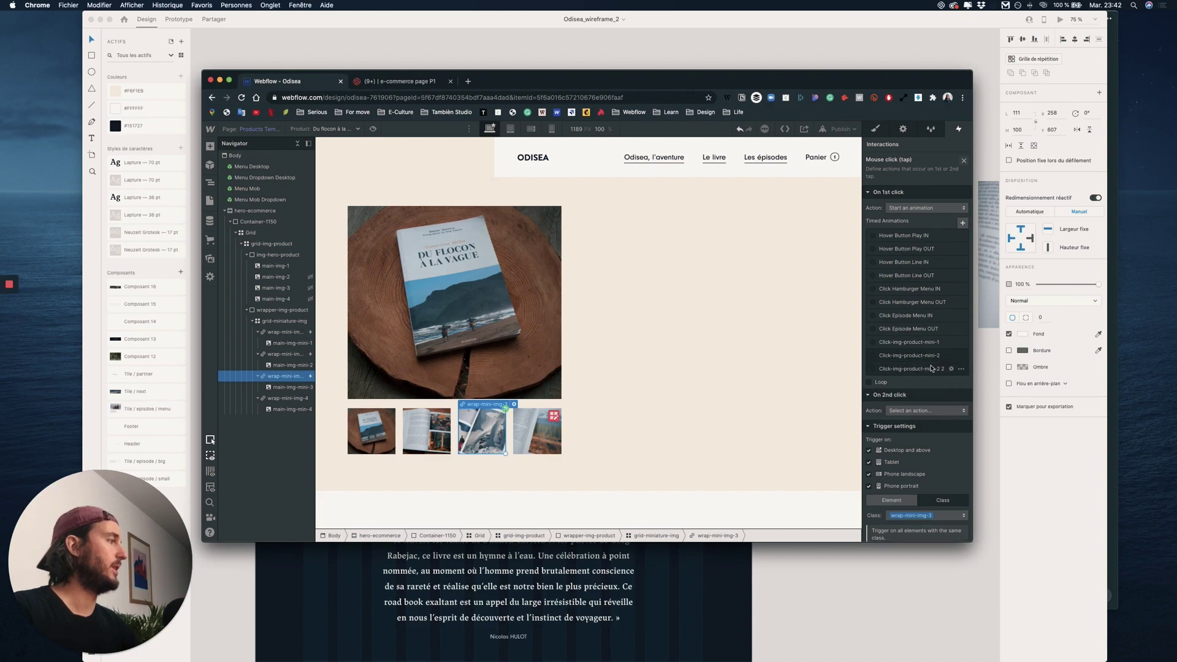
pyautogui.click(941, 369)
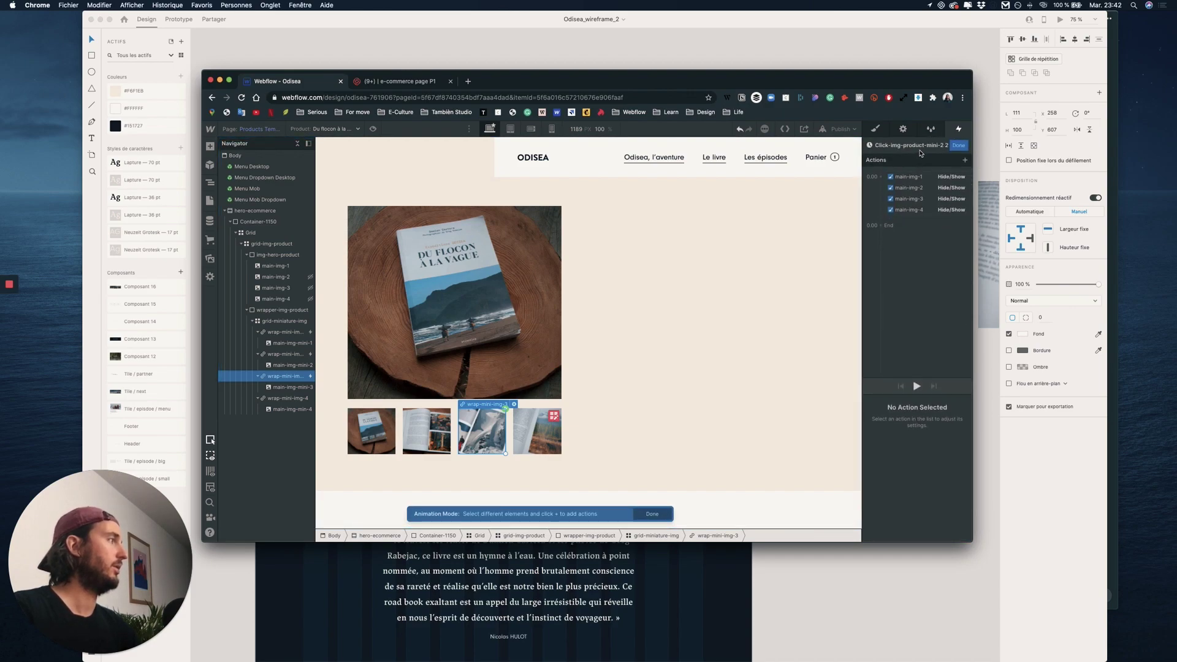
pyautogui.click(923, 147)
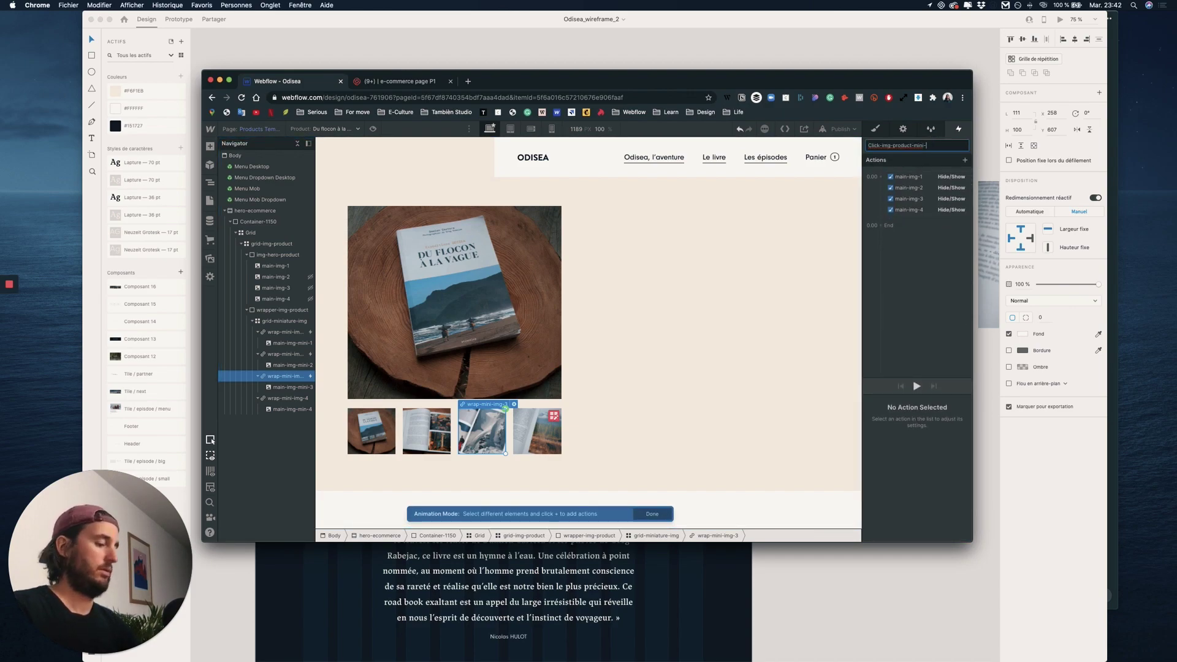
pyautogui.press('Return')
# In Click-img-product-mini-3, set main-img-2's display to None and main-img-3's display to Flex, and save the animation
pyautogui.click(908, 177)
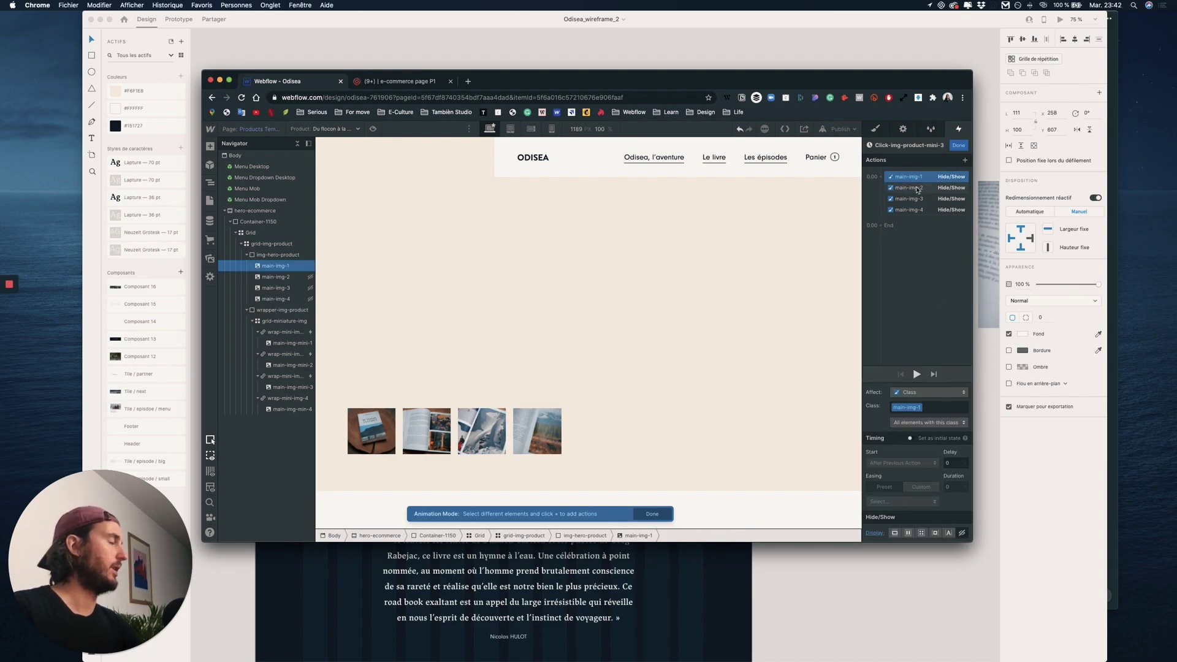
pyautogui.click(919, 187)
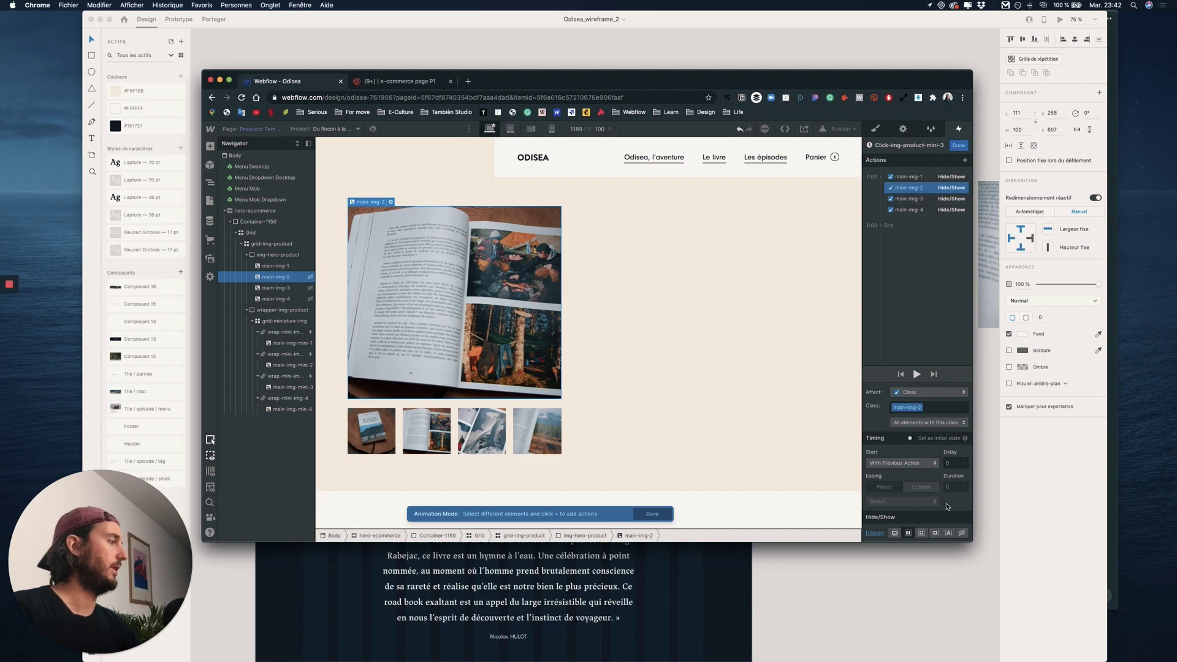
pyautogui.click(961, 532)
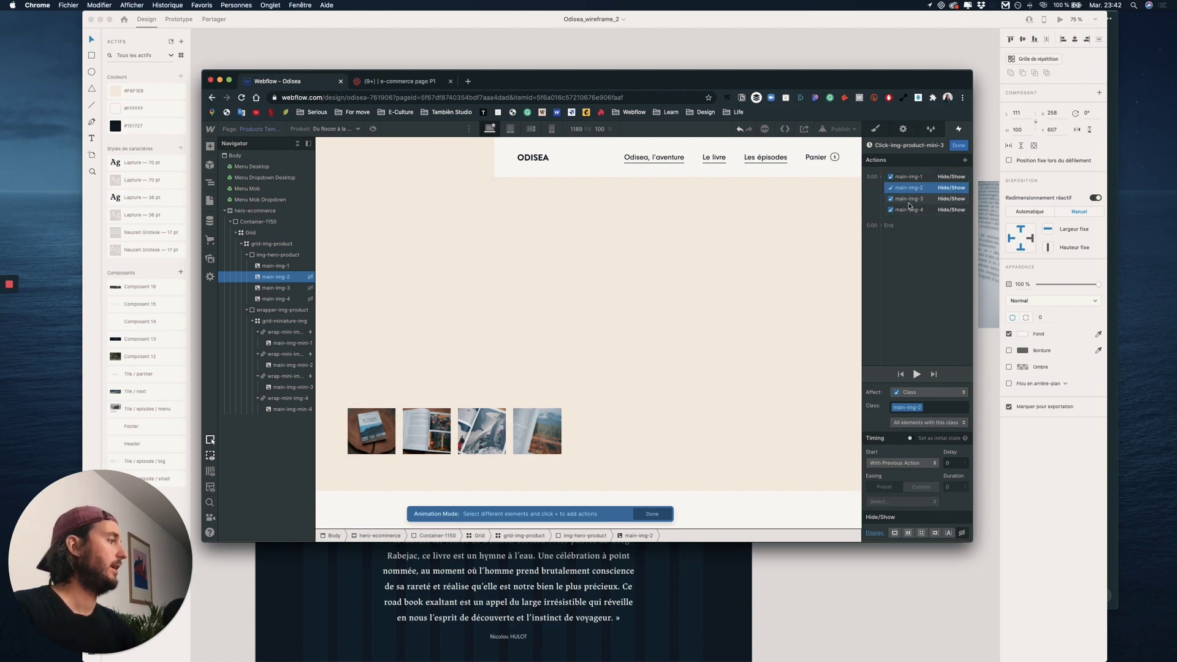
pyautogui.click(908, 198)
pyautogui.click(907, 532)
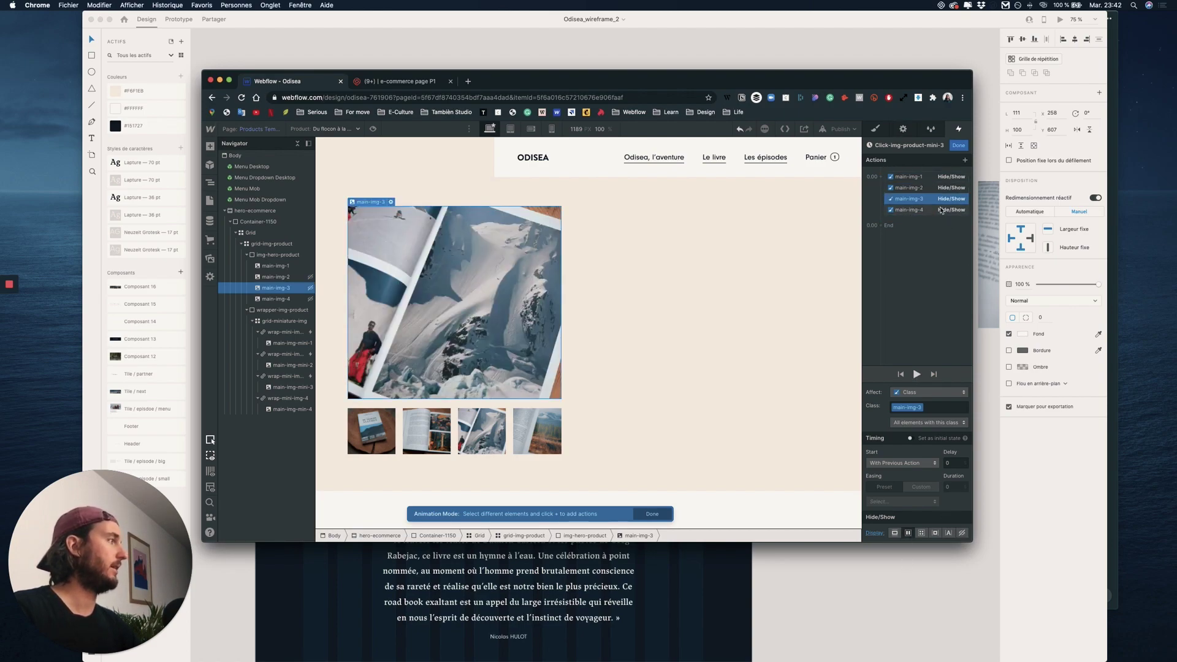
pyautogui.click(937, 209)
pyautogui.click(958, 146)
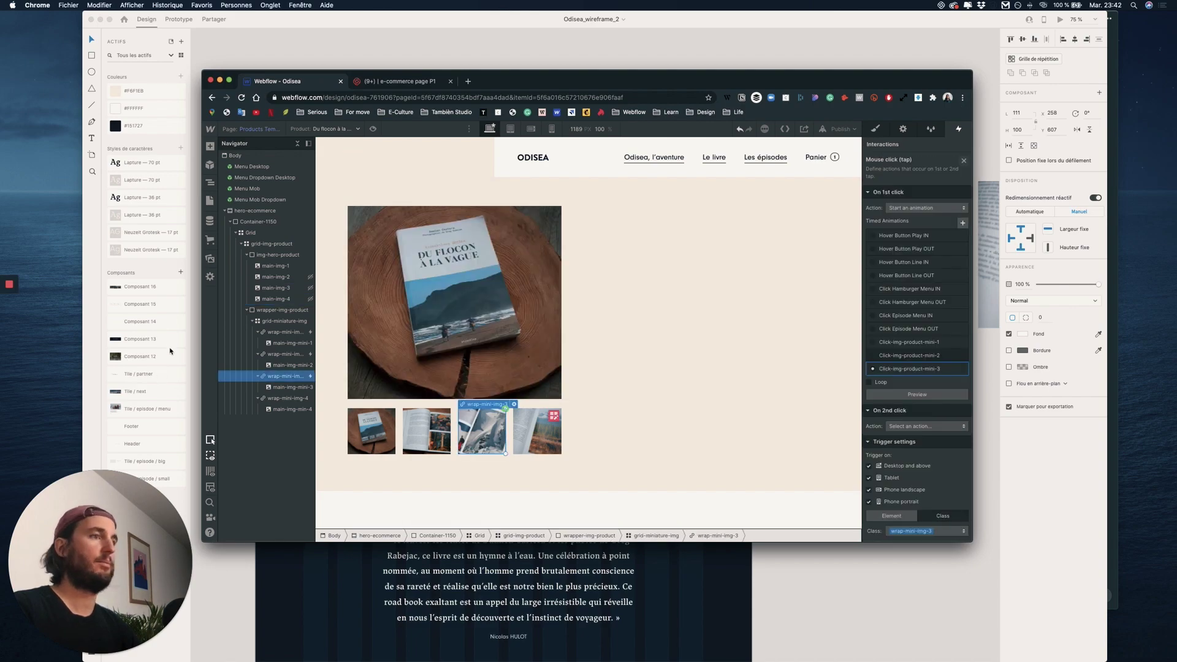
# Add a Mouse click (tap) trigger to wrap-mini-img-4, applied to the whole class, with its first click starting an animation
pyautogui.click(291, 398)
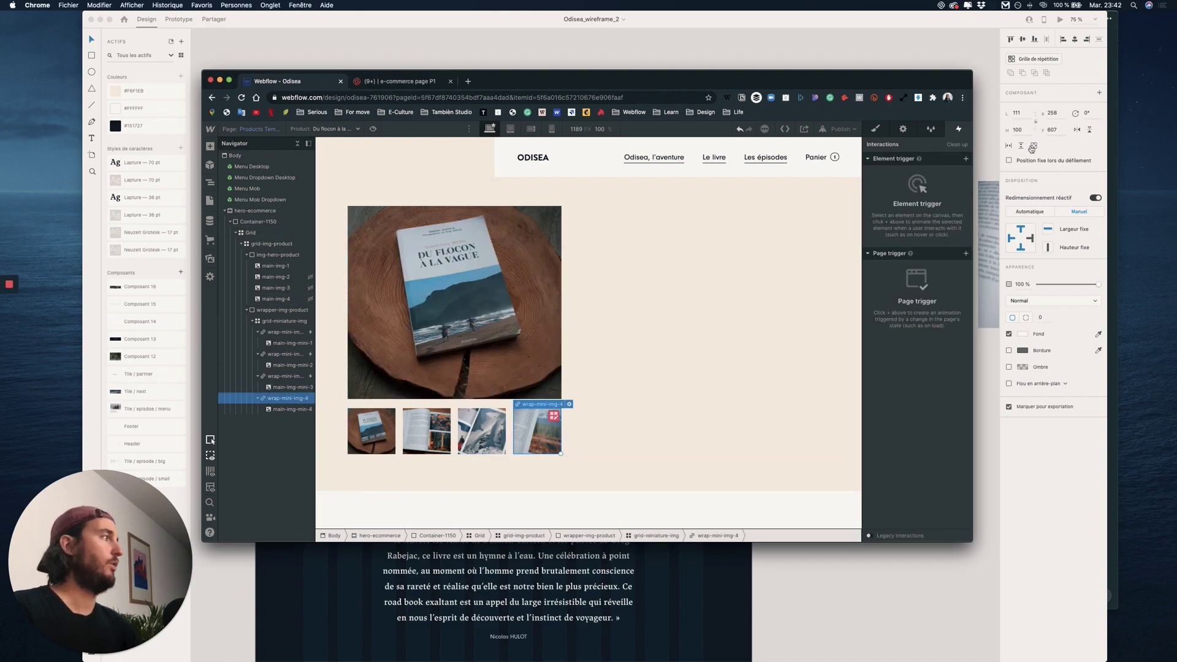
pyautogui.click(965, 160)
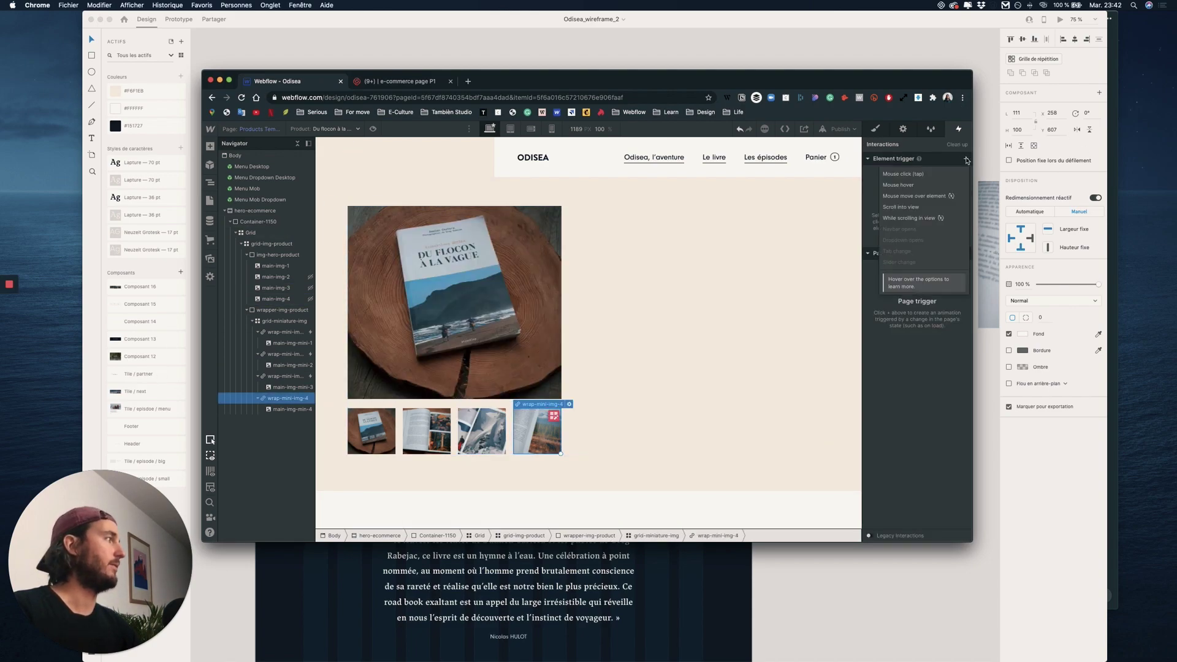
pyautogui.click(933, 175)
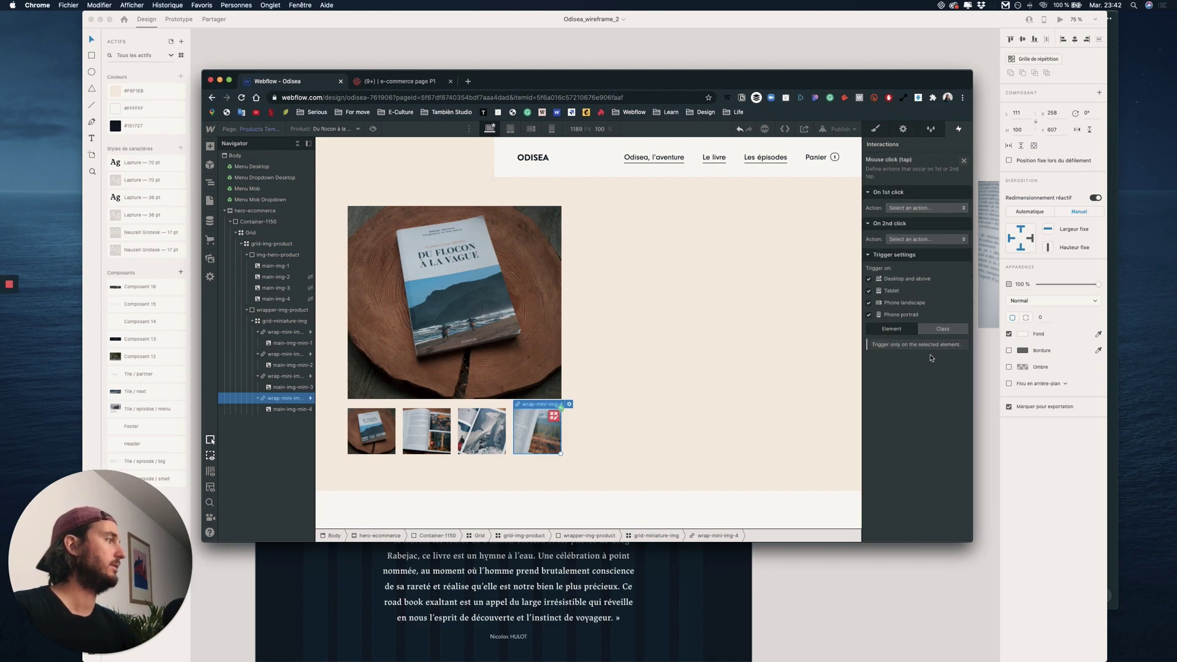
pyautogui.click(949, 330)
pyautogui.click(926, 208)
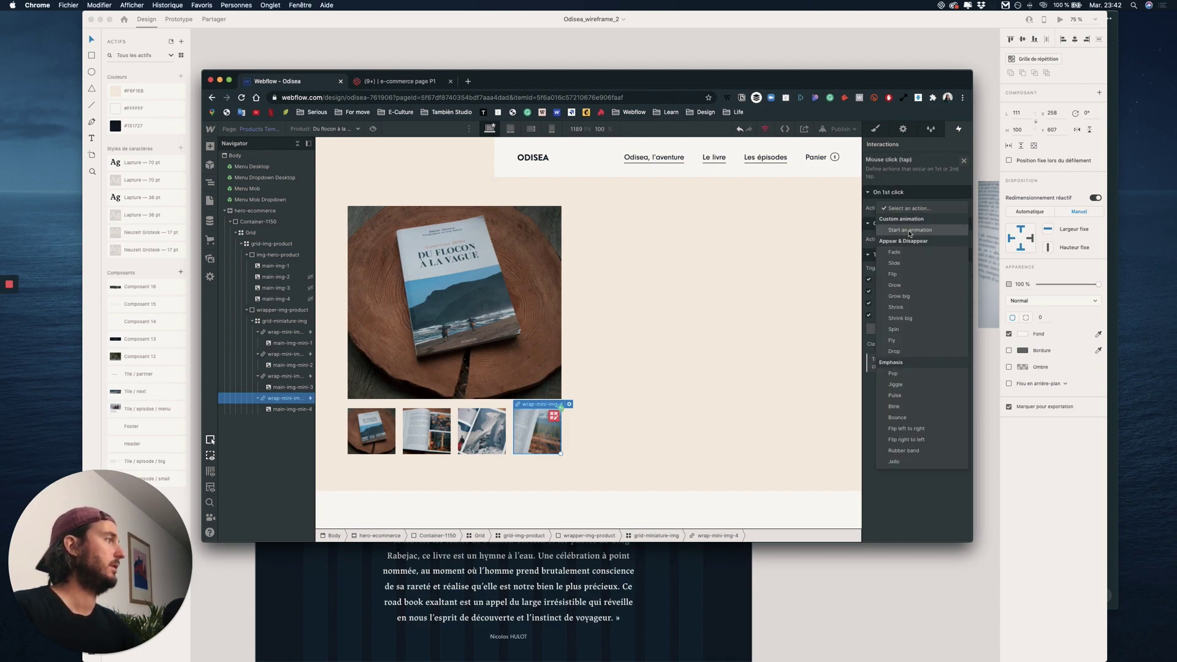
pyautogui.click(909, 234)
# Duplicate the Click-img-product-mini-3 animation and rename the copy Click-img-product-mini-4
pyautogui.click(961, 372)
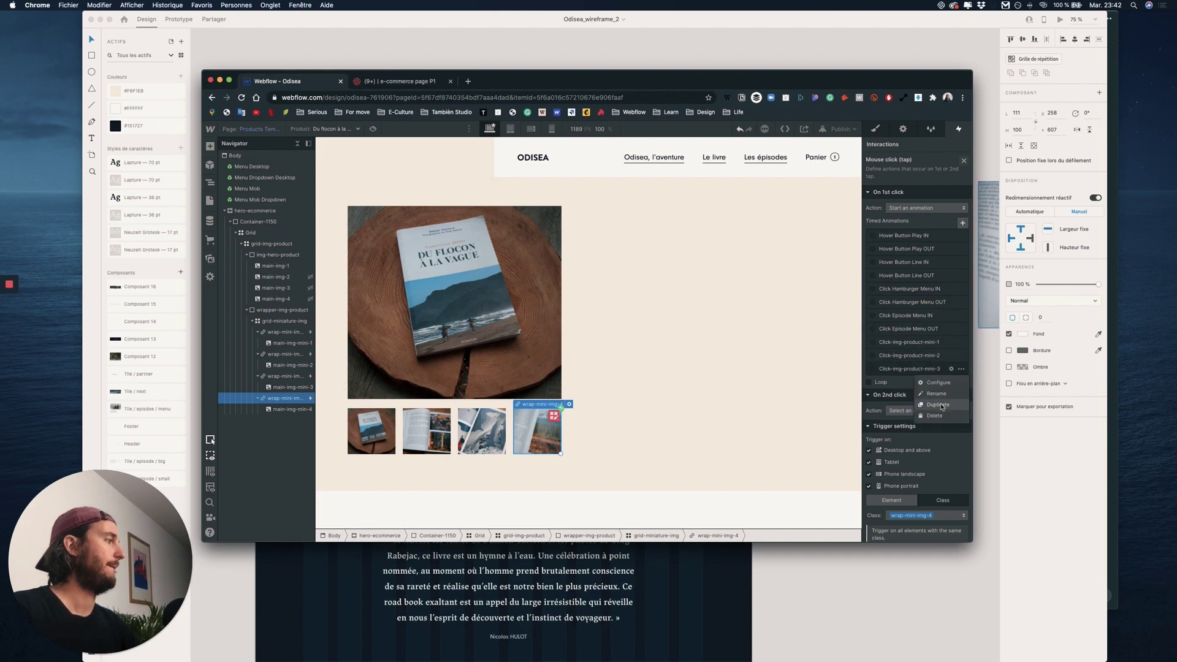
pyautogui.click(941, 406)
pyautogui.click(925, 381)
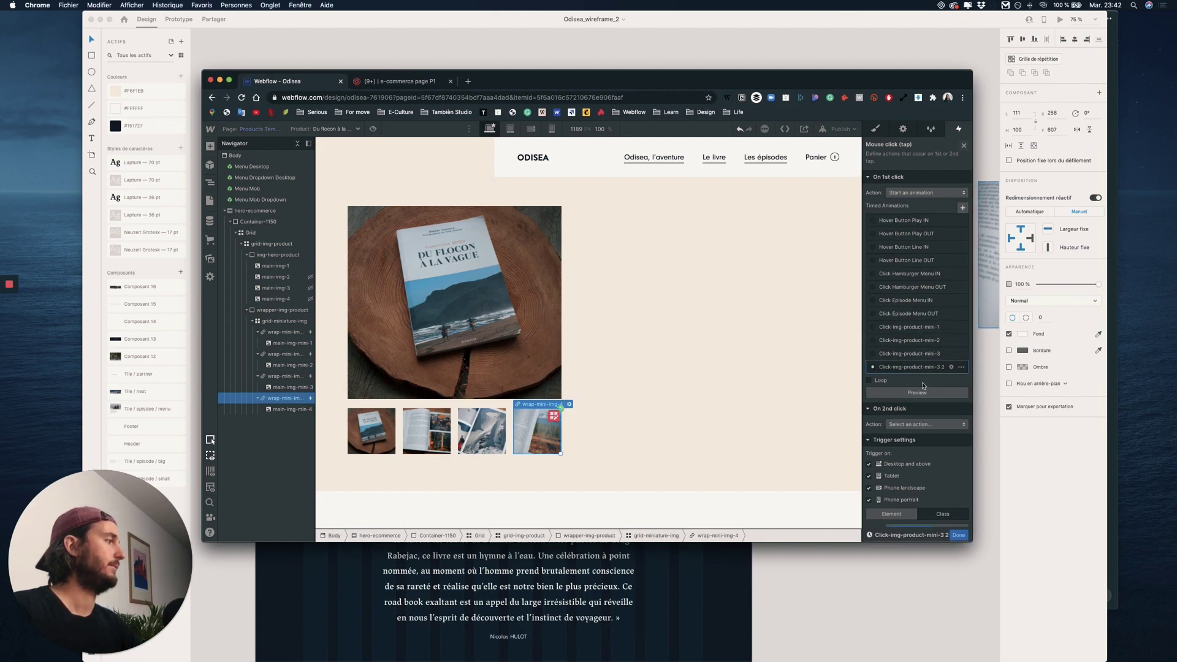
pyautogui.click(914, 147)
pyautogui.press('BackSpace')
pyautogui.press('BackSpace')
pyautogui.write('4')
pyautogui.press('Return')
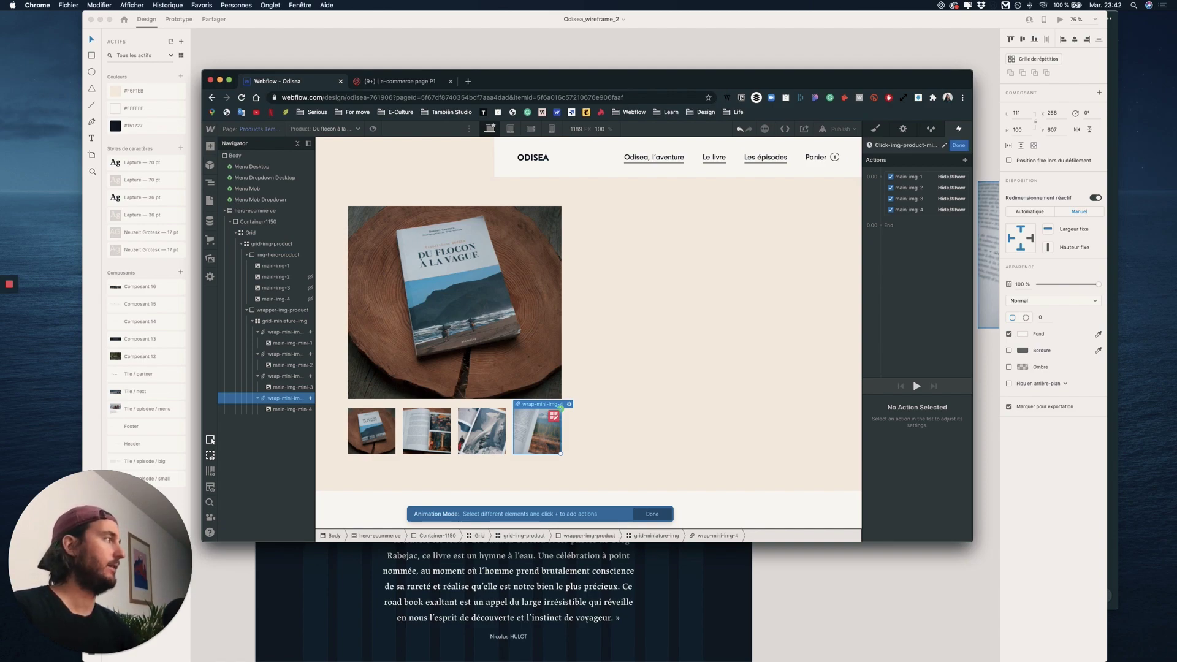
# In Click-img-product-mini-4, set main-img-3's display to None and main-img-4's display to Block, and save the animation
pyautogui.click(915, 178)
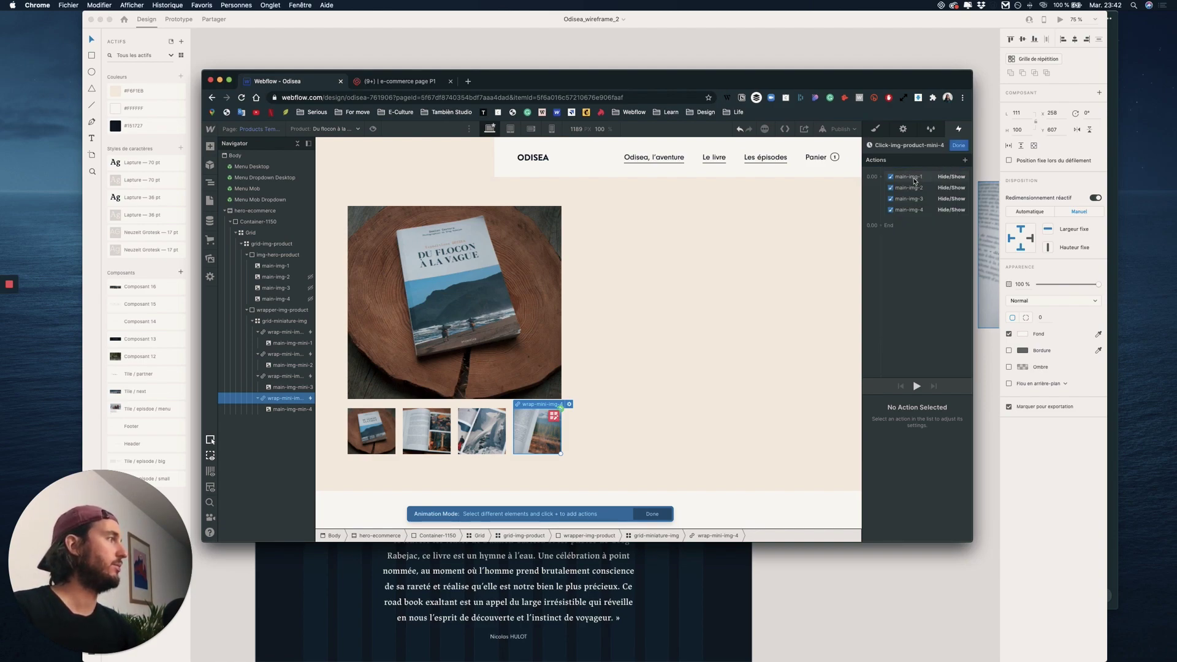
pyautogui.click(915, 189)
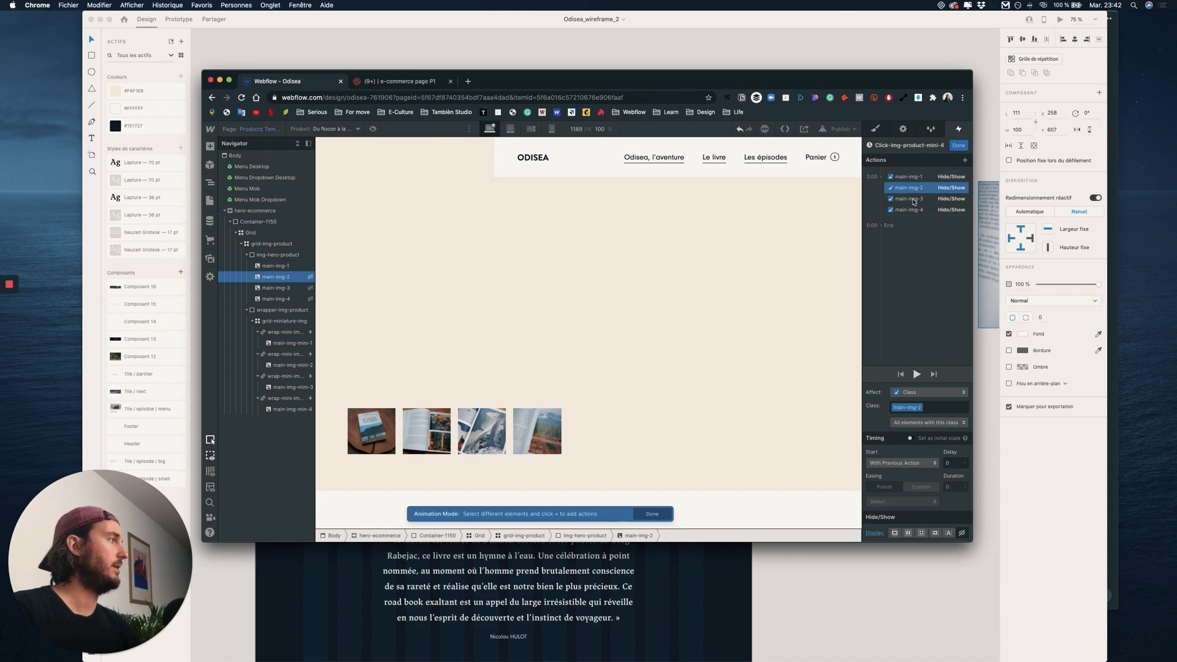
pyautogui.click(914, 200)
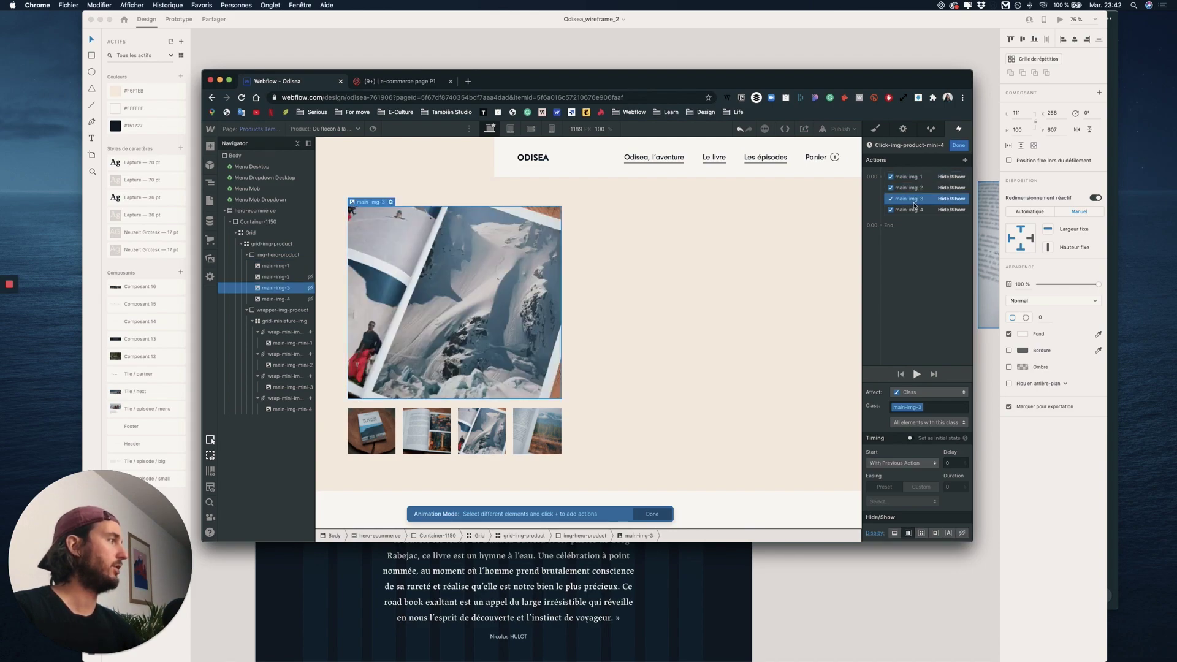
pyautogui.click(962, 533)
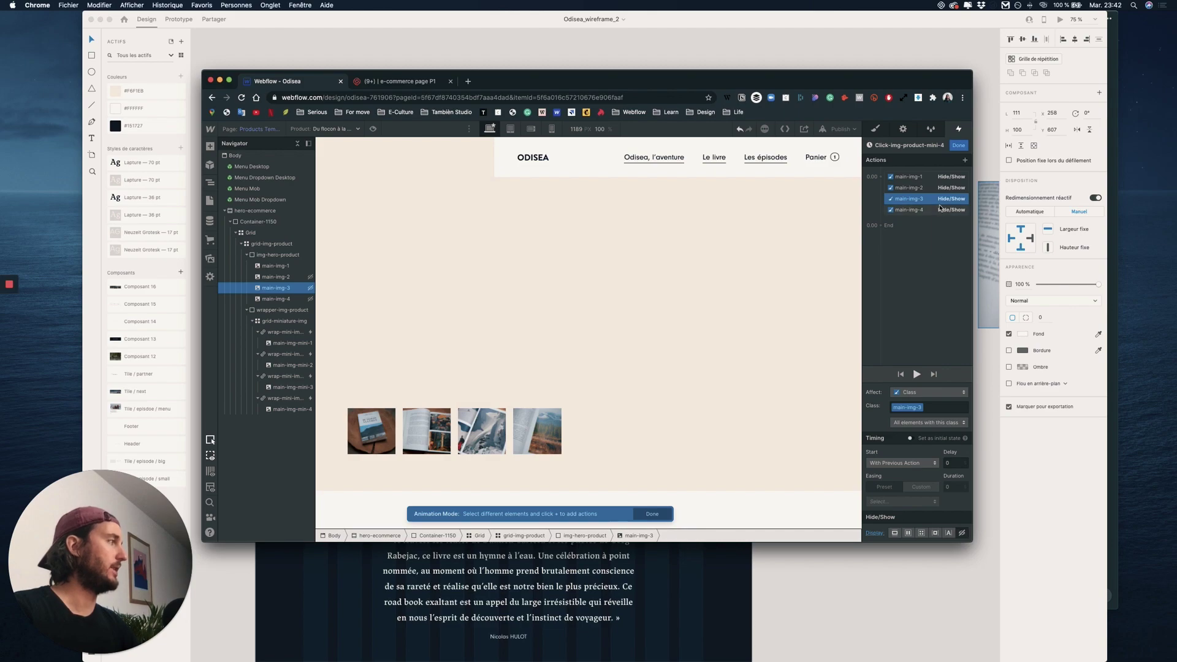
pyautogui.click(938, 209)
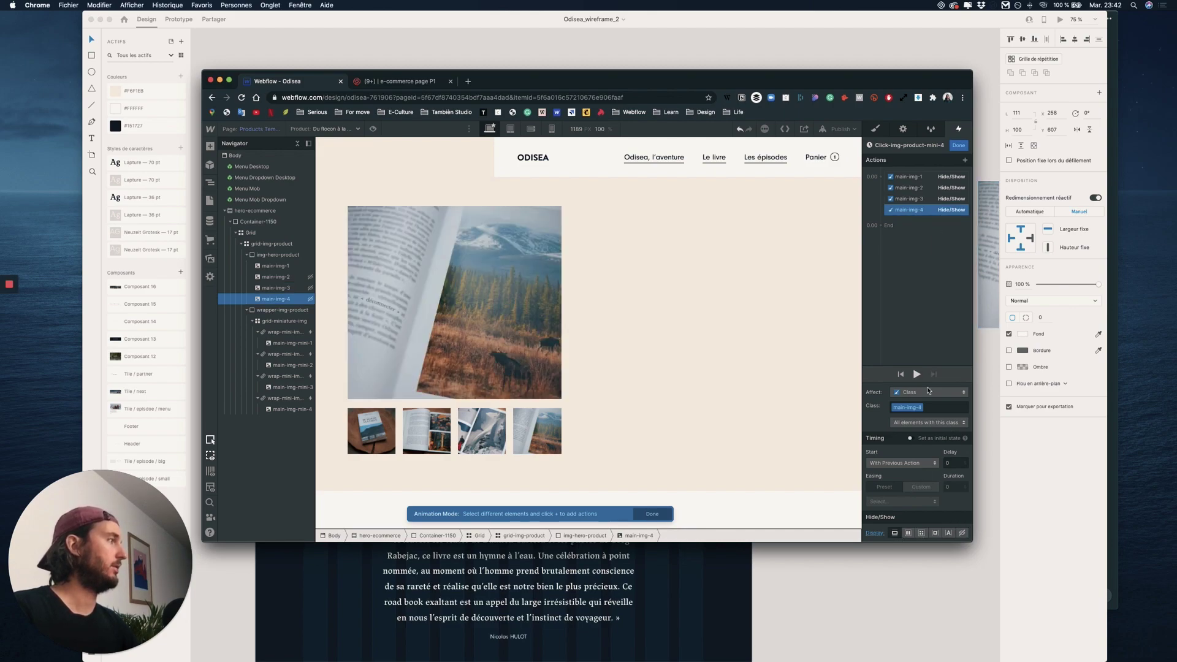
pyautogui.click(959, 146)
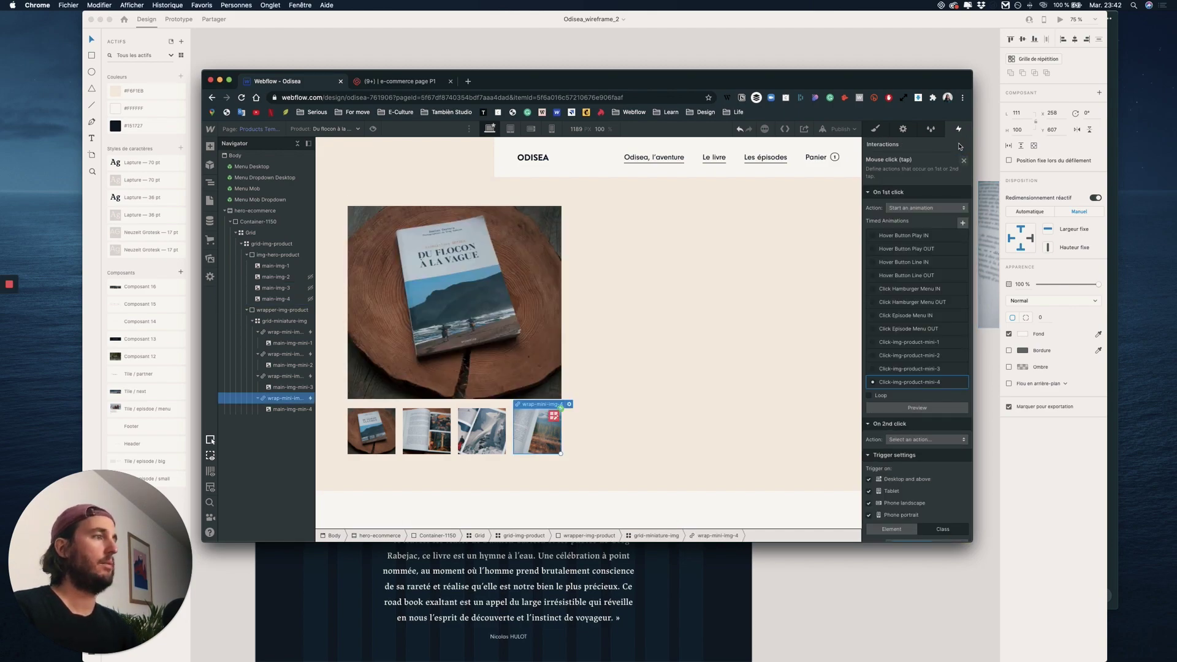
# Preview the page and test that each of the four thumbnails switches the hero image, and return to the designer
pyautogui.click(373, 129)
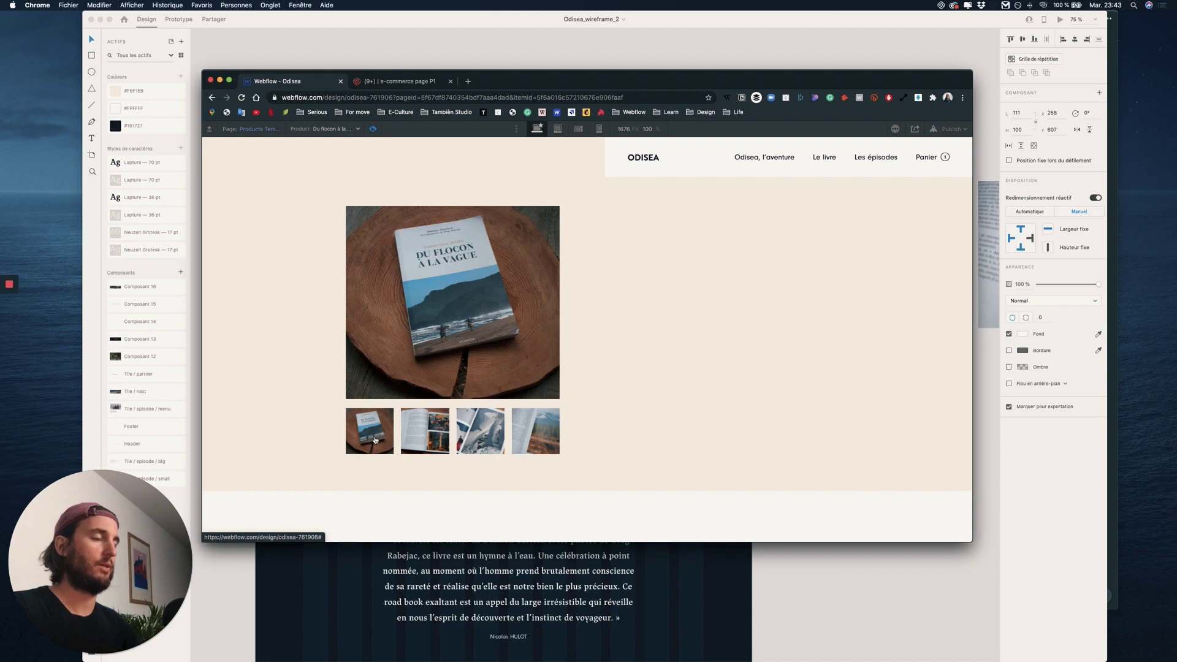
pyautogui.click(435, 436)
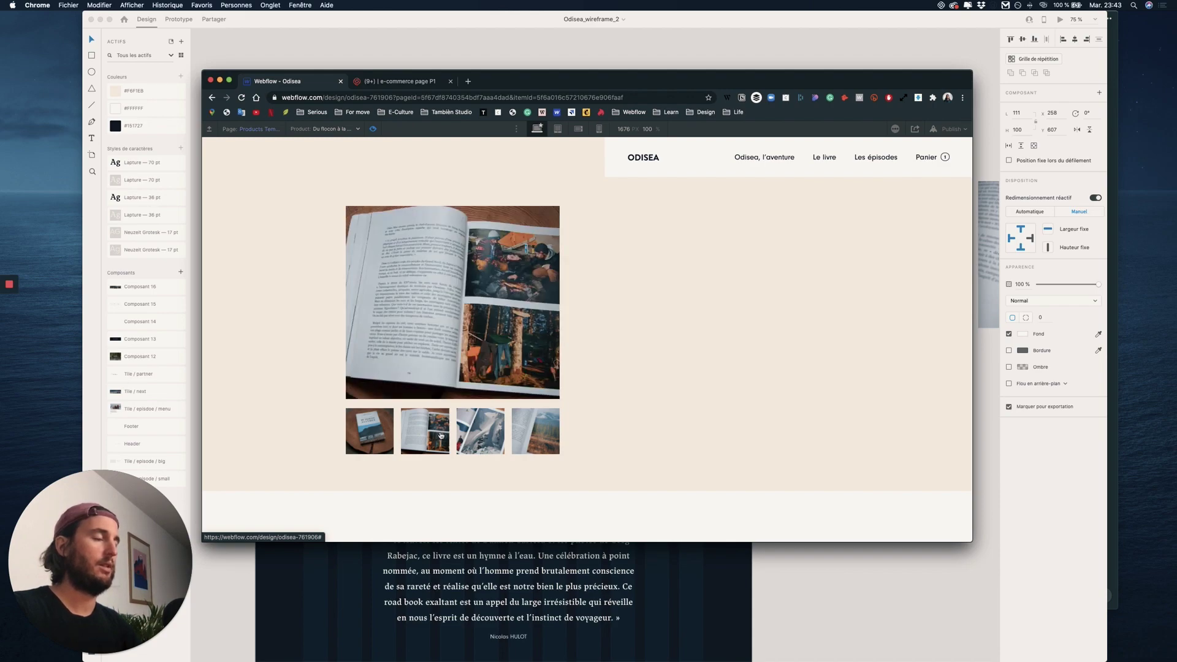
pyautogui.click(482, 431)
pyautogui.click(533, 429)
pyautogui.click(445, 434)
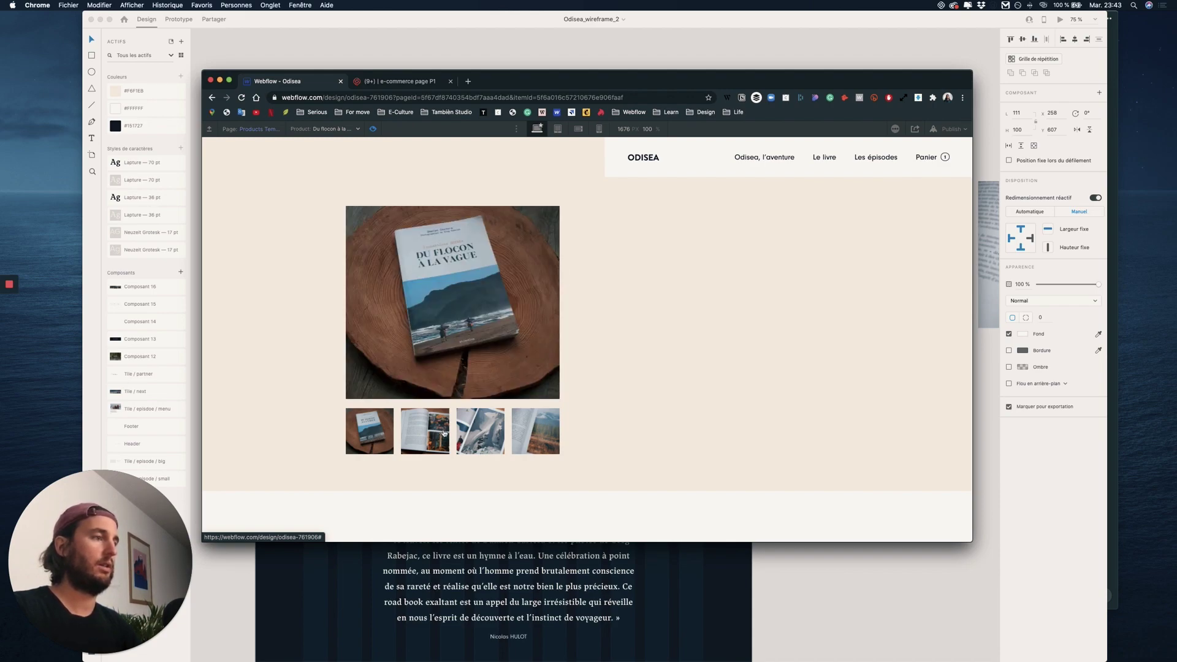
pyautogui.click(444, 434)
pyautogui.click(533, 431)
pyautogui.click(465, 433)
pyautogui.click(364, 427)
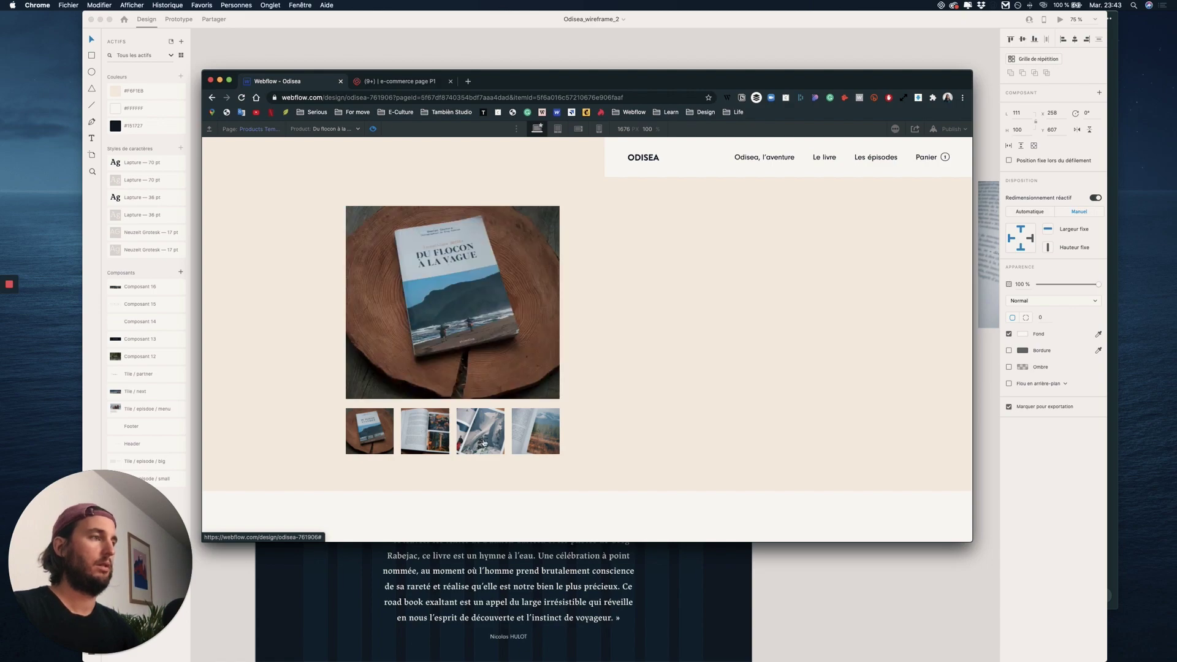
pyautogui.click(520, 445)
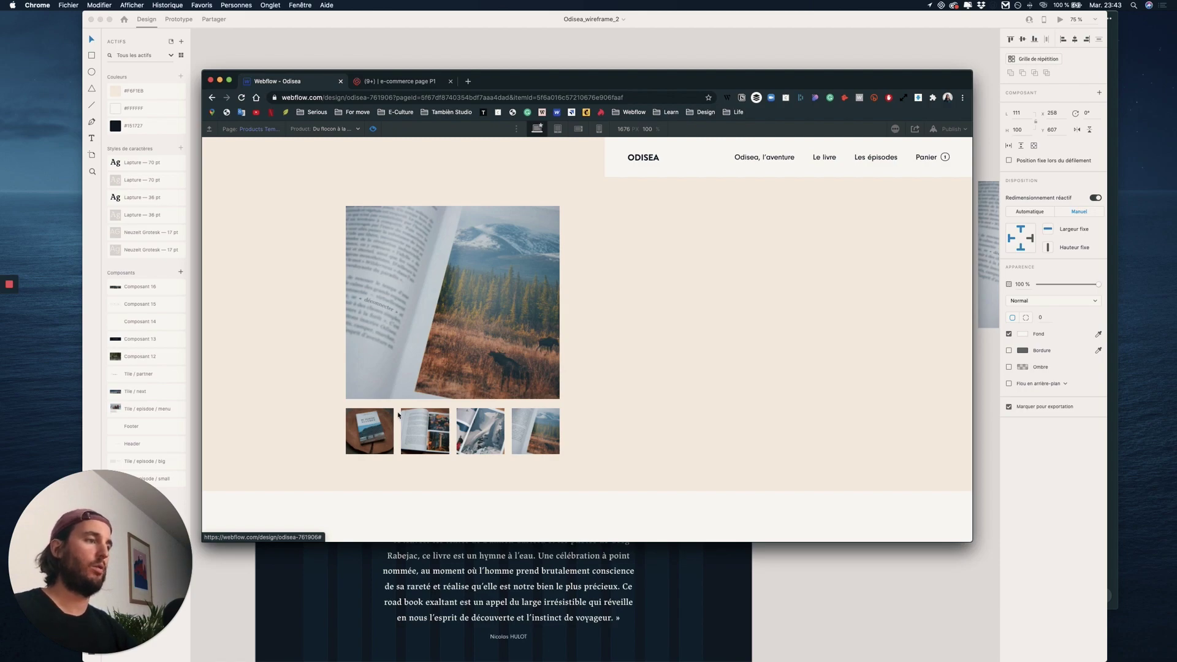
pyautogui.click(375, 428)
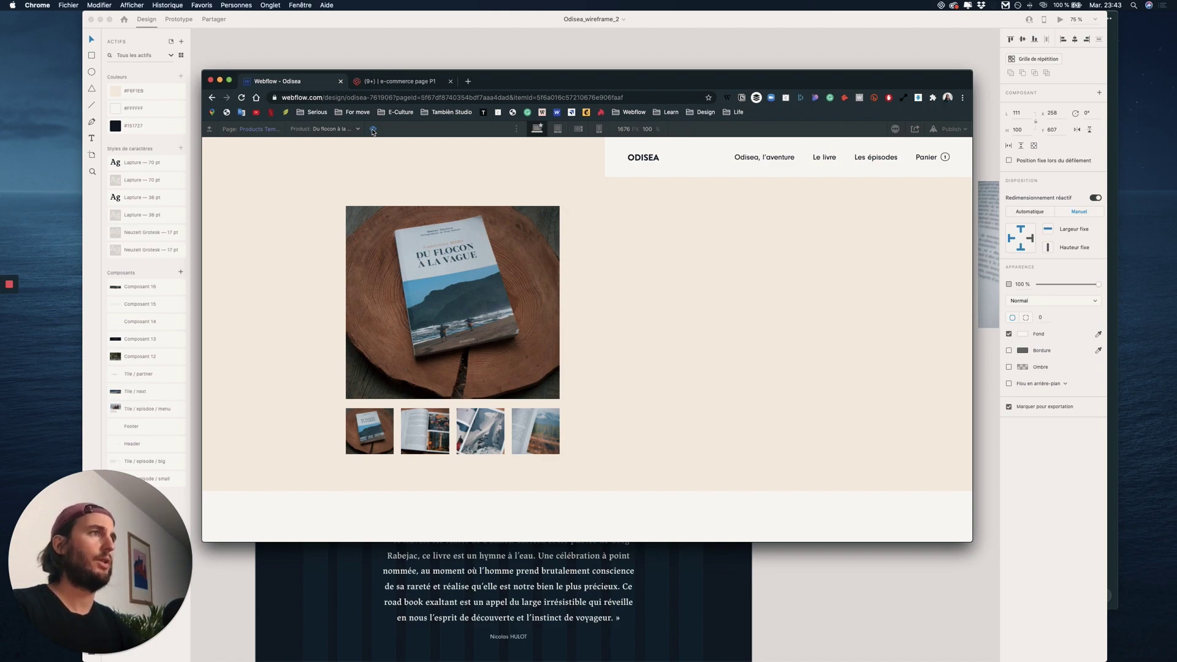
pyautogui.hotkey('shift', 'p')
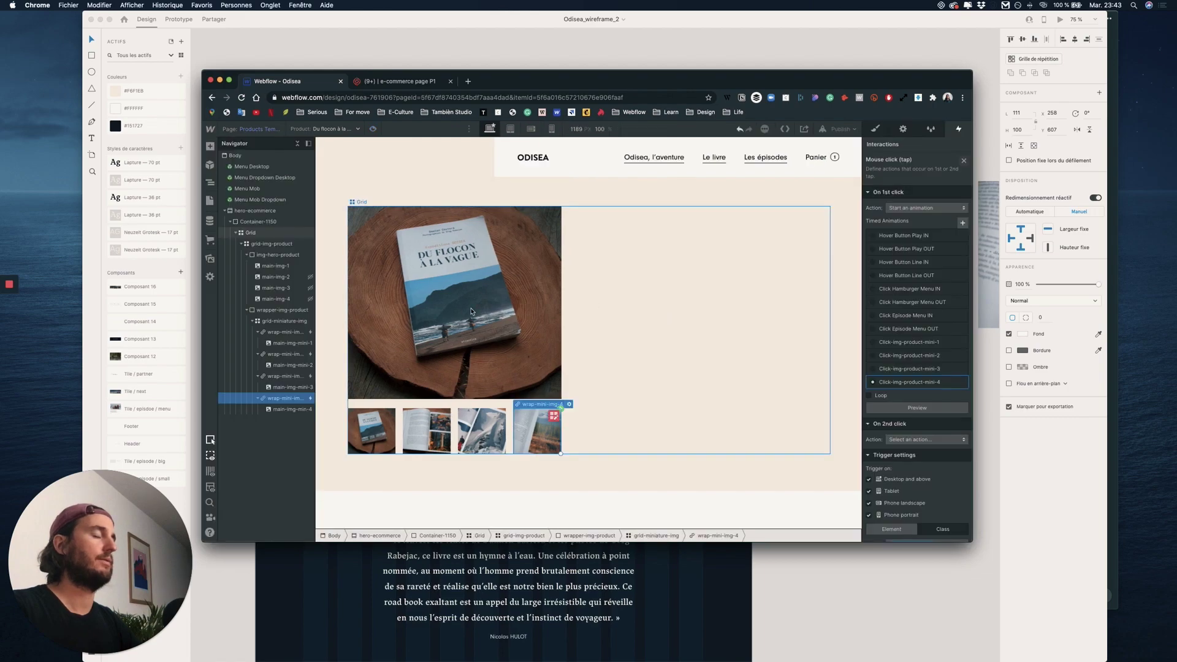
# Examine the product gallery's layout at the tablet, mobile landscape and mobile portrait breakpoints
pyautogui.click(510, 129)
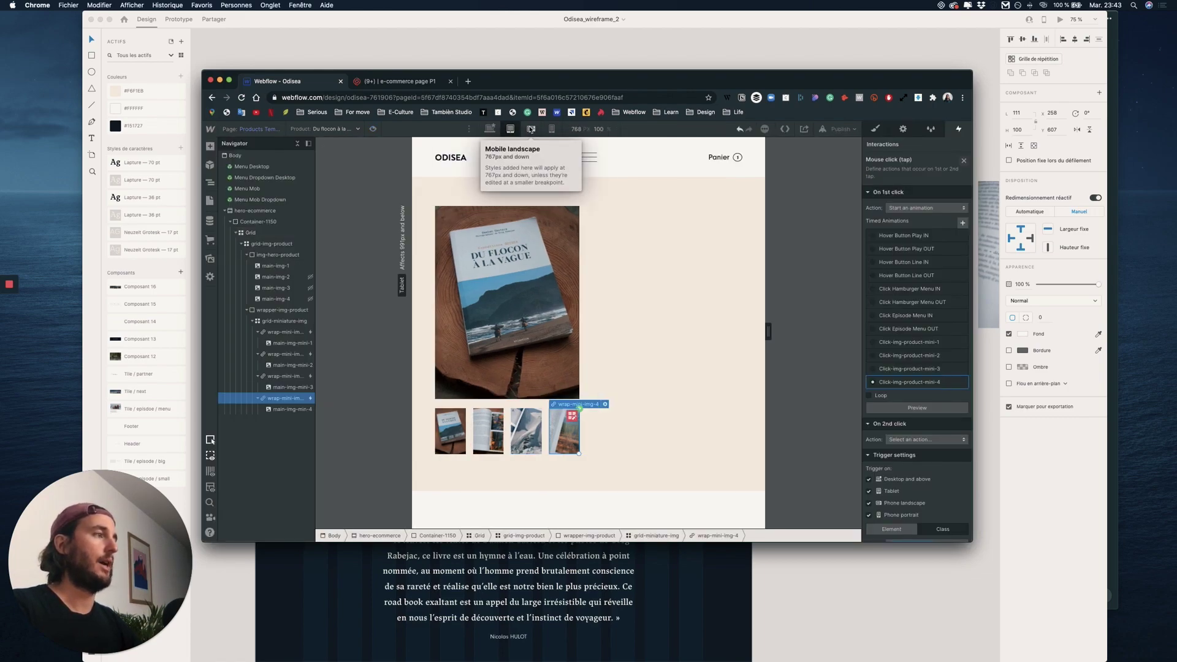
pyautogui.click(531, 129)
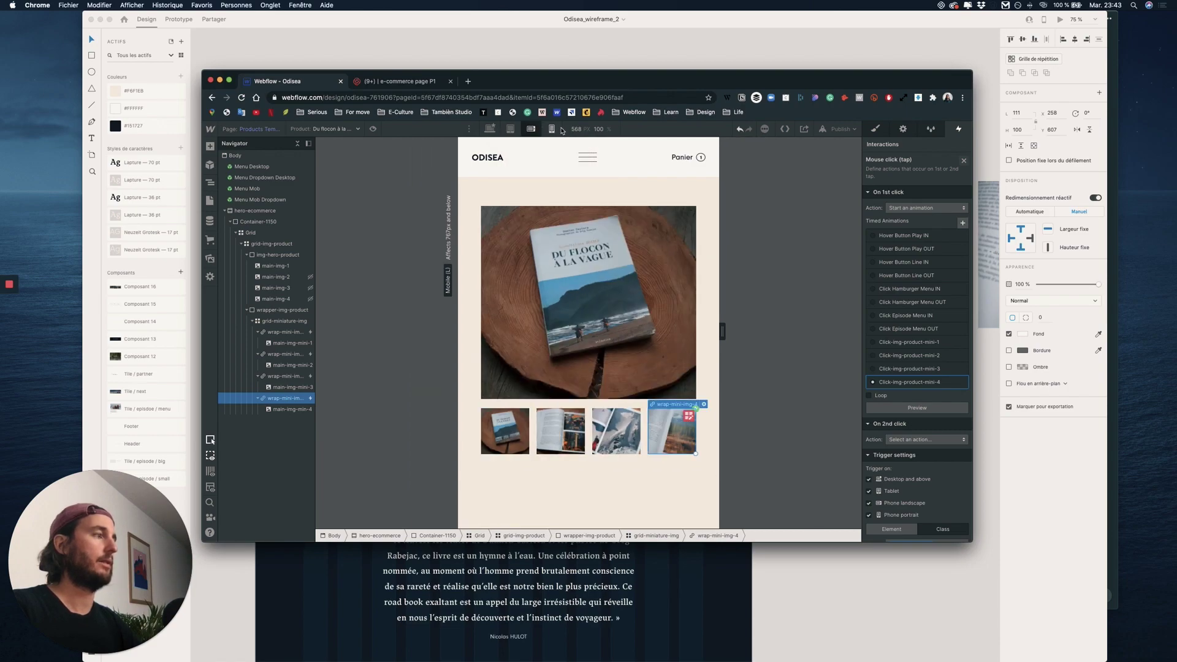
pyautogui.click(559, 129)
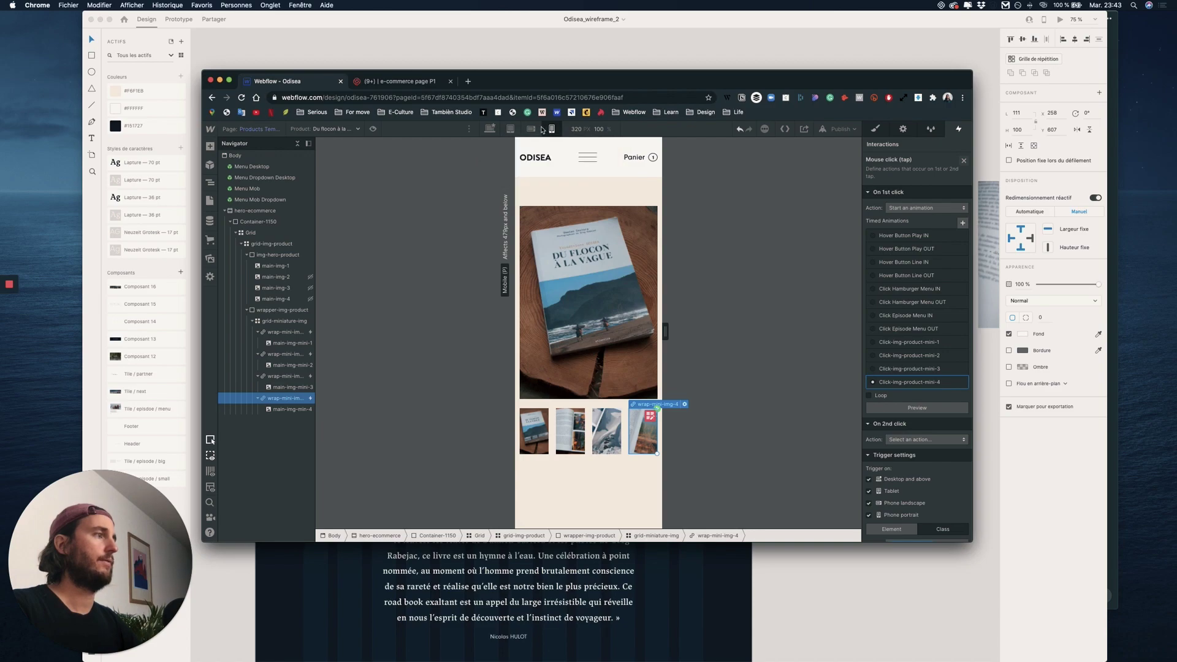
pyautogui.click(532, 129)
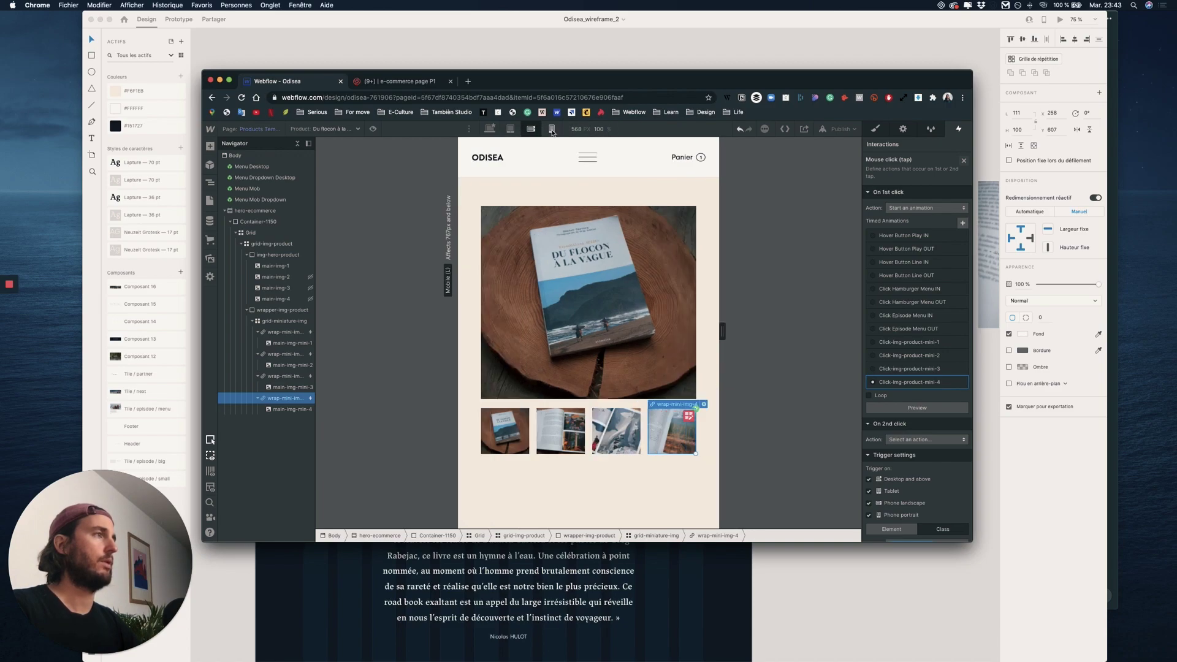
pyautogui.click(552, 130)
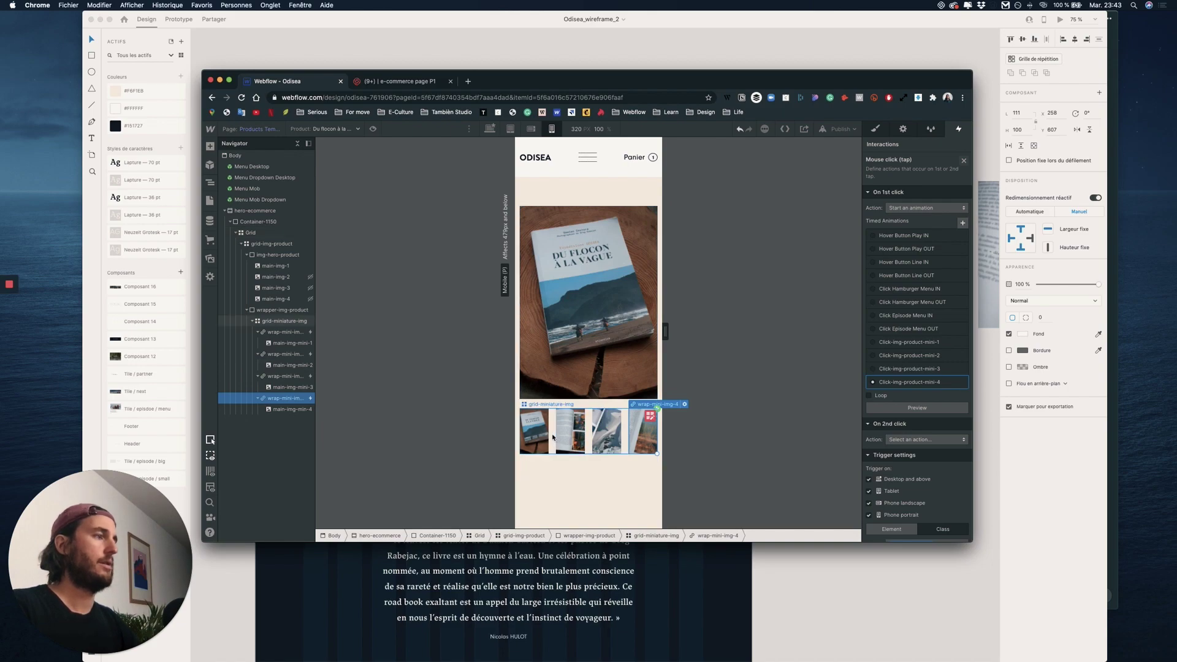
pyautogui.click(510, 129)
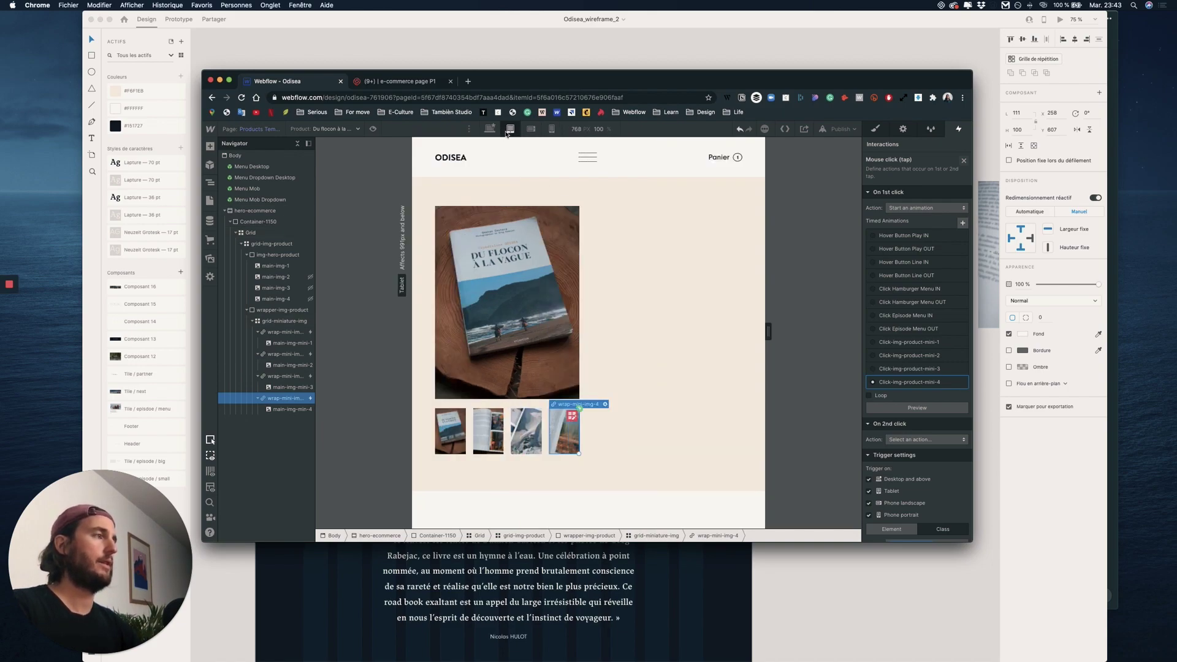
# At the mobile portrait breakpoint, select grid-miniature-img and open its style settings
pyautogui.click(551, 129)
pyautogui.click(625, 431)
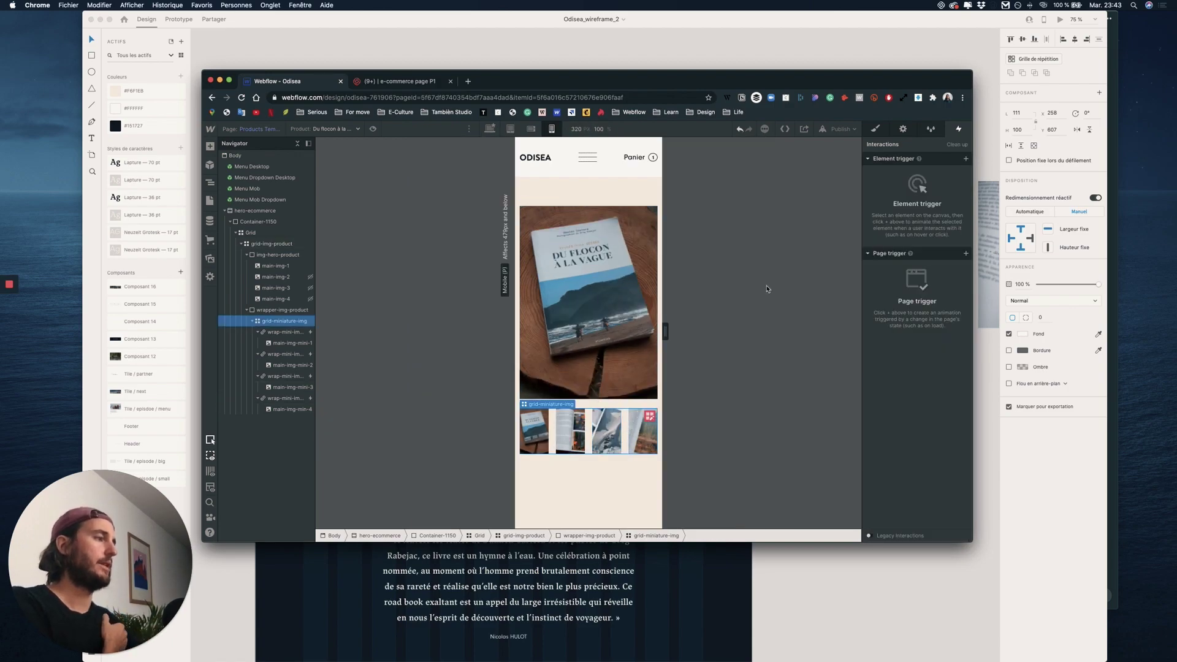
pyautogui.click(876, 128)
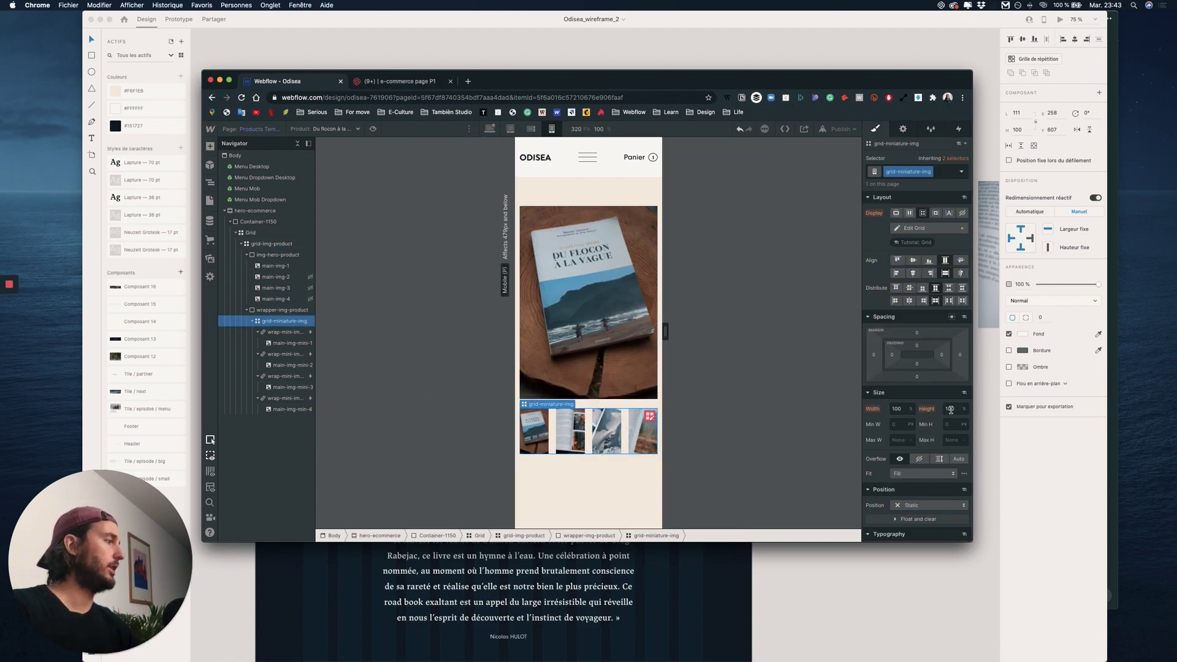
# Set the height of the wrapper-img-product block to 60 px in the mobile portrait view
pyautogui.click(263, 309)
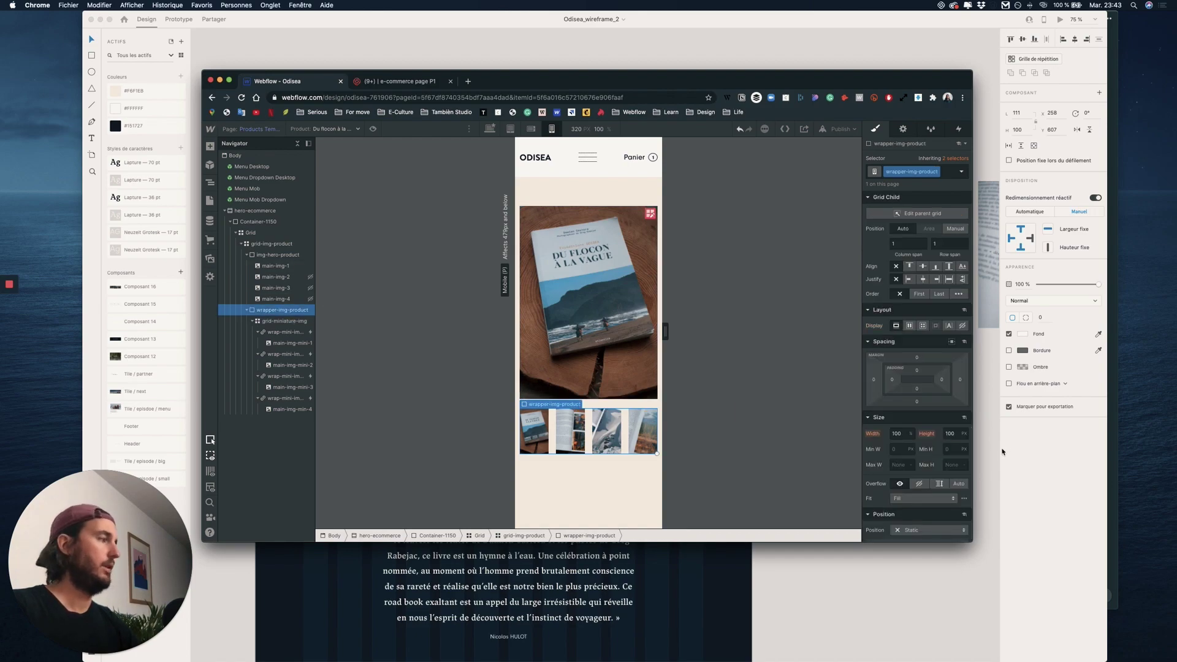
pyautogui.click(258, 254)
pyautogui.click(257, 245)
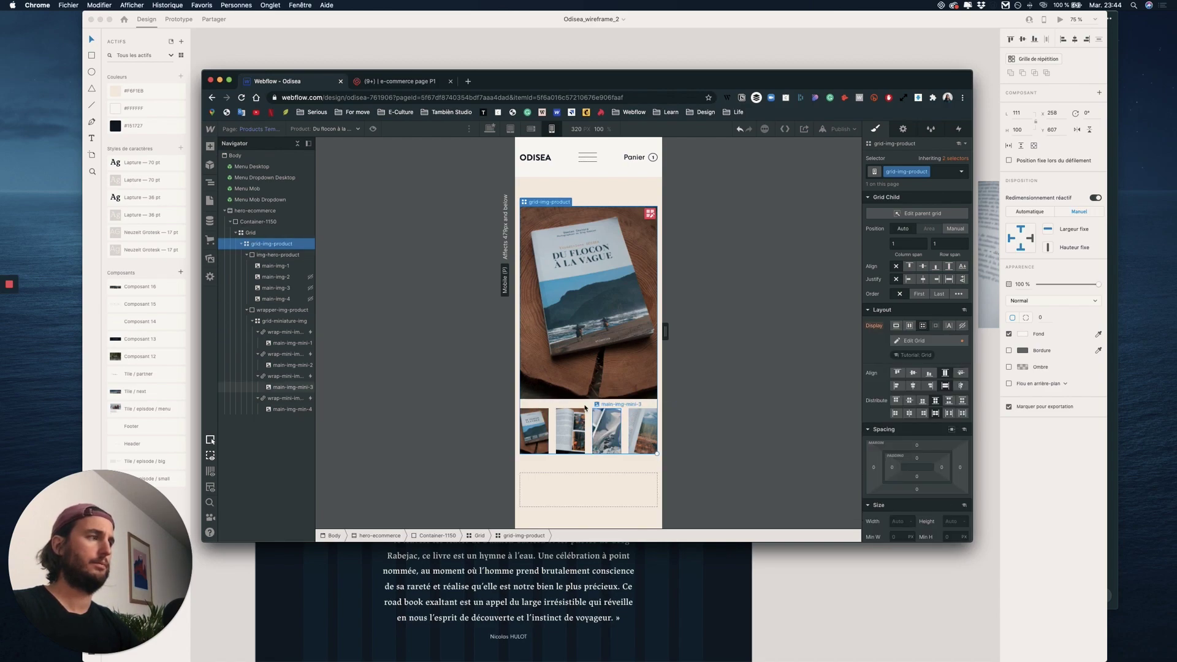
pyautogui.click(592, 421)
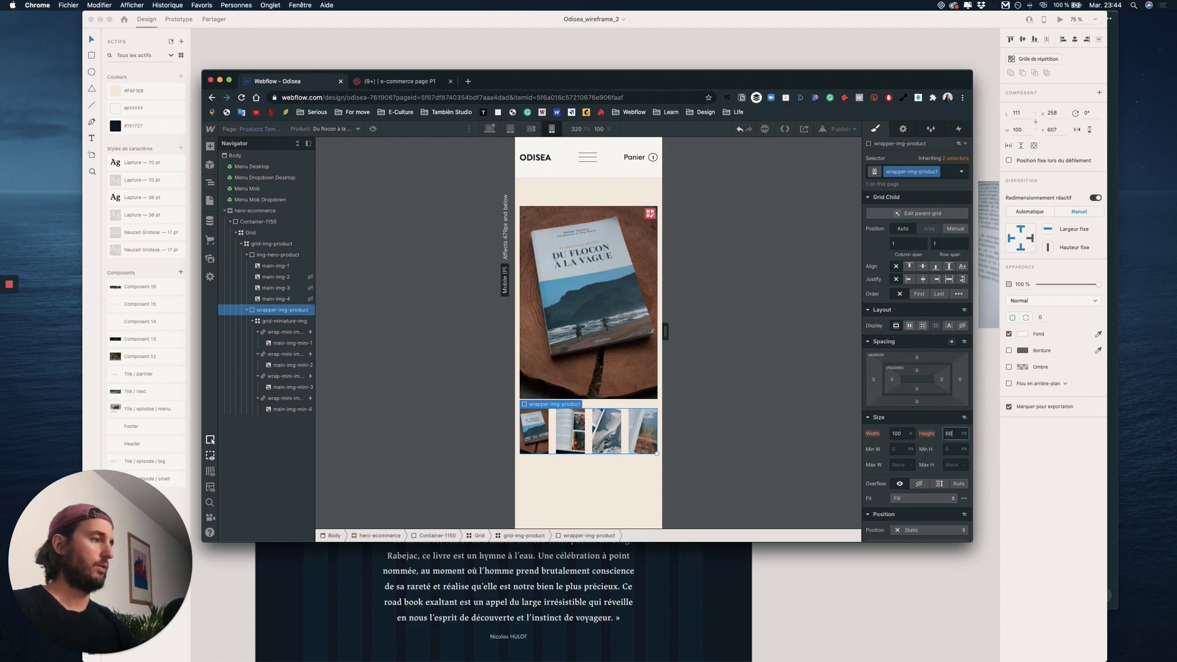
pyautogui.press('Return')
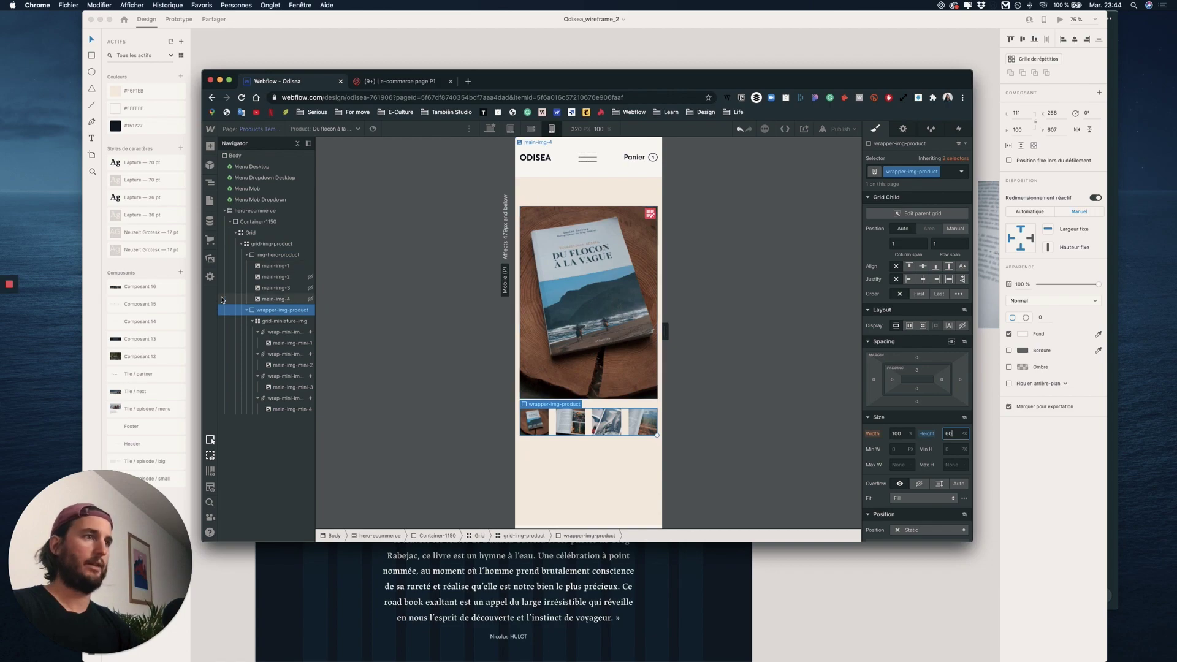
# Reduce the img-hero-product block's height to 350 px and then to 300 px in the mobile portrait view
pyautogui.click(280, 255)
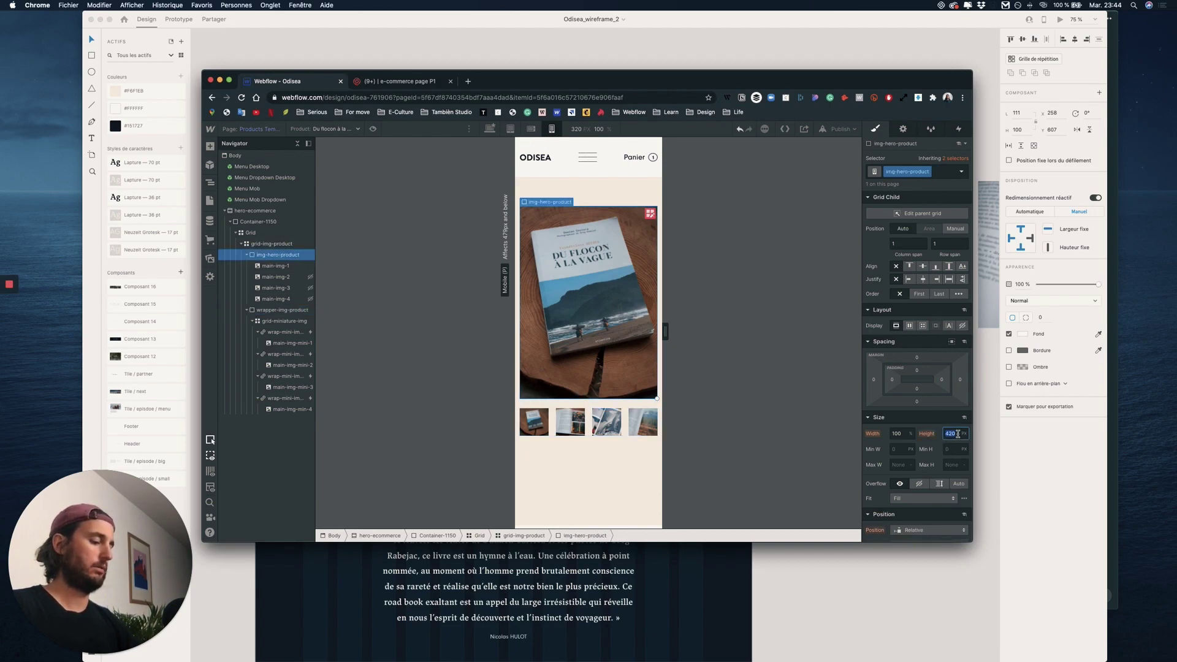
pyautogui.write('350')
pyautogui.press('Return')
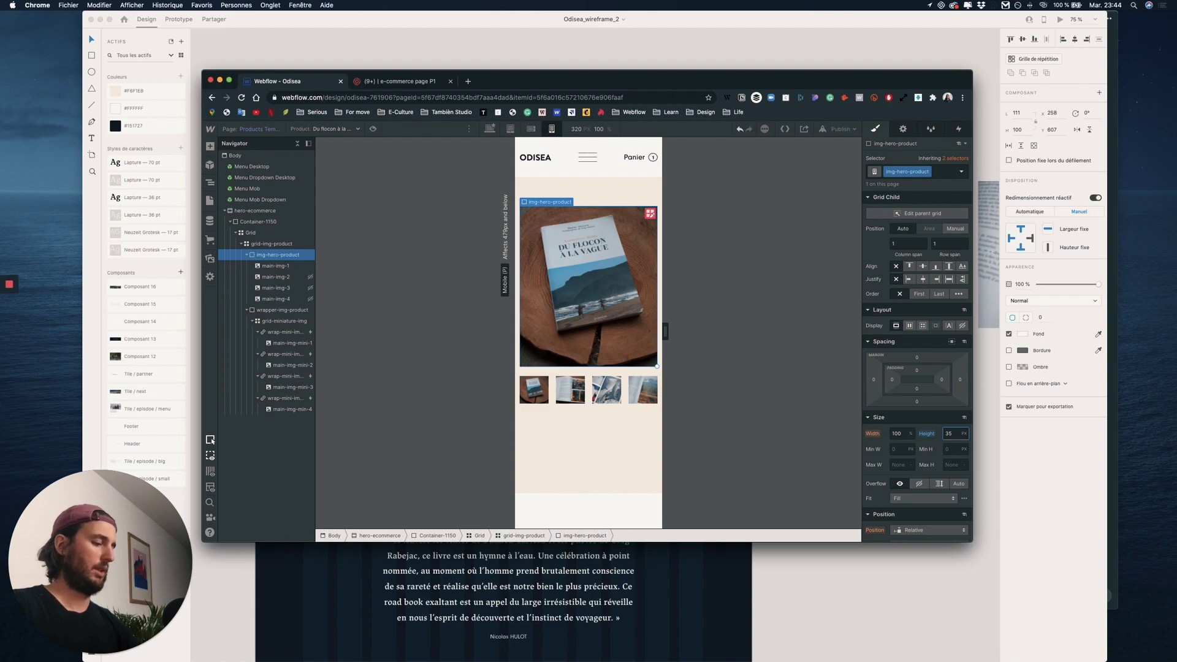
pyautogui.press('Return')
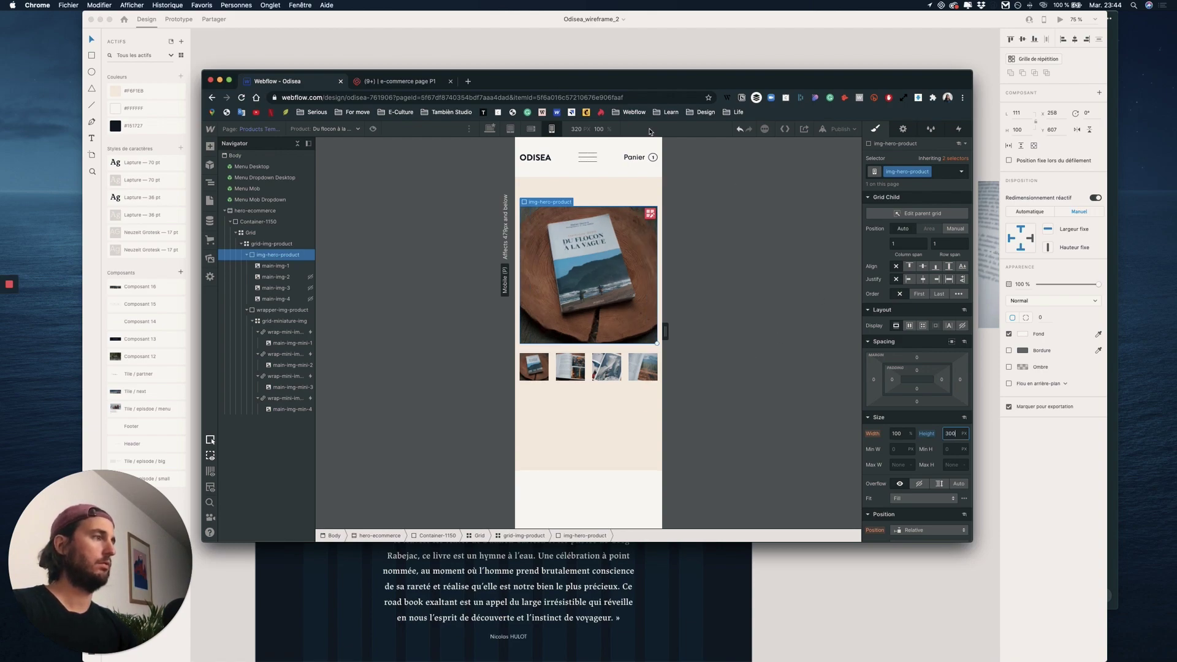
# Check the product images at the mobile landscape and tablet breakpoints and return to the desktop view
pyautogui.click(531, 130)
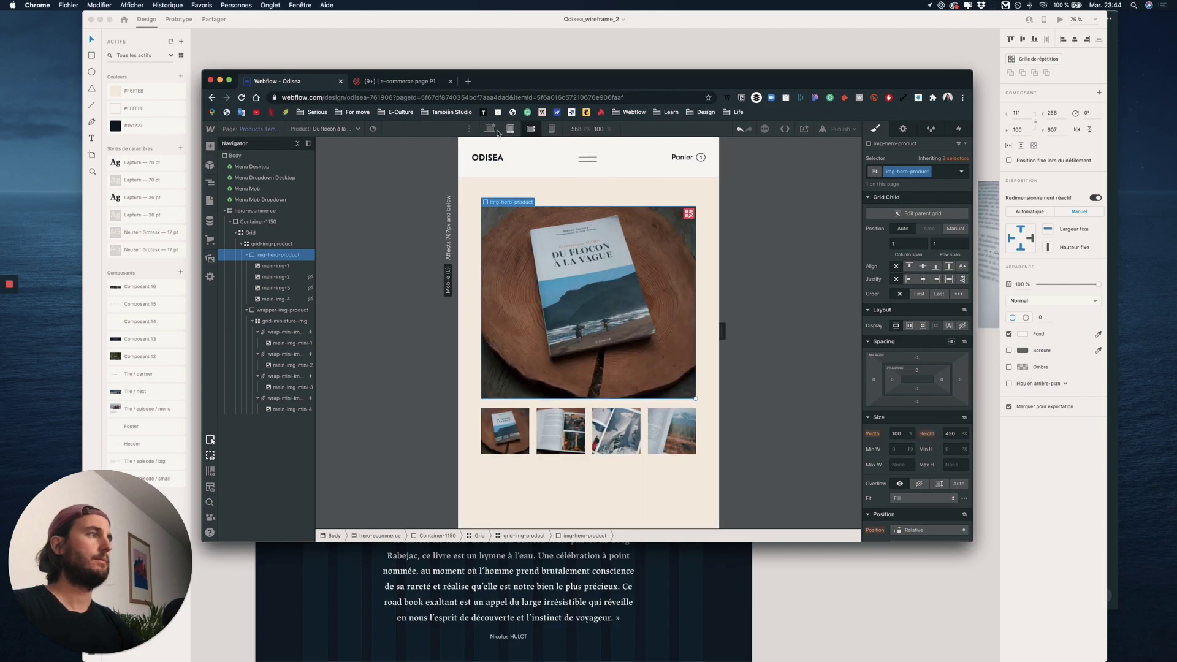
pyautogui.click(510, 130)
pyautogui.click(489, 130)
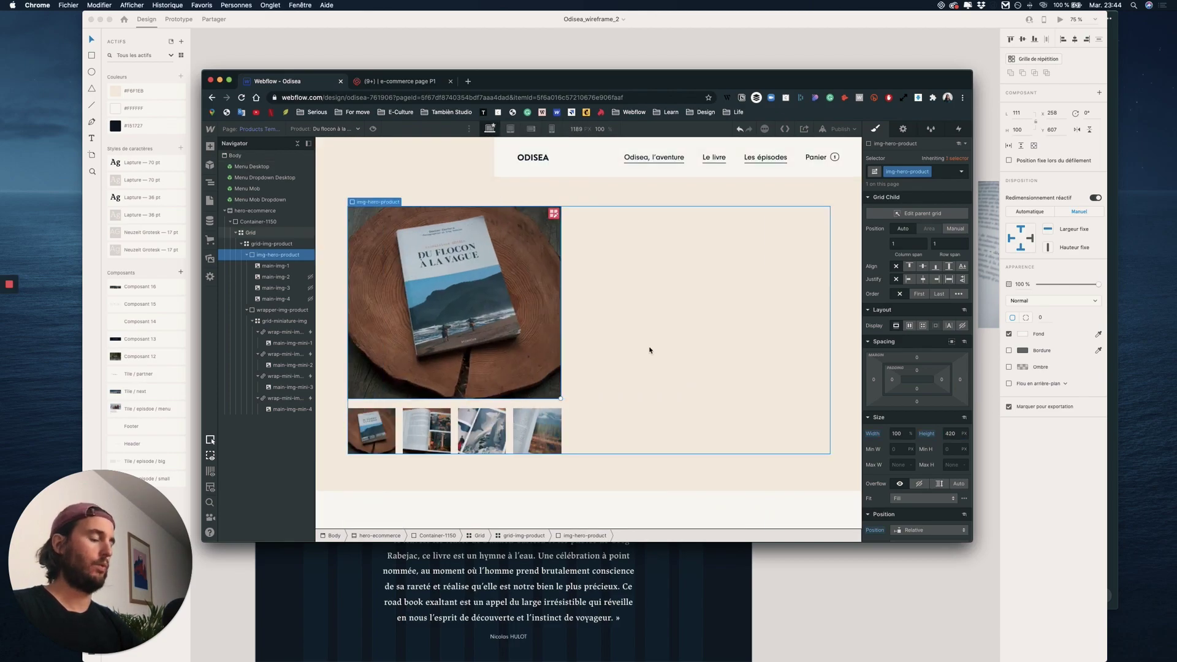
# Switch to the Adobe XD wireframe and examine the product title, description, price and add-to-cart block beside the book image
pyautogui.hotkey('ctrl', 'Up')
pyautogui.click(466, 429)
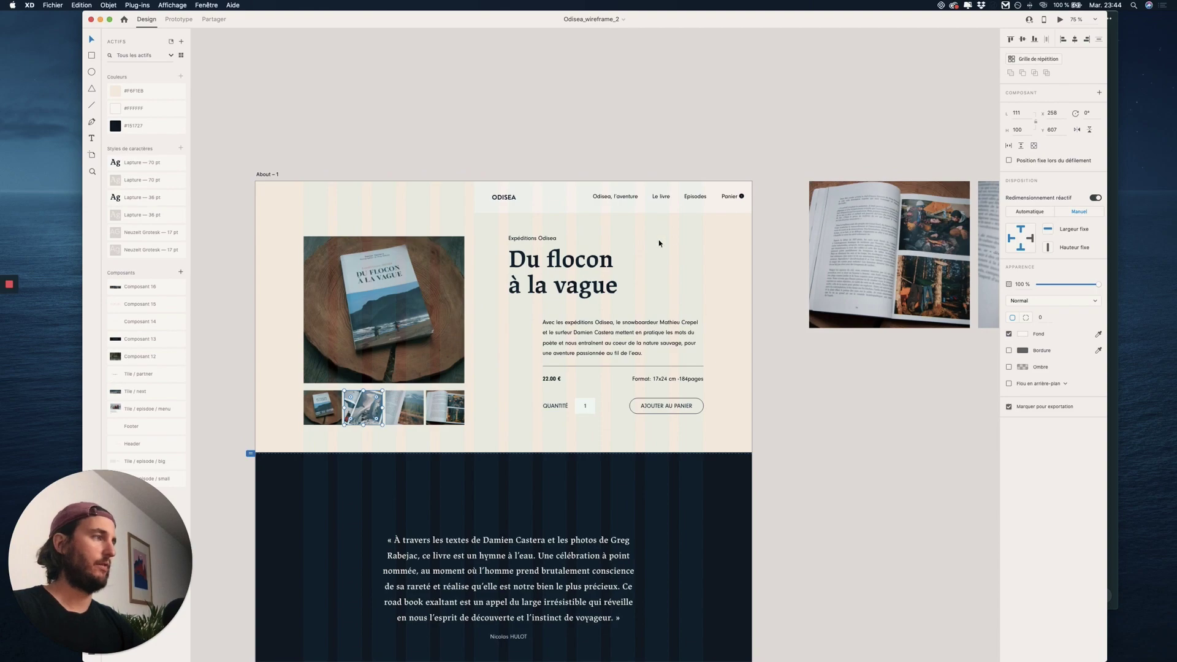
pyautogui.moveTo(724, 227); pyautogui.dragTo(500, 423)
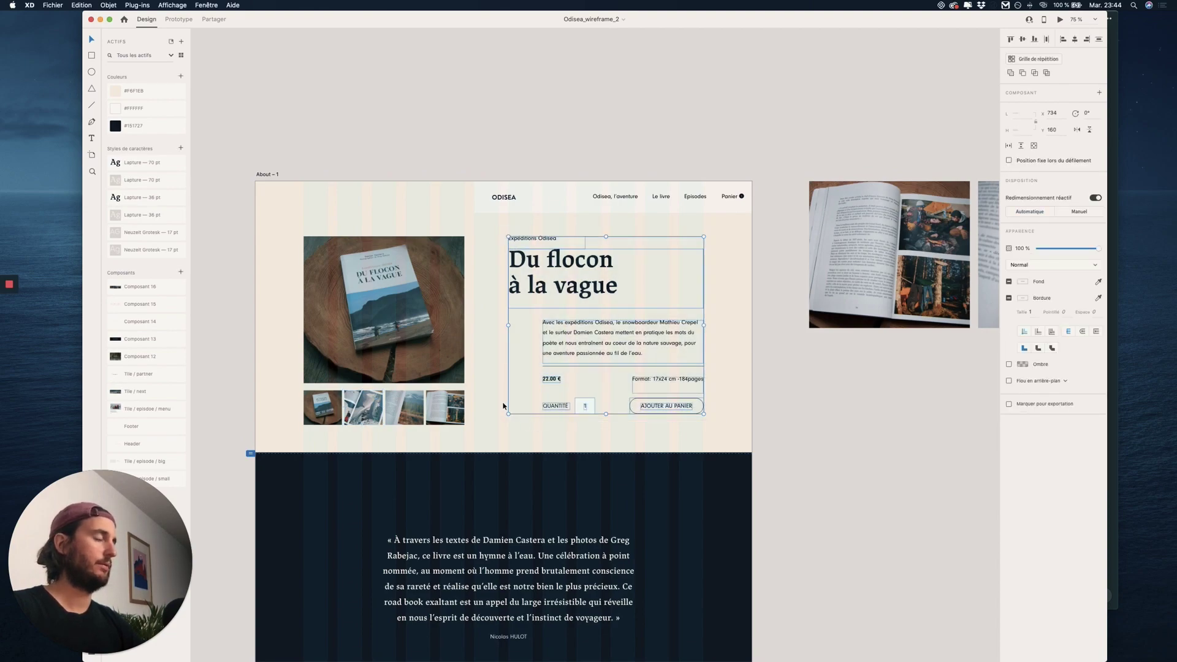
pyautogui.click(794, 263)
pyautogui.moveTo(497, 229); pyautogui.dragTo(510, 307)
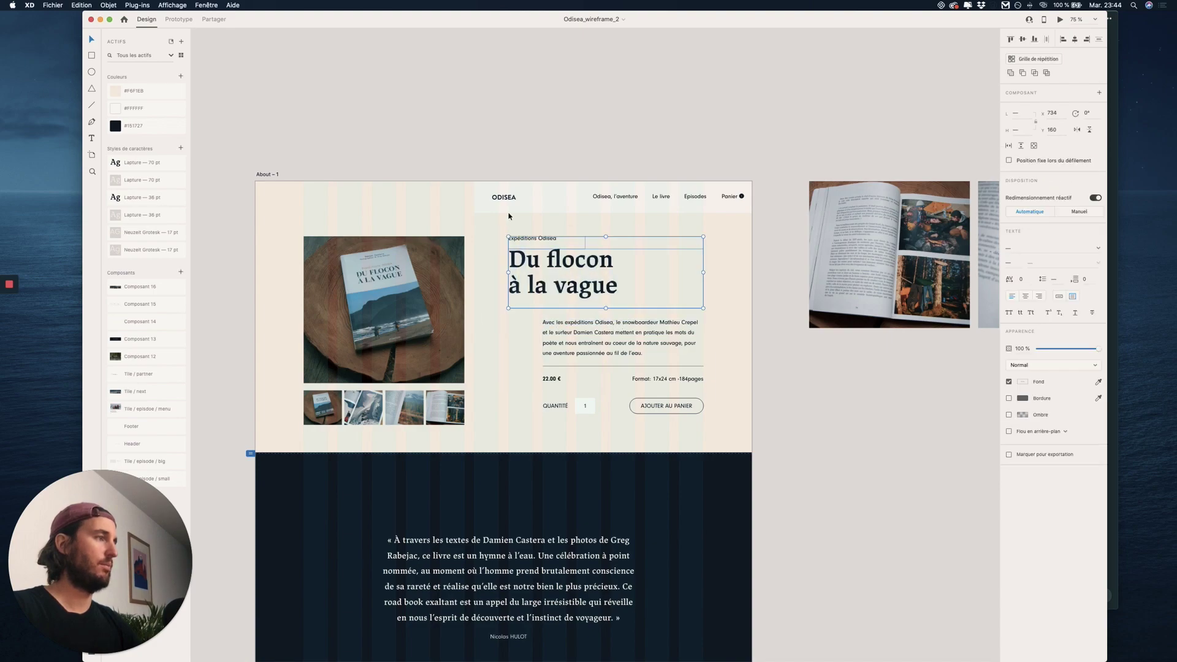
pyautogui.moveTo(495, 236); pyautogui.dragTo(702, 364)
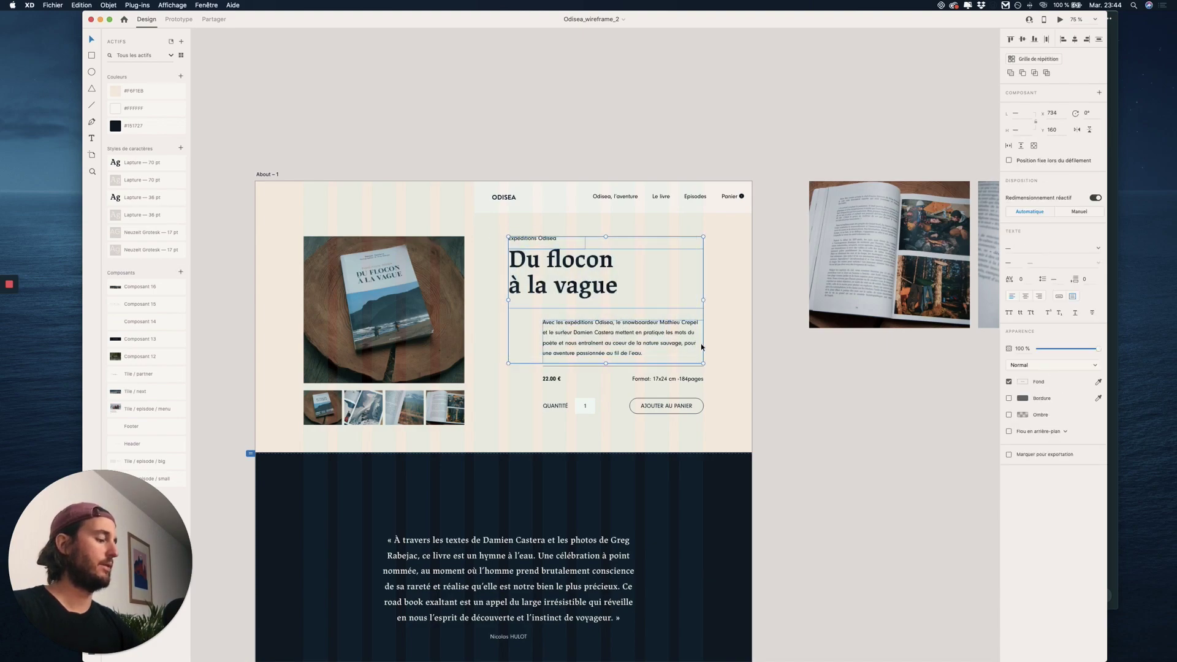
# Compare the product text block with the title and description layout on the Episode_inside artboards
pyautogui.press('super+minus')
pyautogui.press('super+minus')
pyautogui.hscroll(-7, 701, 343)
pyautogui.scroll(-4, 701, 343)
pyautogui.scroll(2, 700, 344)
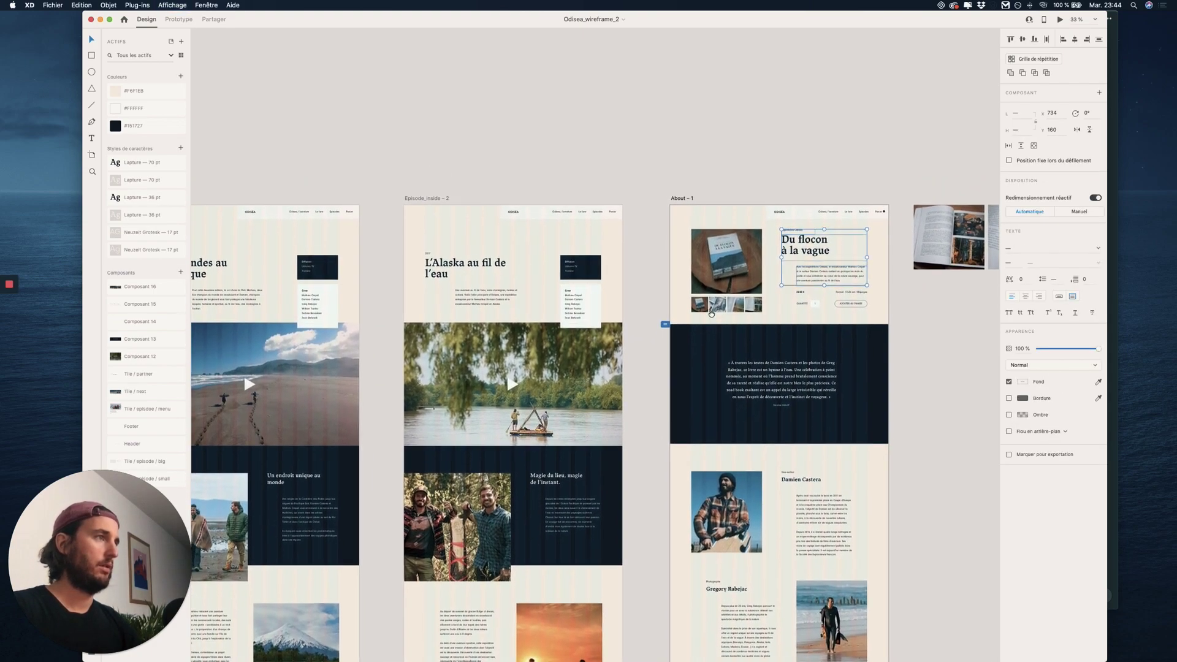
pyautogui.moveTo(525, 235); pyautogui.dragTo(432, 309)
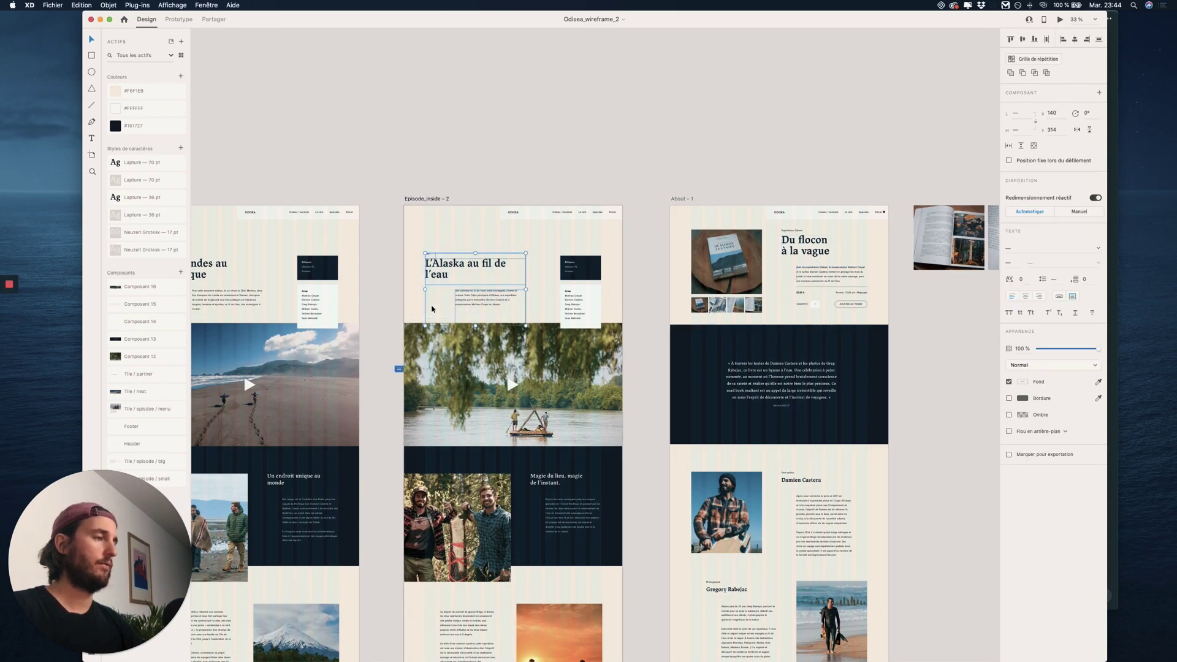
pyautogui.hscroll(-10, 496, 283)
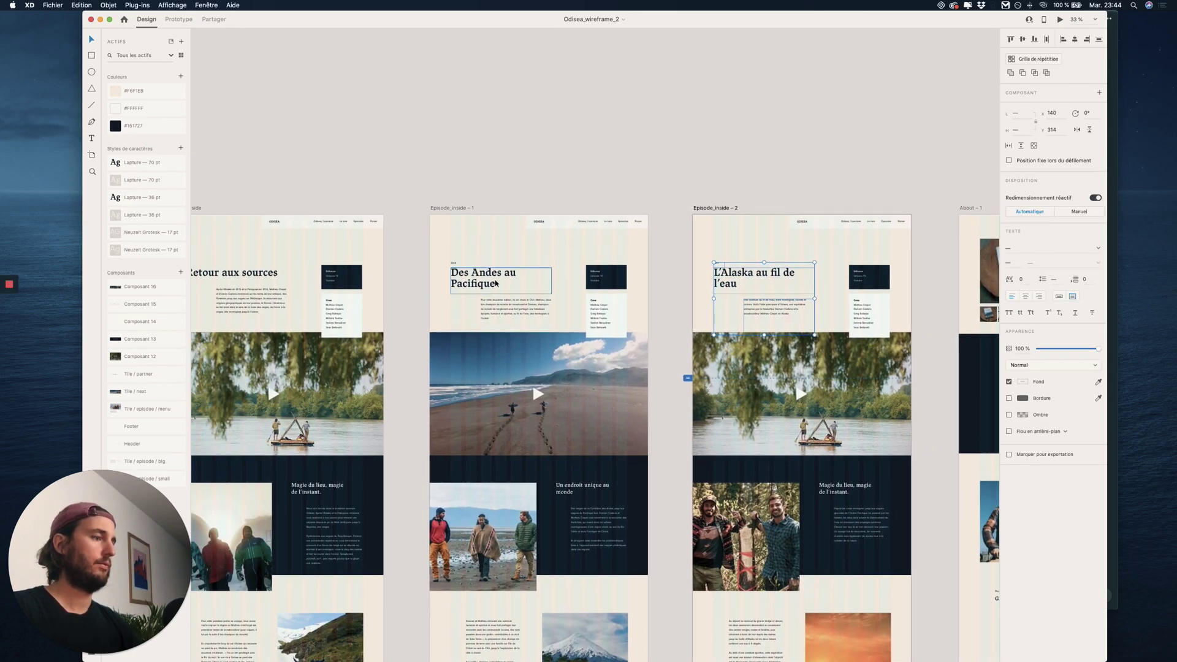
# Examine the team biography block on the About artboard and the Episode_inside header text as reusable layouts for the product text
pyautogui.scroll(-4, 382, 312)
pyautogui.hscroll(-16, 381, 313)
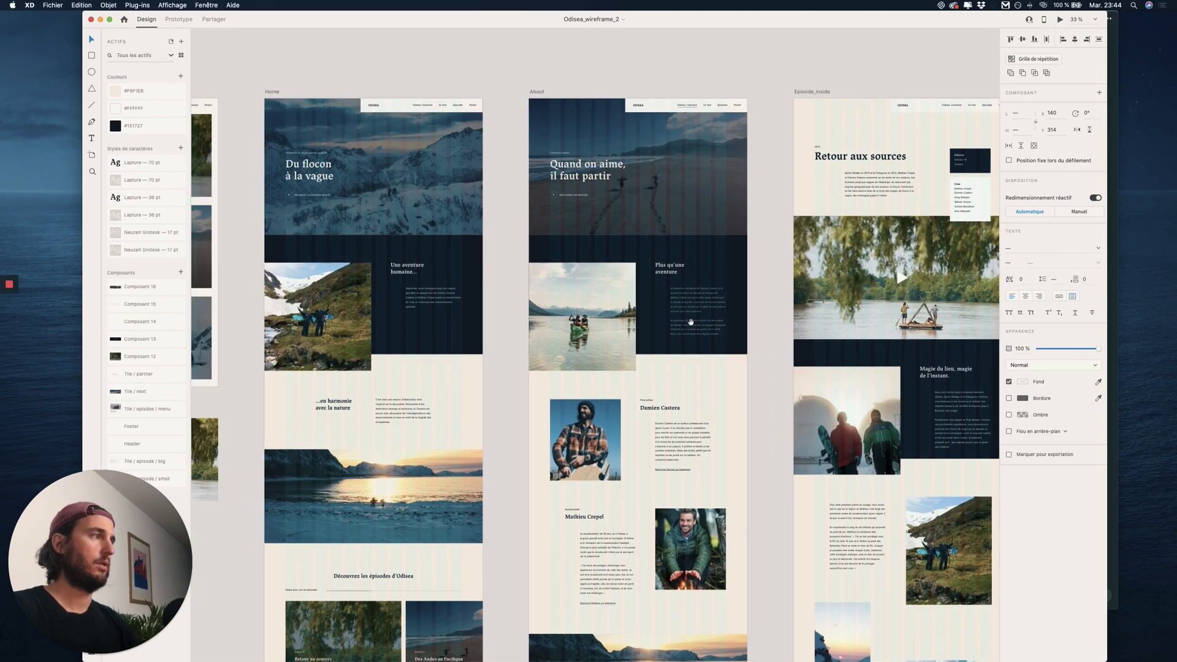
pyautogui.moveTo(690, 322); pyautogui.dragTo(668, 334)
pyautogui.hscroll(5, 773, 327)
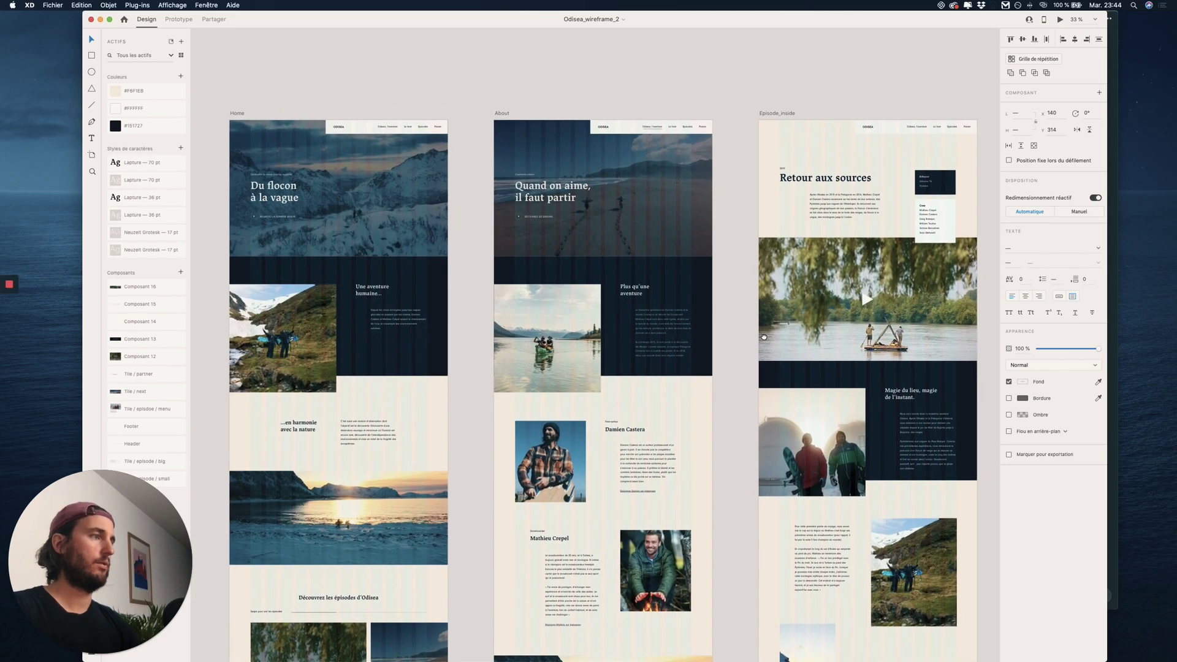
pyautogui.scroll(-2, 546, 365)
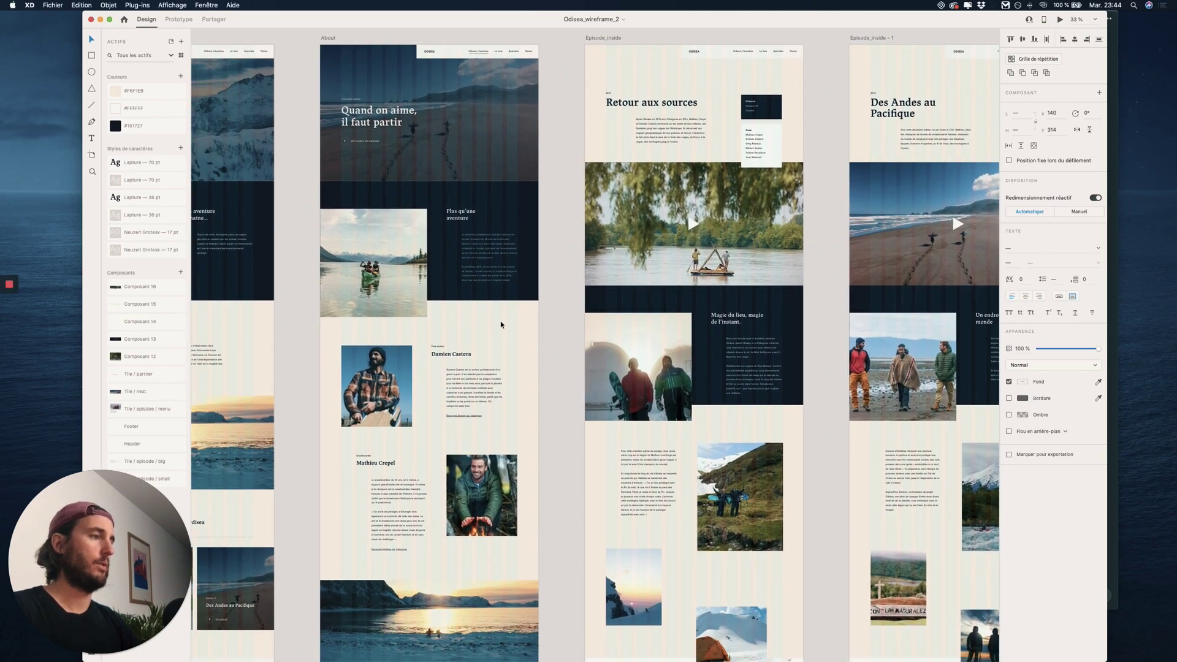
pyautogui.click(470, 383)
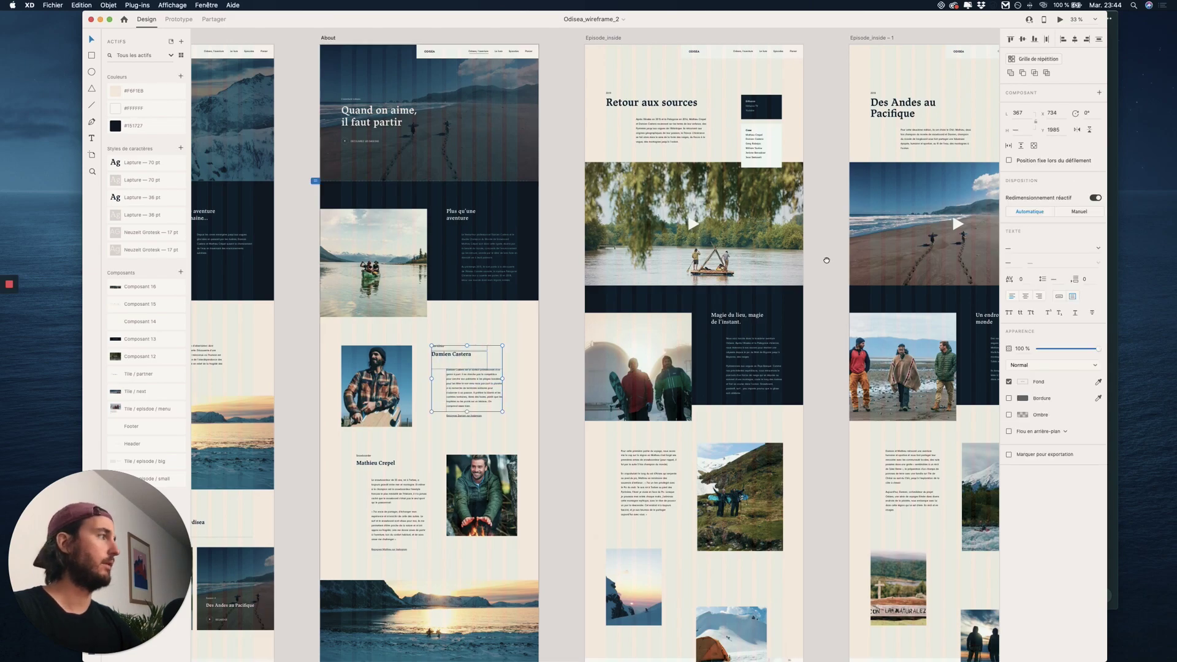
pyautogui.moveTo(828, 257); pyautogui.dragTo(773, 380)
pyautogui.click(582, 264)
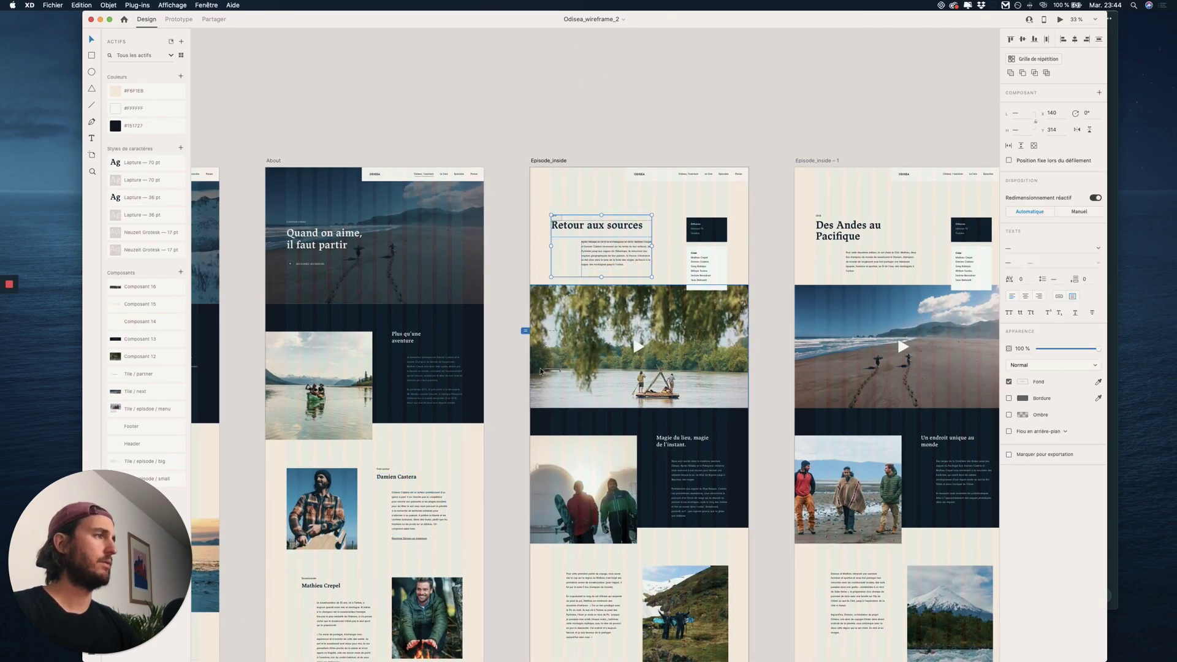
pyautogui.scroll(-5, 439, 432)
pyautogui.hscroll(-5, 439, 431)
pyautogui.click(587, 356)
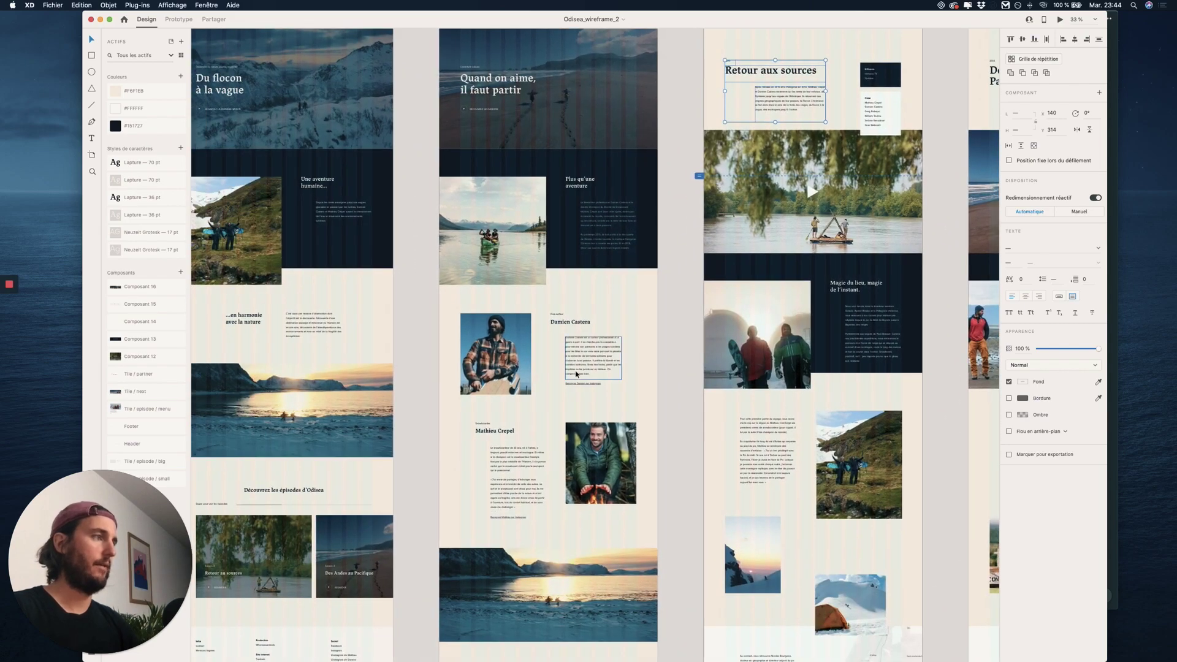
# Switch back to Webflow and open the page "Odisea, l'aventure"
pyautogui.hotkey('ctrl', 'Up')
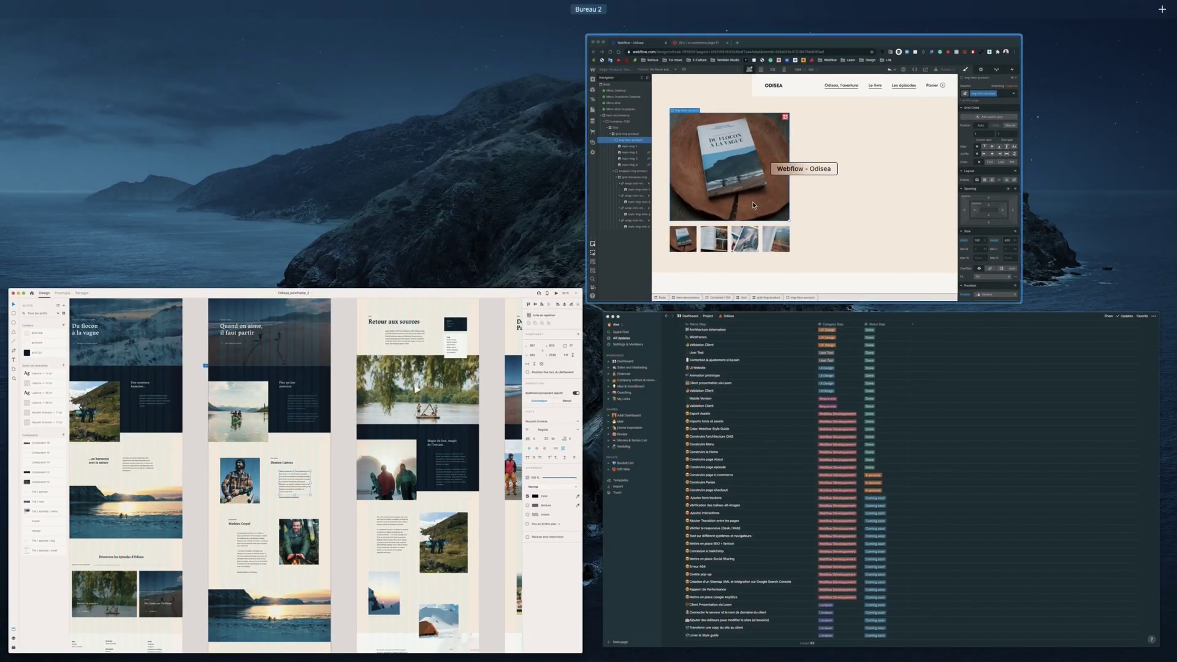
pyautogui.click(803, 157)
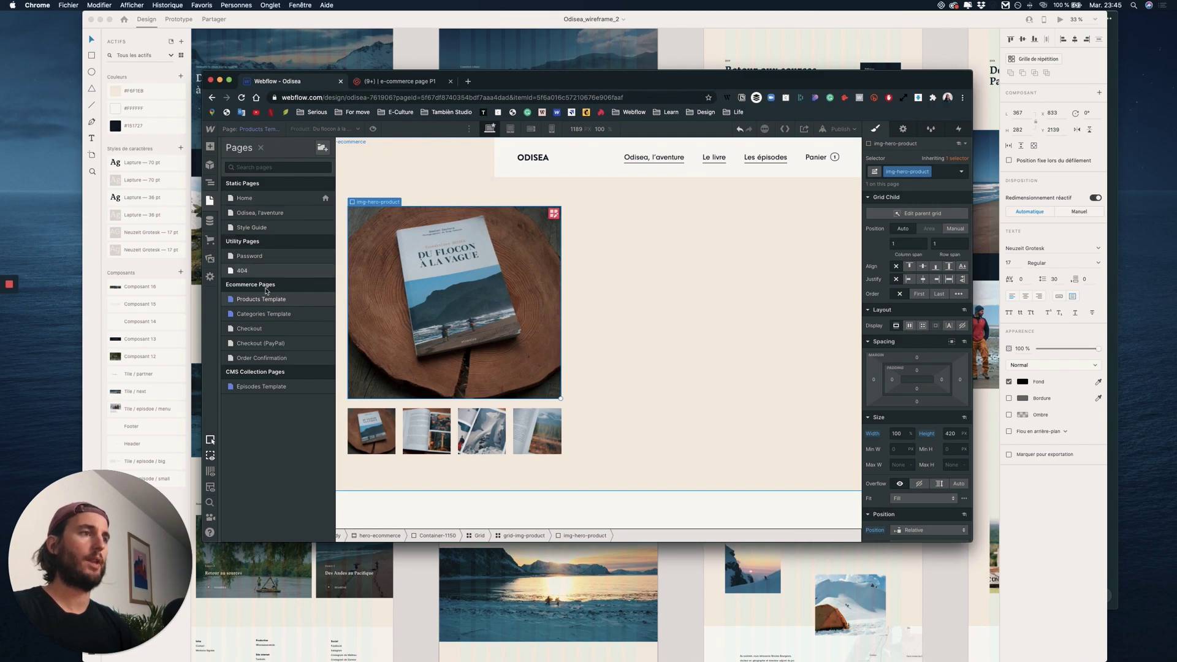
pyautogui.click(268, 214)
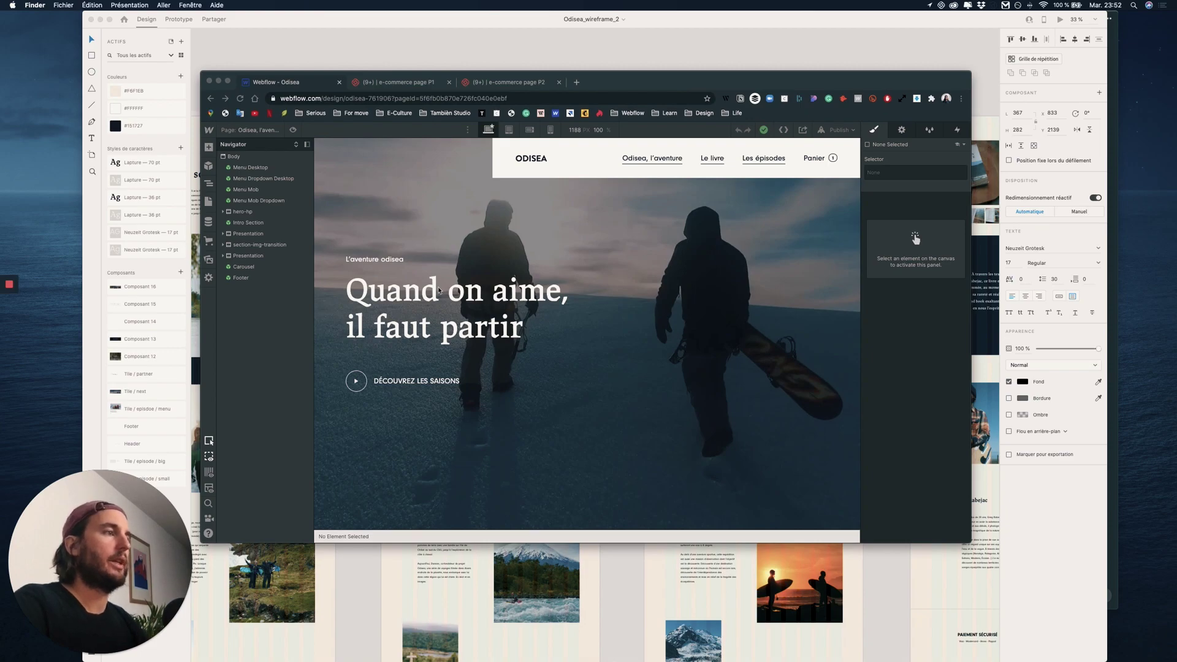
# Copy the wrapper-text-team block beside the first team portrait
pyautogui.scroll(-8, 439, 290)
pyautogui.scroll(-5, 674, 276)
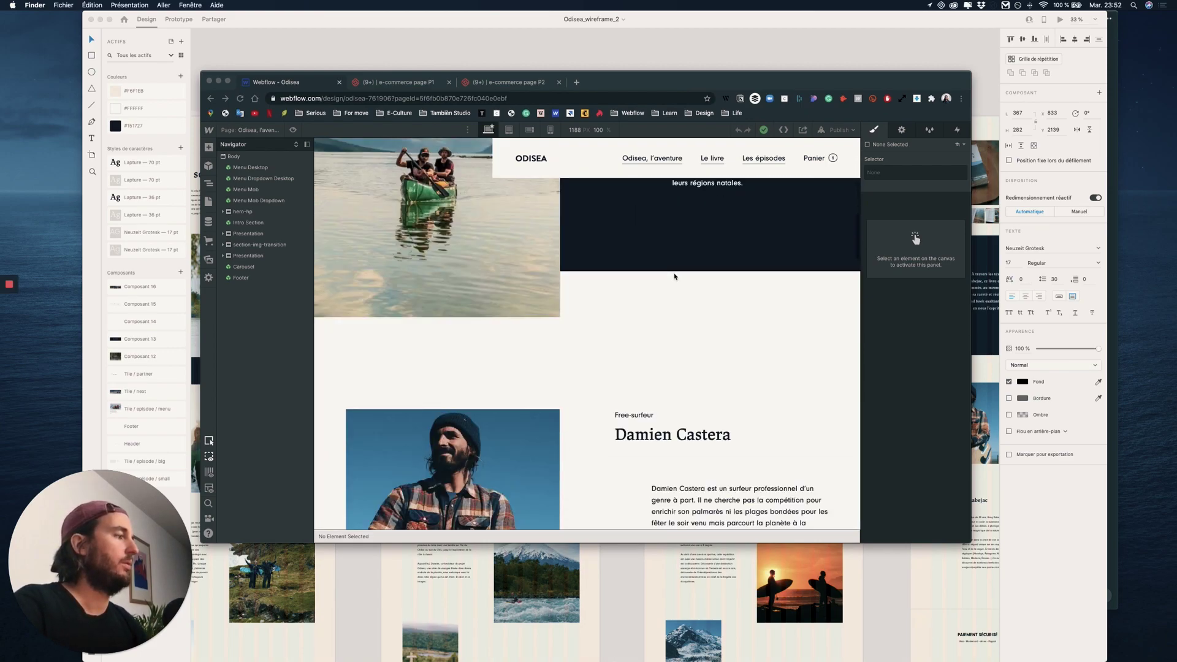
pyautogui.scroll(-3, 675, 277)
pyautogui.click(687, 390)
pyautogui.click(687, 390)
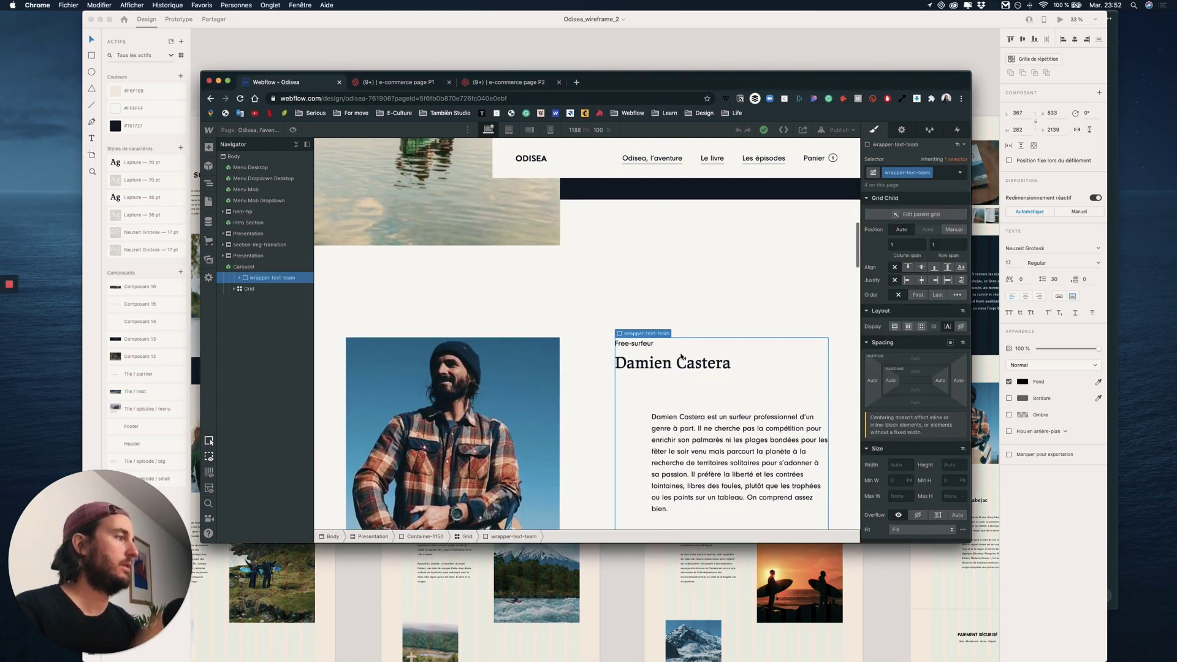
pyautogui.scroll(-2, 675, 380)
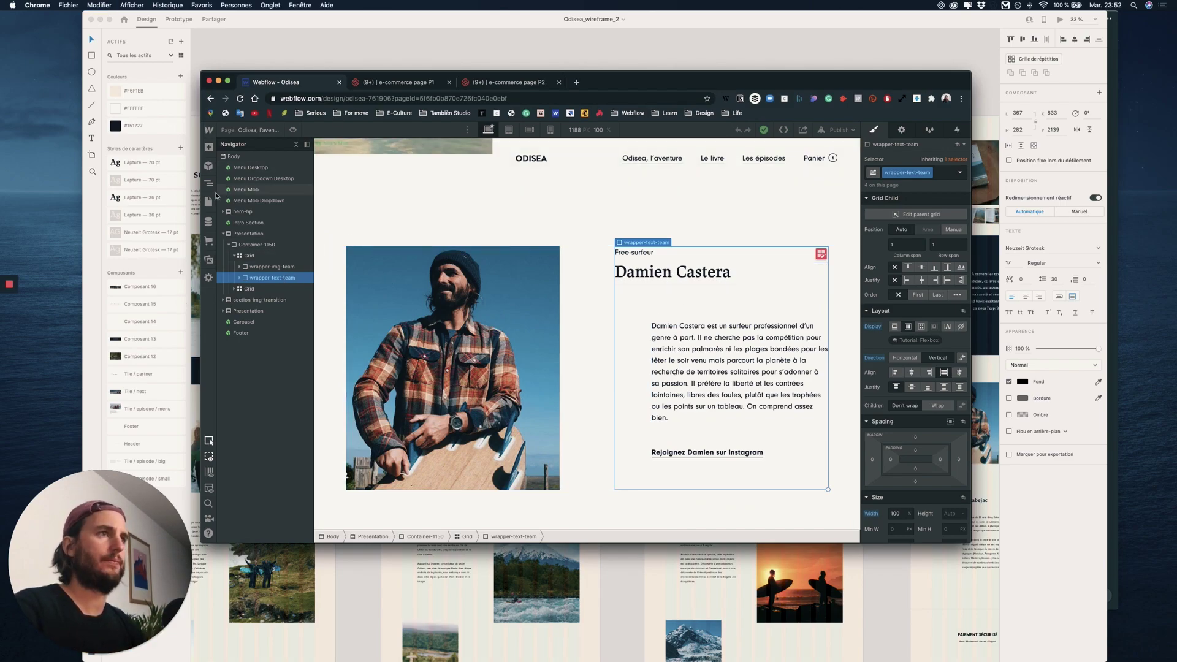
# Open the Products Template page and paste the copied text block into the hero's Grid beside the product images
pyautogui.press('p')
pyautogui.click(259, 301)
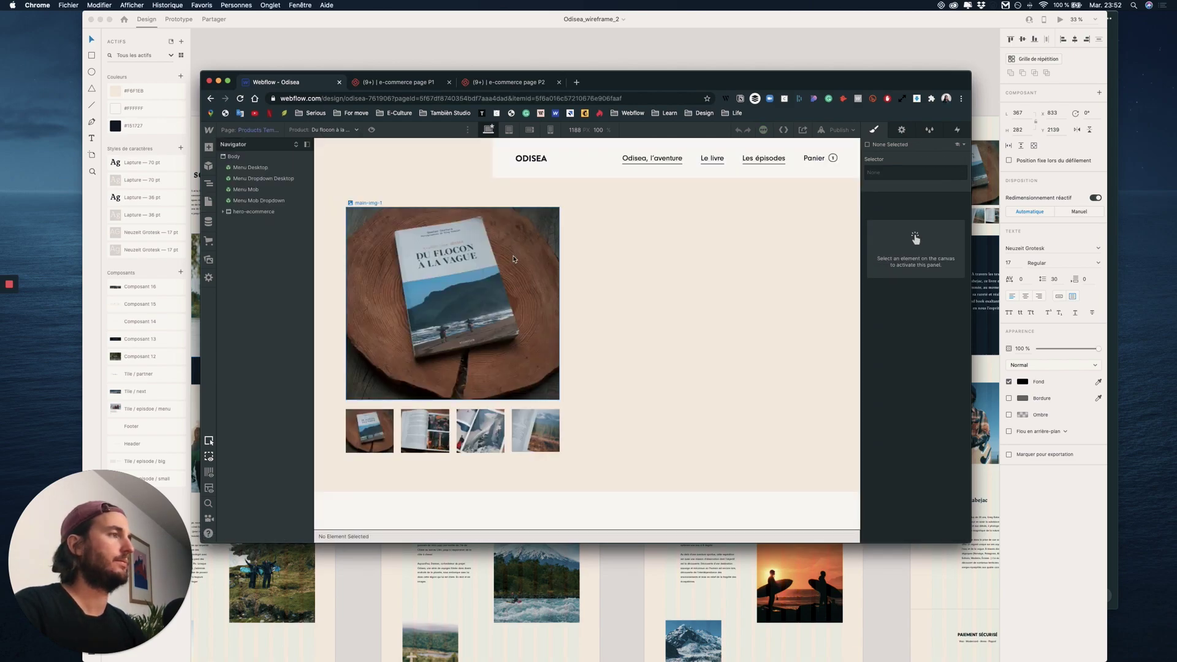
pyautogui.click(724, 259)
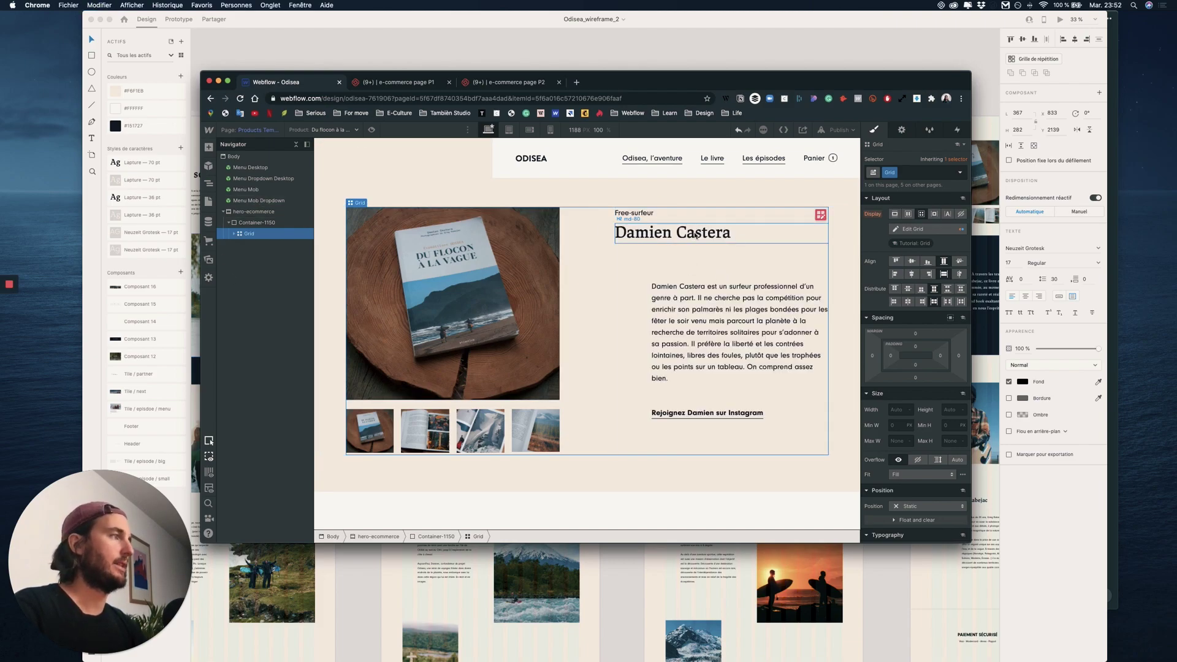
# Change the pasted md-80 name heading to heading type H1
pyautogui.click(674, 233)
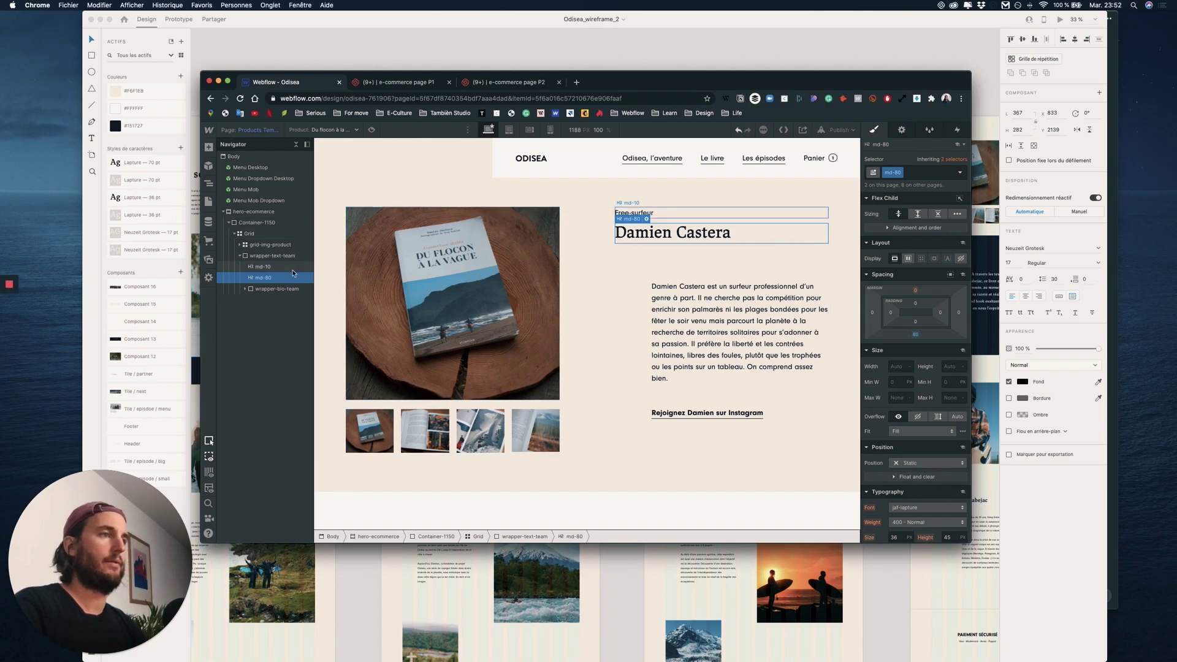
pyautogui.click(647, 219)
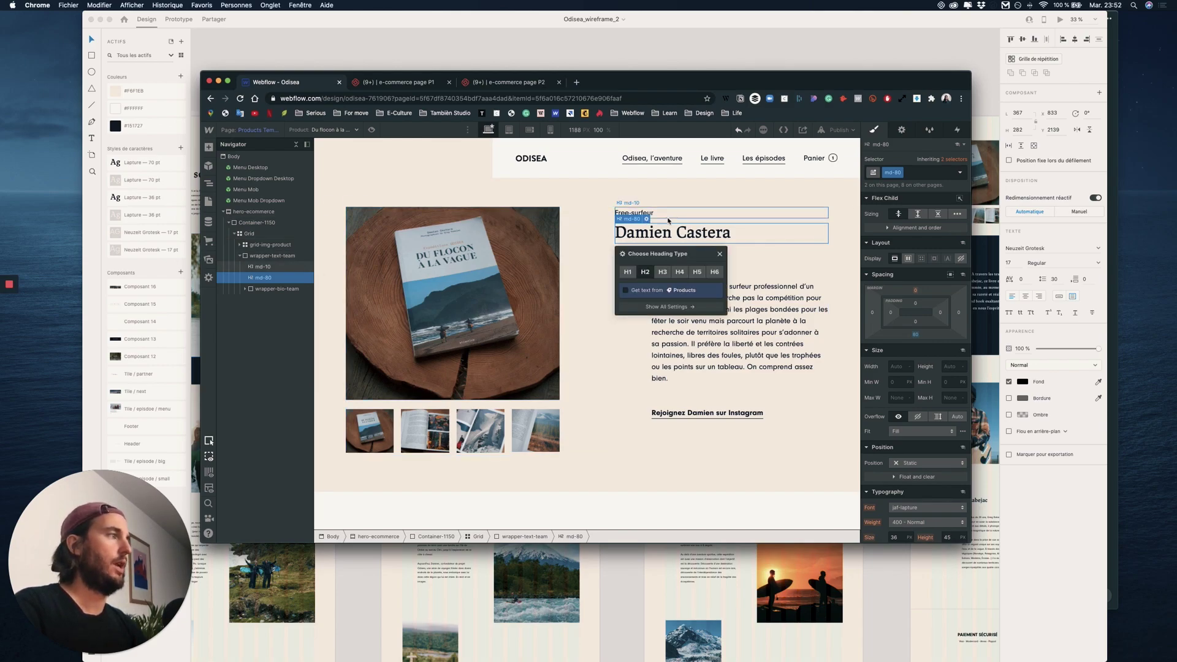
pyautogui.click(628, 272)
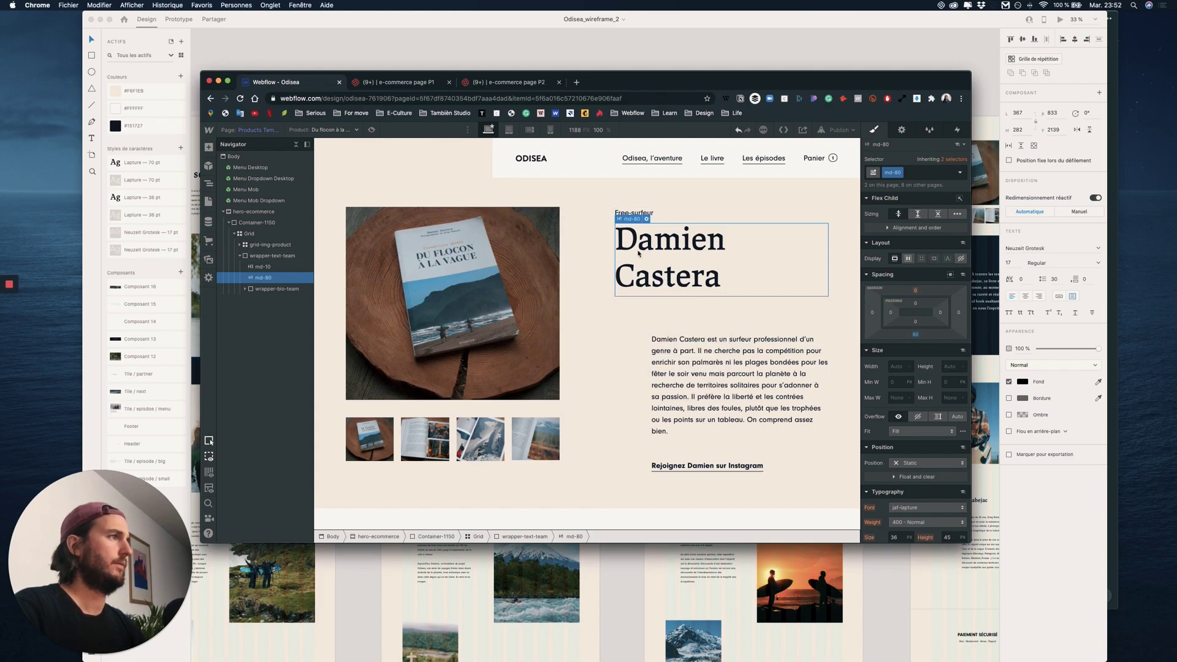
# Review the original team text block on the page "Odisea, l'aventure" and return to the Products Template page
pyautogui.click(209, 201)
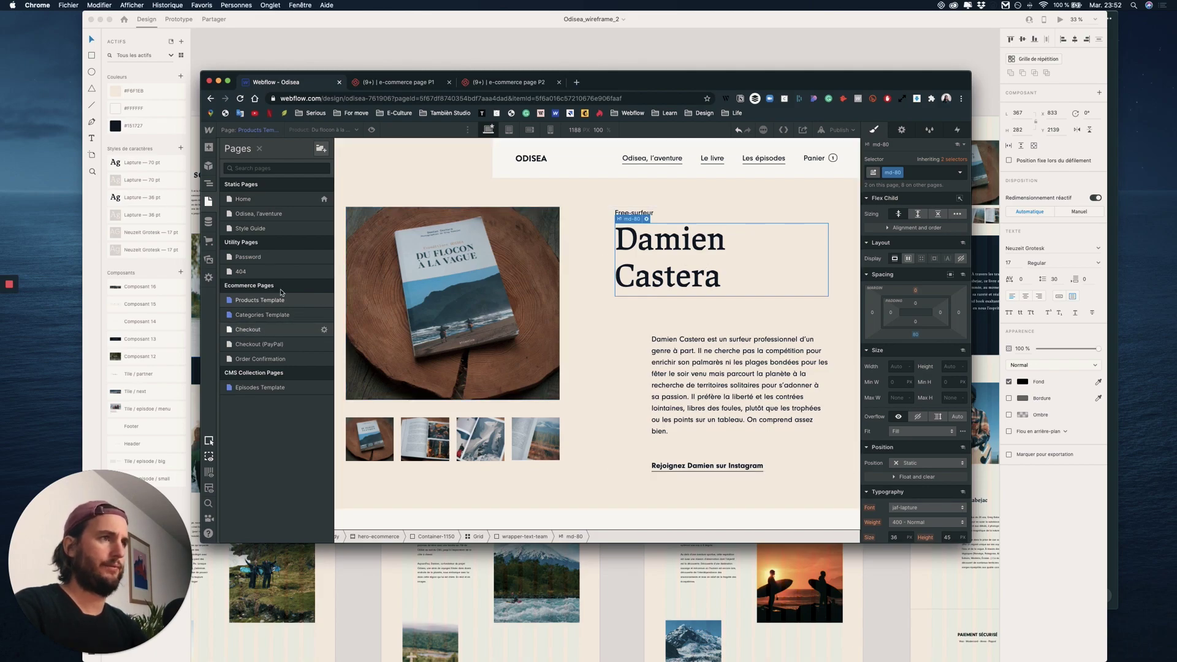
pyautogui.click(296, 216)
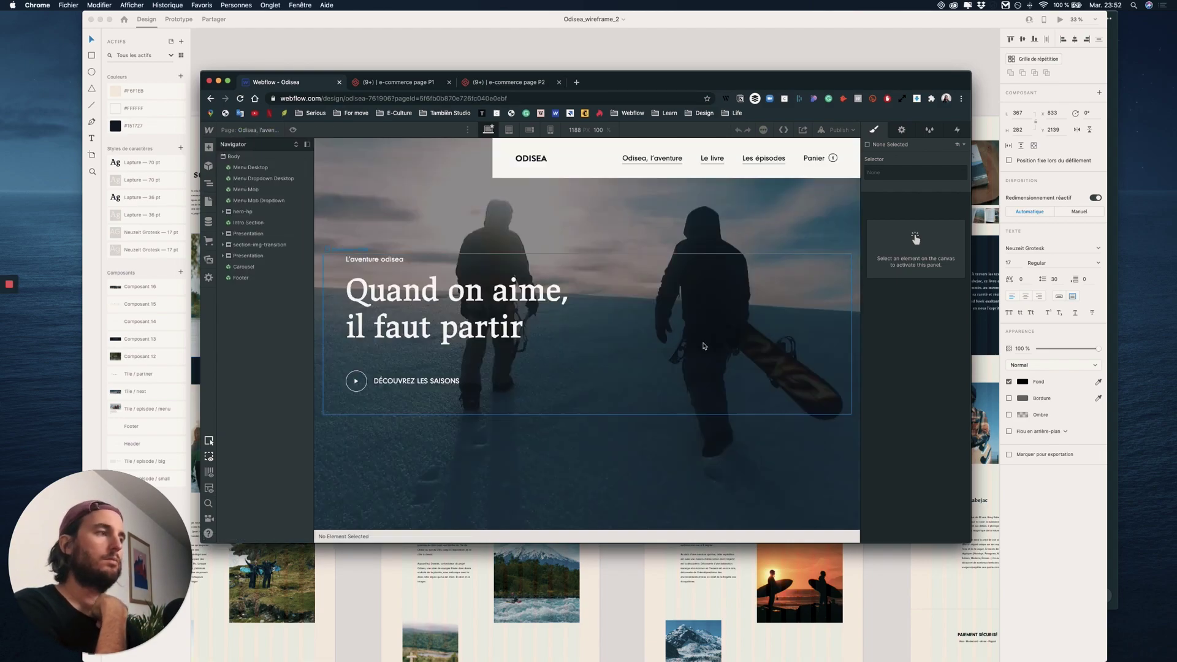
pyautogui.scroll(-5, 697, 331)
pyautogui.scroll(-10, 702, 368)
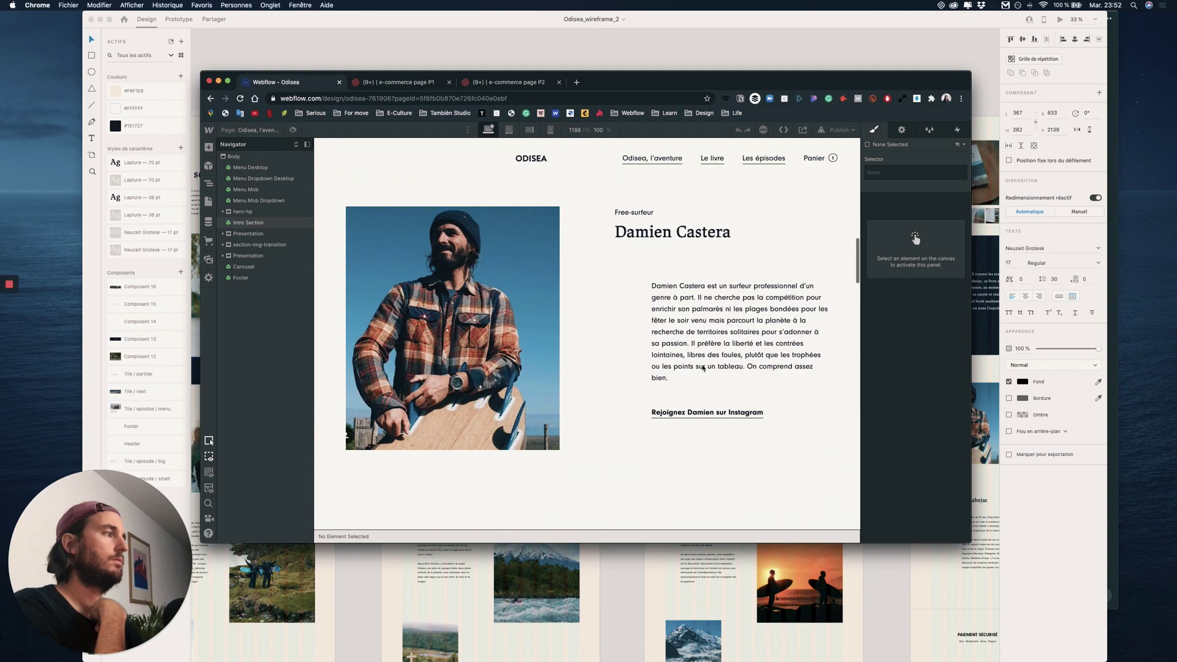
pyautogui.scroll(-5, 703, 368)
pyautogui.scroll(15, 701, 371)
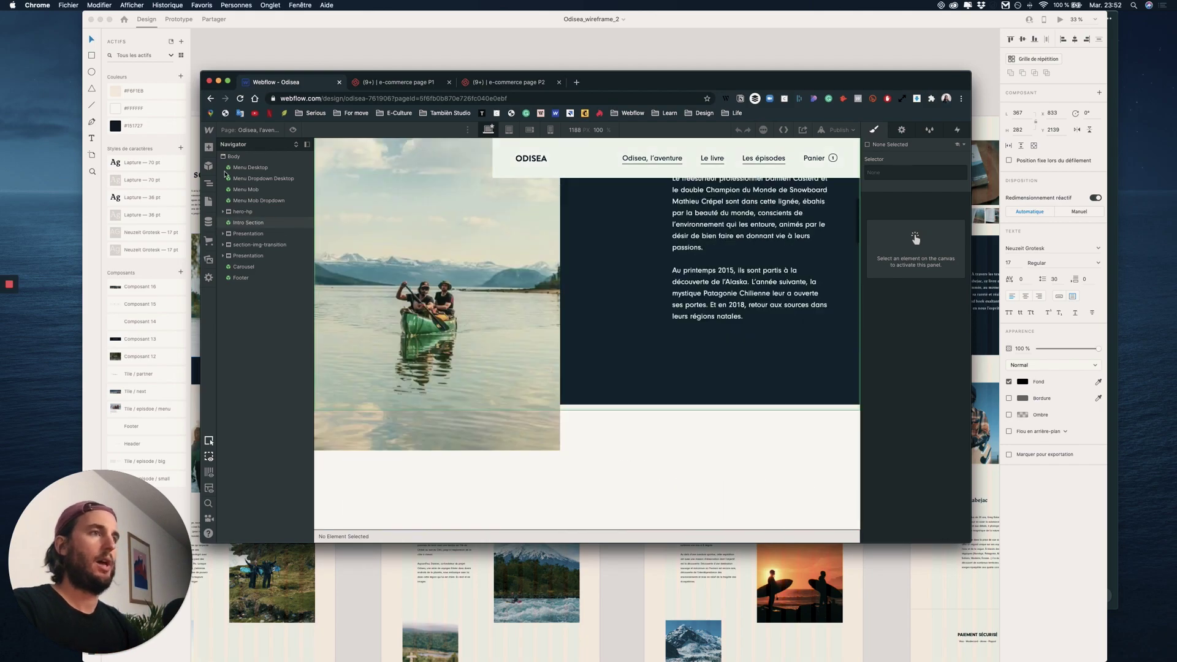
pyautogui.click(209, 201)
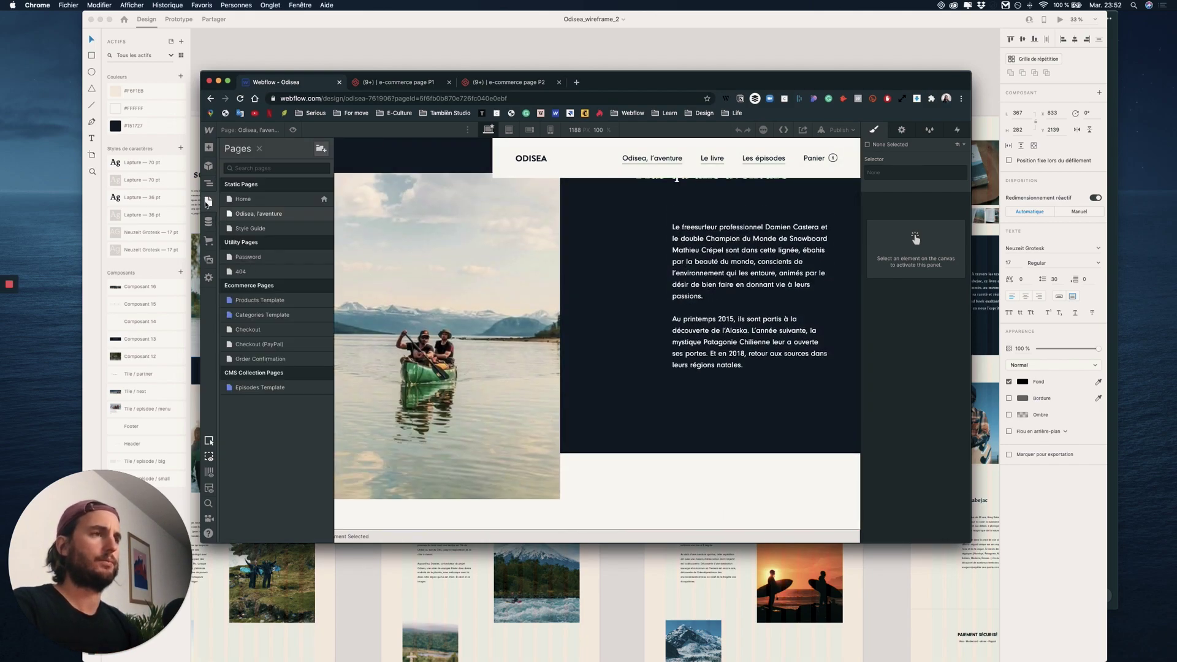
pyautogui.click(264, 301)
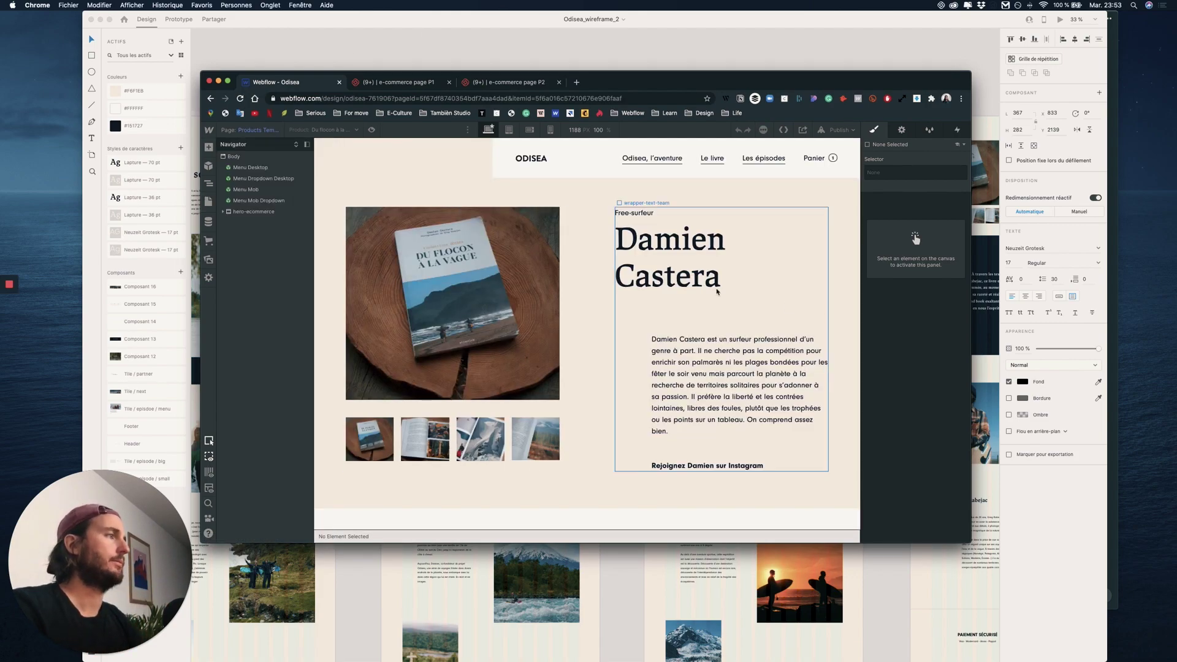
# Switch to the XD wireframe, examine the product hero's description text on the About – 1 artboard, and return to Webflow
pyautogui.click(658, 242)
pyautogui.hotkey('ctrl', 'Up')
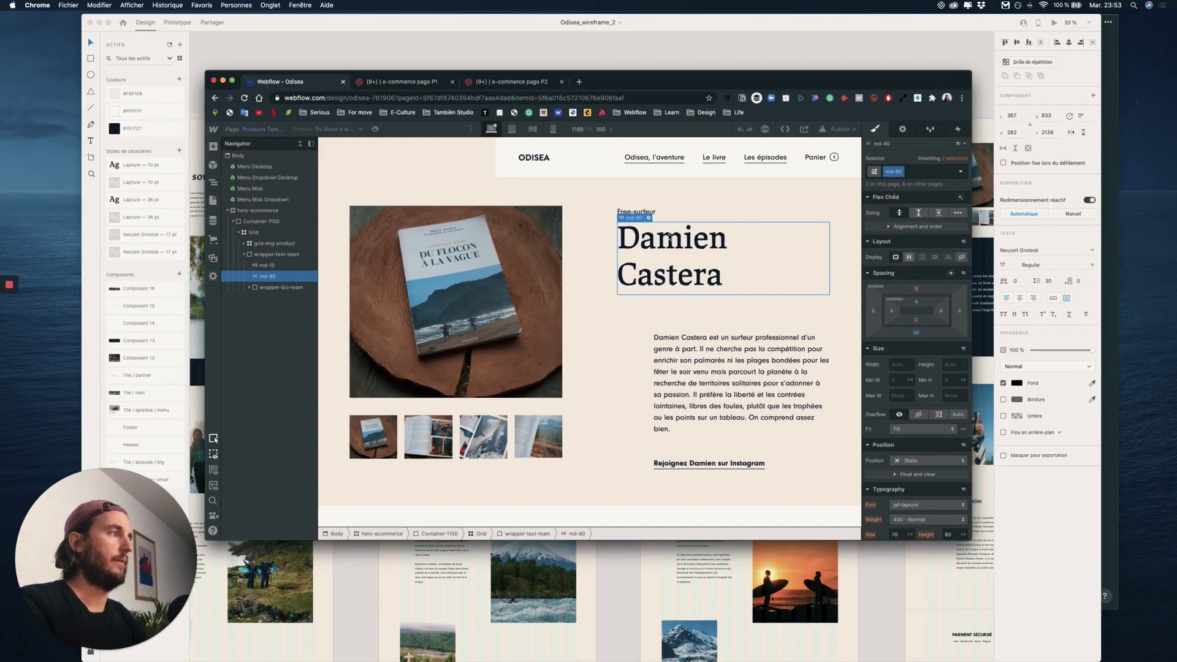
pyautogui.click(407, 333)
pyautogui.scroll(3, 580, 238)
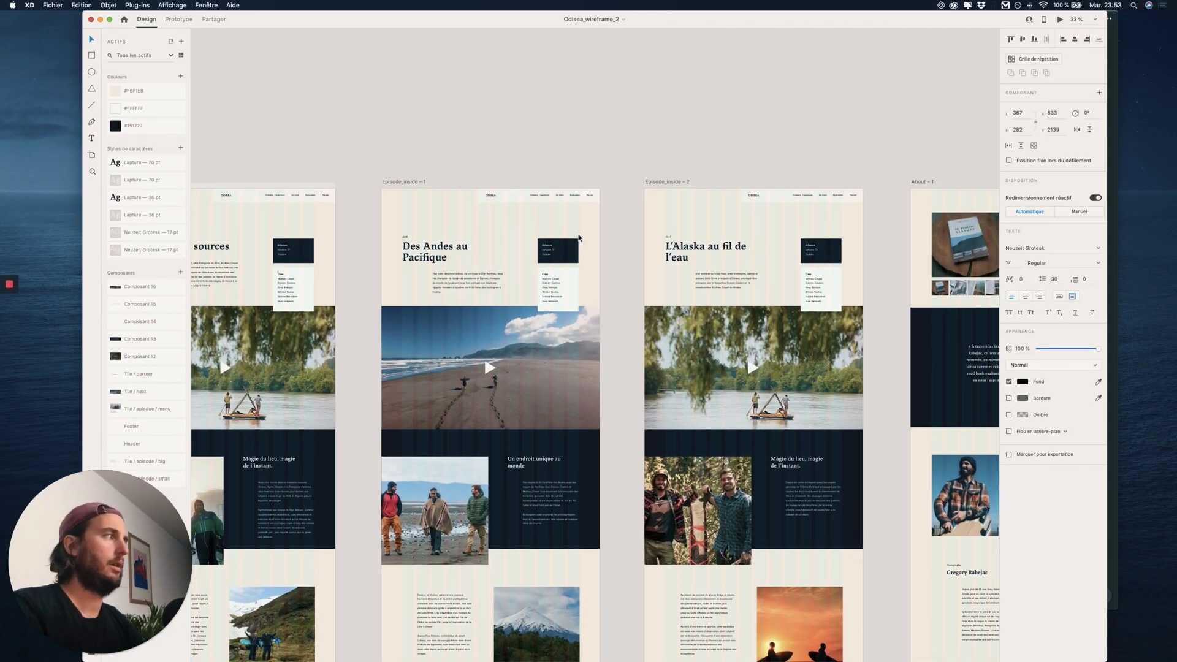
pyautogui.hscroll(10, 579, 237)
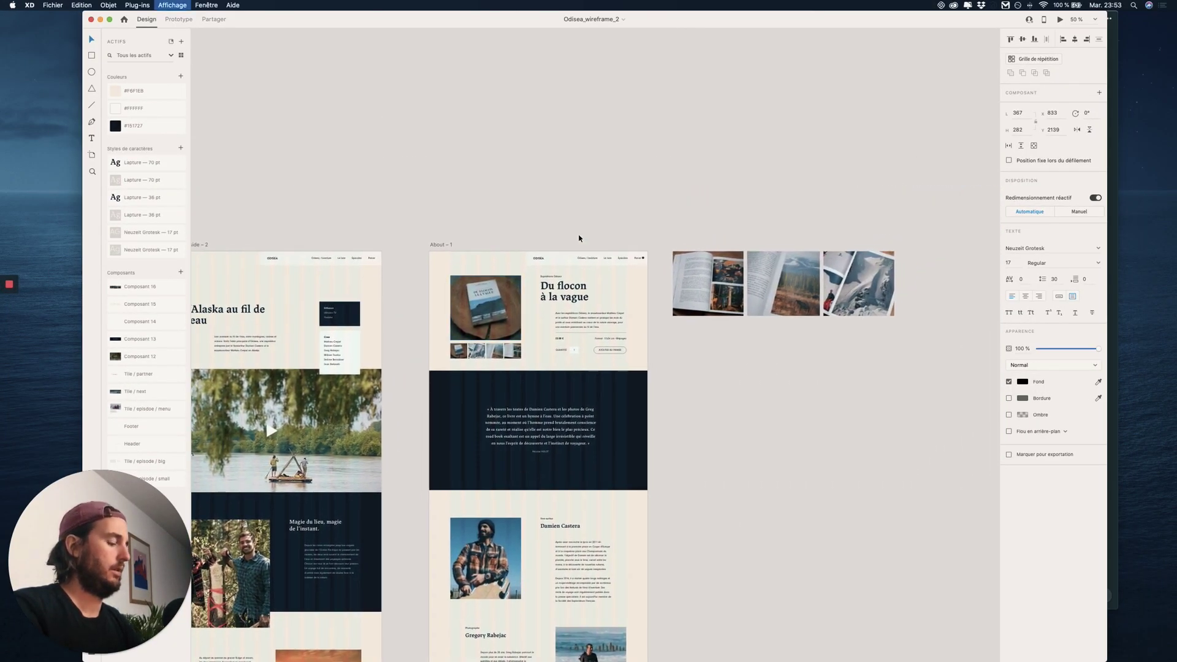
pyautogui.scroll(3, 579, 238)
pyautogui.scroll(3, 639, 396)
pyautogui.doubleClick(639, 395)
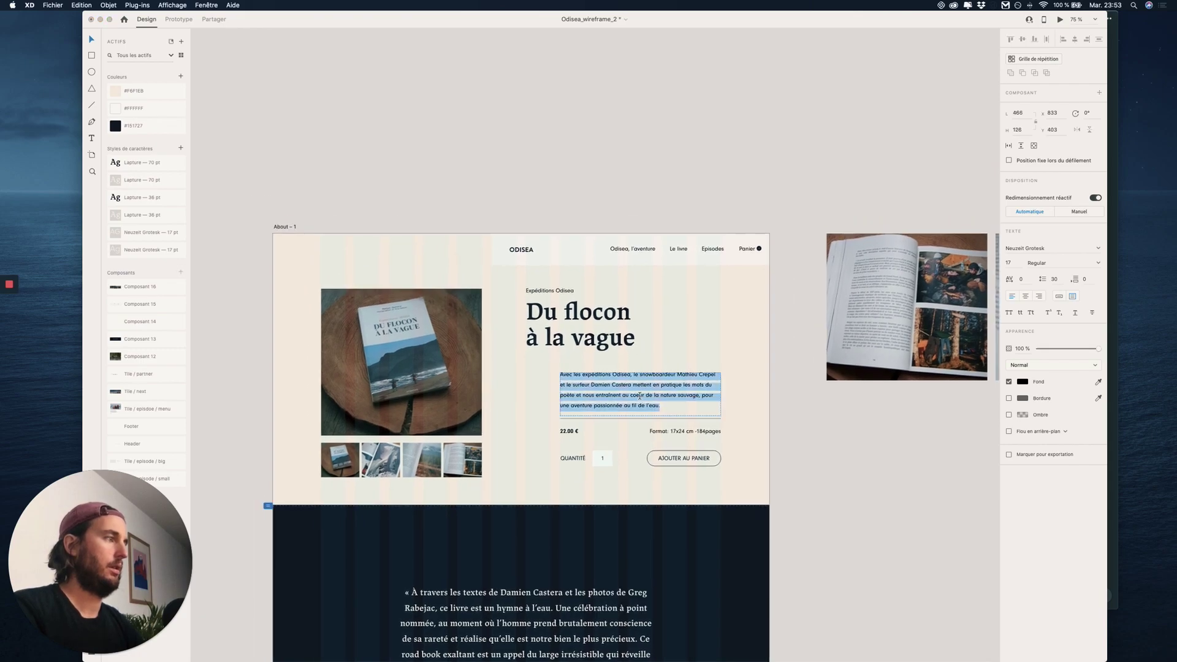
pyautogui.hotkey('ctrl', 'Up')
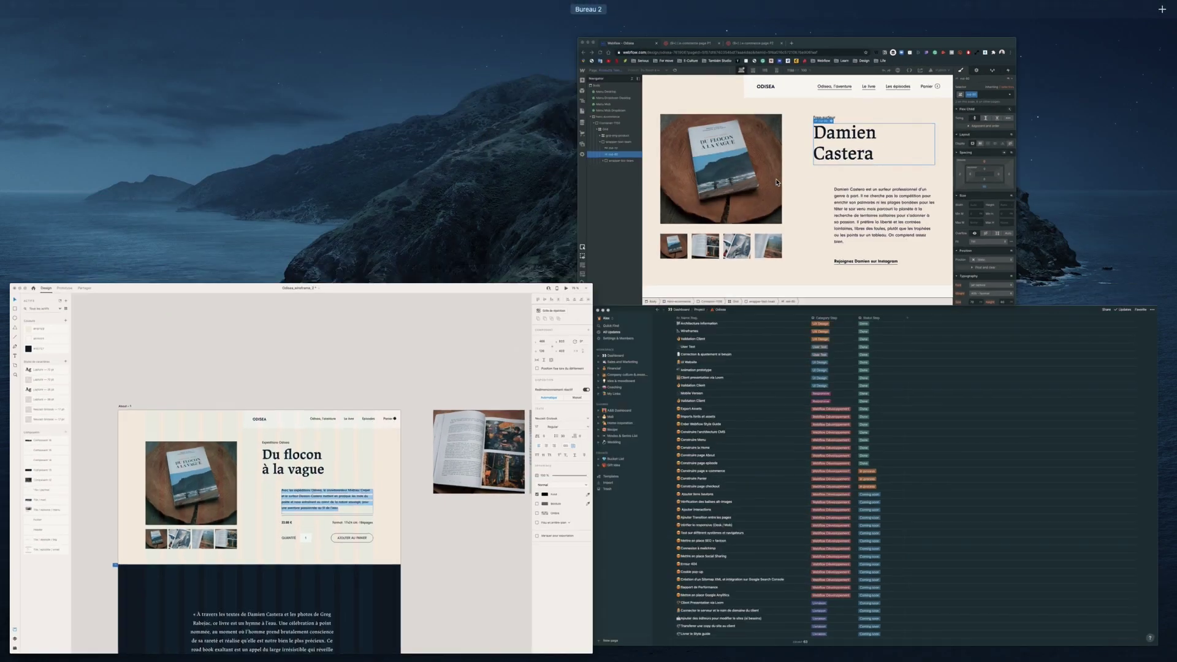
pyautogui.click(665, 285)
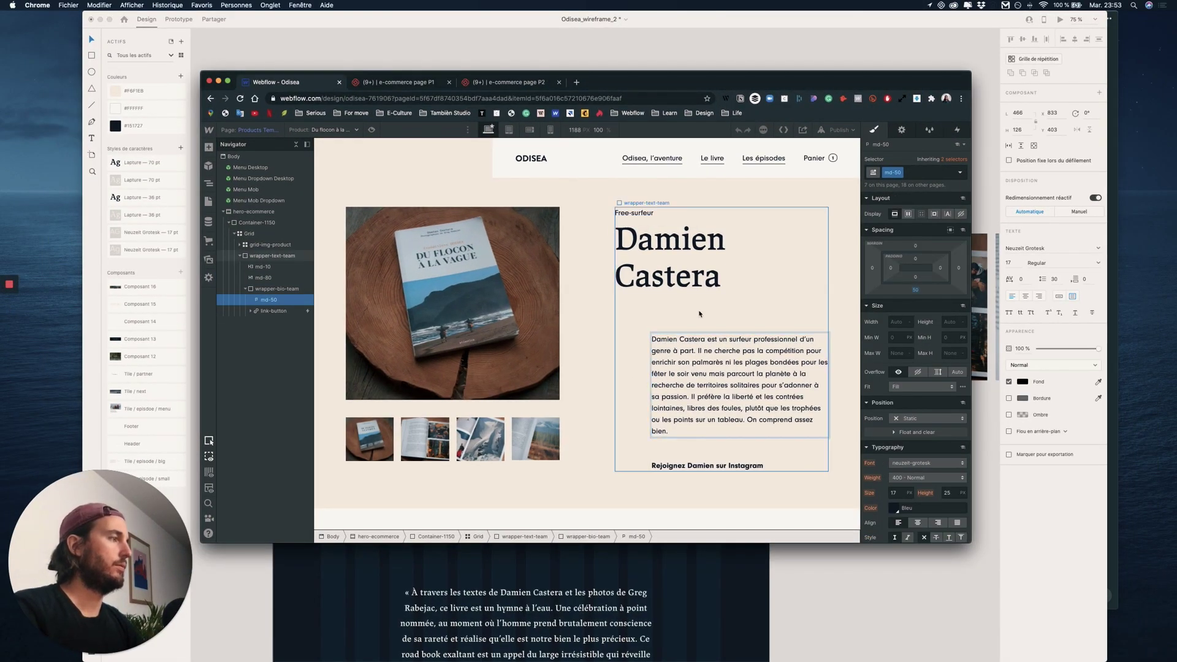
# Bind the md-50 paragraph's text to the Description field of Products
pyautogui.click(704, 385)
pyautogui.click(683, 329)
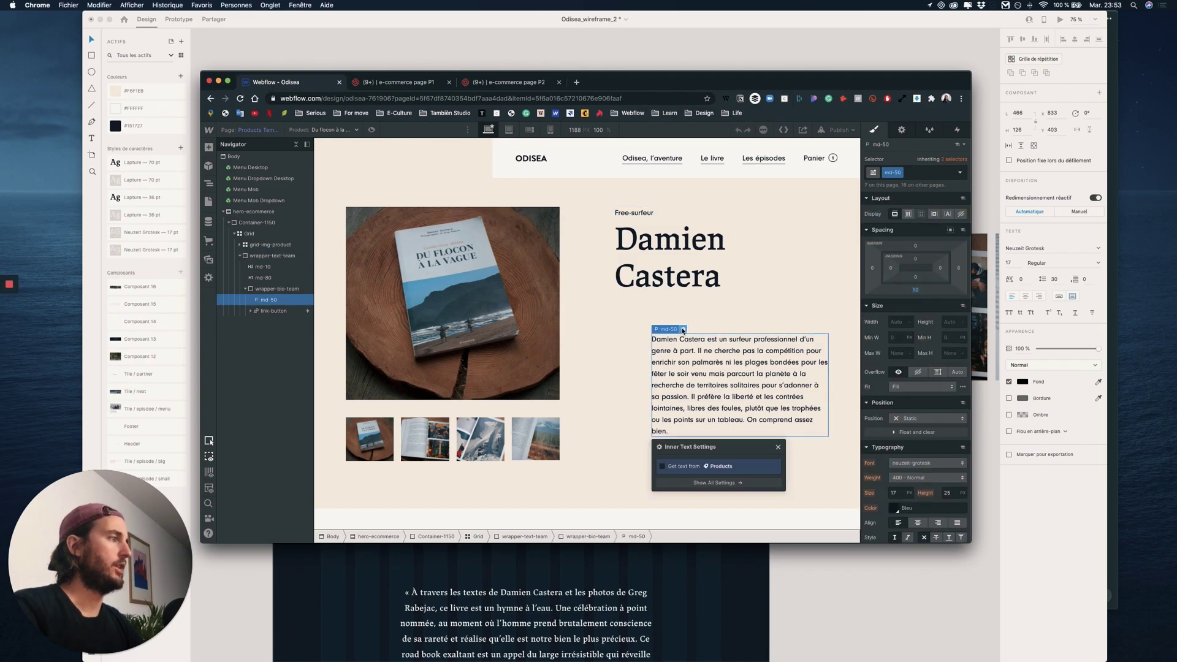
pyautogui.click(680, 469)
pyautogui.click(681, 478)
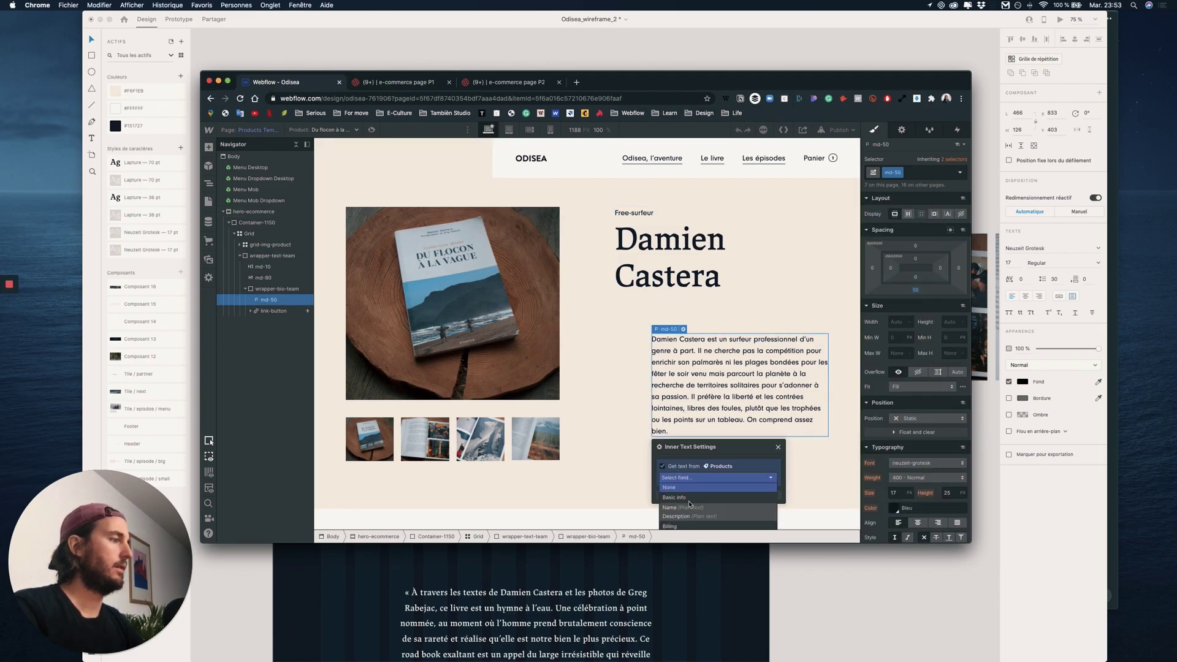
pyautogui.click(676, 501)
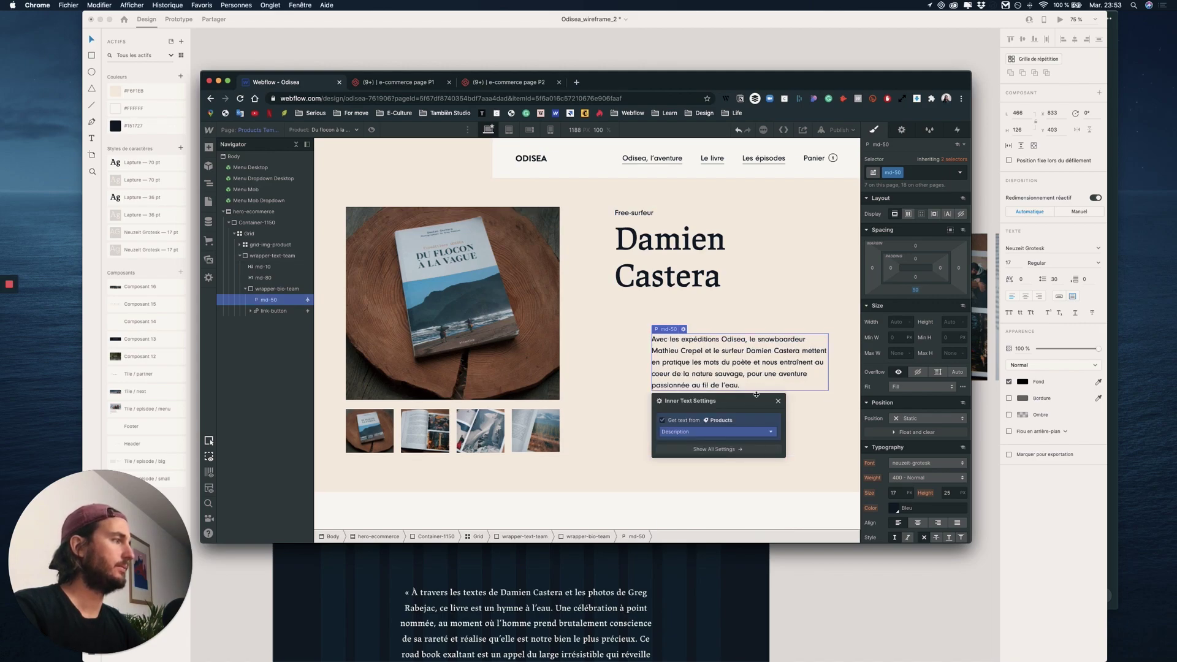
pyautogui.click(778, 402)
# Bind the md-80 H1 heading's text to the Name field of Products
pyautogui.click(701, 241)
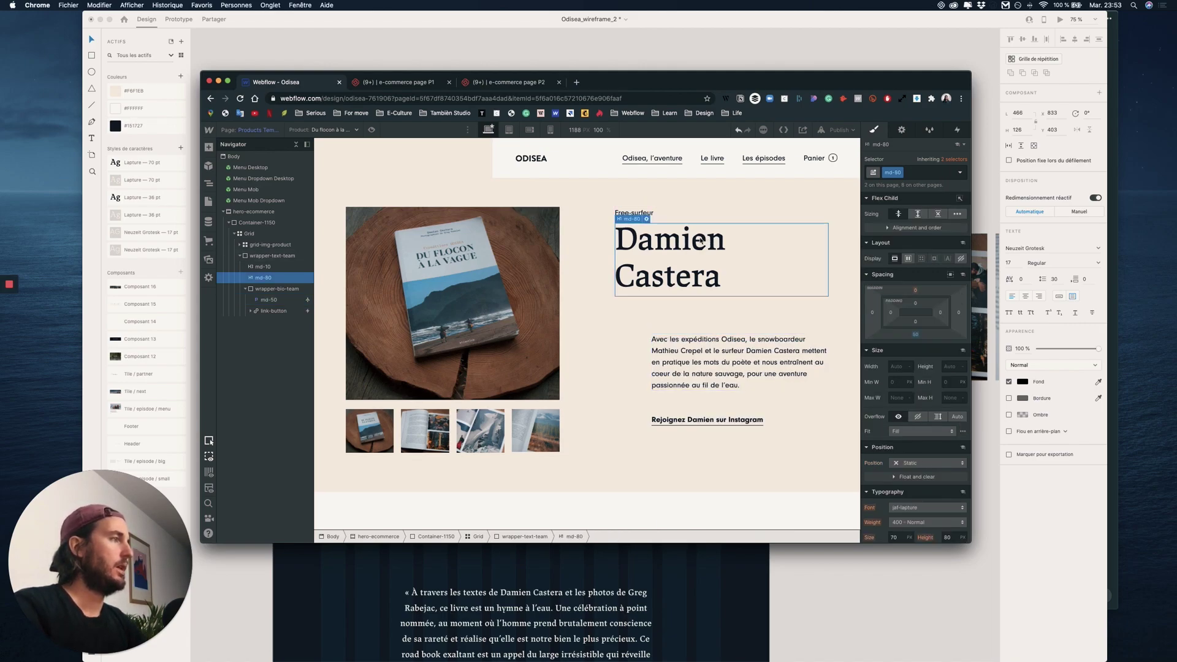
pyautogui.click(646, 219)
pyautogui.click(634, 344)
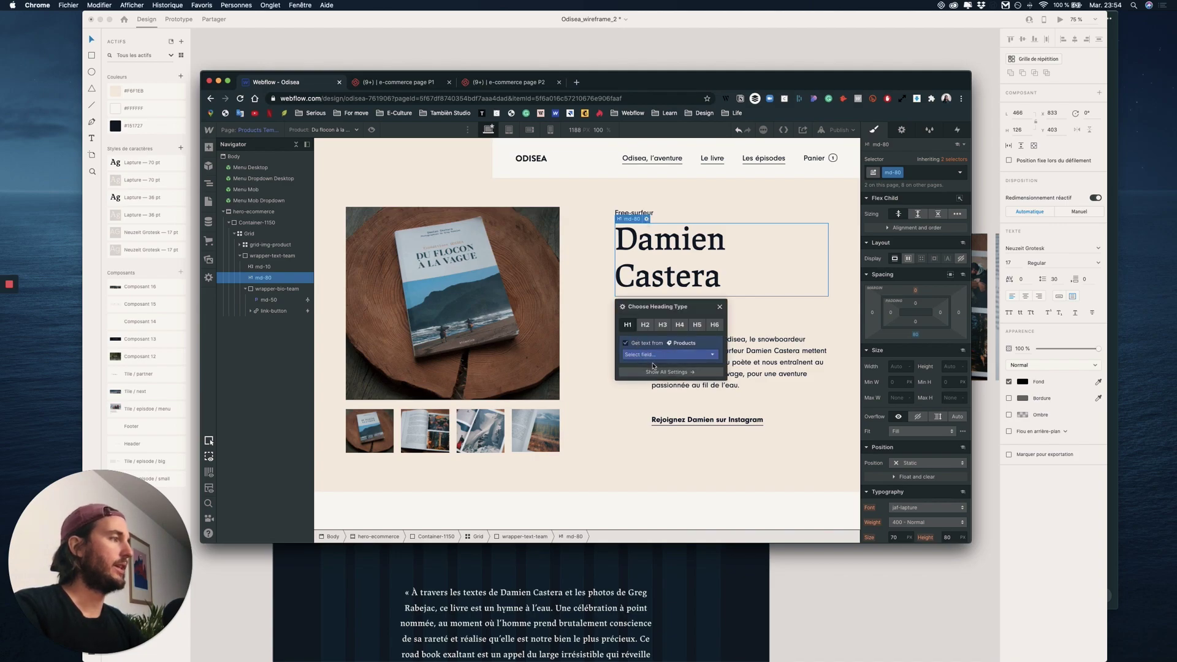
pyautogui.click(651, 354)
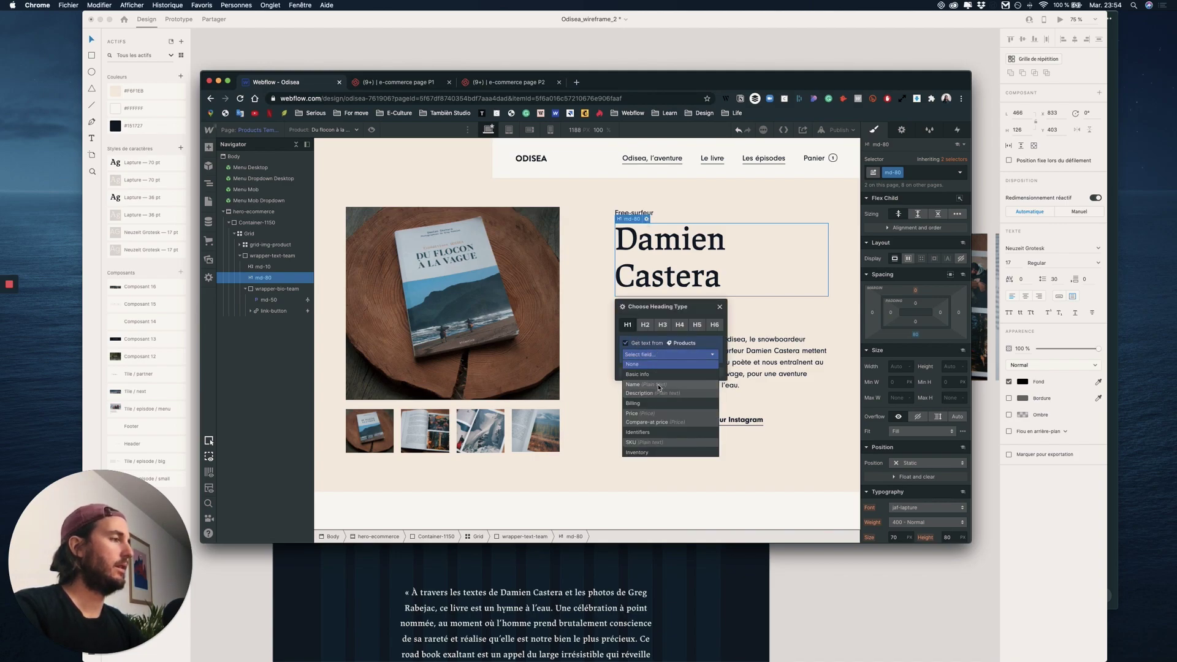
pyautogui.click(644, 384)
pyautogui.click(720, 308)
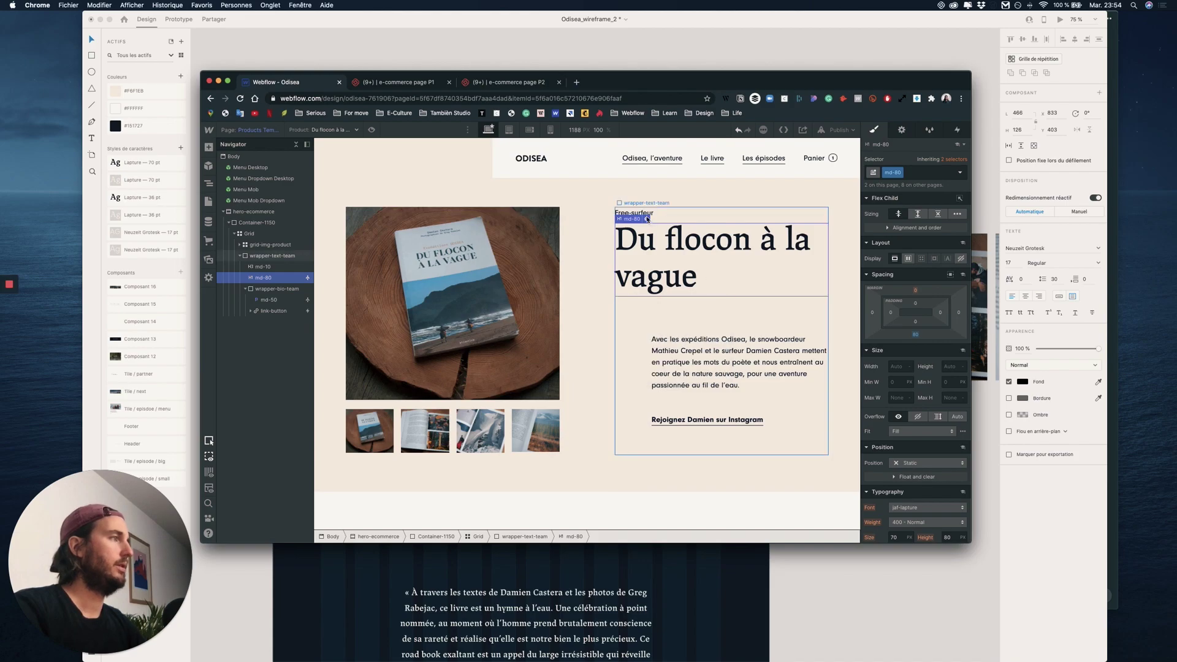
pyautogui.click(643, 212)
pyautogui.hotkey('ctrl', 'Up')
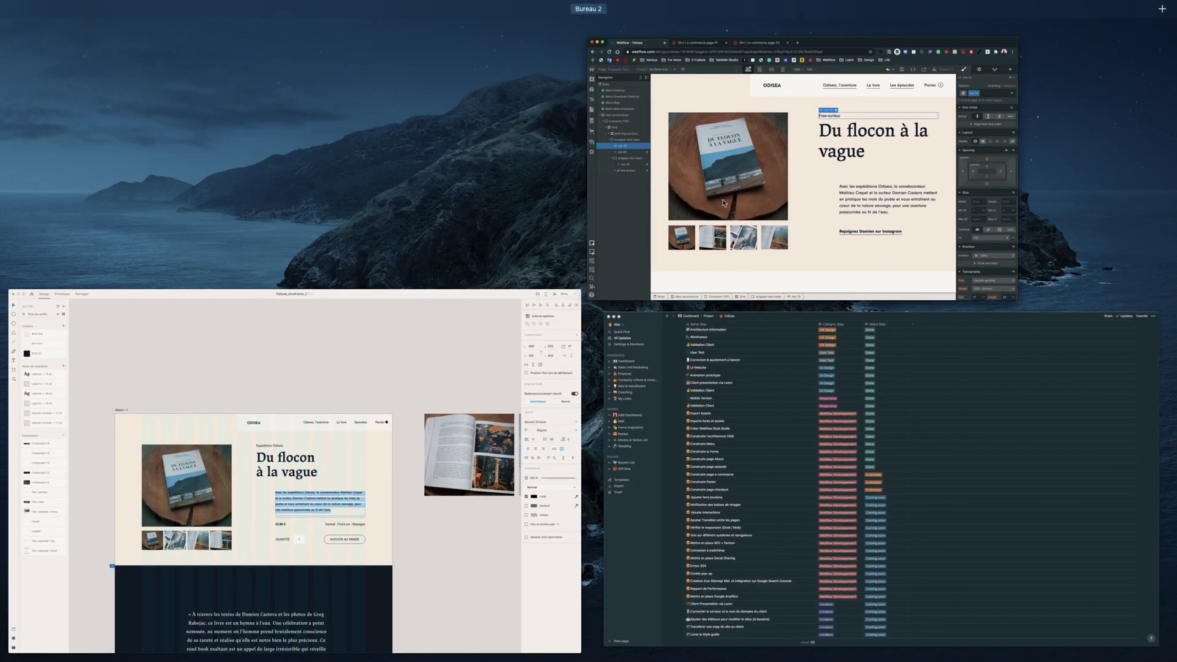
pyautogui.click(649, 203)
pyautogui.click(645, 203)
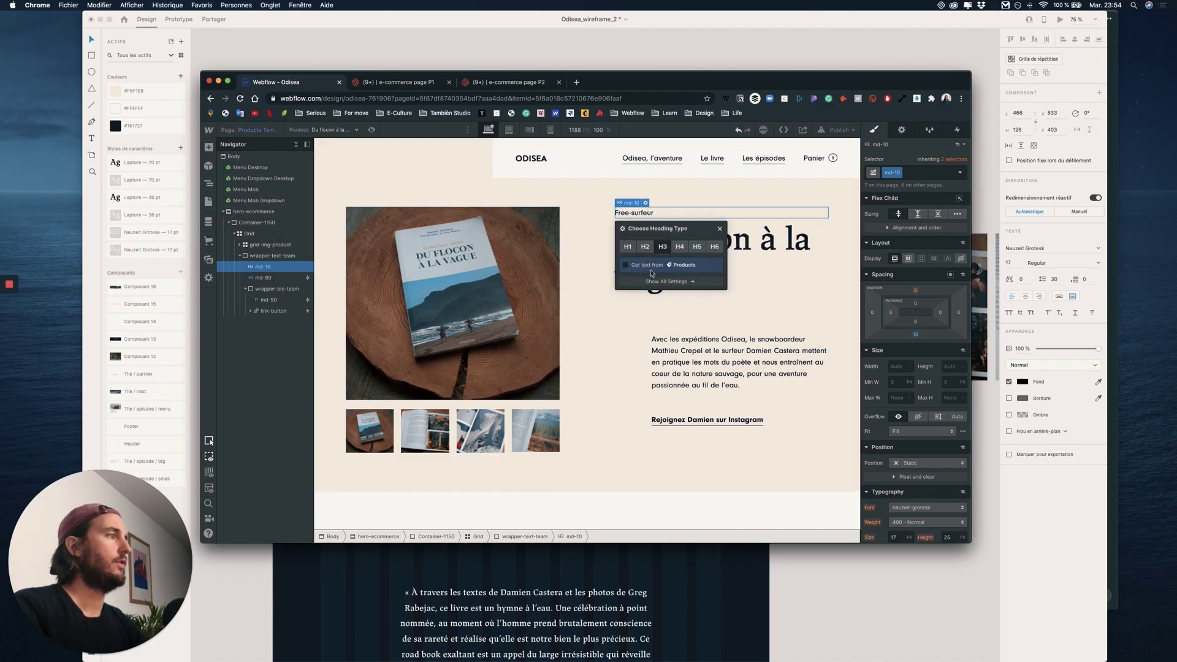
pyautogui.click(646, 267)
pyautogui.click(653, 276)
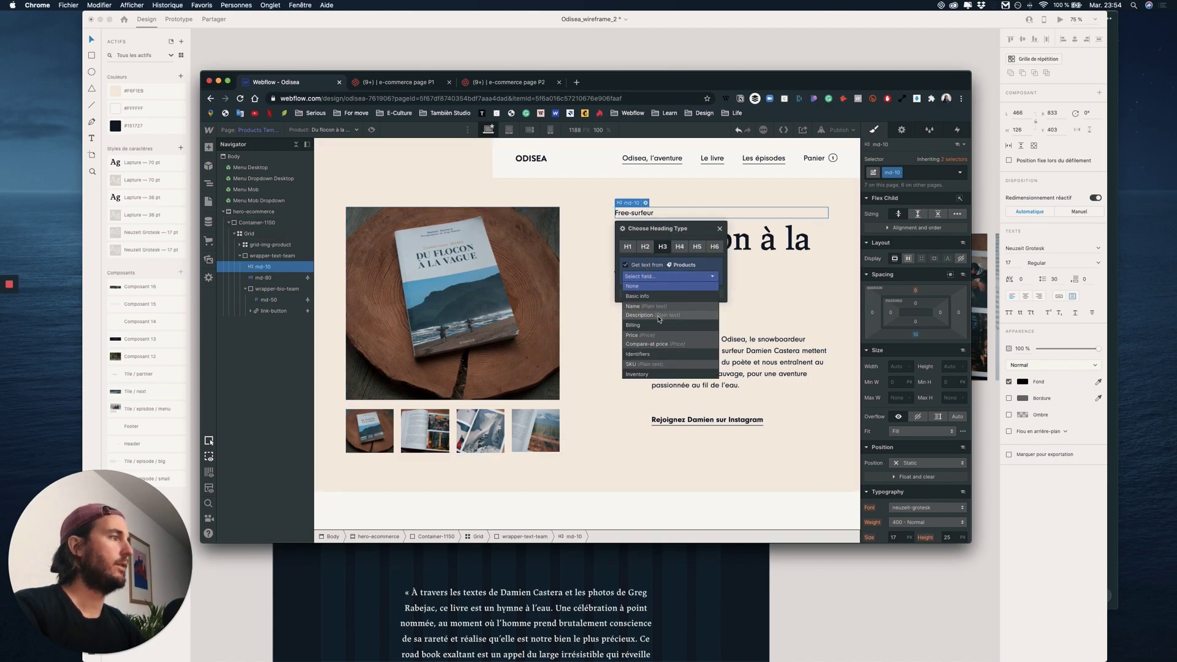
pyautogui.scroll(-5, 659, 343)
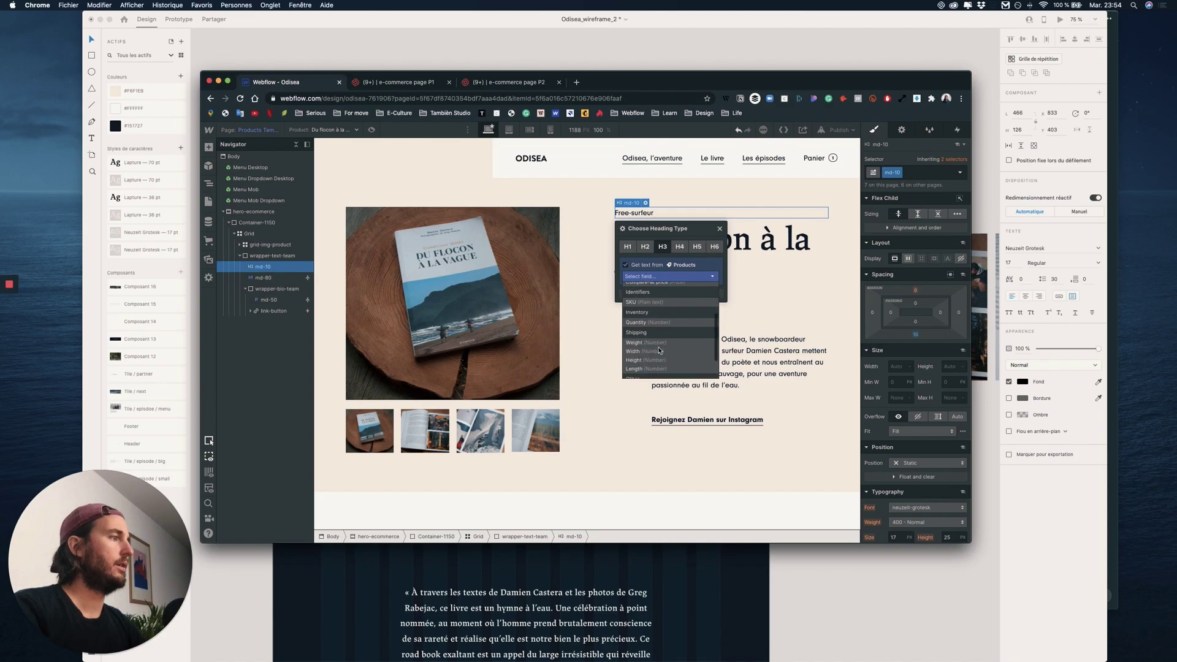
pyautogui.scroll(5, 659, 349)
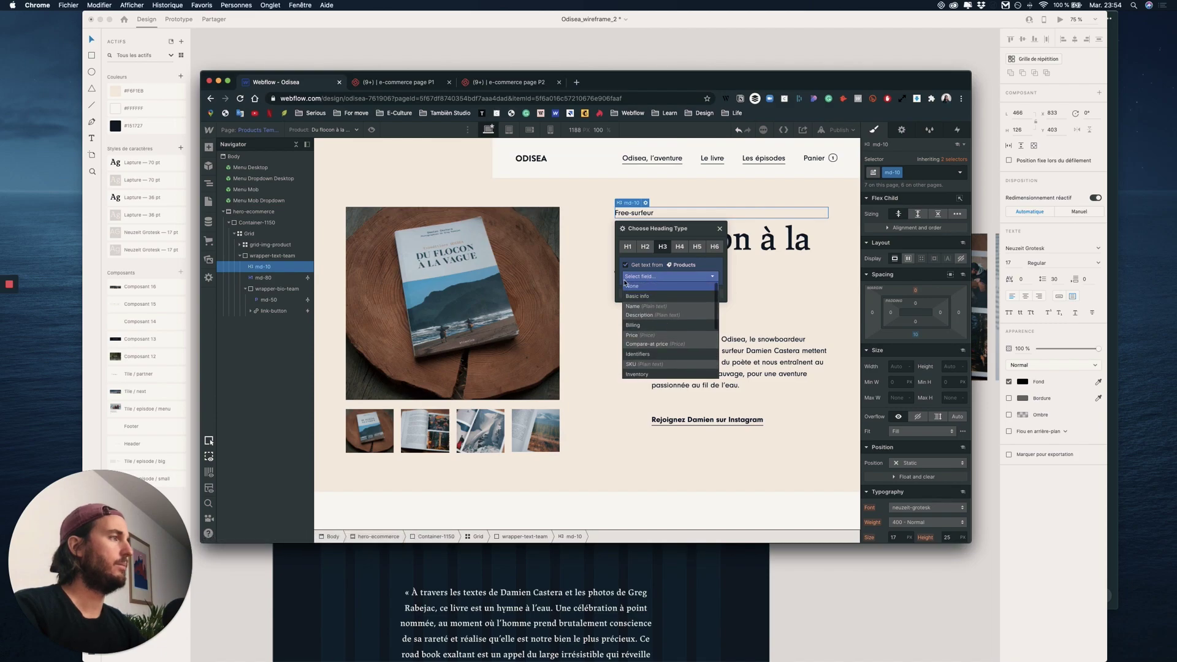
pyautogui.click(803, 298)
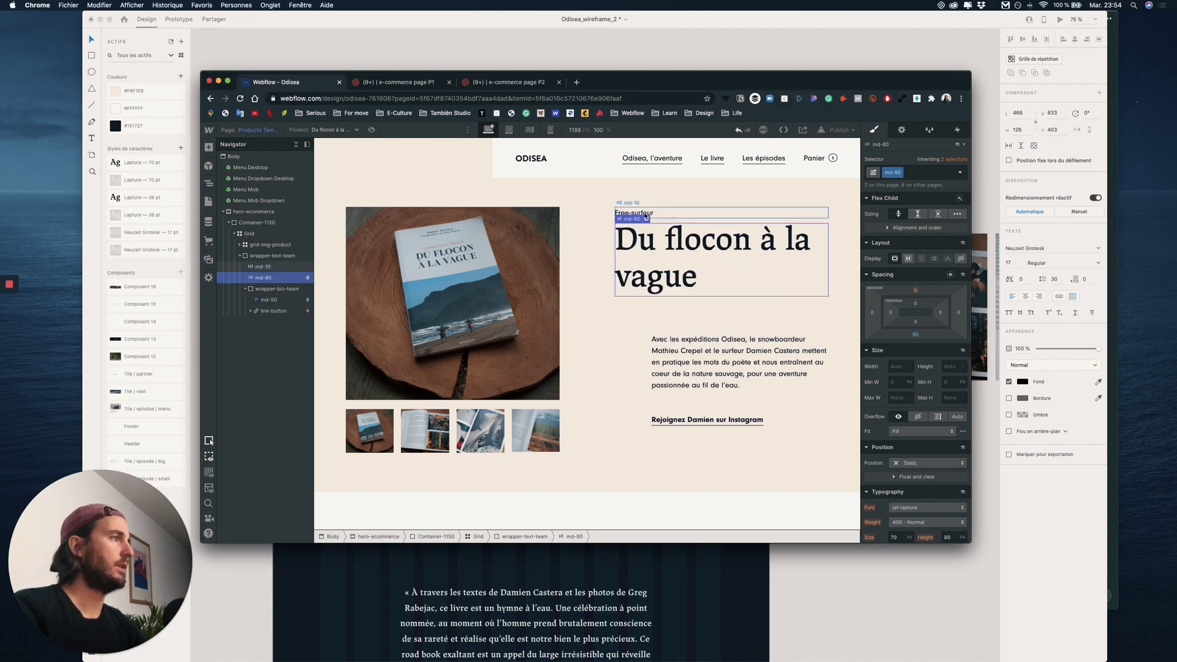
# Switch to the XD wireframe and copy the label text "Expéditions Odisea" above the book title
pyautogui.hotkey('ctrl', 'Up')
pyautogui.click(497, 407)
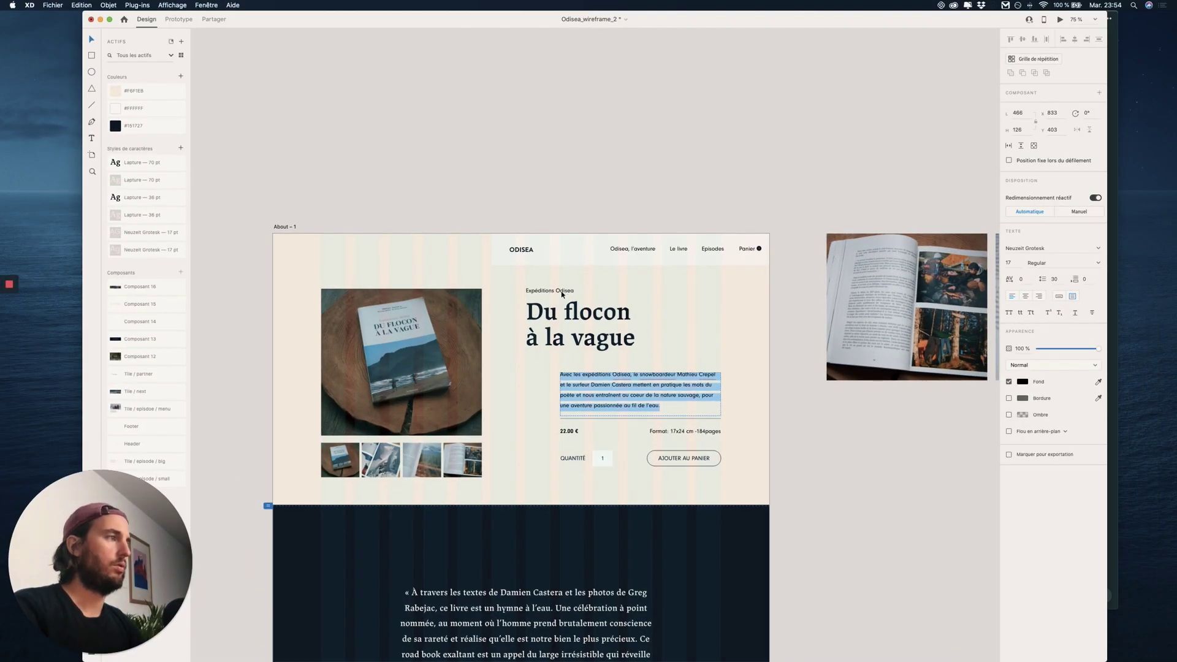
pyautogui.click(564, 293)
pyautogui.doubleClick(577, 294)
pyautogui.press('super+c')
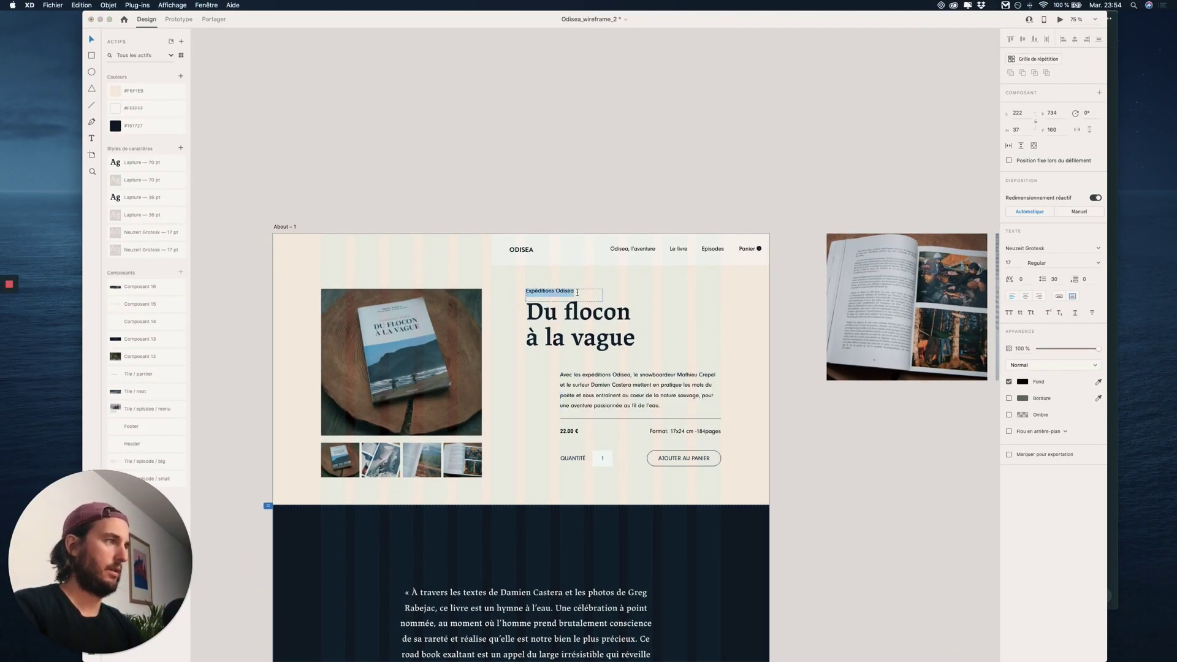
# Switch back to Webflow and replace the md-10 label above the heading with the copied text "Expéditions Odisea"
pyautogui.hotkey('ctrl', 'Up')
pyautogui.click(648, 214)
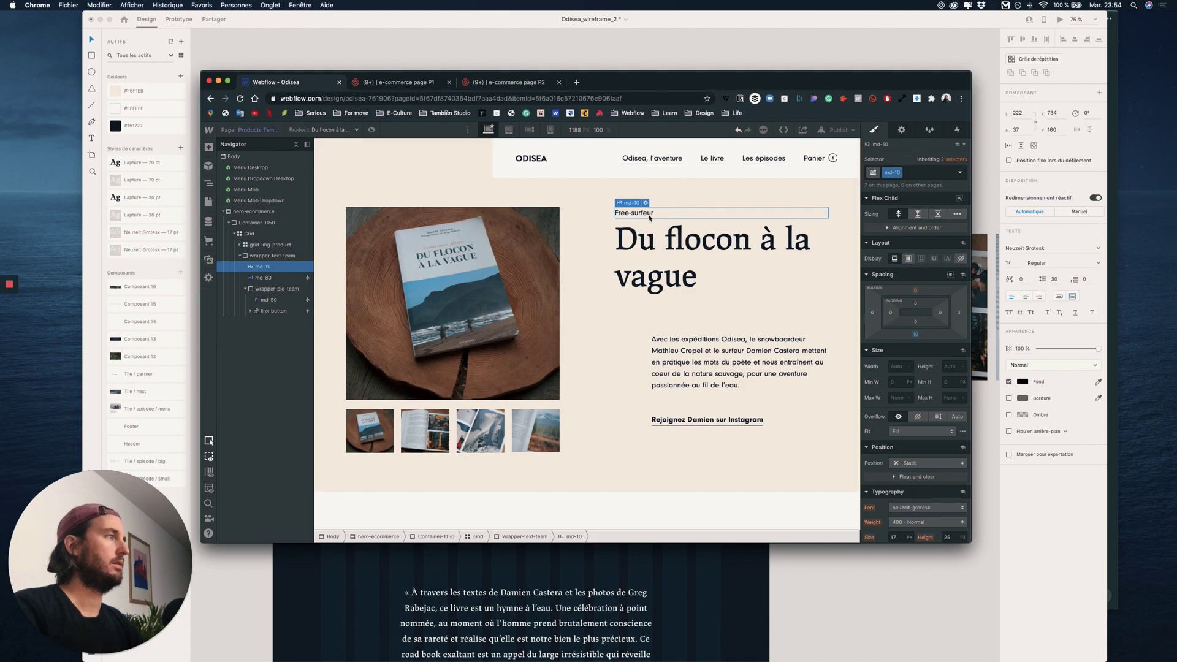
pyautogui.press('super+a')
pyautogui.press('super+v')
pyautogui.click(650, 368)
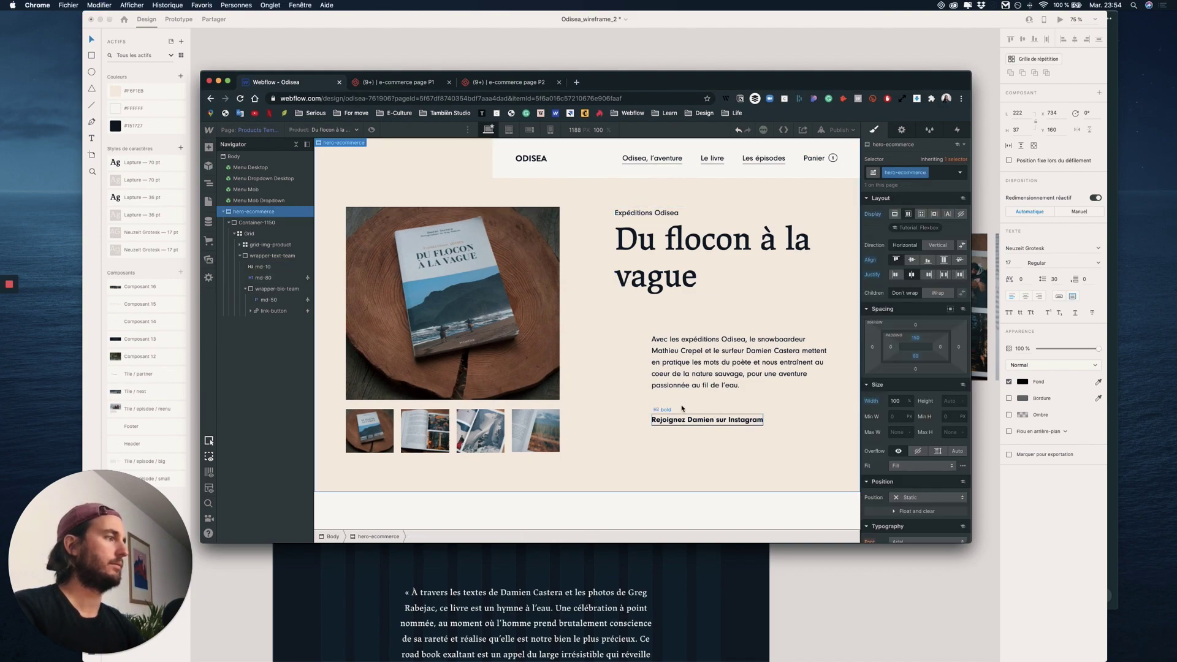
# Delete the Instagram link-button below the product description and select the md-50 paragraph
pyautogui.click(727, 418)
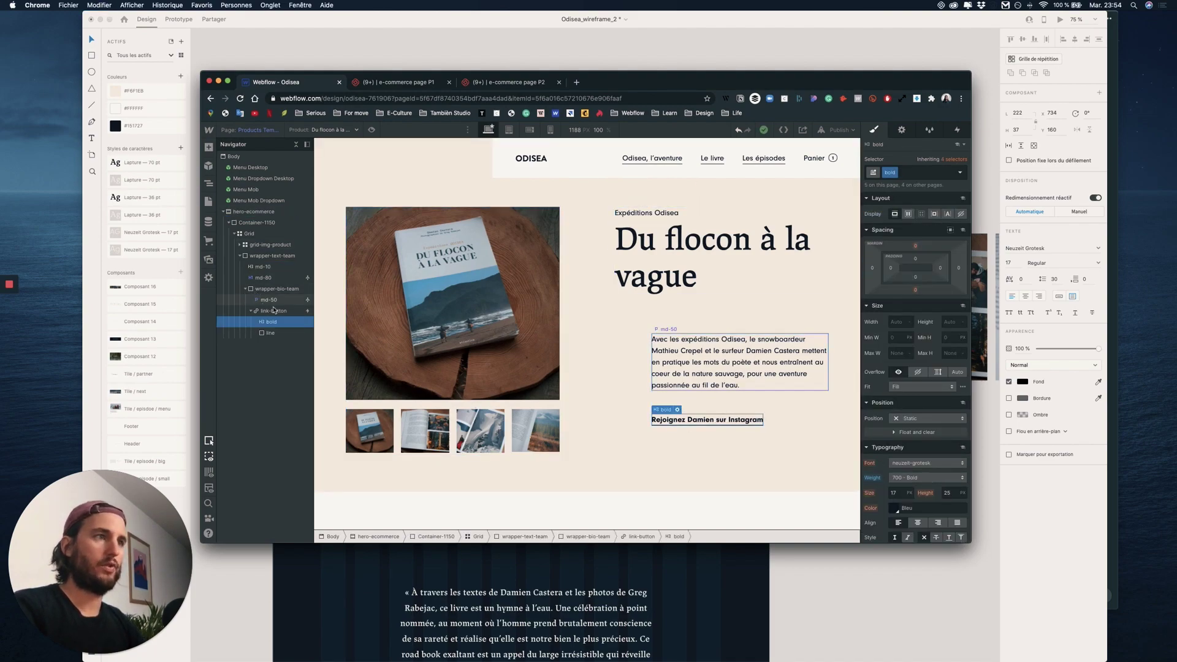
pyautogui.click(278, 311)
pyautogui.click(268, 300)
# Check the price, format, quantity and cart button layout below the description in the XD wireframe, and return to Webflow
pyautogui.hotkey('ctrl', 'Up')
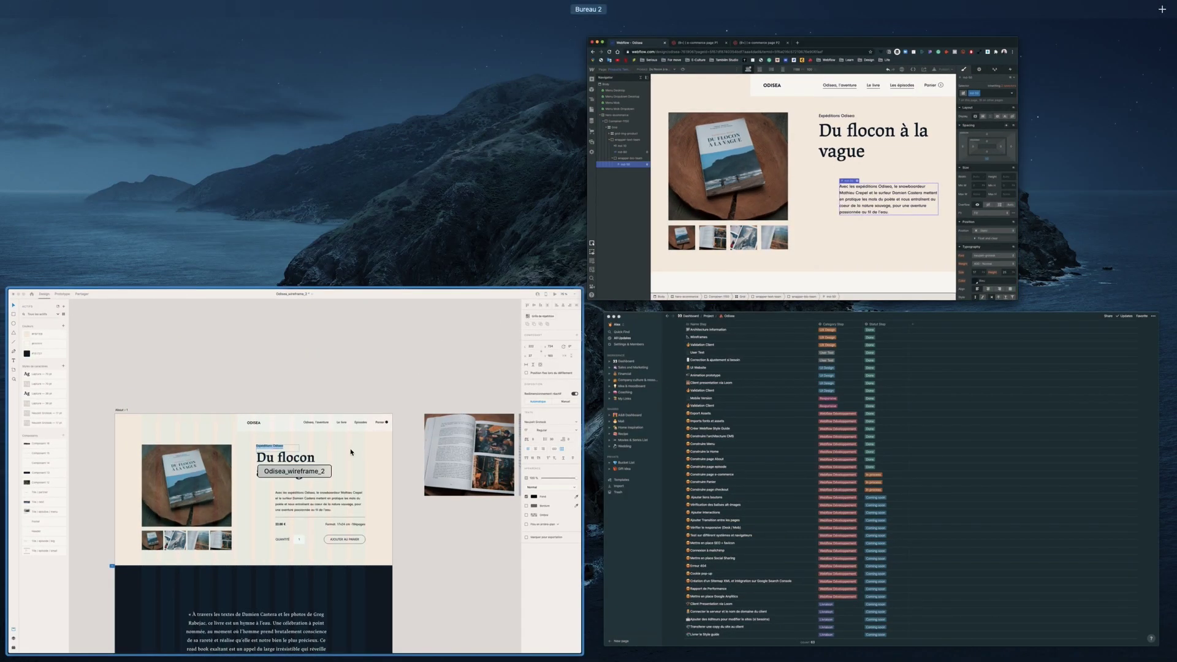
pyautogui.click(381, 443)
pyautogui.press('Escape')
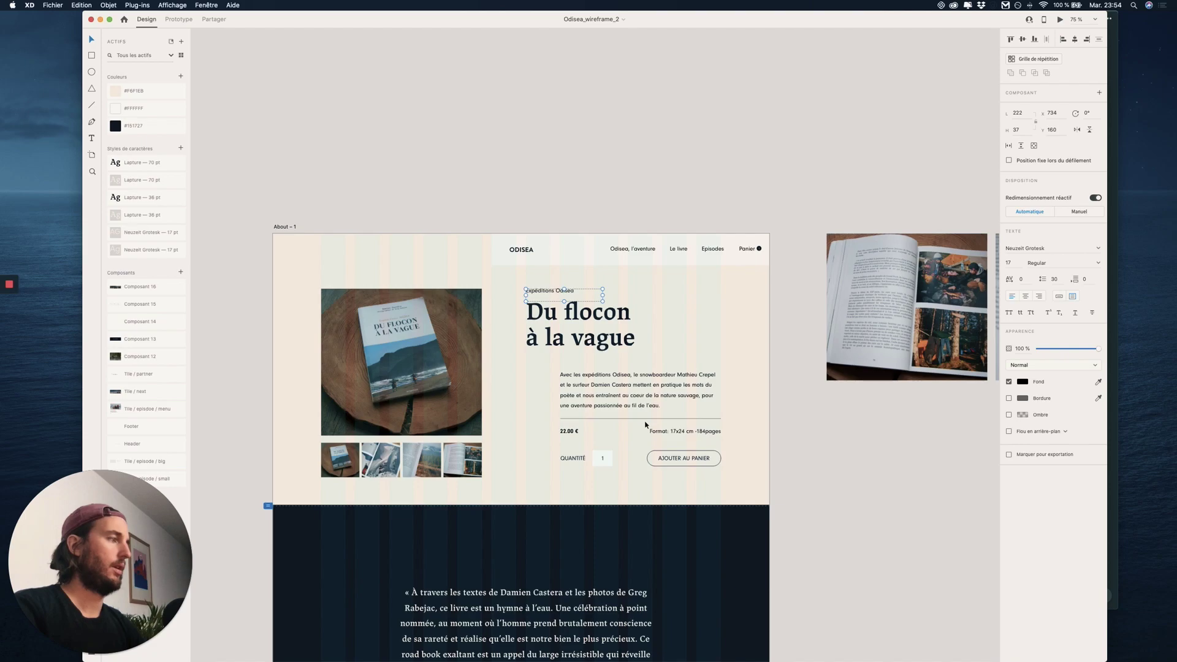
pyautogui.hotkey('ctrl', 'Up')
pyautogui.click(796, 183)
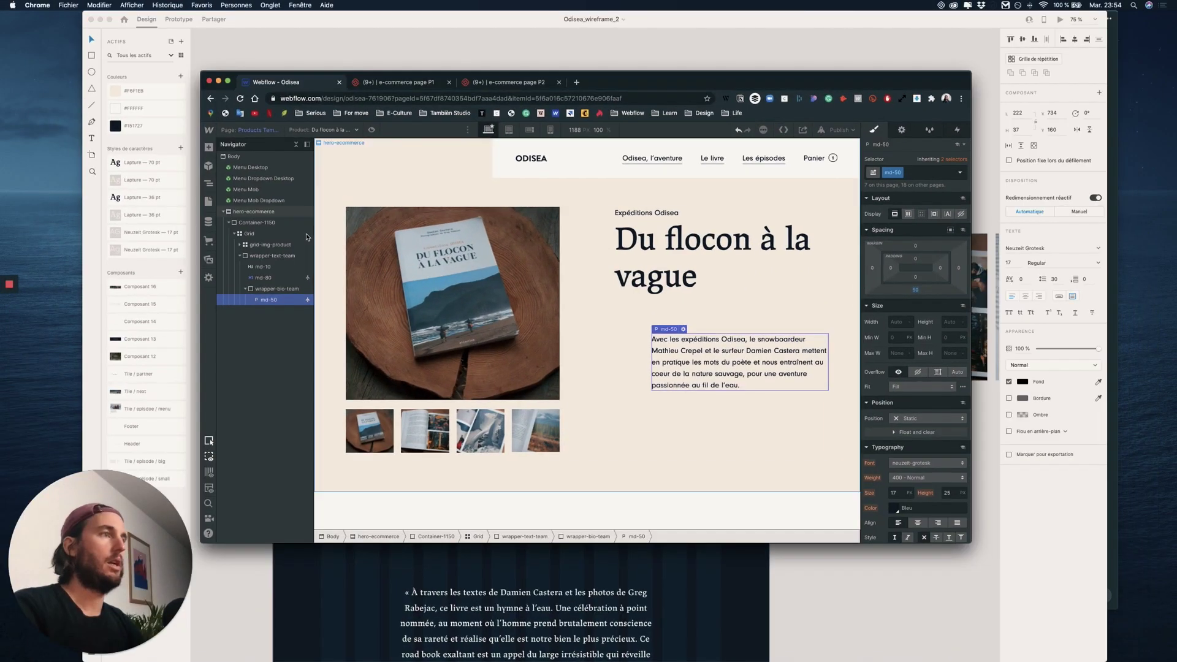
# Add an Add to Cart element to the hero and place it in wrapper-text-team, directly below wrapper-bio-team
pyautogui.press('a')
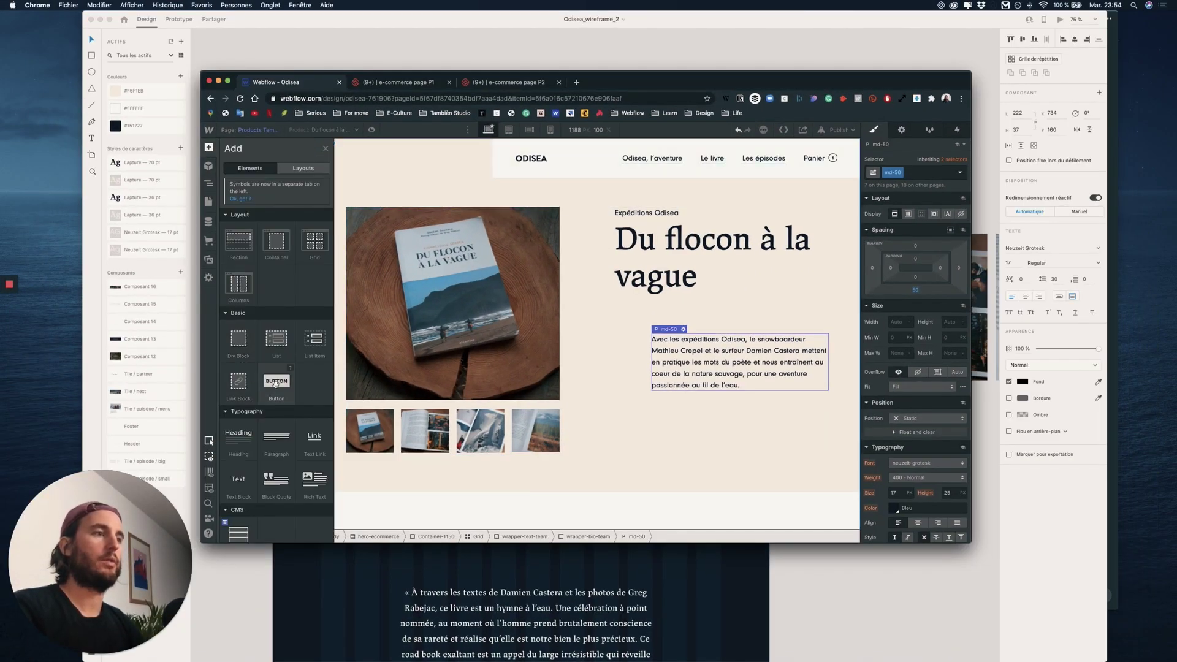
pyautogui.scroll(-5, 277, 403)
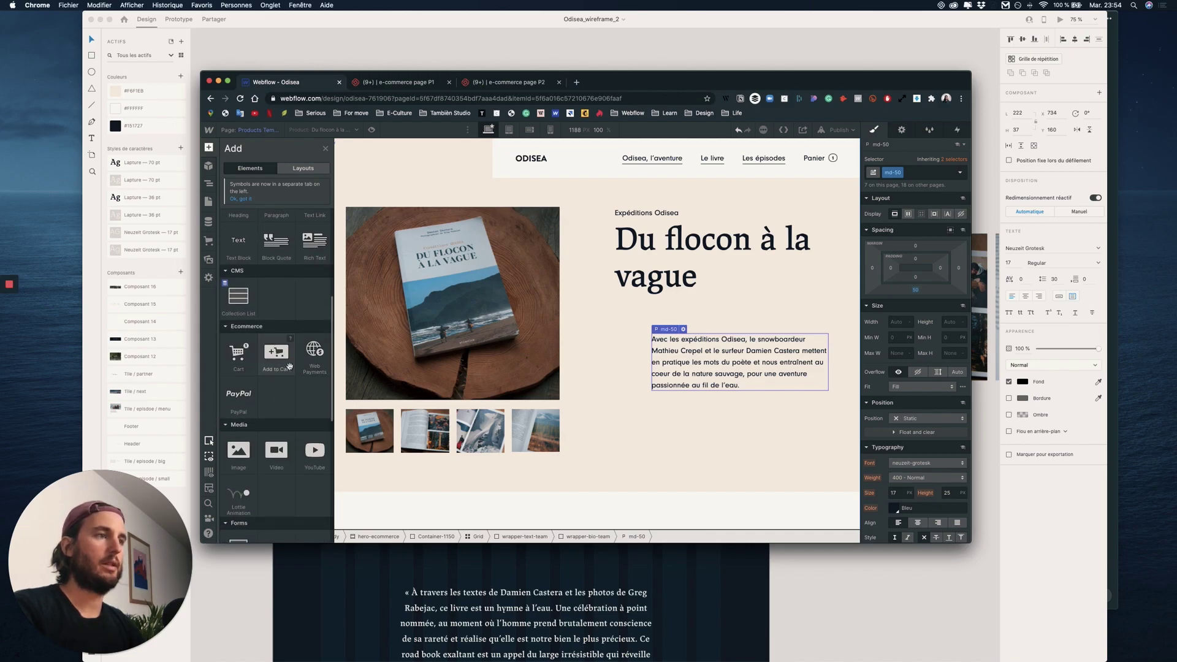
pyautogui.moveTo(420, 416); pyautogui.dragTo(699, 396)
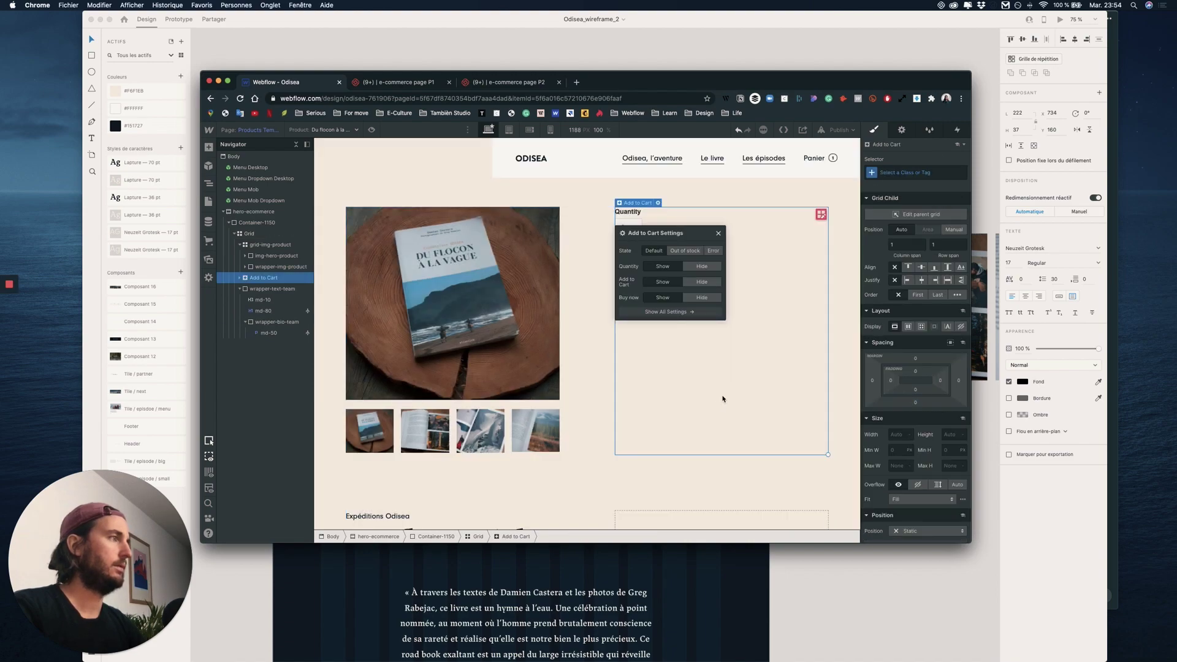
pyautogui.click(718, 233)
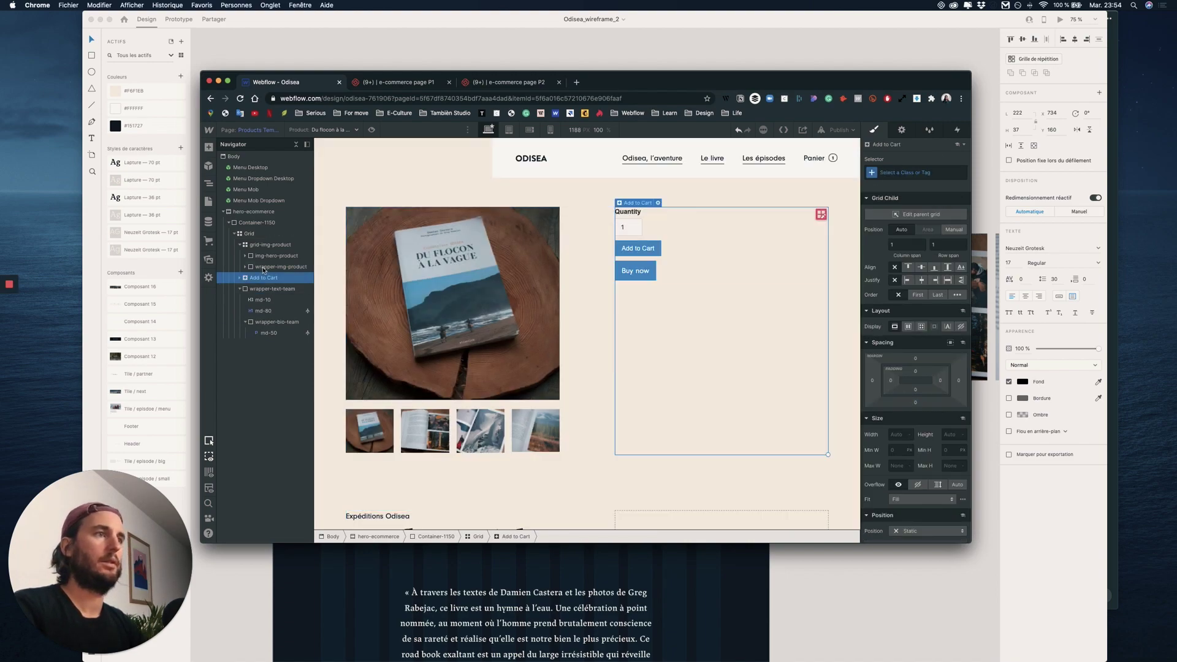
pyautogui.click(246, 268)
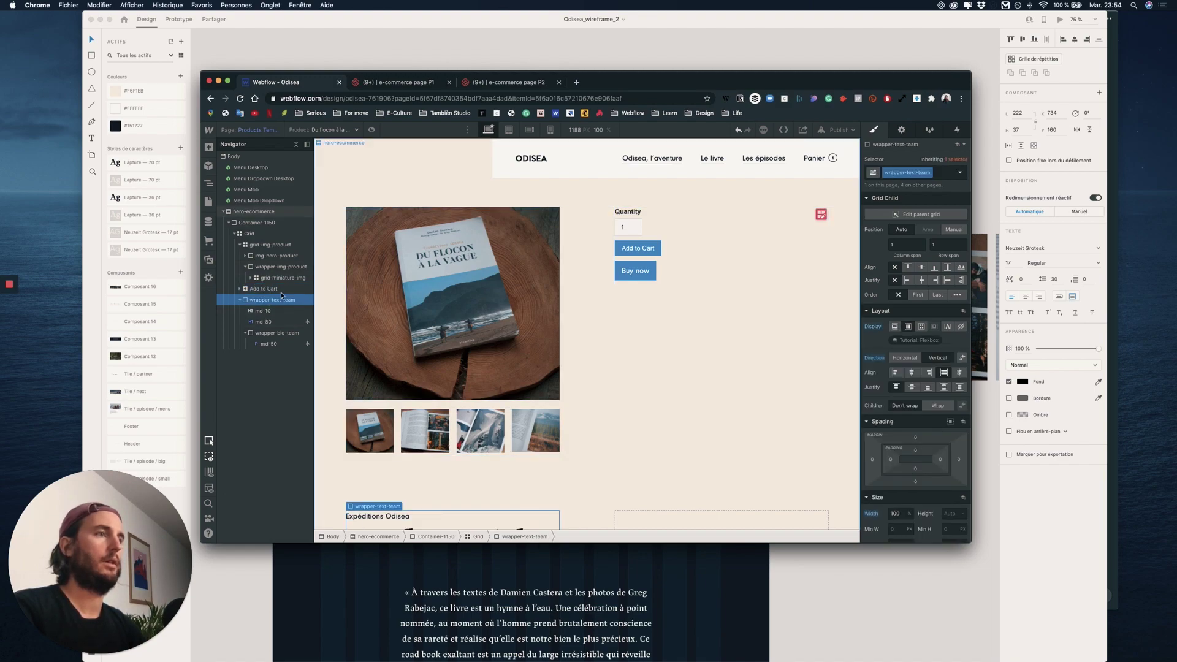
pyautogui.moveTo(270, 289); pyautogui.dragTo(269, 319)
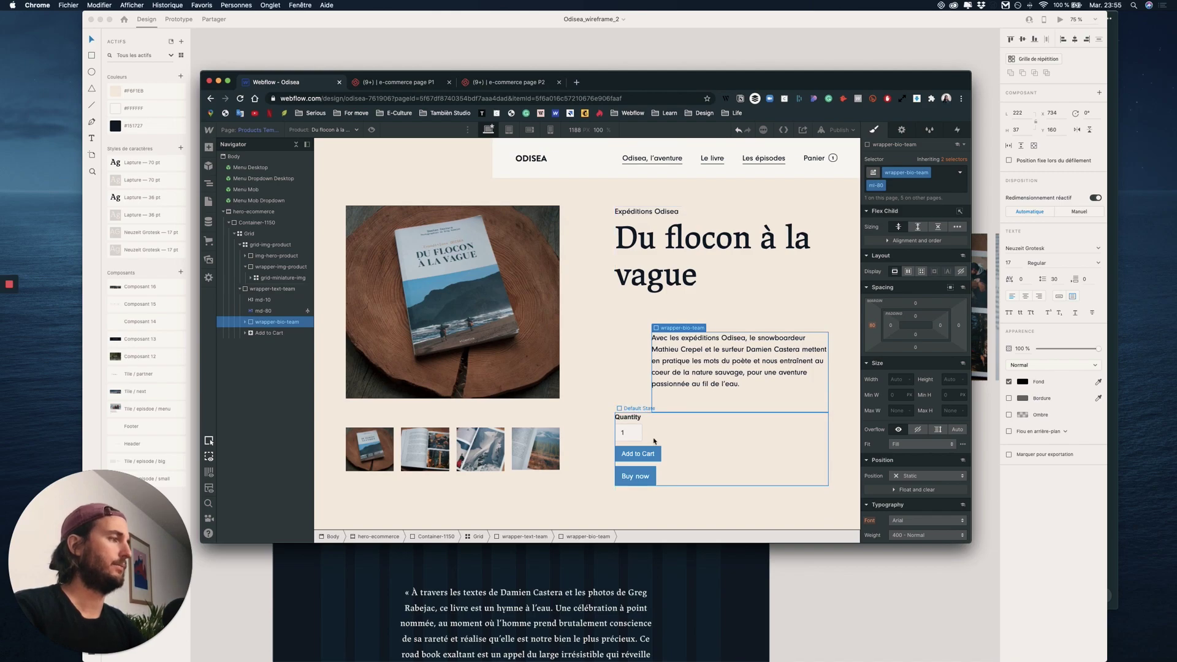
# Nest the Add to Cart element inside wrapper-bio-team, below the md-50 paragraph
pyautogui.click(685, 413)
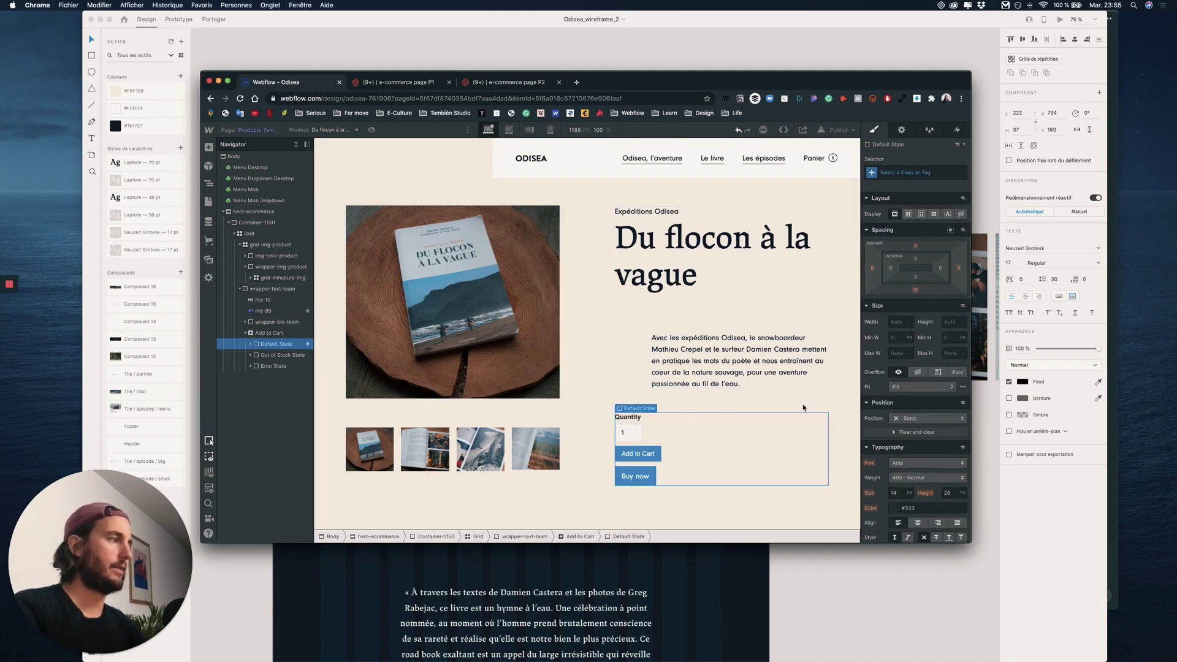
pyautogui.click(698, 368)
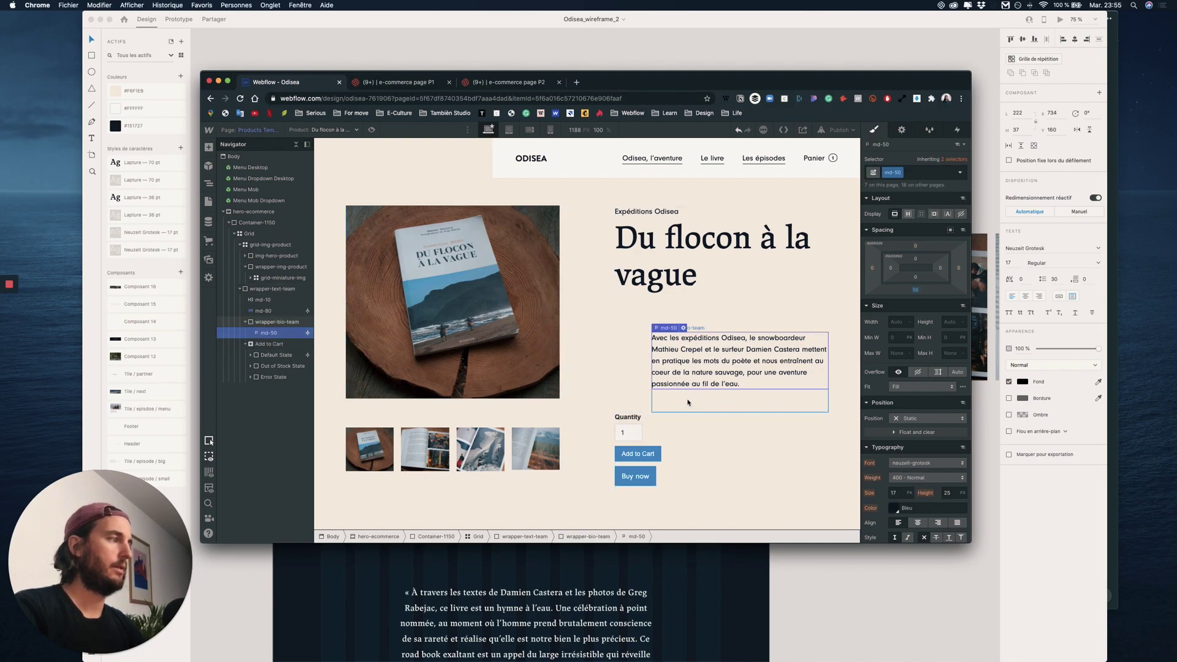
pyautogui.click(688, 404)
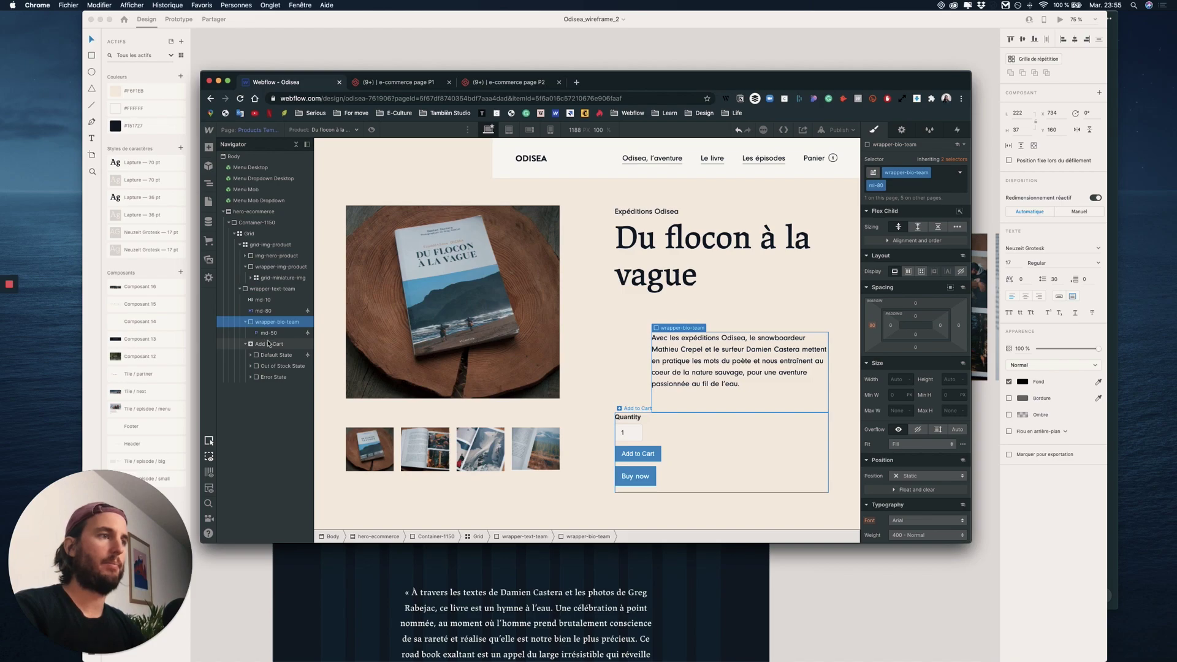
pyautogui.moveTo(268, 344); pyautogui.dragTo(269, 331)
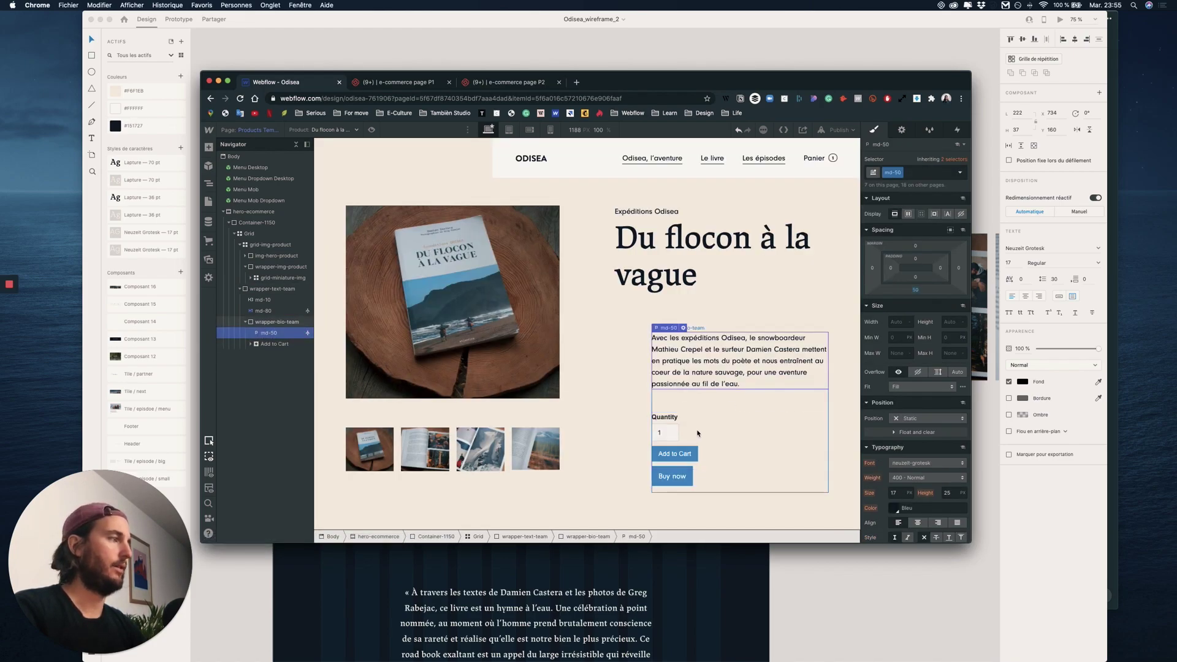
pyautogui.click(738, 131)
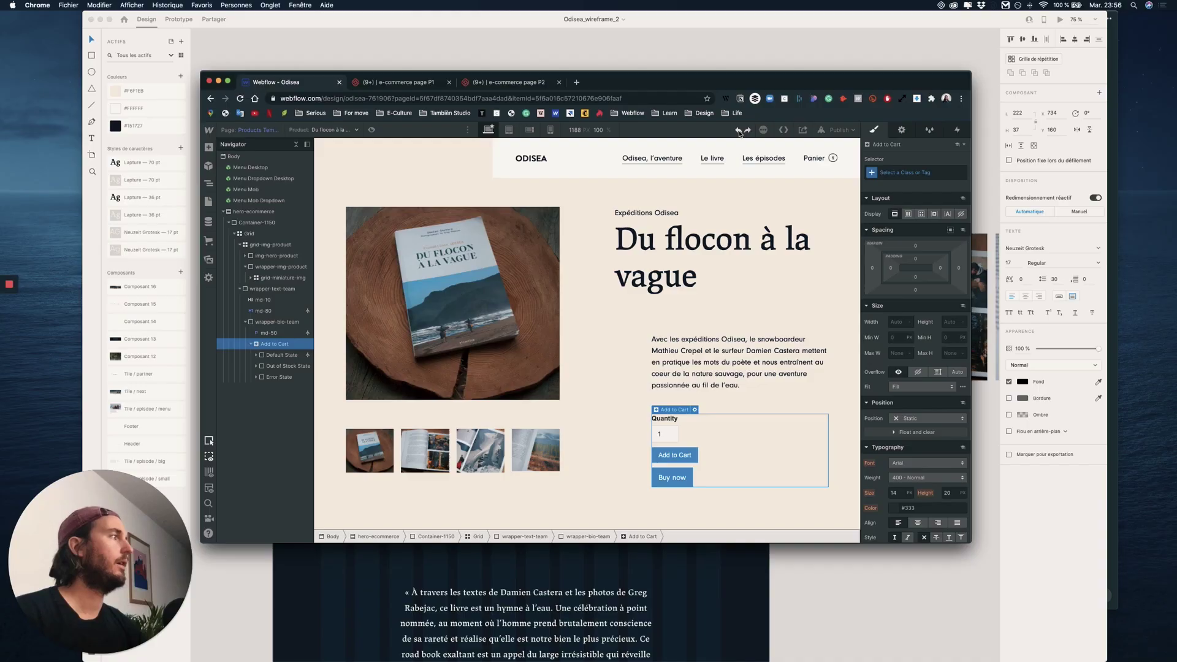
pyautogui.click(739, 132)
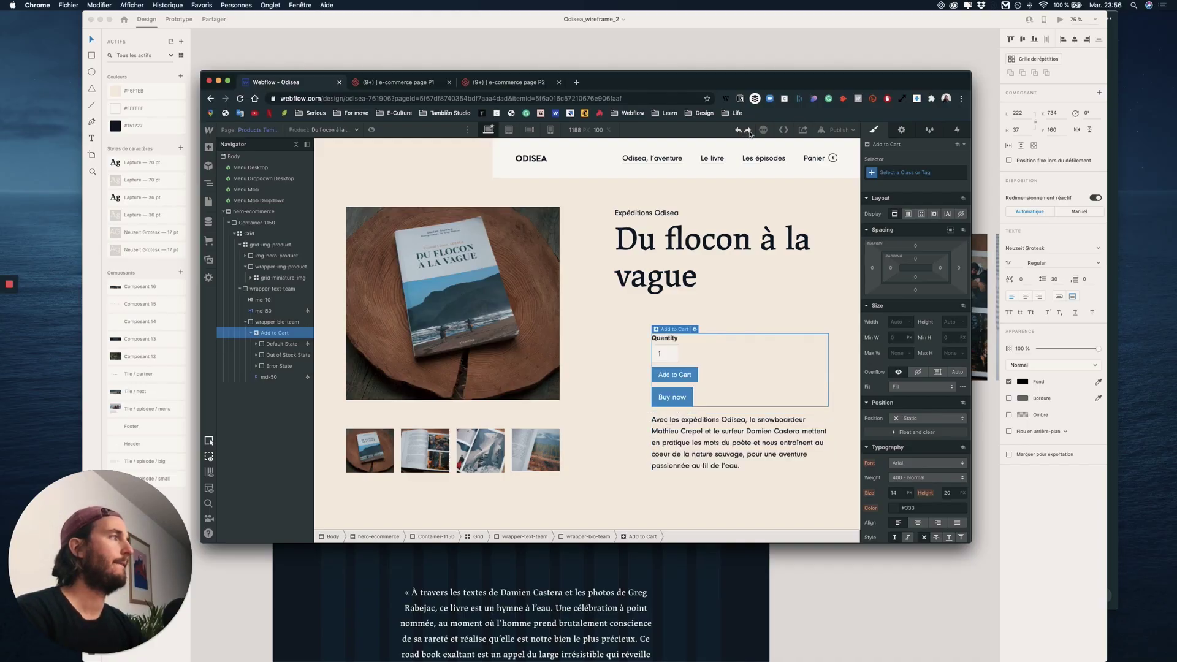
pyautogui.click(748, 131)
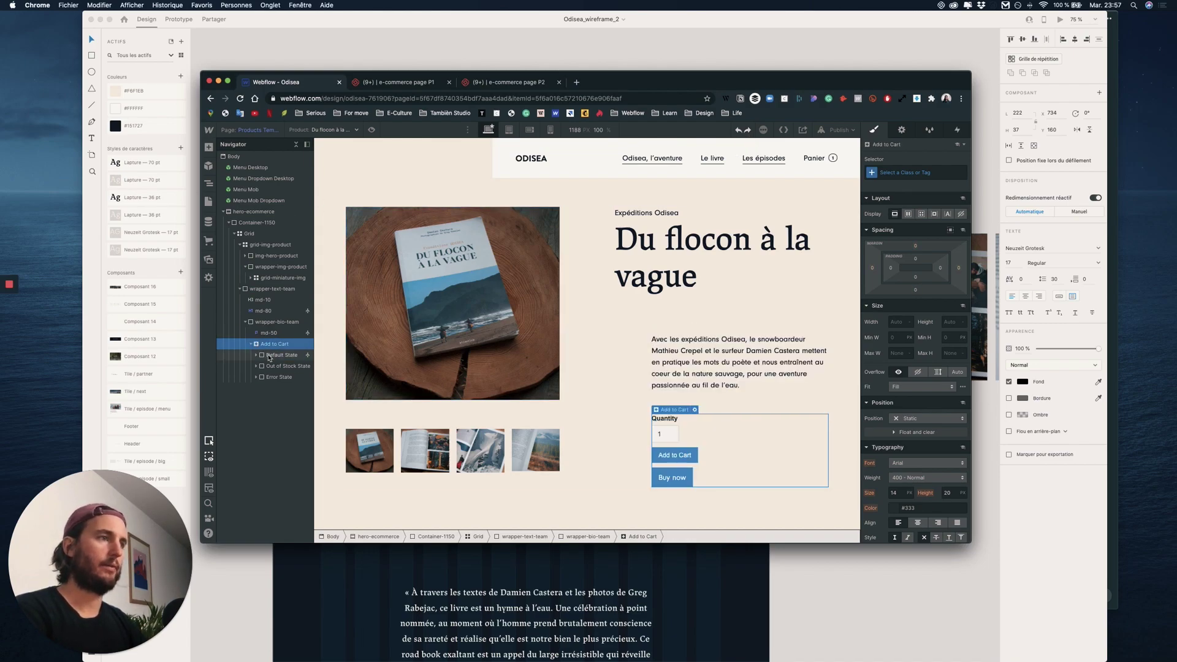
# View the Add to Cart element's out-of-stock and error states, and set its Default State to a horizontal Flex layout
pyautogui.click(275, 366)
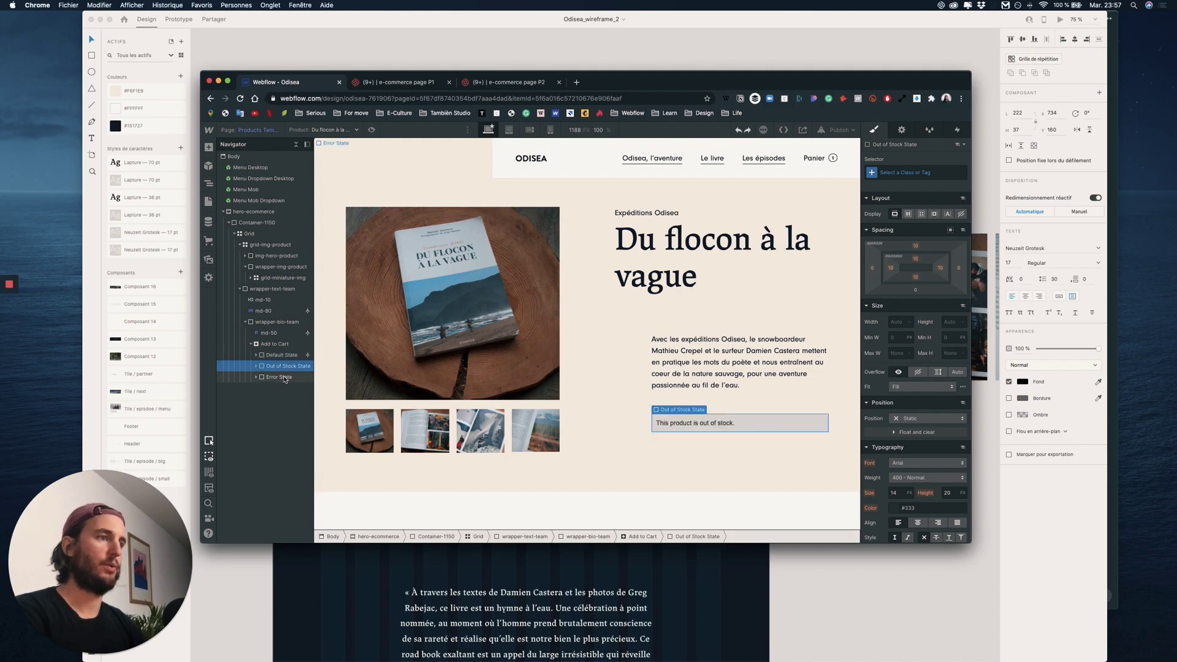
pyautogui.click(283, 377)
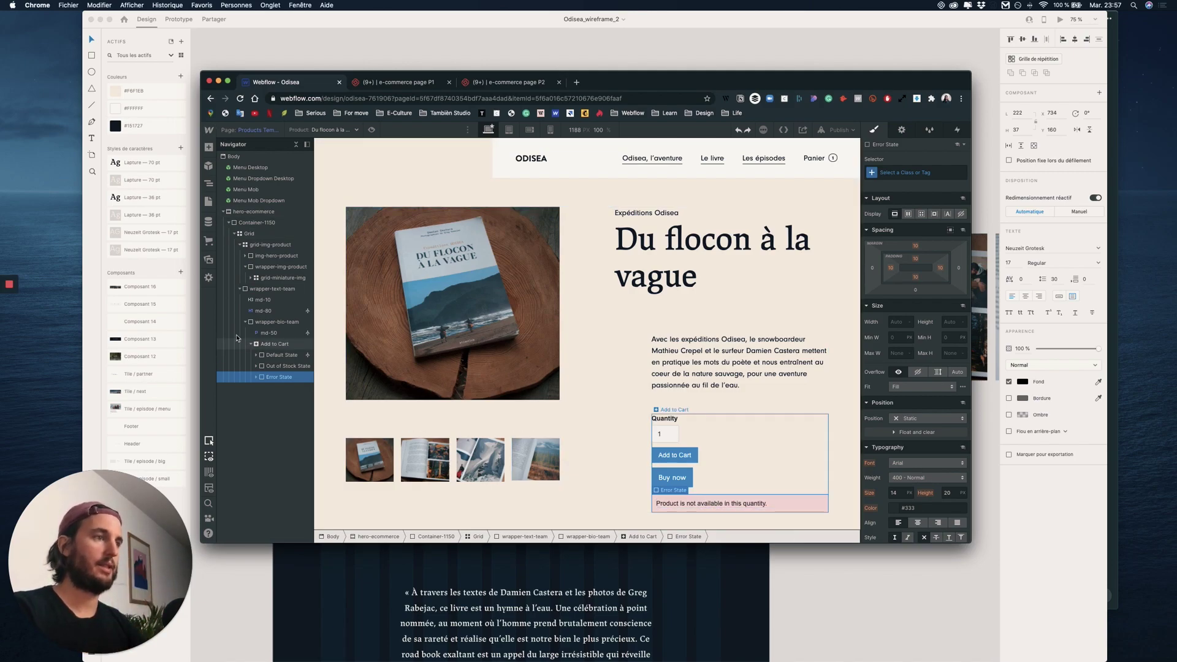
pyautogui.click(274, 357)
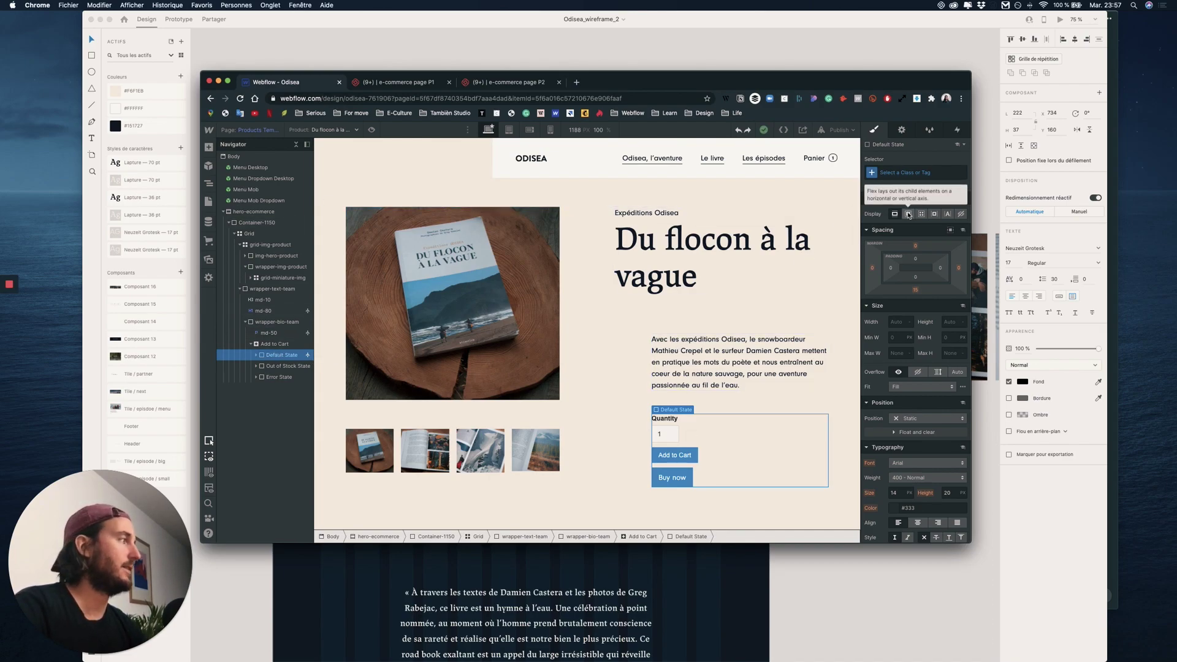
pyautogui.click(908, 215)
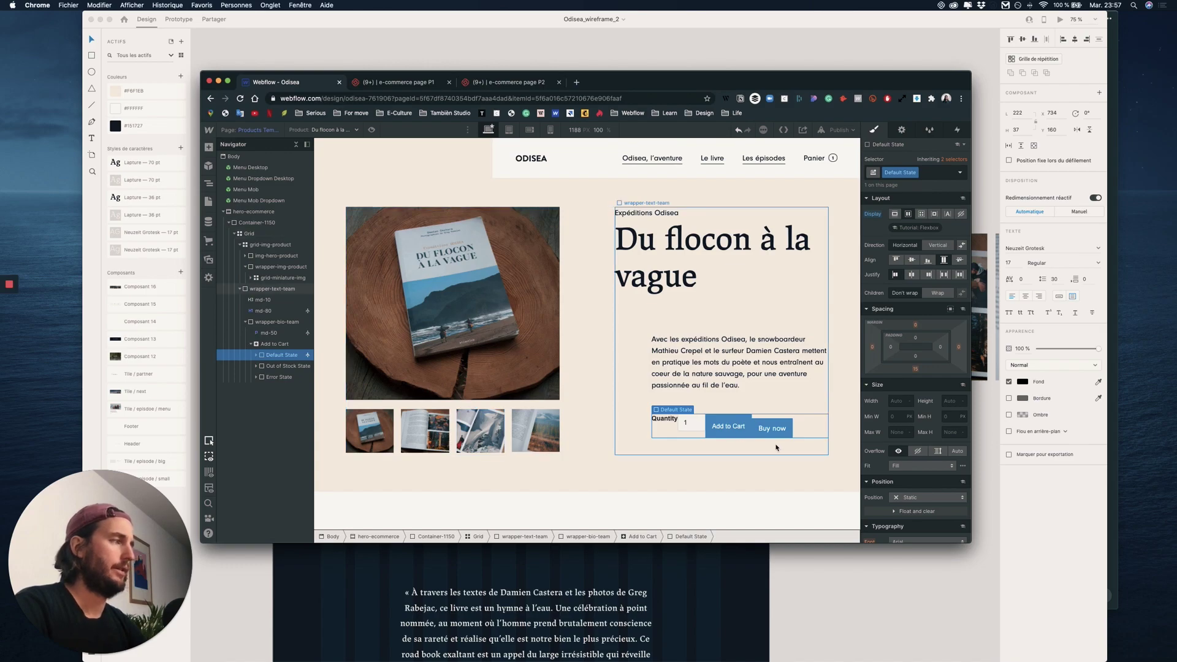
# Examine the elements nested in the cart's Default State, including the option list, field labels, select field and quantity input
pyautogui.click(255, 356)
pyautogui.click(283, 366)
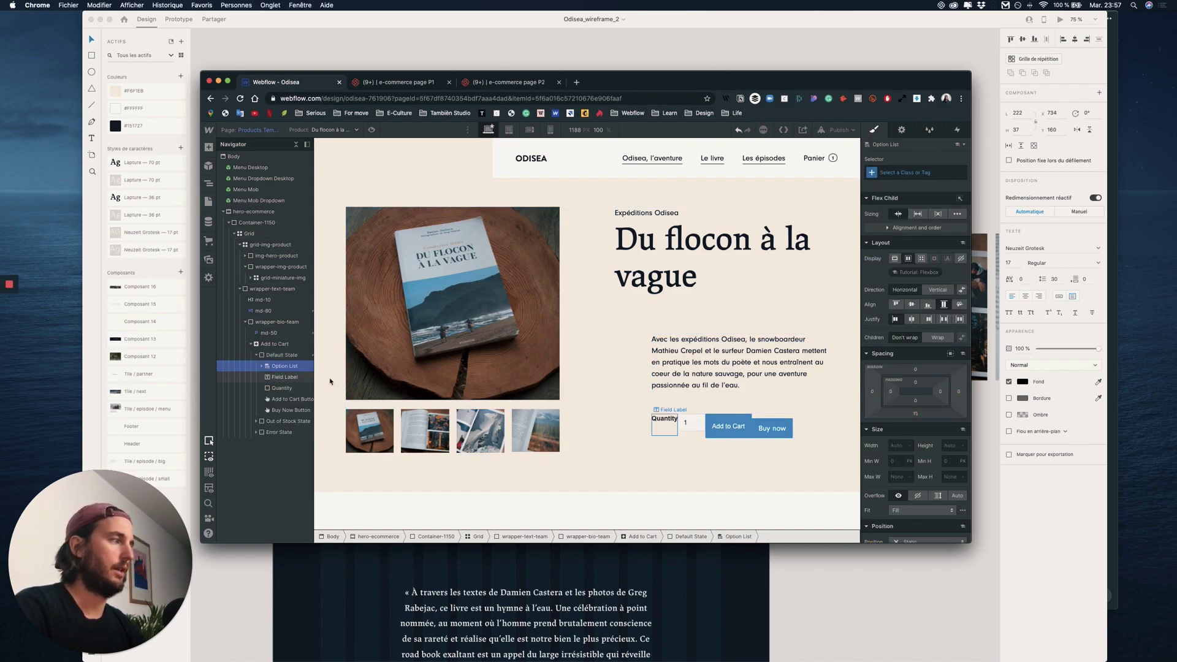
pyautogui.click(265, 366)
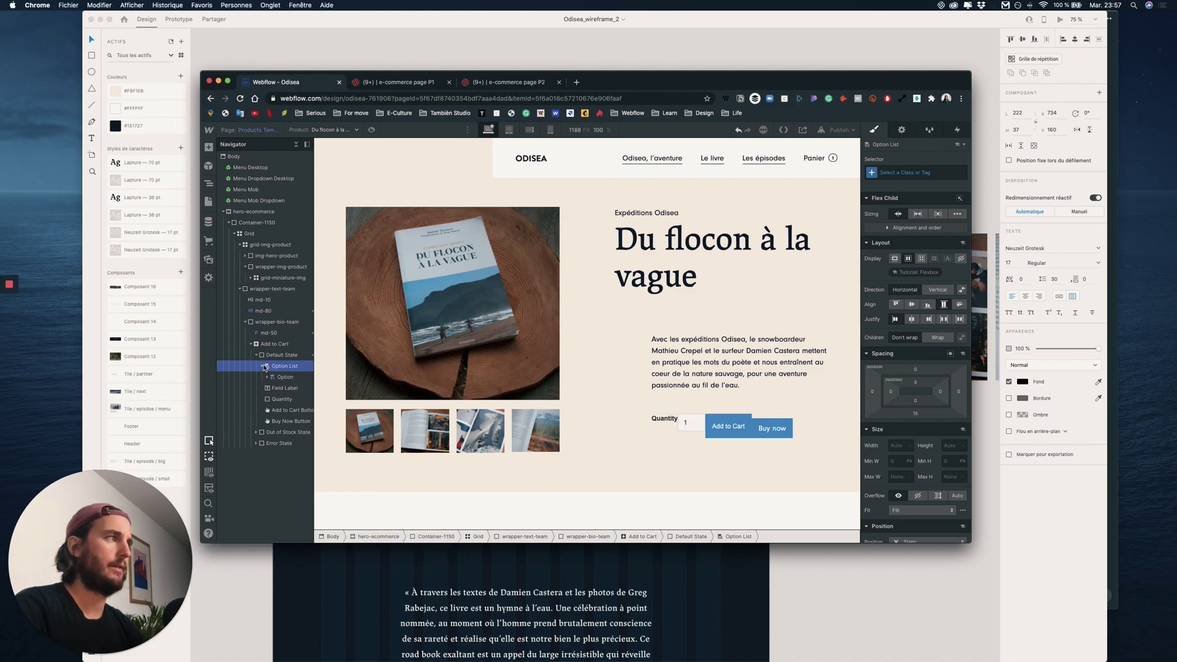
pyautogui.click(273, 377)
pyautogui.click(267, 377)
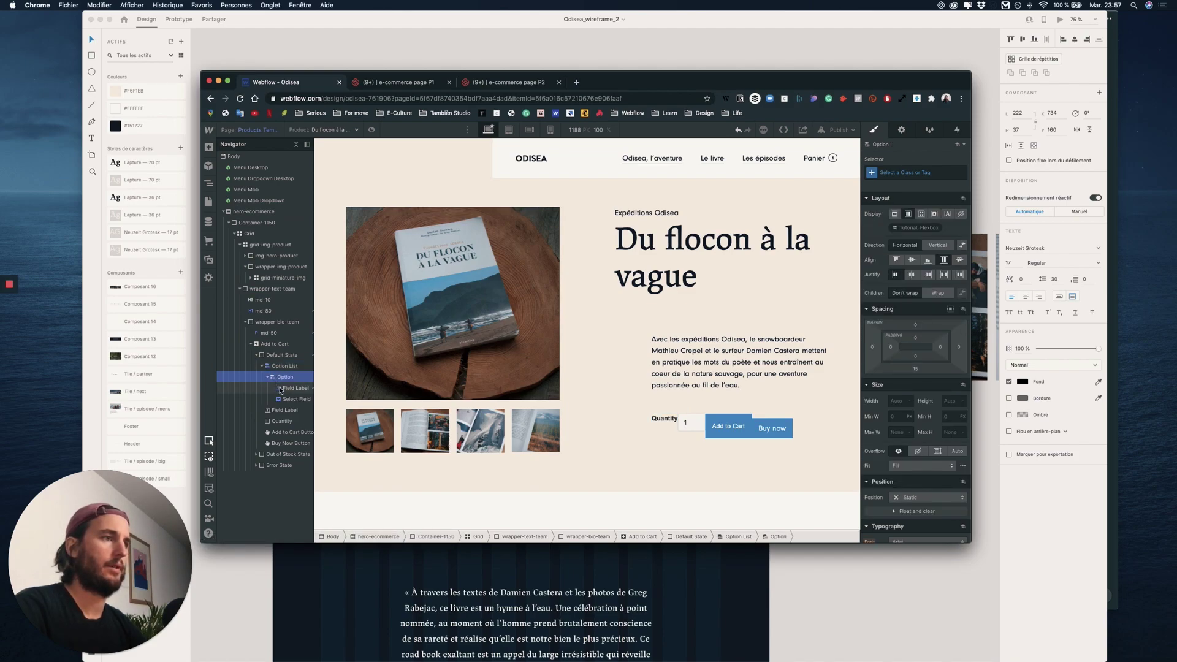
pyautogui.click(280, 389)
pyautogui.click(283, 399)
pyautogui.click(285, 410)
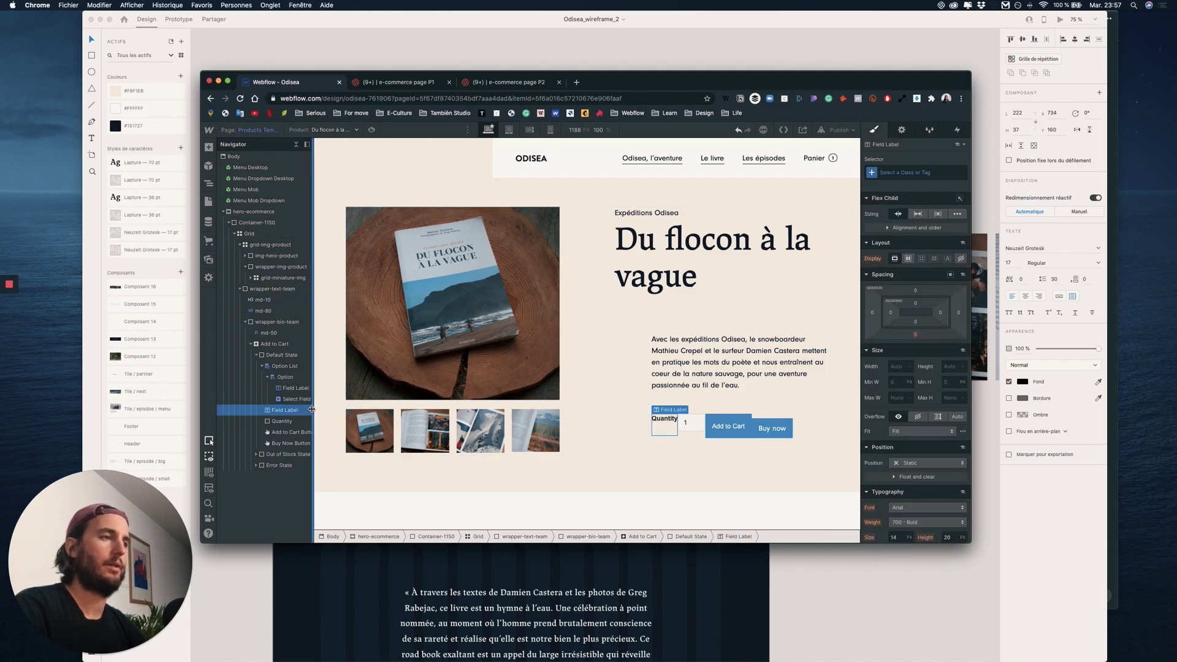
pyautogui.click(262, 366)
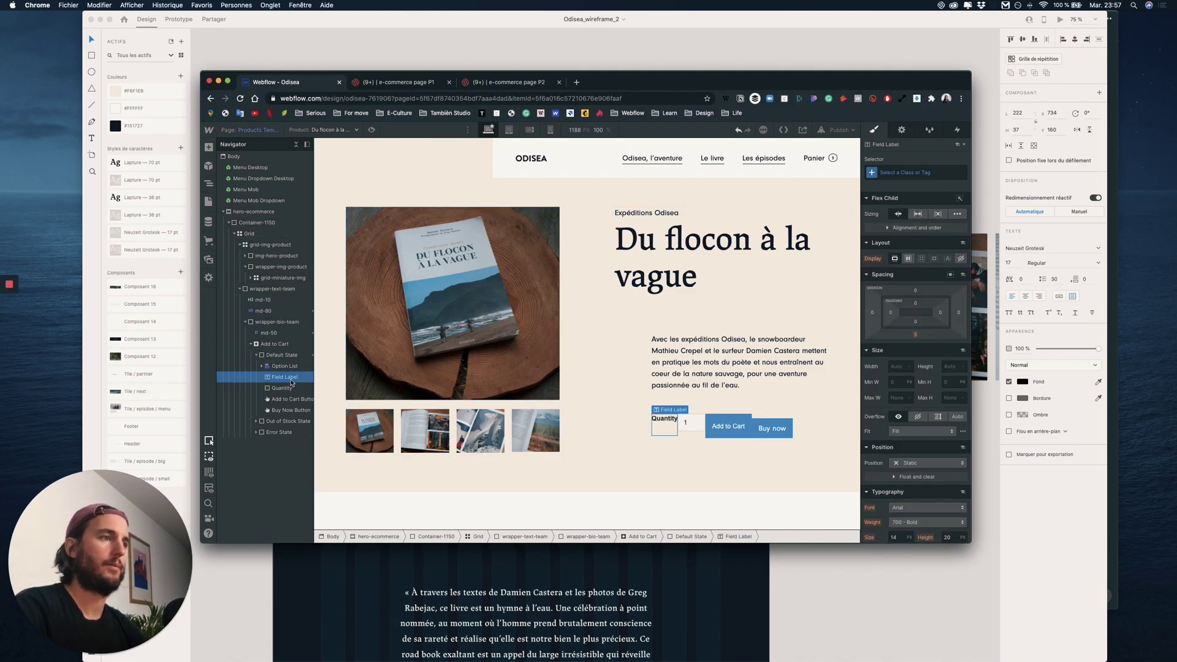
pyautogui.click(289, 387)
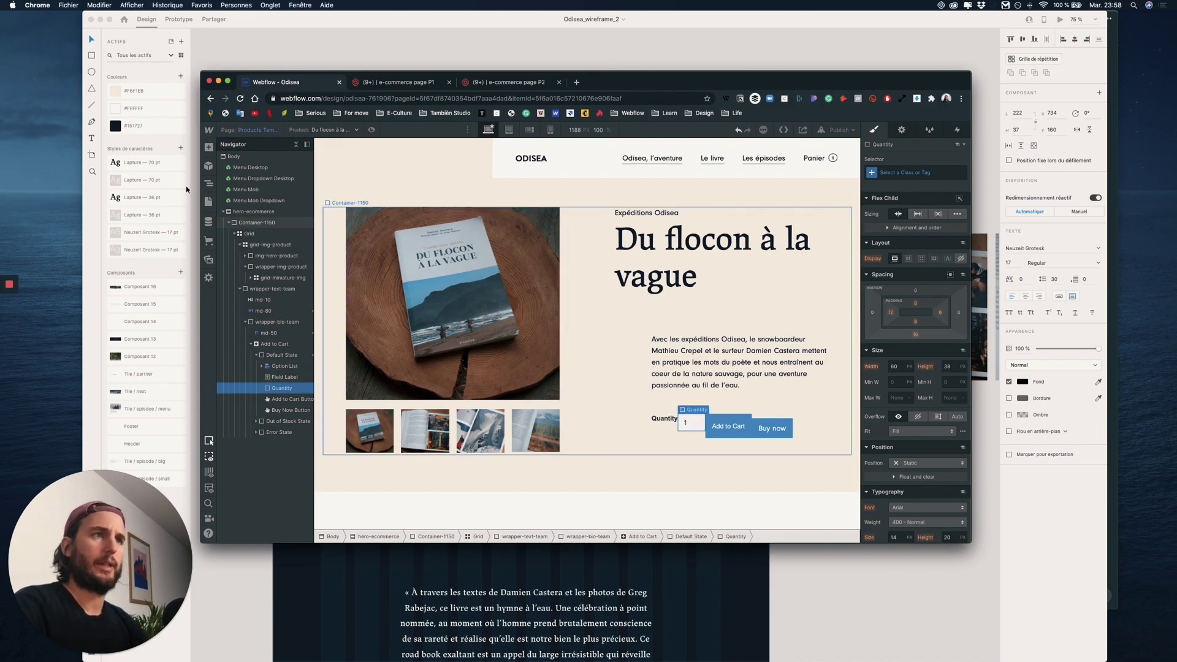
# Add a Div Block to the Default State and nest the quantity Field Label and Quantity input inside it
pyautogui.click(209, 147)
pyautogui.moveTo(238, 340); pyautogui.dragTo(288, 402)
pyautogui.click(283, 377)
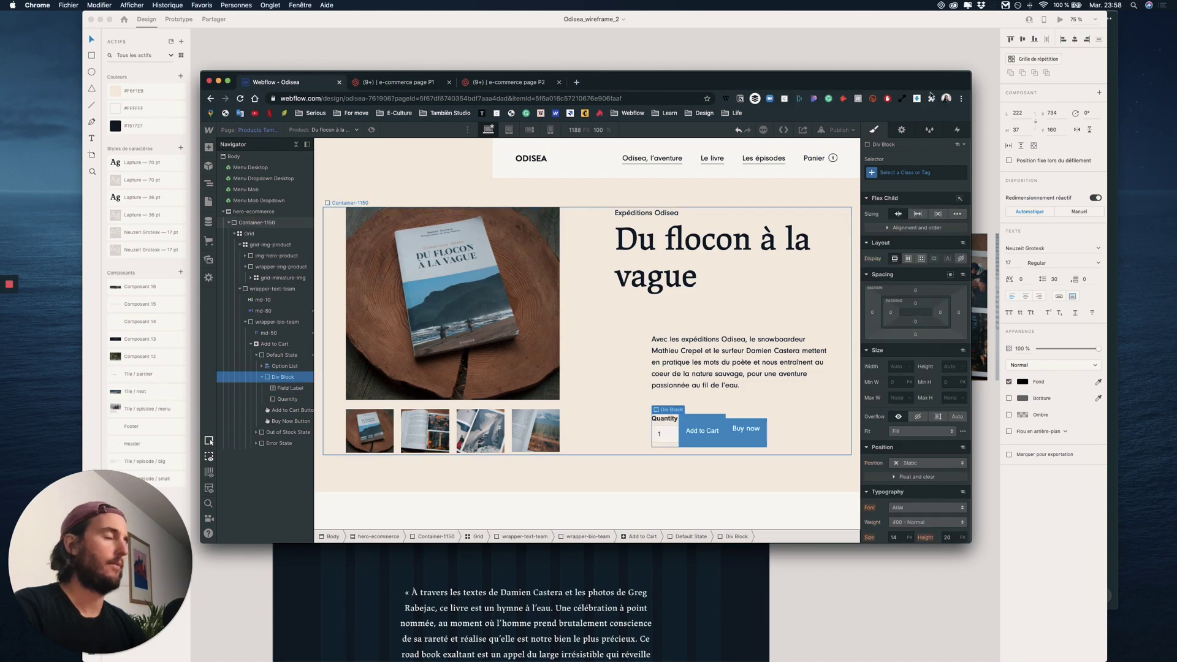
# Lay out the Div Block as horizontal Flex, with its children justified to the start and vertically centred
pyautogui.click(908, 258)
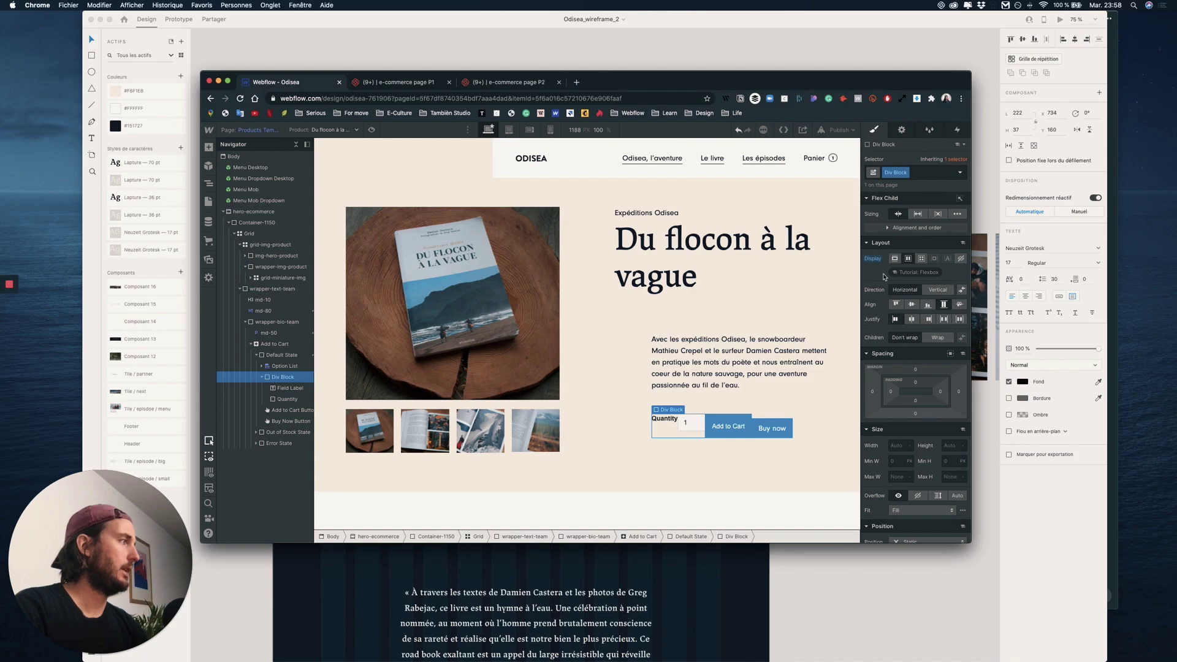
pyautogui.click(937, 290)
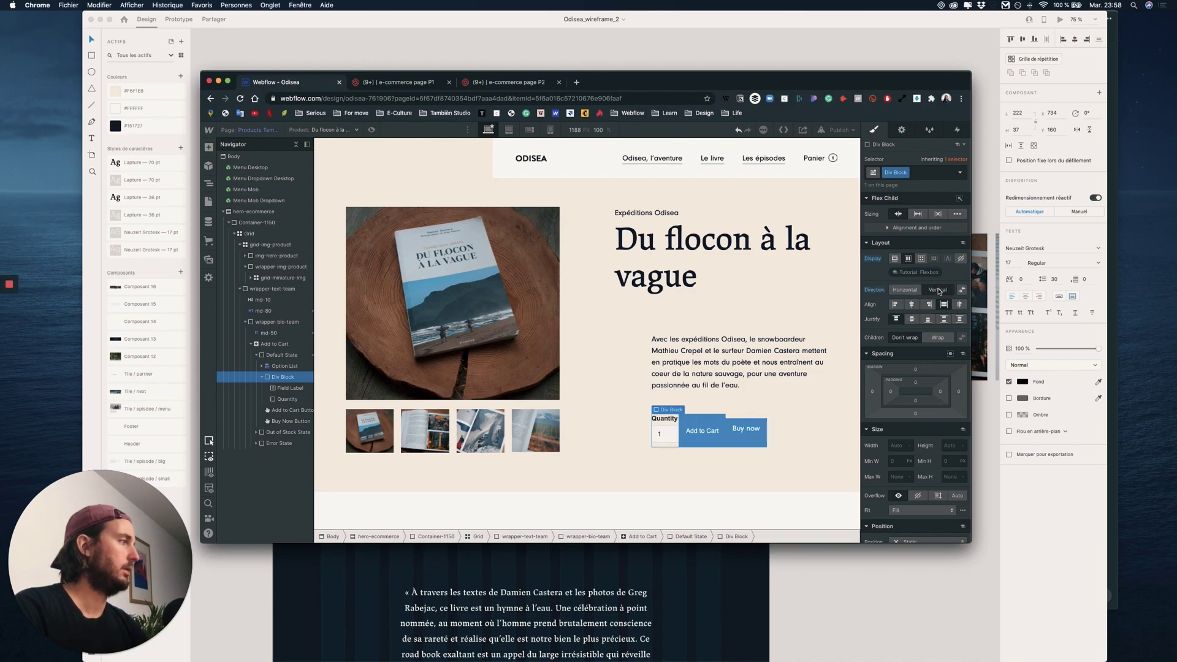
pyautogui.click(916, 290)
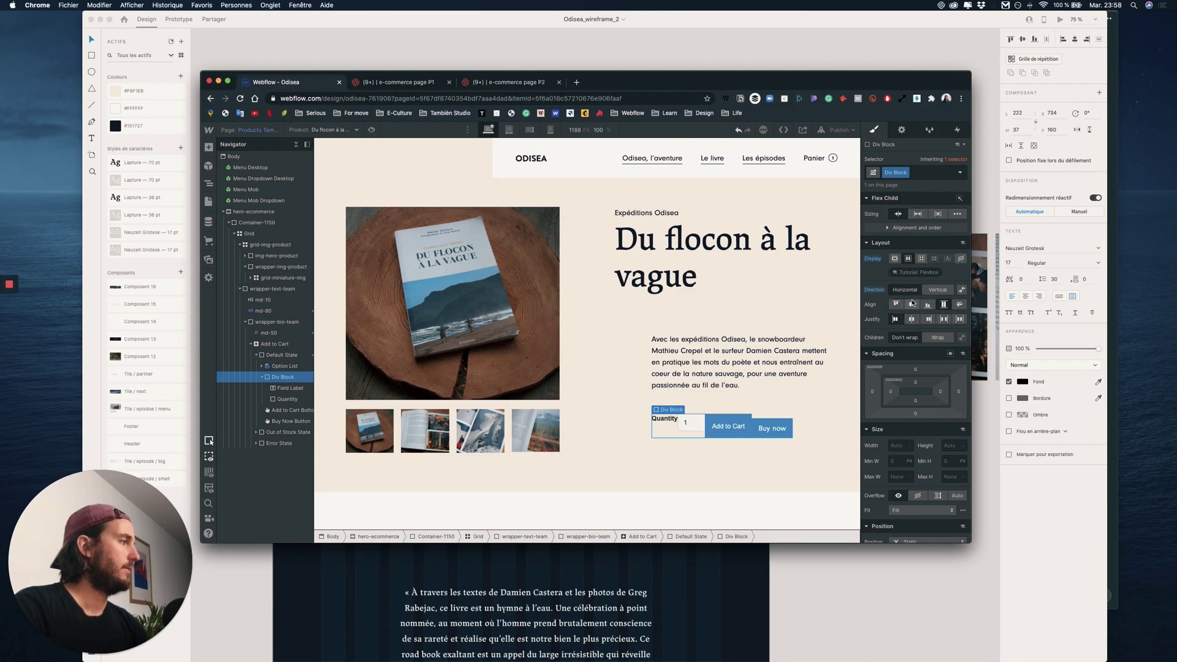
pyautogui.click(896, 319)
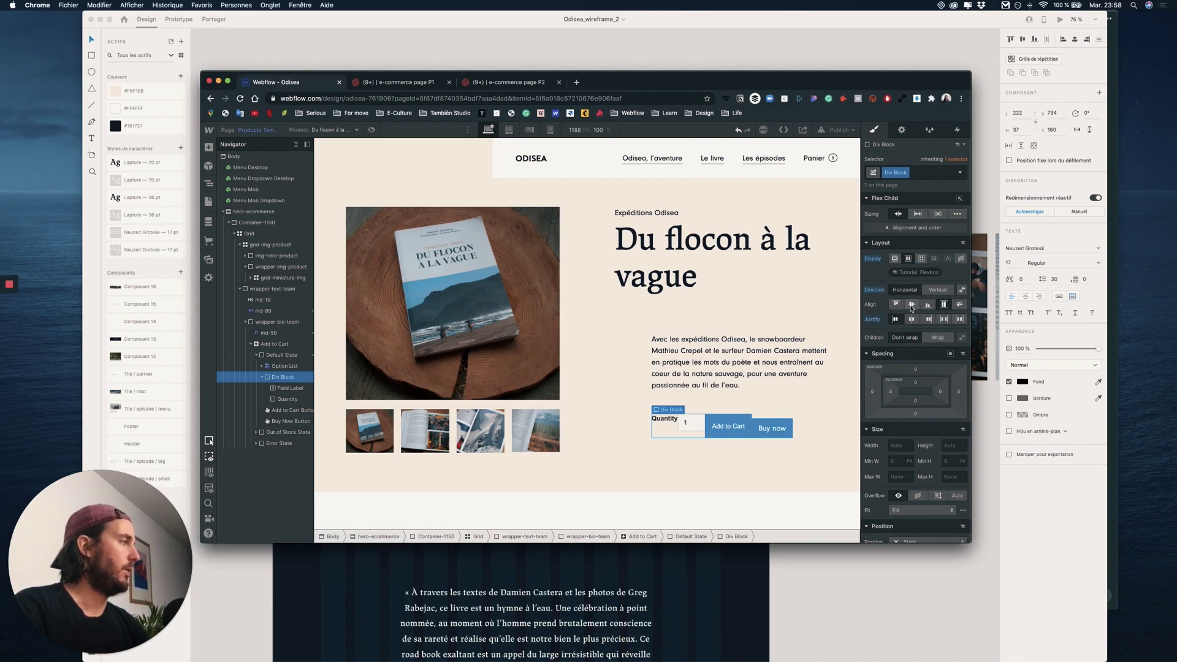
pyautogui.click(912, 304)
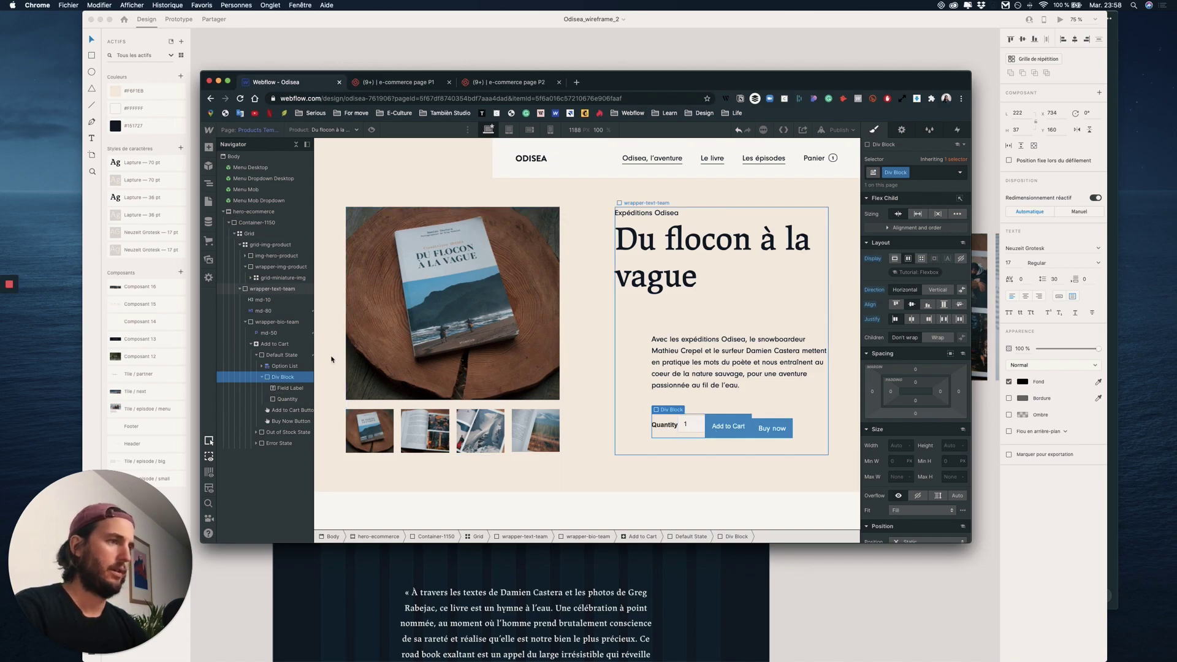
# Set the bottom margins of the quantity Field Label and the Quantity input to 0
pyautogui.click(278, 388)
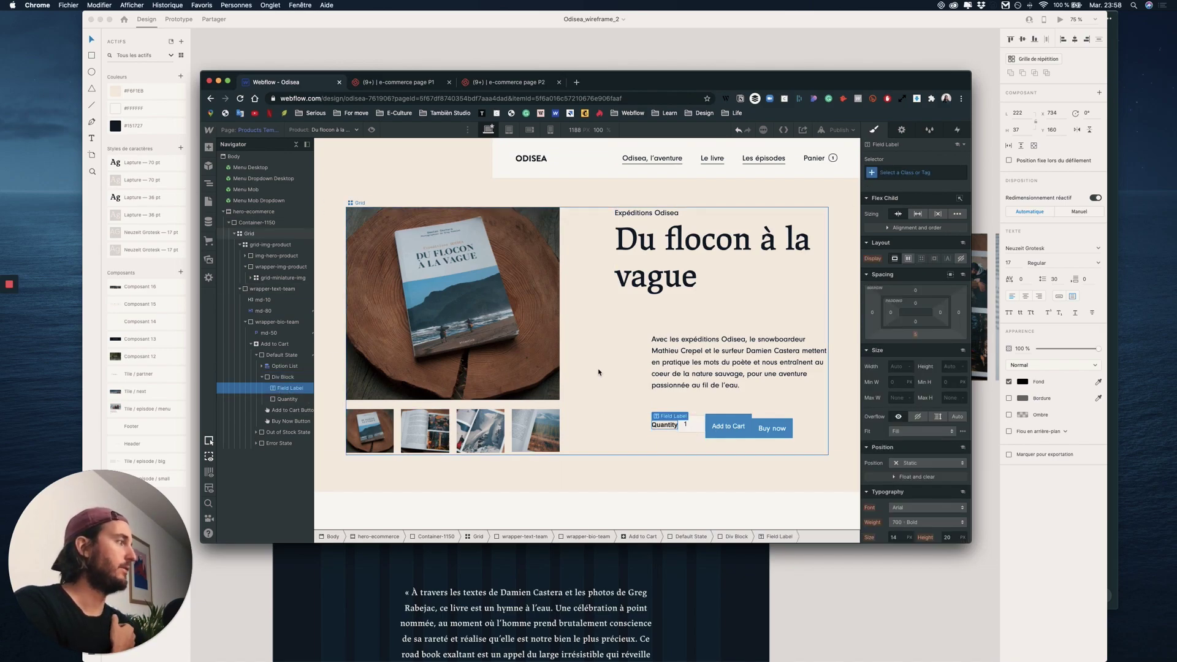
pyautogui.click(915, 334)
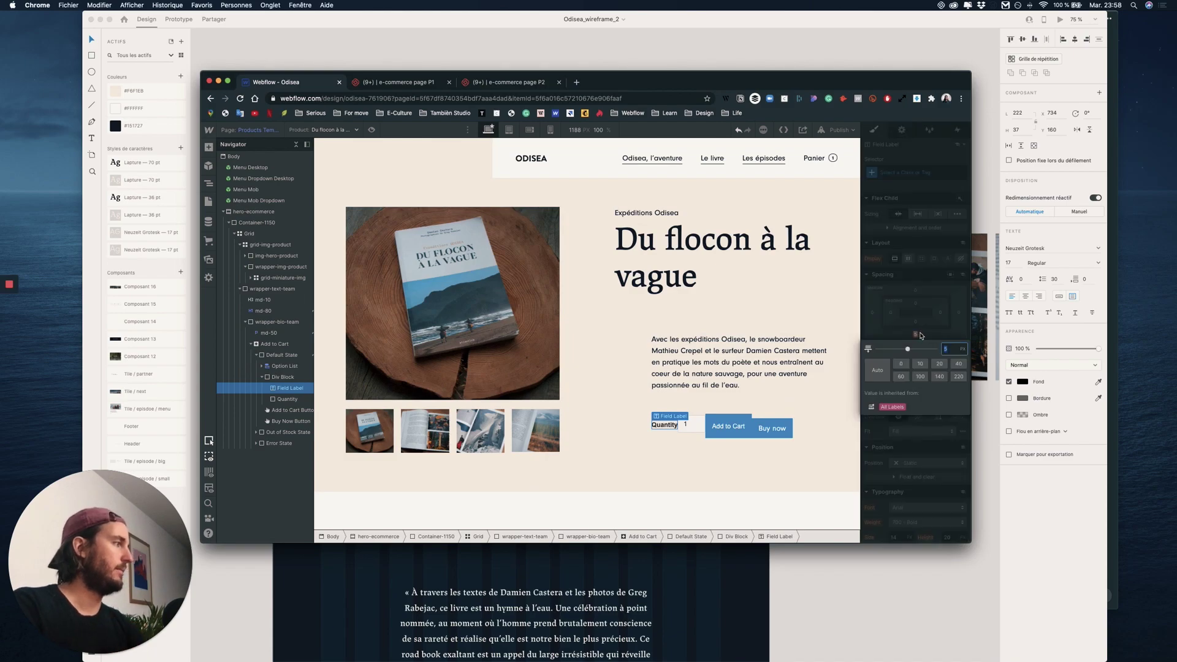
pyautogui.write('0')
pyautogui.press('Return')
pyautogui.click(287, 399)
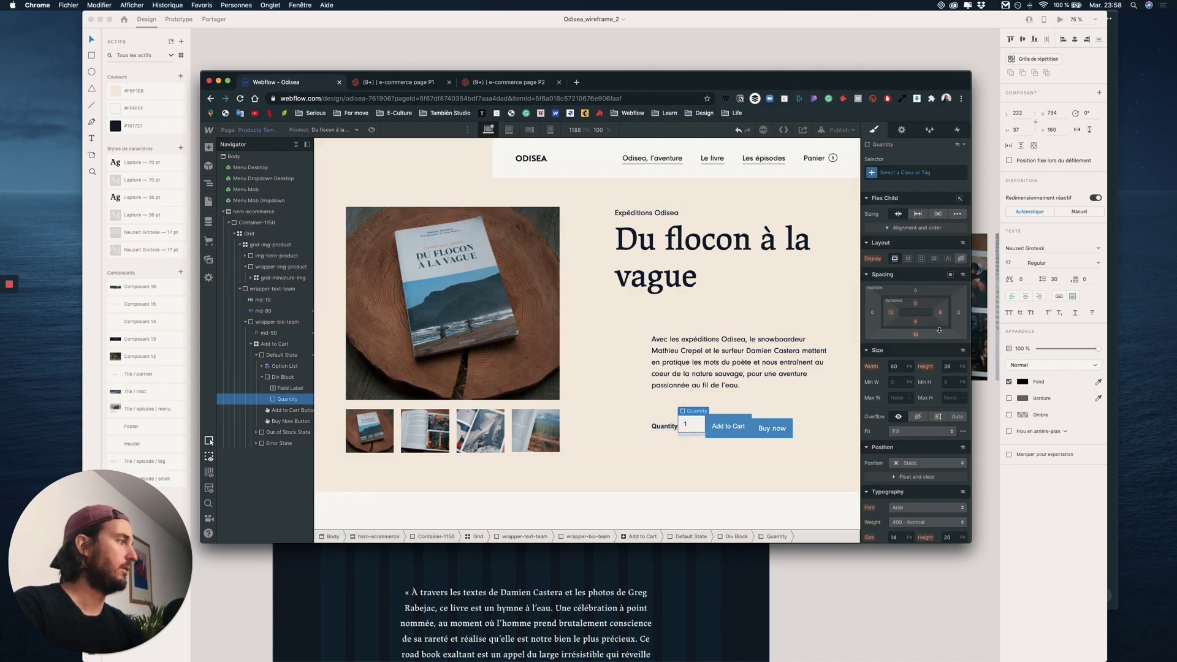
pyautogui.click(915, 336)
pyautogui.write('0')
pyautogui.press('Return')
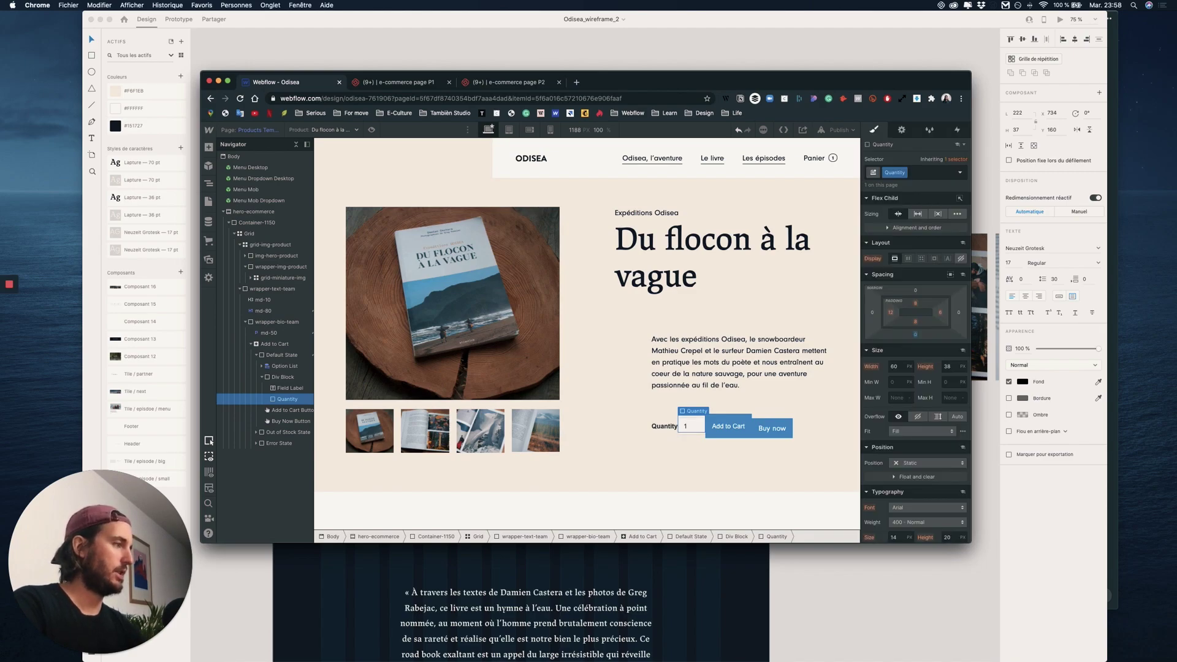
# Check the QUANTITÉ text style in the XD wireframe and set the quantity Field Label's font to neuzeit-grotesk in Webflow
pyautogui.click(665, 427)
pyautogui.hotkey('ctrl', 'Up')
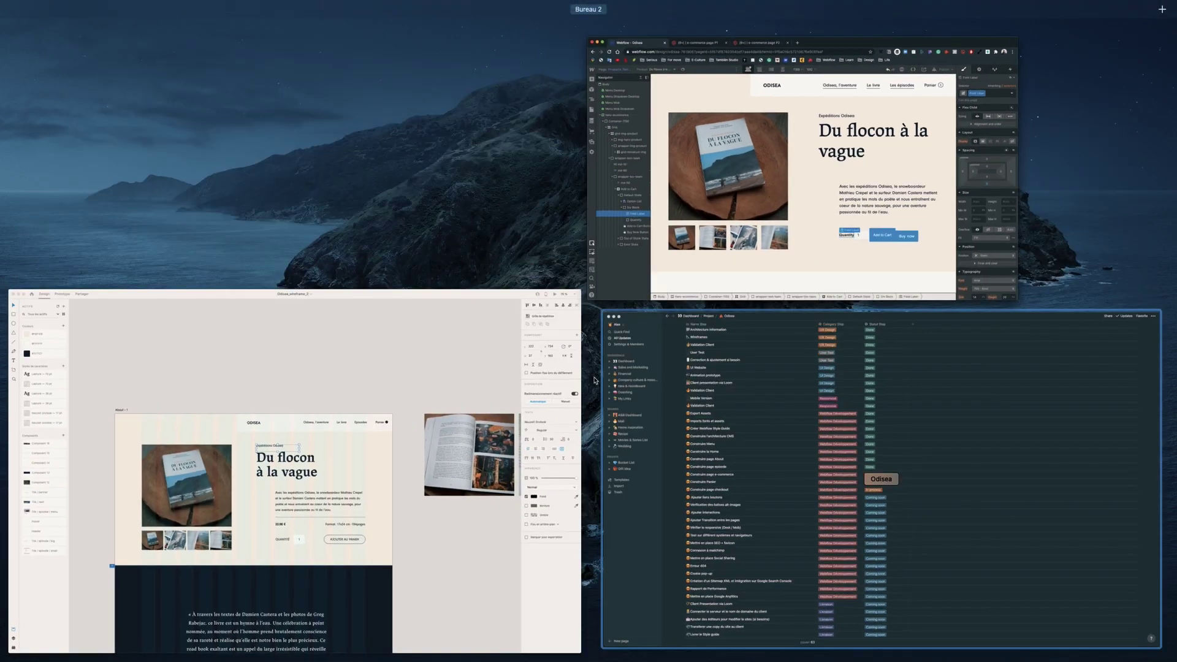
pyautogui.click(564, 462)
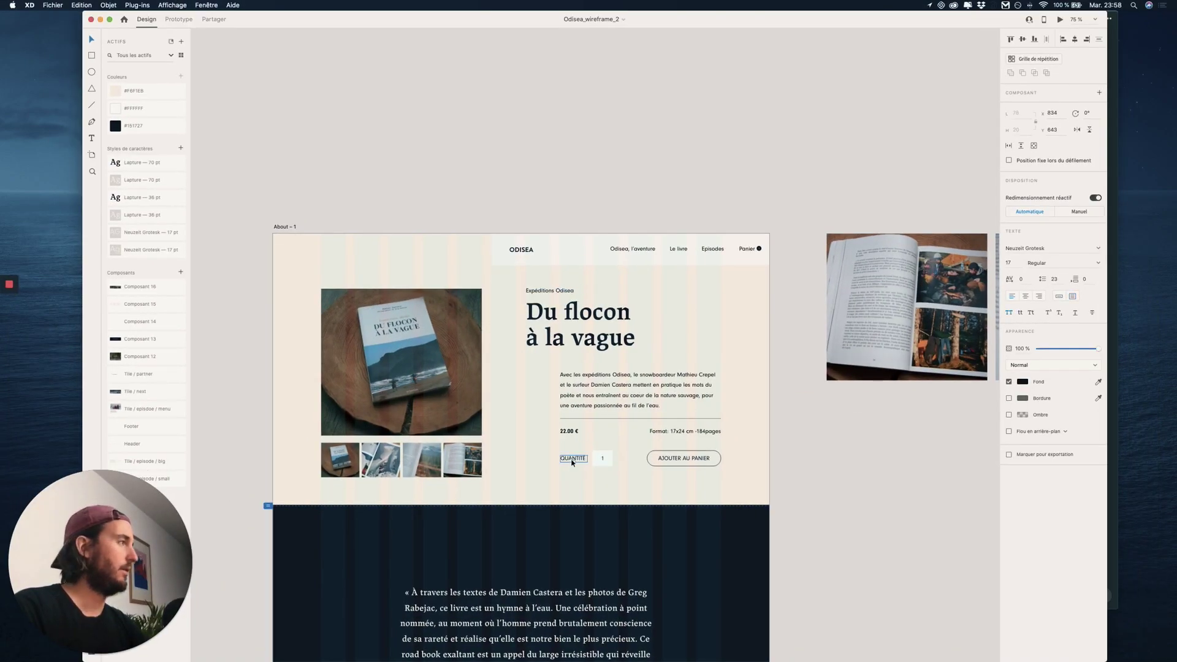
pyautogui.hotkey('ctrl', 'Up')
pyautogui.click(797, 153)
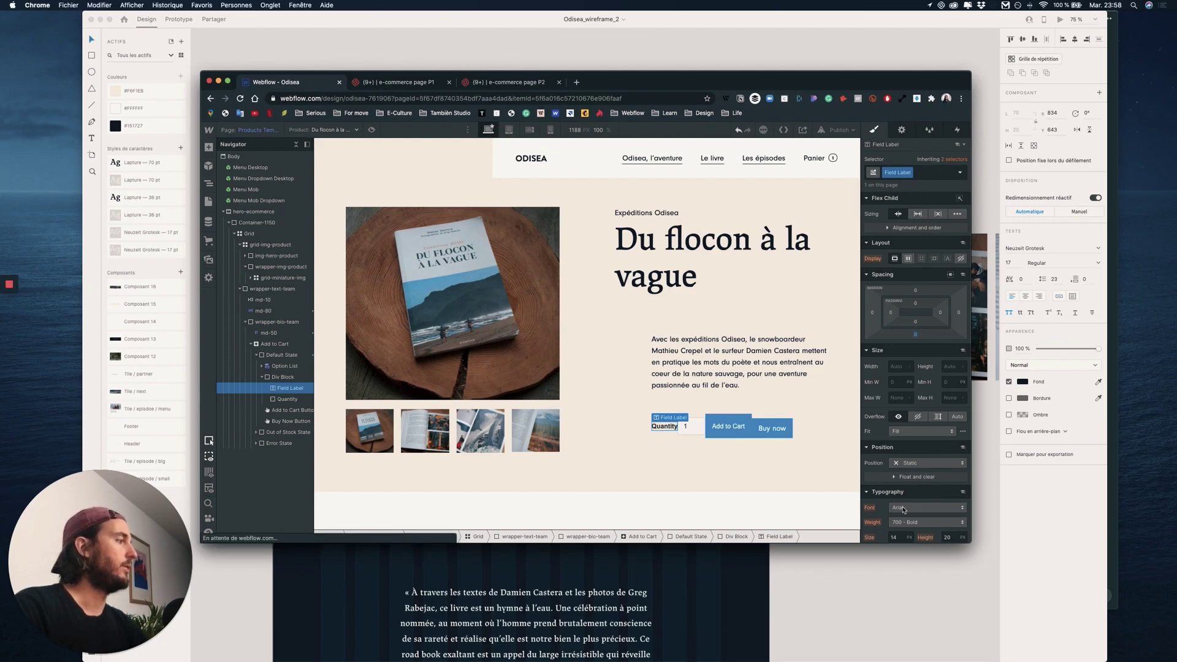
pyautogui.scroll(-3, 902, 508)
pyautogui.scroll(-1, 925, 429)
pyautogui.click(925, 420)
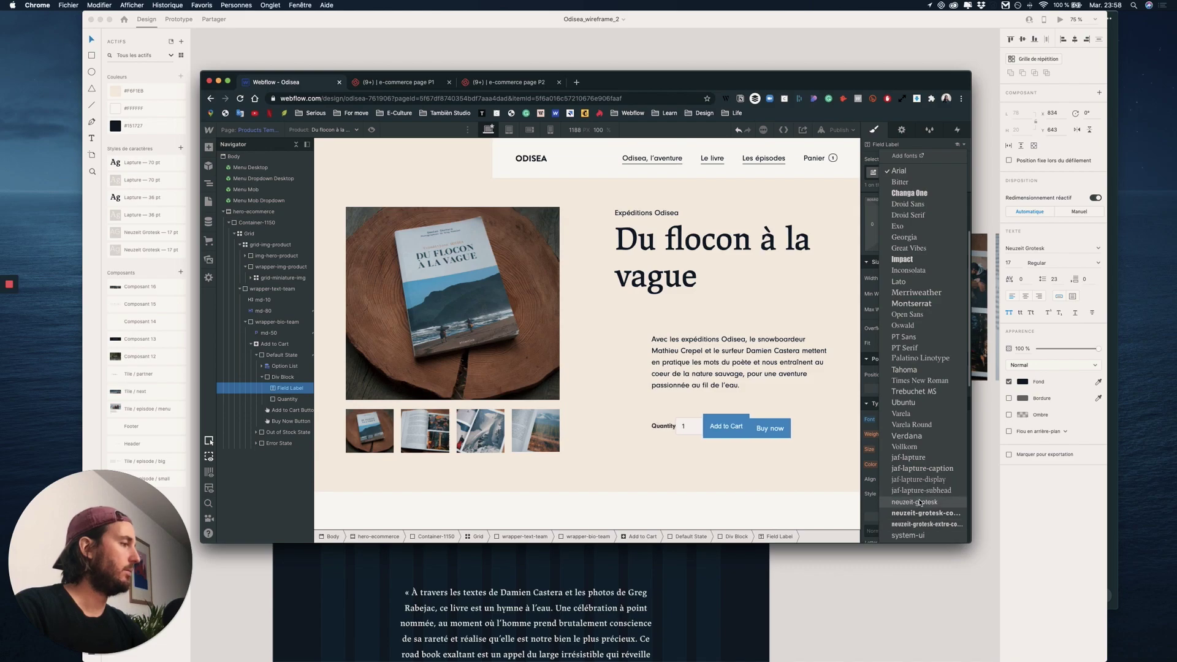
pyautogui.click(914, 501)
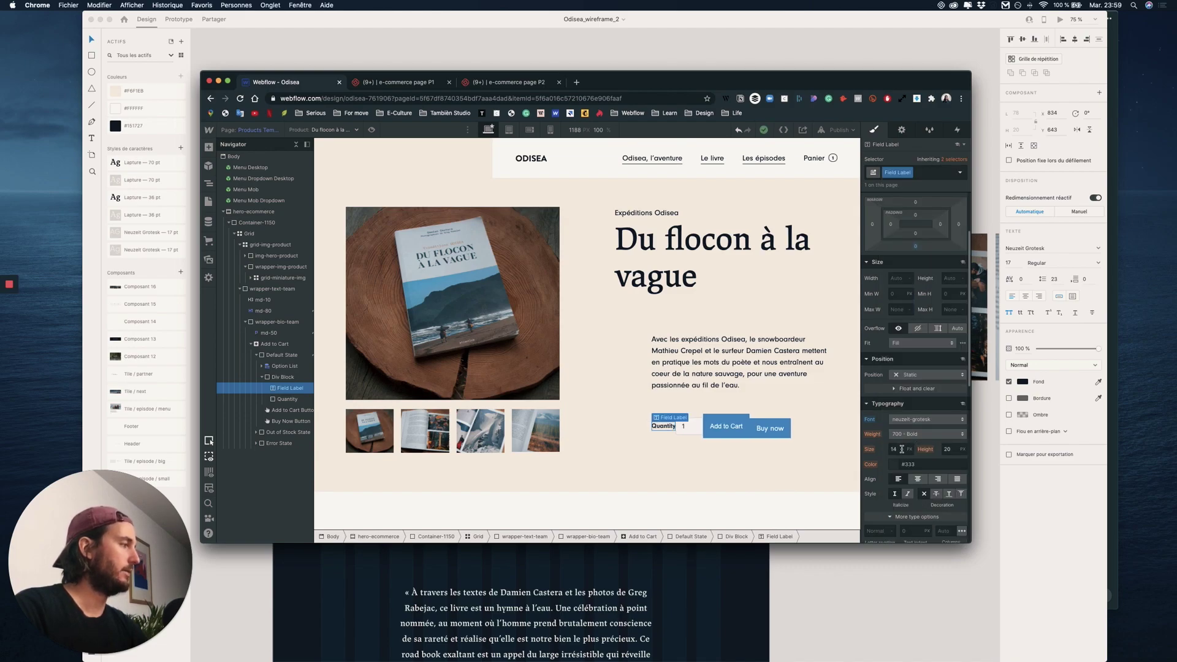
# Set the quantity Field Label to all capitals with a weight of 400 - Normal
pyautogui.scroll(-2, 895, 487)
pyautogui.click(890, 492)
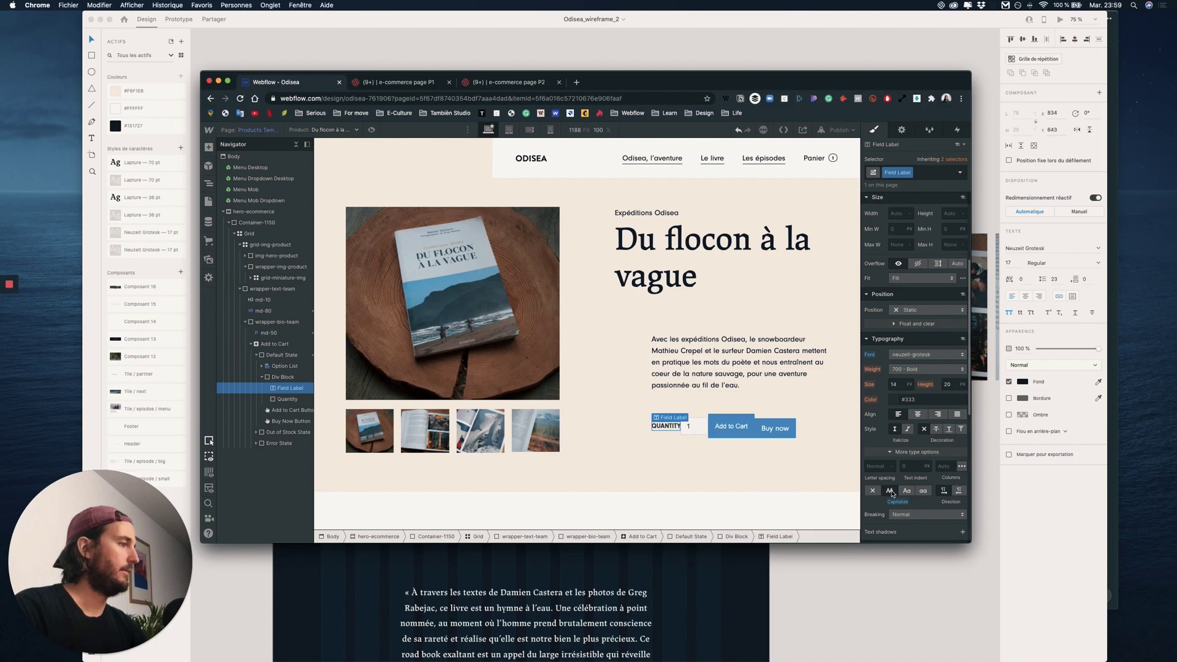
pyautogui.click(926, 369)
pyautogui.click(919, 339)
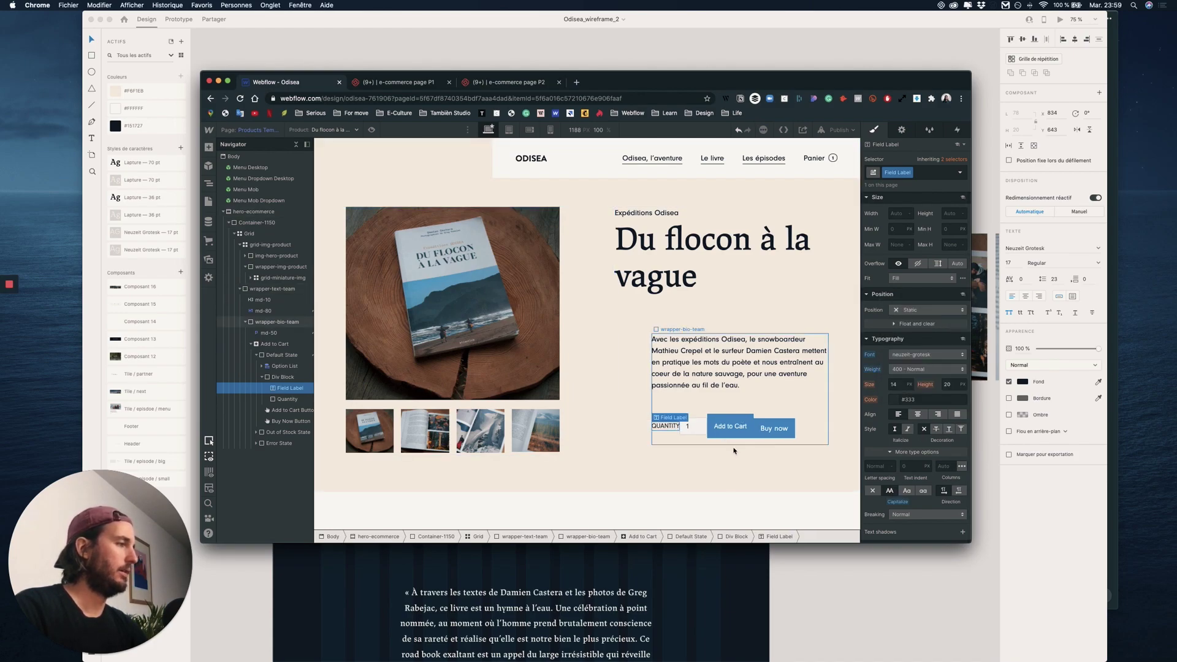
# Check the quantity box in the XD wireframe and give the quantity Field Label a right margin of about 15 px in Webflow
pyautogui.hotkey('ctrl', 'Up')
pyautogui.click(576, 481)
pyautogui.click(601, 459)
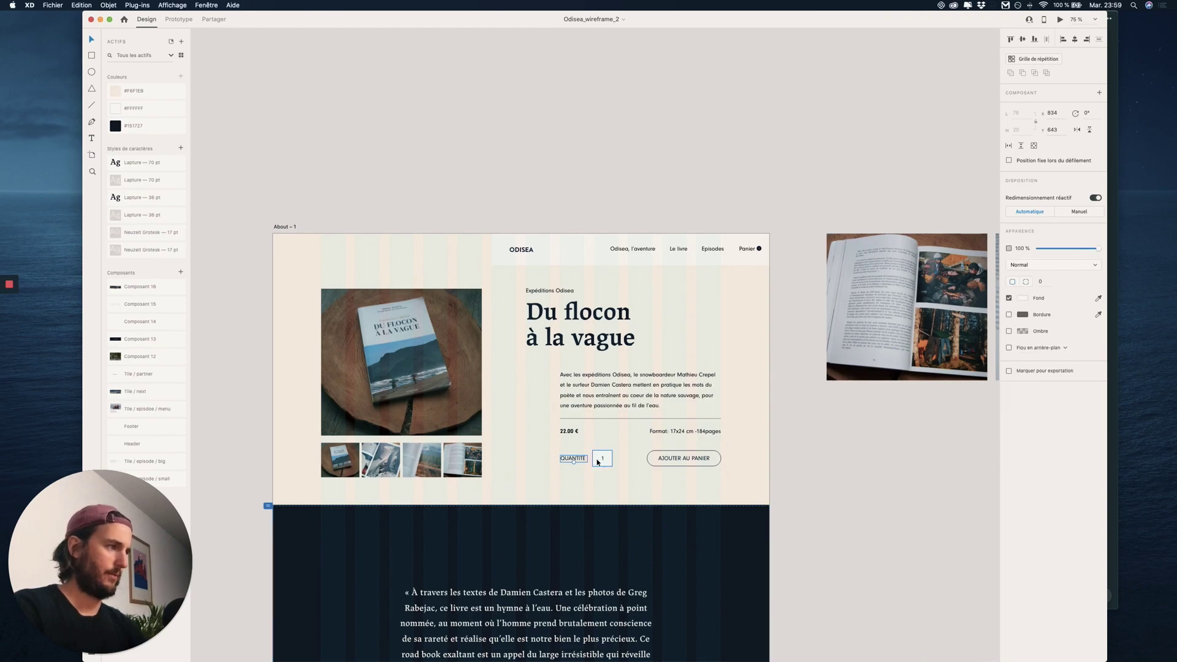
pyautogui.hotkey('ctrl', 'Up')
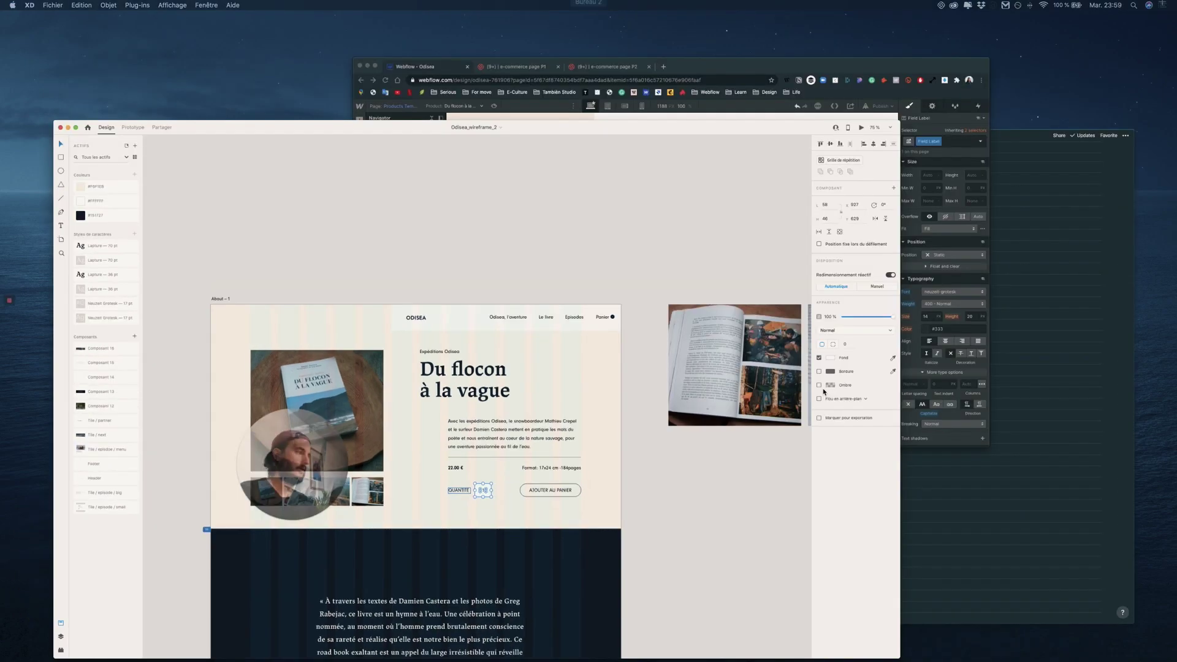
pyautogui.click(802, 177)
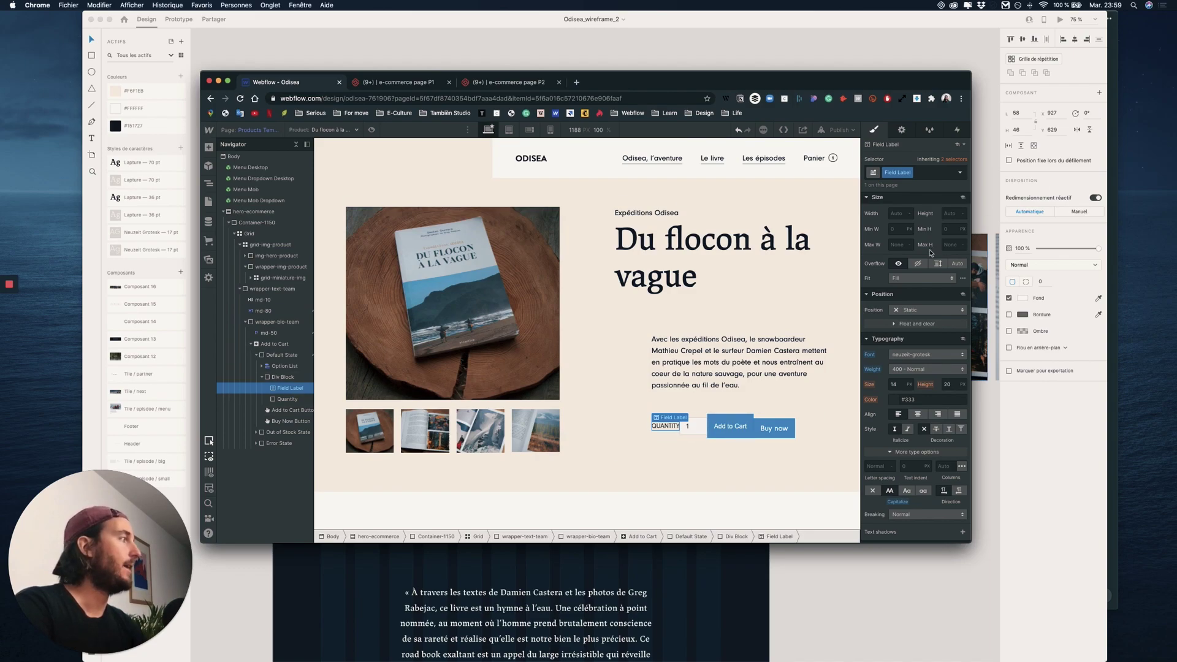
pyautogui.scroll(5, 916, 344)
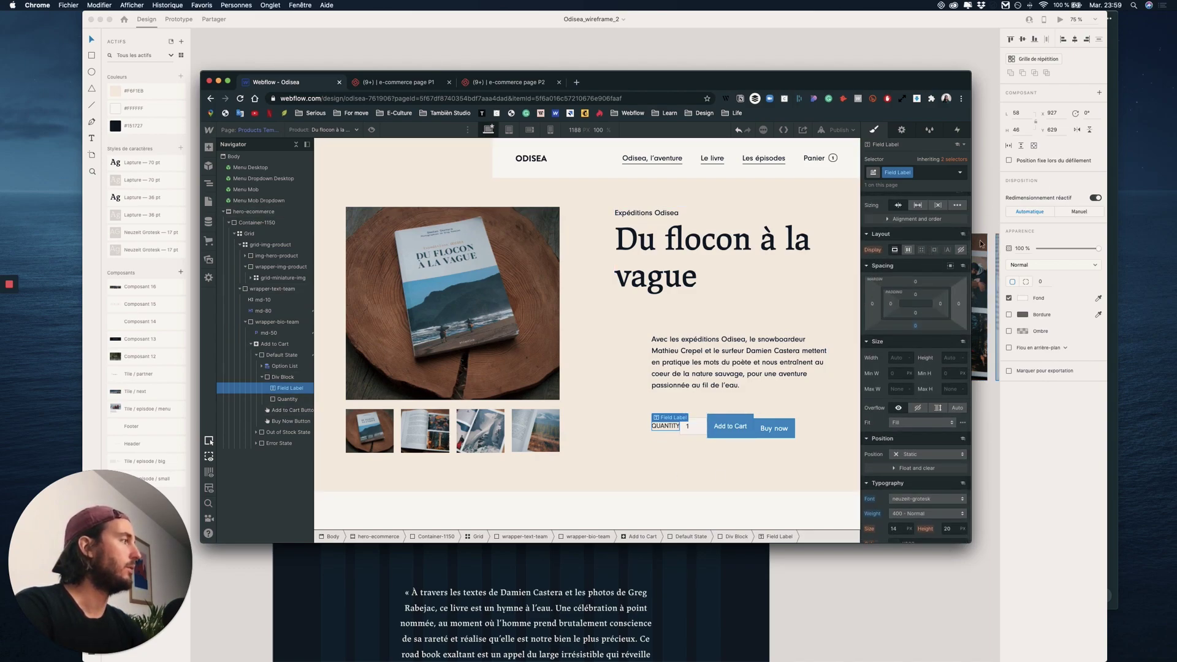
pyautogui.moveTo(960, 307); pyautogui.dragTo(966, 303)
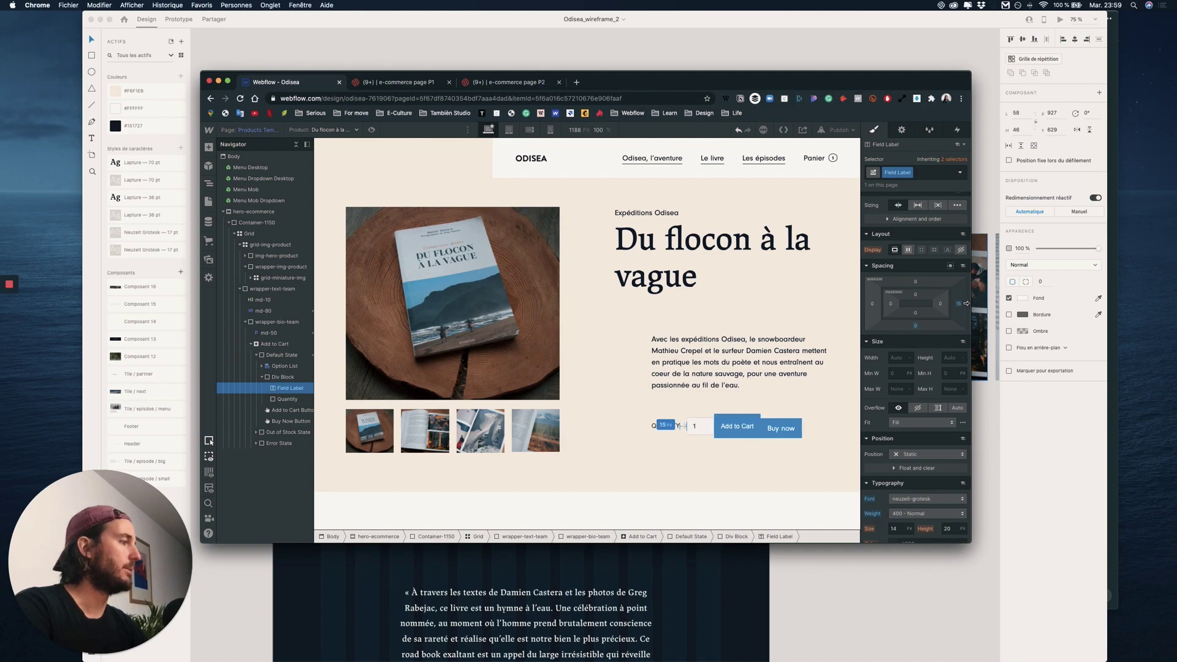
# Set the Quantity input's font to neuzeit-grotesk and its text size to 17 px
pyautogui.click(705, 435)
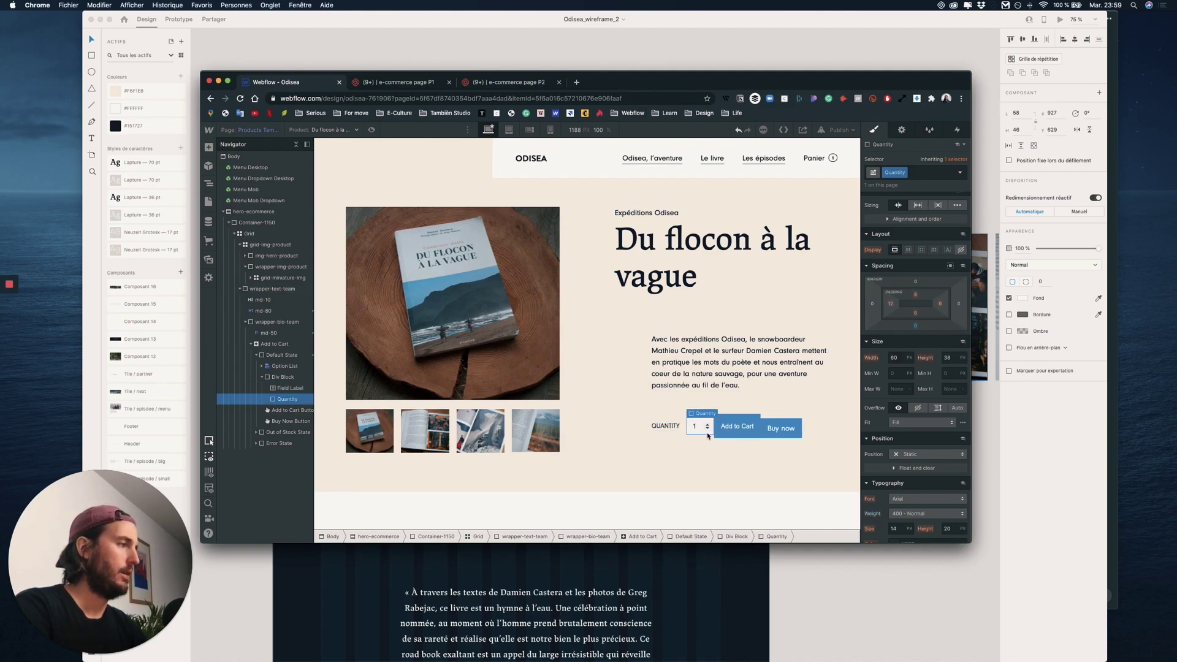
pyautogui.hotkey('ctrl', 'Up')
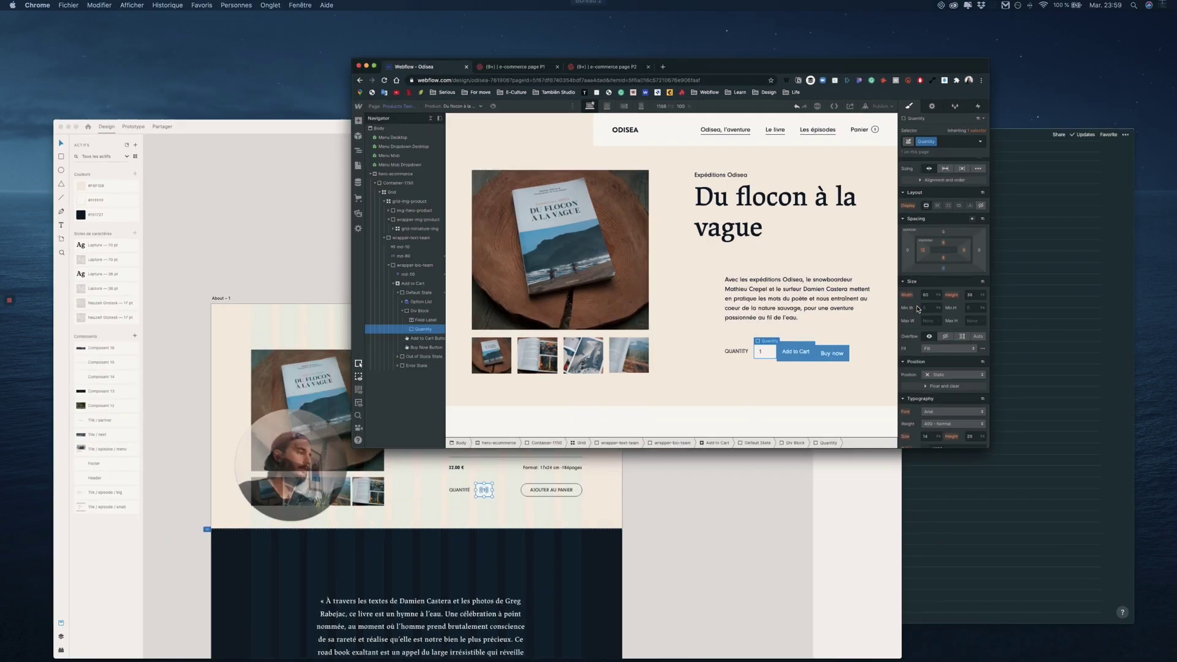
pyautogui.click(803, 184)
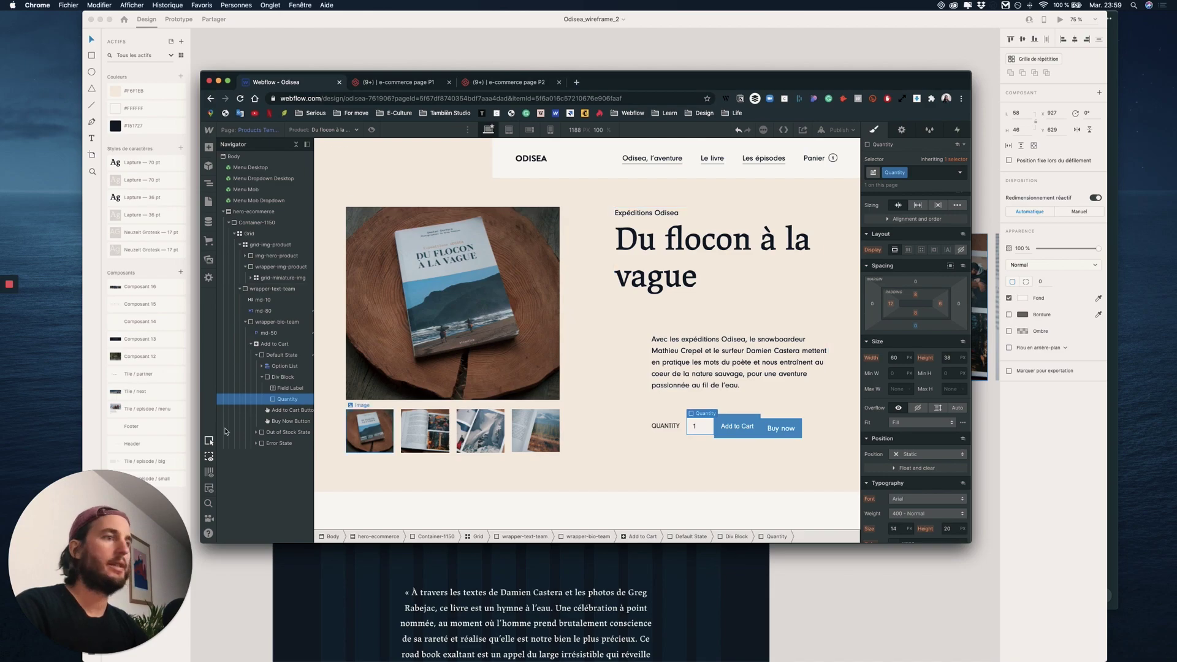
pyautogui.scroll(-2, 947, 451)
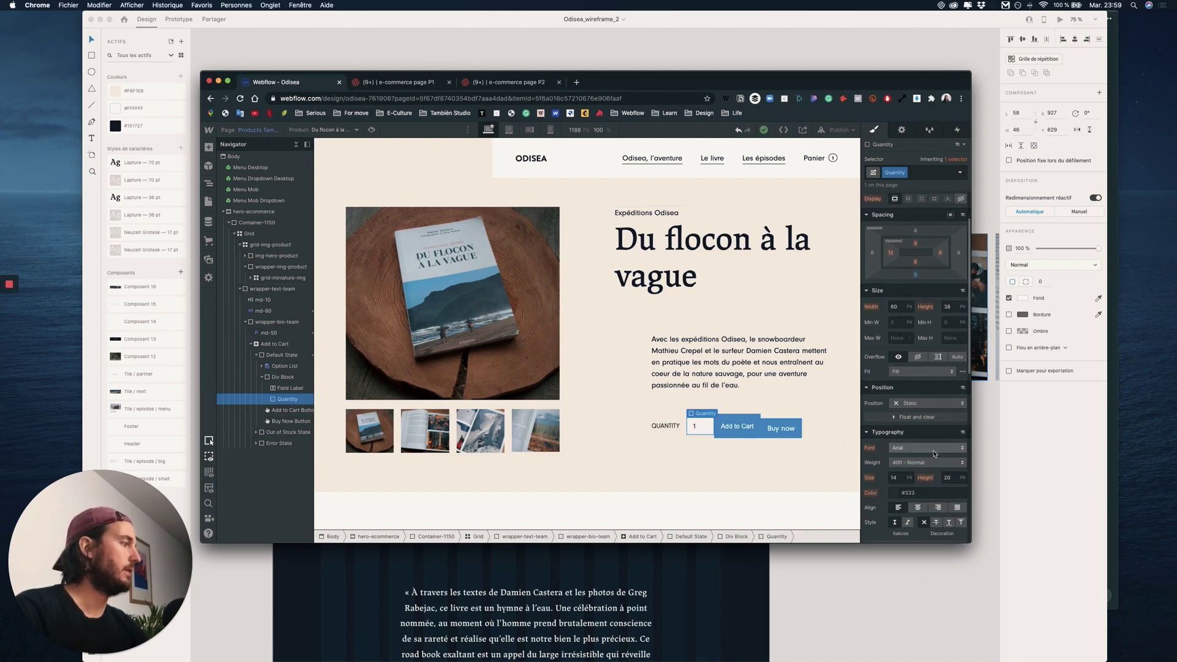
pyautogui.click(947, 450)
pyautogui.click(917, 502)
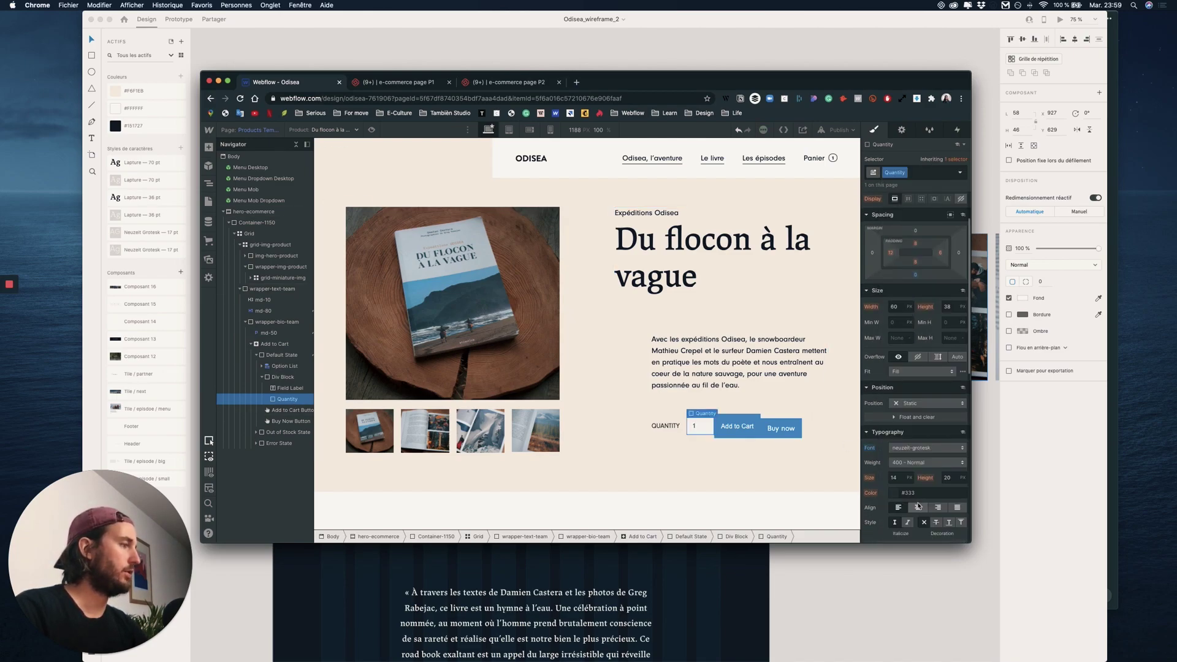
pyautogui.click(900, 477)
pyautogui.press('BackSpace')
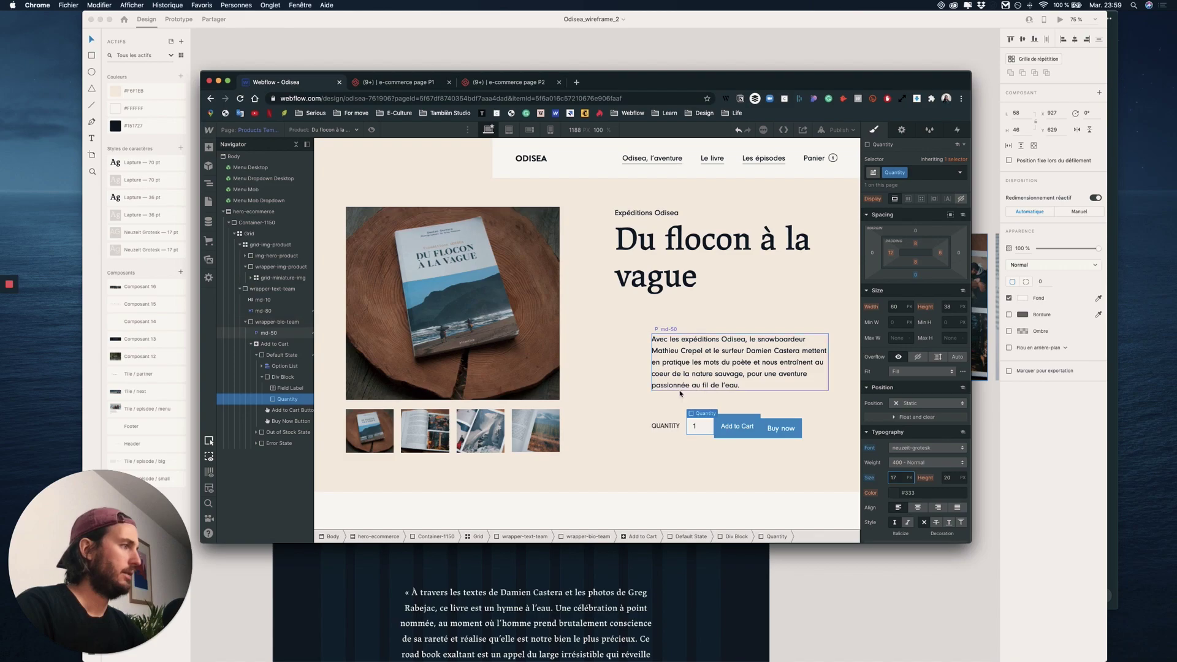
# Preview the product page, try different values in the quantity field and return to the Designer
pyautogui.click(372, 130)
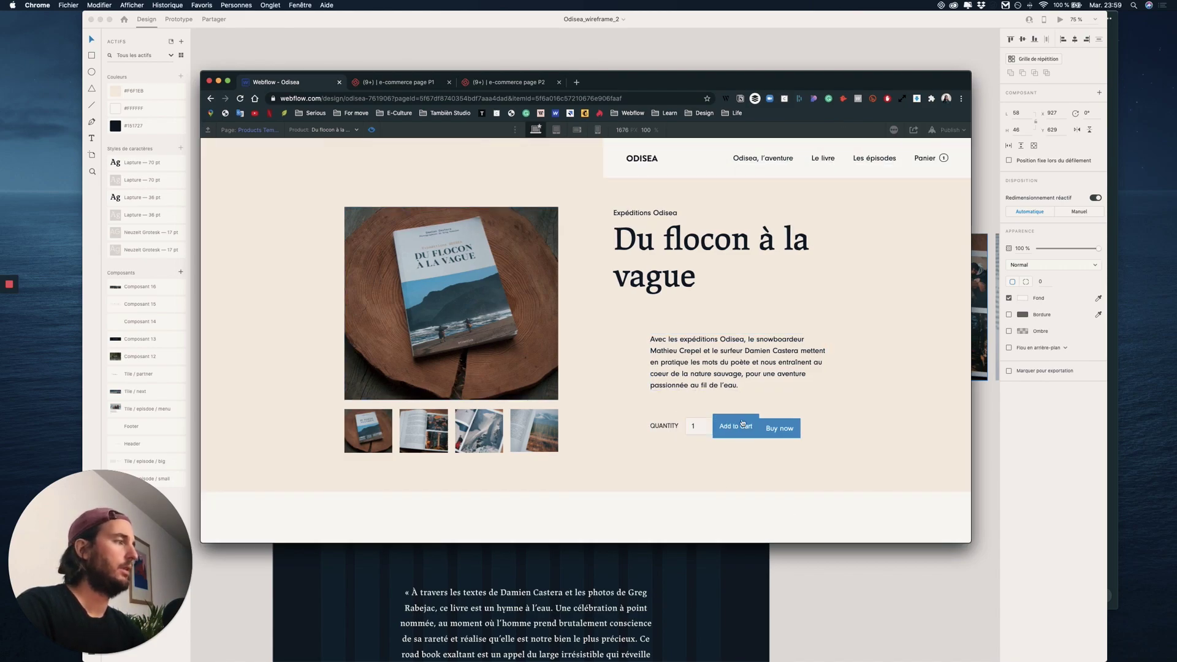
pyautogui.doubleClick(705, 424)
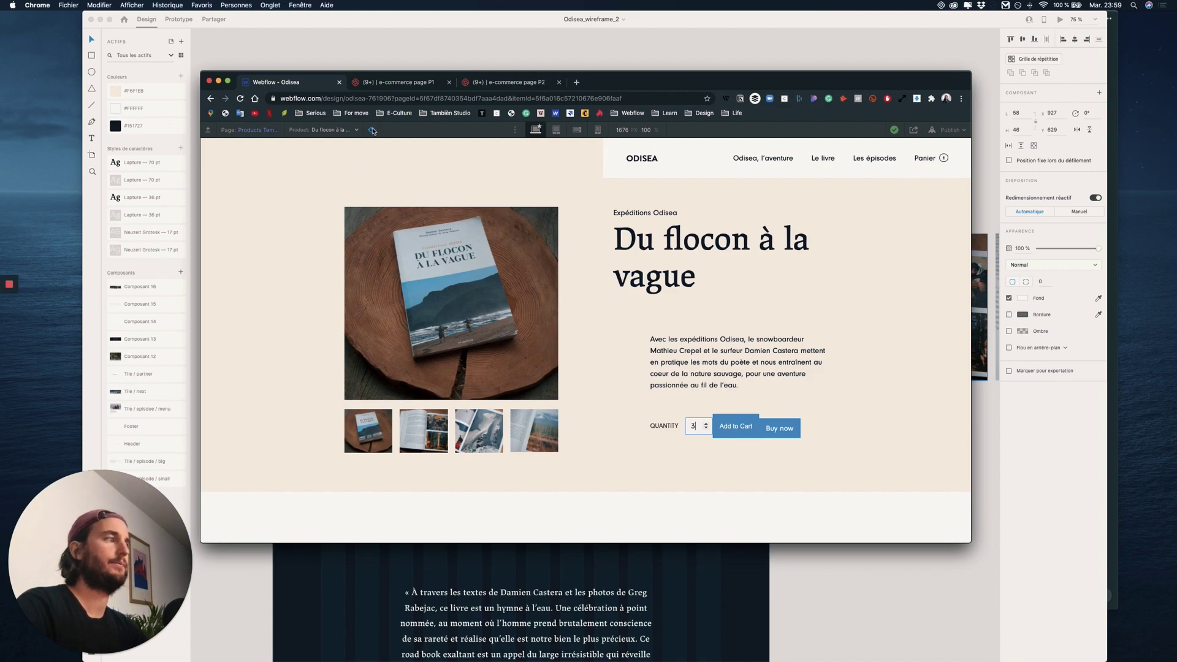
pyautogui.click(755, 424)
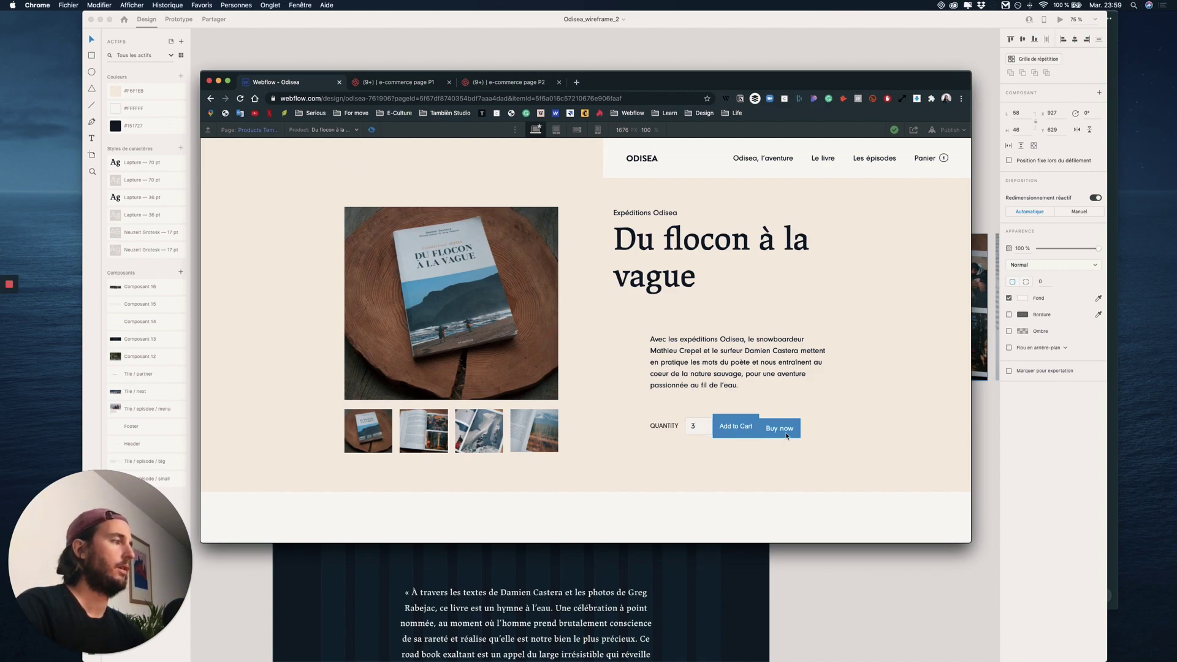
pyautogui.press('super+shift+p')
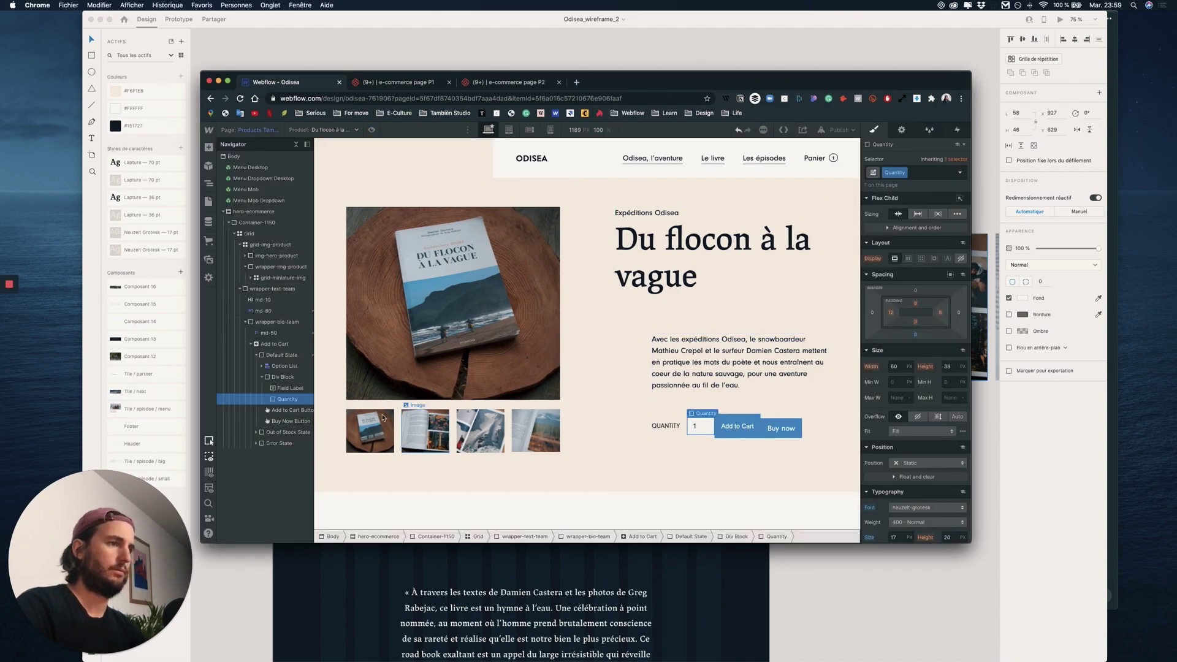
# Name the class of the Div Block around the quantity label and input wrapper-qunatity
pyautogui.click(282, 377)
pyautogui.doubleClick(895, 173)
pyautogui.write('wrapper-qunatit')
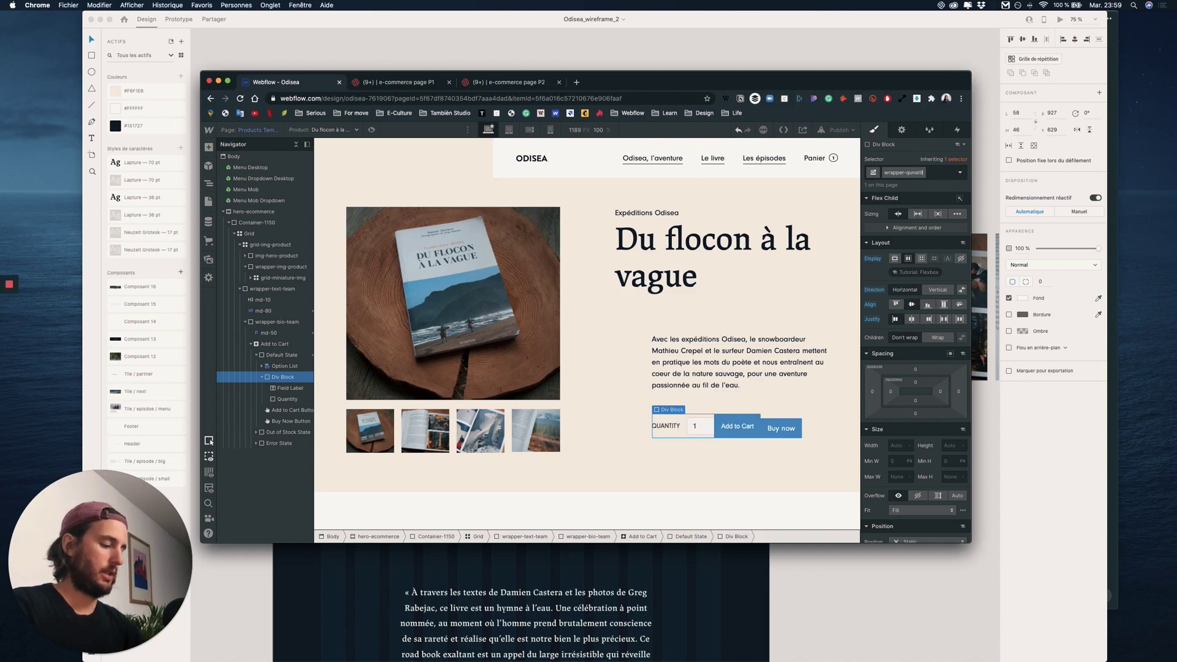
# Add a Div Block to the Default State between the quantity wrapper and the Add to Cart Button
pyautogui.click(285, 410)
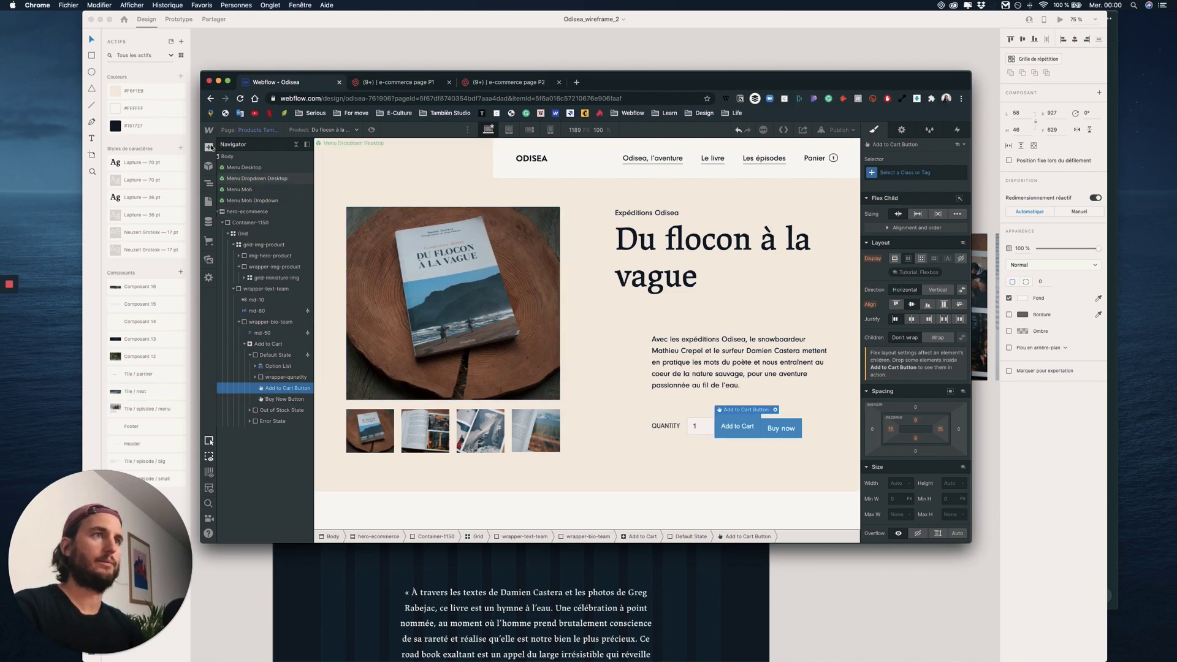
pyautogui.click(209, 147)
pyautogui.moveTo(237, 339); pyautogui.dragTo(289, 395)
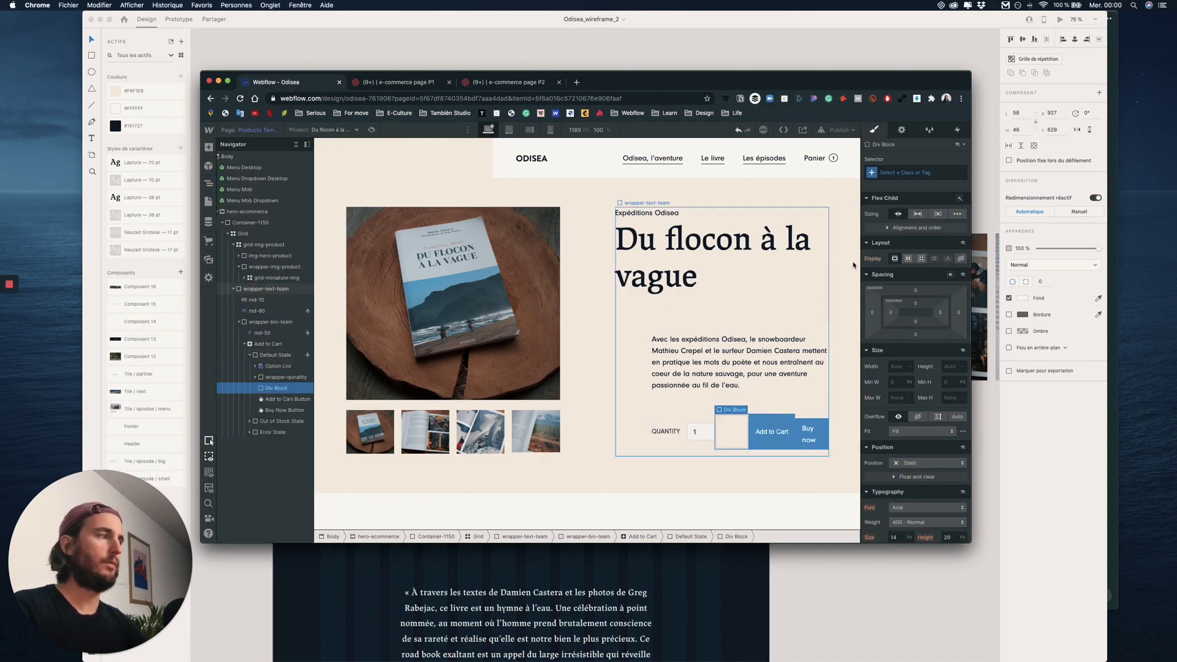
# Give the new Div Block the class wrapper-cta
pyautogui.click(904, 173)
pyautogui.write('wrapper-')
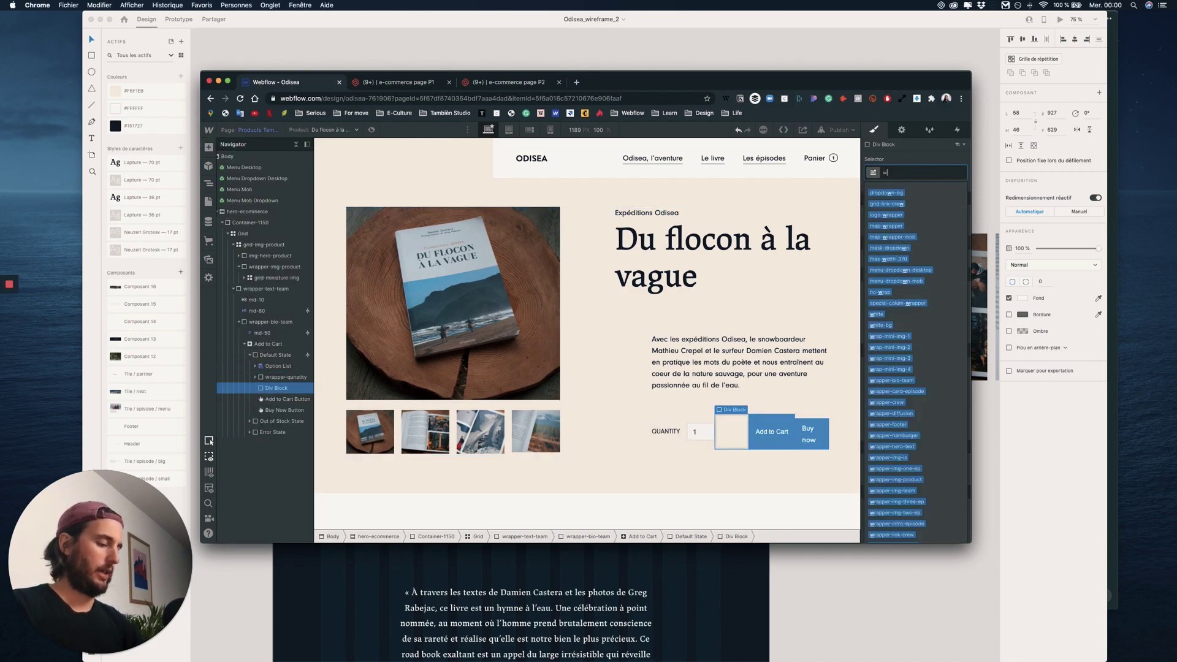
pyautogui.press('BackSpace')
pyautogui.press('BackSpace')
pyautogui.press('BackSpace')
pyautogui.press('BackSpace')
pyautogui.press('BackSpace')
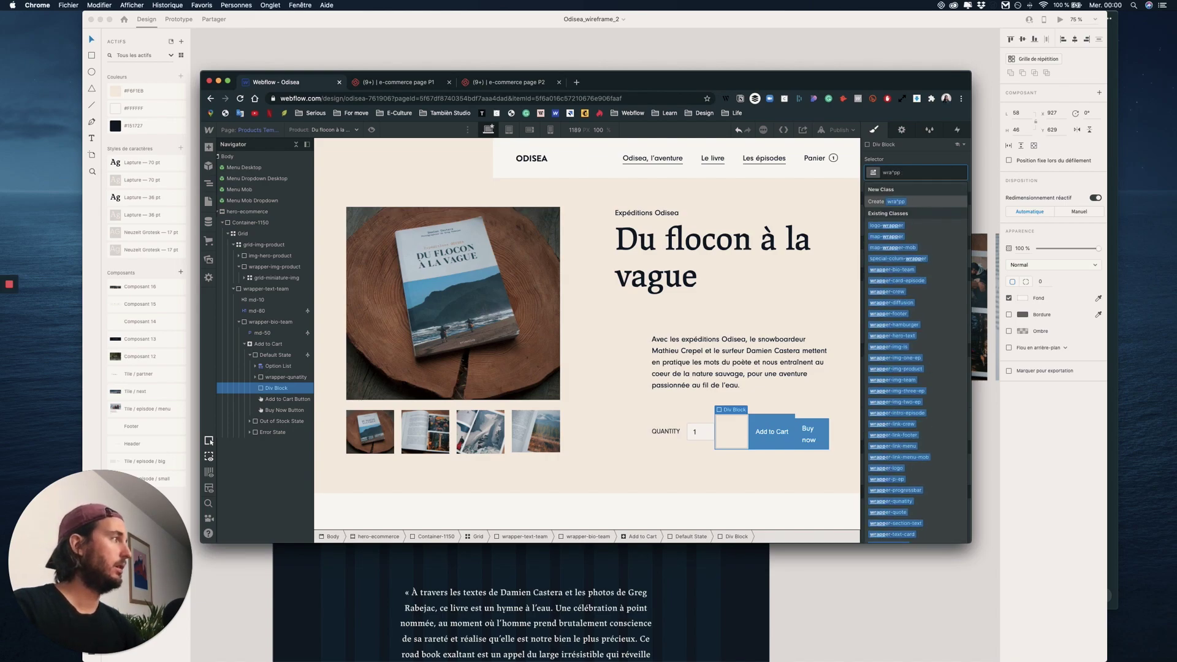
pyautogui.write('pper-cta')
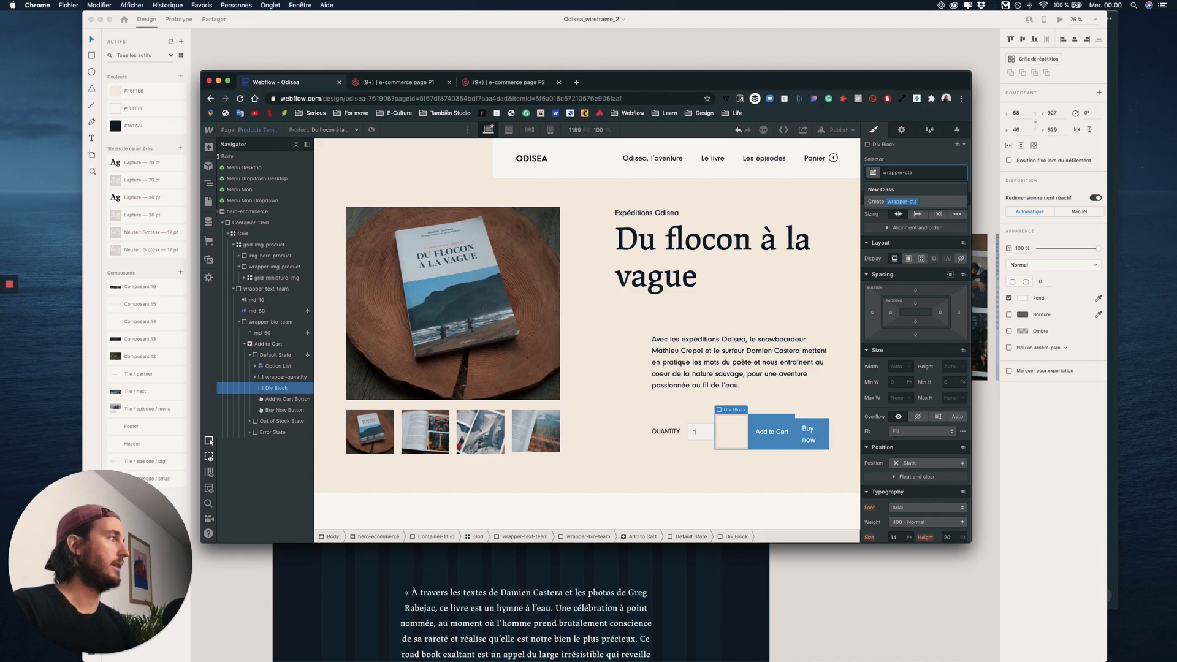
pyautogui.press('Return')
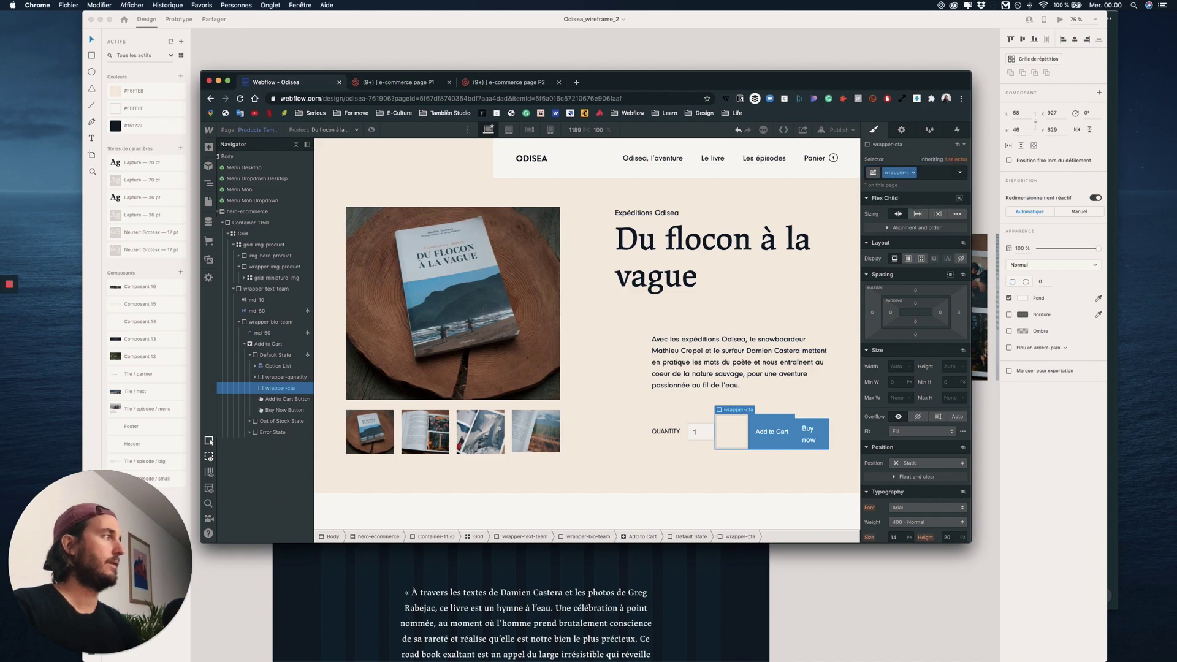
# Nest the Add to Cart and Buy Now buttons in wrapper-cta and lay it out as horizontal Flex, justified to the start and vertically centred
pyautogui.moveTo(286, 397); pyautogui.dragTo(280, 410)
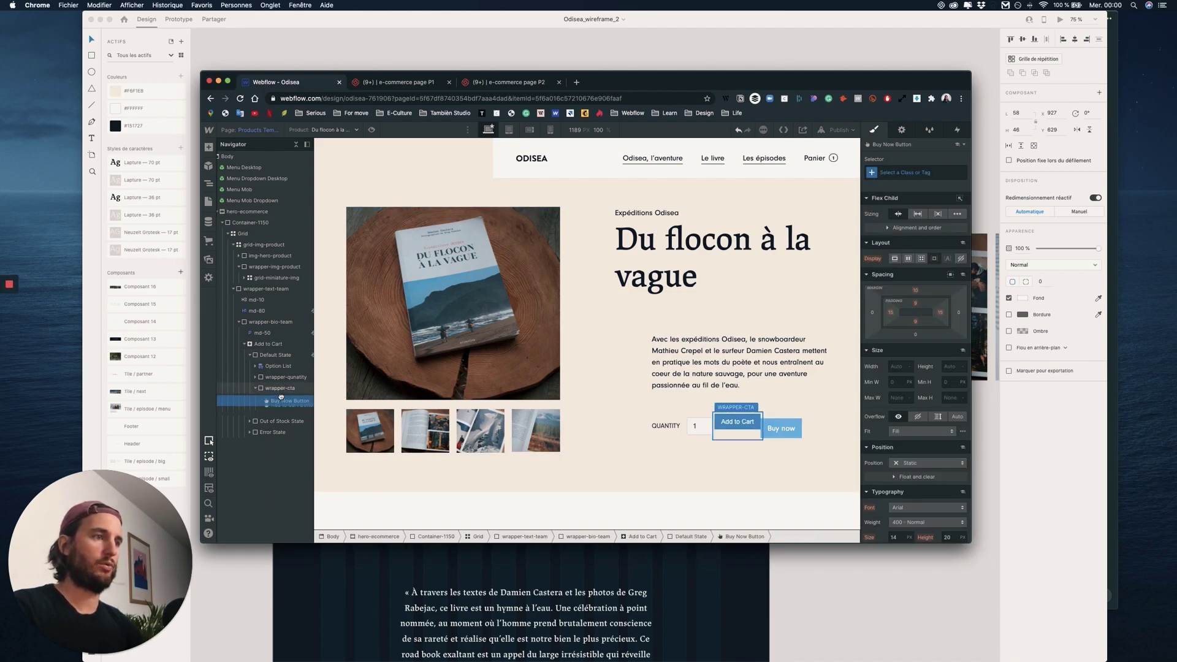
pyautogui.click(282, 399)
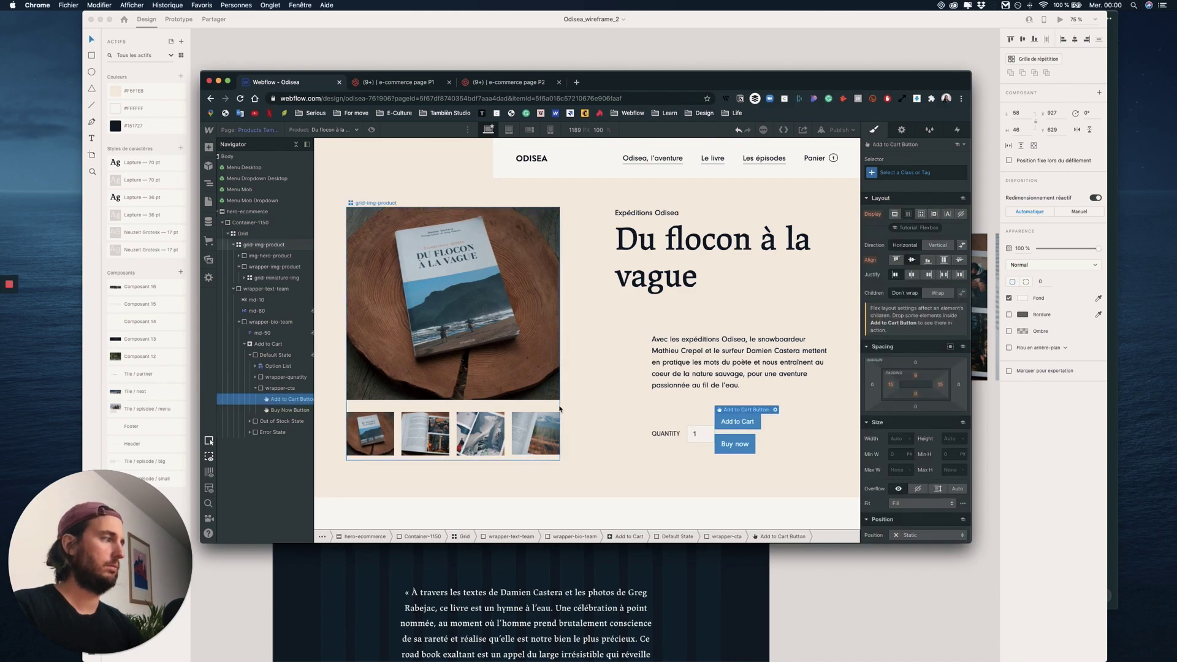
pyautogui.click(280, 388)
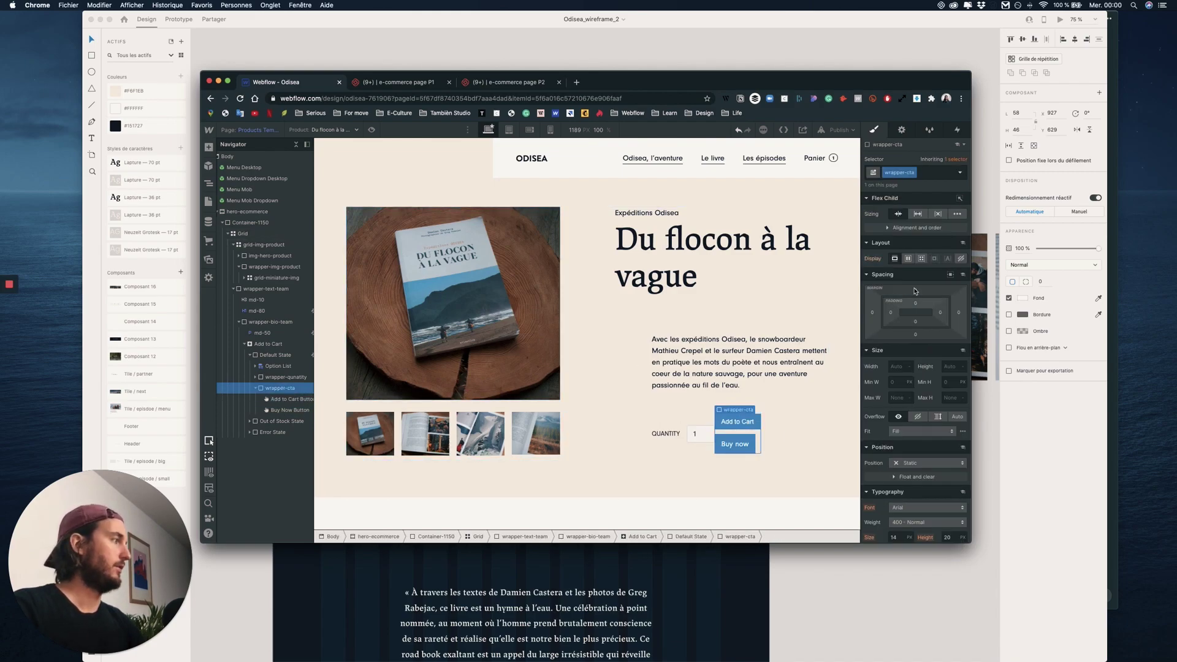
pyautogui.click(907, 258)
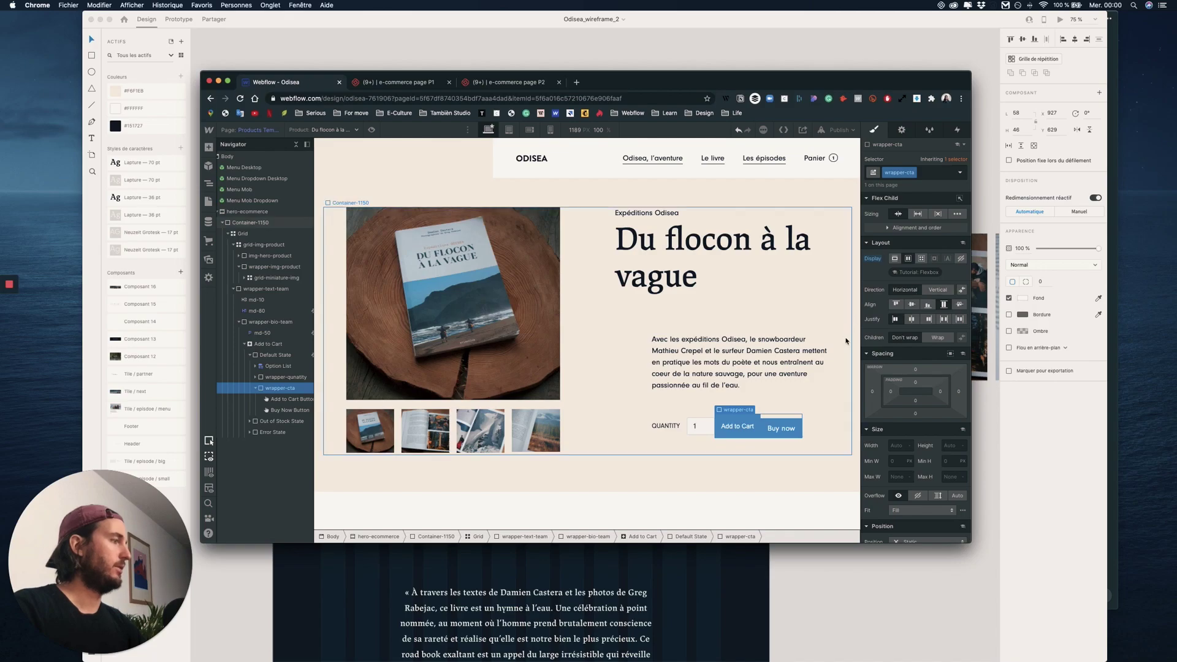
pyautogui.click(895, 319)
pyautogui.click(911, 304)
# Remove the space above the Buy Now button by setting its top margin to 0
pyautogui.click(288, 399)
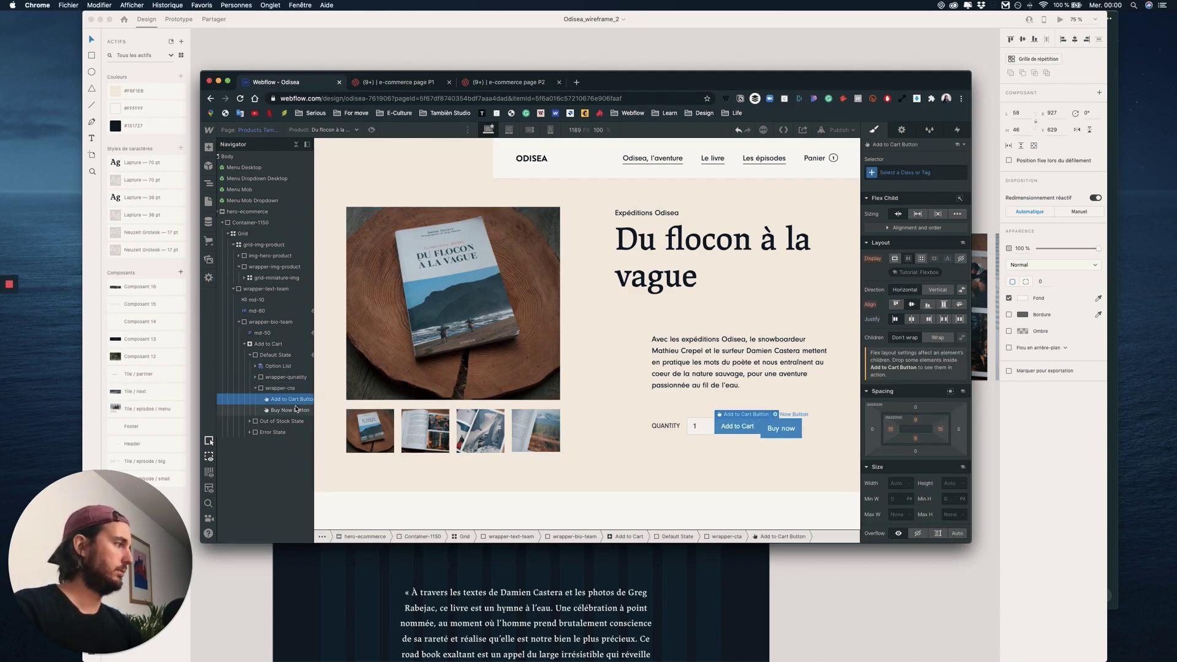
pyautogui.click(295, 410)
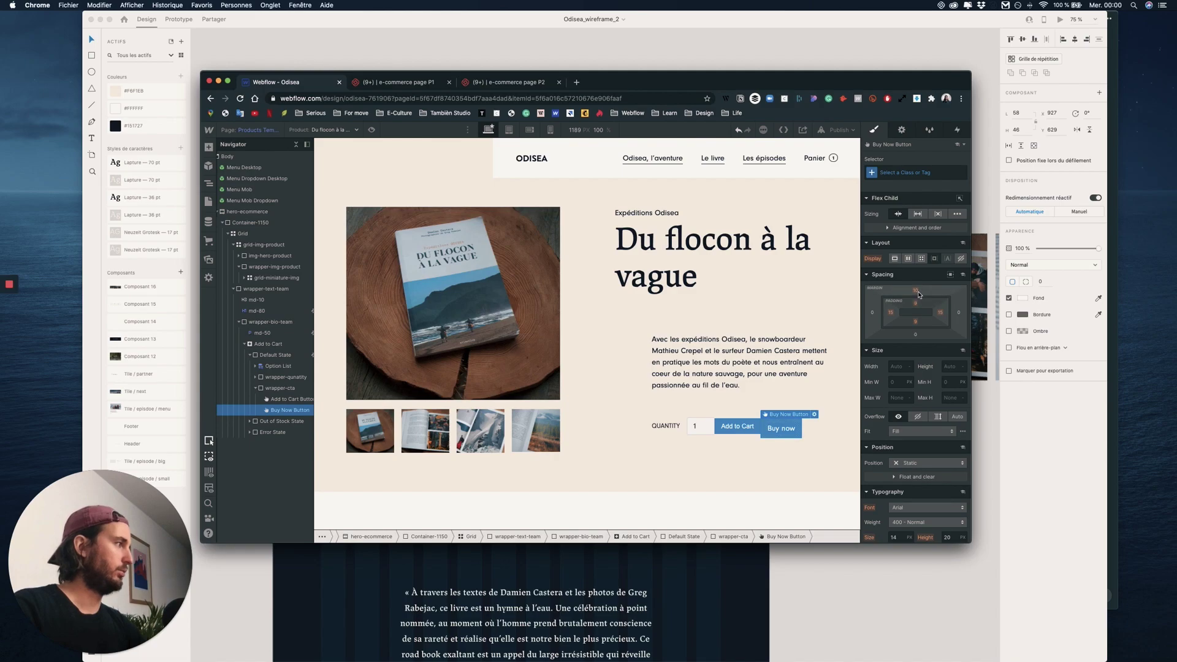
pyautogui.click(916, 290)
pyautogui.write('0')
pyautogui.press('Return')
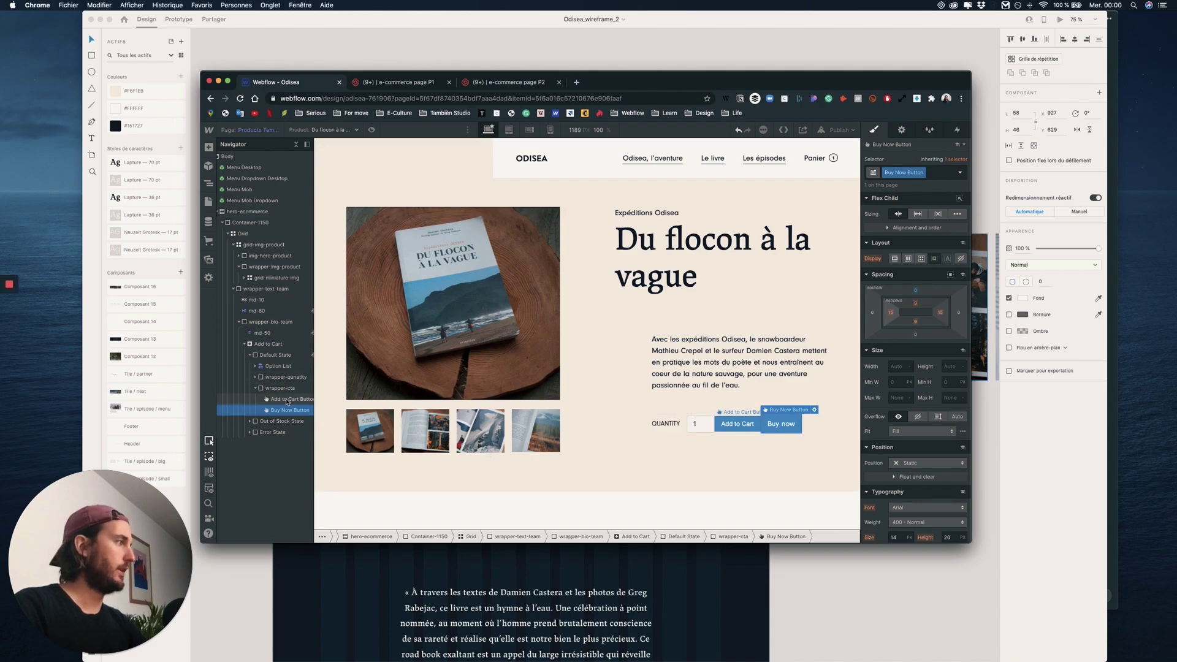
# Set the alignment of the wrapper-cta block to stretch so both cart buttons share the same height
pyautogui.click(287, 400)
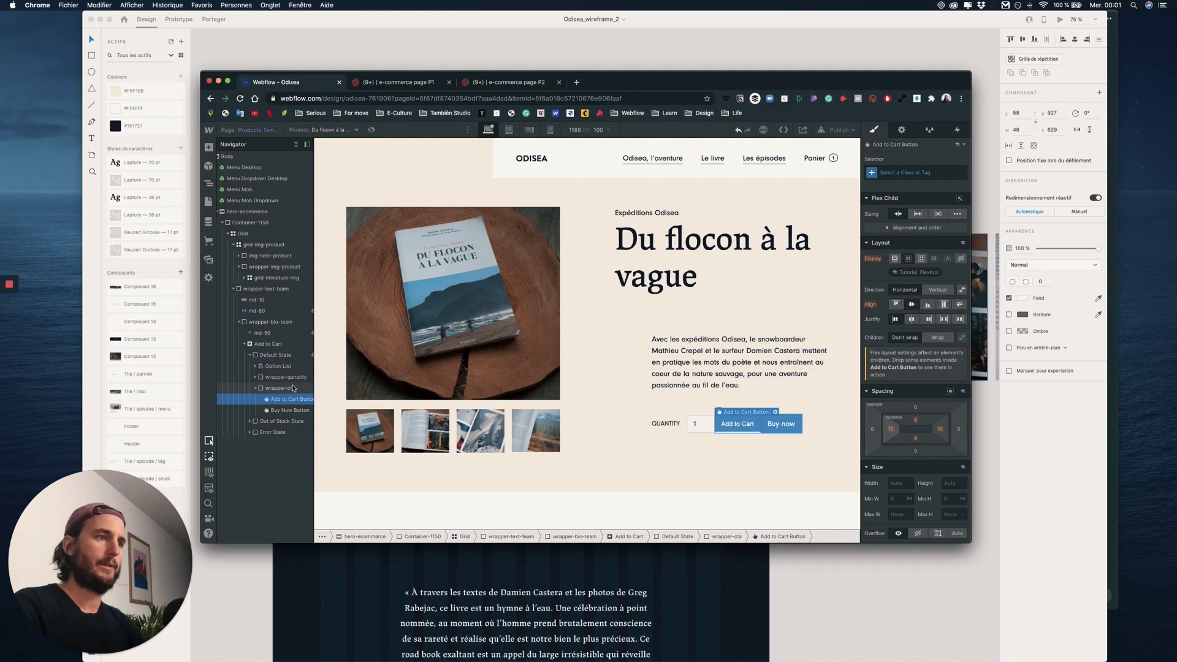
pyautogui.click(288, 387)
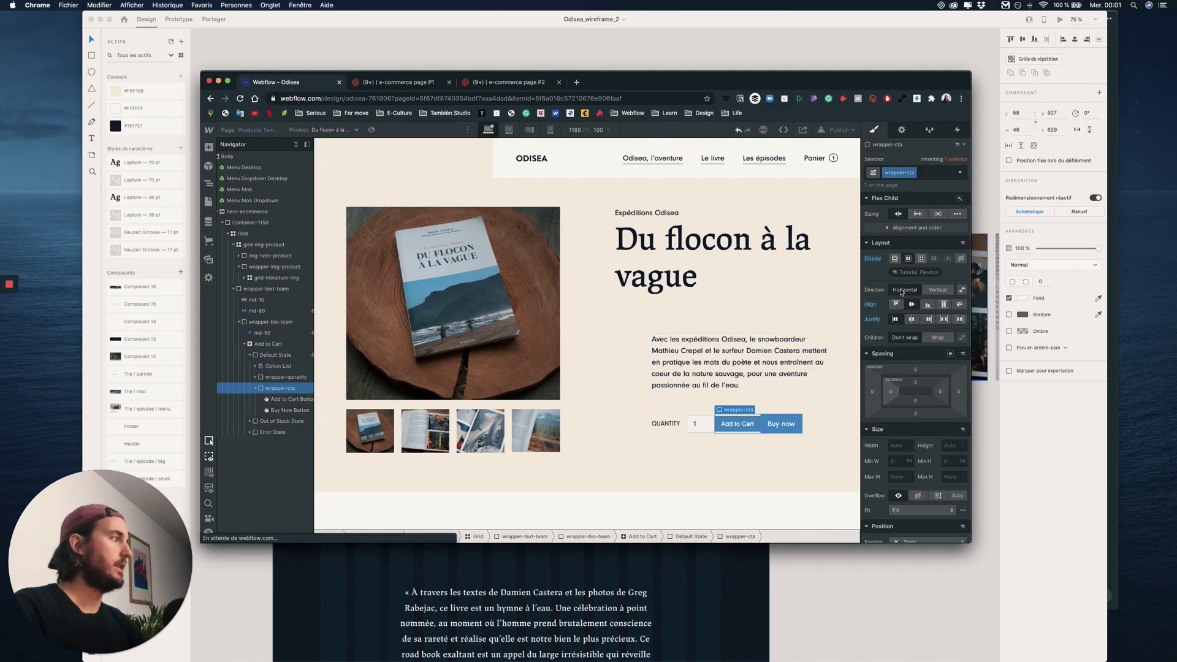
pyautogui.click(944, 305)
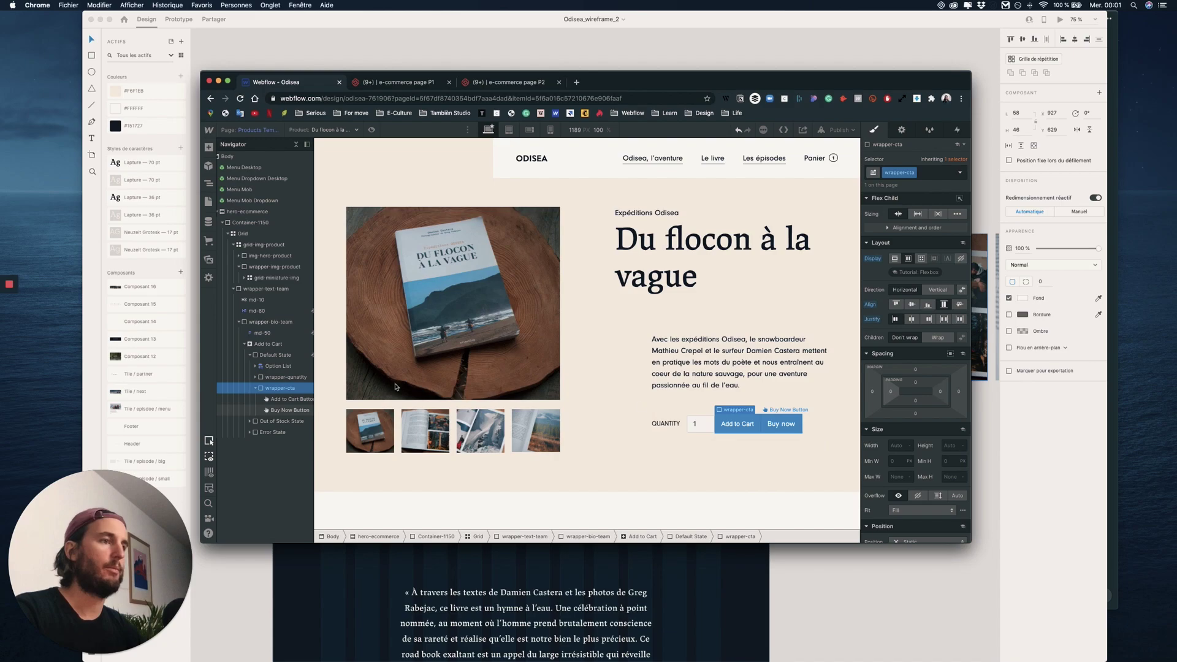
# Justify the Default State's contents with space between, separating the quantity field from the cart buttons, and preview the page
pyautogui.click(285, 399)
pyautogui.click(277, 388)
pyautogui.click(270, 358)
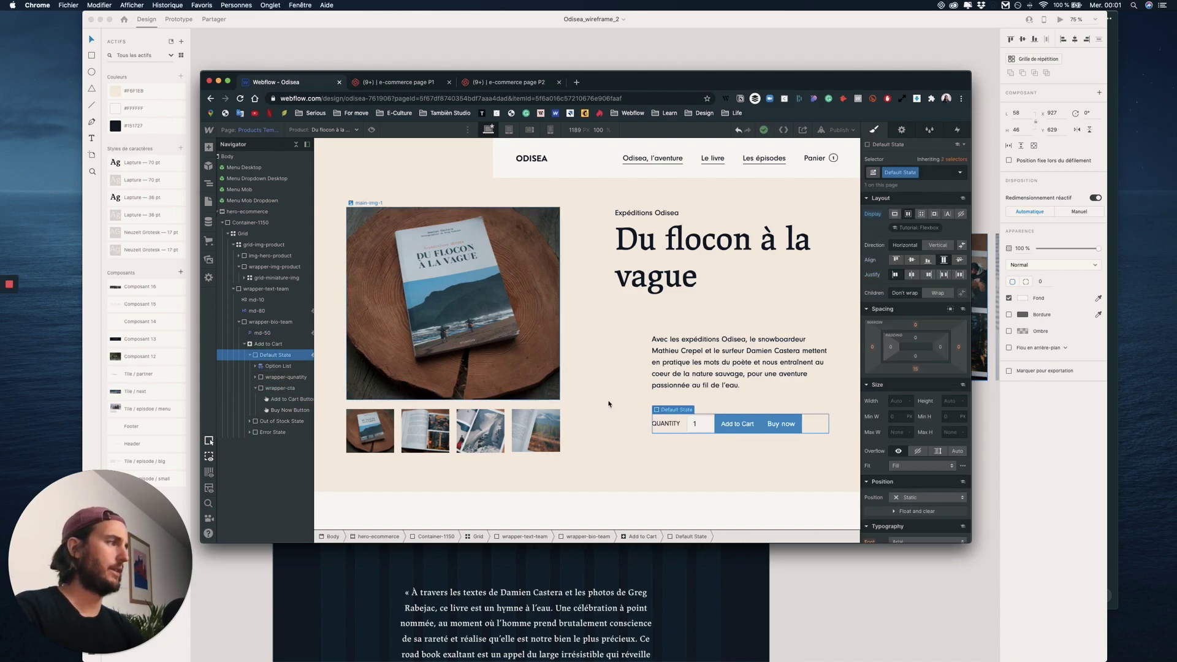
pyautogui.click(944, 275)
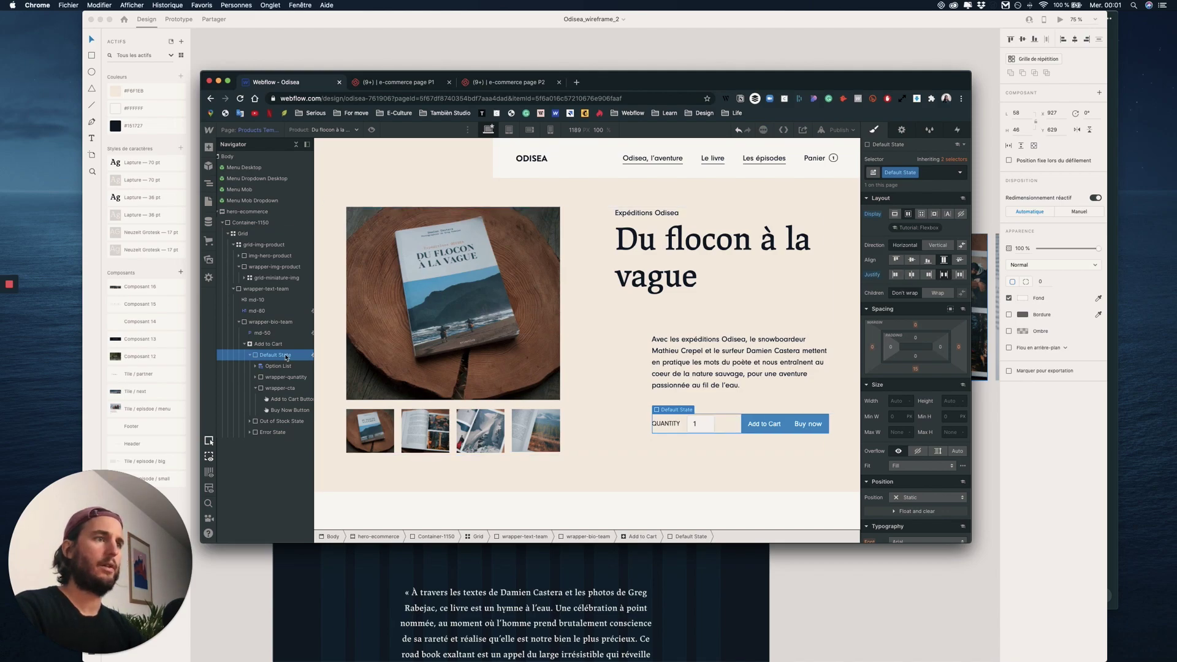
pyautogui.press('super+z')
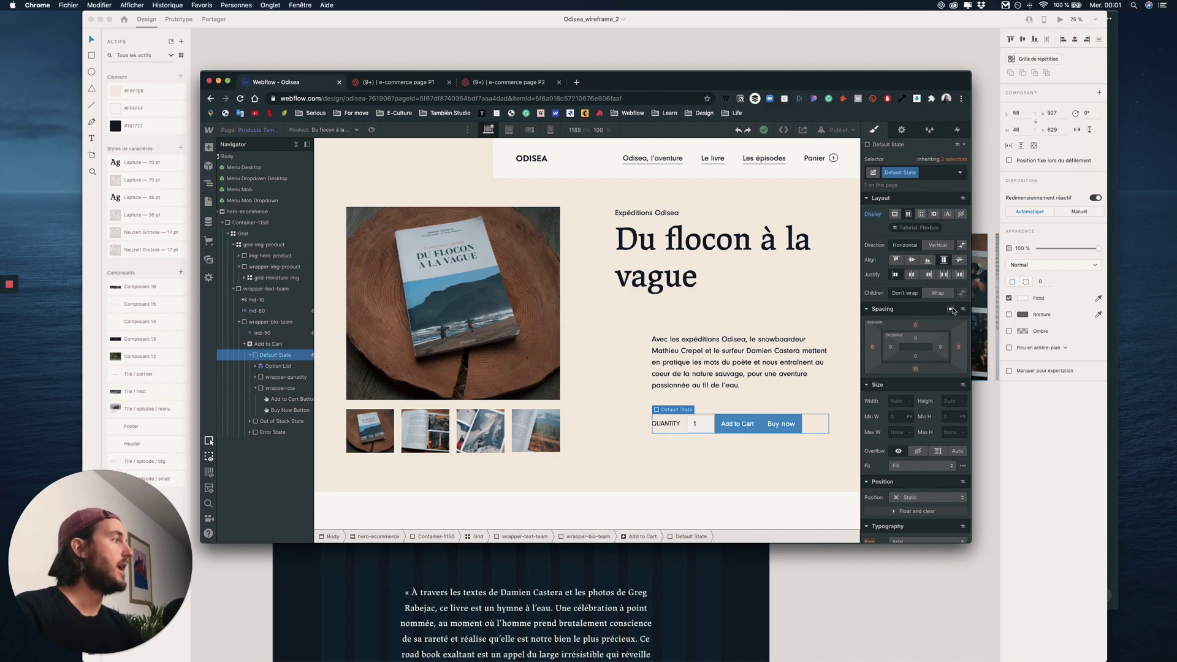
pyautogui.click(944, 274)
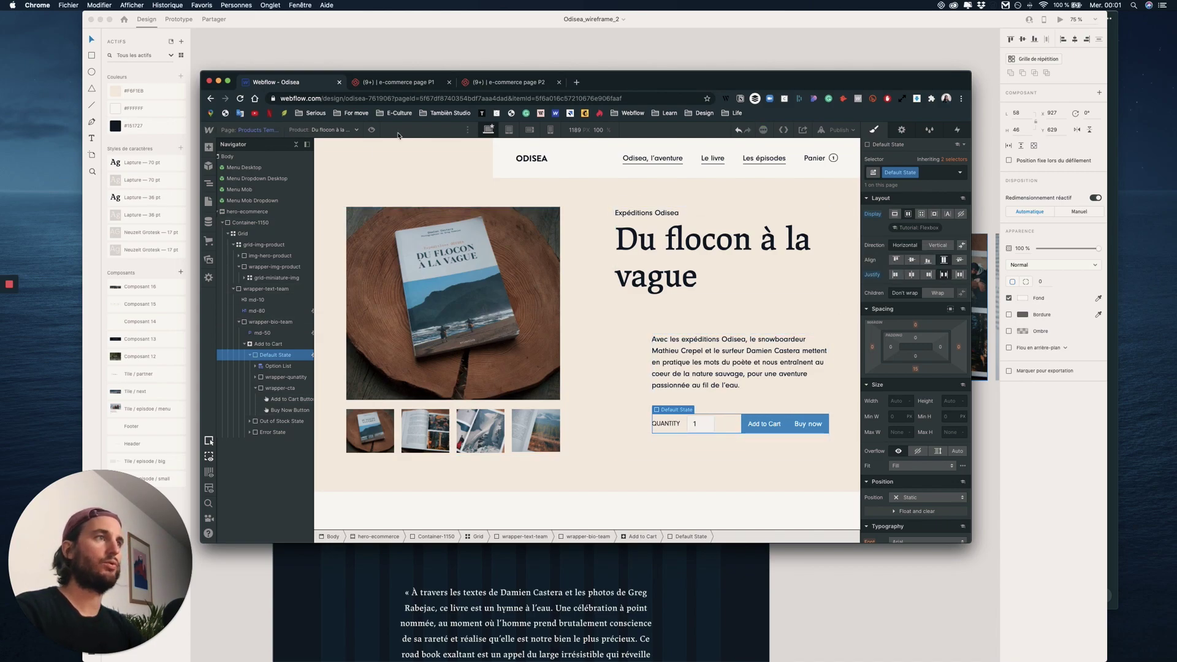
pyautogui.press('super+shift+p')
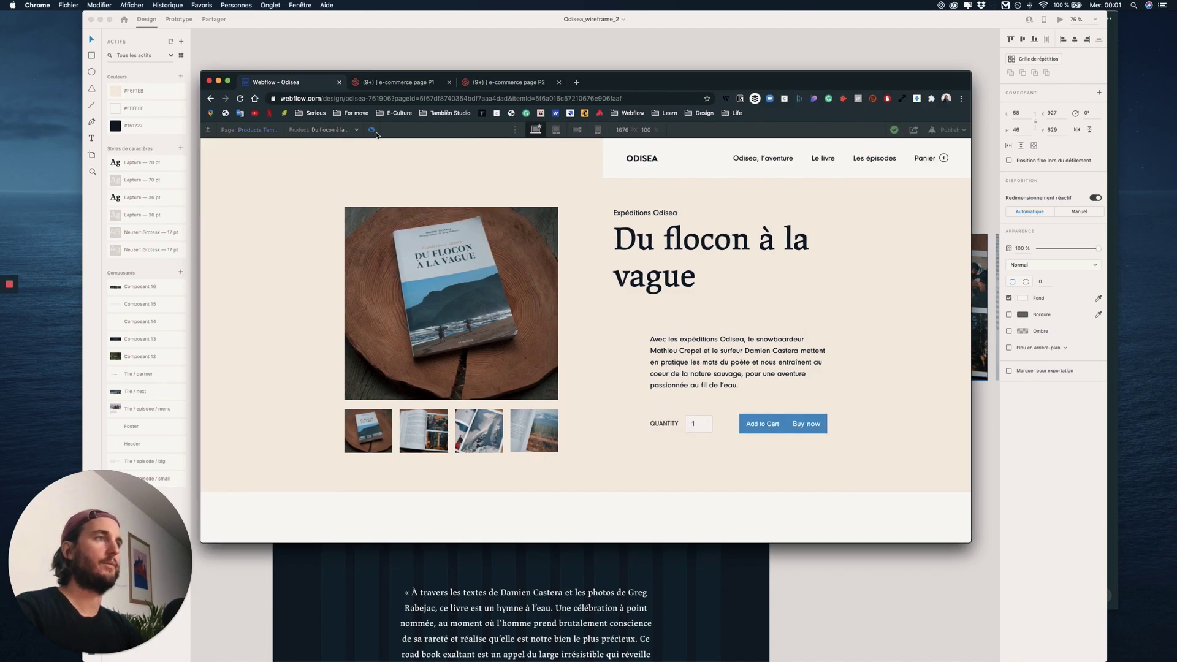
pyautogui.press('super+shift+p')
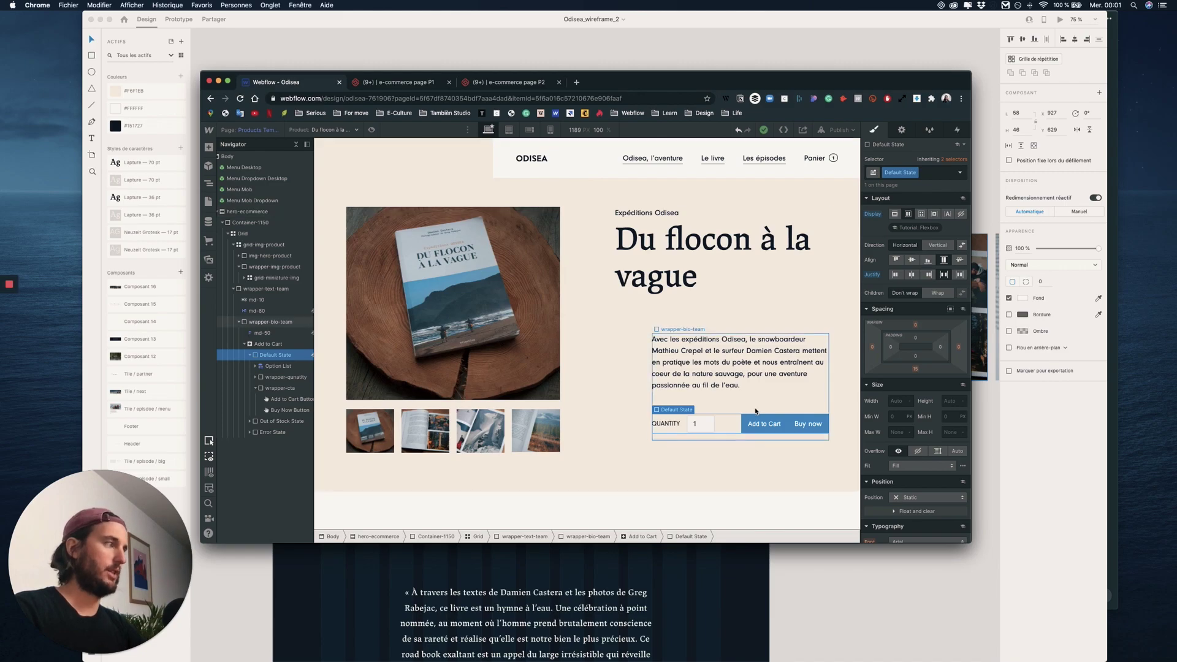
# Give the Add to Cart button a right margin of 10 px to separate it from Buy Now
pyautogui.hotkey('ctrl', 'Up')
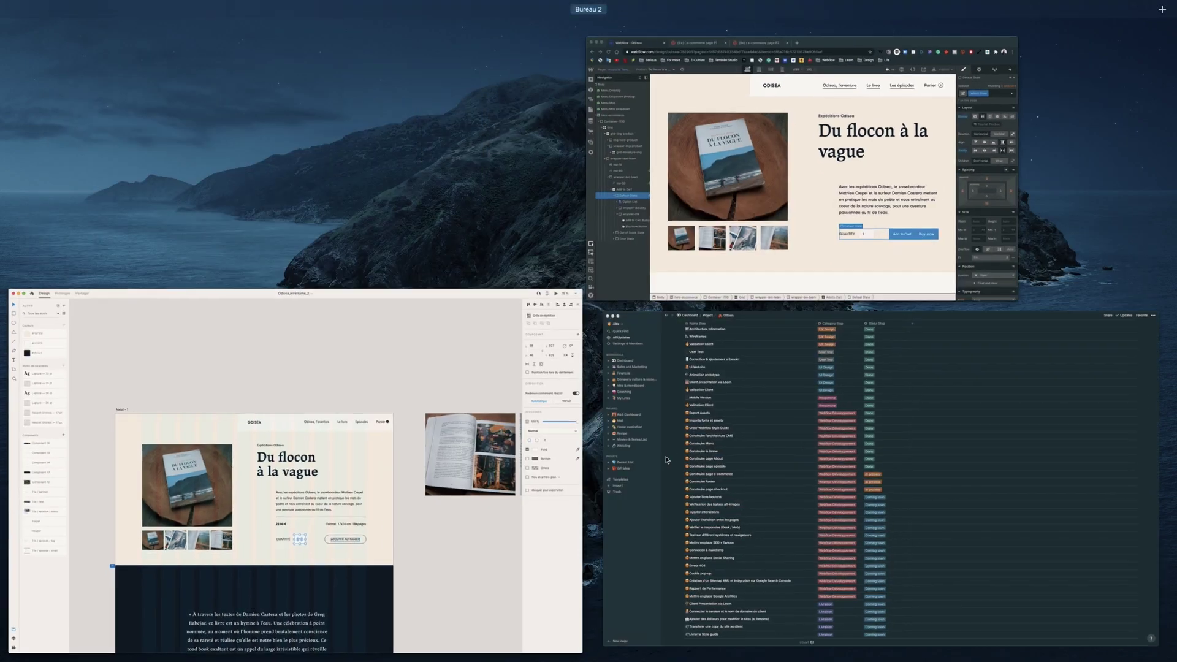
pyautogui.click(902, 248)
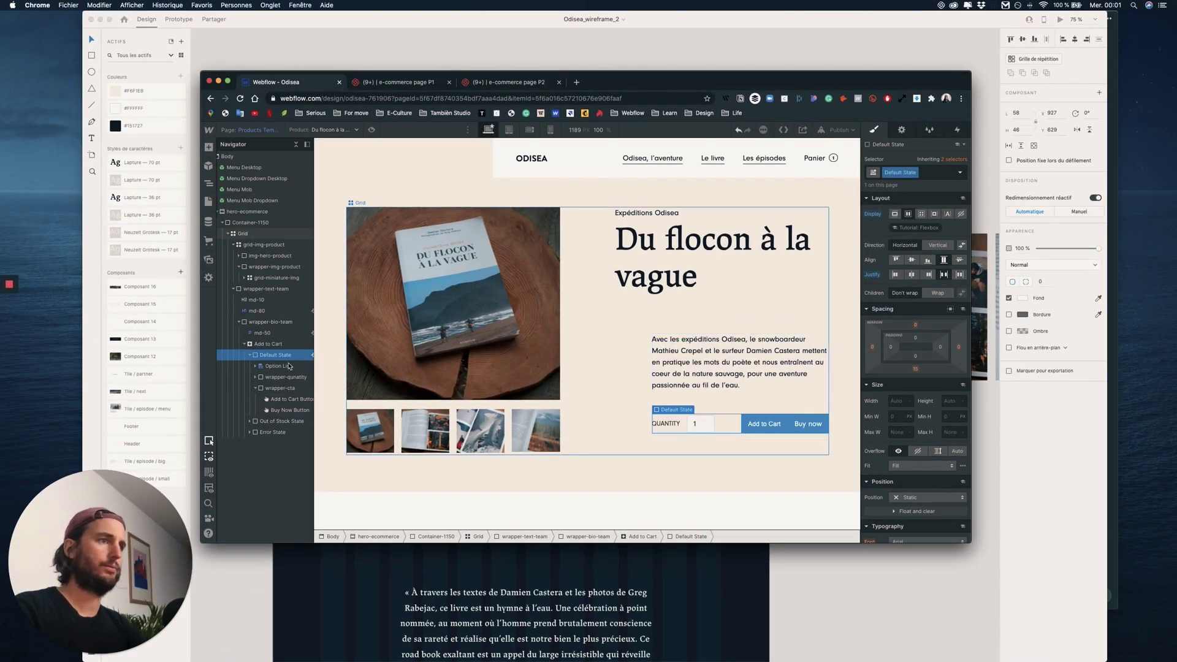
pyautogui.click(283, 399)
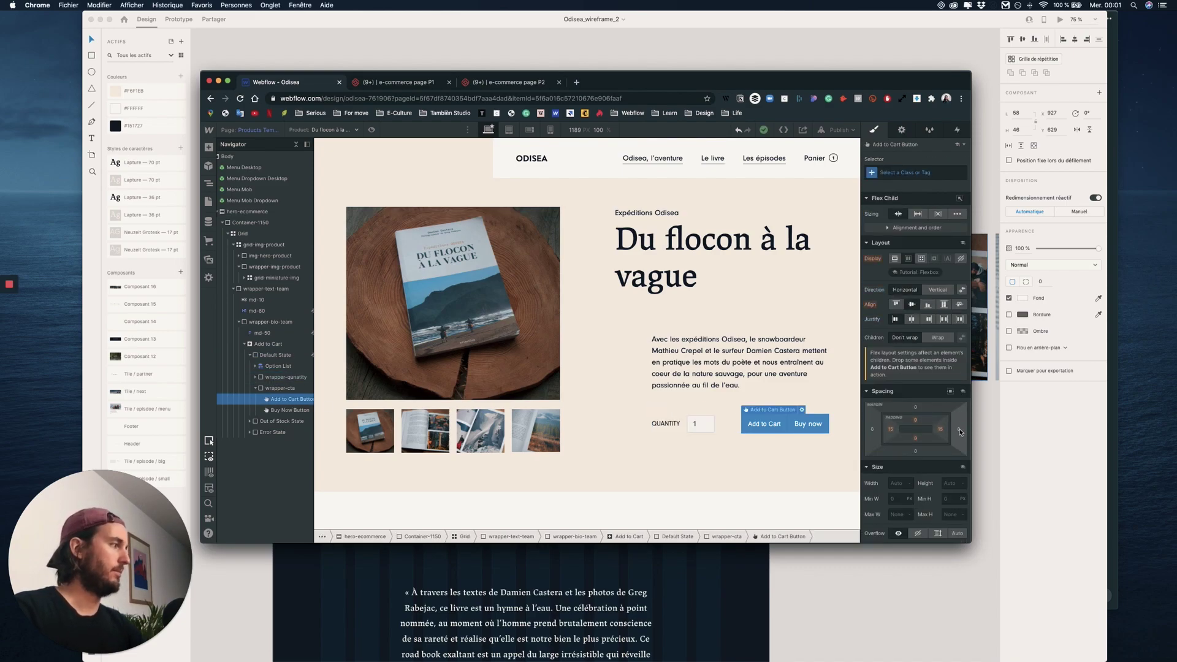
pyautogui.click(958, 431)
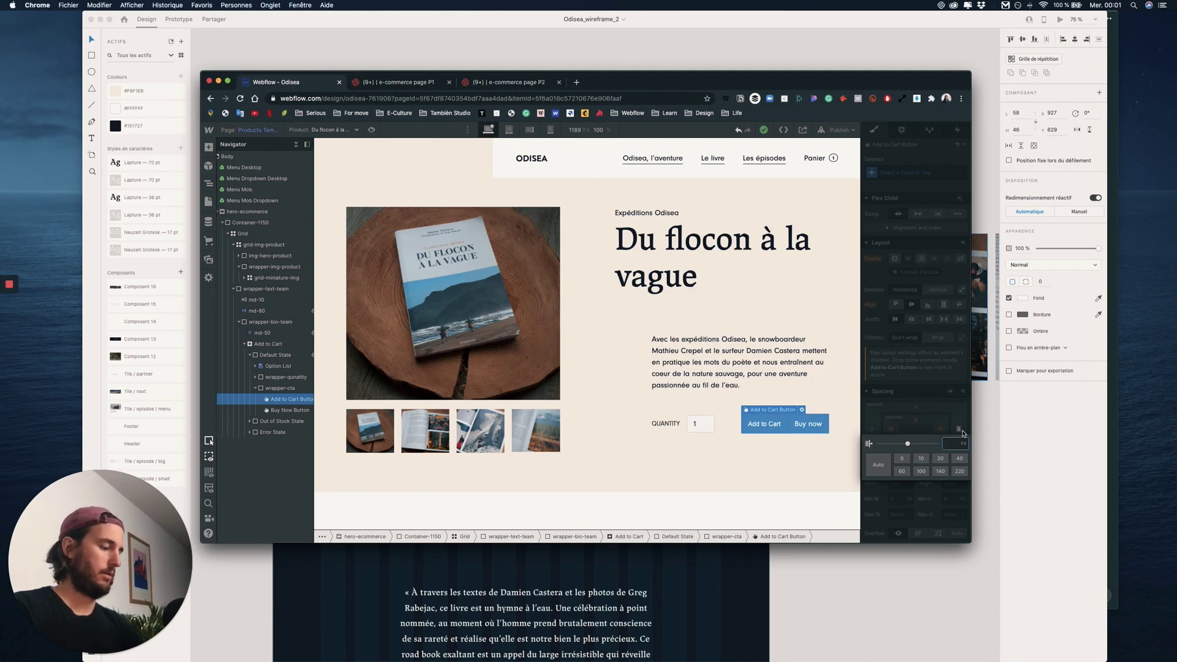
pyautogui.write('10')
pyautogui.press('Return')
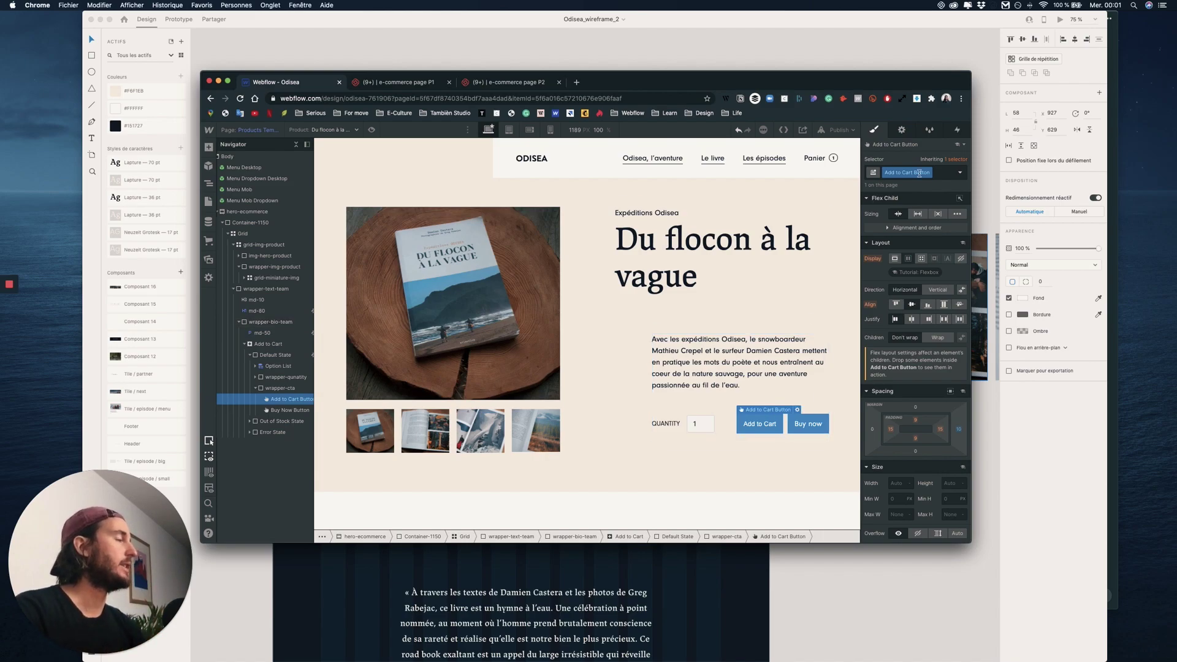
# Compare the cart row with the XD wireframe, then try a 20 px corner radius on the Quantity field and preview it
pyautogui.click(809, 424)
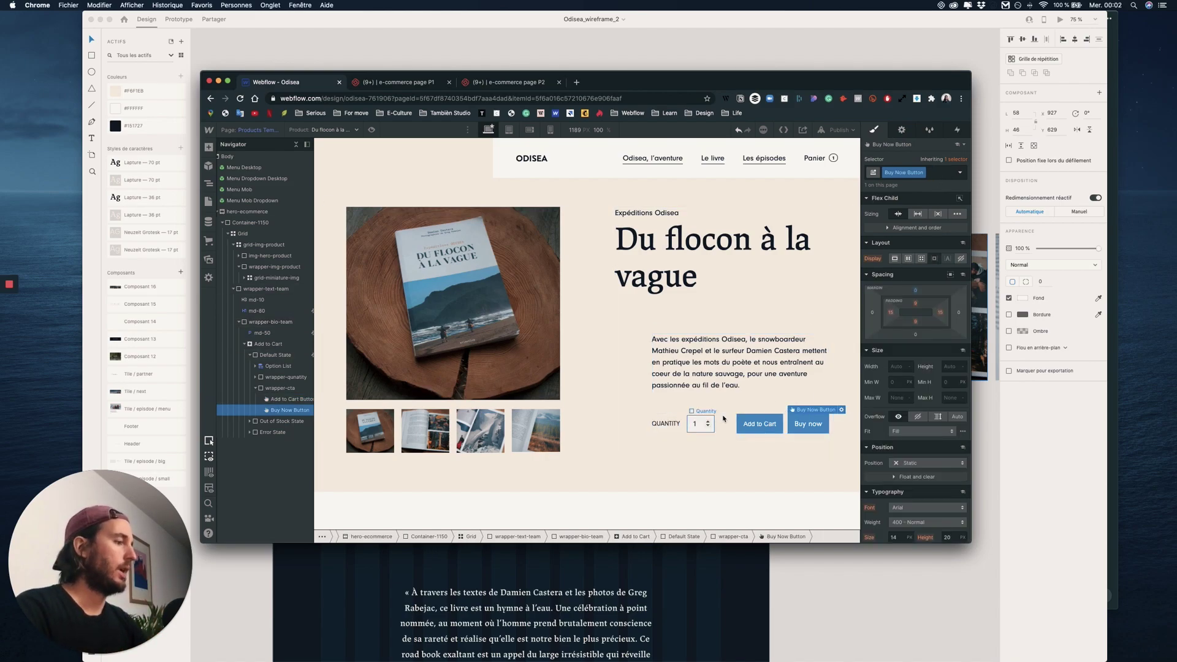
pyautogui.hotkey('ctrl', 'Up')
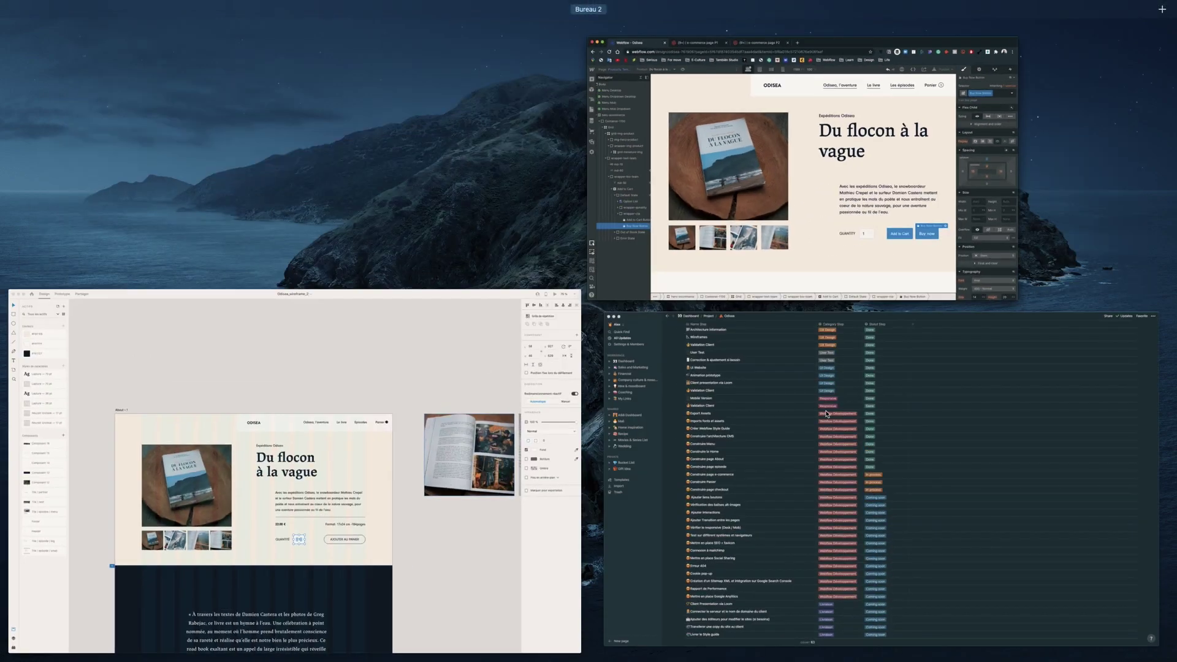
pyautogui.click(405, 399)
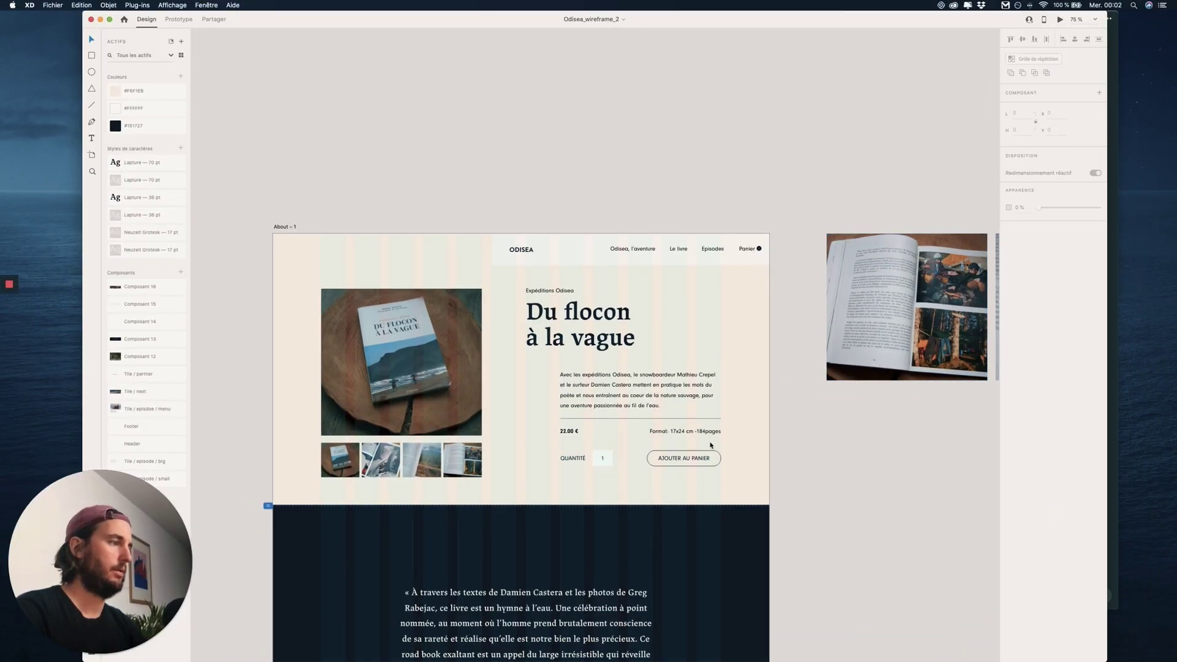
pyautogui.hotkey('ctrl', 'Up')
pyautogui.click(800, 287)
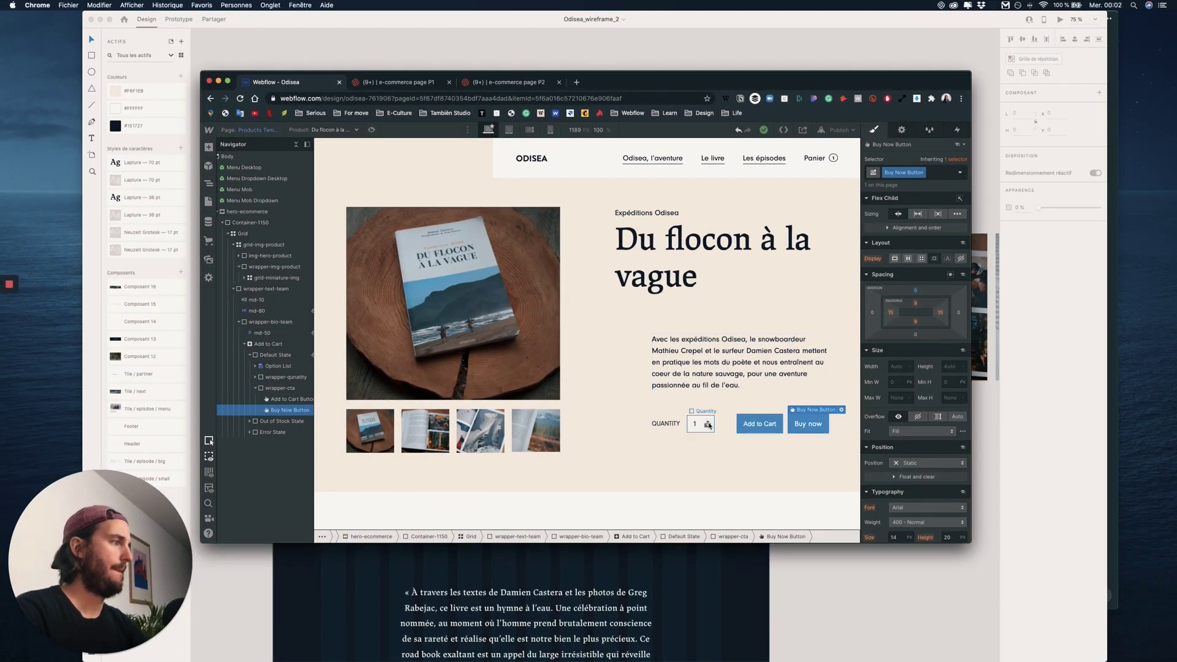
pyautogui.click(699, 424)
pyautogui.scroll(-10, 913, 451)
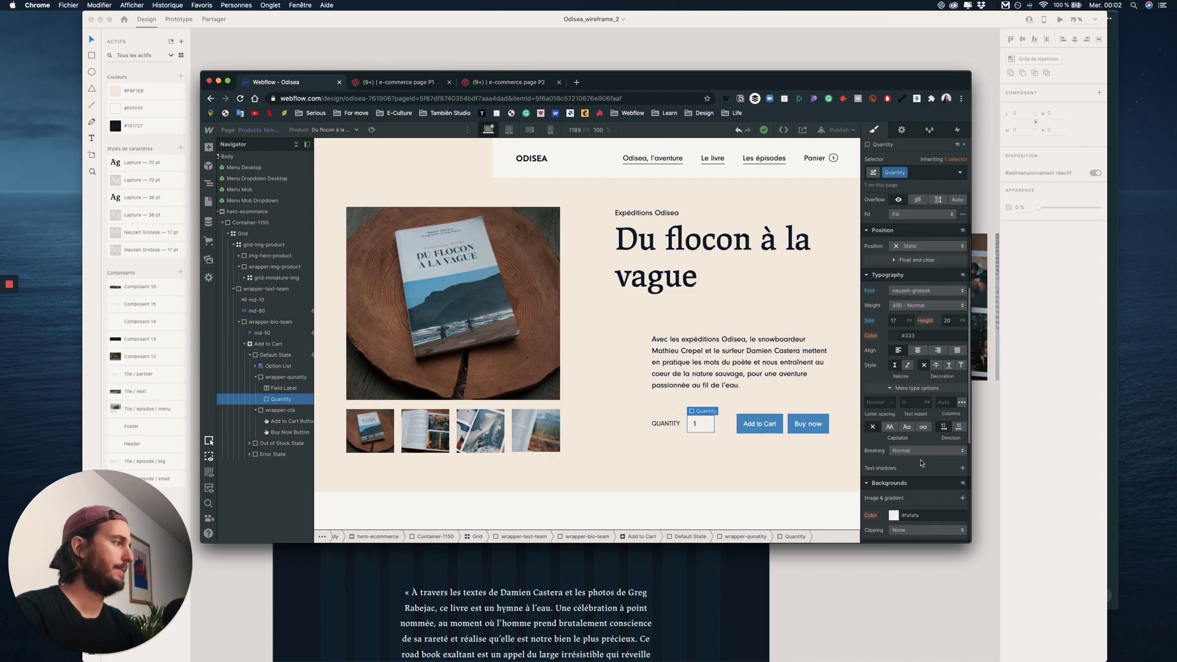
pyautogui.moveTo(912, 451); pyautogui.dragTo(941, 452)
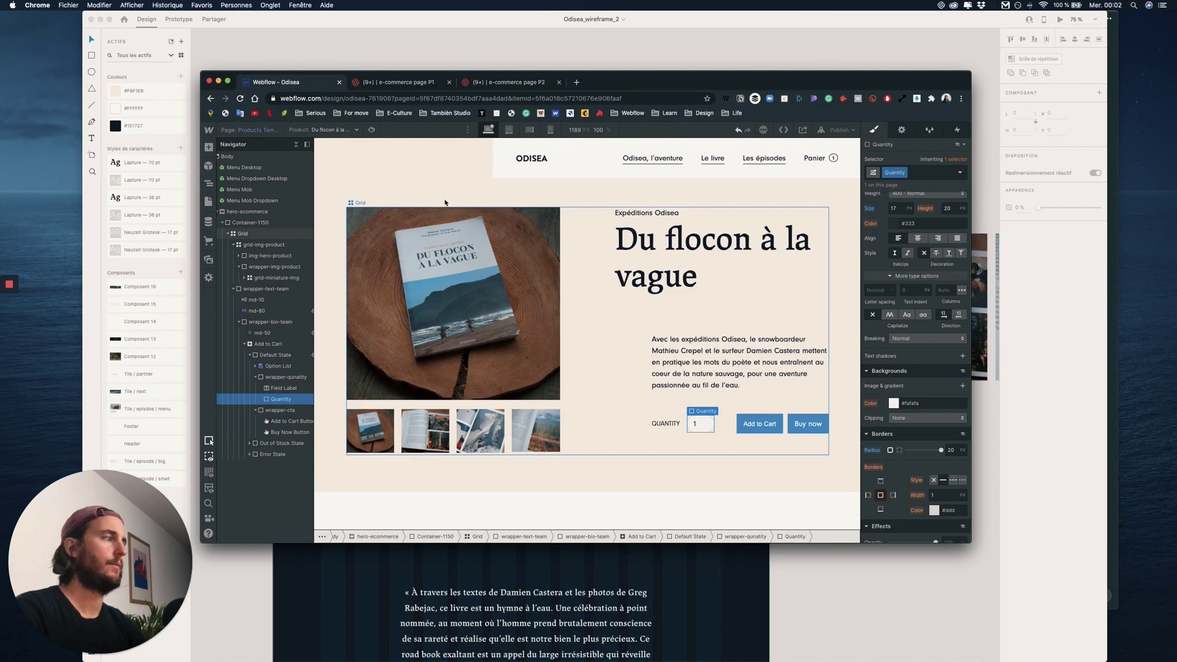
pyautogui.press('super+shift+p')
pyautogui.click(705, 421)
pyautogui.click(705, 421)
pyautogui.click(705, 421)
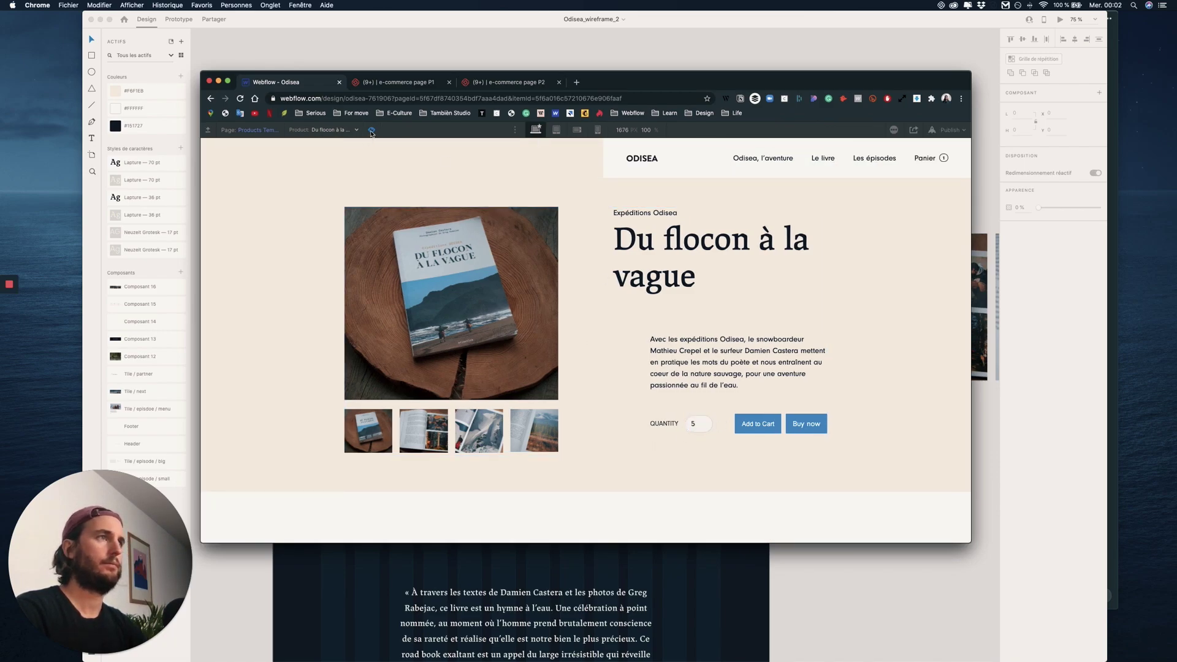
pyautogui.press('super+shift+p')
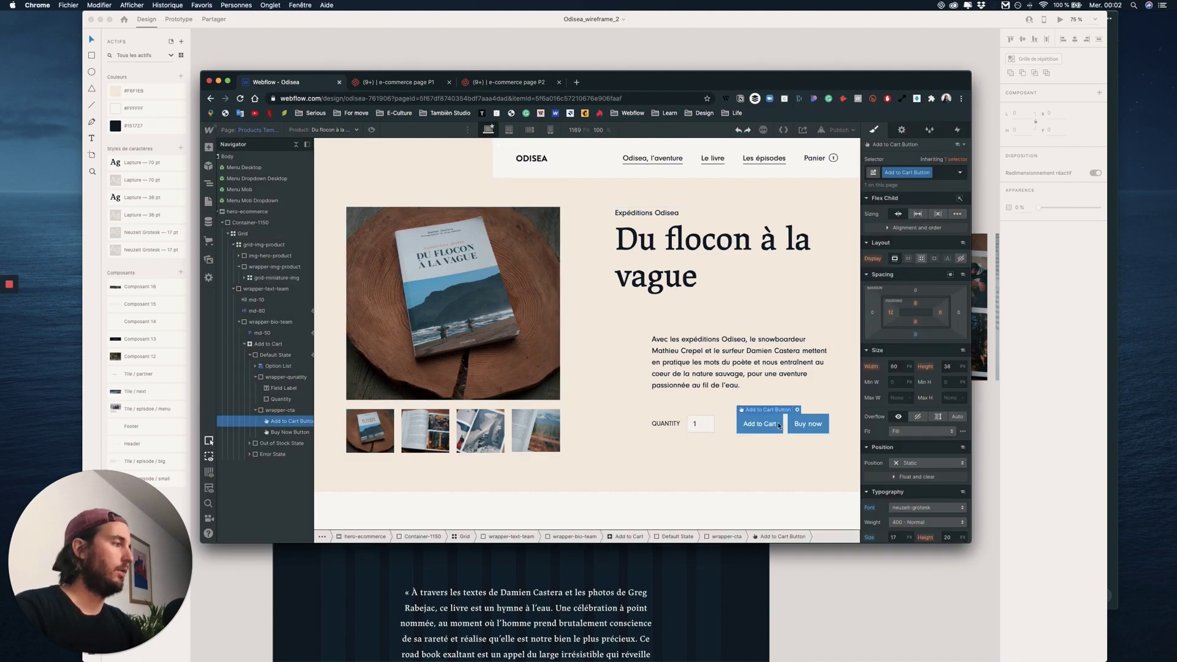
# Set the Add to Cart button's font to neuzeit-grotesk at size 17 px
pyautogui.scroll(-5, 882, 465)
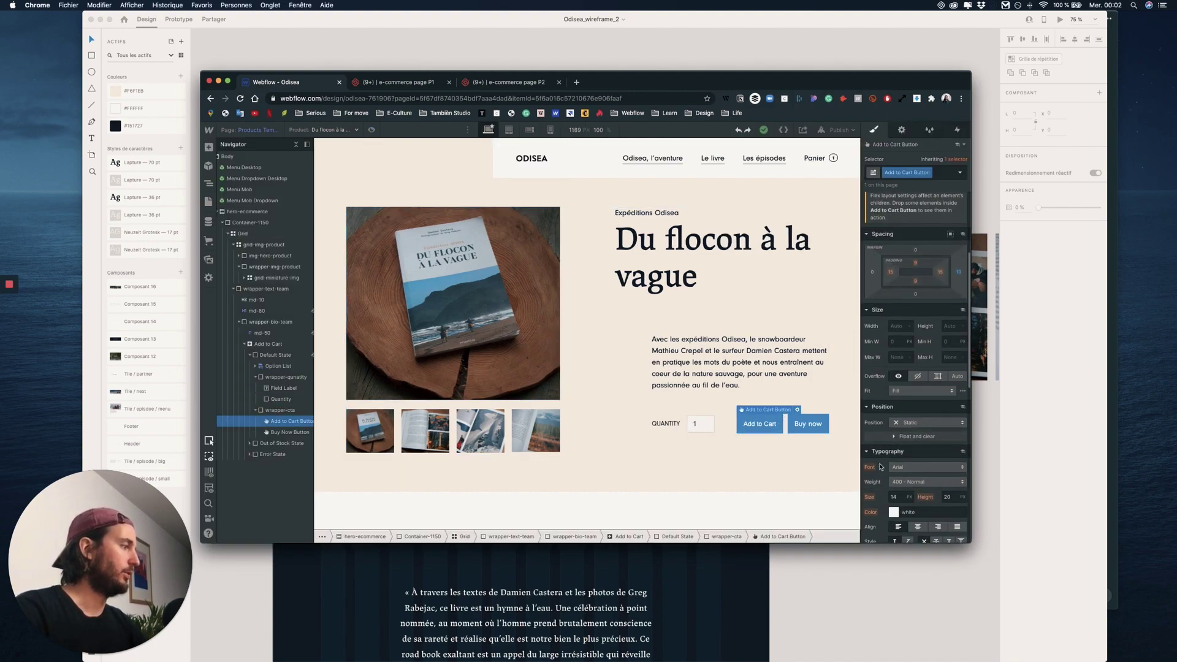
pyautogui.click(895, 470)
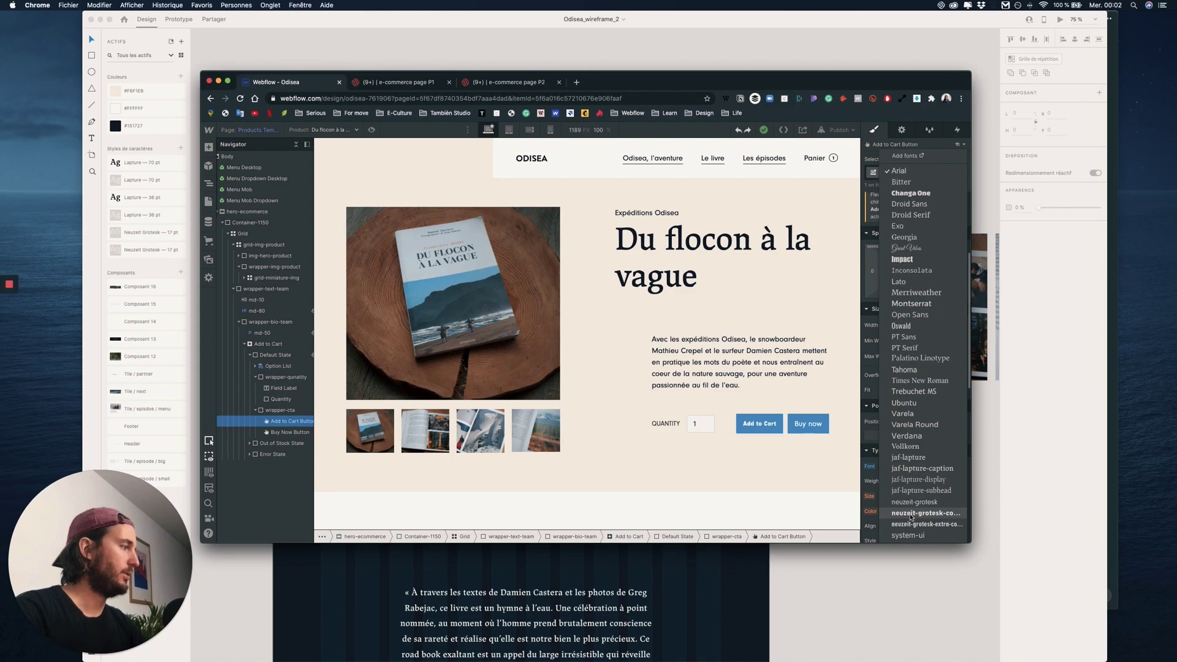
pyautogui.click(915, 503)
pyautogui.click(900, 497)
pyautogui.write('17')
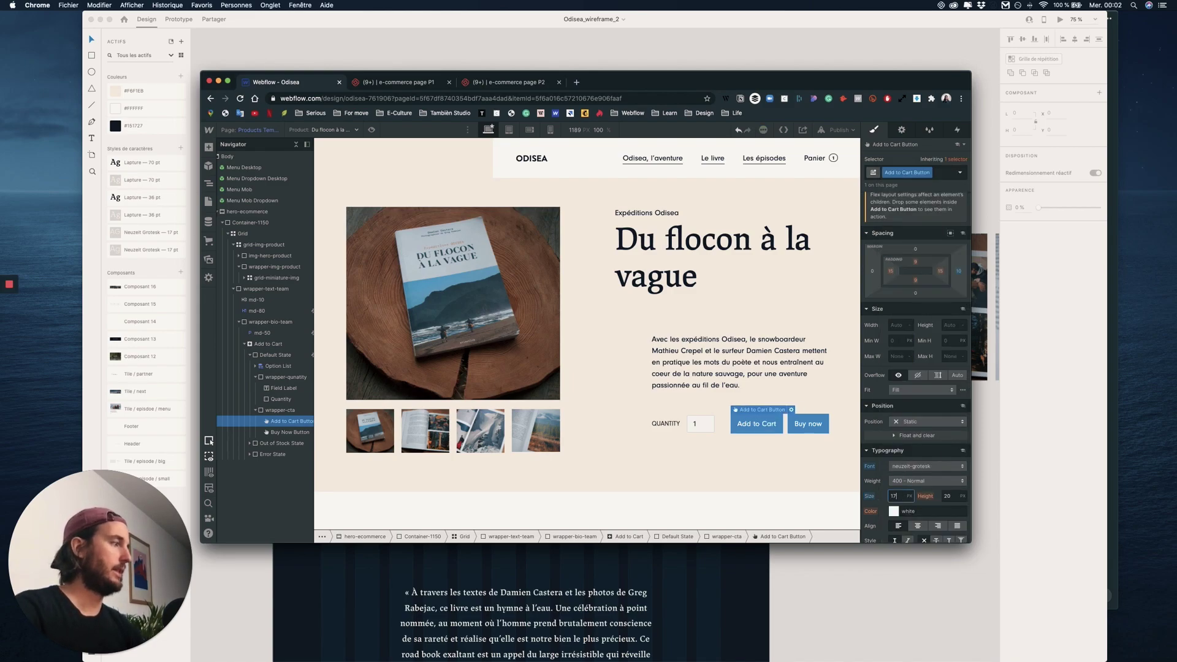
# Check the AJOUTER AU PANIER label style in the XD wireframe and apply the dark swatch to the Add to Cart text
pyautogui.hotkey('ctrl', 'Up')
pyautogui.click(289, 473)
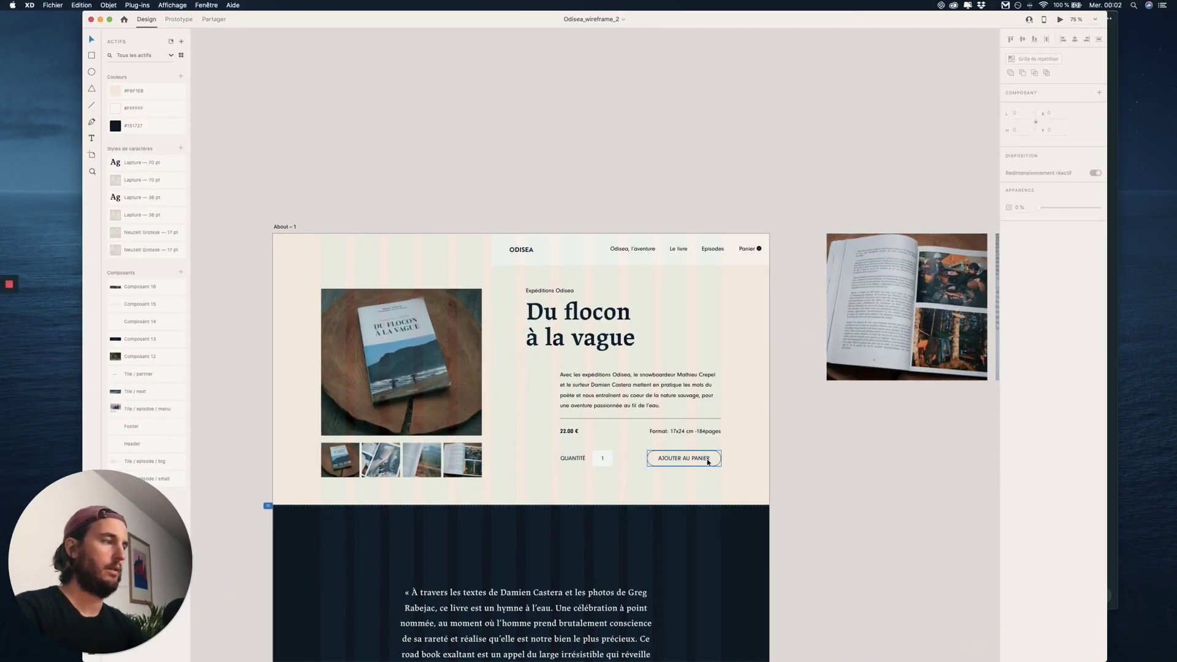
pyautogui.click(692, 461)
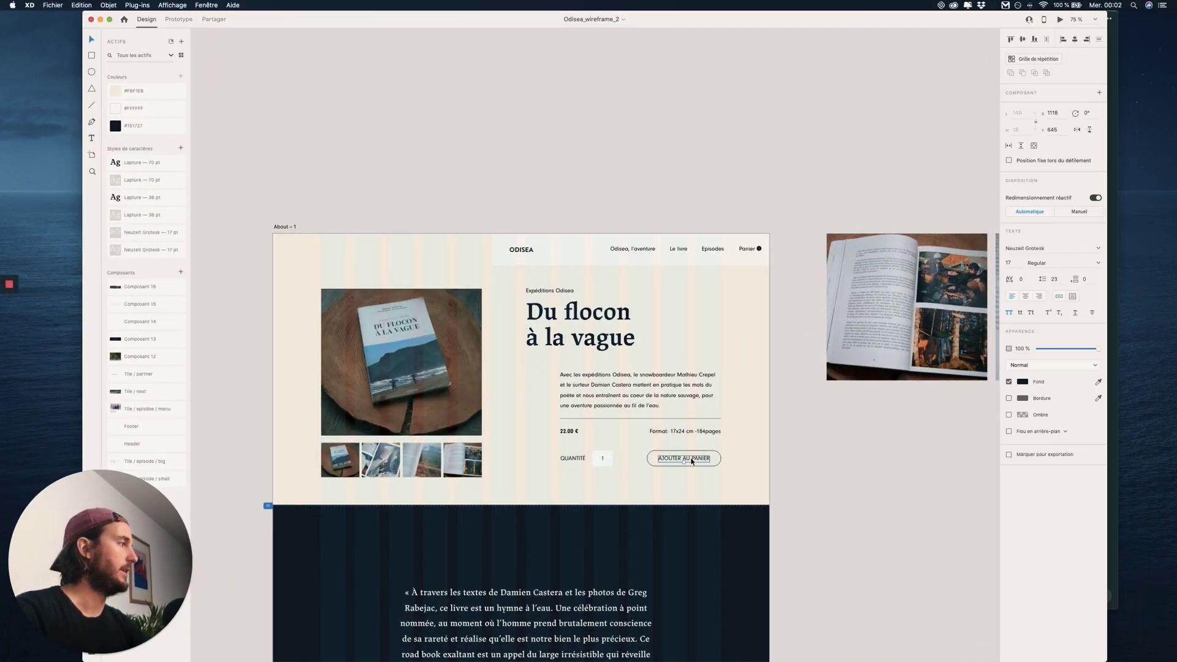
pyautogui.hotkey('ctrl', 'Up')
pyautogui.click(797, 178)
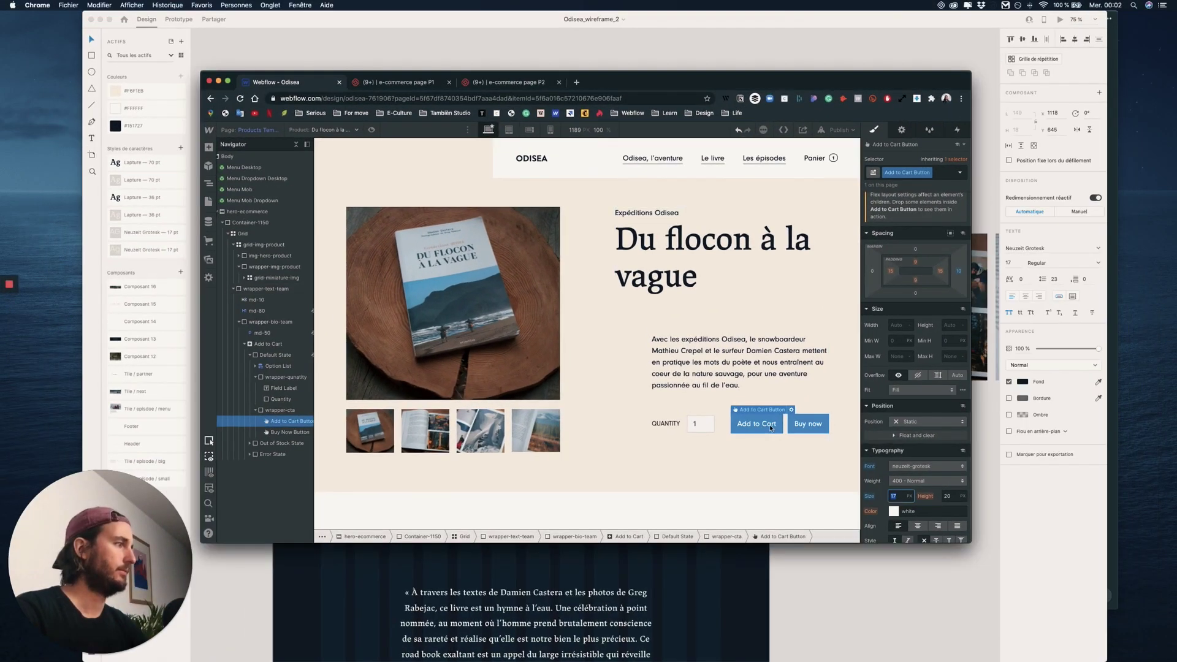
pyautogui.click(771, 427)
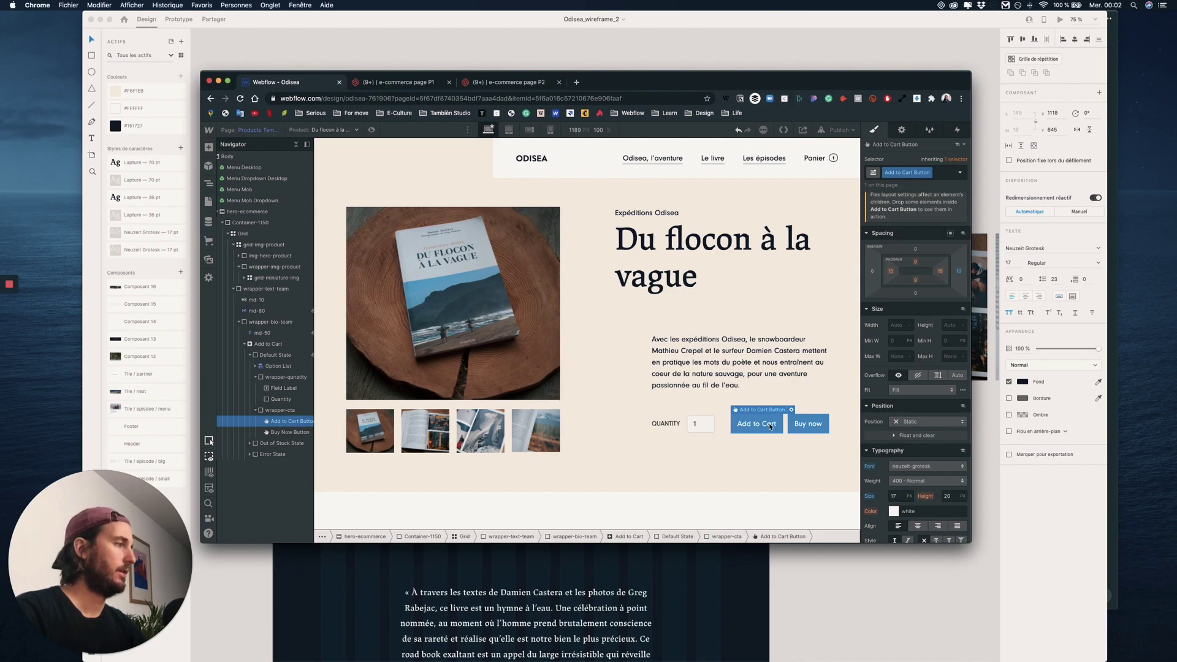
pyautogui.click(893, 511)
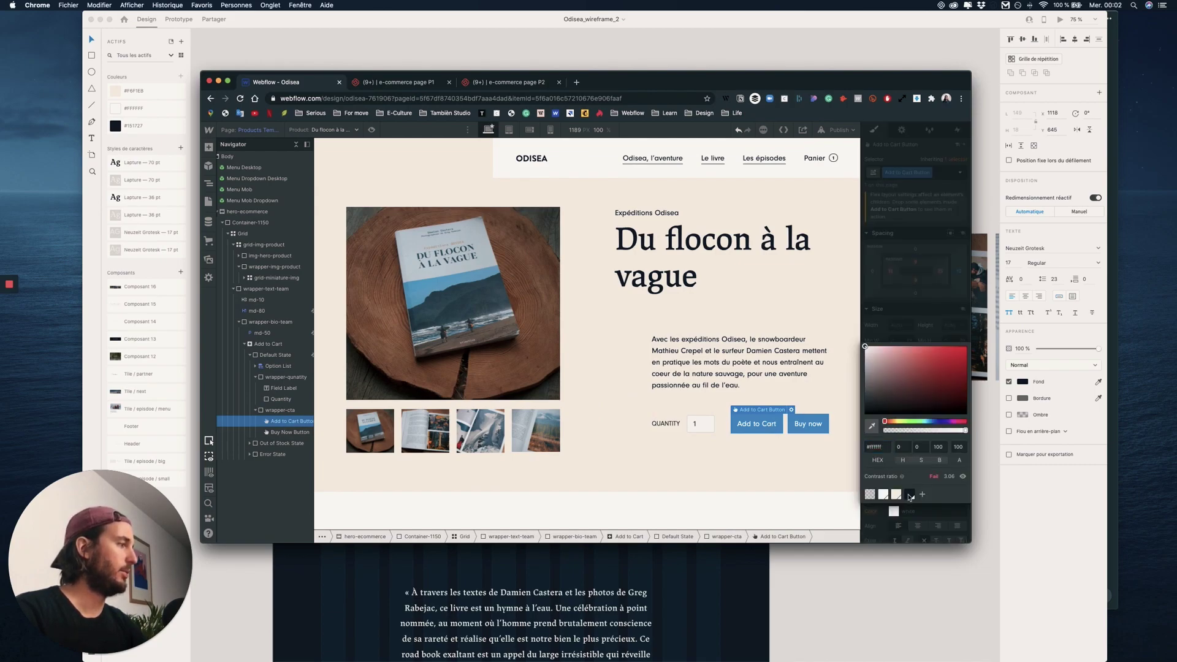
pyautogui.click(909, 494)
# Set the Add to Cart button's background colour to the Beige swatch
pyautogui.click(915, 288)
pyautogui.scroll(-5, 895, 429)
pyautogui.click(896, 389)
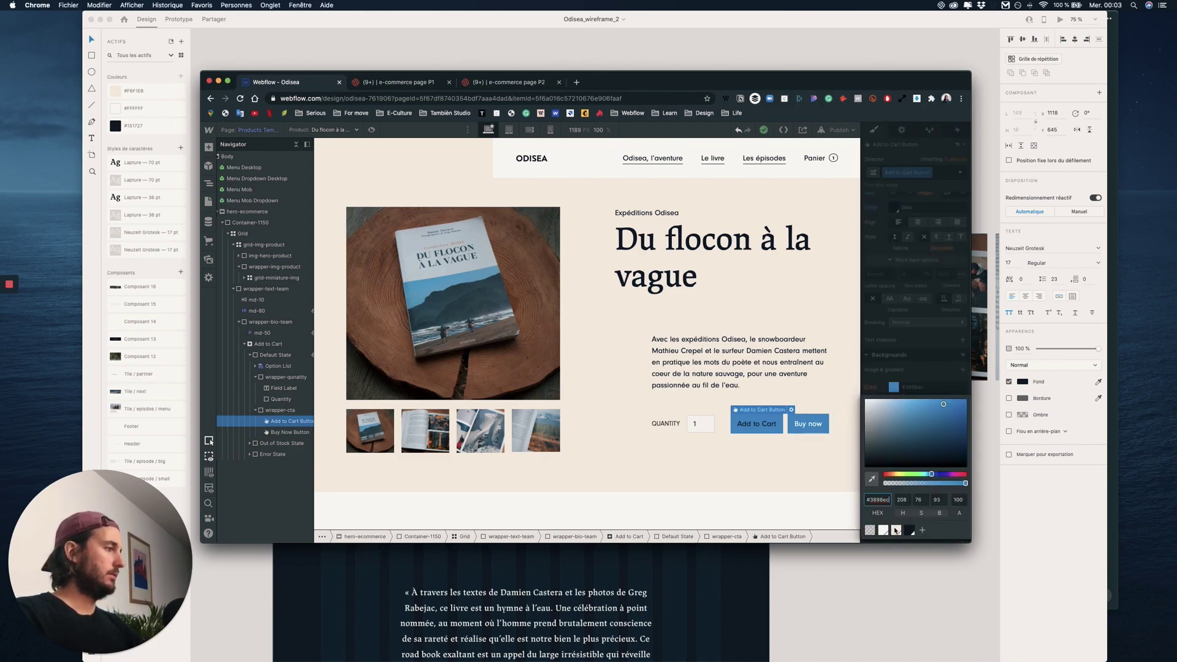
pyautogui.click(895, 530)
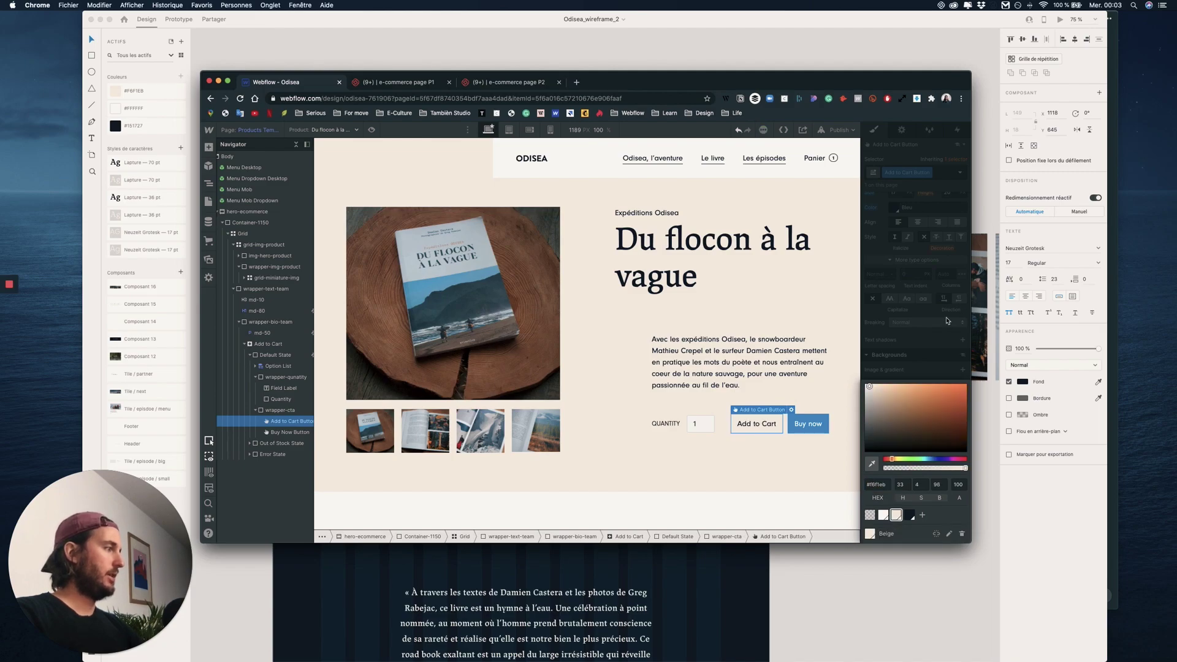
# Give the Add to Cart button a 1 px border in the Bleu swatch
pyautogui.press('Escape')
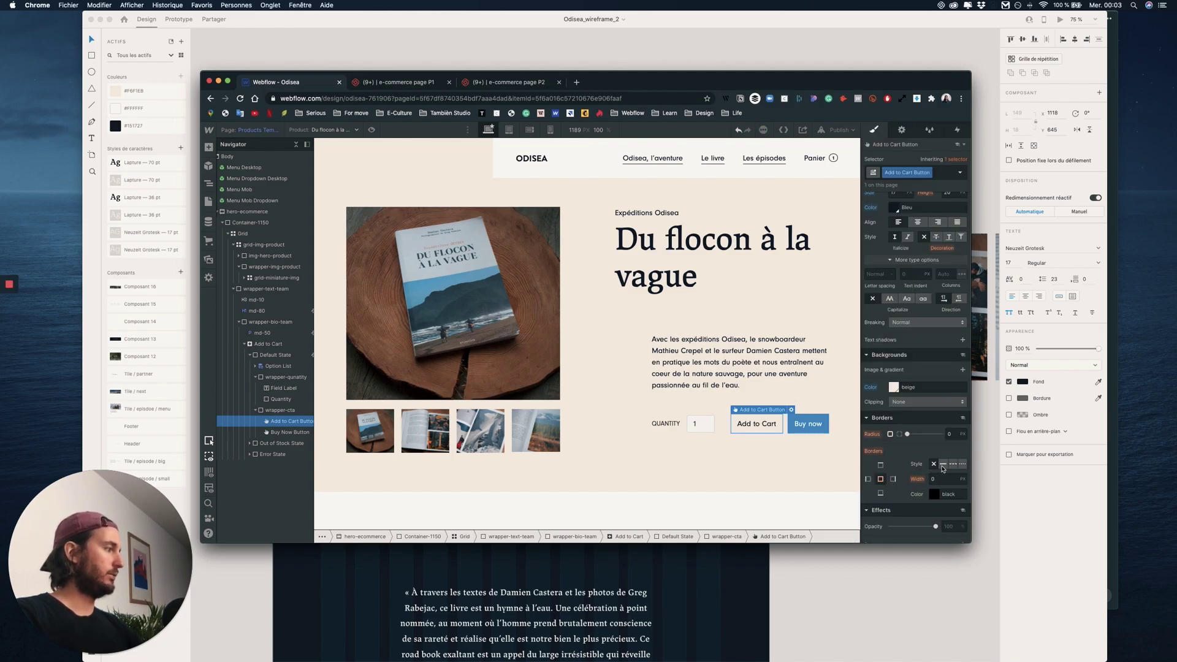
pyautogui.click(939, 479)
pyautogui.write('1')
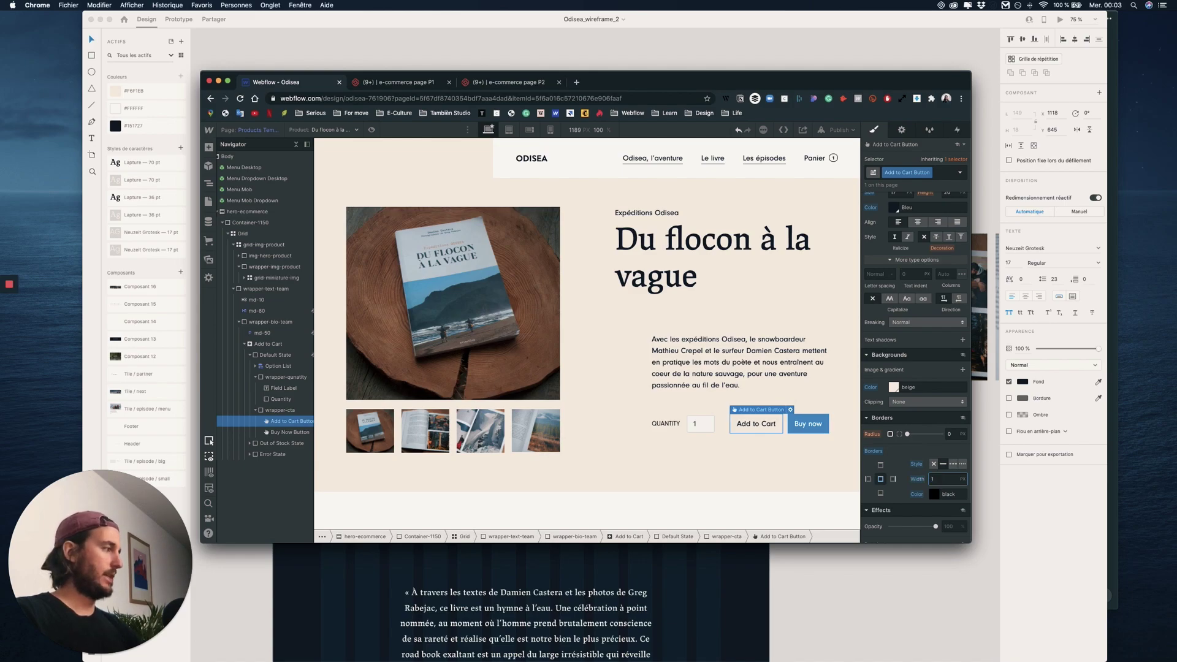
pyautogui.click(934, 494)
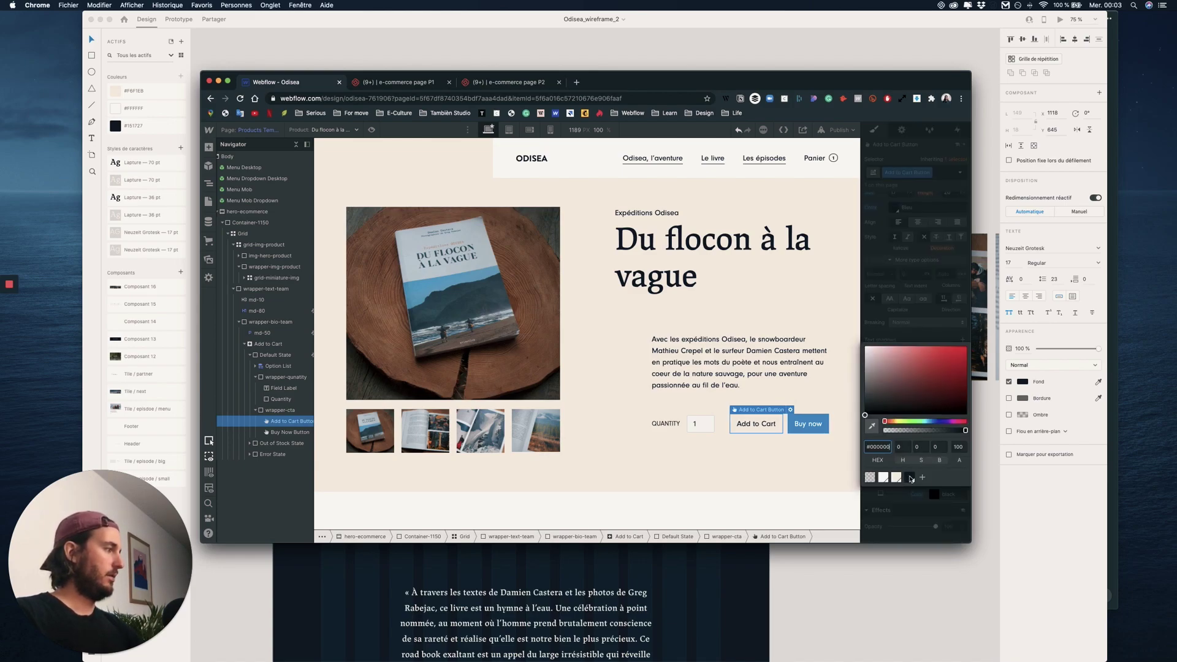
pyautogui.click(937, 321)
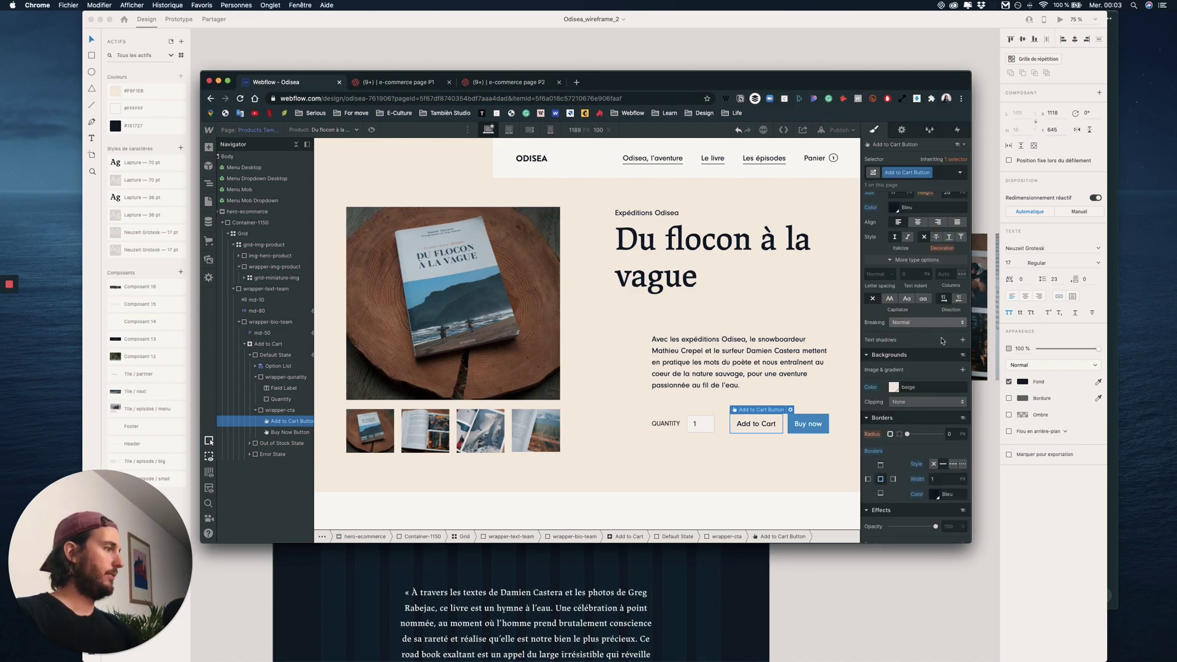
# Set the Add to Cart button's corner radius to 50 px
pyautogui.moveTo(917, 435)
pyautogui.mouseDown()
pyautogui.moveTo(984, 439)
pyautogui.moveTo(910, 432)
pyautogui.mouseUp()
pyautogui.click(958, 435)
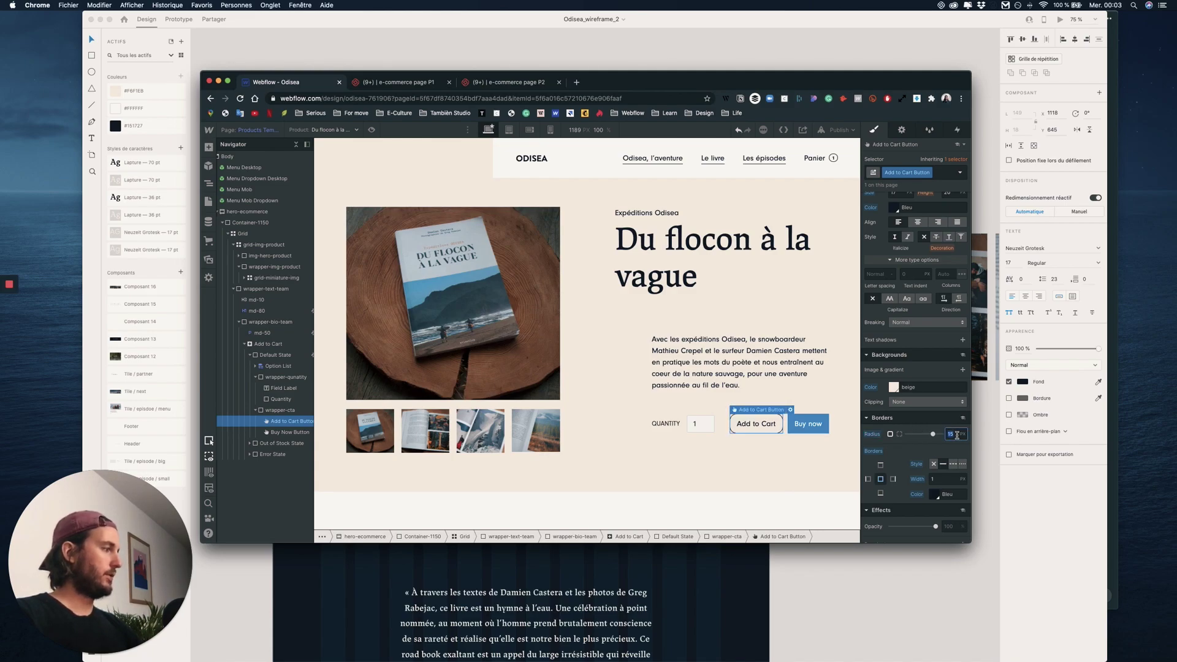
pyautogui.write('50')
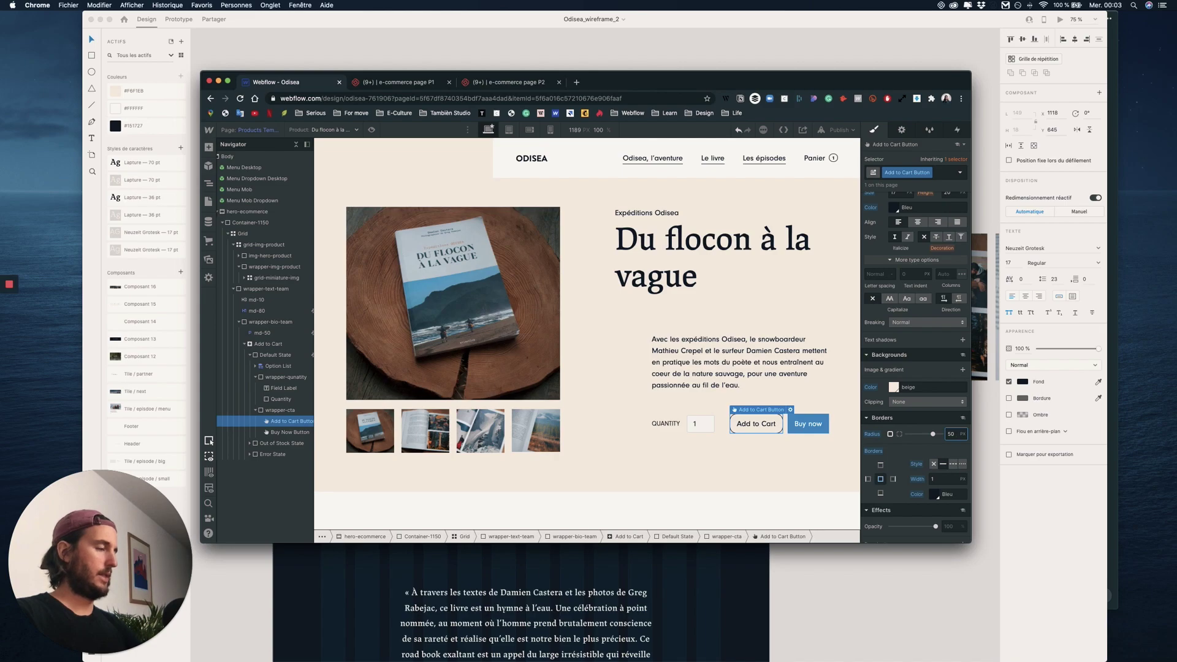
# Compare the Add to Cart and Buy Now buttons with the AJOUTER AU PANIER button in the XD wireframe
pyautogui.click(806, 423)
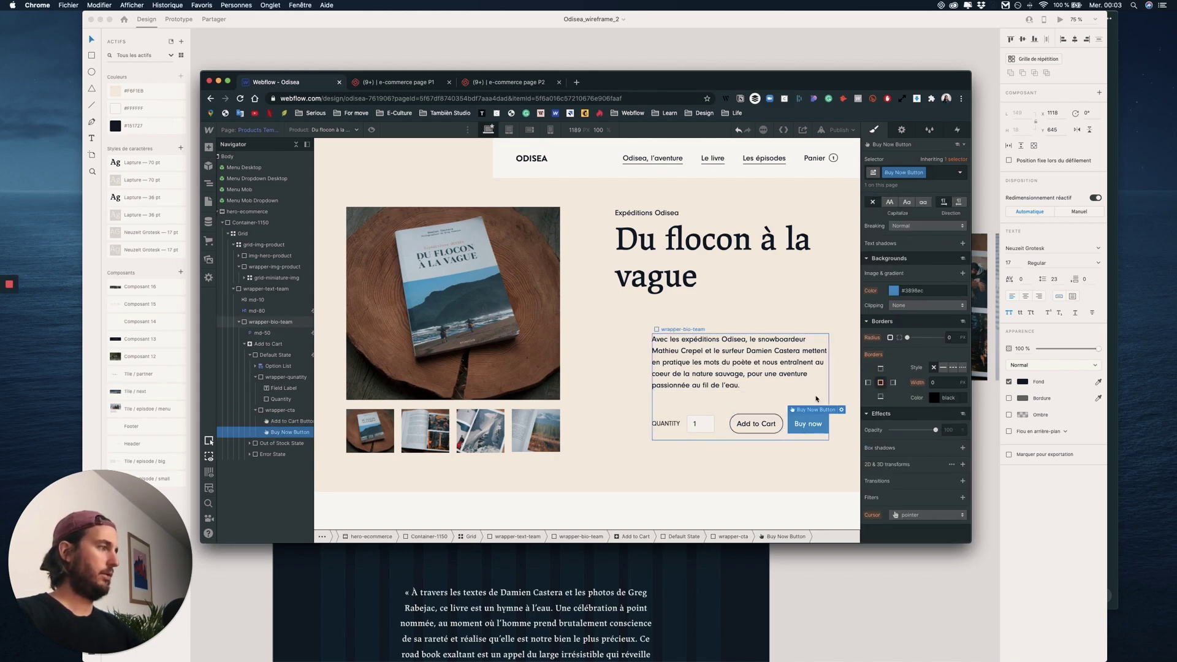
pyautogui.click(782, 420)
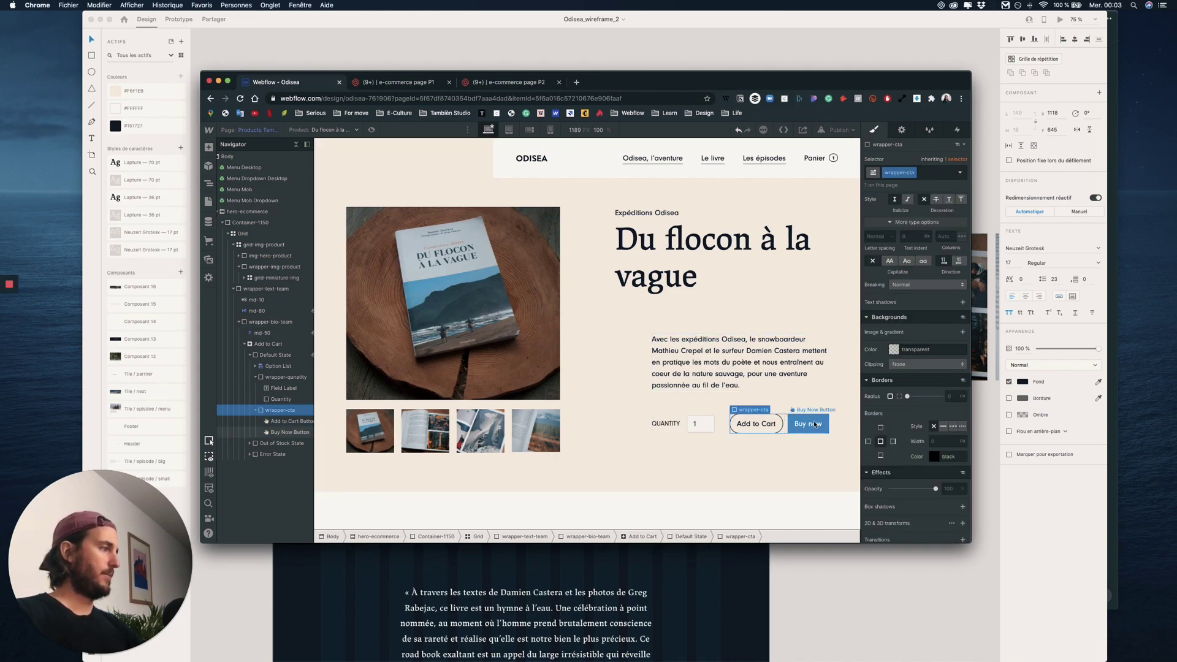
pyautogui.click(774, 426)
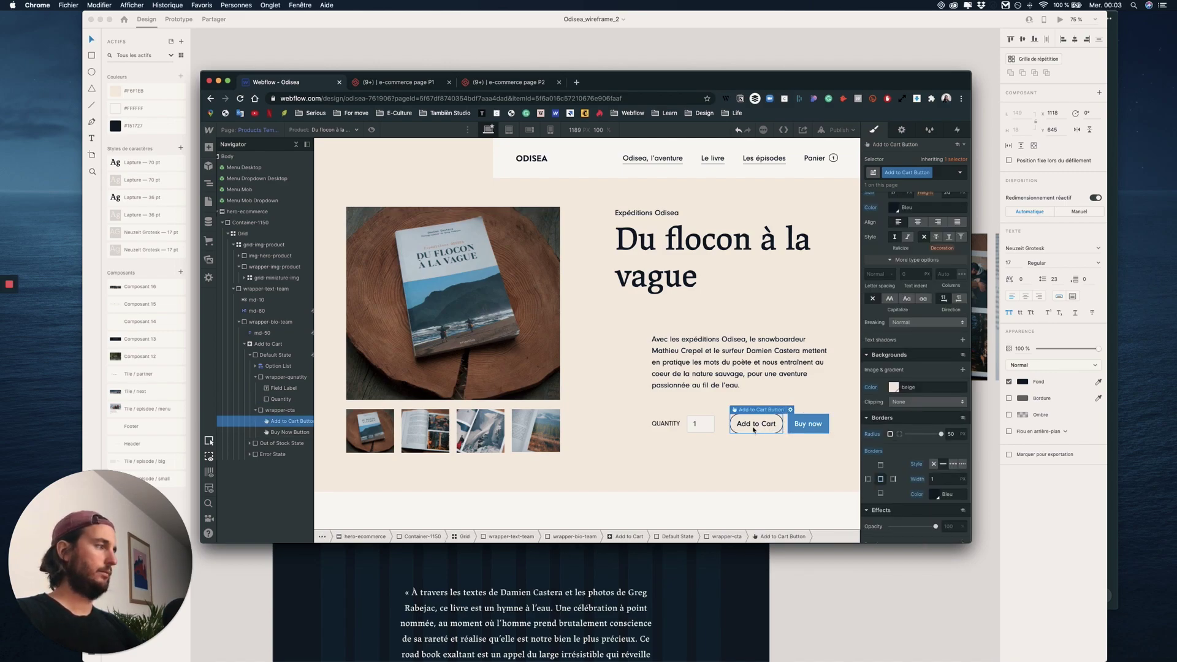
pyautogui.hotkey('ctrl', 'Up')
pyautogui.click(501, 448)
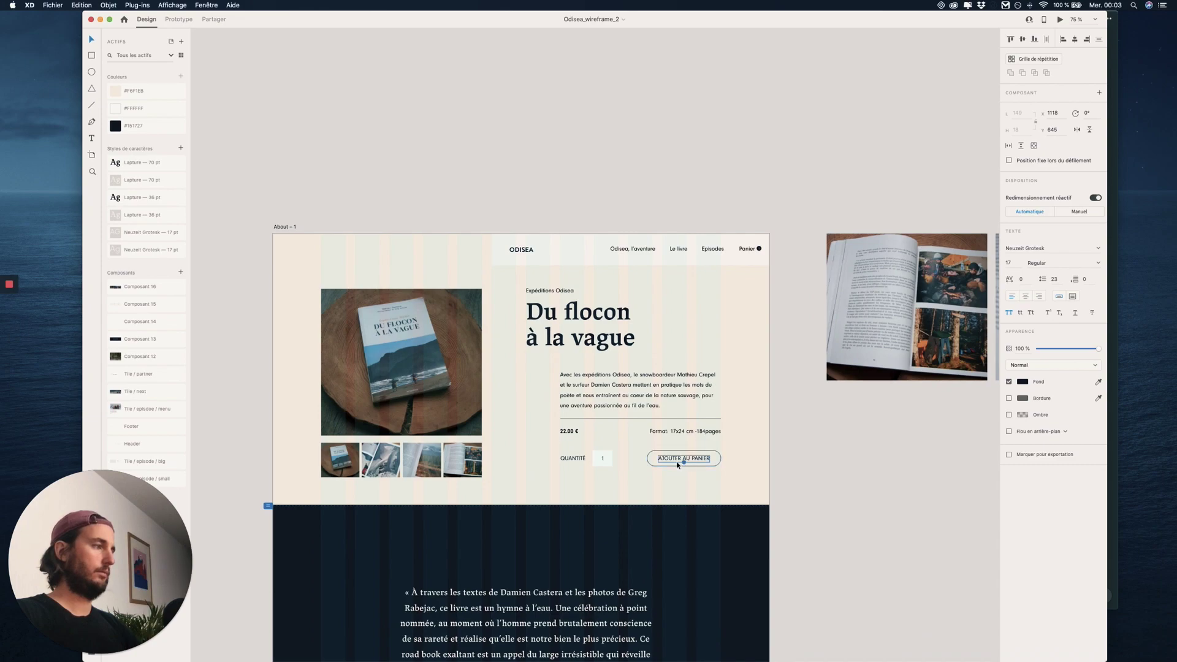
pyautogui.press('Escape')
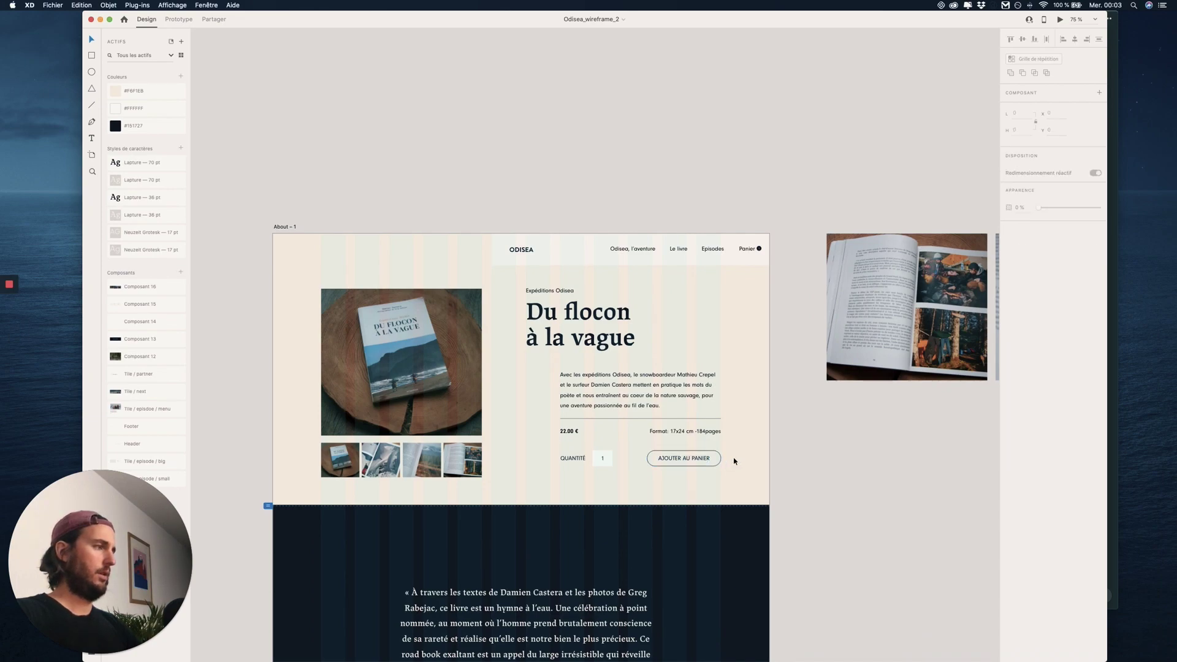
pyautogui.click(697, 461)
pyautogui.doubleClick(700, 459)
pyautogui.hotkey('ctrl', 'Up')
pyautogui.click(760, 269)
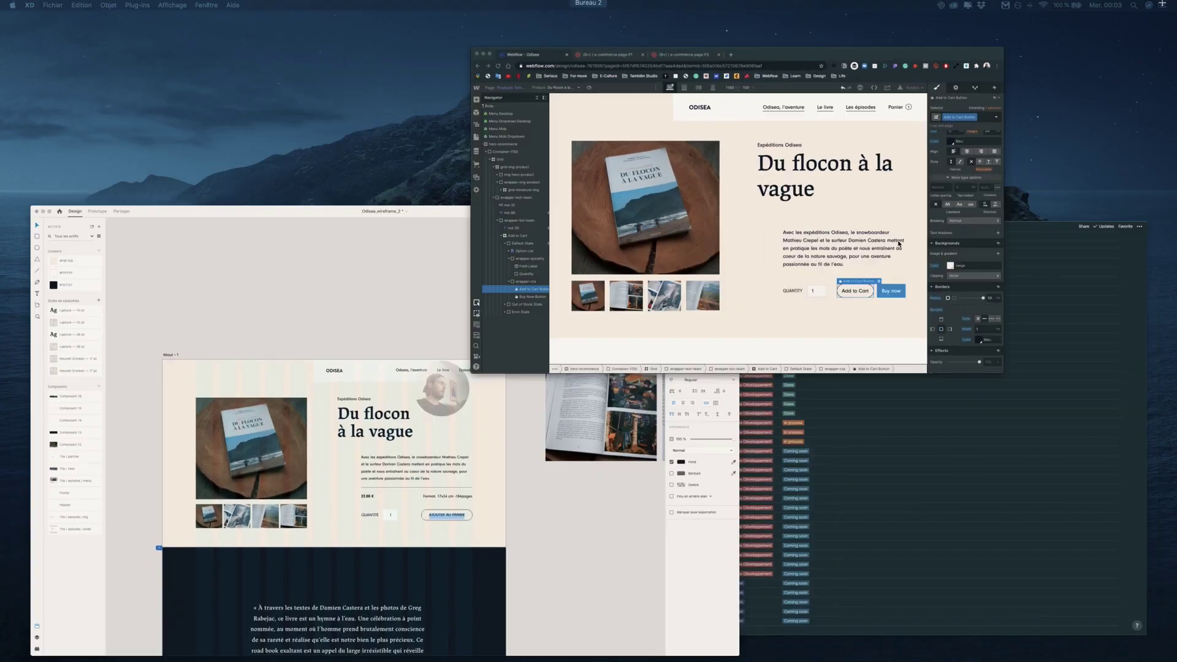
# Try to replace the Add to Cart button's default text with "Ajouter au panier" in its settings
pyautogui.doubleClick(762, 424)
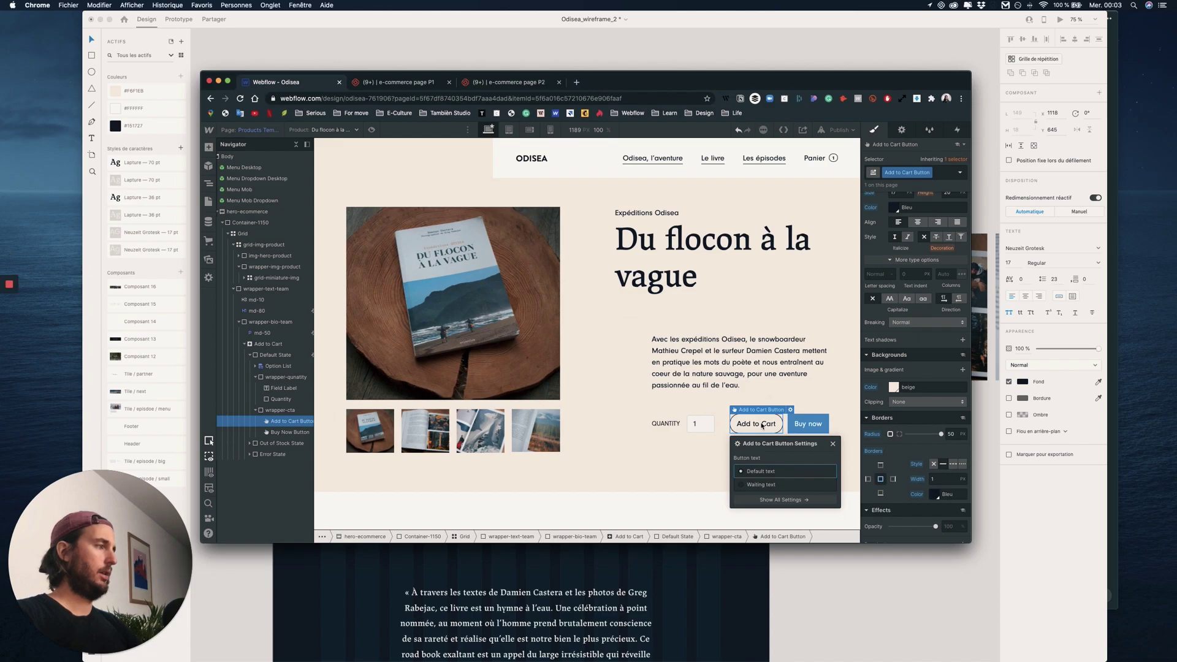
pyautogui.click(833, 444)
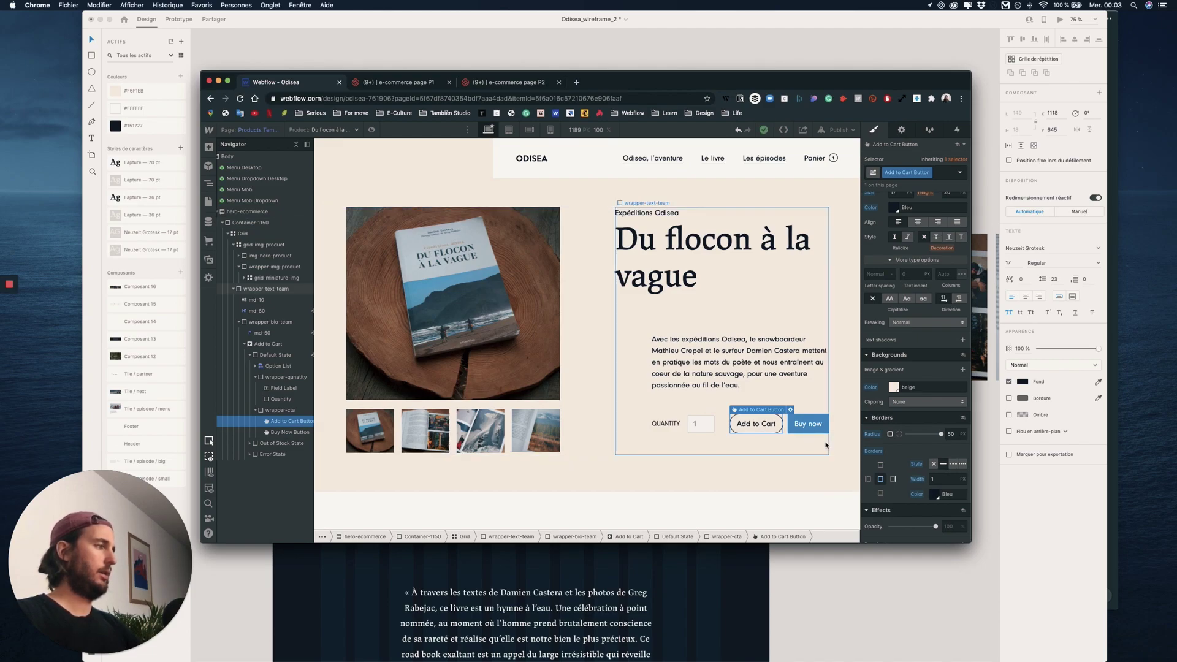
pyautogui.click(792, 410)
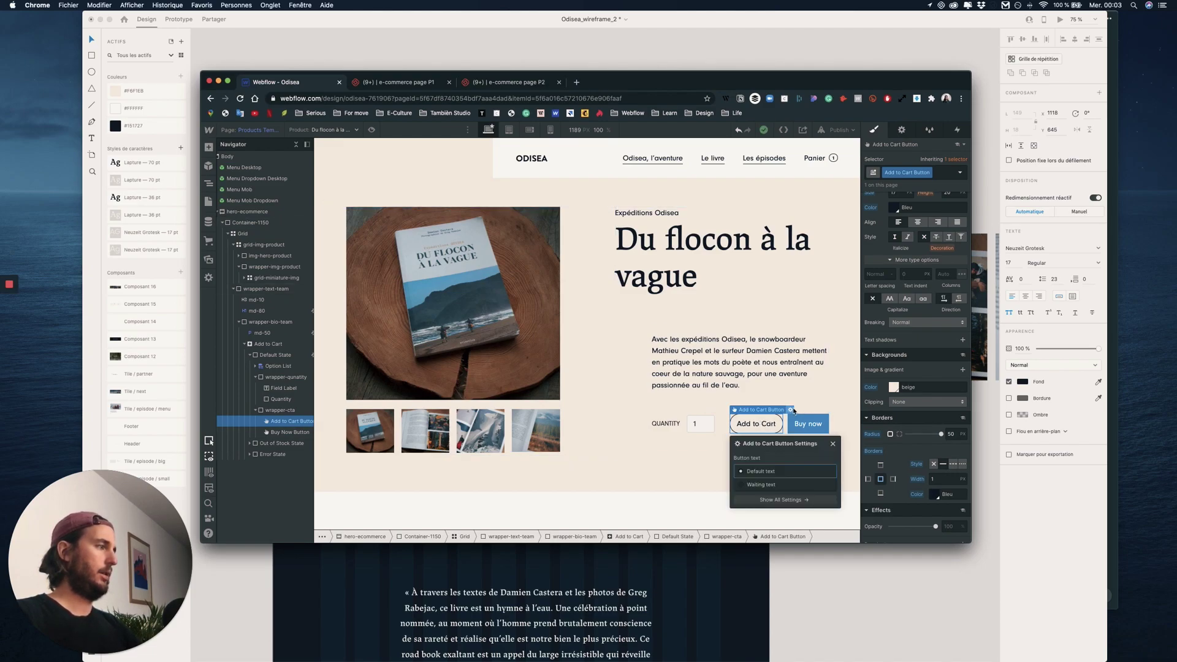
pyautogui.click(834, 444)
pyautogui.click(810, 425)
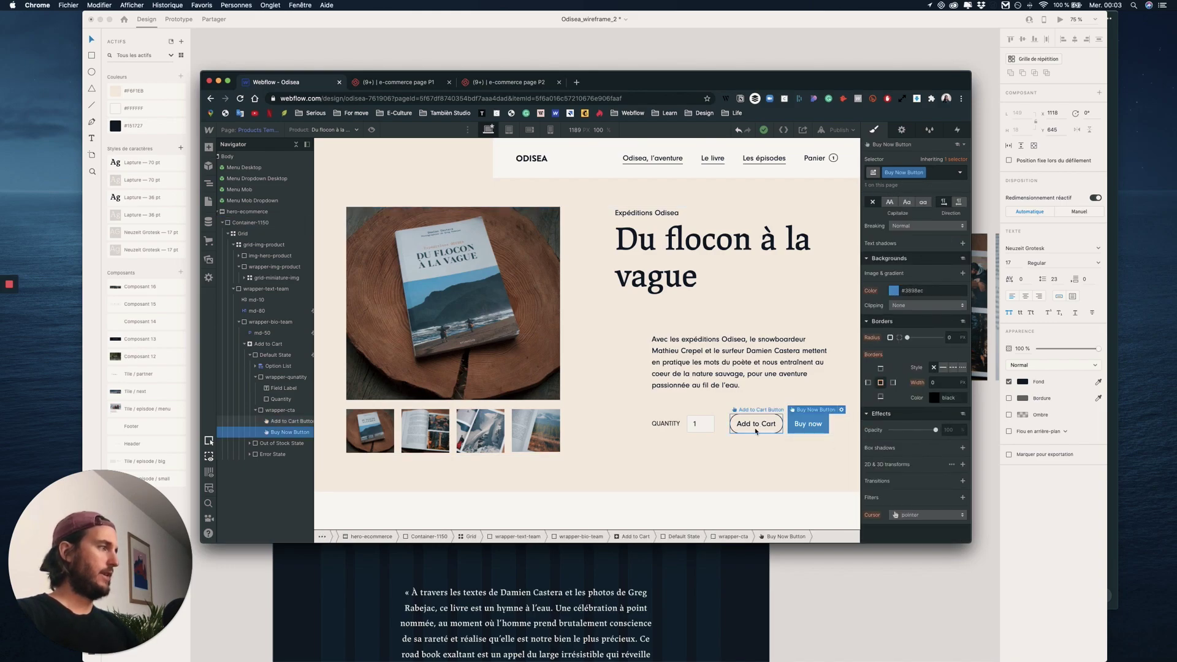
pyautogui.click(755, 429)
pyautogui.click(756, 427)
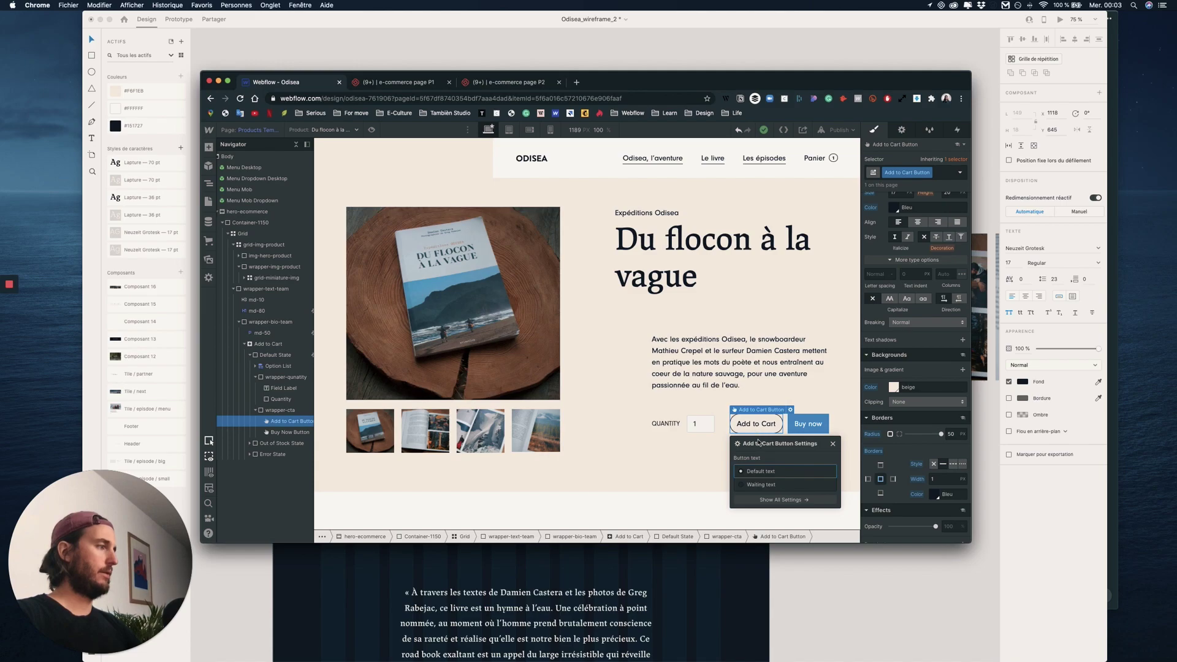
pyautogui.click(763, 485)
pyautogui.click(739, 473)
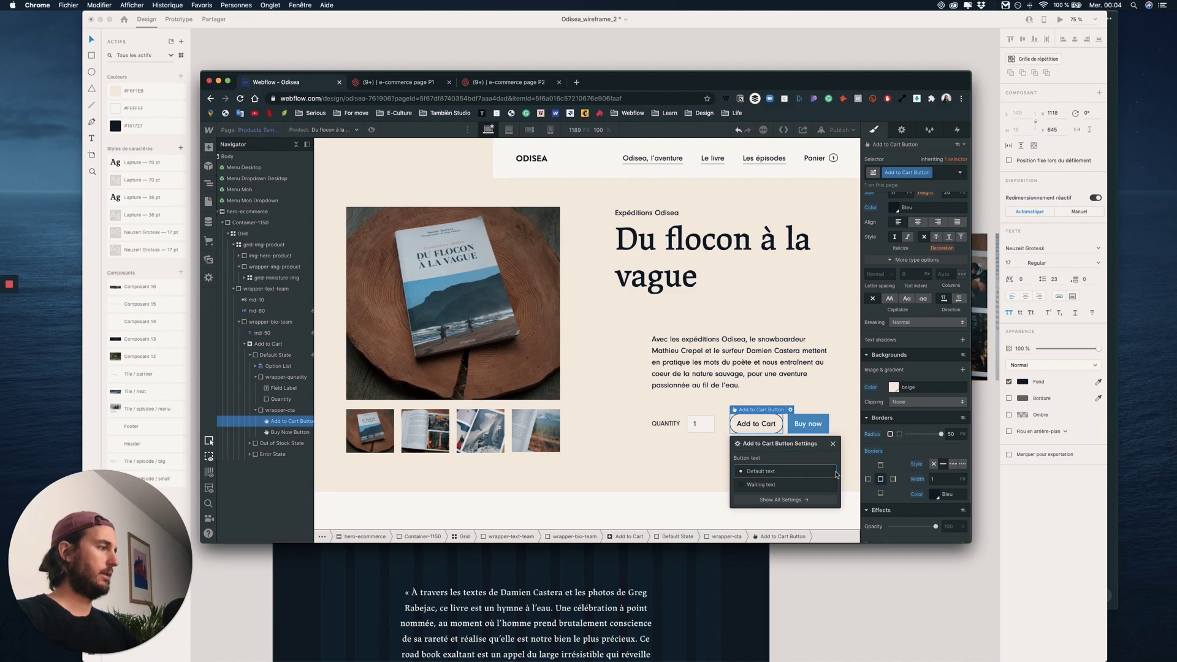
pyautogui.click(829, 472)
pyautogui.tripleClick(778, 510)
pyautogui.write('Ajouter au panier')
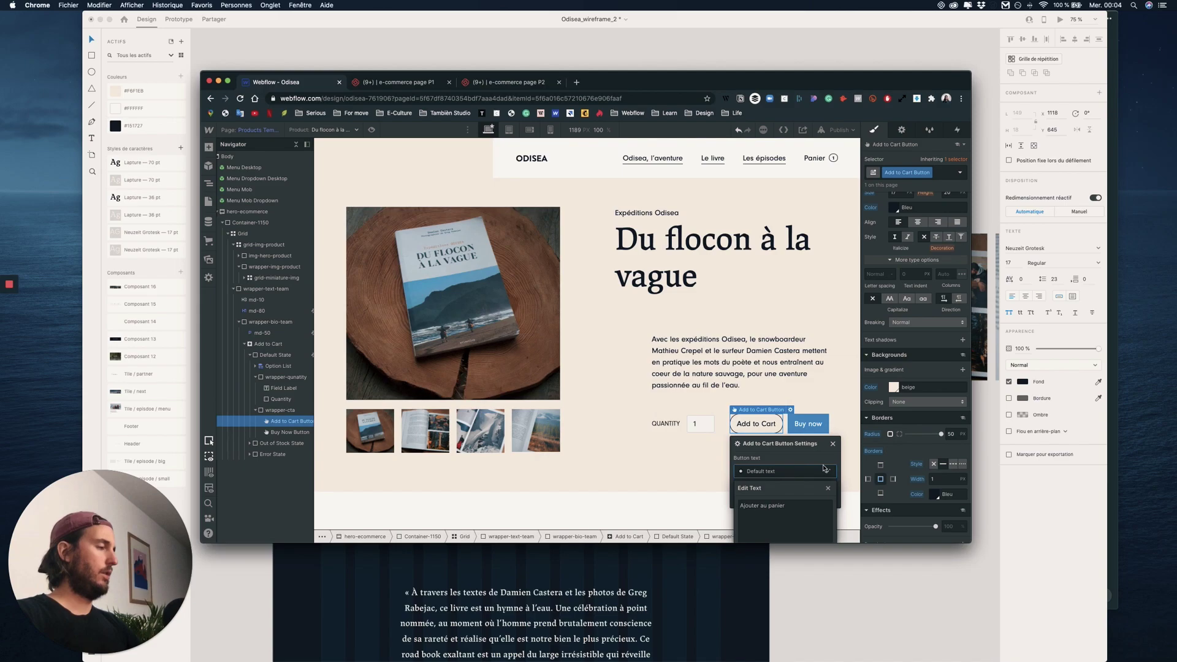
pyautogui.click(828, 489)
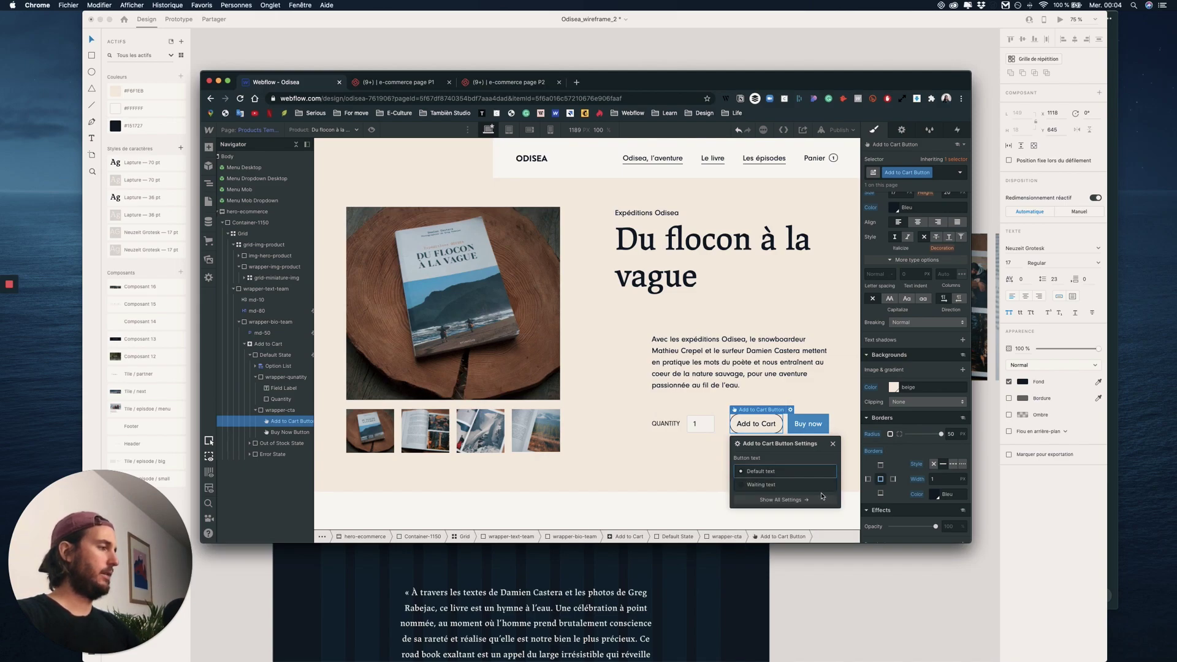
# Move the button settings clear of the page's lower edge and save "Ajouter au panier" as the Add to Cart button's default text
pyautogui.moveTo(778, 470); pyautogui.dragTo(670, 342)
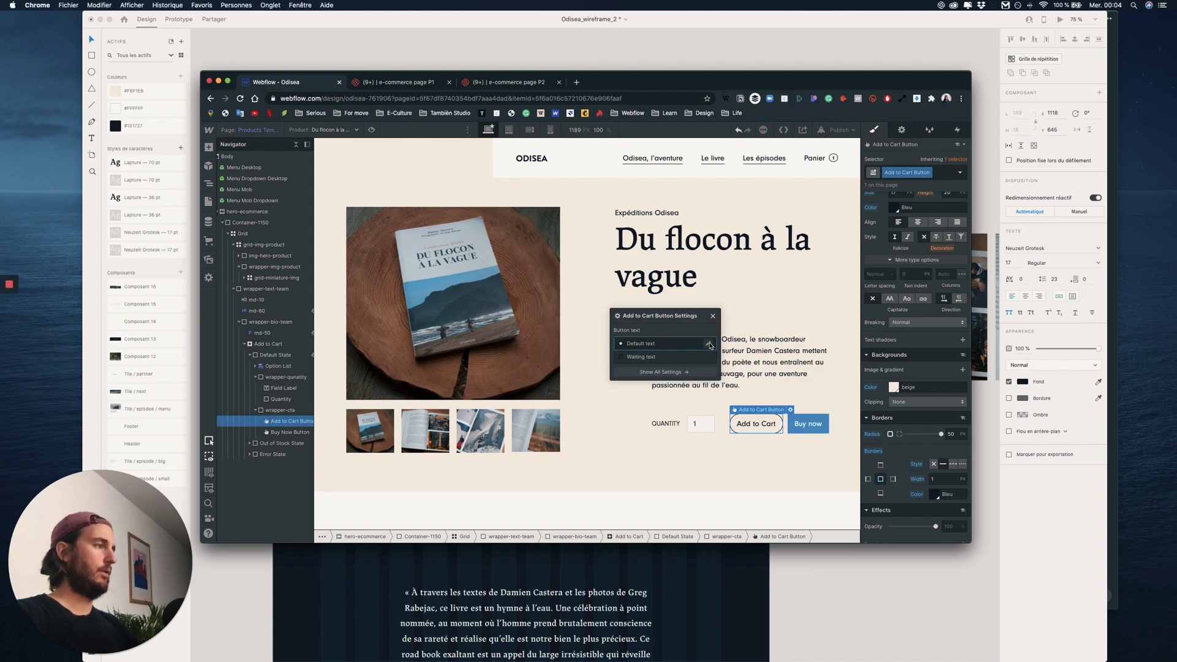
pyautogui.click(708, 343)
pyautogui.tripleClick(657, 387)
pyautogui.write('Ajouter au panier')
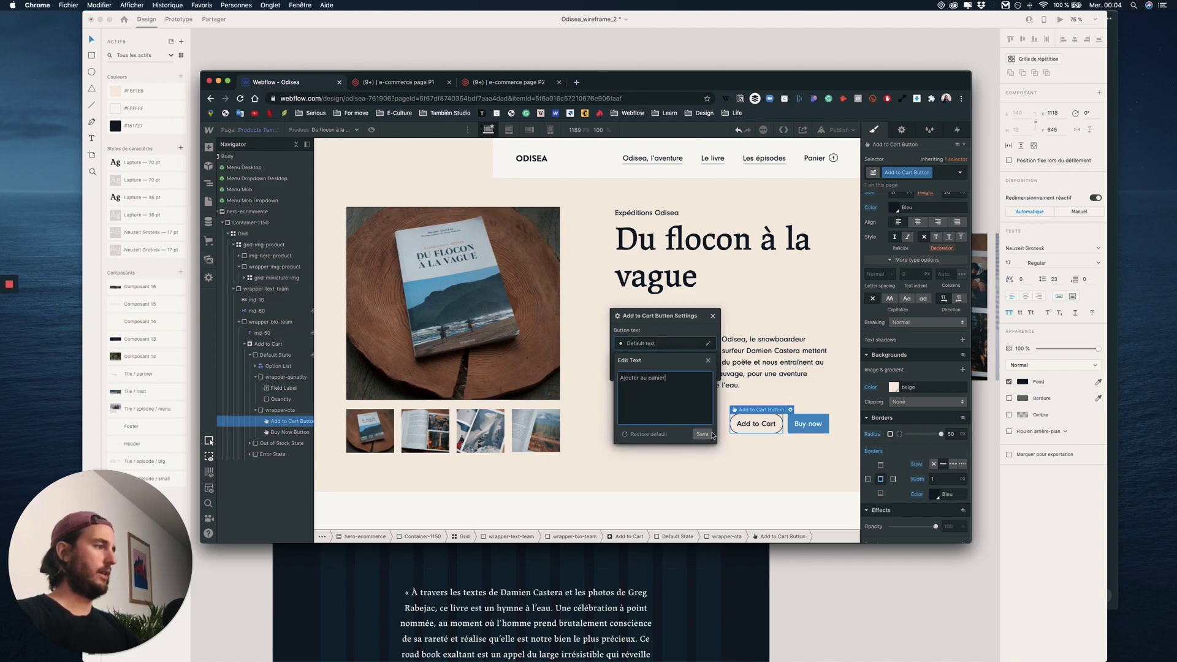
pyautogui.press('Return')
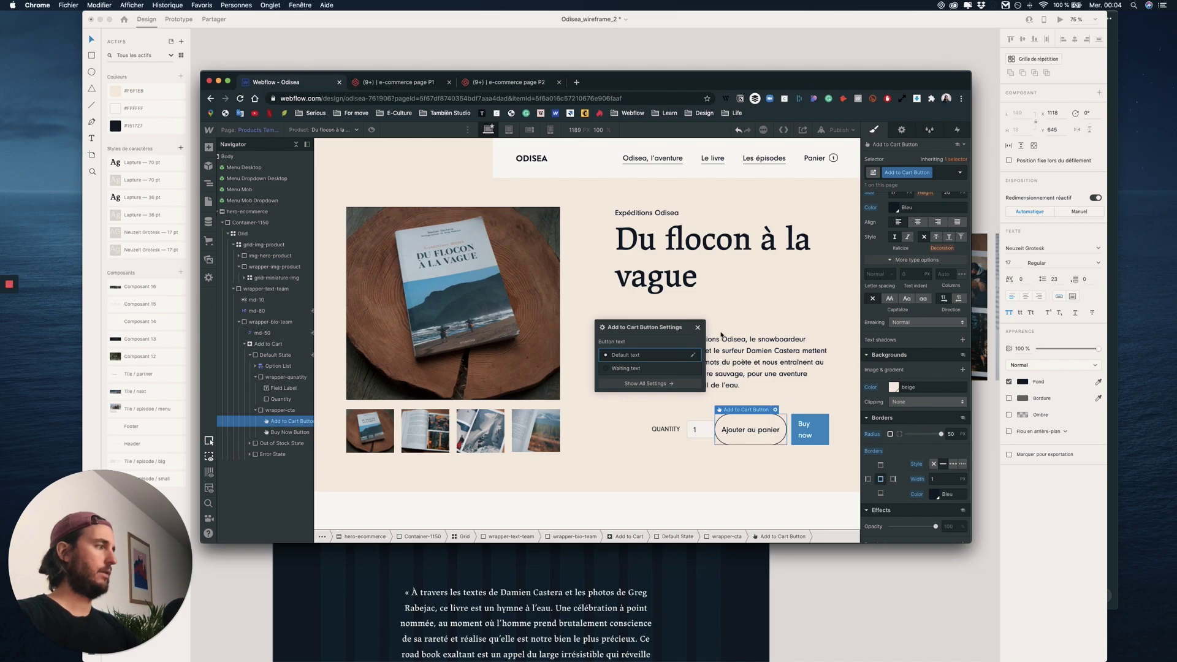
pyautogui.press('Escape')
# Reduce the corner radius of the Ajouter au panier button
pyautogui.moveTo(938, 436); pyautogui.dragTo(913, 434)
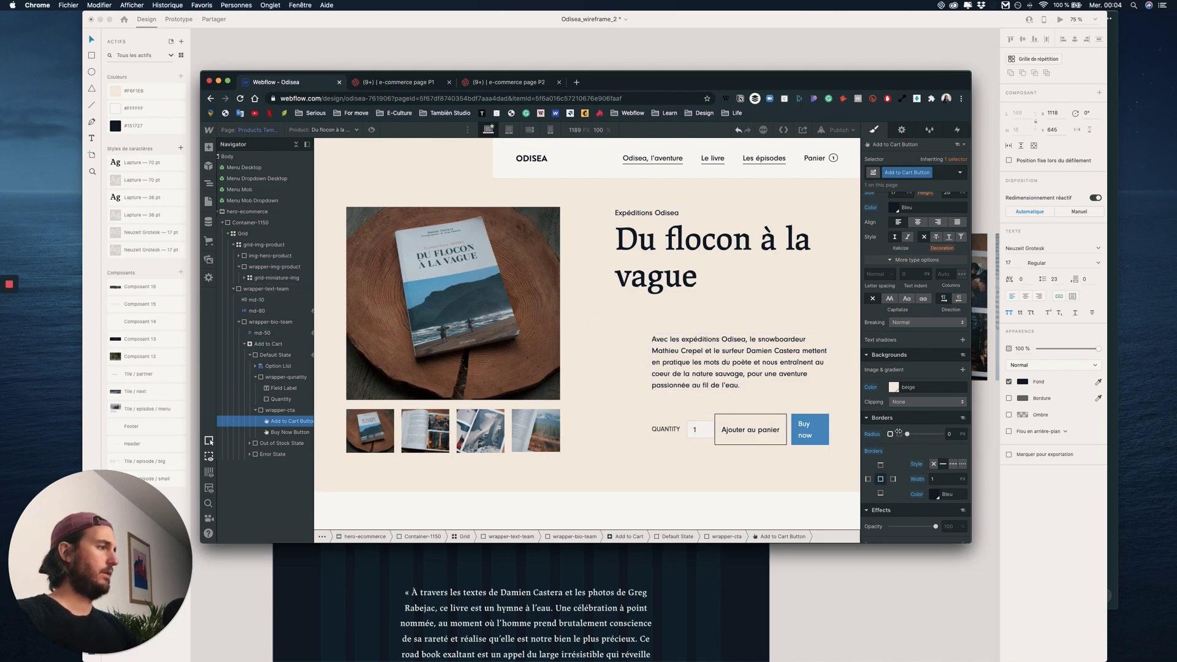
pyautogui.click(771, 431)
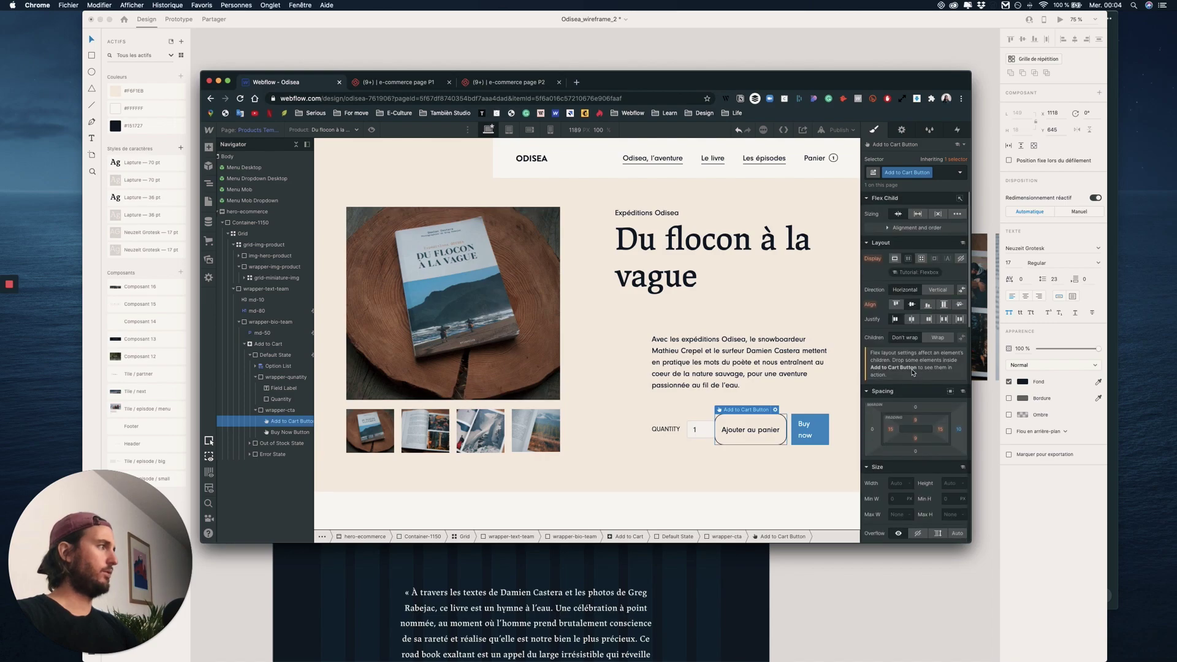
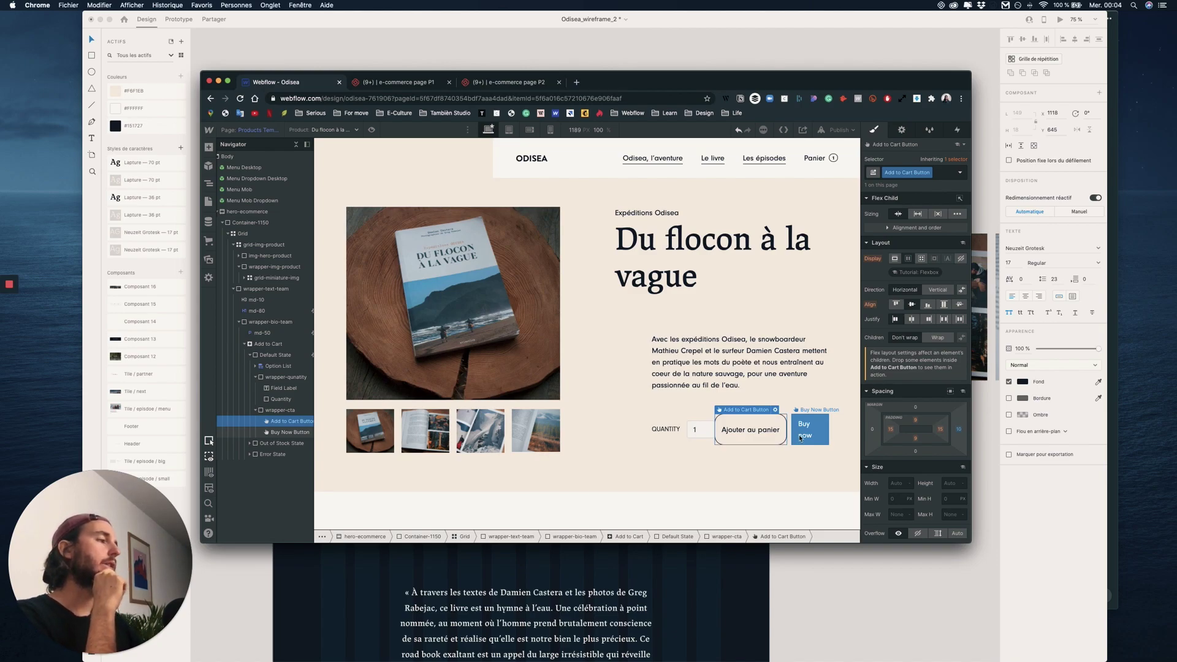
# Switch to the XD wireframe, move the QUANTITÉ field up to the price line, and place a copy of the AJOUTER AU PANIER button below the price
pyautogui.hotkey('ctrl', 'Up')
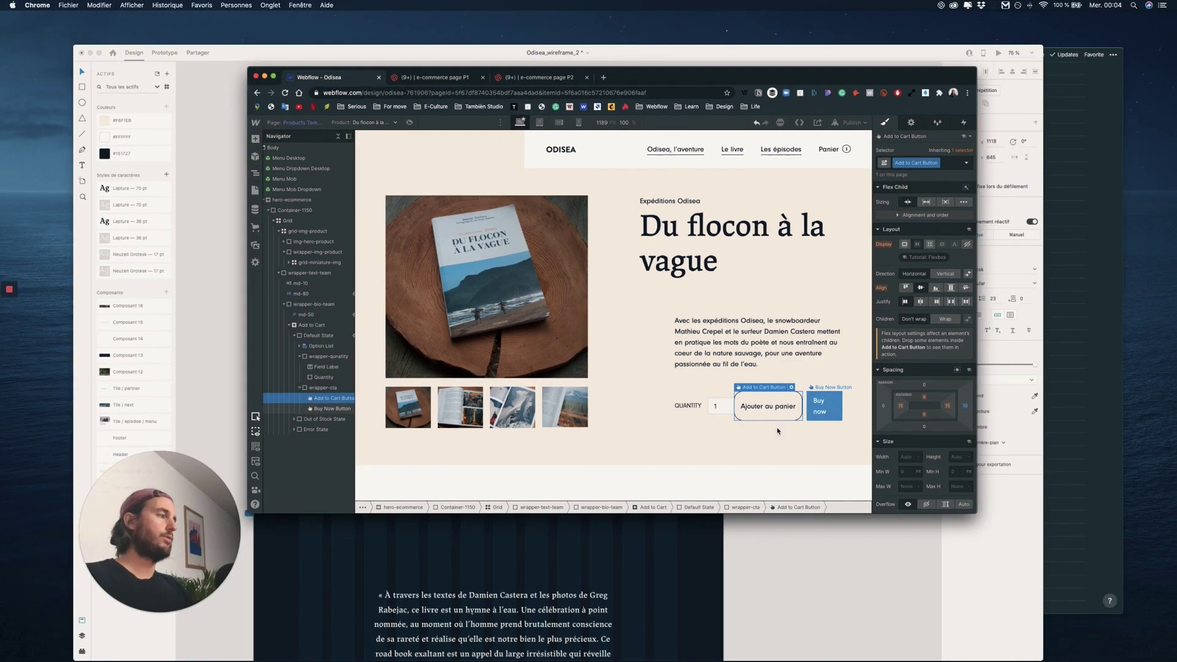
pyautogui.click(288, 460)
pyautogui.press('Escape')
pyautogui.press('Escape')
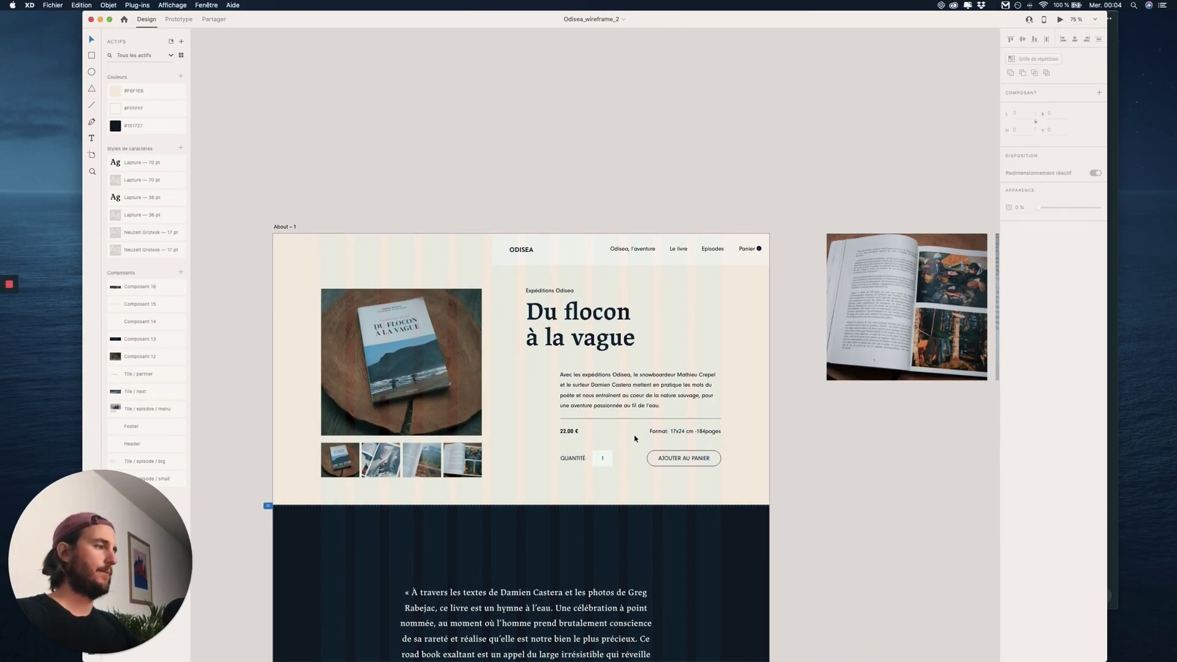
pyautogui.click(670, 436)
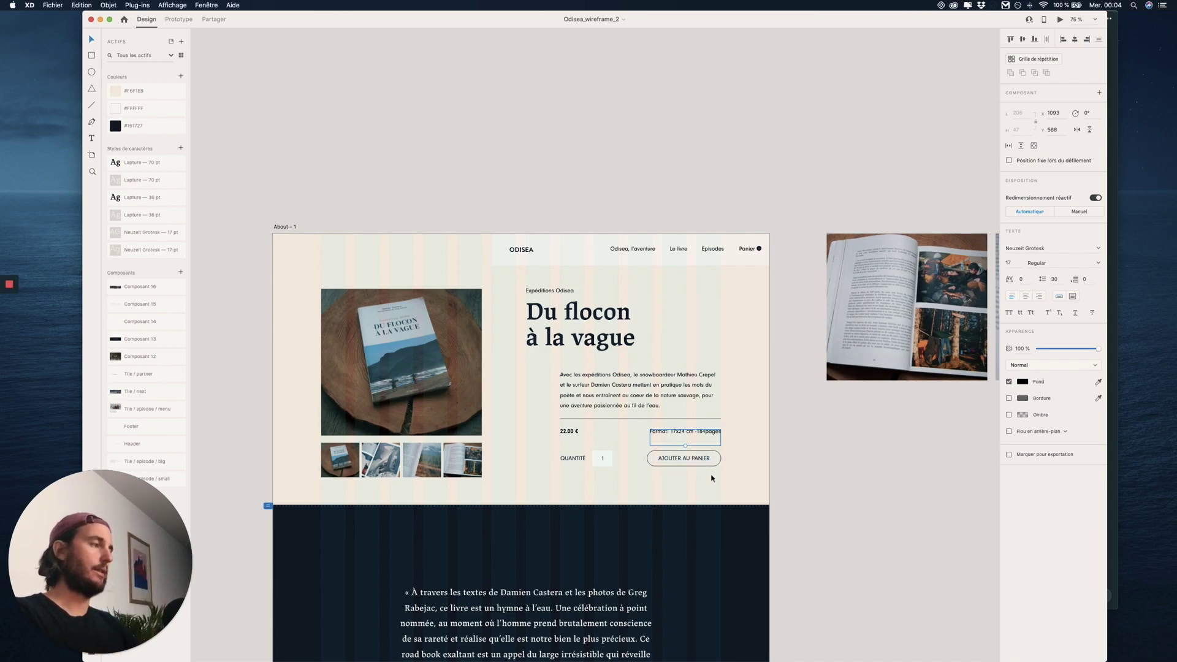
pyautogui.click(677, 456)
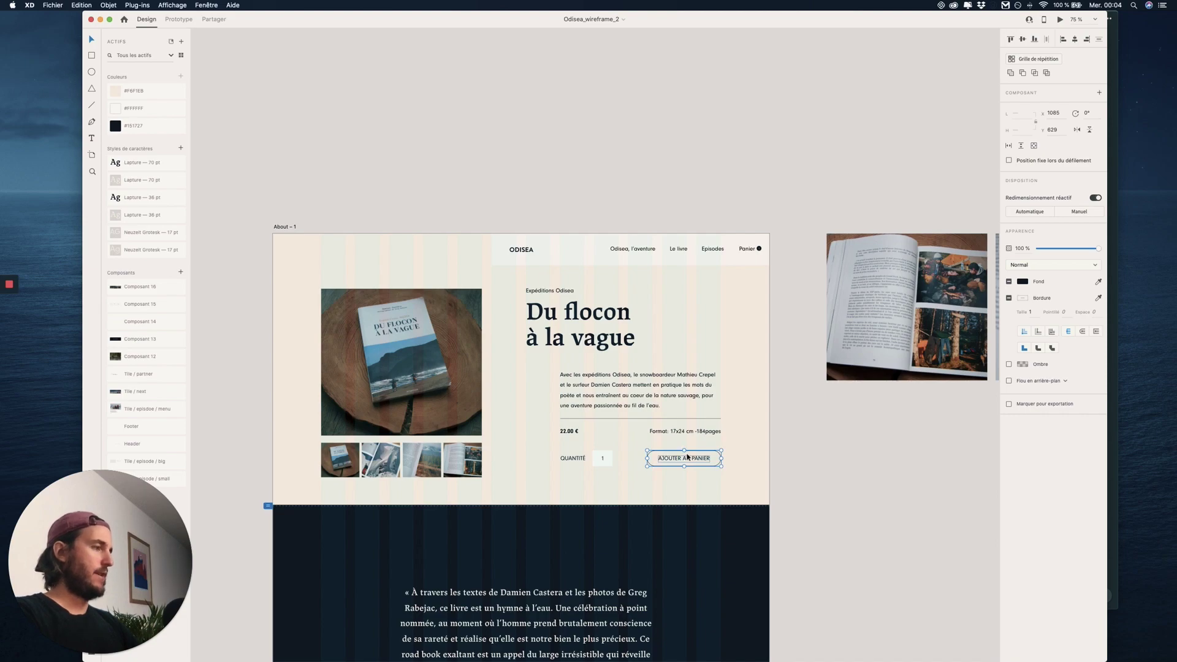
pyautogui.press('alt')
pyautogui.click(582, 460)
pyautogui.moveTo(581, 460)
pyautogui.mouseDown()
pyautogui.moveTo(684, 434)
pyautogui.moveTo(599, 458)
pyautogui.mouseUp()
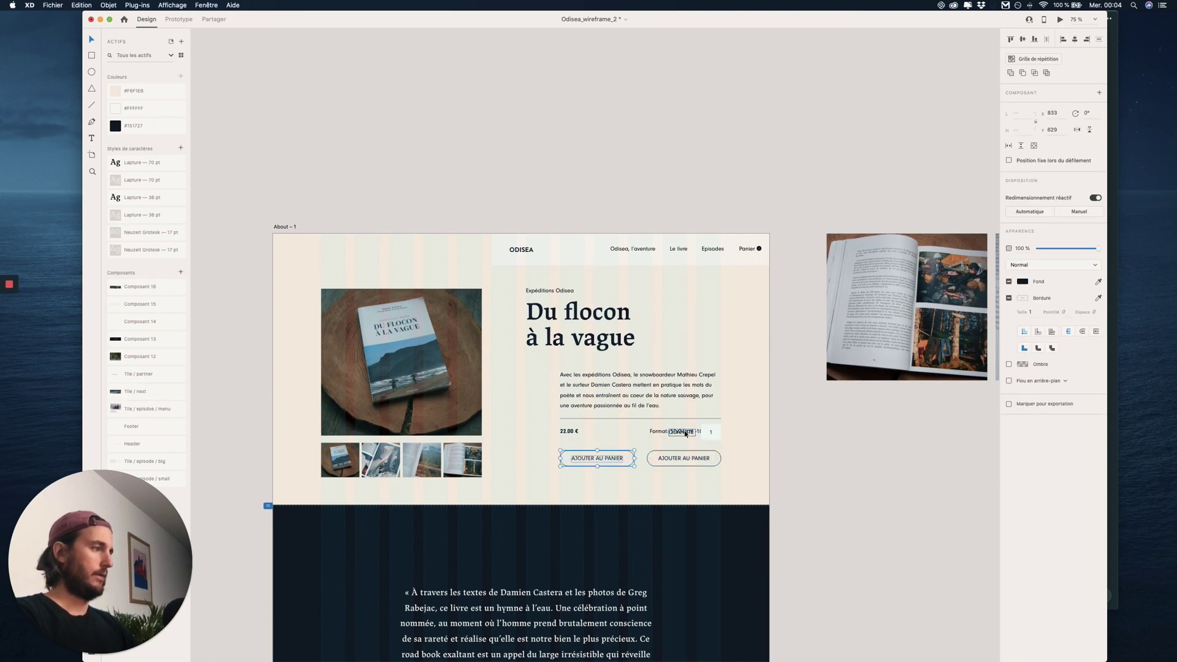
# Delete the Format text on the price line of the wireframe, keeping the QUANTITÉ field there
pyautogui.click(657, 433)
pyautogui.press('Delete')
pyautogui.click(718, 429)
pyautogui.click(729, 430)
pyautogui.scroll(-2, 733, 429)
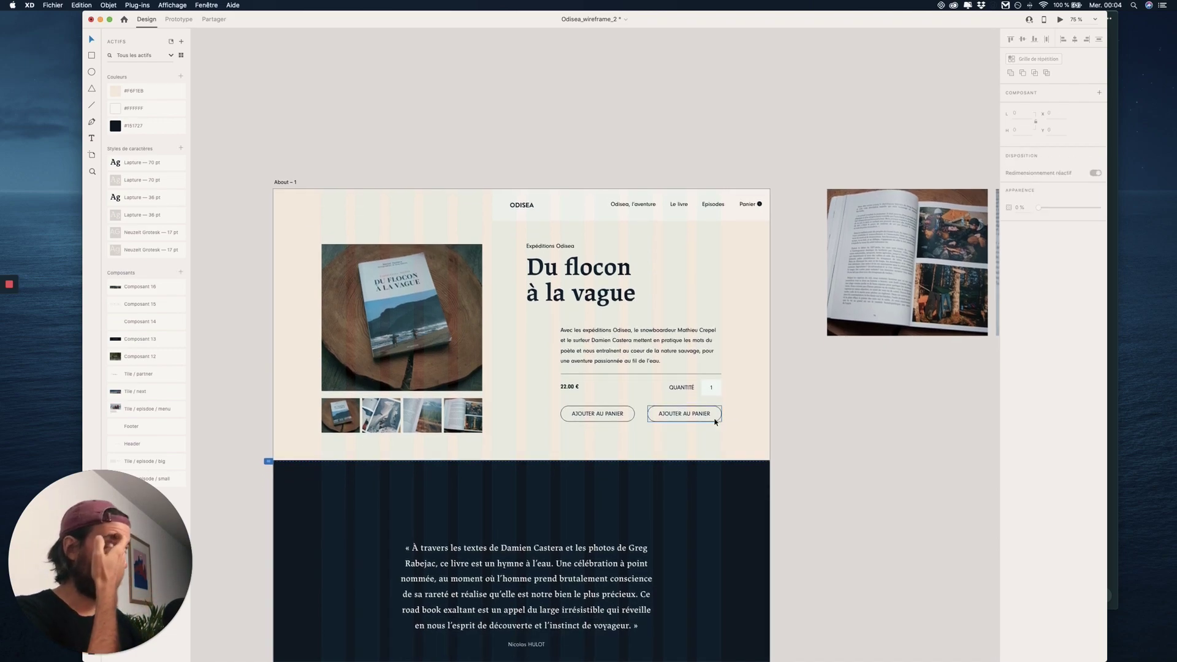
# Switch back to Webflow and set the Default State block's flex direction to vertical
pyautogui.hotkey('ctrl', 'Up')
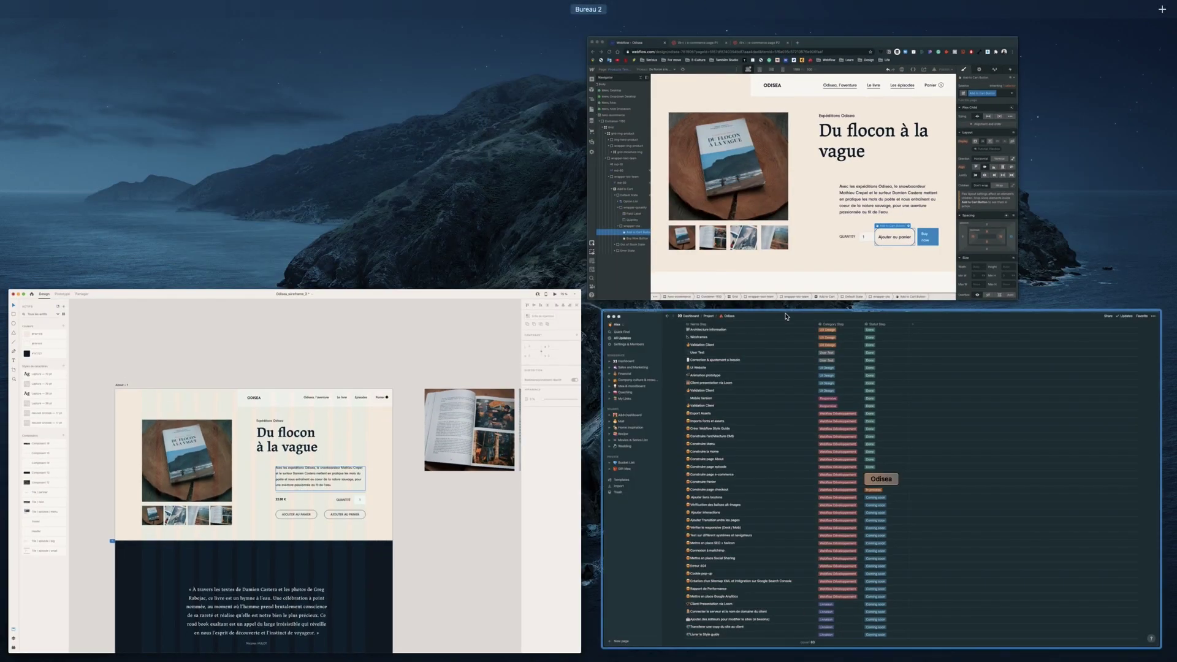
pyautogui.click(803, 273)
pyautogui.click(713, 429)
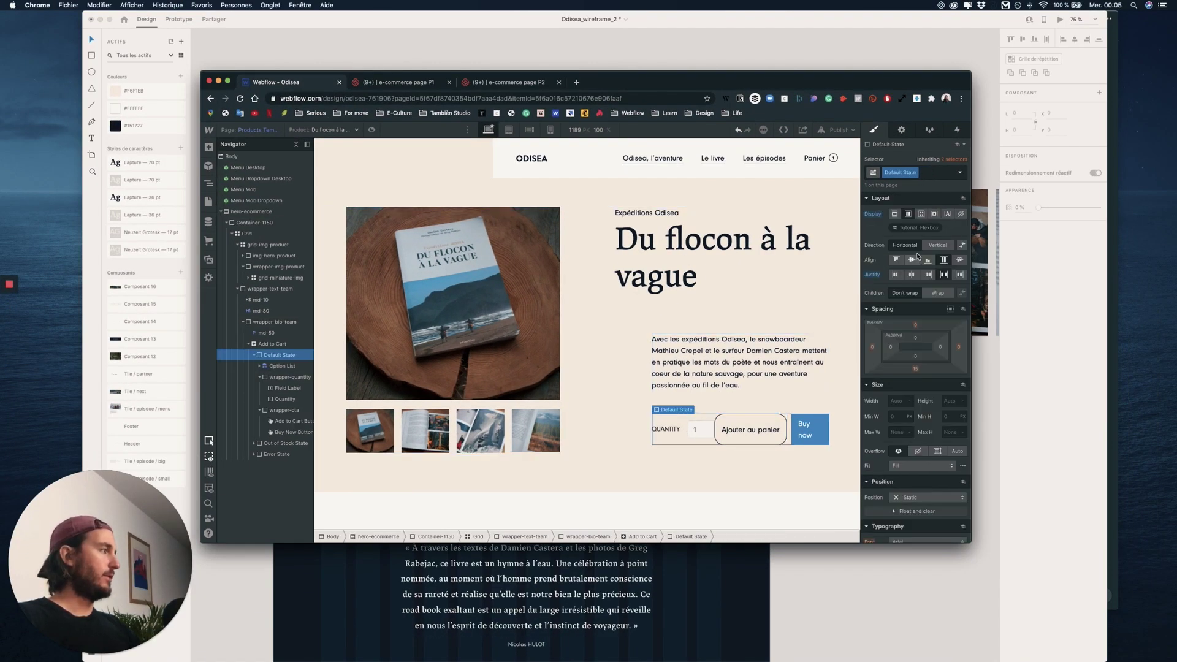
pyautogui.click(933, 246)
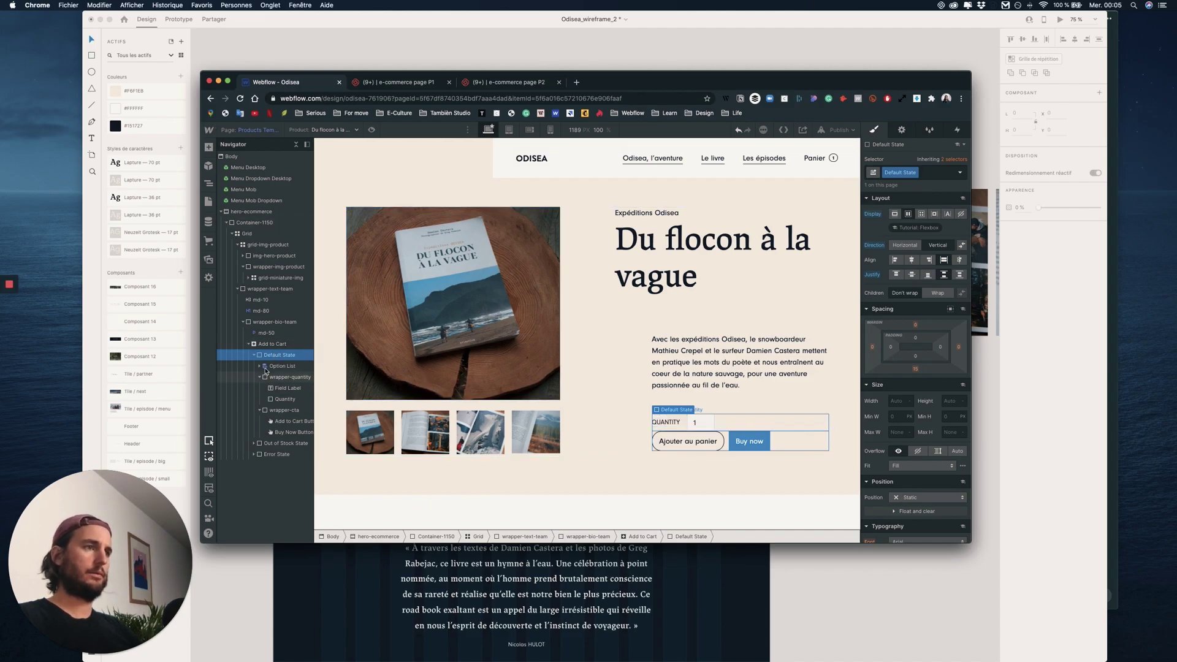
# Check the QUANTITÉ field in the XD wireframe, and back in Webflow set the wrapper-cta block's top margin to 10 px
pyautogui.click(295, 412)
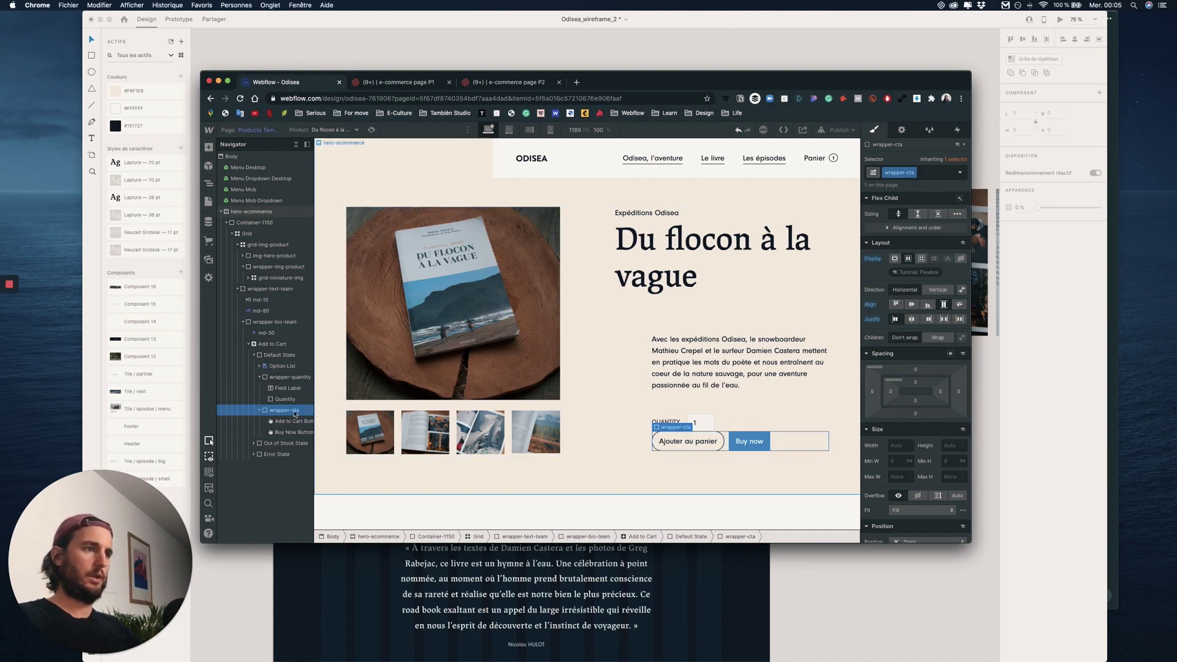
pyautogui.hotkey('ctrl', 'Up')
pyautogui.click(289, 472)
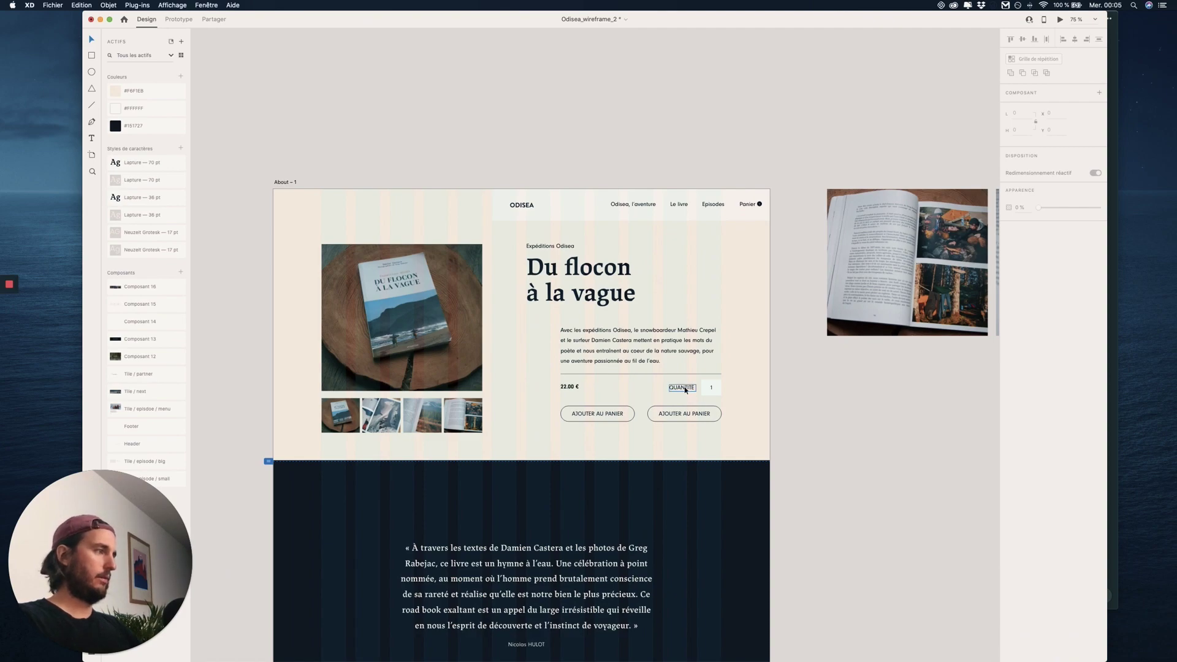
pyautogui.click(712, 387)
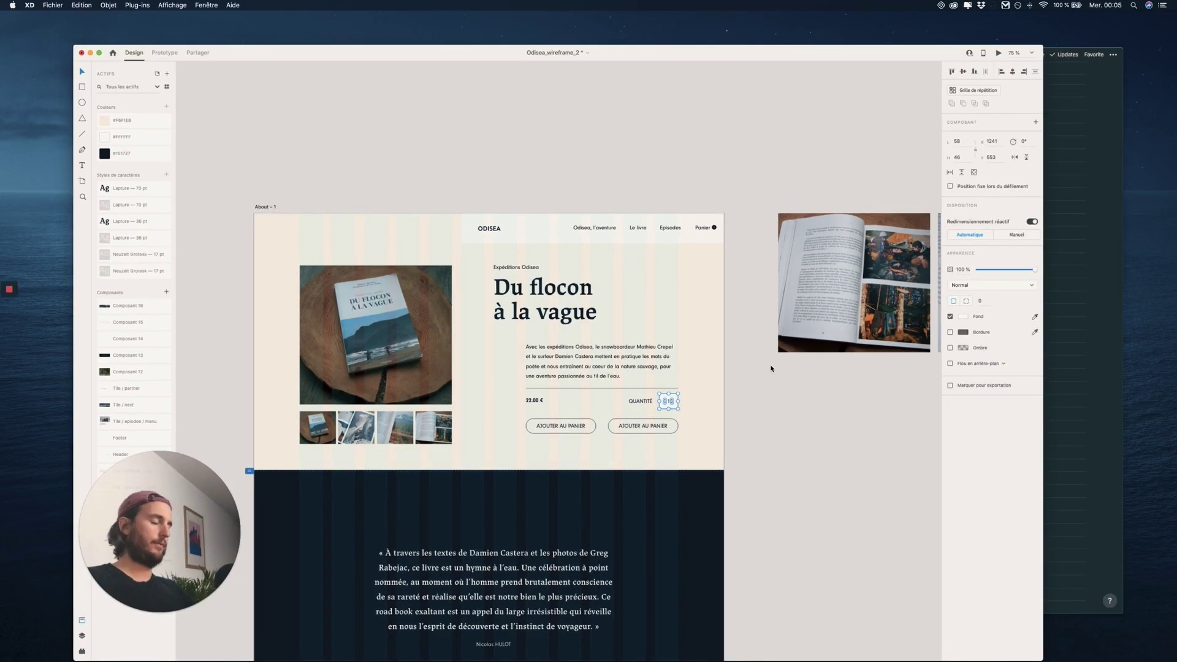
pyautogui.hotkey('ctrl', 'Up')
pyautogui.click(854, 270)
pyautogui.click(915, 372)
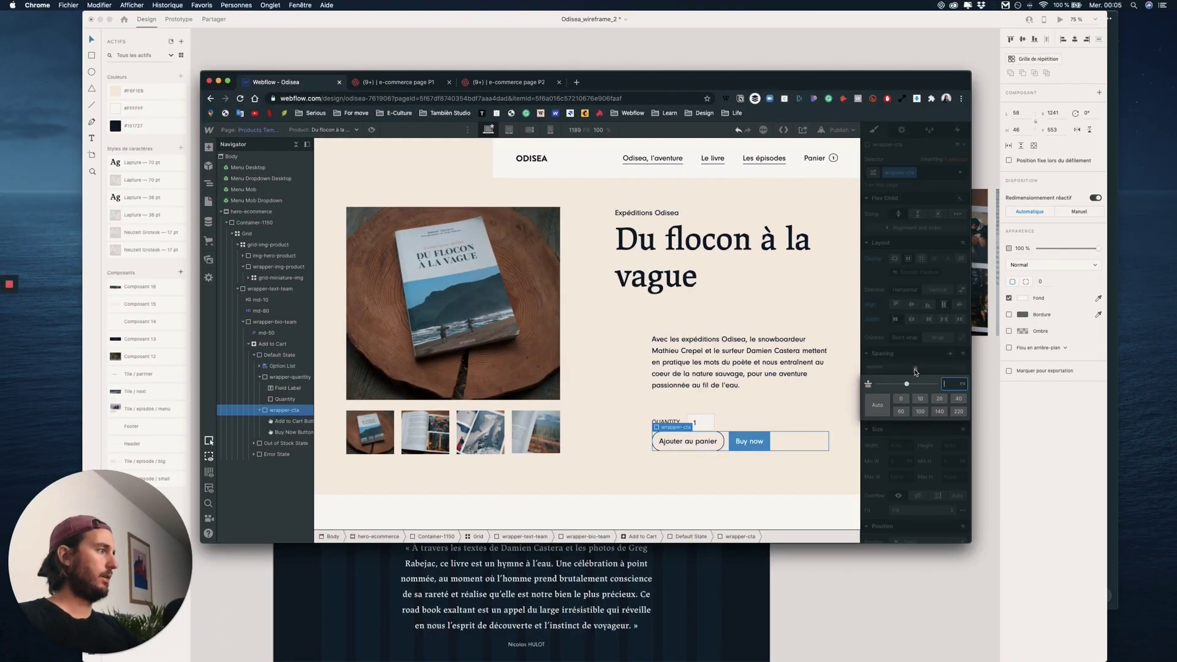
pyautogui.write('10')
pyautogui.press('Return')
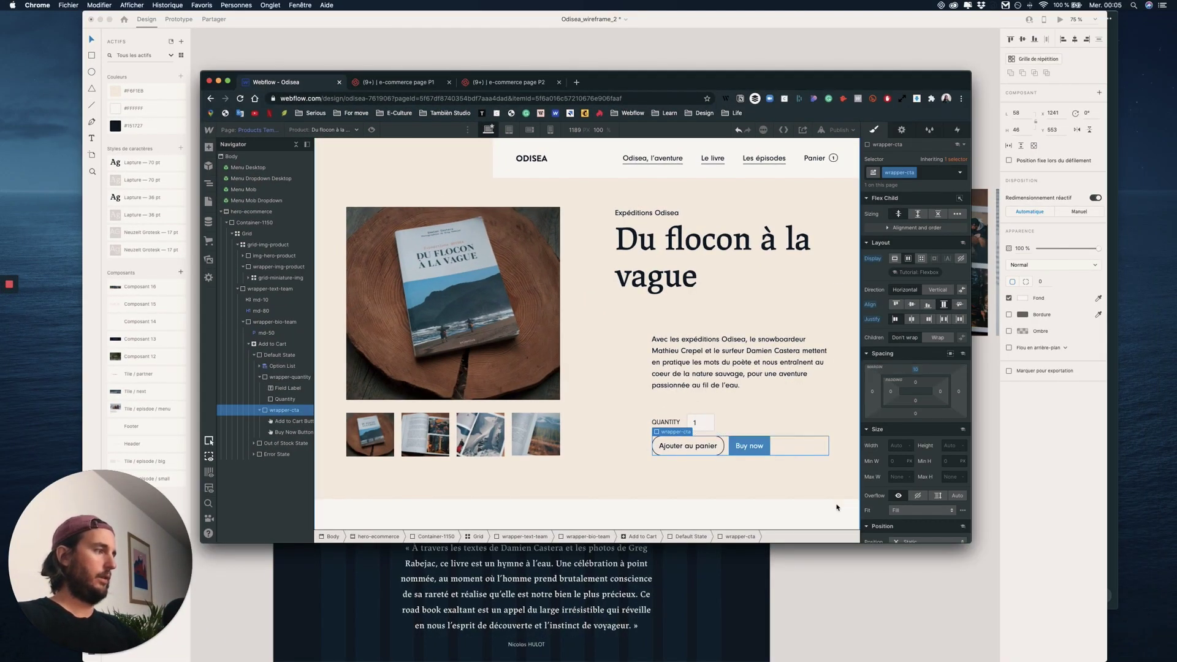
# Set the right margin of the Ajouter au panier button to 0
pyautogui.click(702, 448)
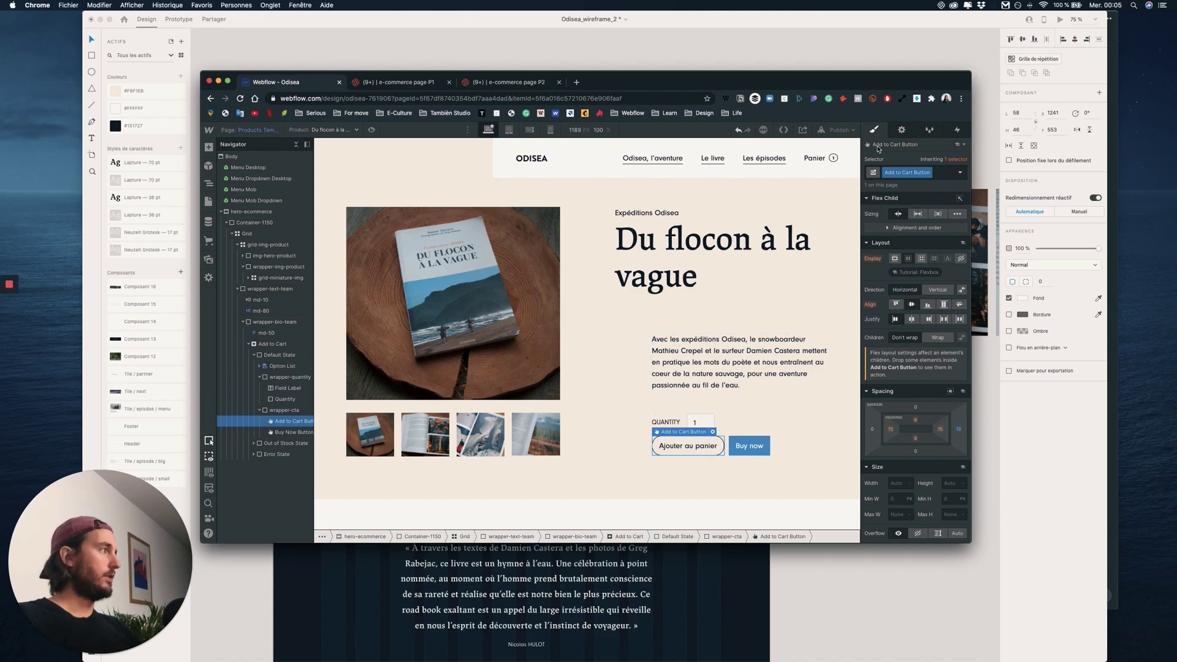
pyautogui.click(959, 430)
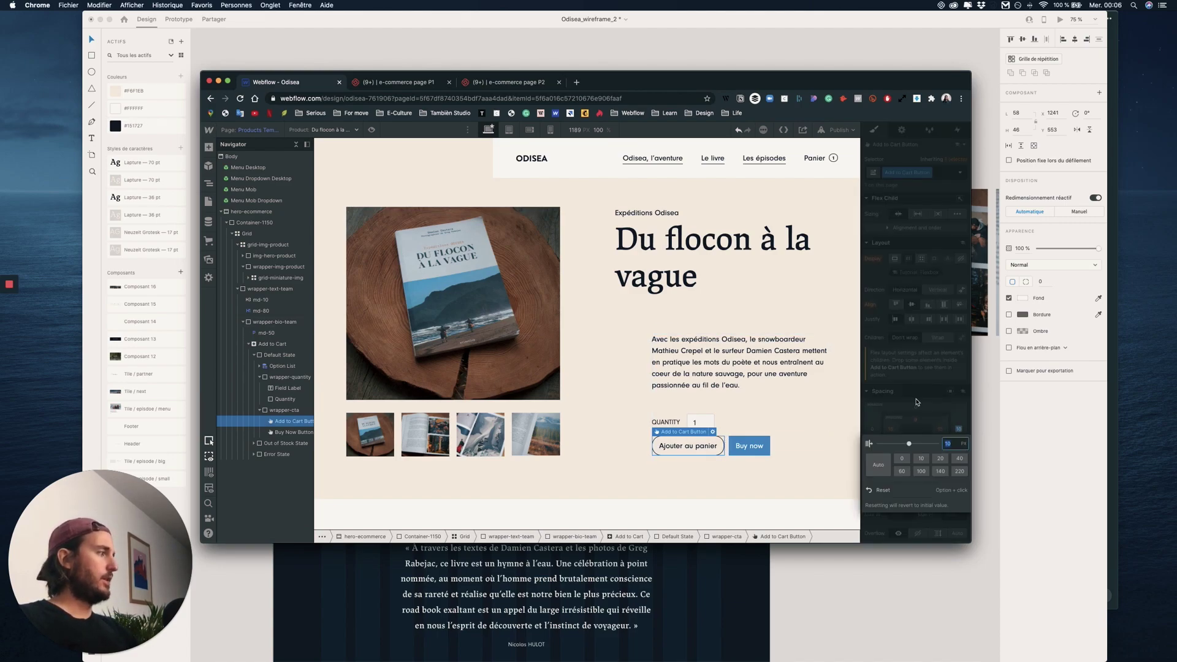
pyautogui.write('0')
pyautogui.press('Return')
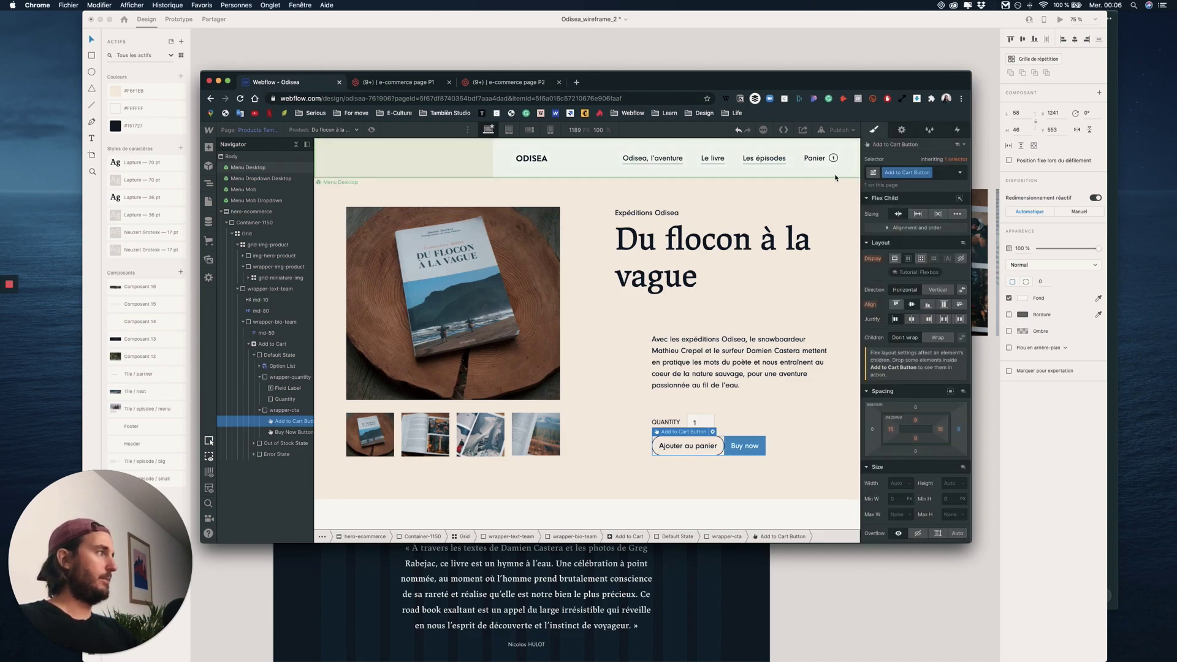
# Add a new combo class mr-10 to the Ajouter au panier button and give it a 10 px right margin
pyautogui.click(942, 172)
pyautogui.write('m')
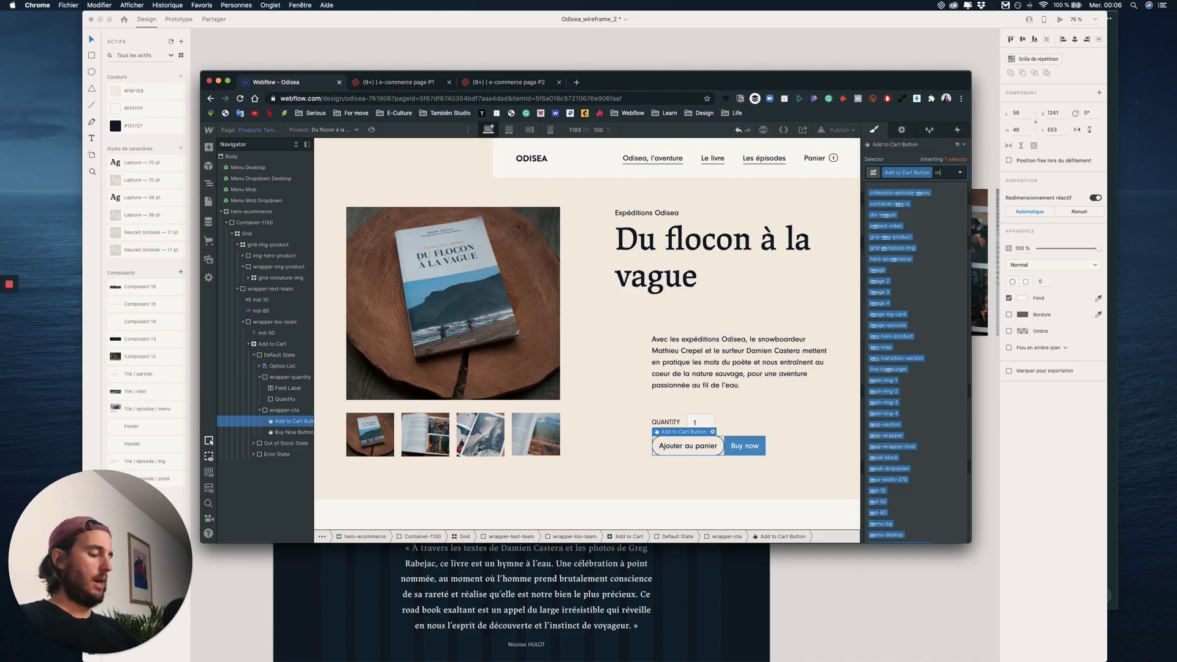
pyautogui.write('r')
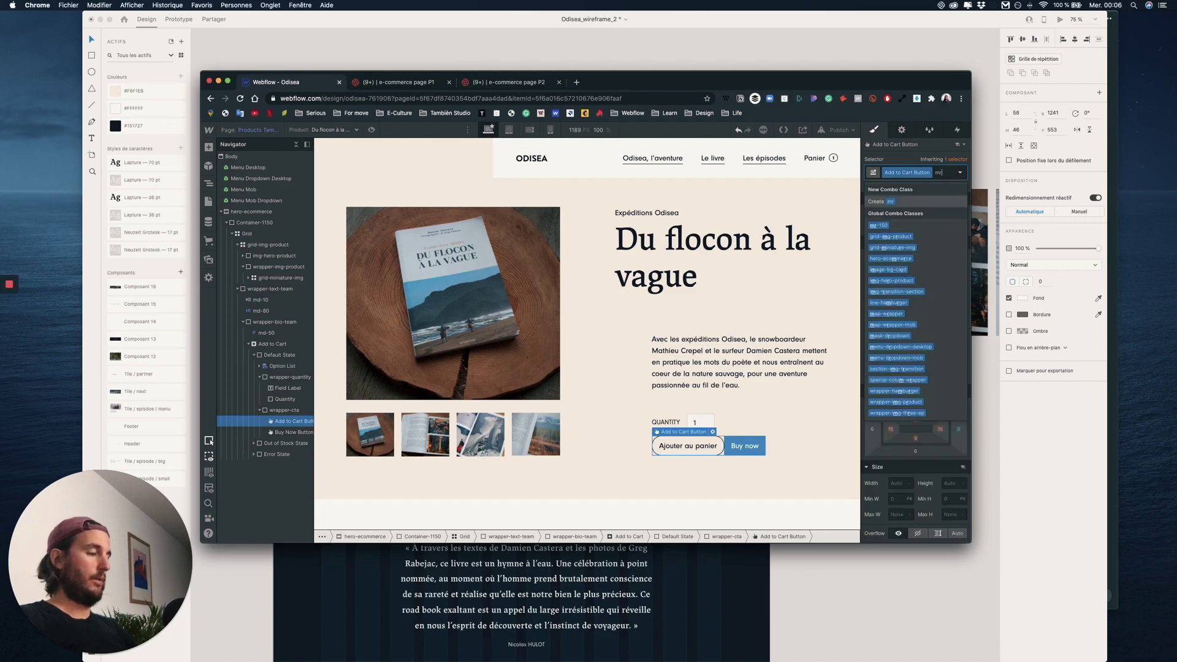
pyautogui.write('-10')
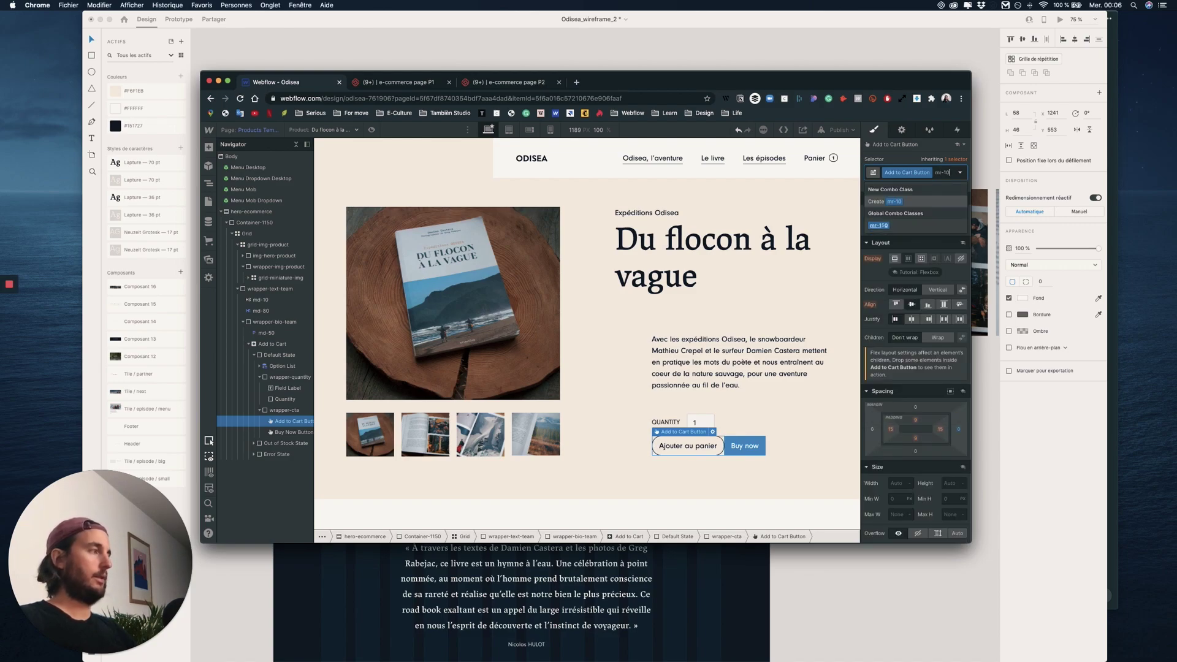
pyautogui.press('Return')
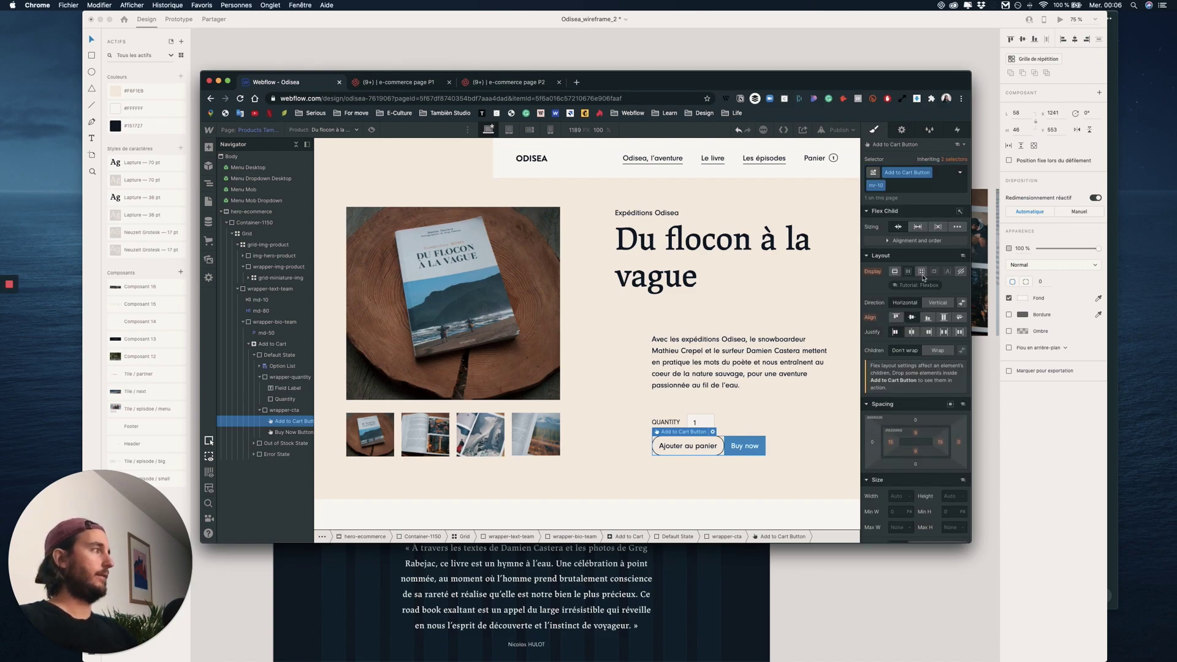
pyautogui.click(959, 445)
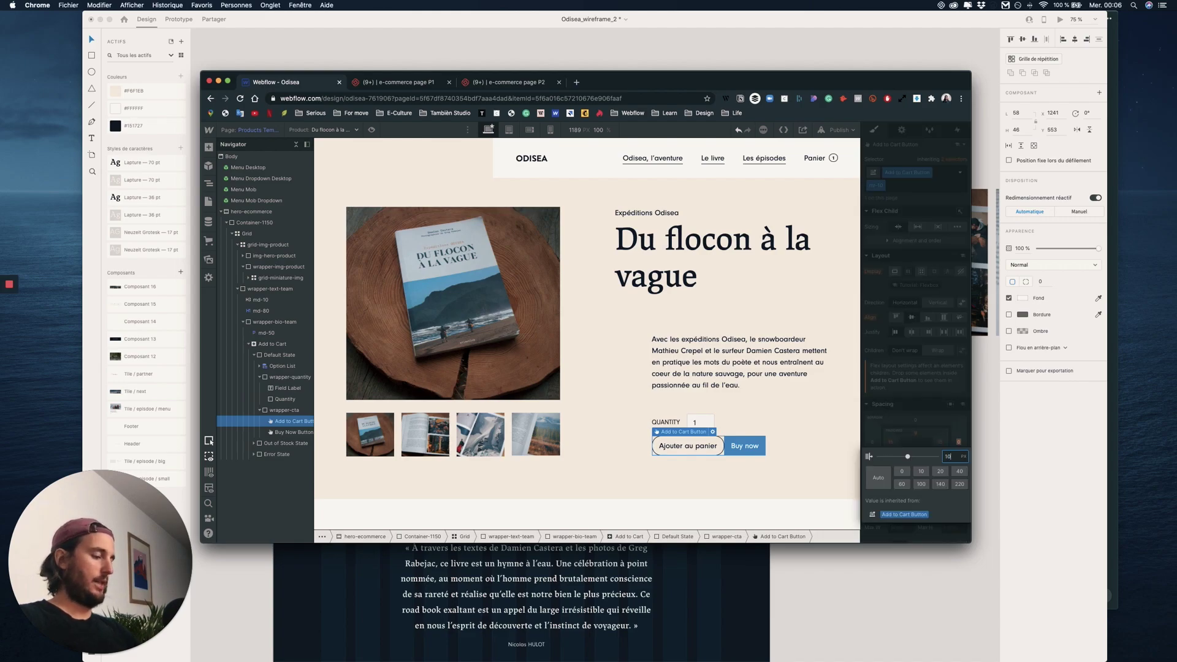
pyautogui.write('10')
pyautogui.press('Return')
# Replace the Buy now button's class with the existing Add to Cart Button class
pyautogui.click(748, 445)
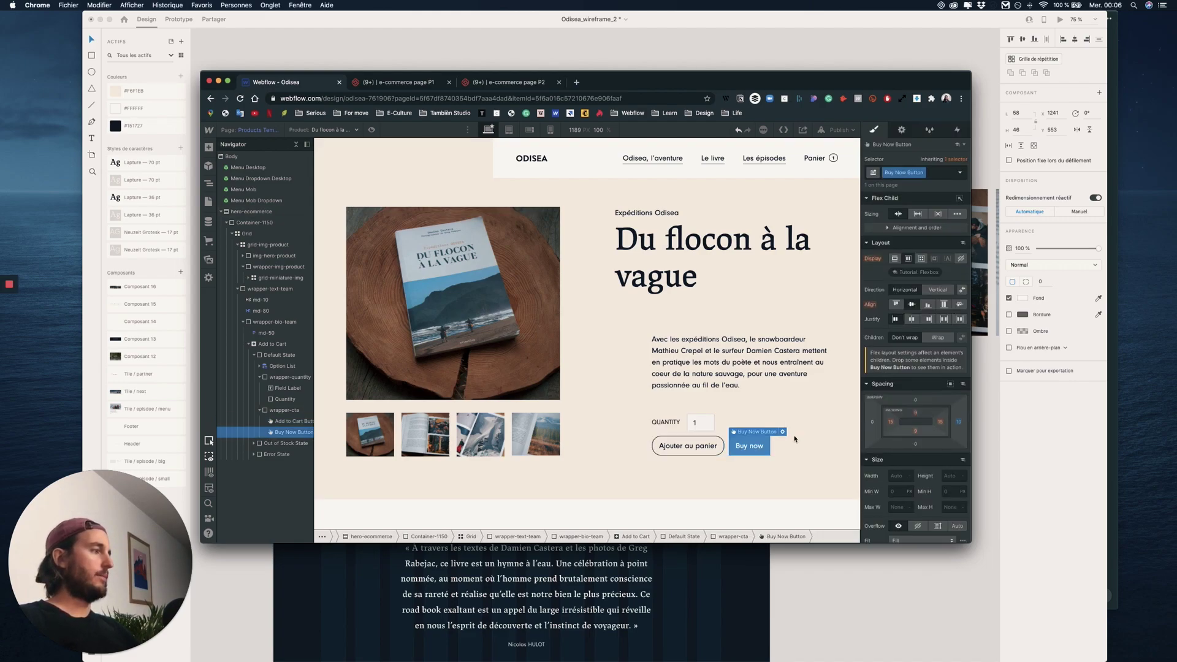
pyautogui.click(696, 446)
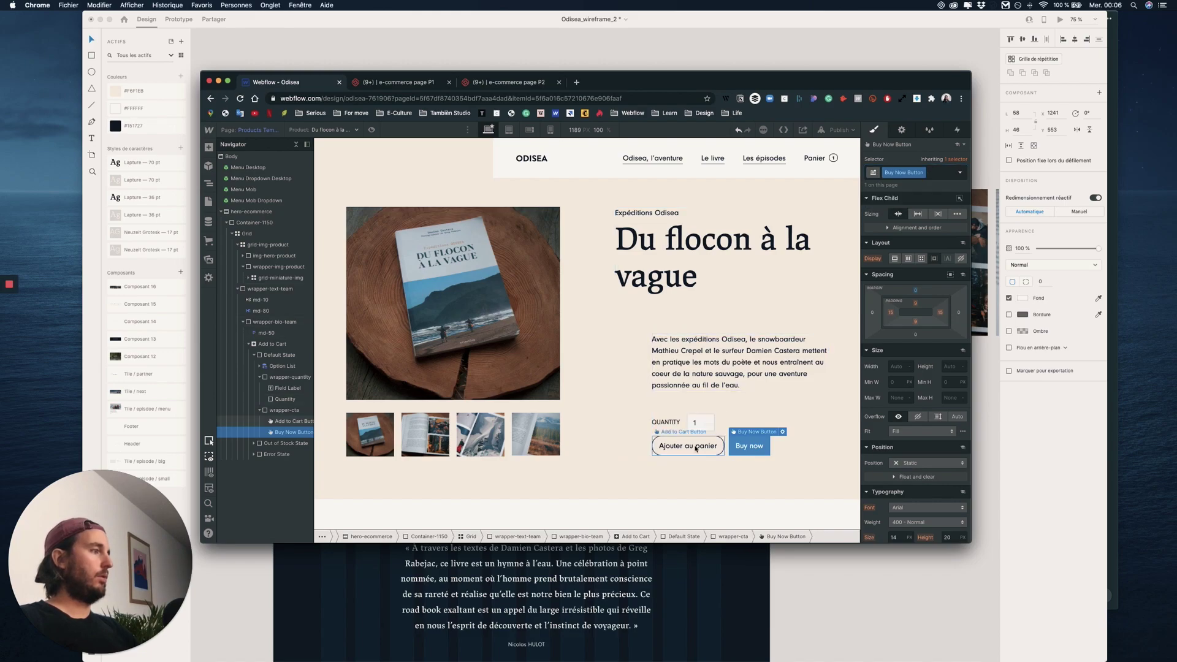
pyautogui.click(748, 445)
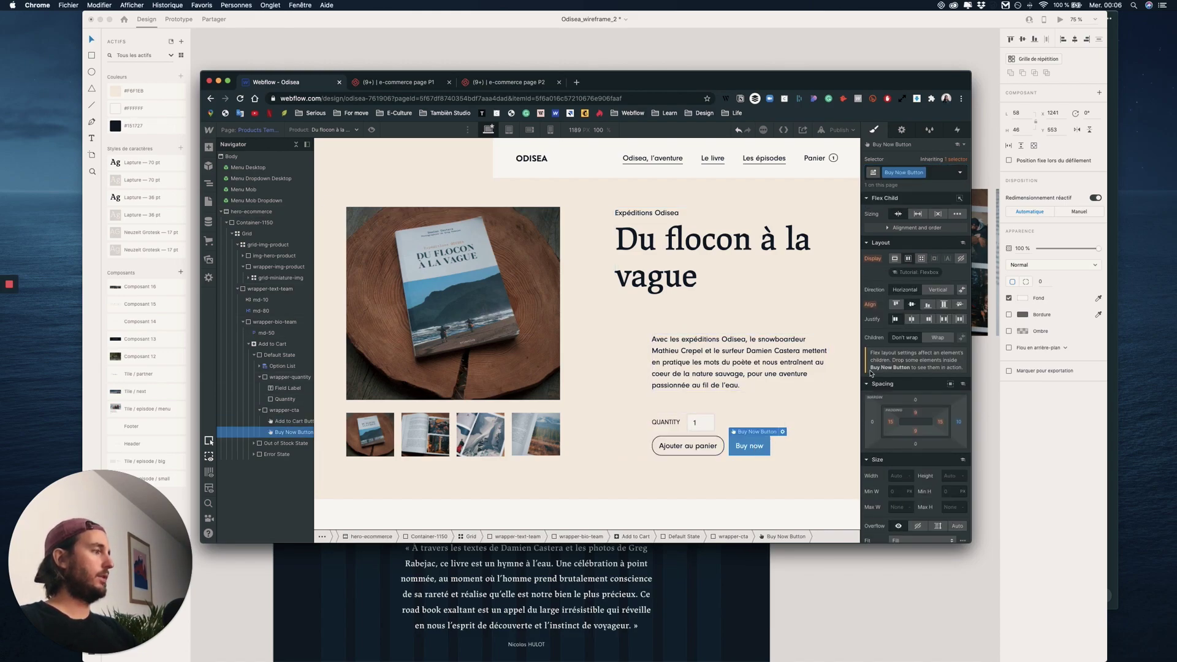
pyautogui.click(935, 173)
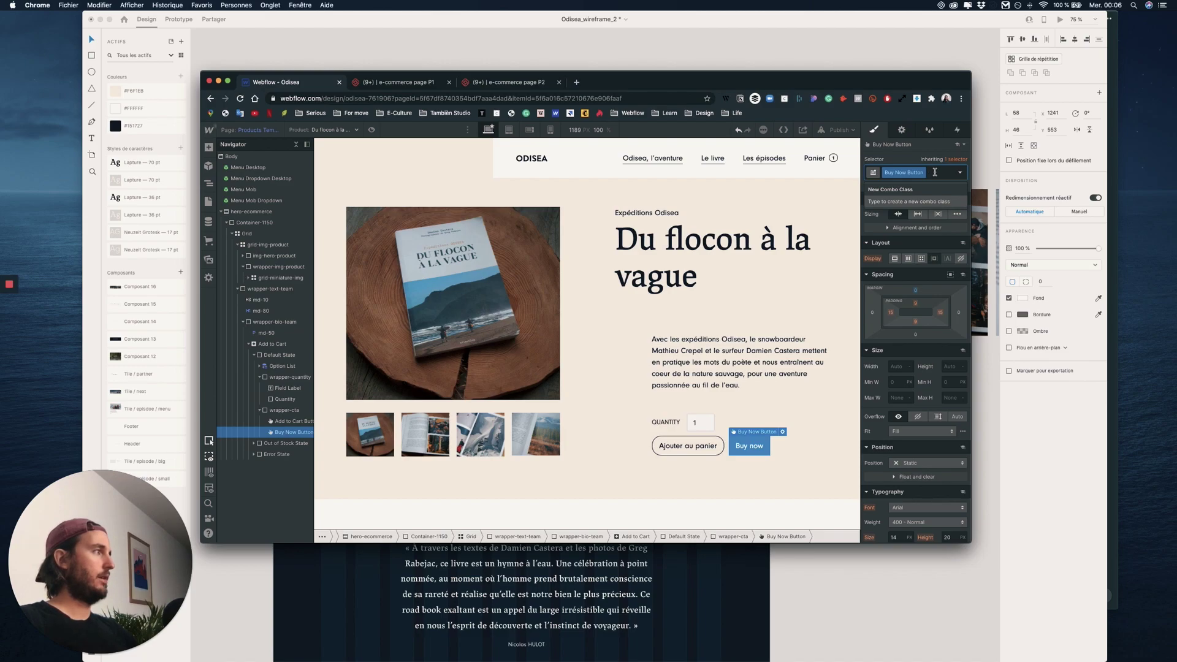
pyautogui.press('BackSpace')
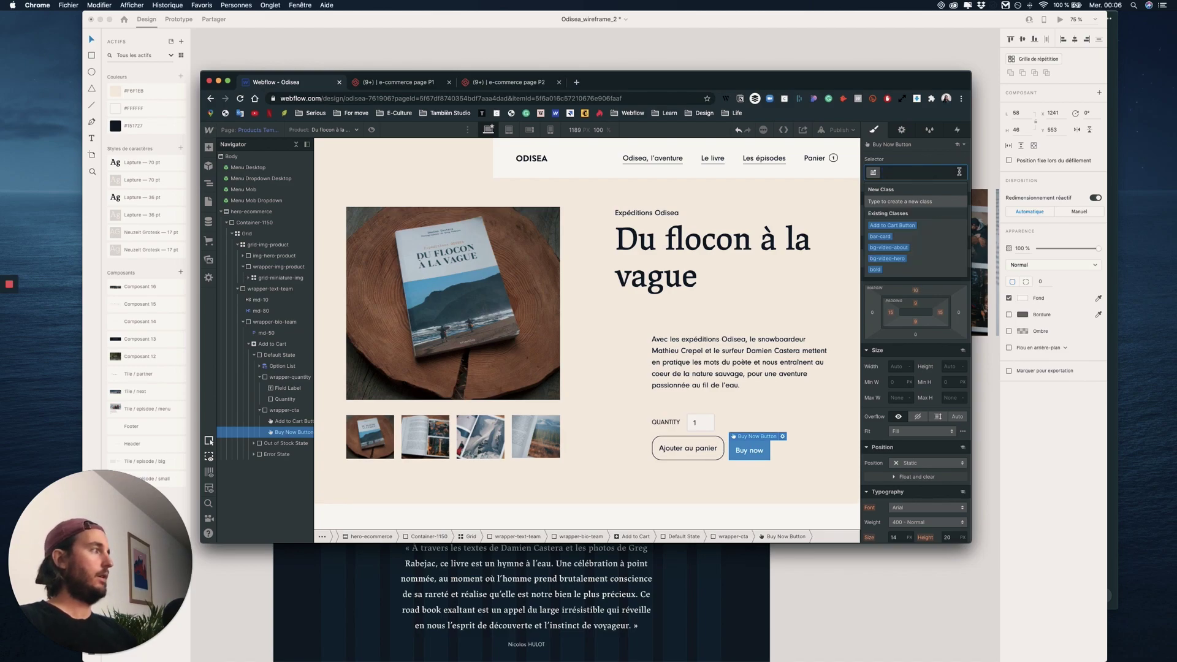
pyautogui.click(907, 226)
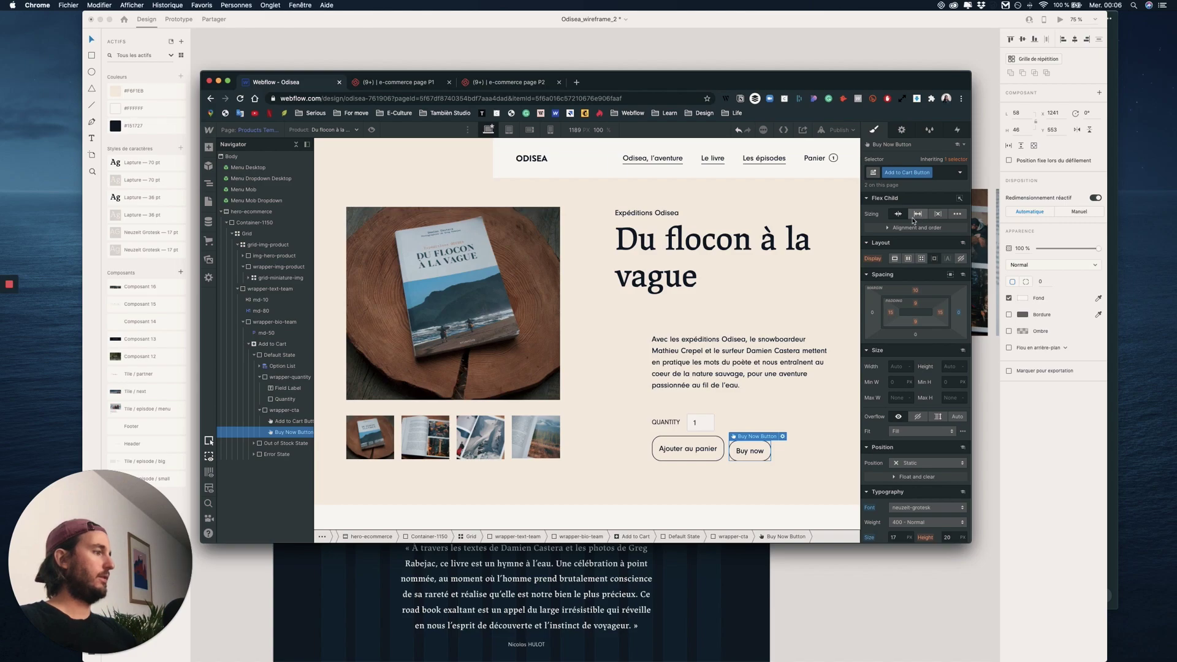
# Set the top margin of the Buy now button's Add to Cart Button class to 0
pyautogui.click(782, 452)
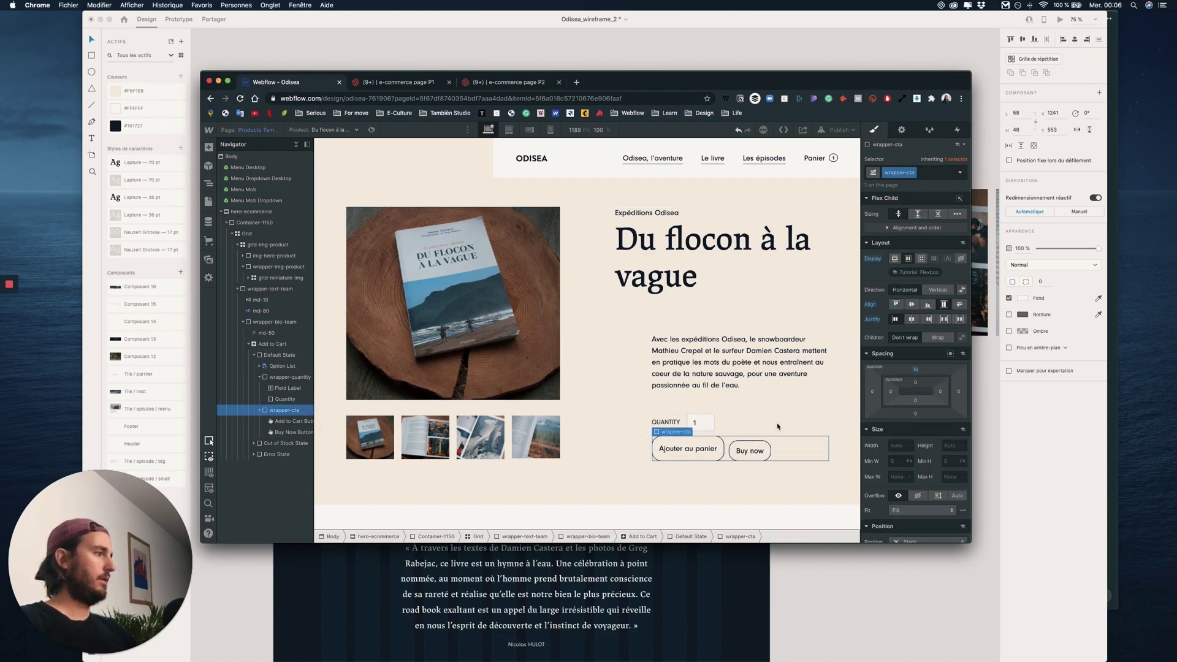
pyautogui.click(760, 450)
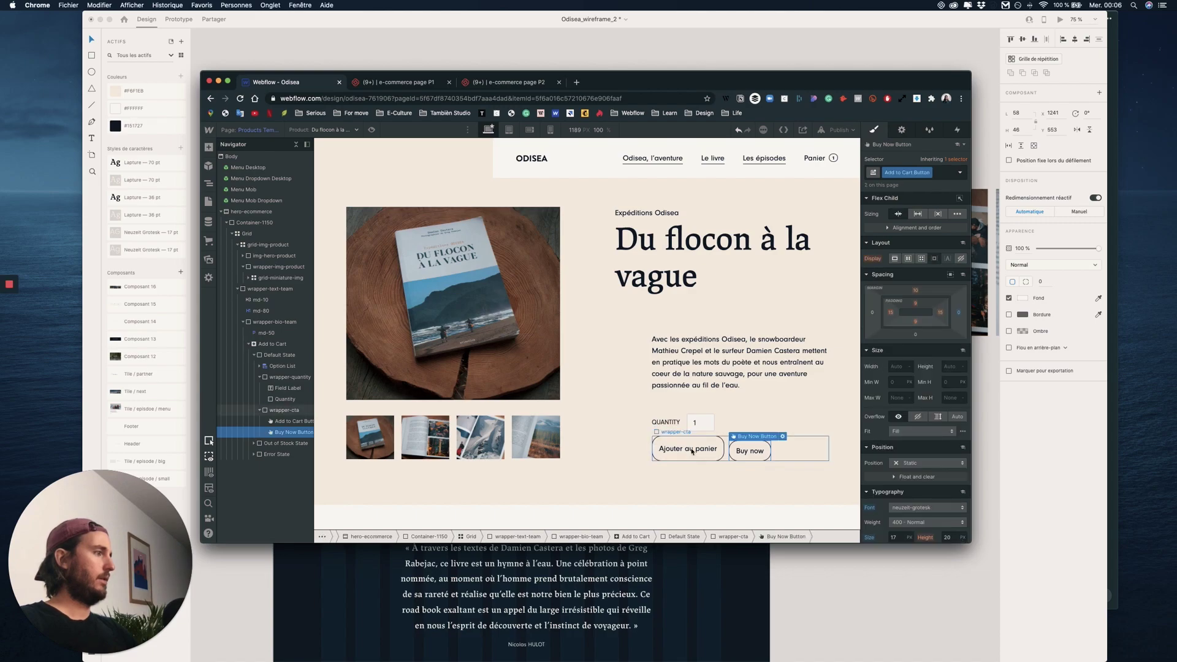
pyautogui.click(915, 290)
pyautogui.write('0')
pyautogui.press('Return')
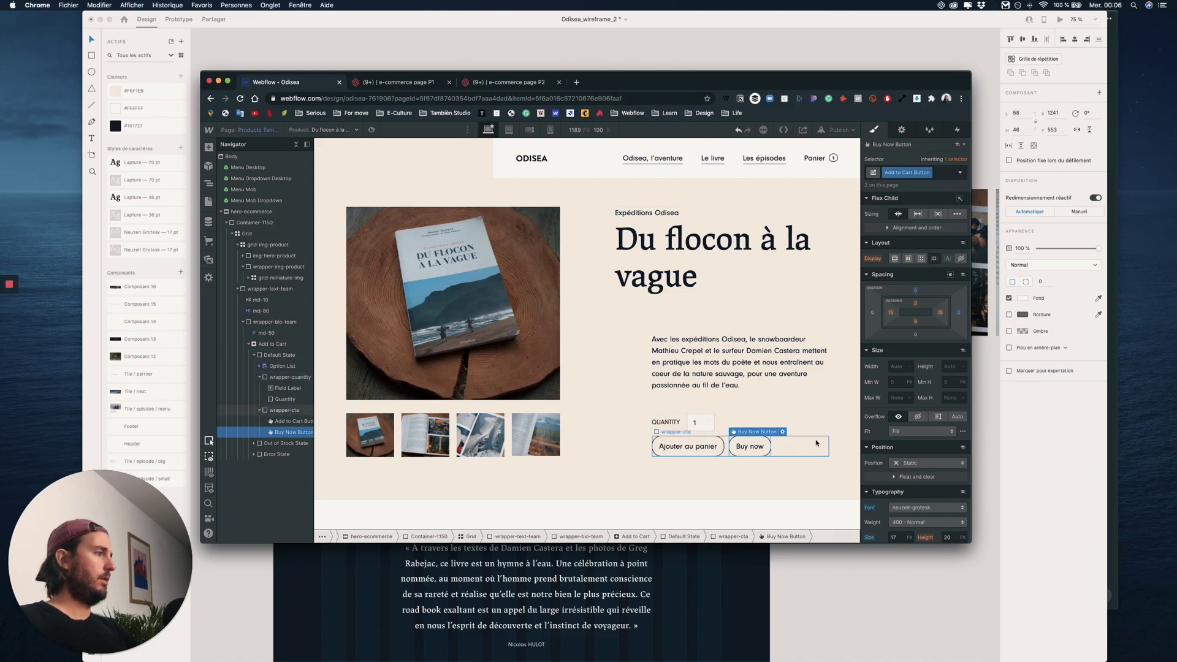
# Justify the wrapper-cta block with space between so its two buttons sit at opposite ends
pyautogui.click(797, 447)
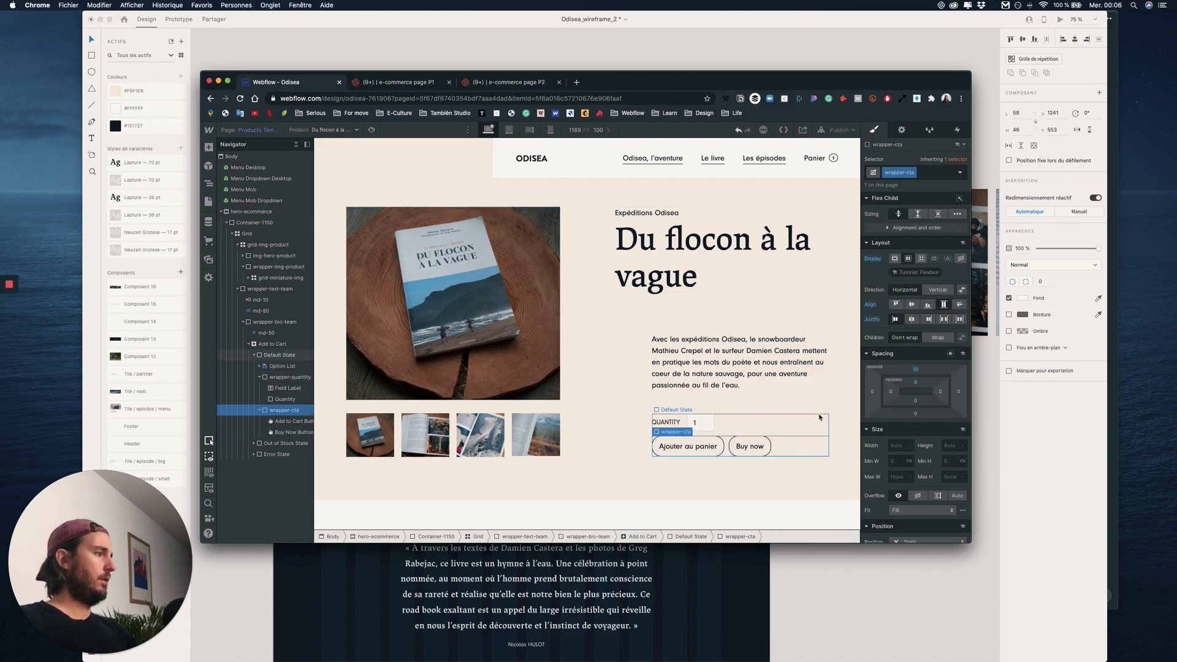
pyautogui.click(755, 449)
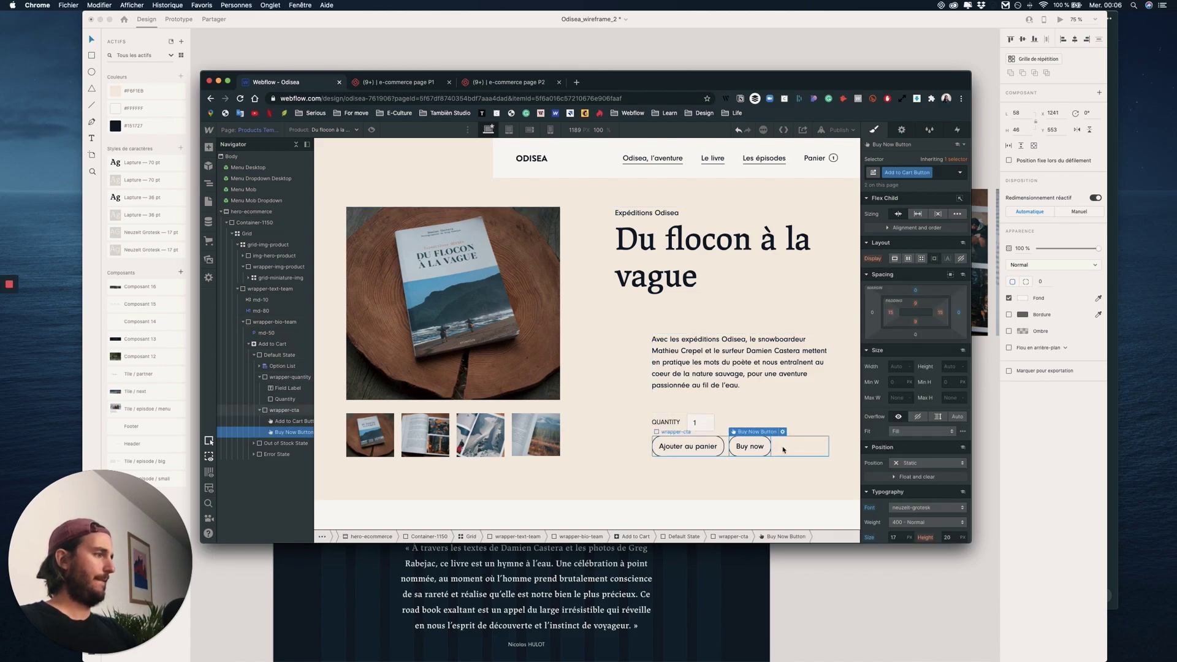
pyautogui.click(783, 449)
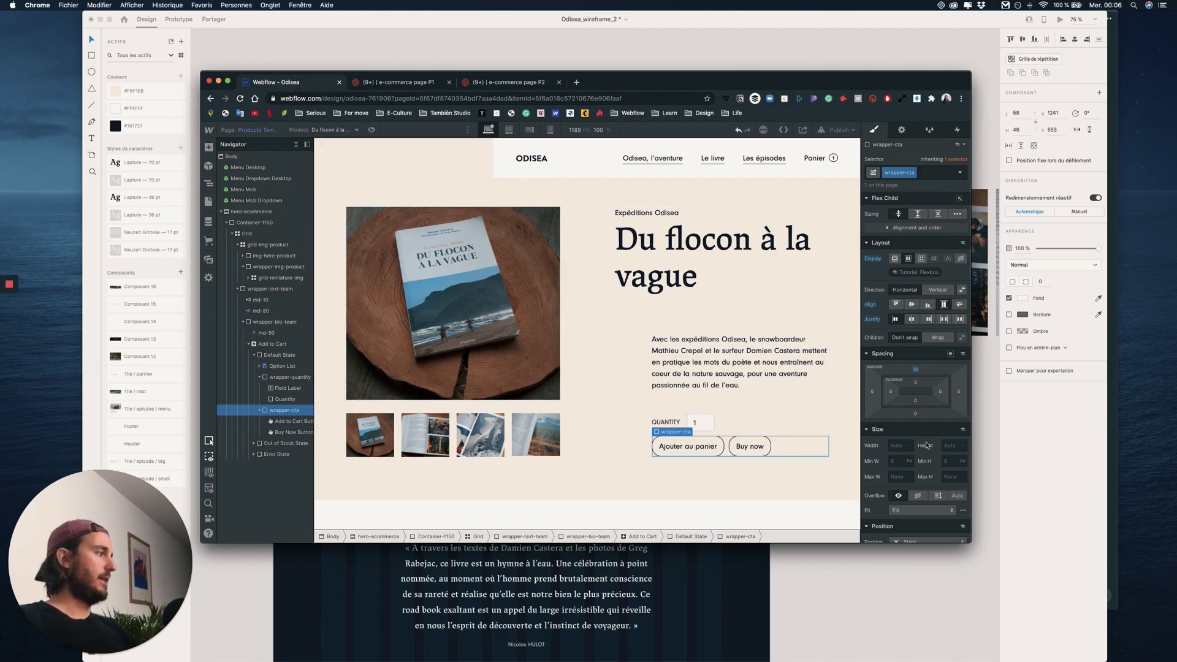
pyautogui.scroll(-2, 927, 454)
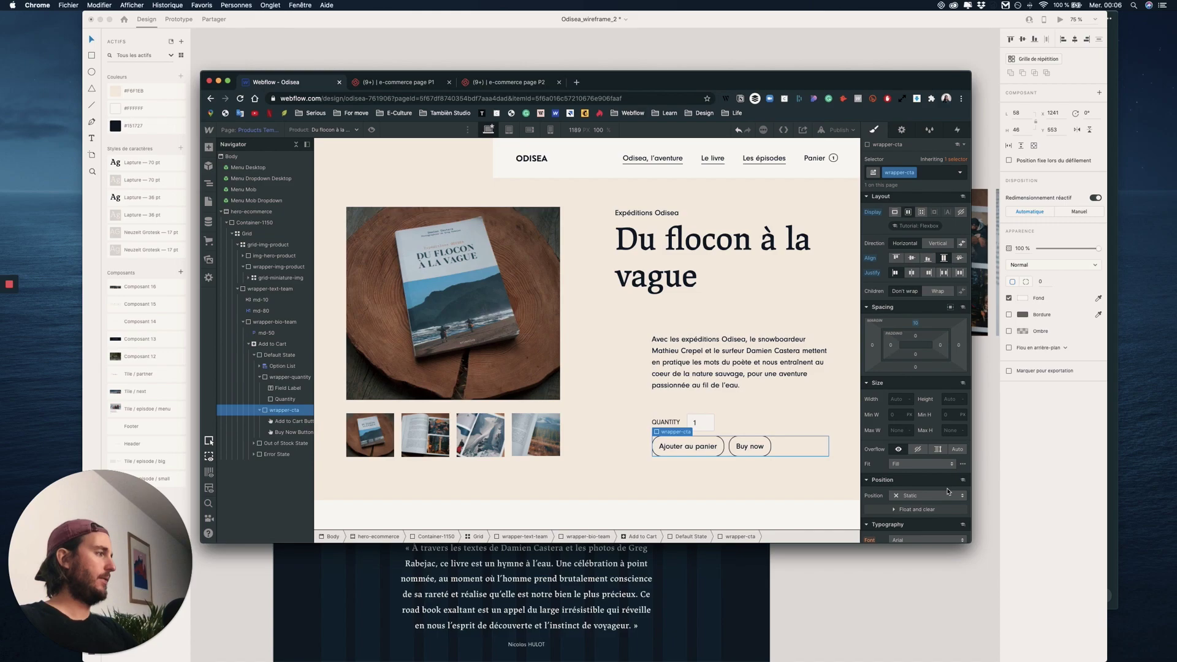
pyautogui.click(959, 272)
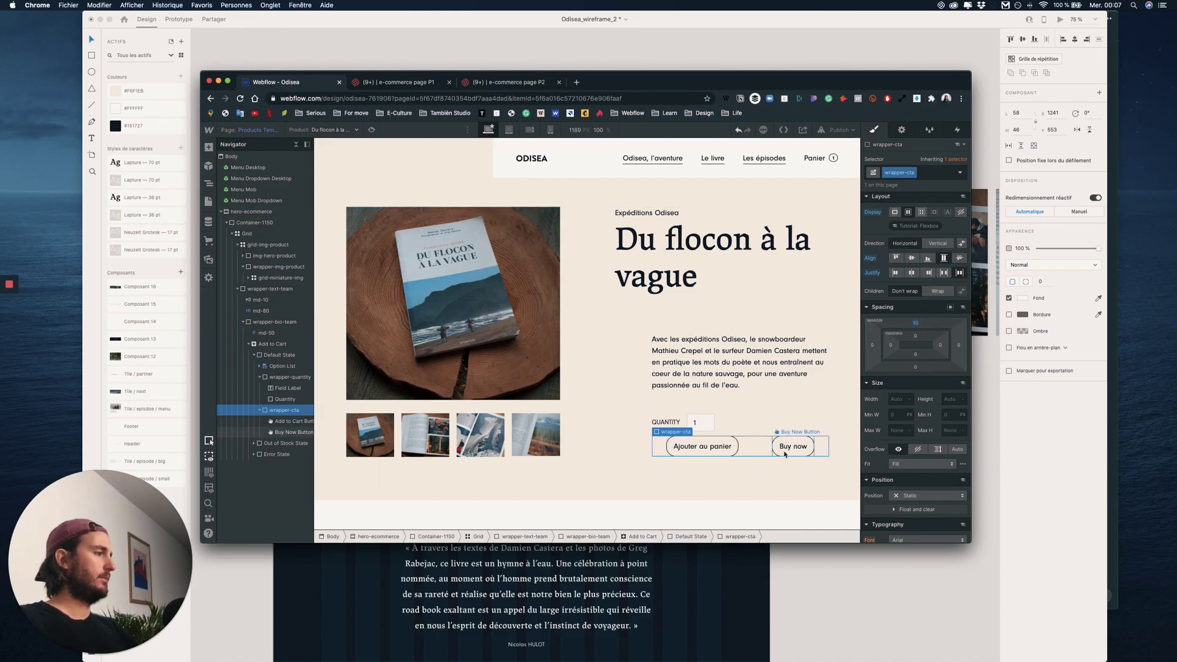
pyautogui.click(943, 272)
# Change the Ajouter au panier button's waiting text to "Ajout en cours" and save it
pyautogui.click(720, 444)
pyautogui.click(712, 431)
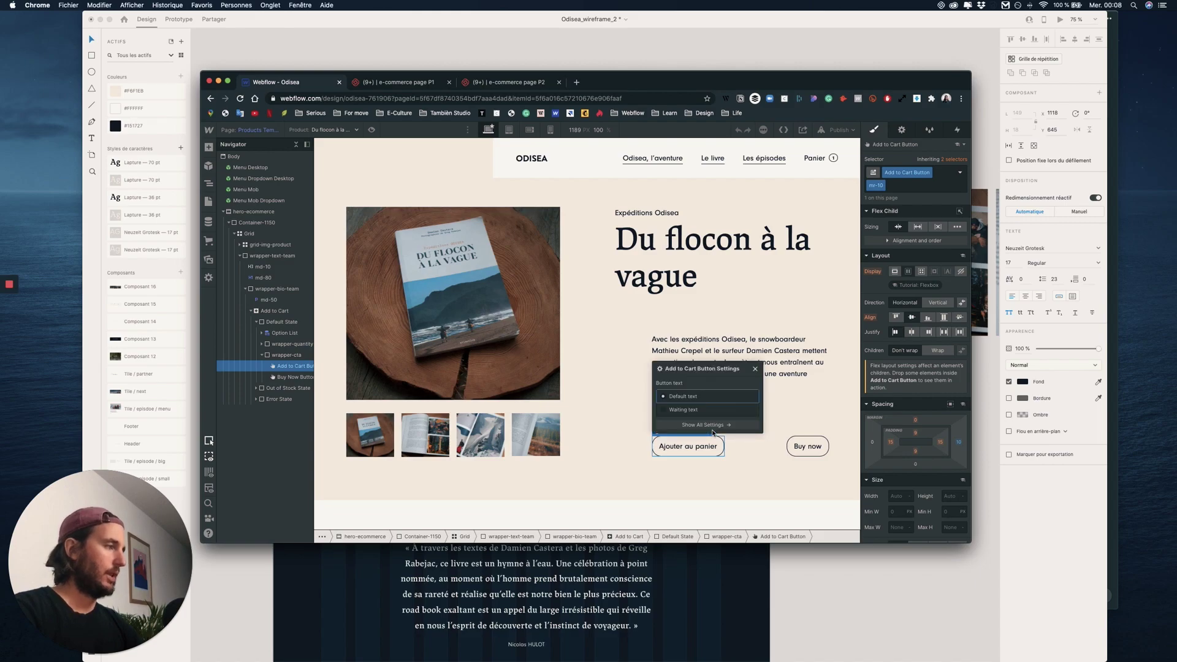
pyautogui.click(755, 368)
pyautogui.click(713, 432)
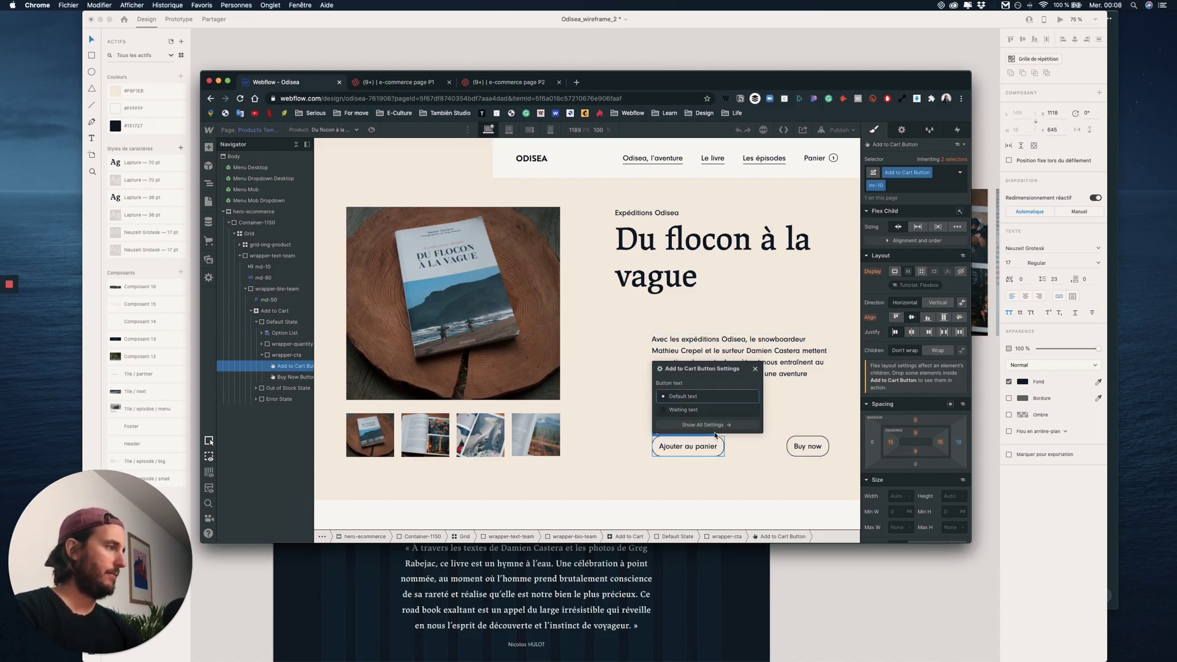
pyautogui.click(688, 410)
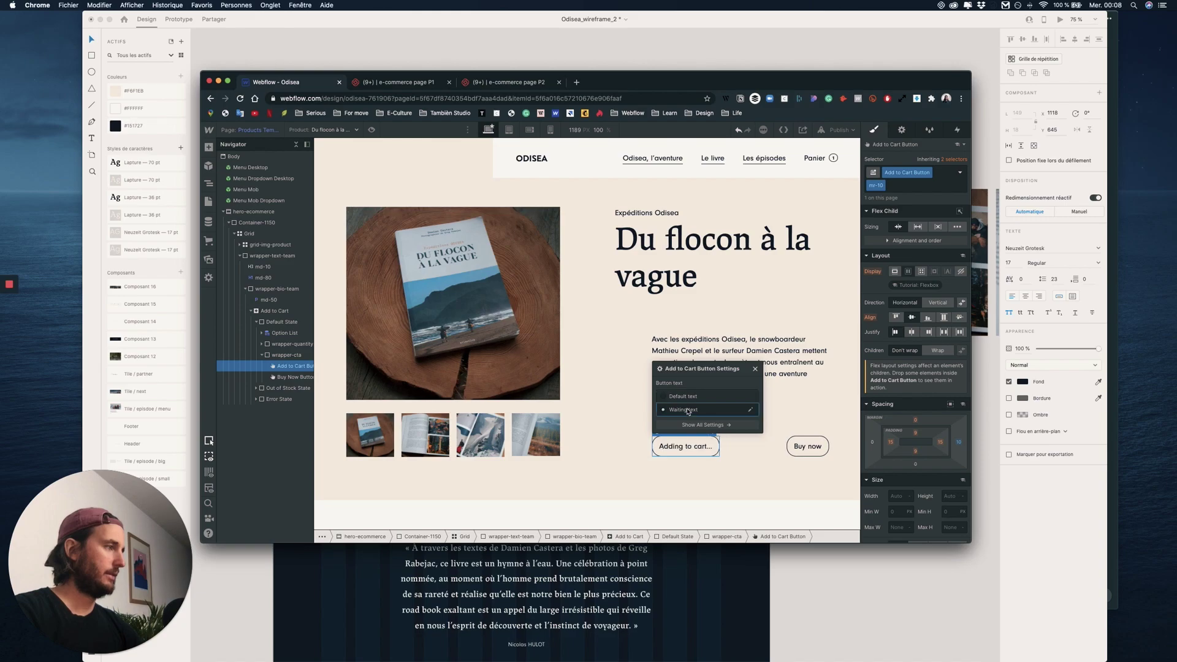
pyautogui.click(751, 410)
pyautogui.press('super+a')
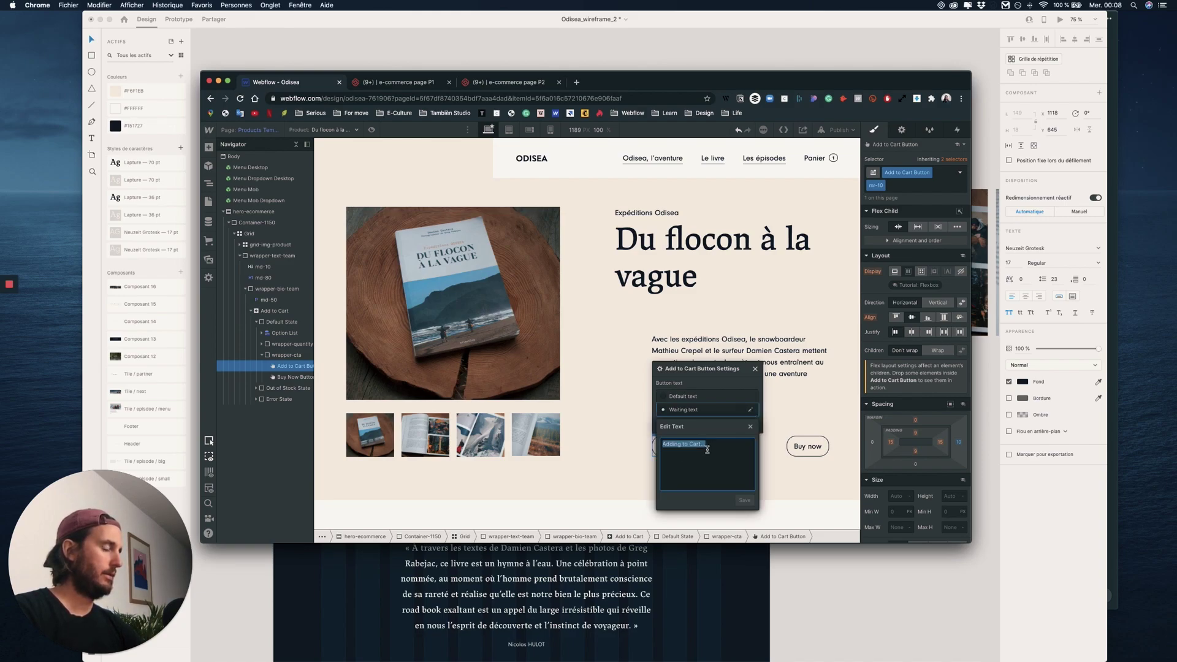
pyautogui.write('Ajout en cours')
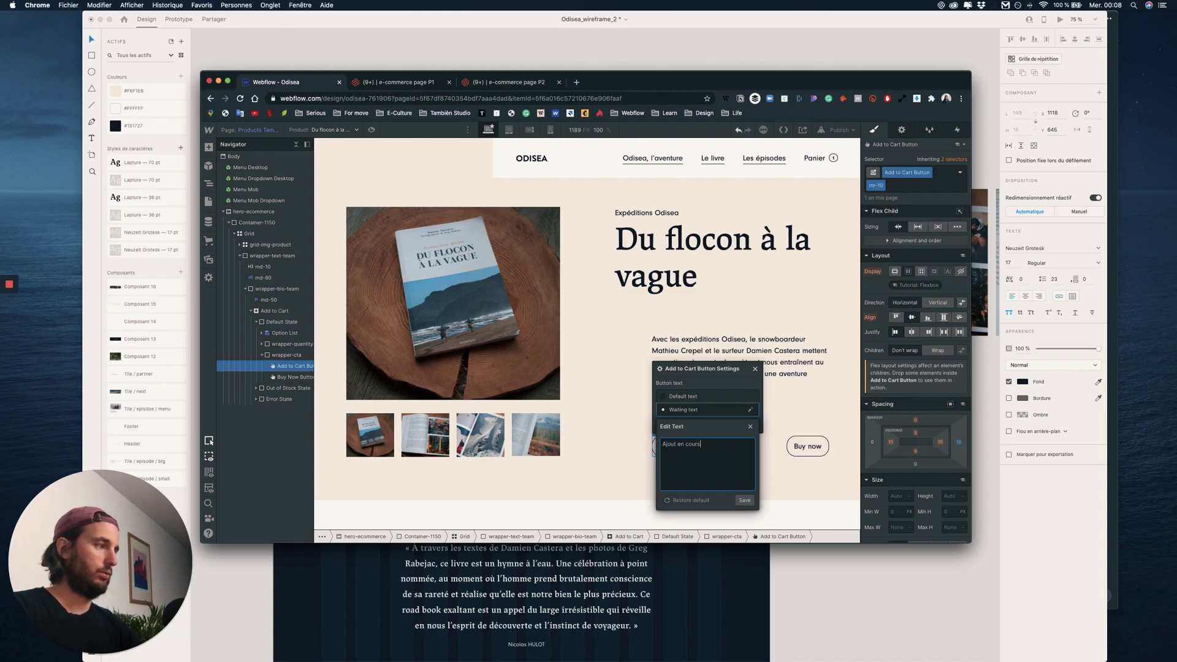
pyautogui.click(744, 500)
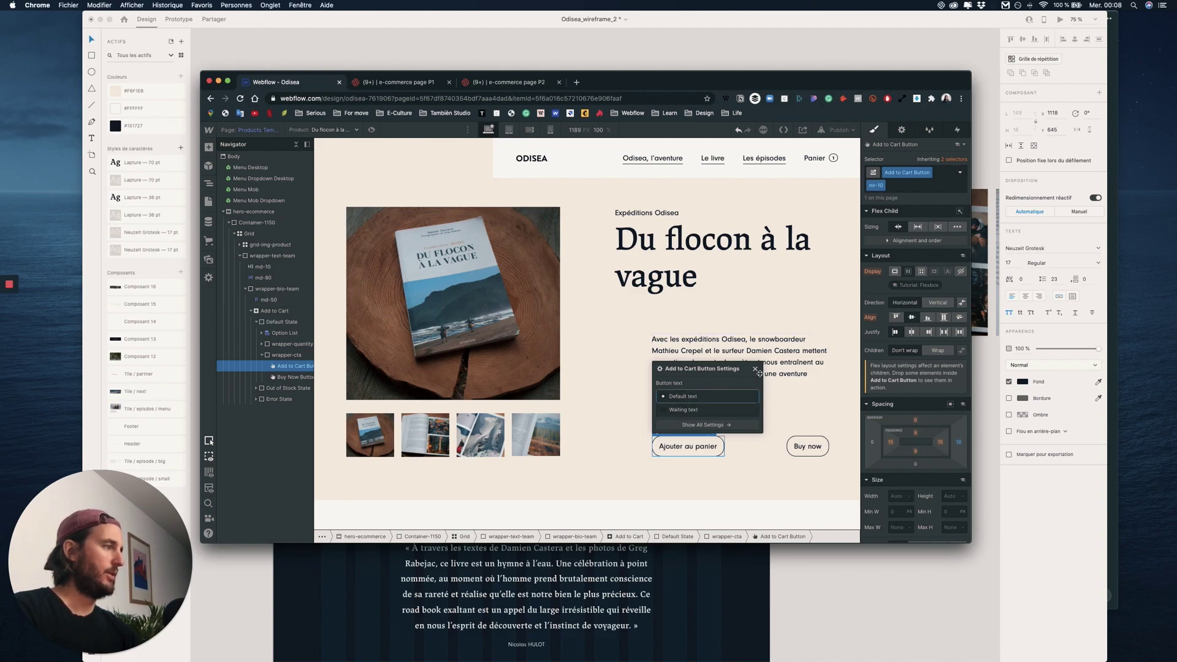
pyautogui.click(755, 368)
# Change the Buy now button's default text to "Acheter maintenant" and save it
pyautogui.click(821, 445)
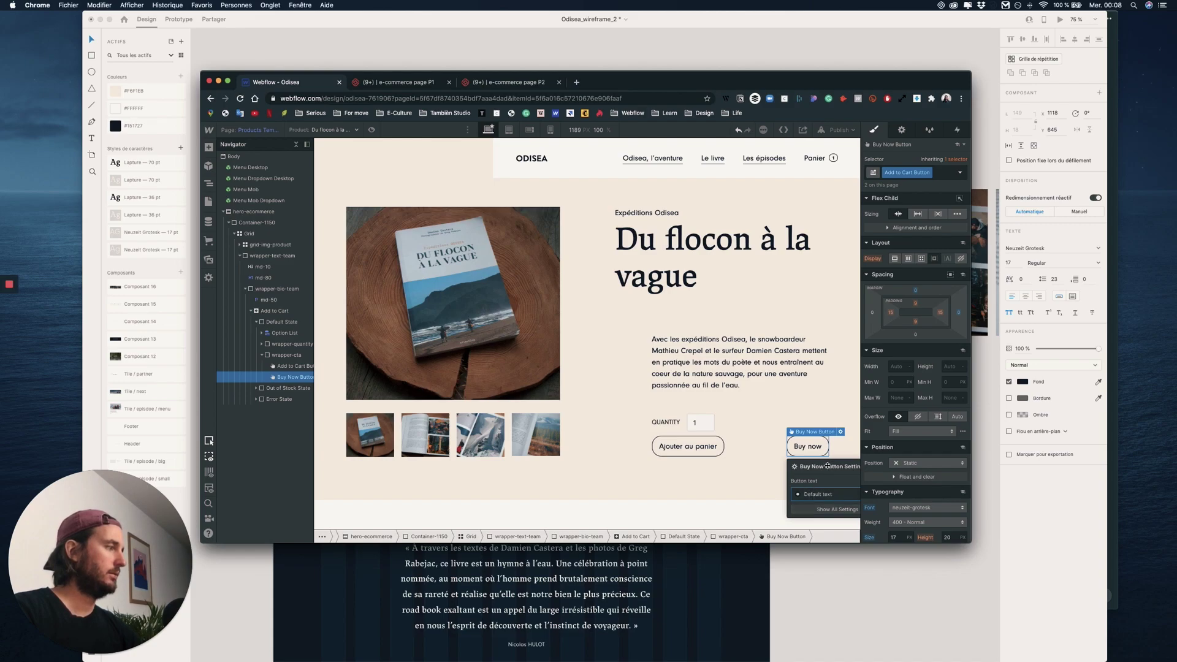
pyautogui.click(840, 432)
pyautogui.click(710, 353)
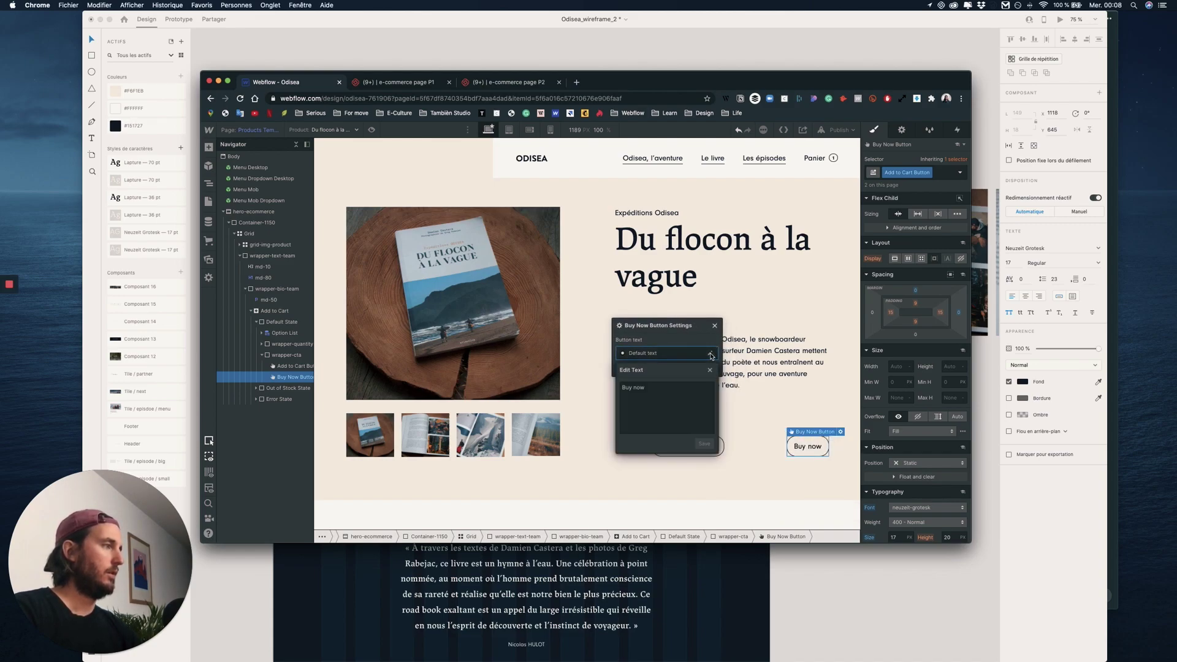
pyautogui.tripleClick(644, 406)
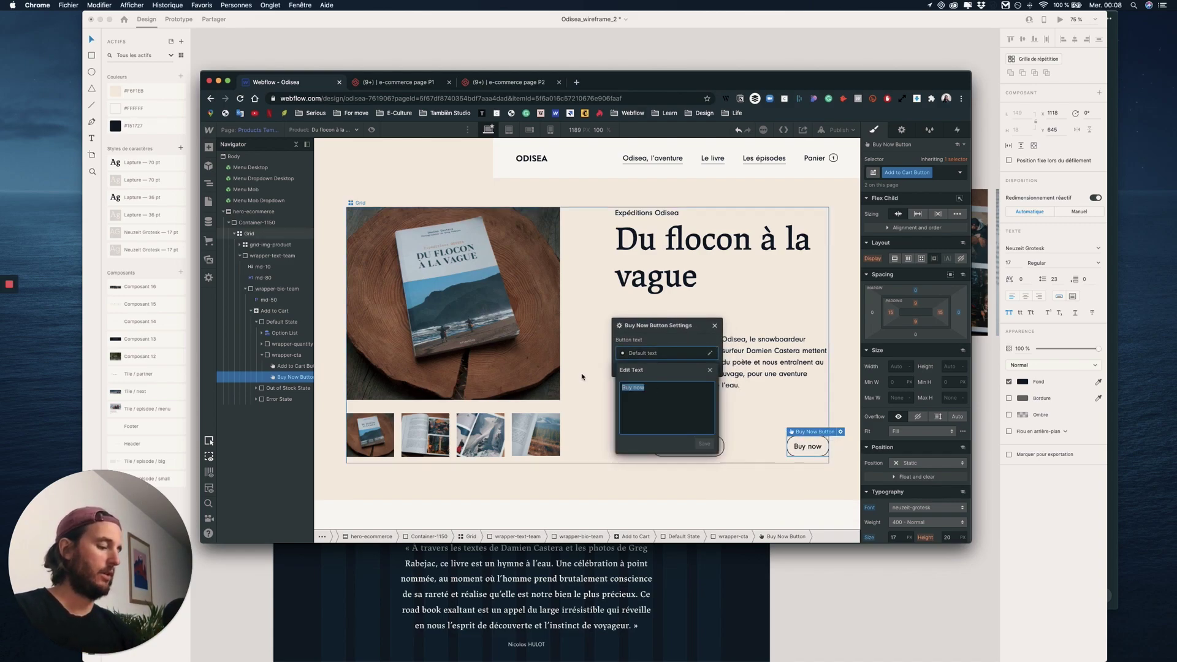
pyautogui.write('Achet')
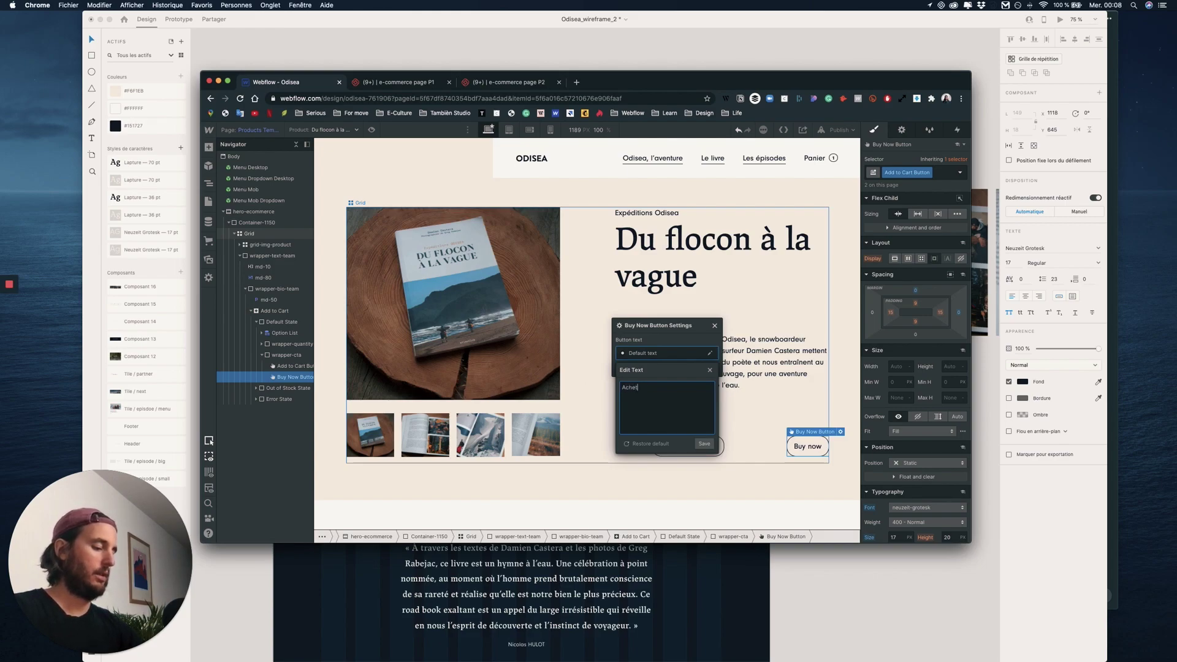
pyautogui.write('er maintenant')
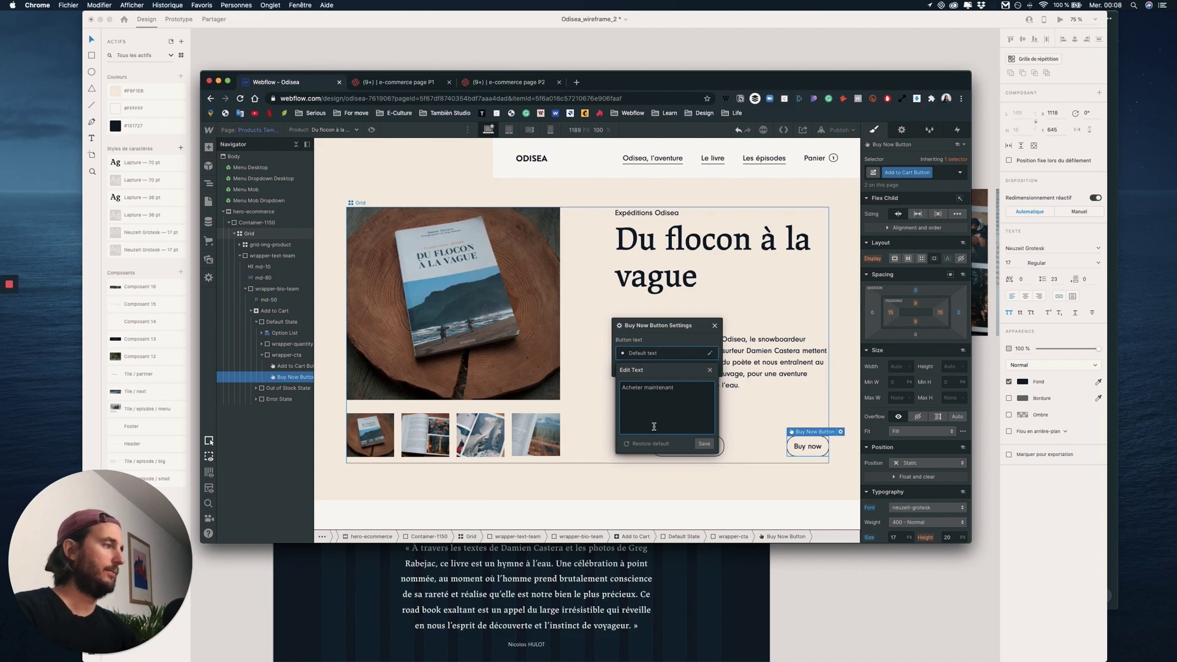
pyautogui.click(704, 443)
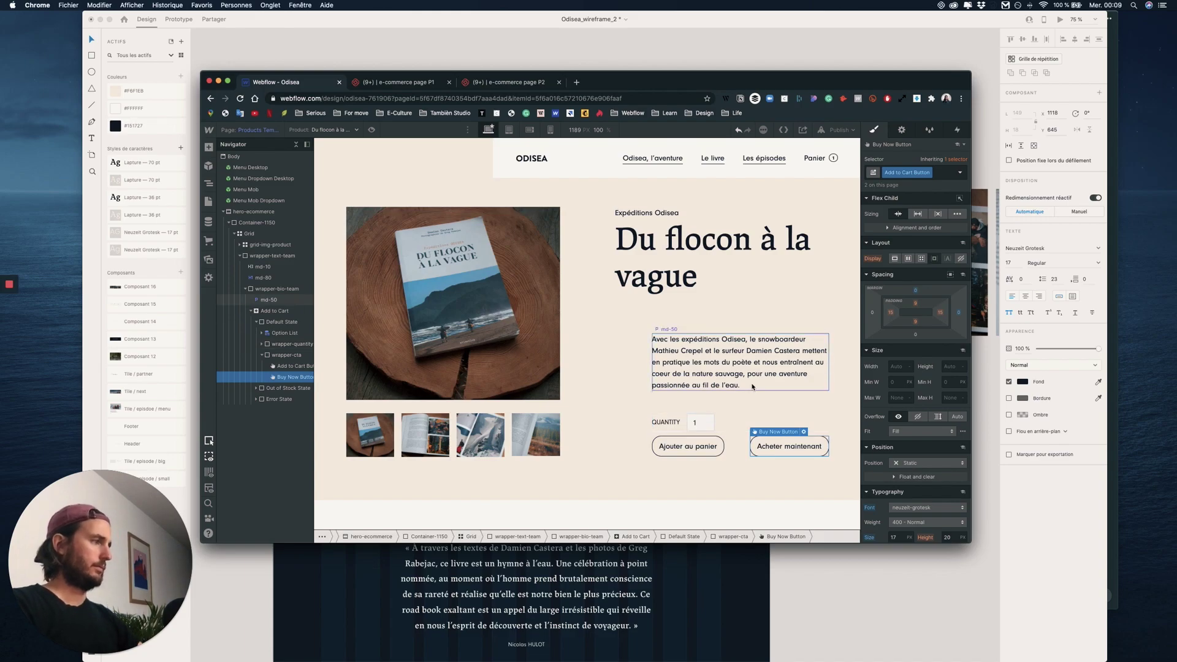
# Add a Div Block in the Default State above wrapper-cta and nest the wrapper-quantity block inside it
pyautogui.click(737, 451)
pyautogui.click(284, 345)
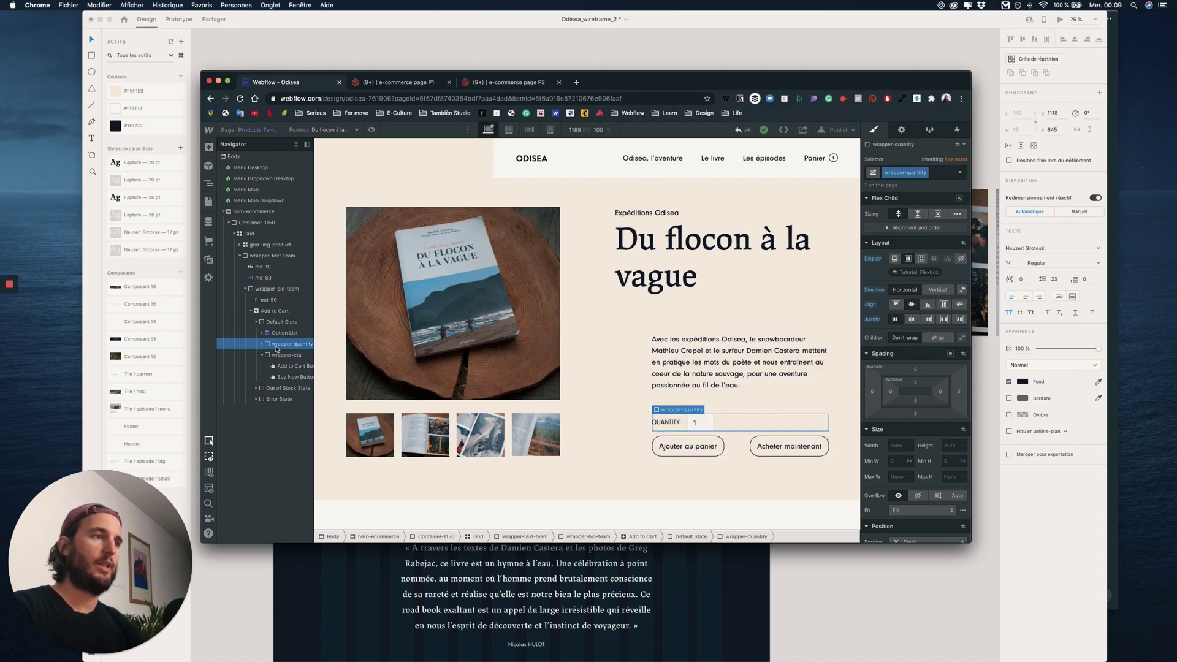
pyautogui.click(261, 345)
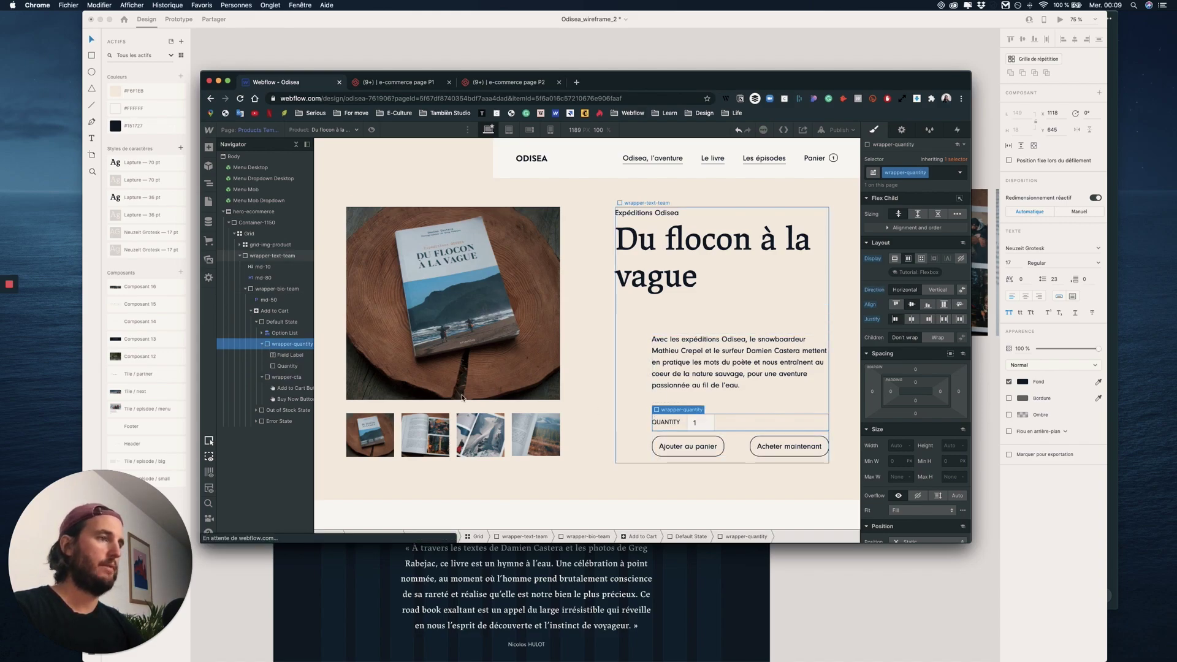
pyautogui.click(208, 147)
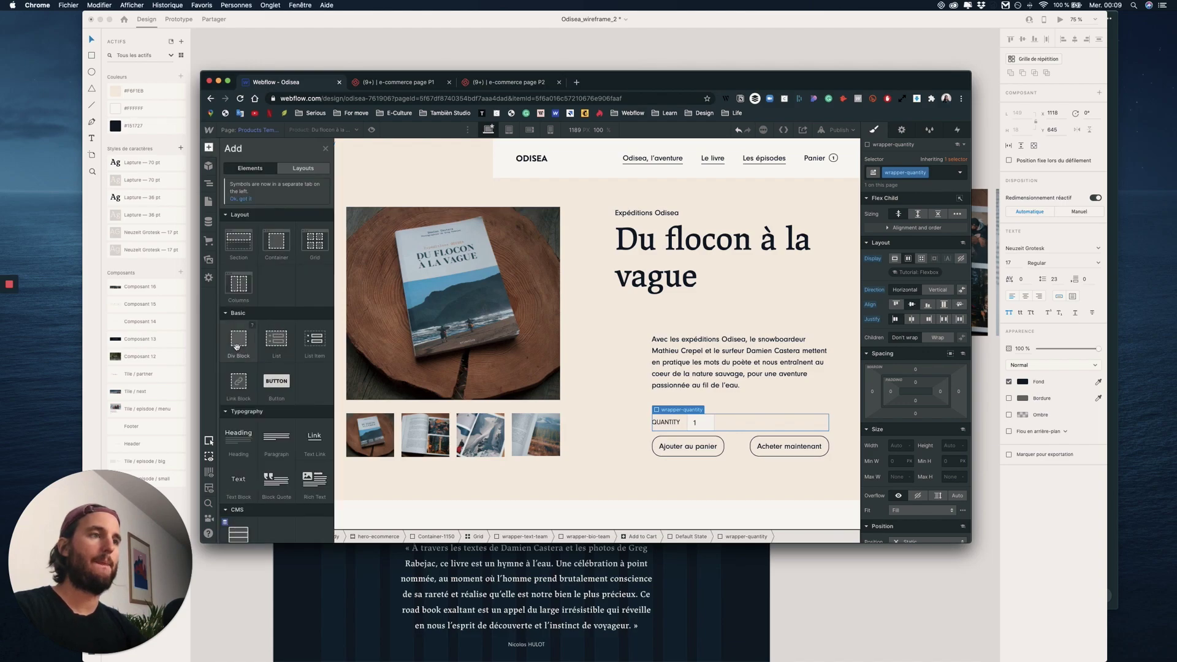
pyautogui.moveTo(249, 340); pyautogui.dragTo(277, 348)
pyautogui.click(277, 345)
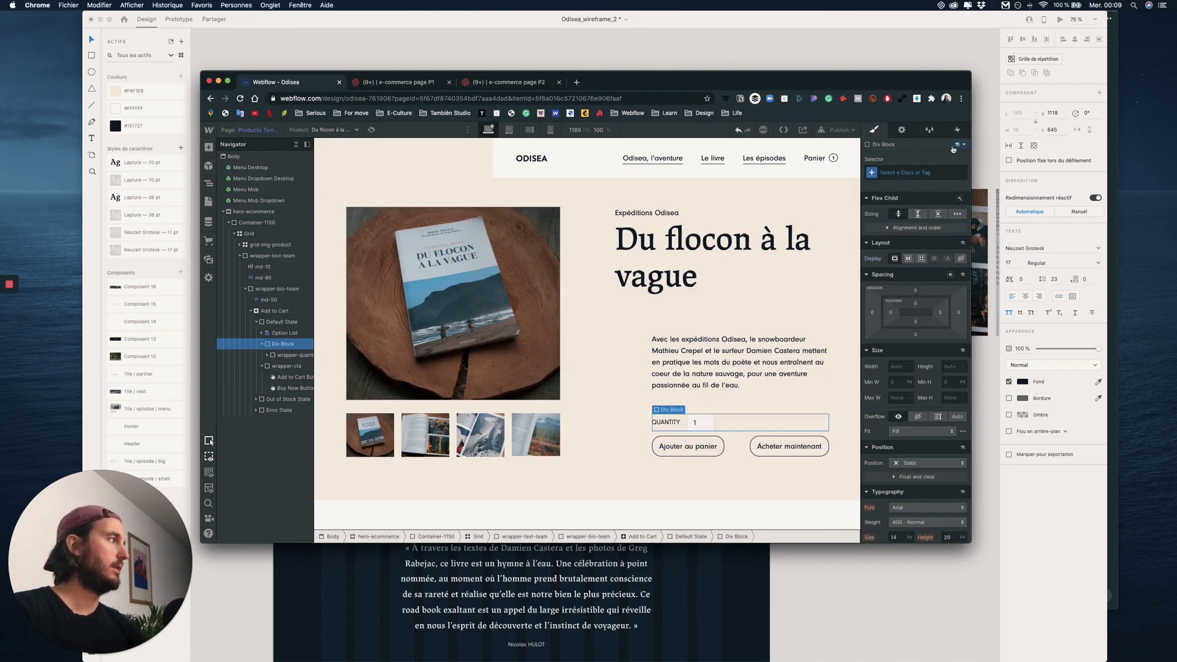
# Give the new Div Block around wrapper-quantity the class wrapper-price-quantity
pyautogui.click(904, 174)
pyautogui.write('wrappe')
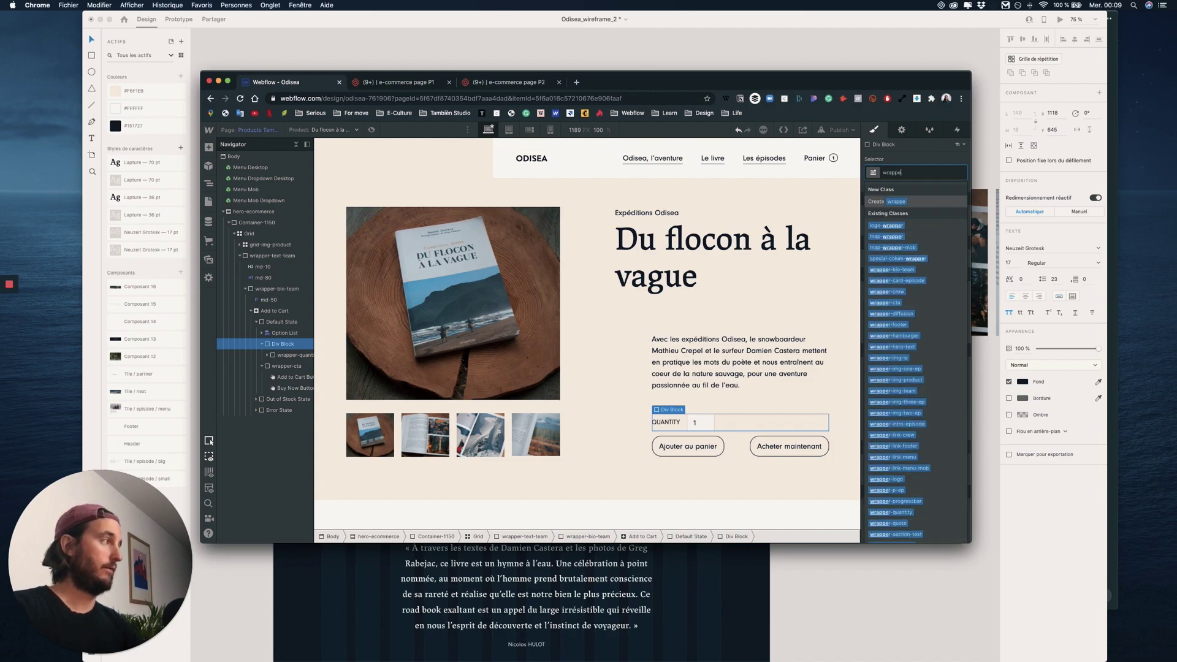
pyautogui.write('r-price-quantity')
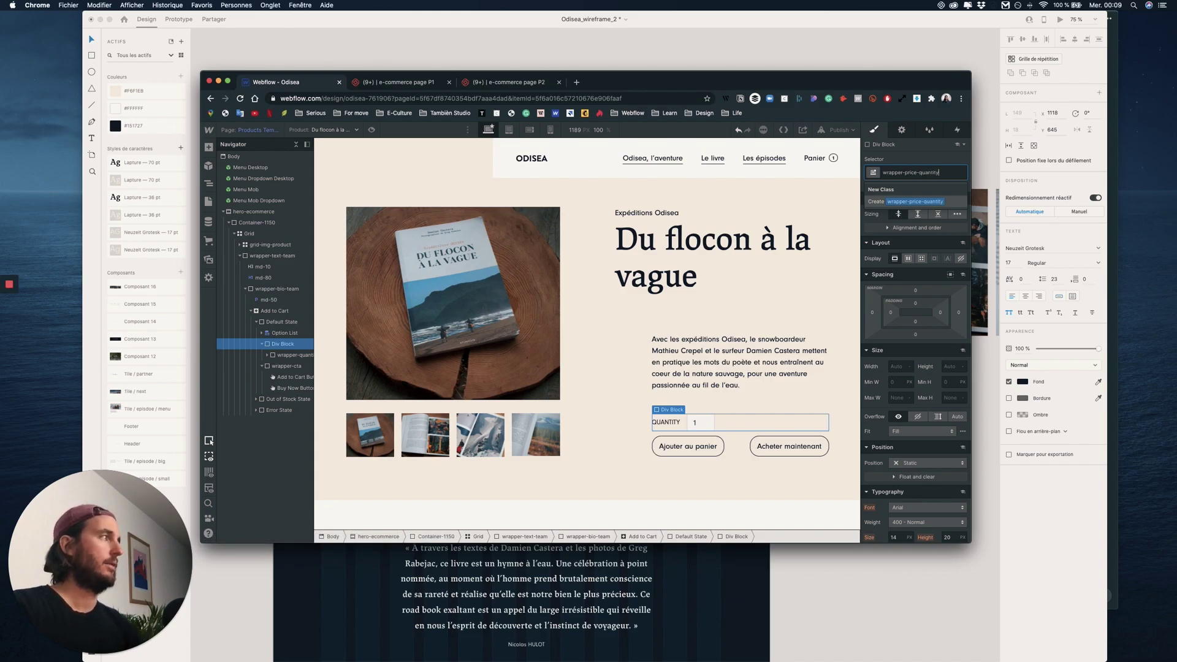
pyautogui.press('Return')
# Insert a Heading inside wrapper-price-quantity, above the wrapper-quantity block
pyautogui.click(290, 355)
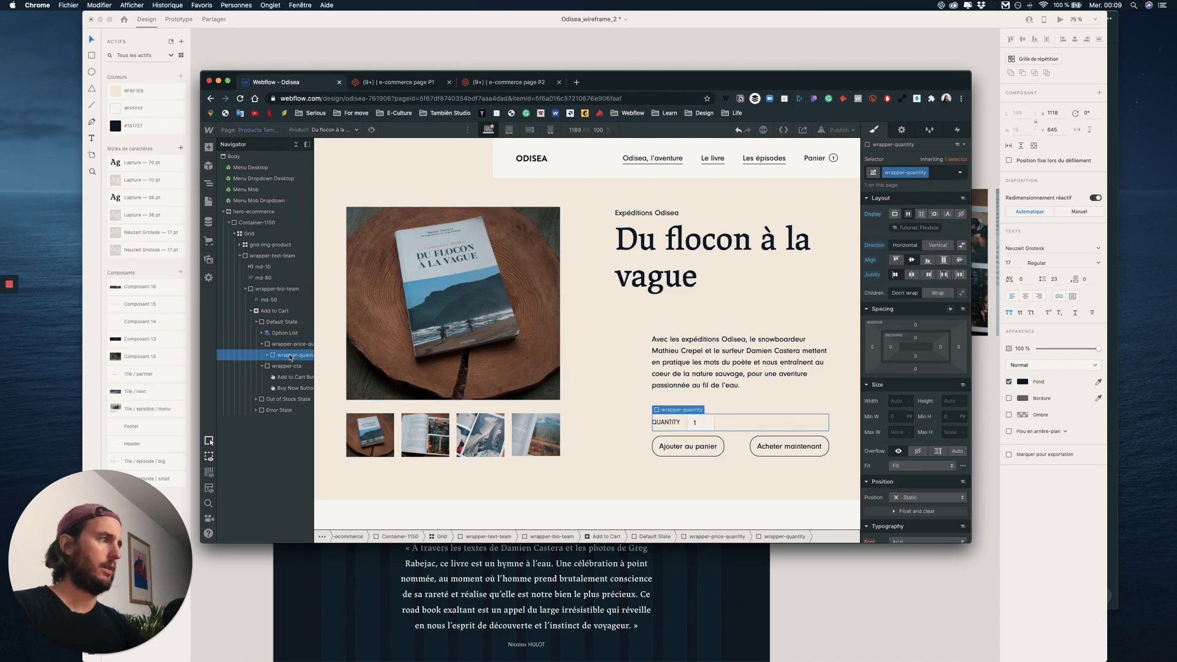
pyautogui.hotkey('ctrl', 'Up')
pyautogui.click(776, 245)
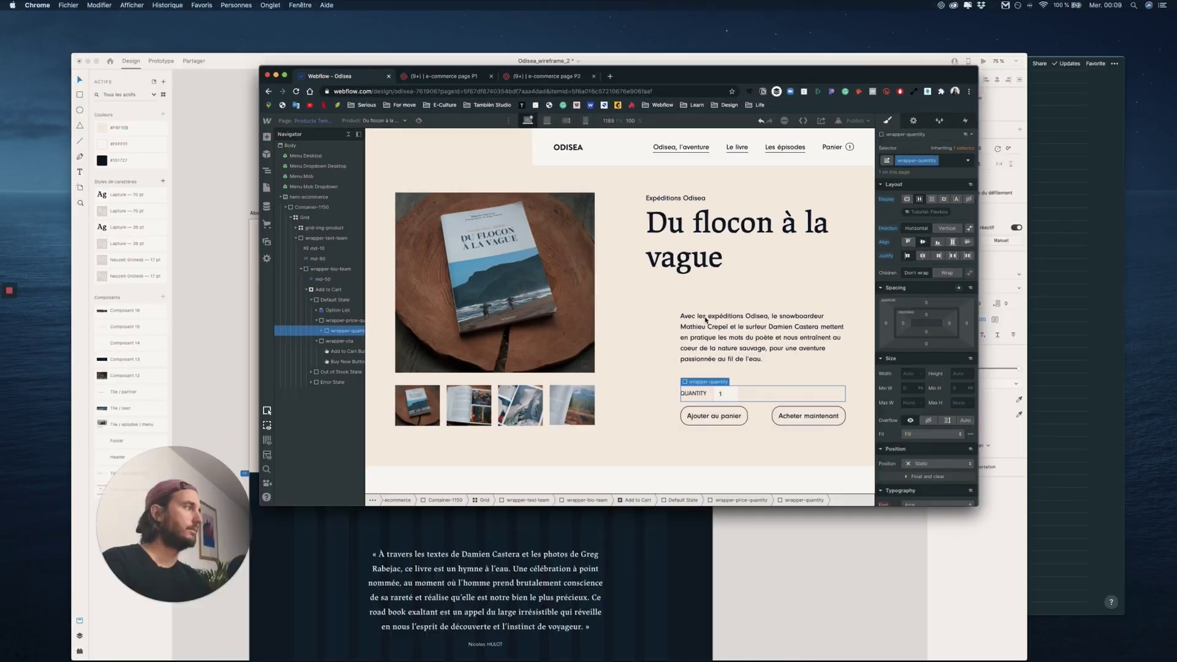
pyautogui.click(209, 148)
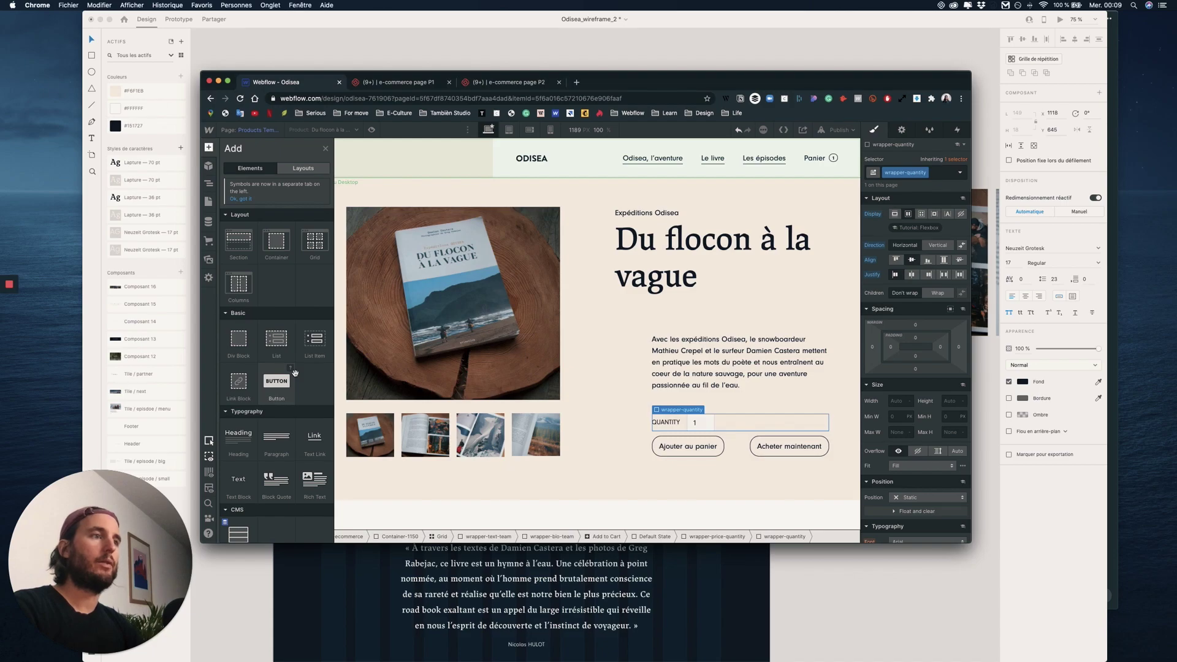
pyautogui.moveTo(263, 443); pyautogui.dragTo(293, 445)
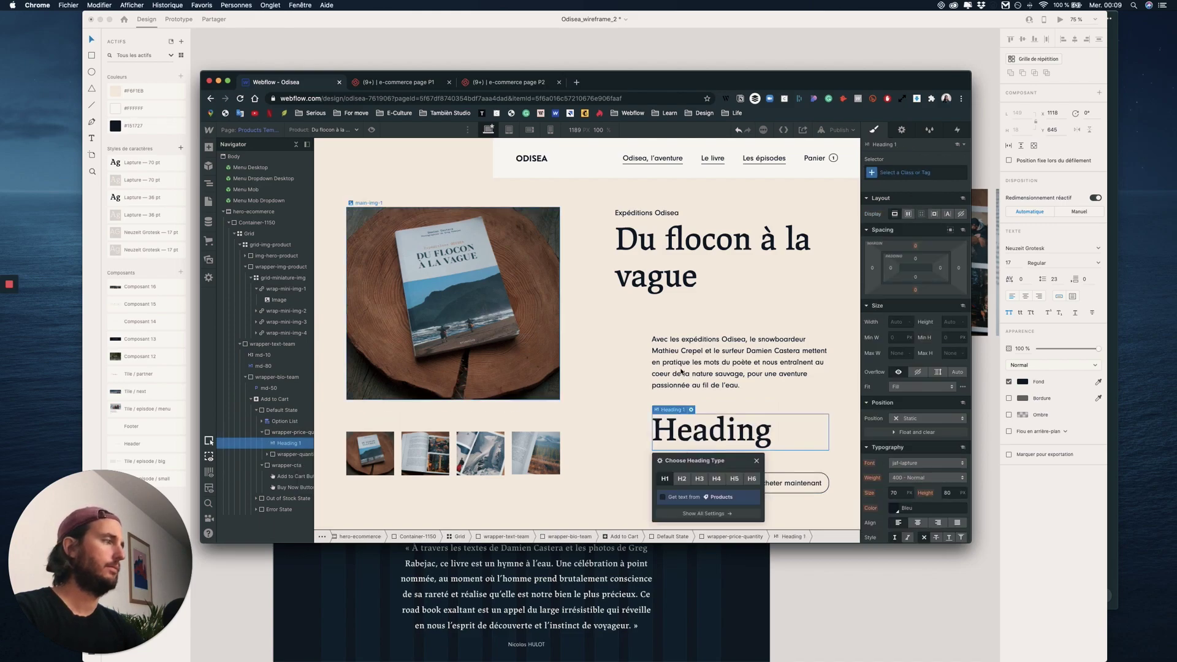
pyautogui.click(755, 460)
# Bind the new heading's text to the Products Price field and set its heading type to H3
pyautogui.click(691, 410)
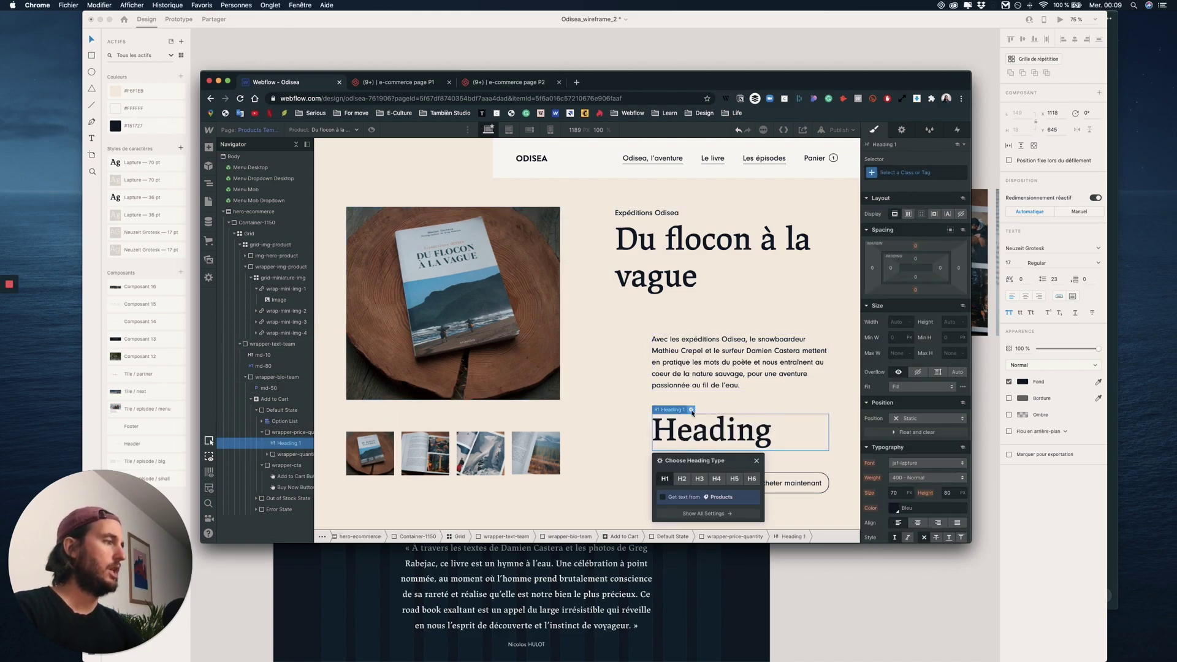
pyautogui.click(685, 509)
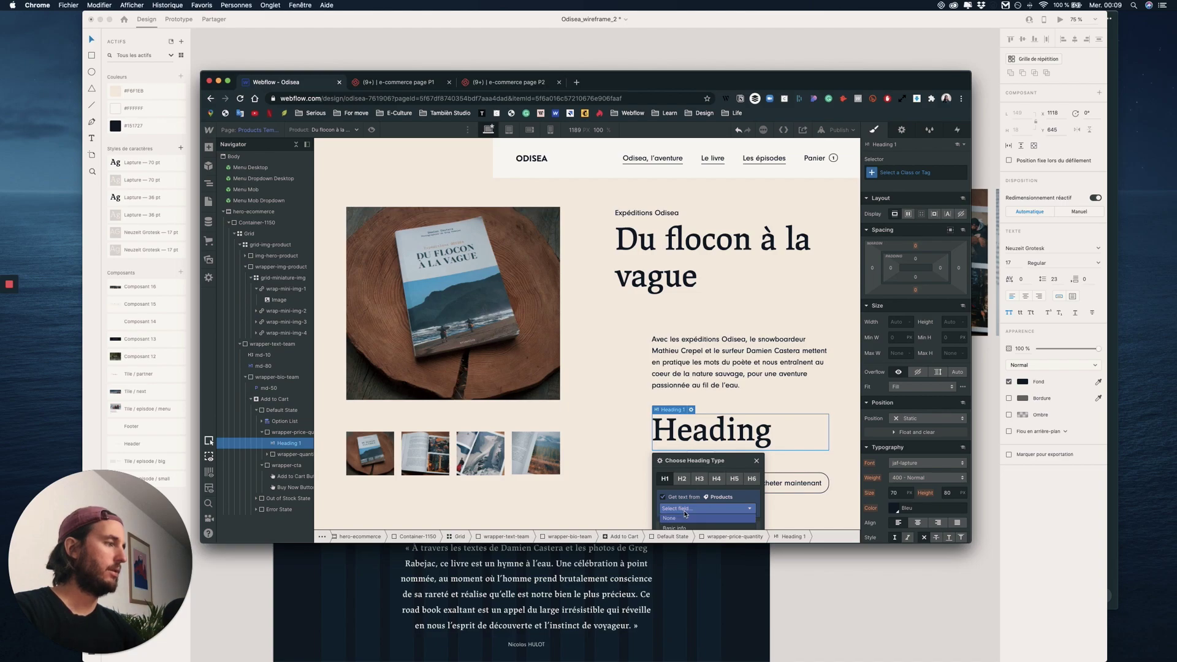
pyautogui.moveTo(686, 460); pyautogui.dragTo(567, 293)
pyautogui.click(589, 341)
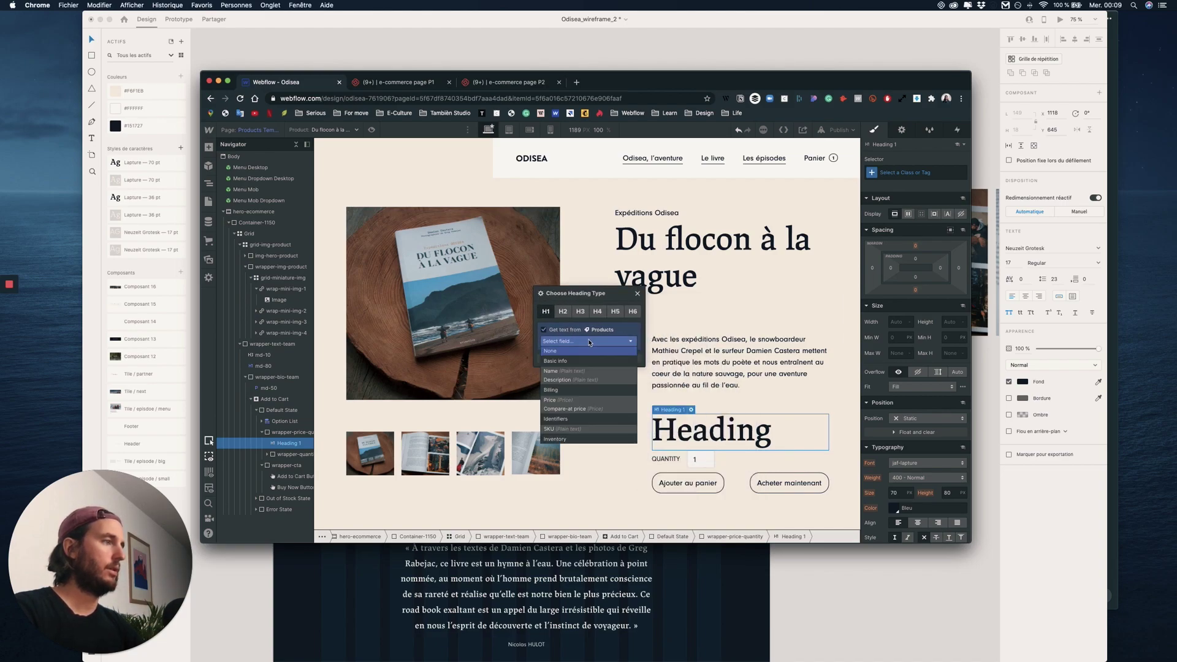
pyautogui.click(550, 400)
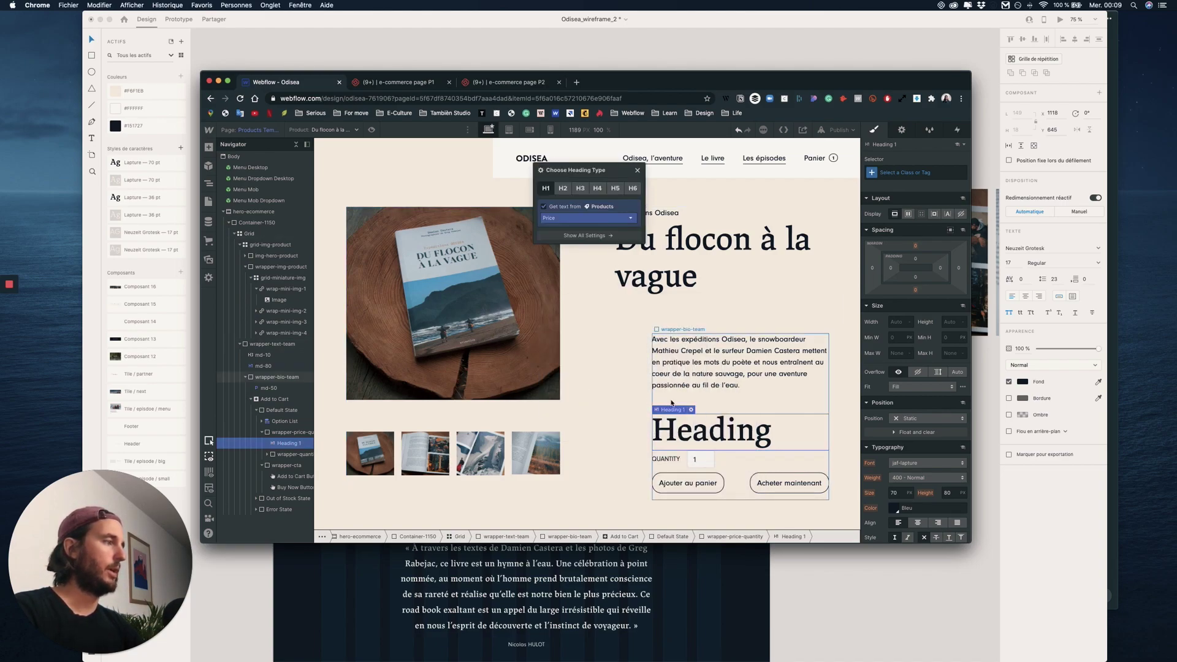
pyautogui.click(580, 189)
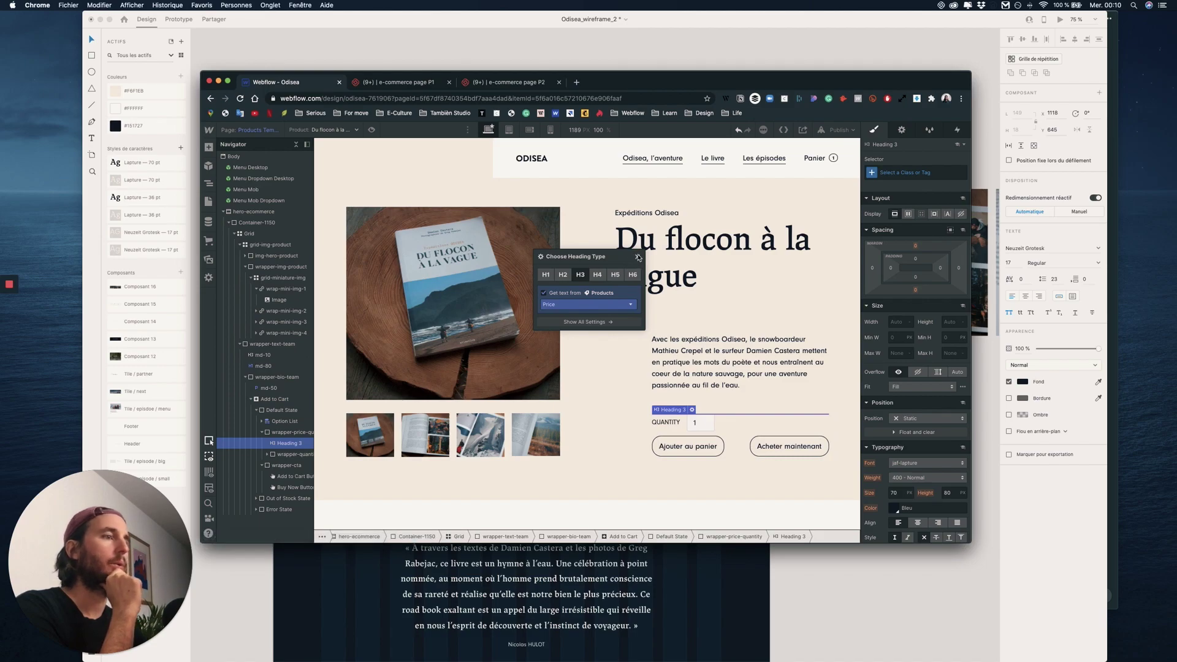
pyautogui.click(638, 257)
# Try the price heading above the description and inside wrapper-quantity, and return it to wrapper-price-quantity above wrapper-quantity
pyautogui.click(306, 434)
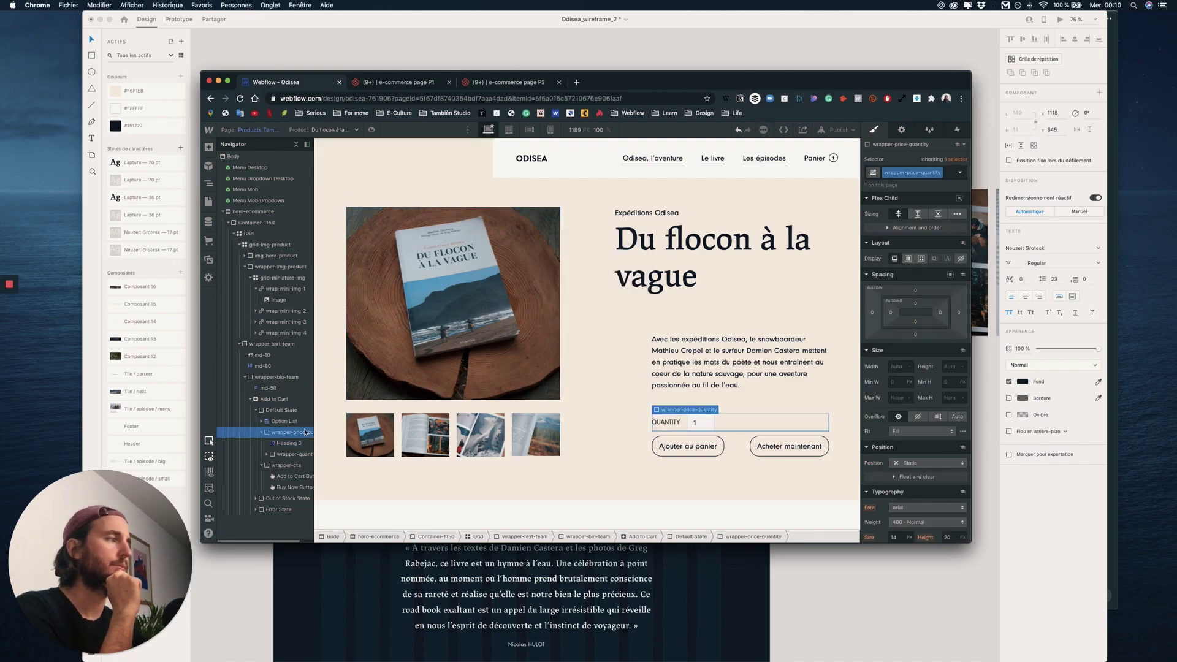
pyautogui.click(287, 443)
pyautogui.moveTo(286, 445); pyautogui.dragTo(721, 360)
pyautogui.click(684, 340)
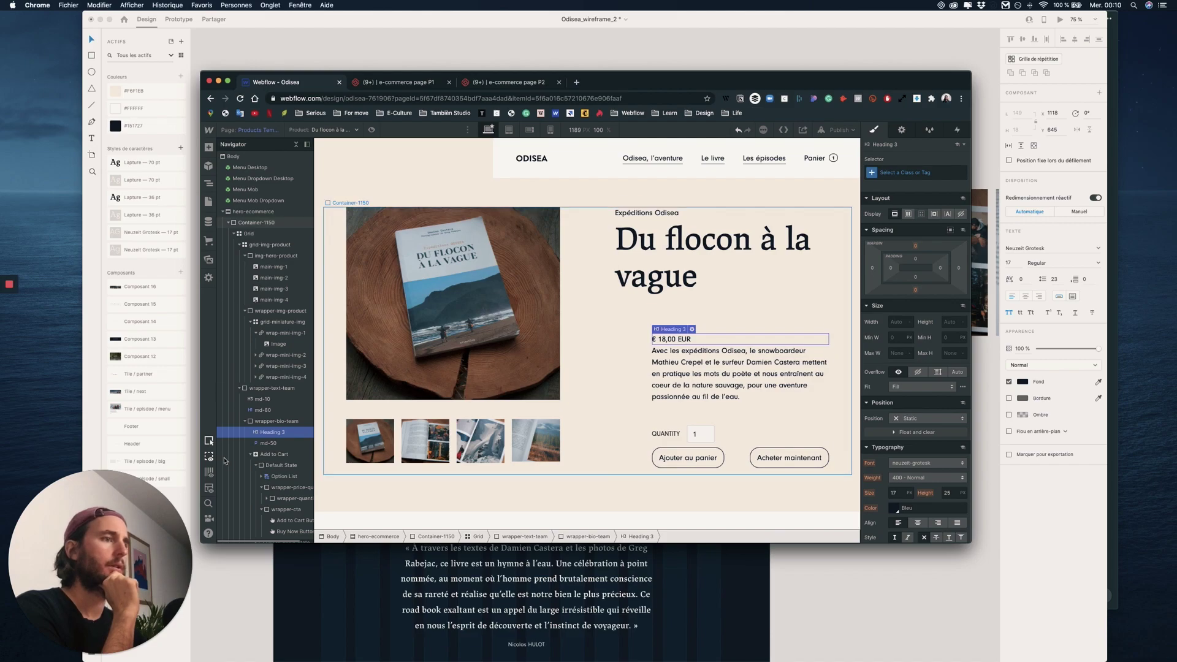
pyautogui.moveTo(279, 433); pyautogui.dragTo(736, 437)
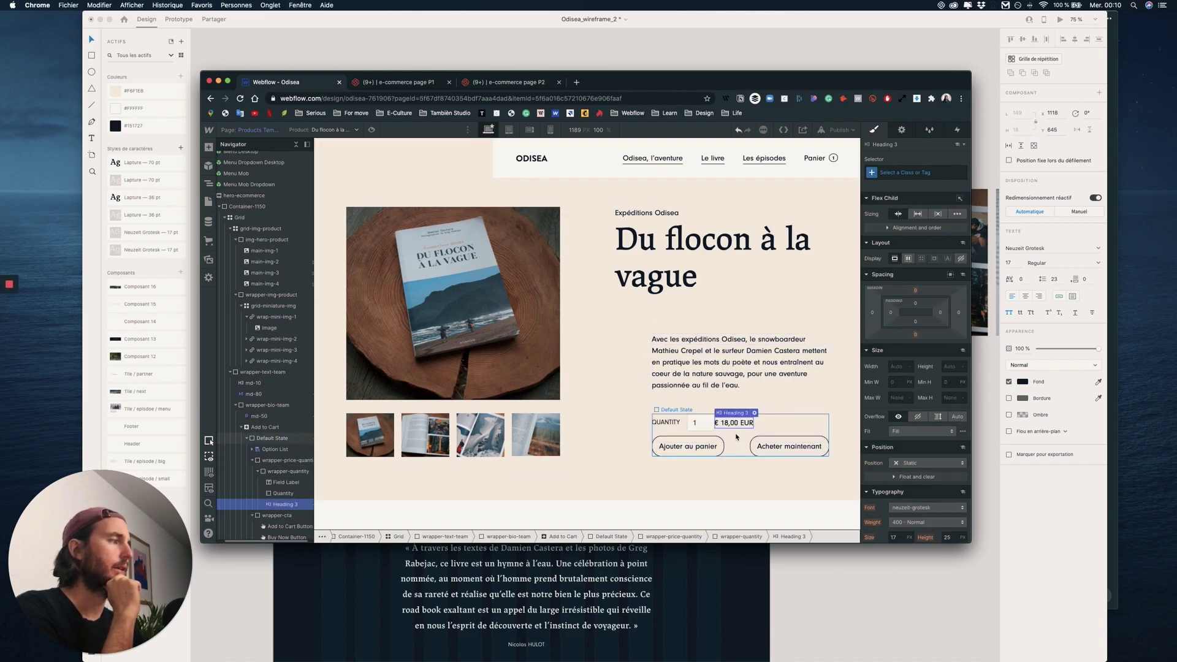
pyautogui.moveTo(268, 505); pyautogui.dragTo(272, 466)
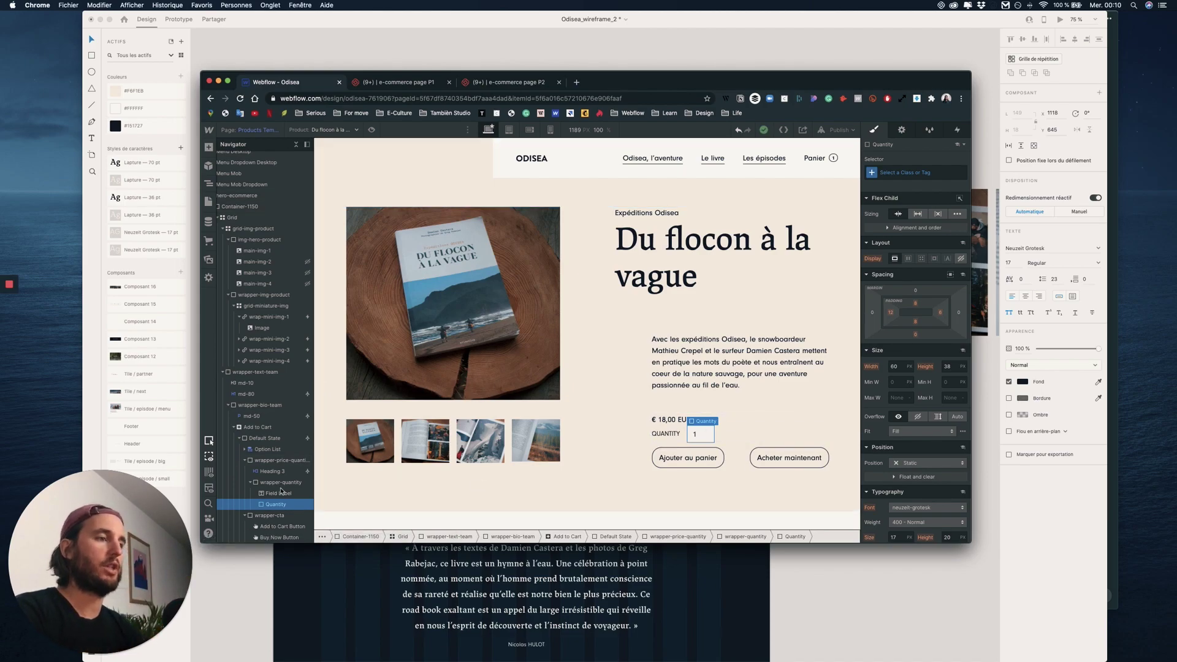
# Make wrapper-price-quantity a horizontal flex layout, centre-aligned and justified with space between the price and the quantity
pyautogui.click(269, 460)
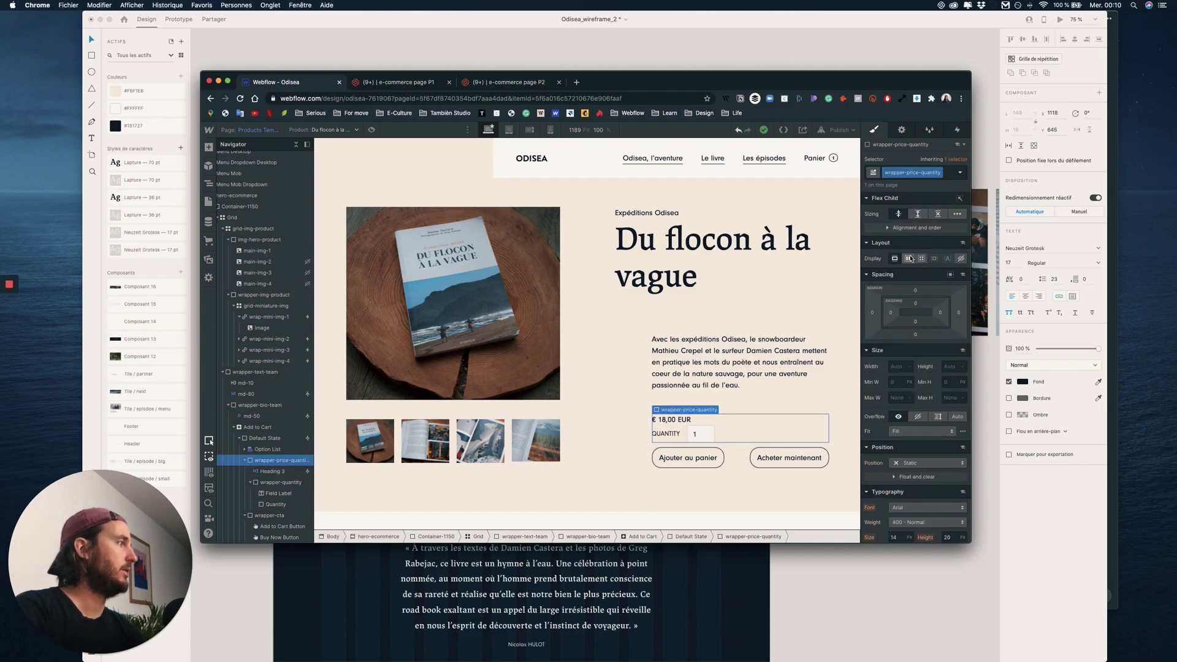
pyautogui.click(909, 258)
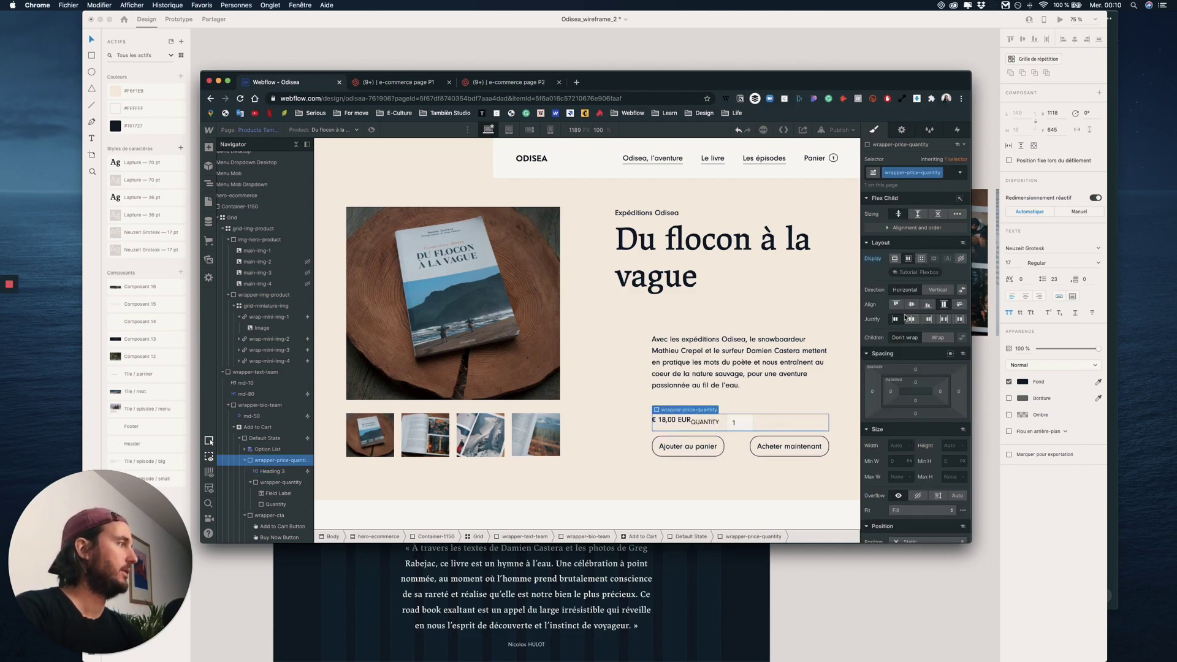
pyautogui.click(912, 306)
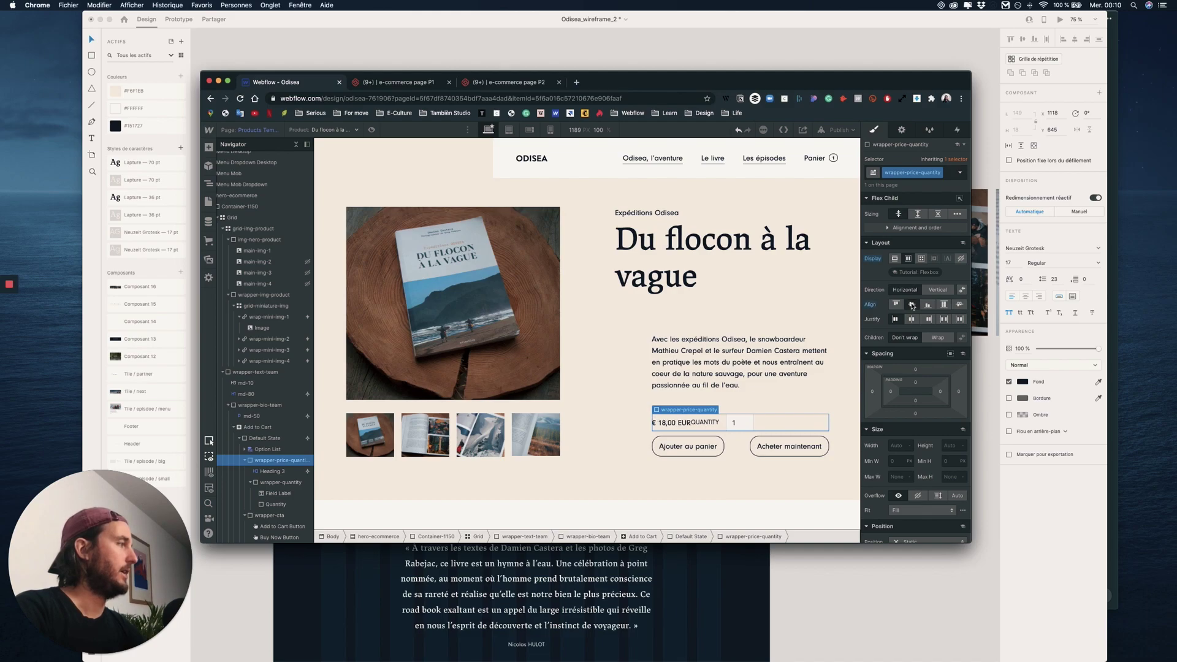
pyautogui.click(899, 321)
pyautogui.click(944, 319)
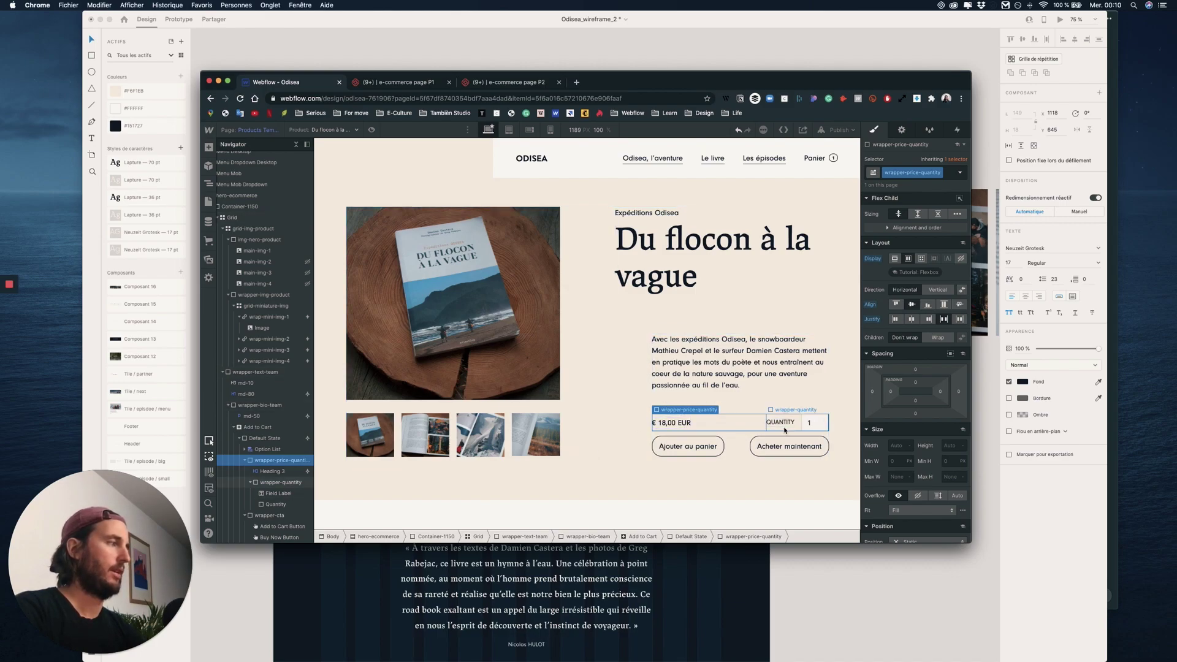
# Preview the product page to check the price and quantity row, and return to the designer
pyautogui.click(371, 130)
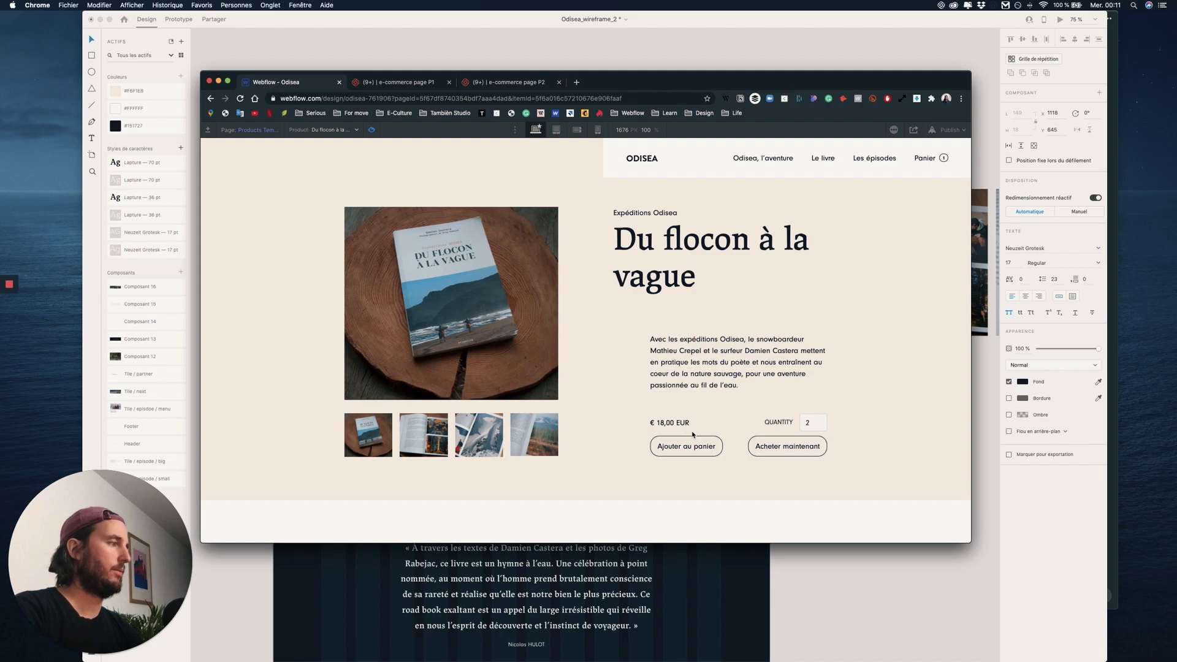
pyautogui.press('super+shift+p')
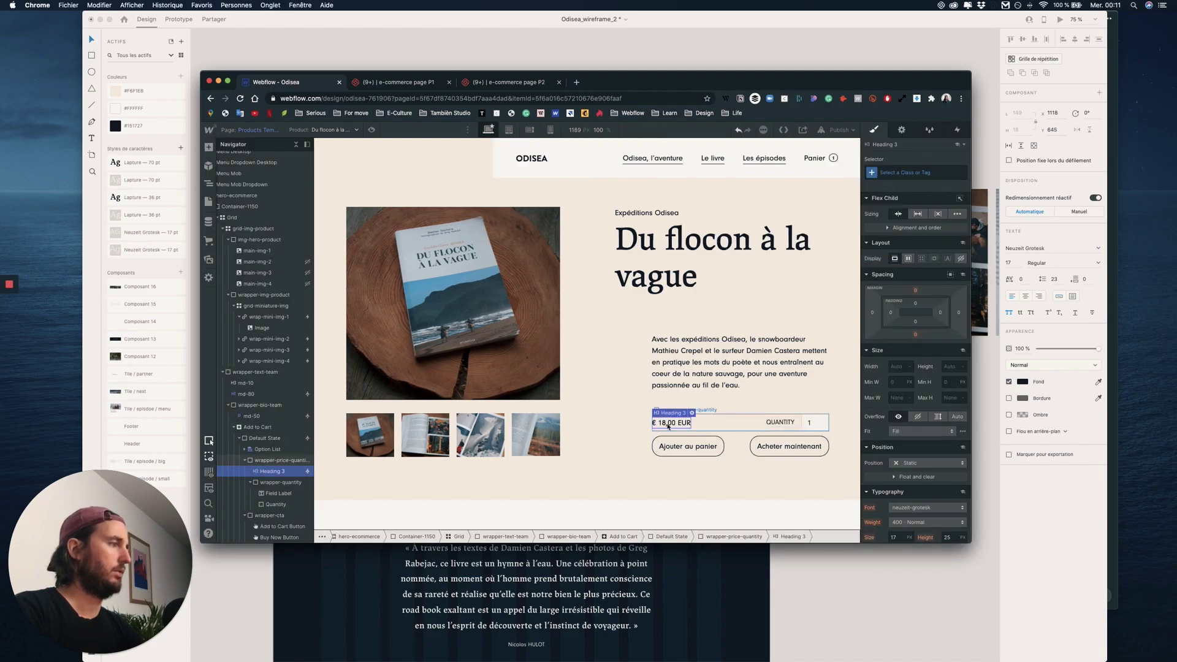
# Collapse the wrapper-price-quantity and wrapper-cta blocks in the element tree and examine the parent Default State block's layout
pyautogui.click(714, 427)
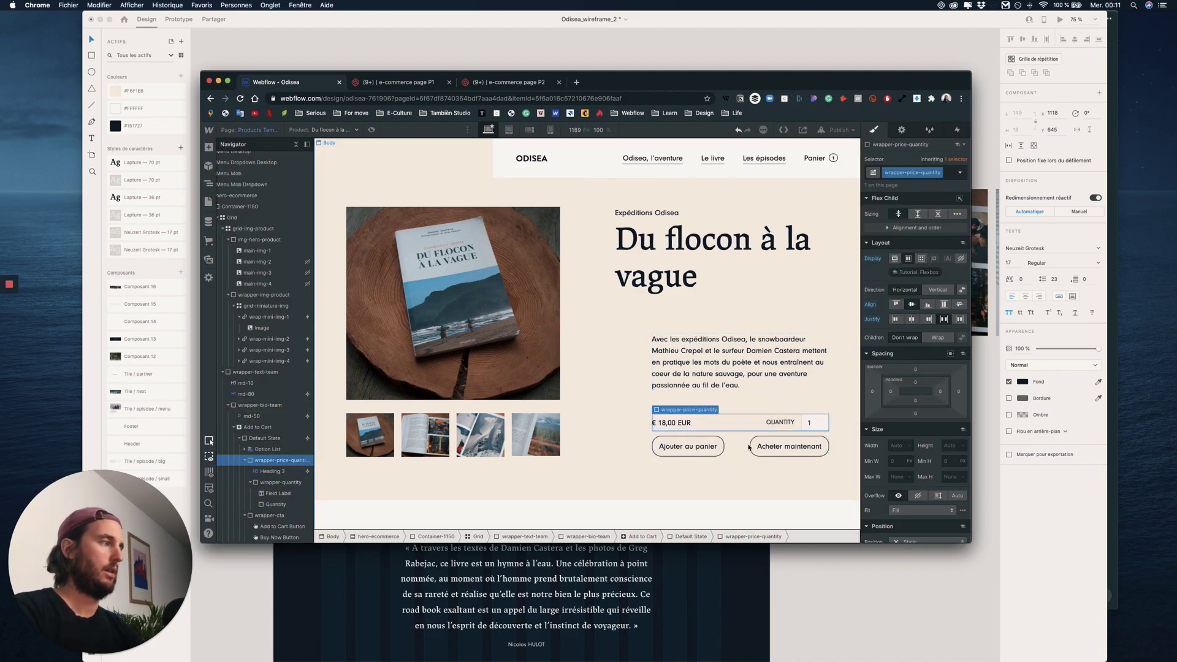
pyautogui.click(260, 439)
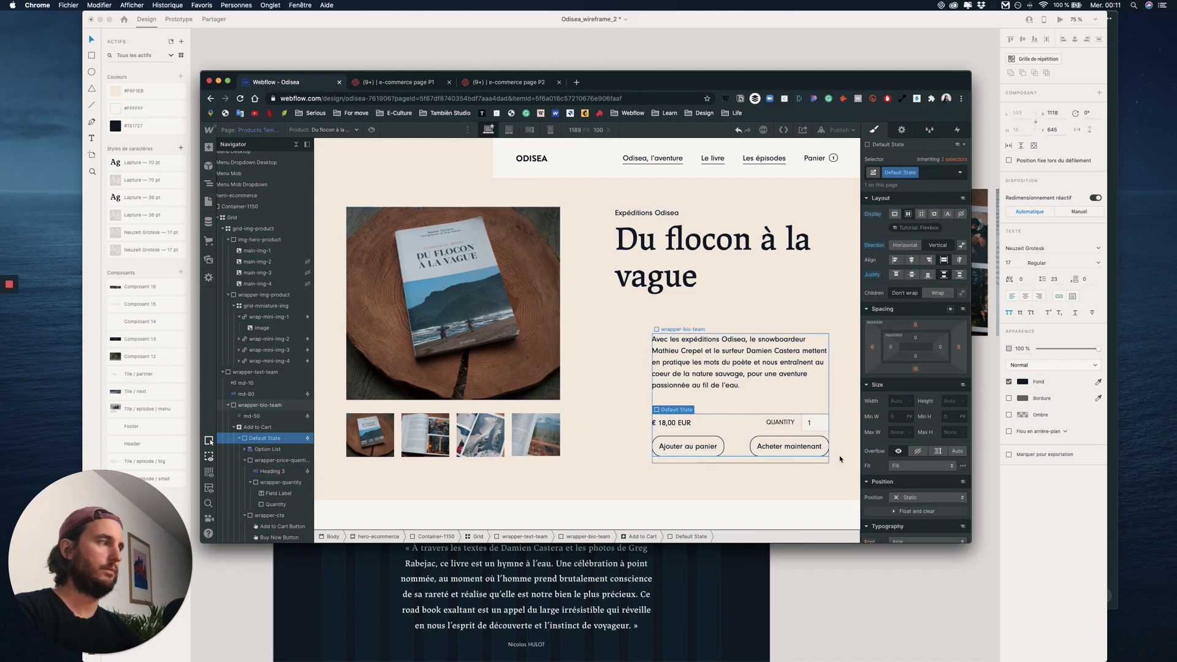
pyautogui.click(244, 460)
pyautogui.click(244, 471)
pyautogui.click(275, 460)
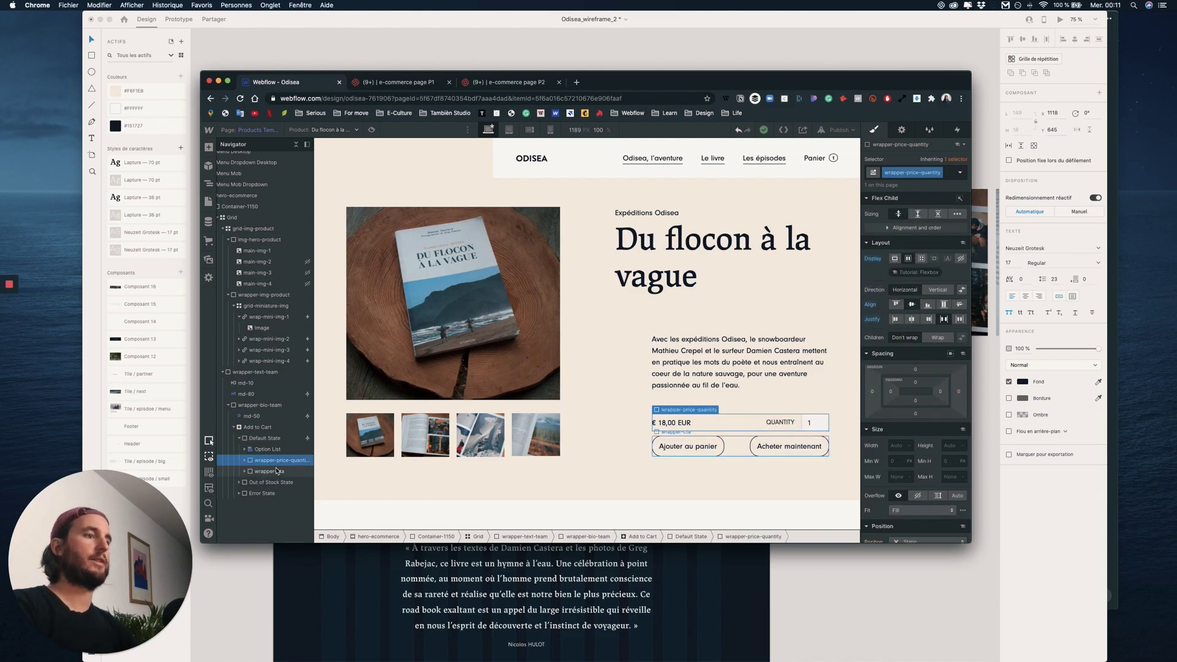
pyautogui.click(268, 439)
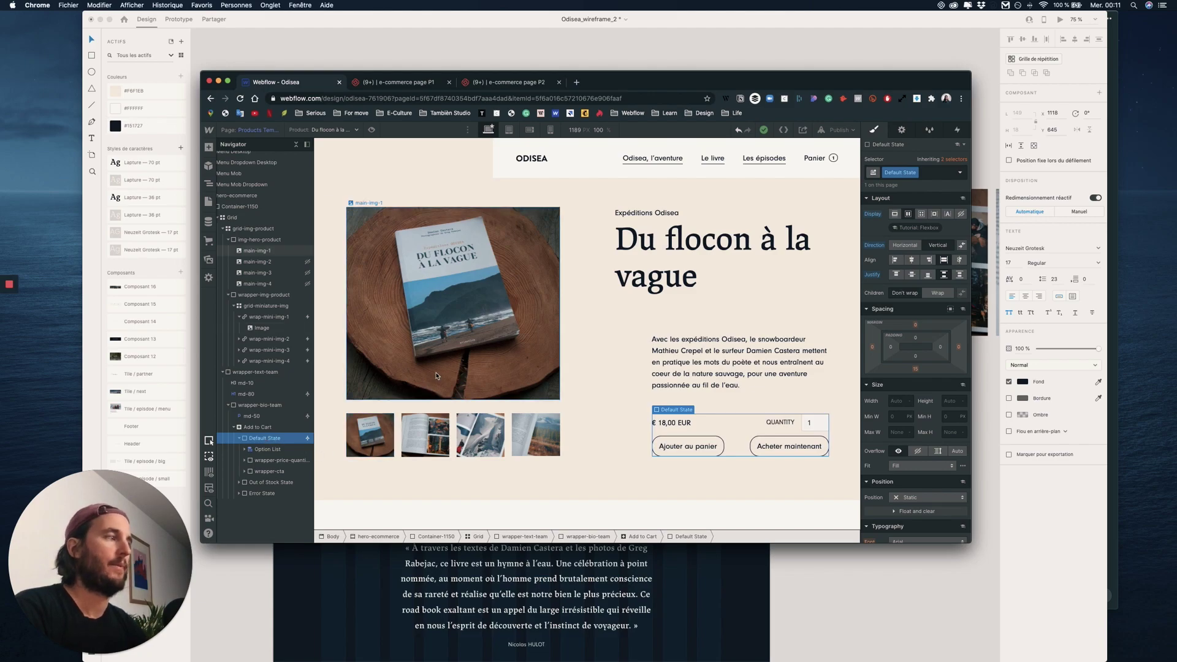
# Add a div block at the start of the Default State block and give it the existing class line
pyautogui.click(209, 147)
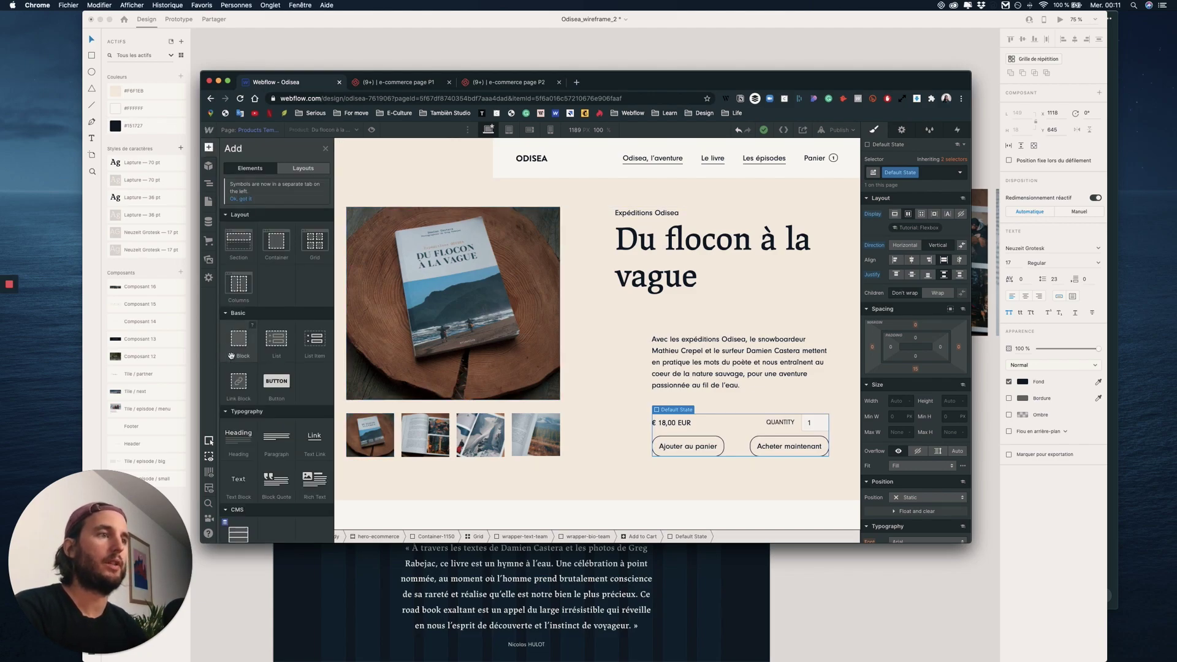
pyautogui.moveTo(257, 346); pyautogui.dragTo(270, 453)
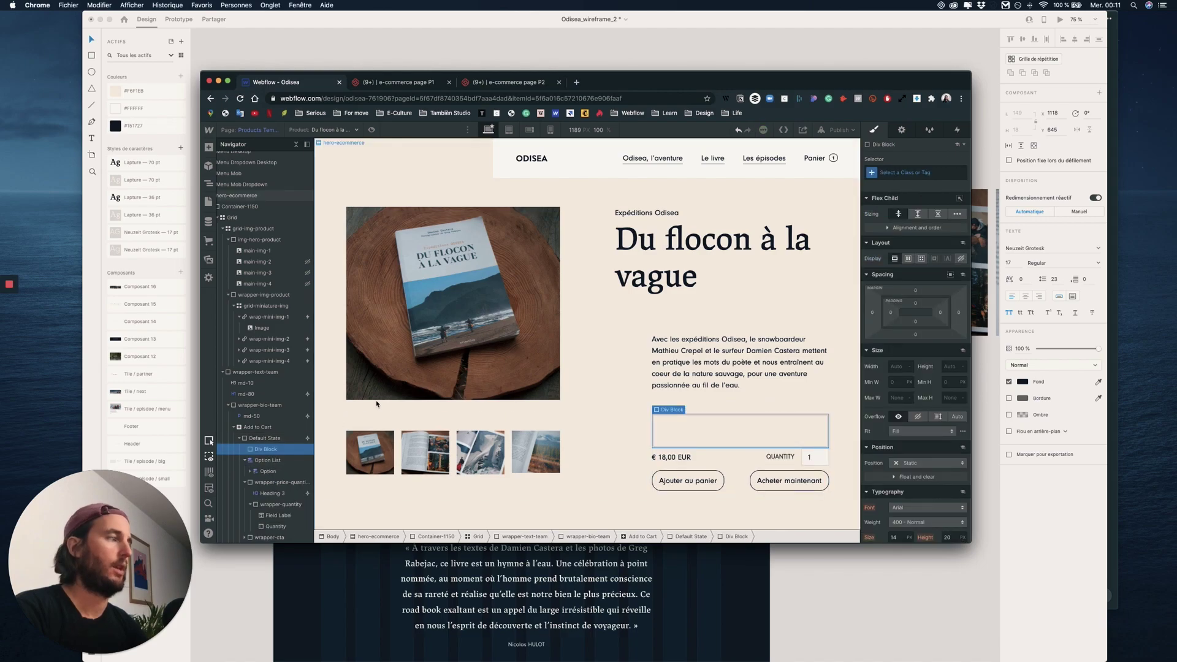
pyautogui.click(898, 172)
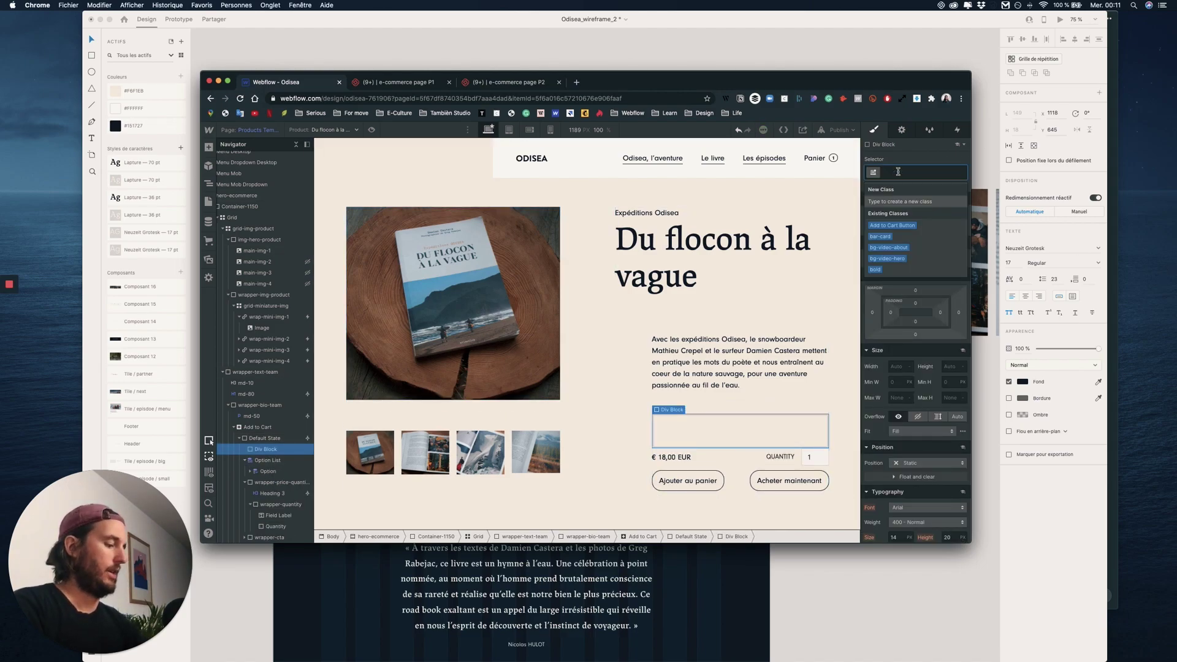
pyautogui.write('line')
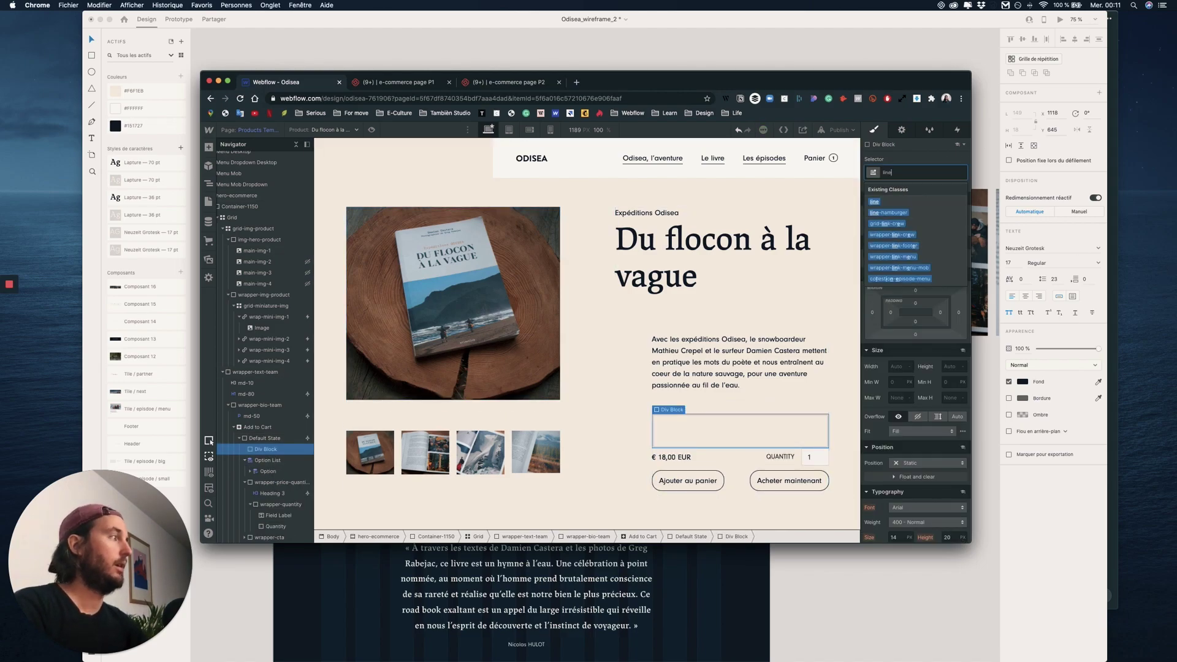
pyautogui.click(885, 206)
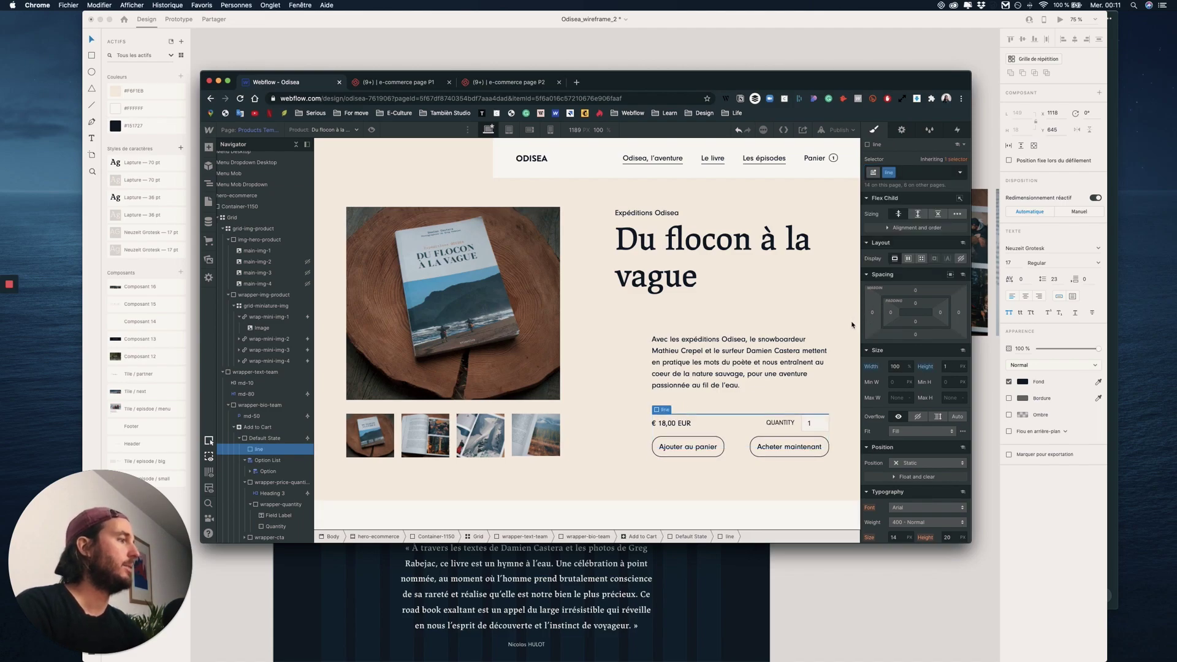
pyautogui.click(772, 367)
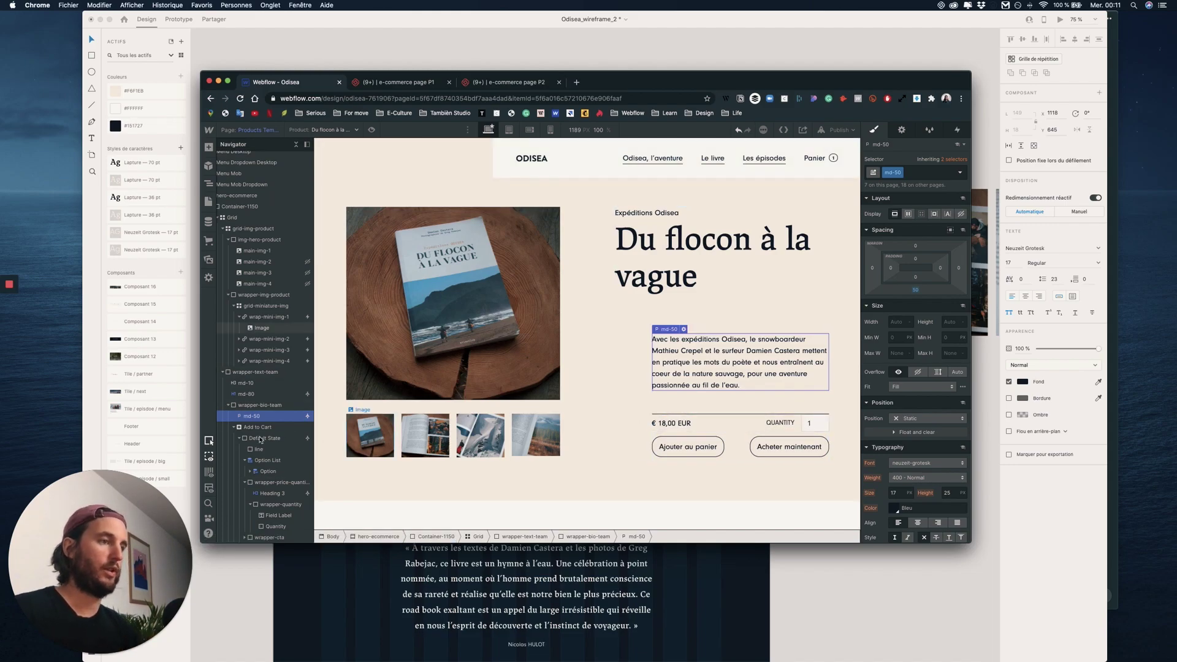
# Switch to the XD wireframe, measure the gap between the separator line and the price, and return to Webflow
pyautogui.hotkey('ctrl', 'Up')
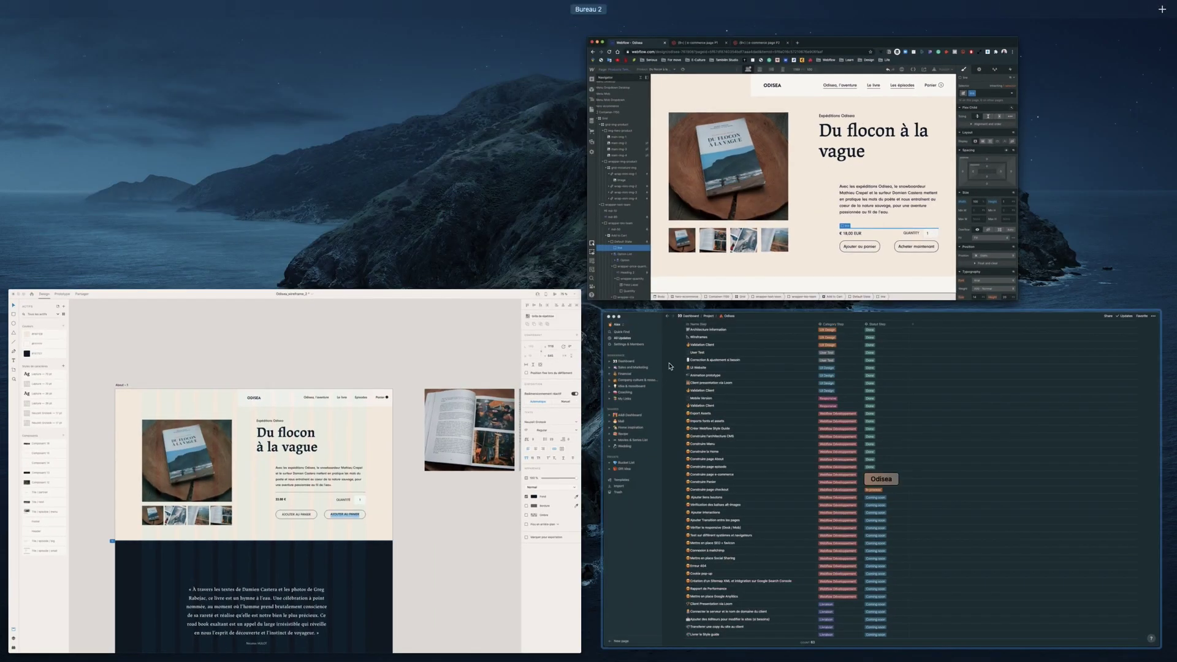
pyautogui.click(465, 446)
pyautogui.click(606, 374)
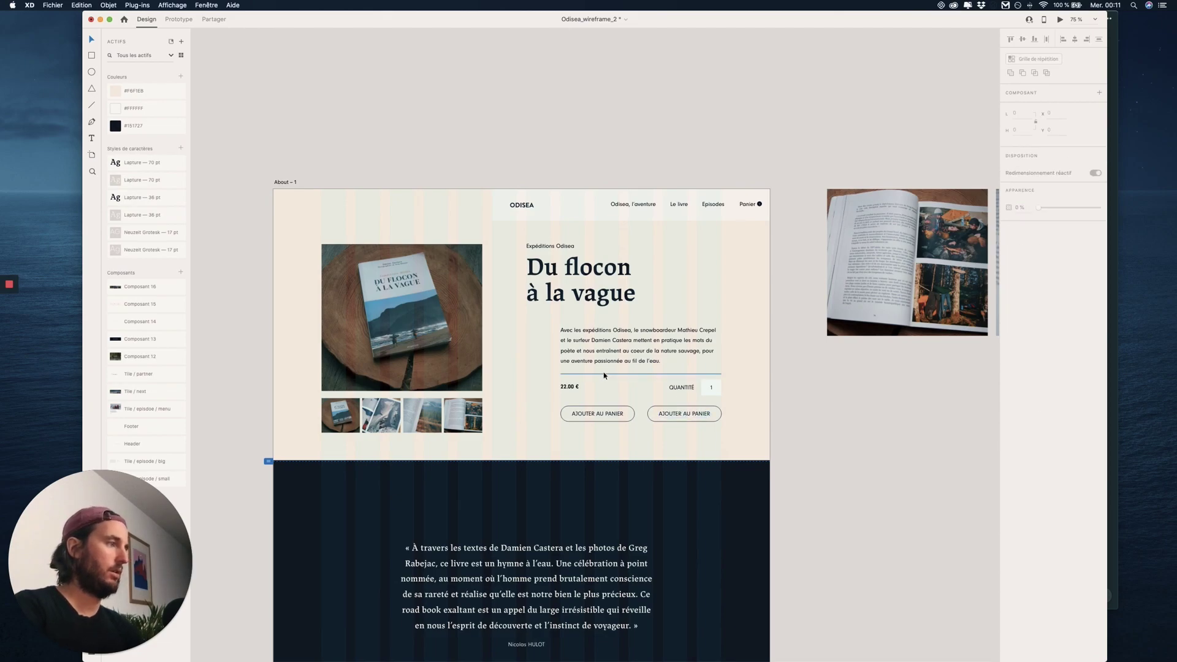
pyautogui.press('alt')
pyautogui.moveTo(563, 390)
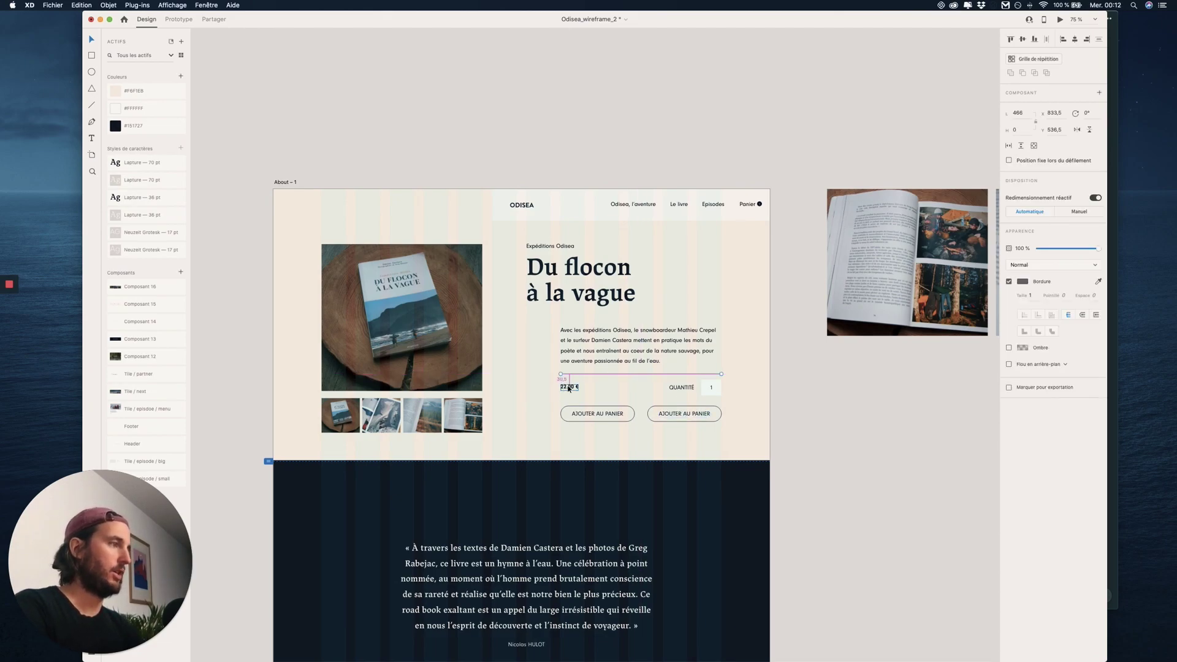
pyautogui.hotkey('ctrl', 'Up')
pyautogui.click(943, 127)
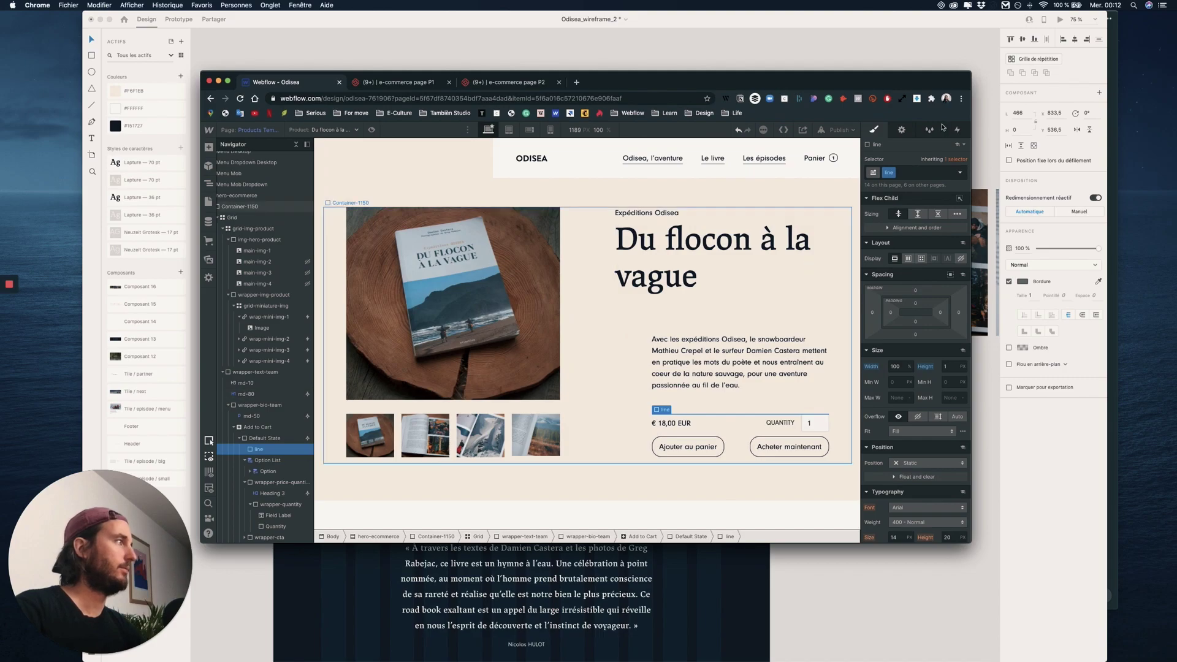
# Add a new combo class md-30 to the line block and set its bottom margin to 30 px
pyautogui.click(913, 172)
pyautogui.write('m')
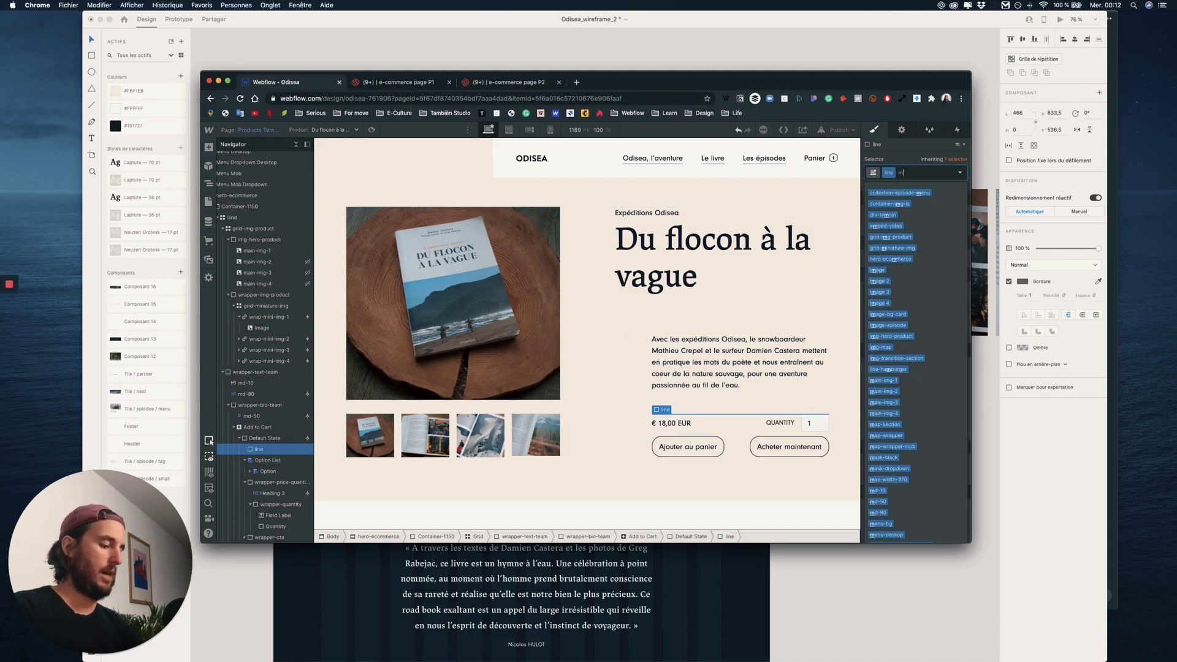
pyautogui.write('d-3')
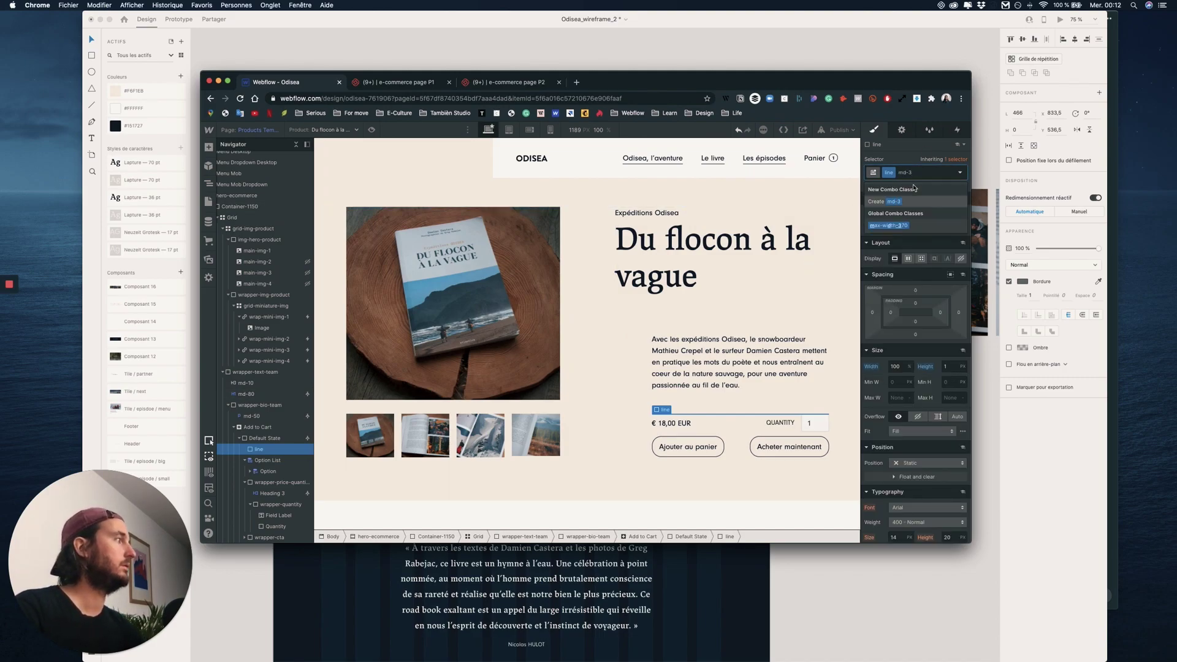
pyautogui.write('0')
pyautogui.press('Return')
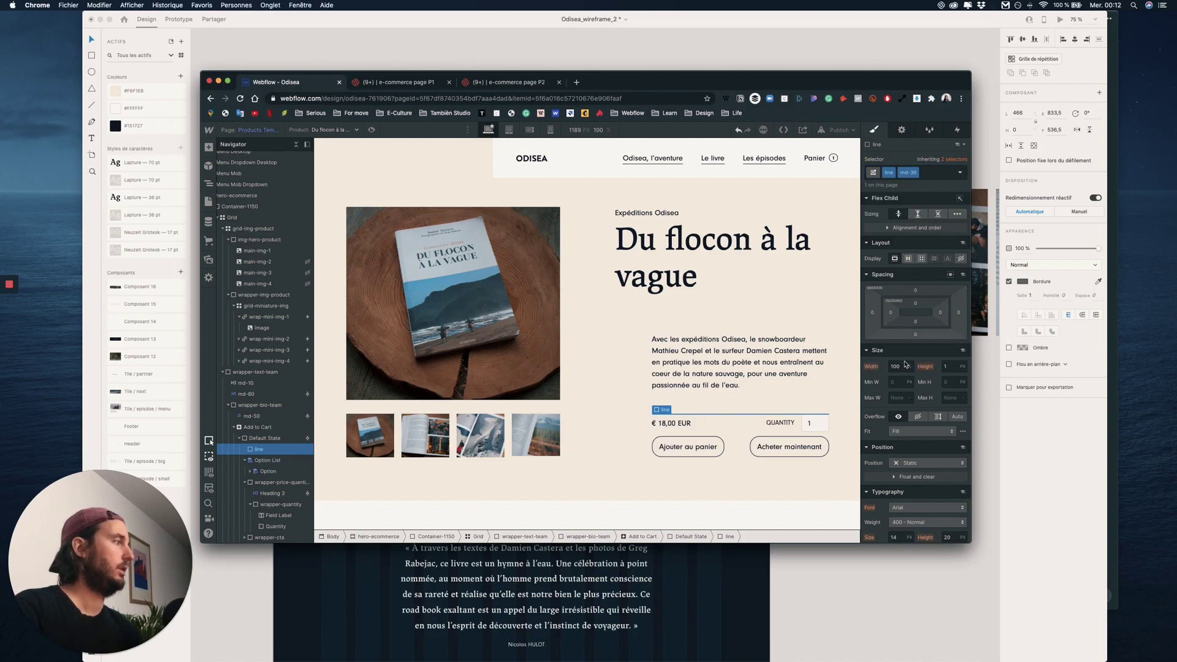
pyautogui.click(915, 335)
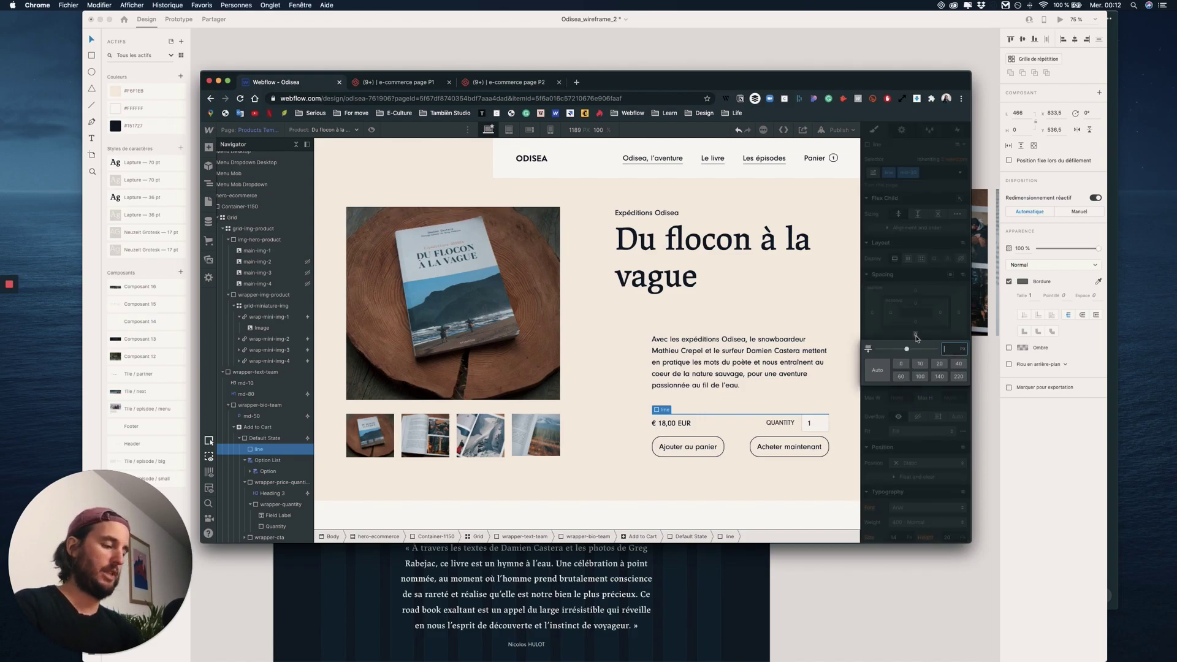
pyautogui.write('30')
pyautogui.press('Return')
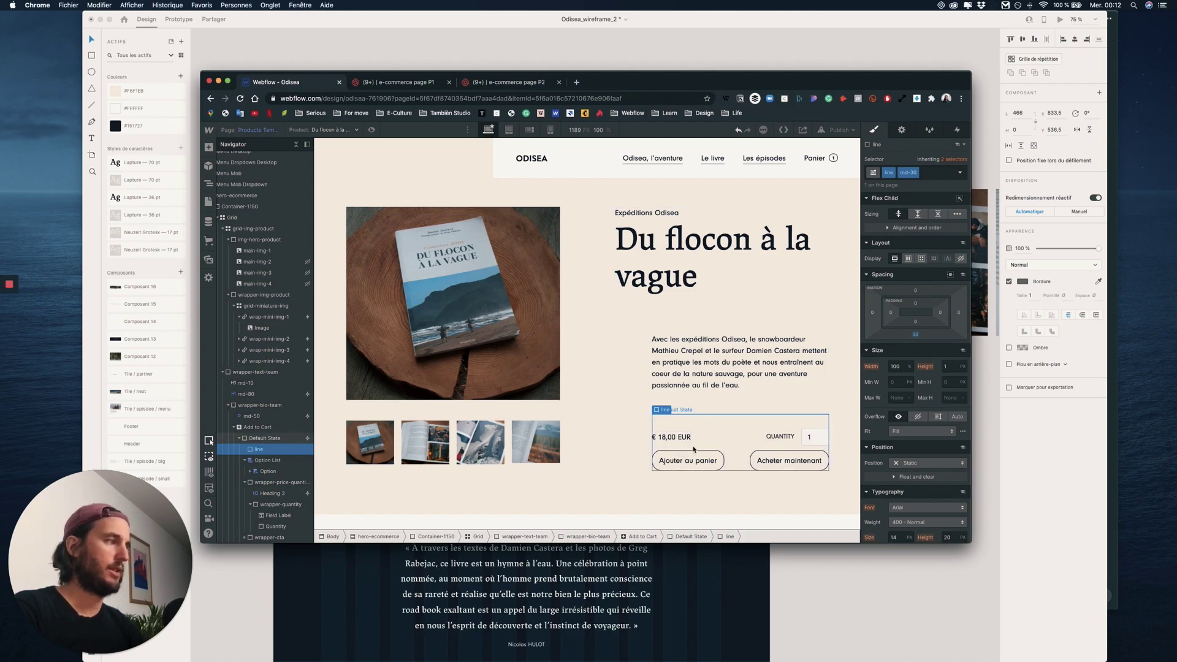
# Add a new combo class md-30 to wrapper-price-quantity and set its bottom margin to 30 px
pyautogui.click(720, 439)
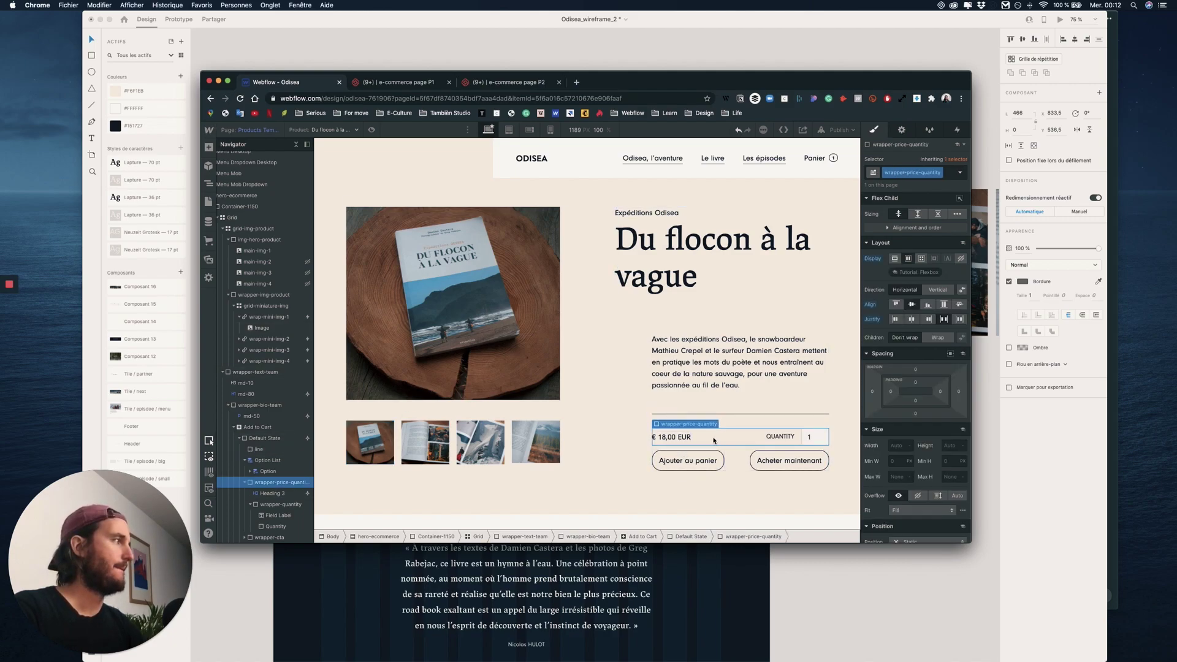
pyautogui.click(916, 415)
pyautogui.click(915, 348)
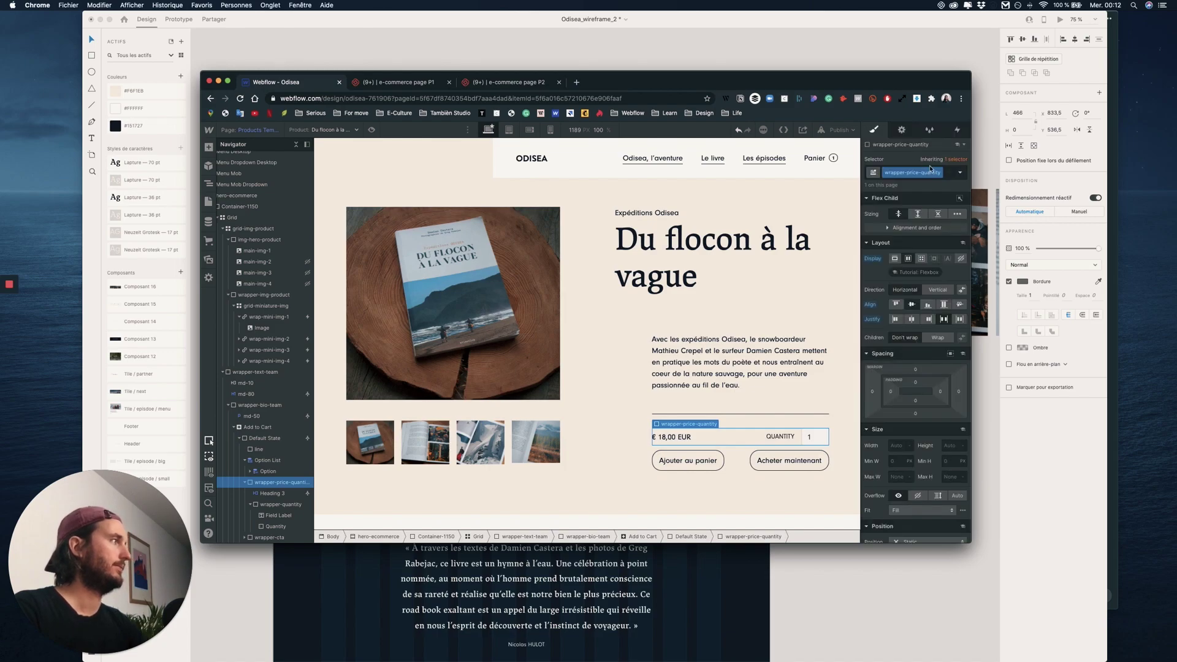
pyautogui.click(951, 175)
pyautogui.write('md')
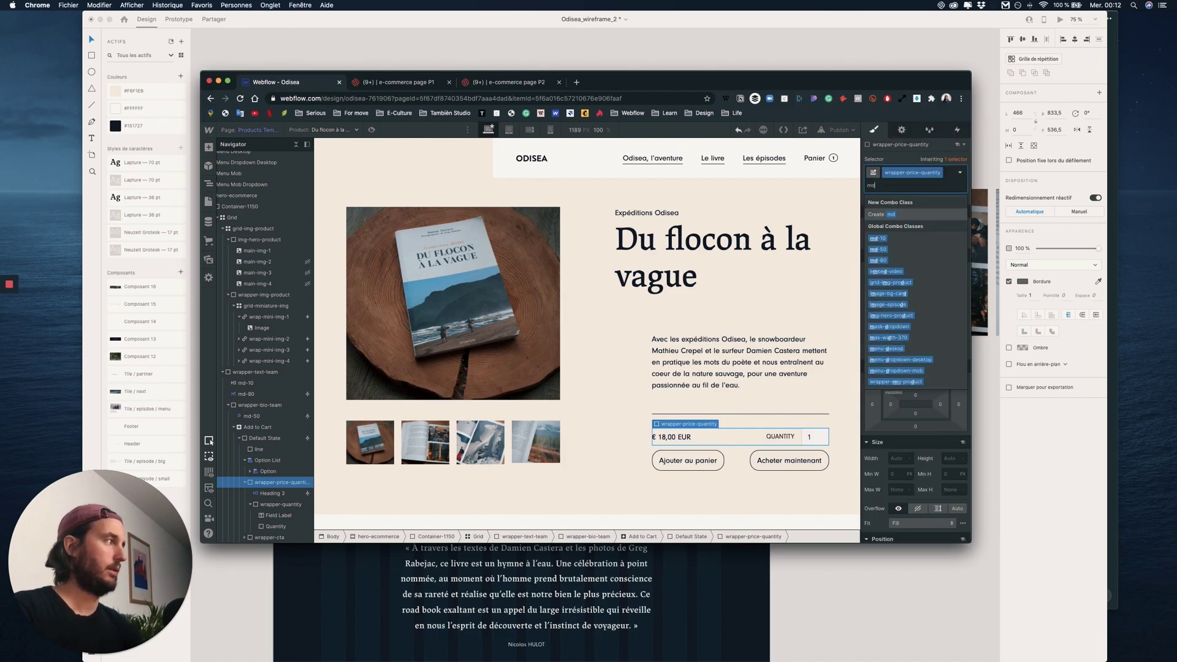
pyautogui.write('-30')
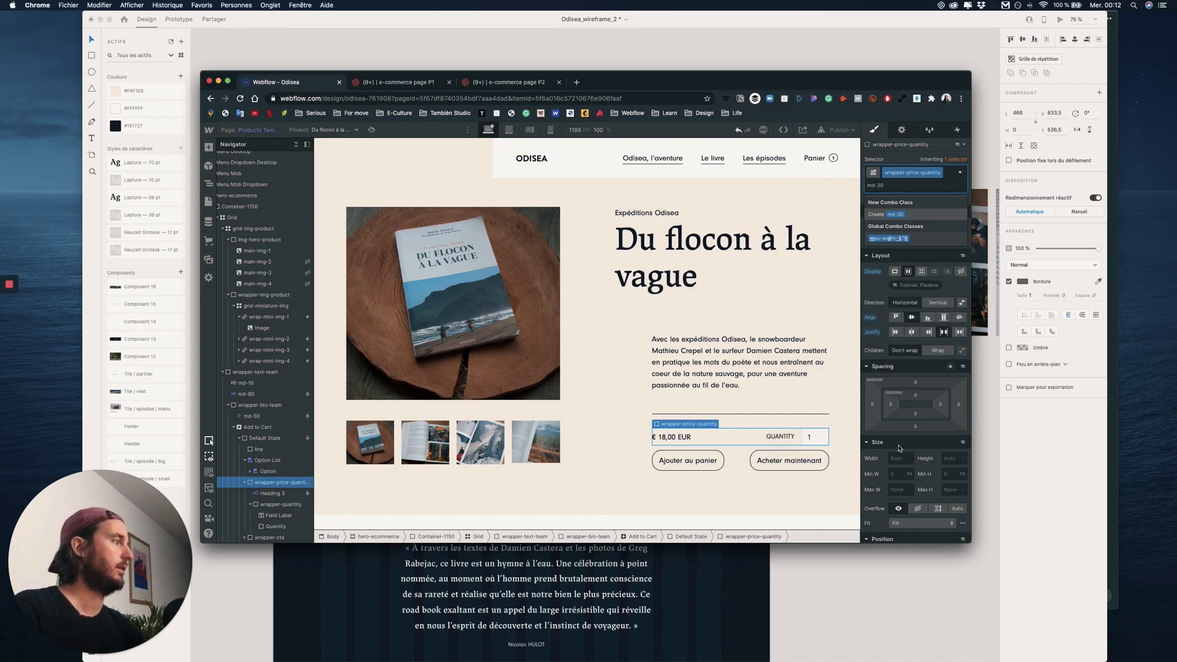
pyautogui.press('Return')
pyautogui.click(915, 426)
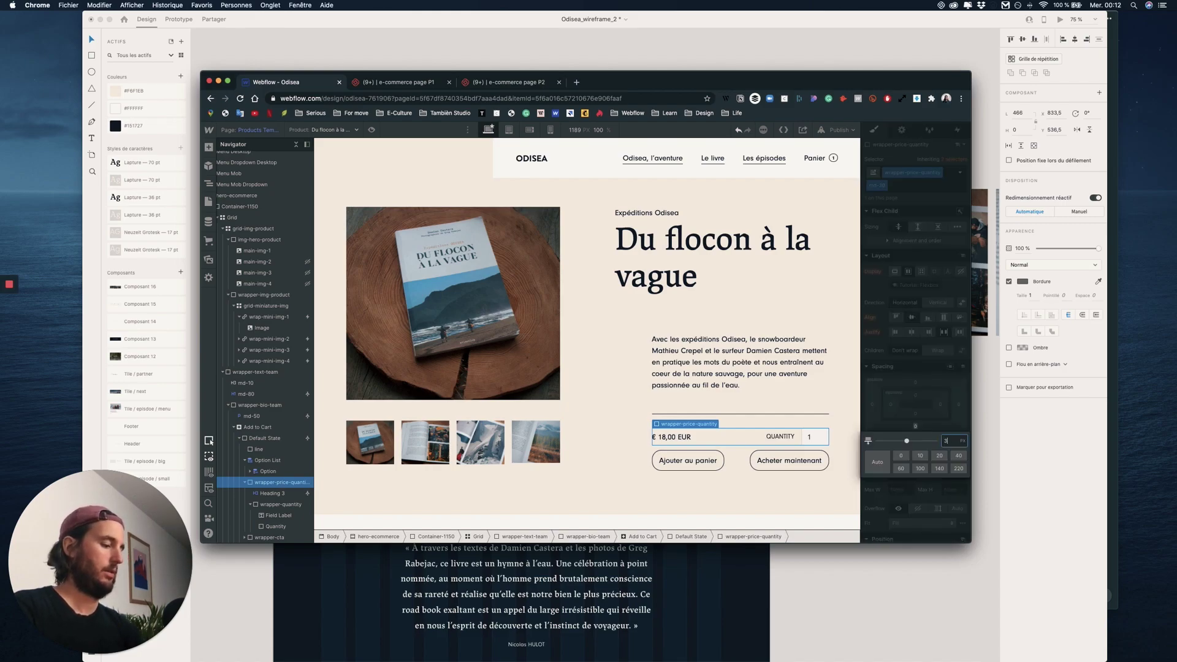
pyautogui.write('30')
pyautogui.press('Return')
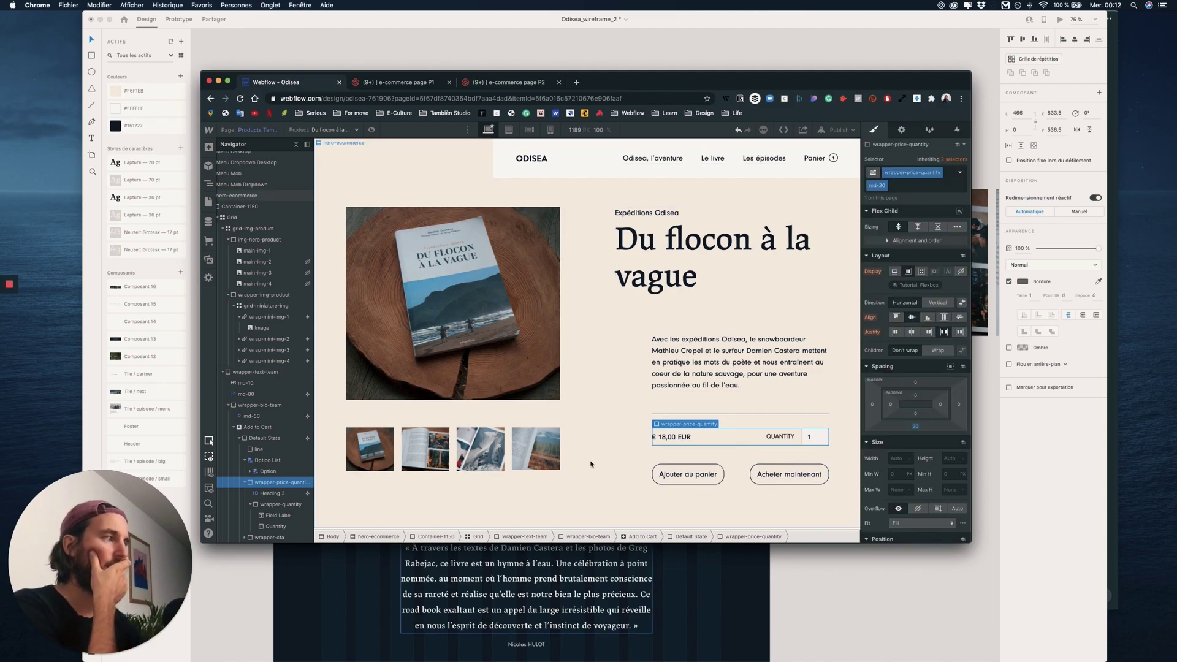
# Collapse wrapper-quantity and wrapper-price-quantity in the element tree, and set the top margin of wrapper-cta to 0
pyautogui.scroll(-2, 282, 484)
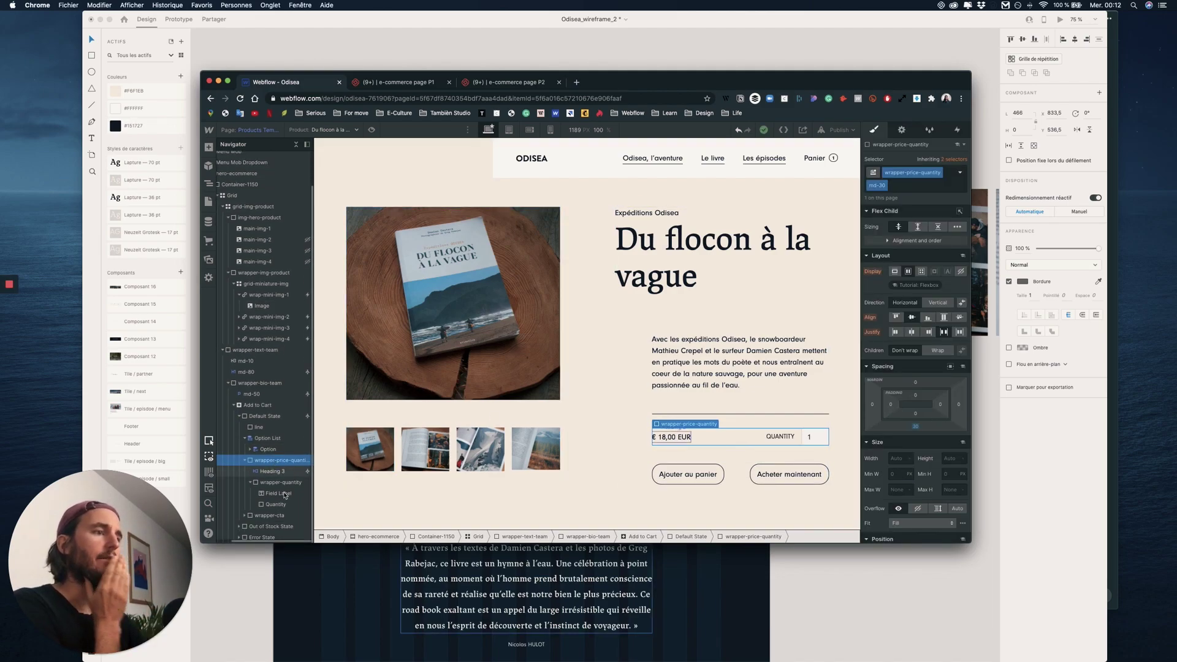
pyautogui.click(250, 483)
pyautogui.click(267, 483)
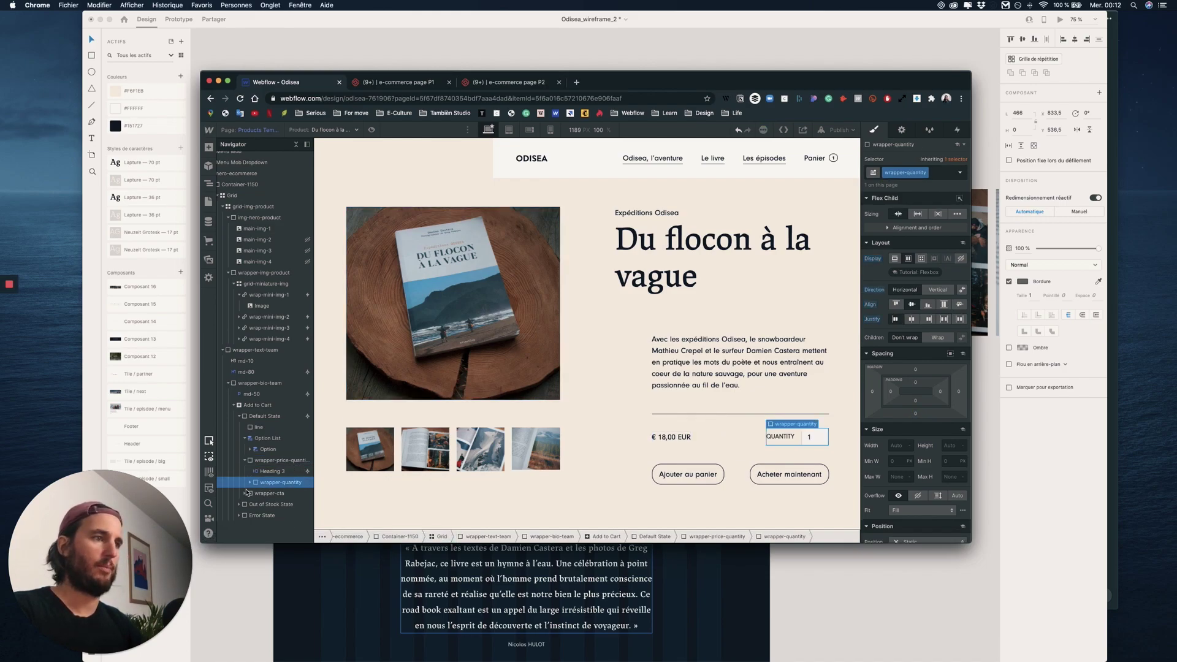
pyautogui.click(262, 496)
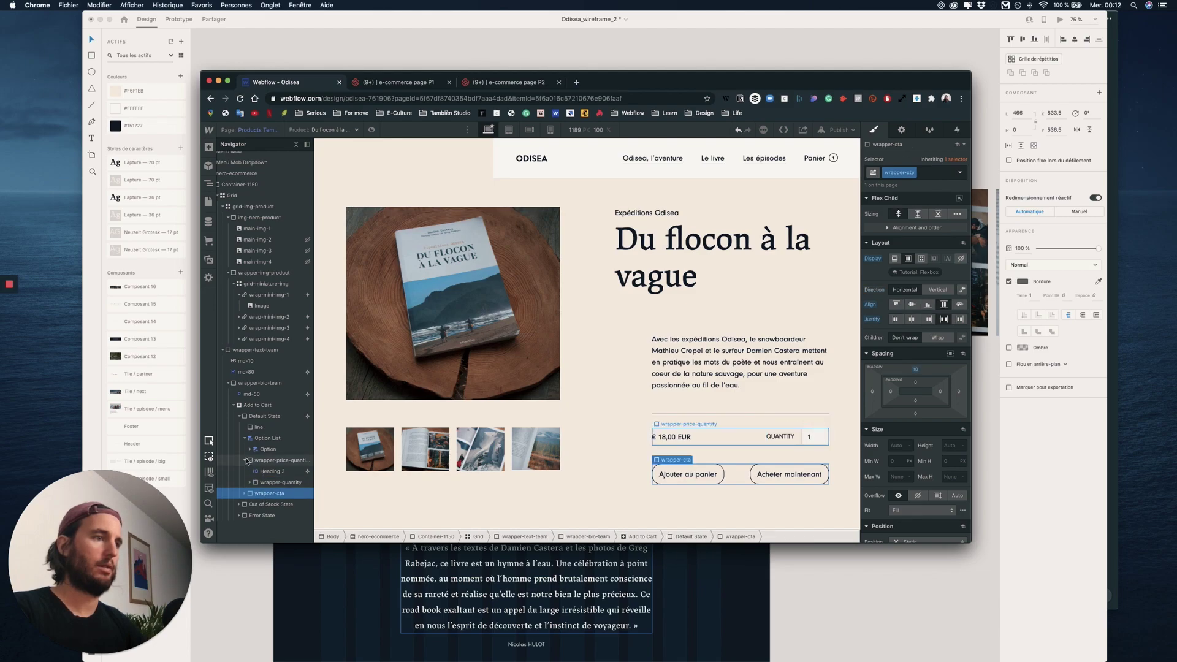
pyautogui.click(246, 461)
pyautogui.click(263, 461)
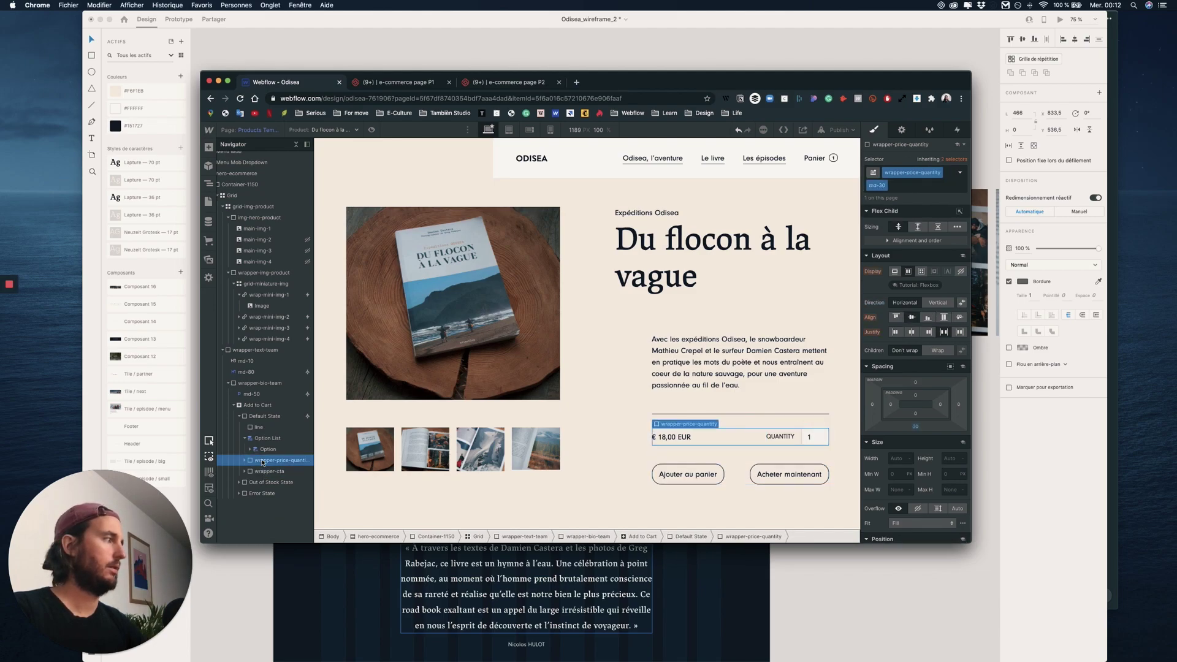
pyautogui.click(273, 472)
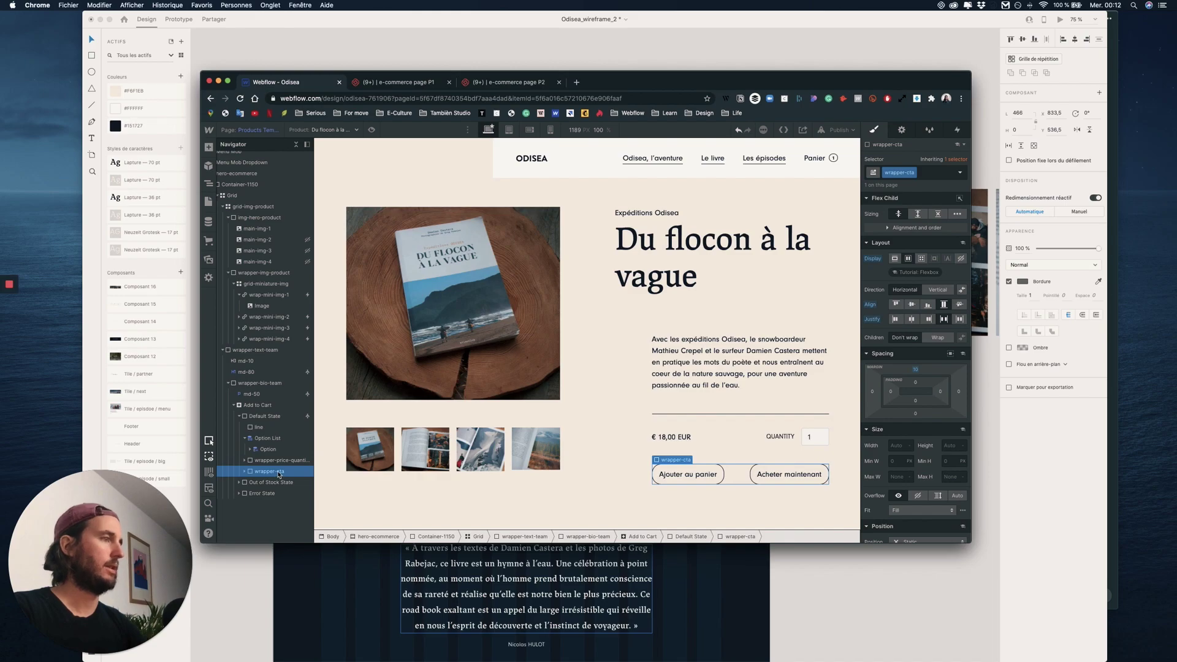
pyautogui.click(916, 371)
pyautogui.press('Return')
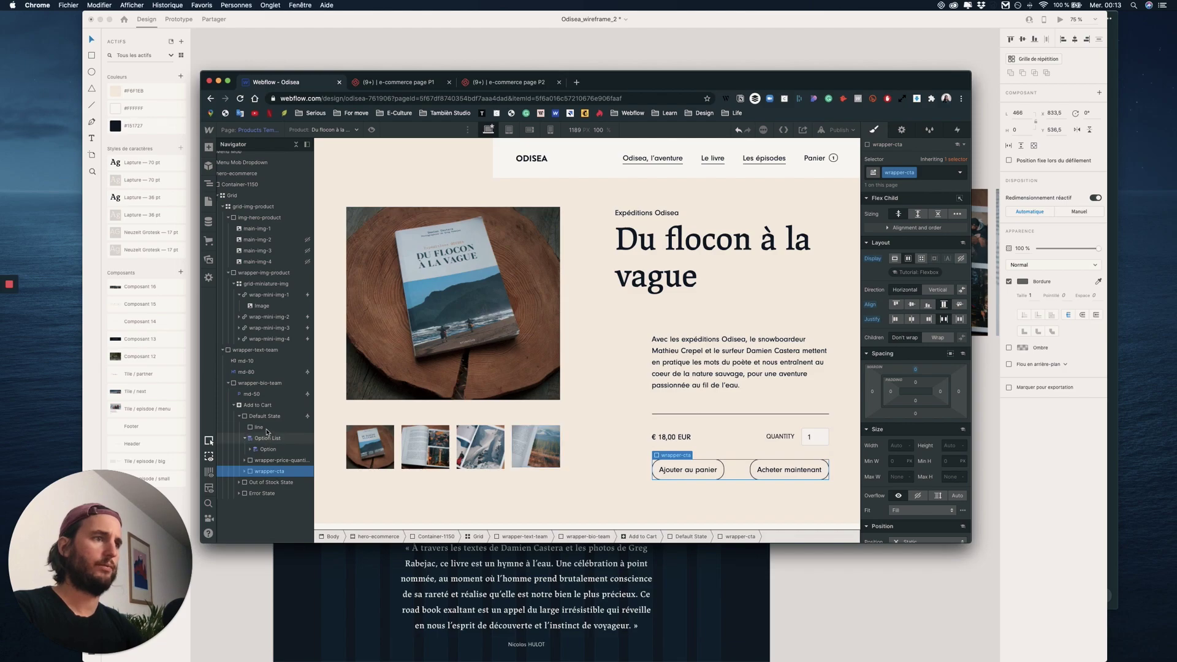
# Set the bottom margin of the line block above the price to 20 px
pyautogui.click(705, 414)
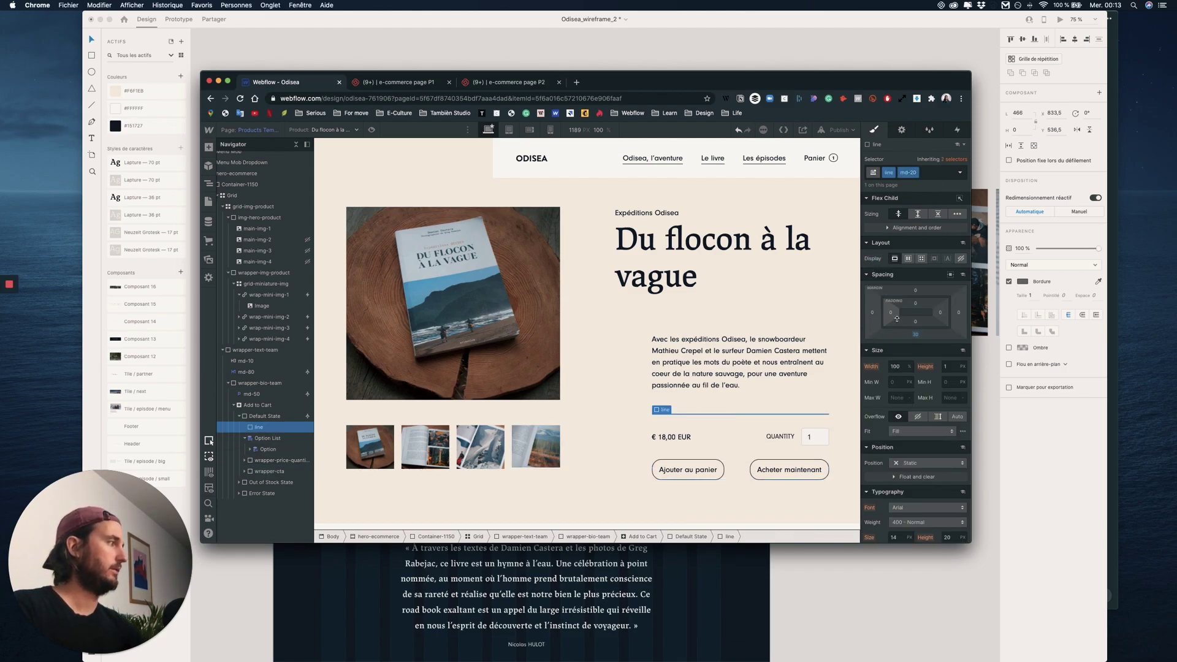
pyautogui.click(916, 335)
pyautogui.write('20')
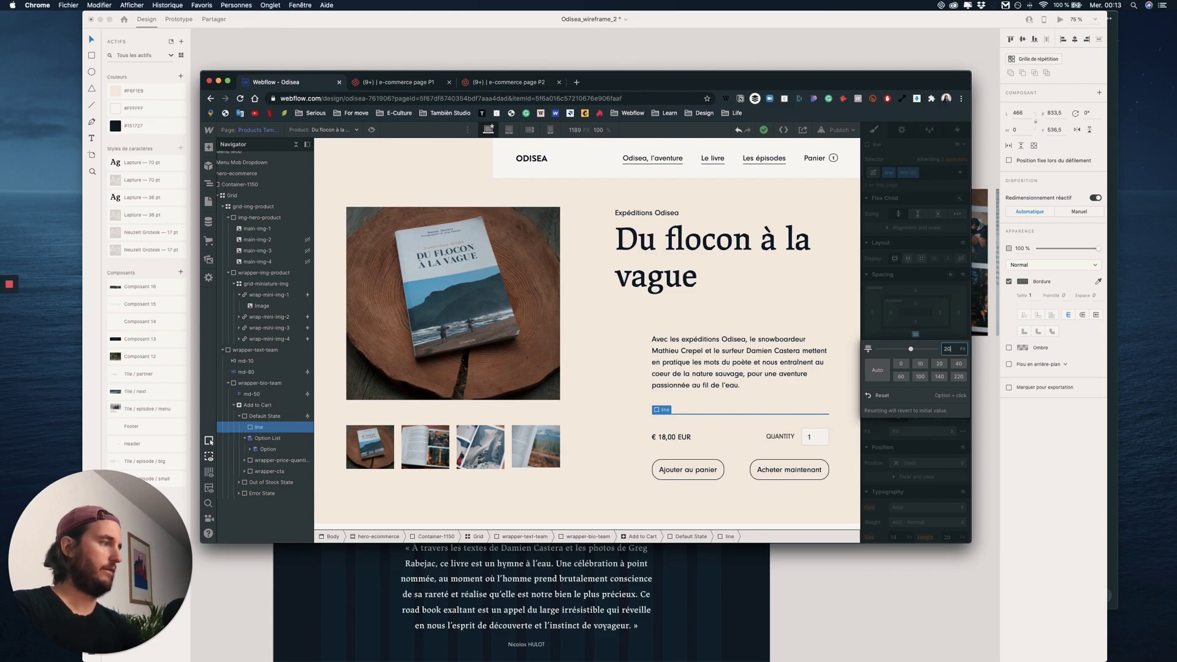
pyautogui.press('Return')
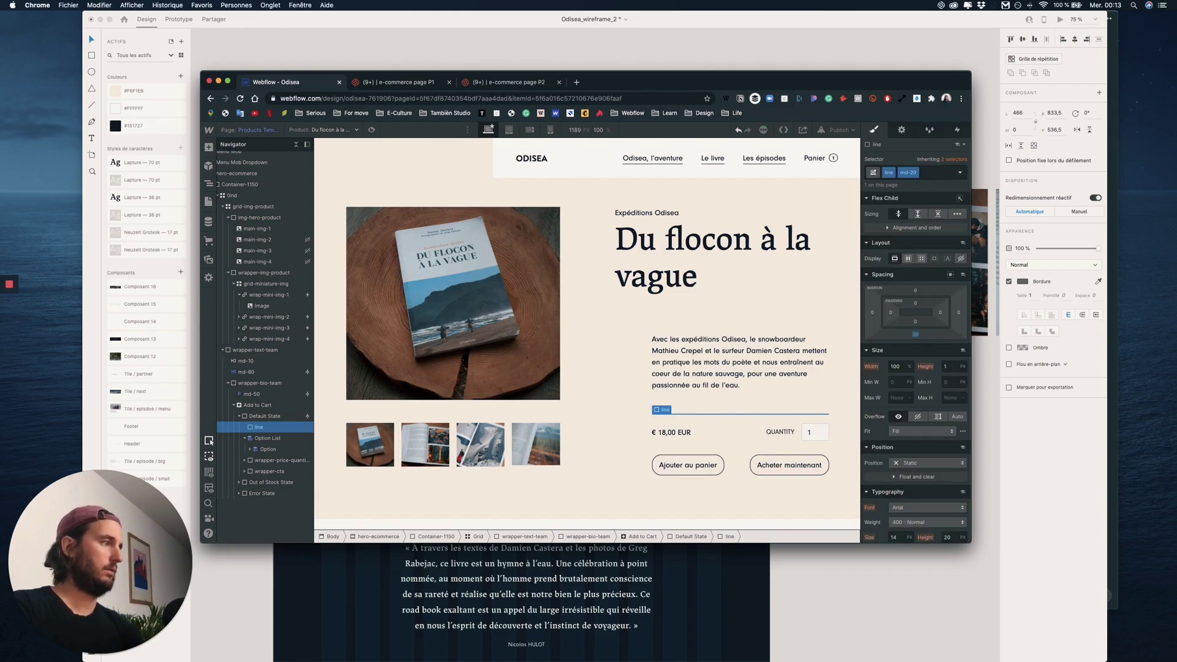
# Set the bottom margin of wrapper-price-quantity to 20 px and edit the name of its md-30 combo class
pyautogui.click(270, 471)
pyautogui.click(279, 461)
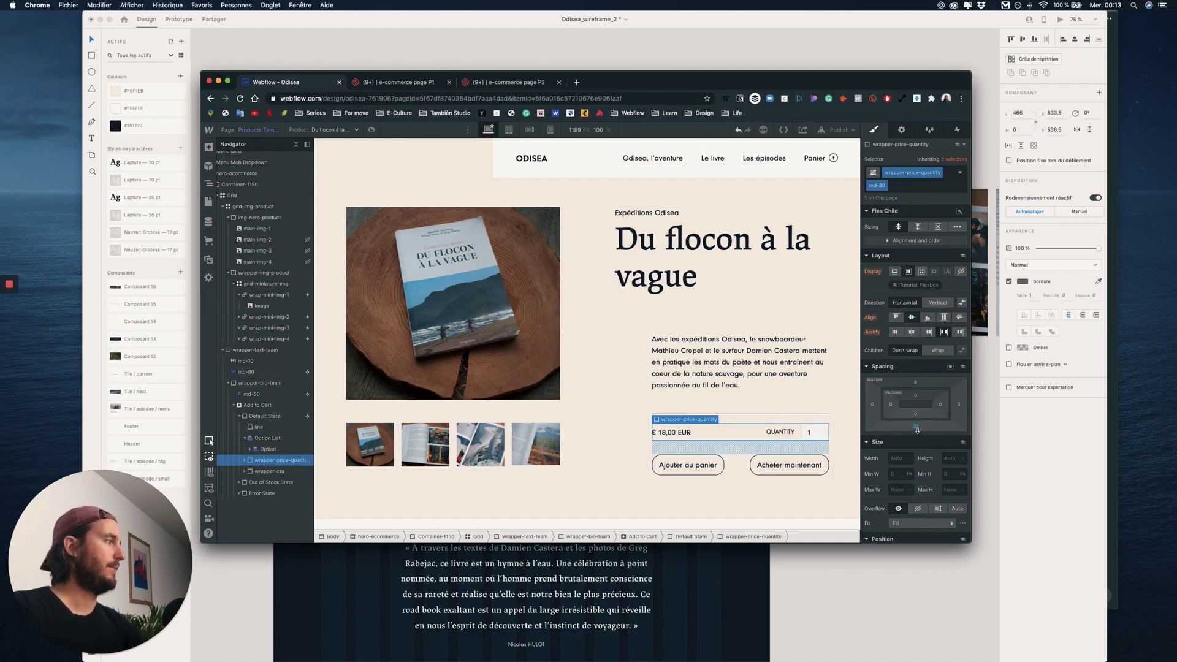
pyautogui.click(916, 428)
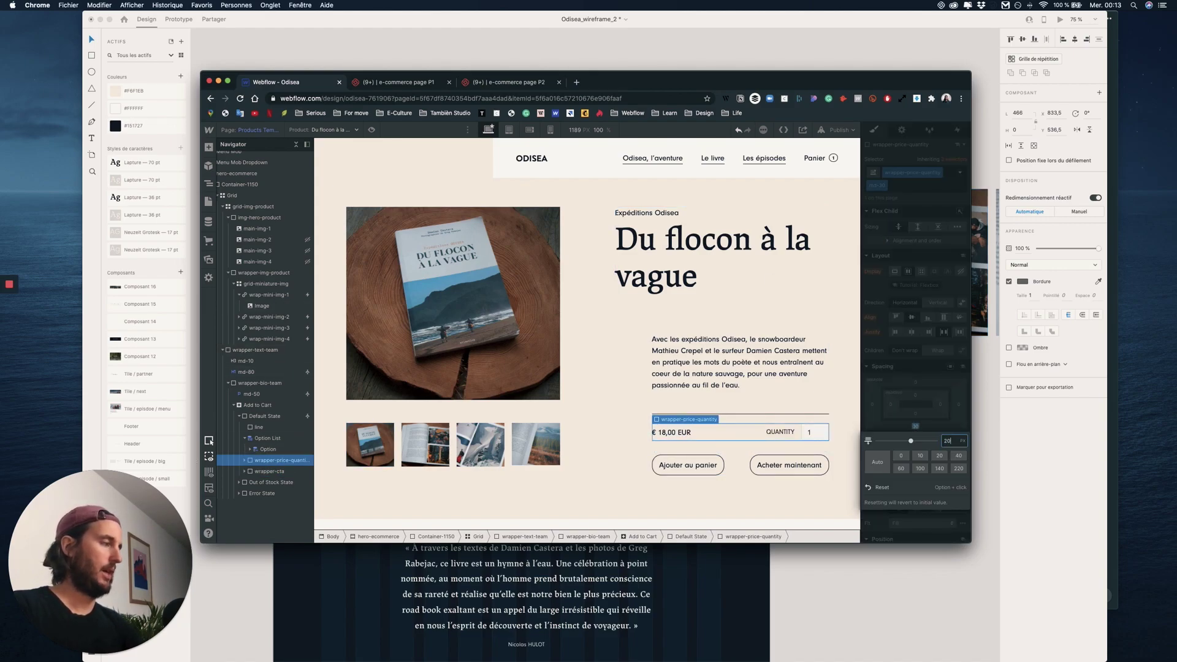
pyautogui.write('20')
pyautogui.press('Return')
pyautogui.click(884, 192)
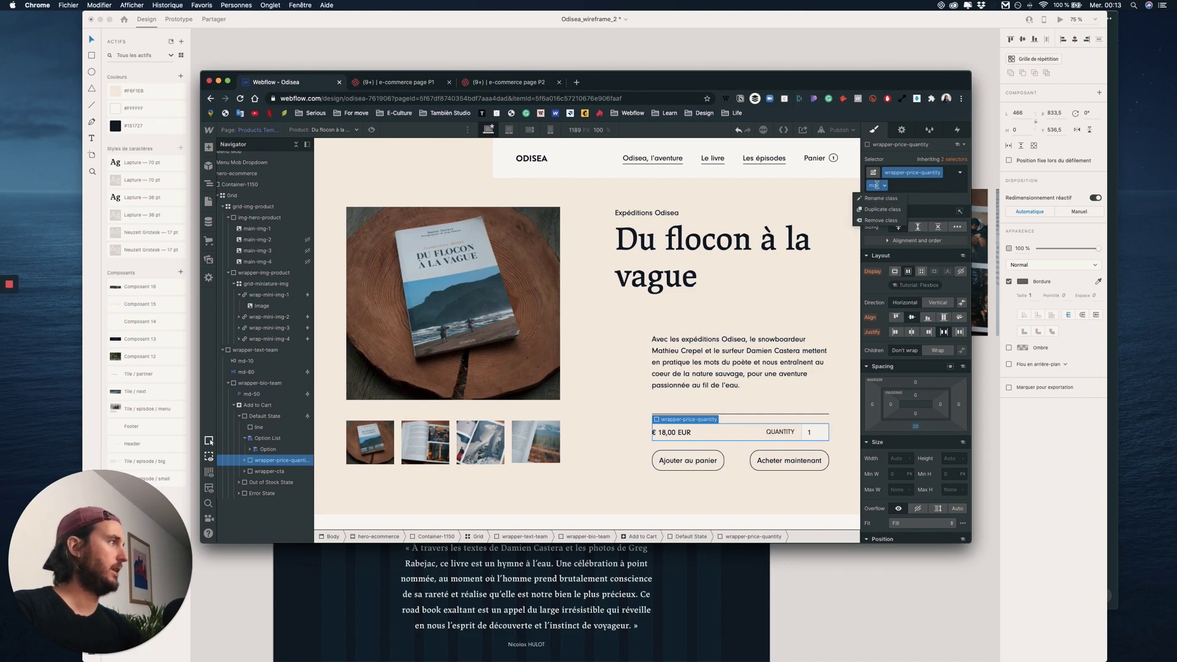
pyautogui.press('BackSpace')
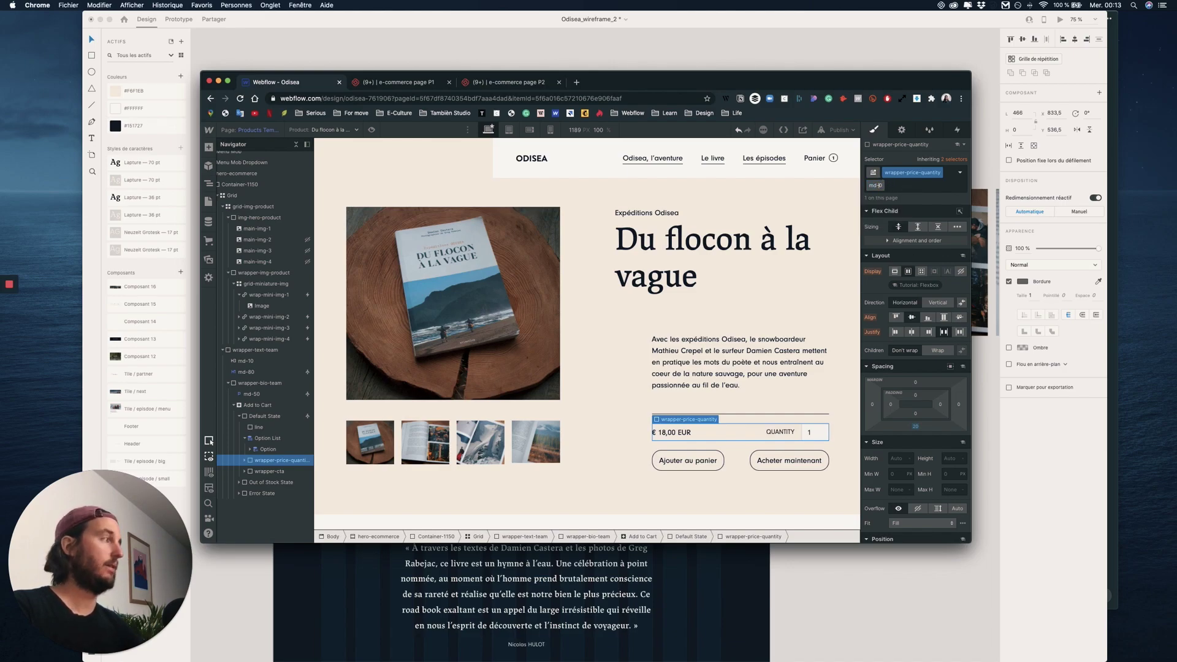
pyautogui.click(705, 491)
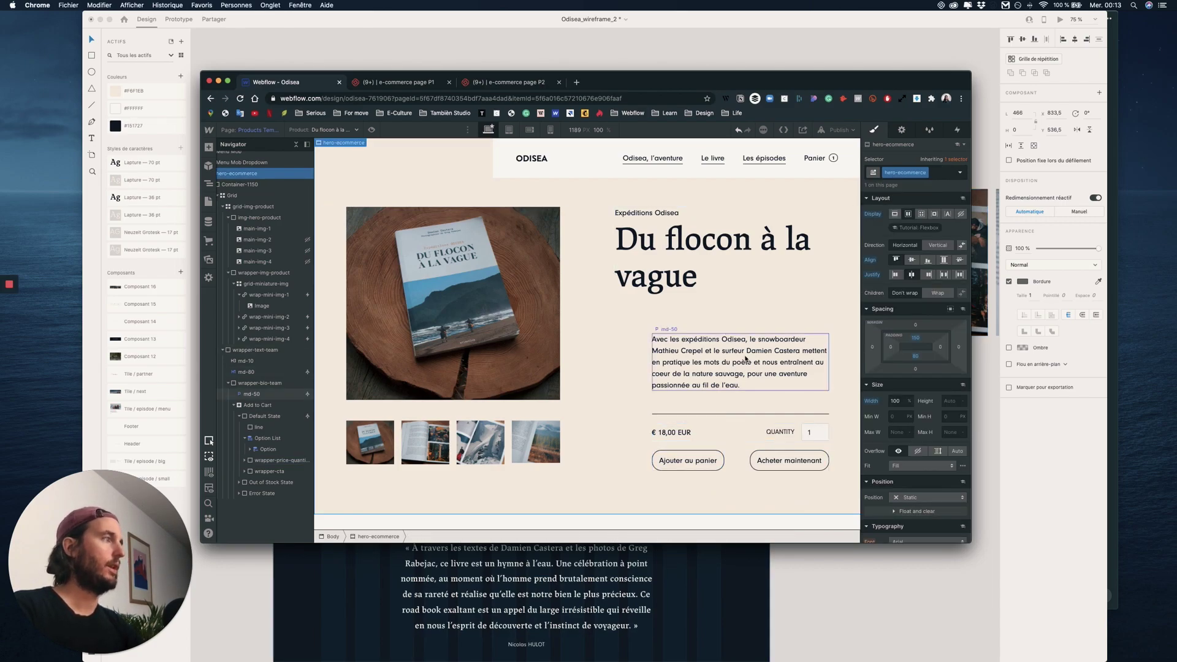
# Check the product title in preview and against the wireframe, and add a new combo class mw-300 to the md-80 heading
pyautogui.click(695, 263)
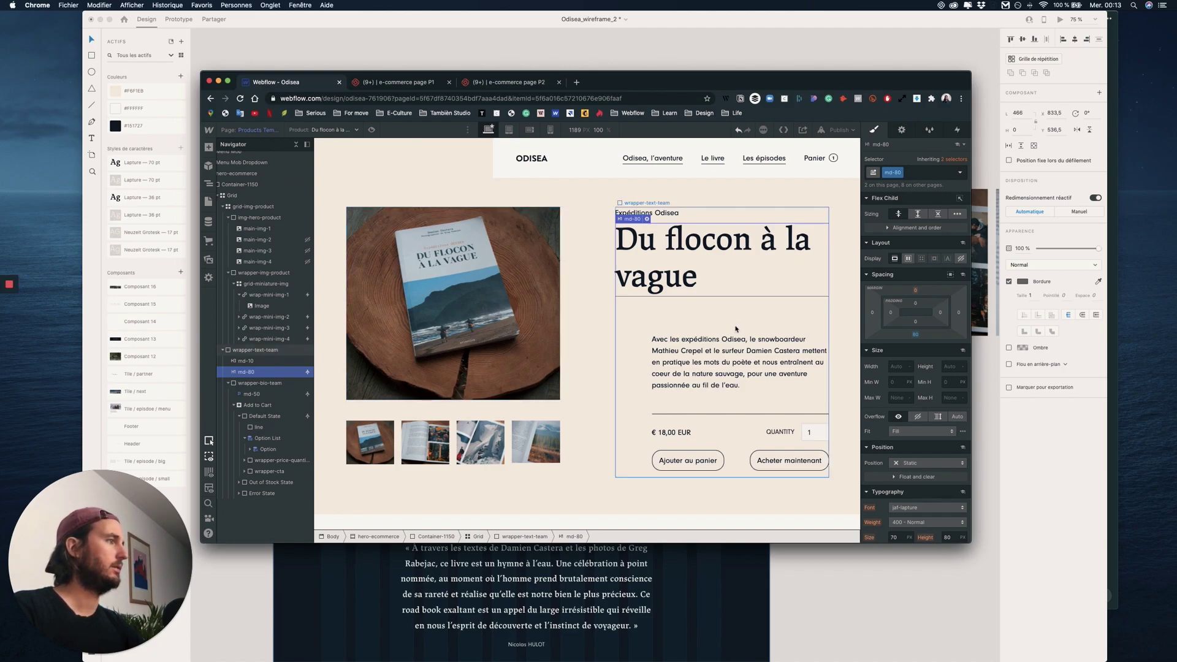
pyautogui.press('super+shift+p')
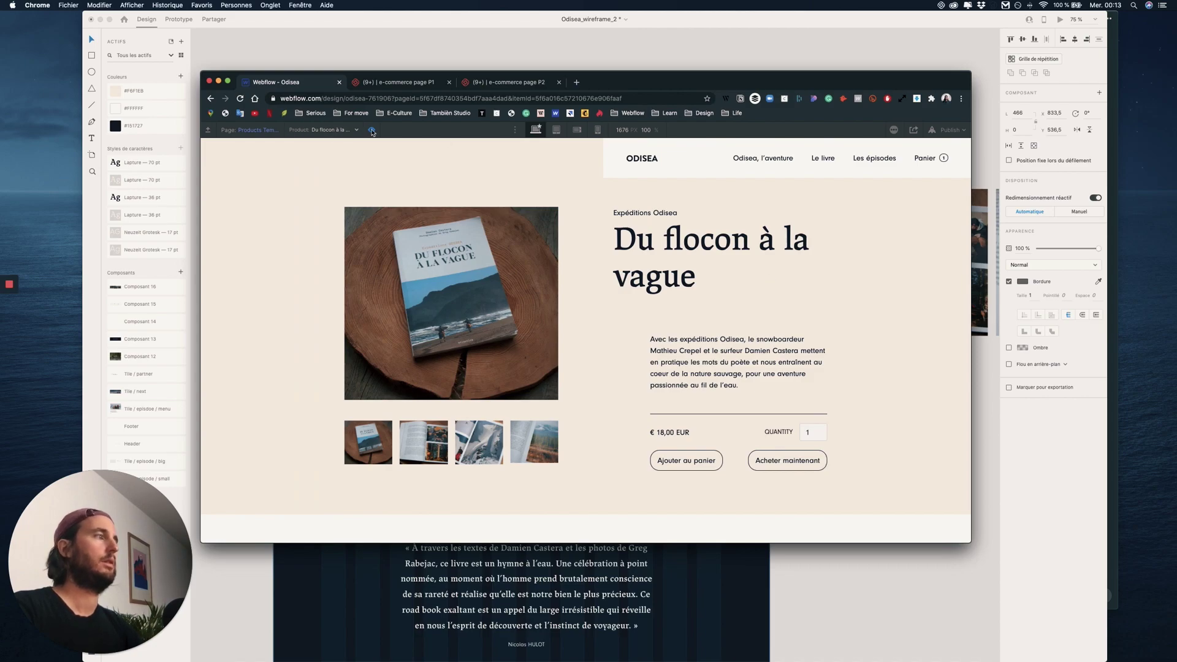
pyautogui.press('super+shift+p')
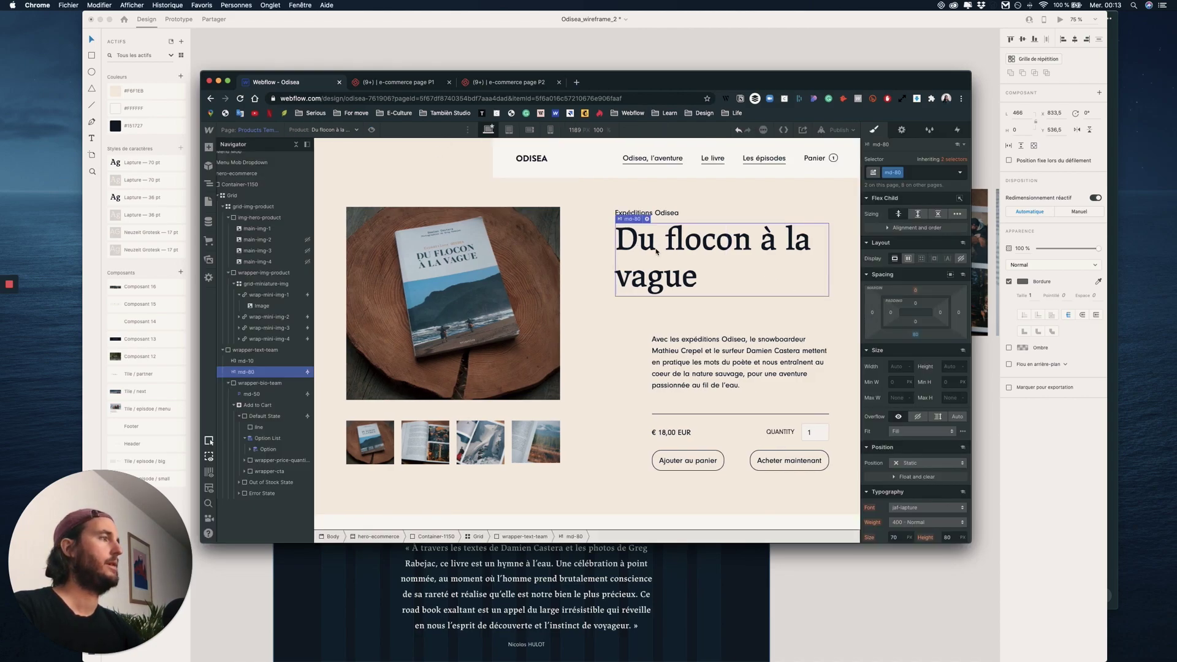
pyautogui.hotkey('ctrl', 'Up')
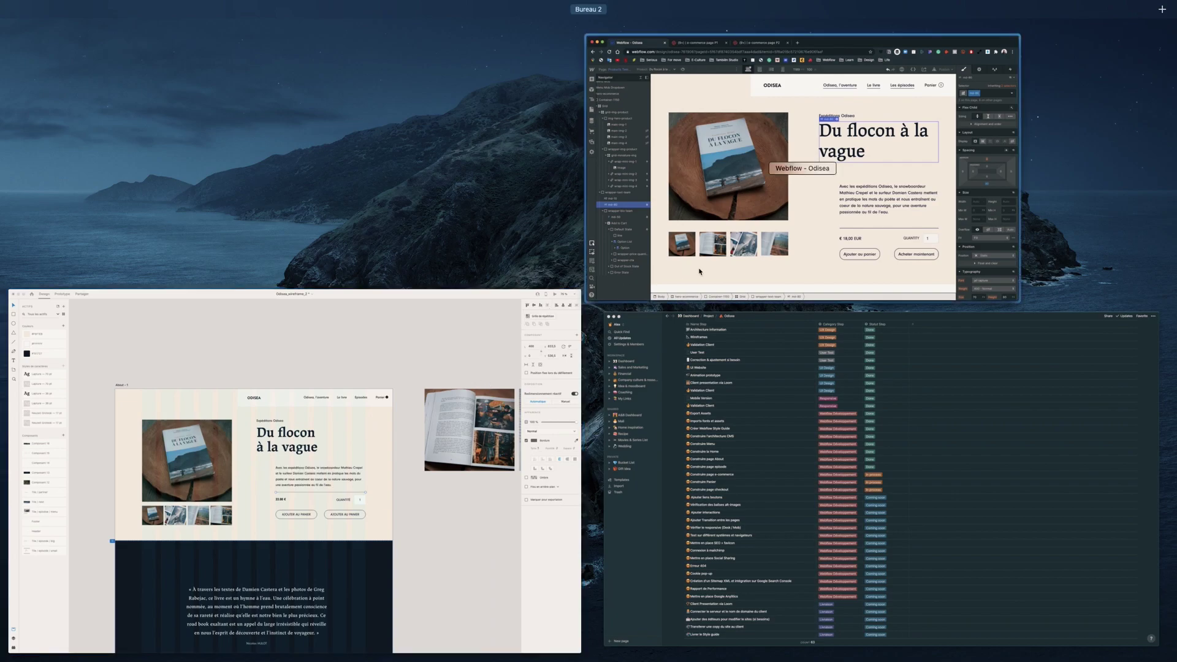
pyautogui.click(649, 272)
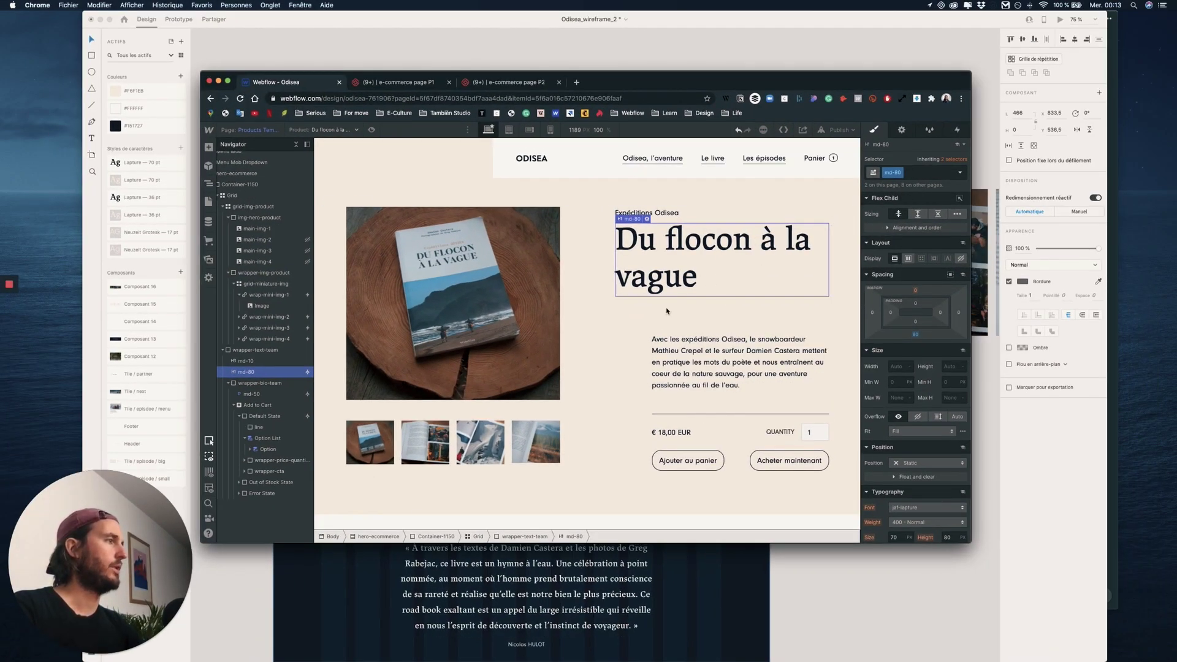
pyautogui.click(925, 173)
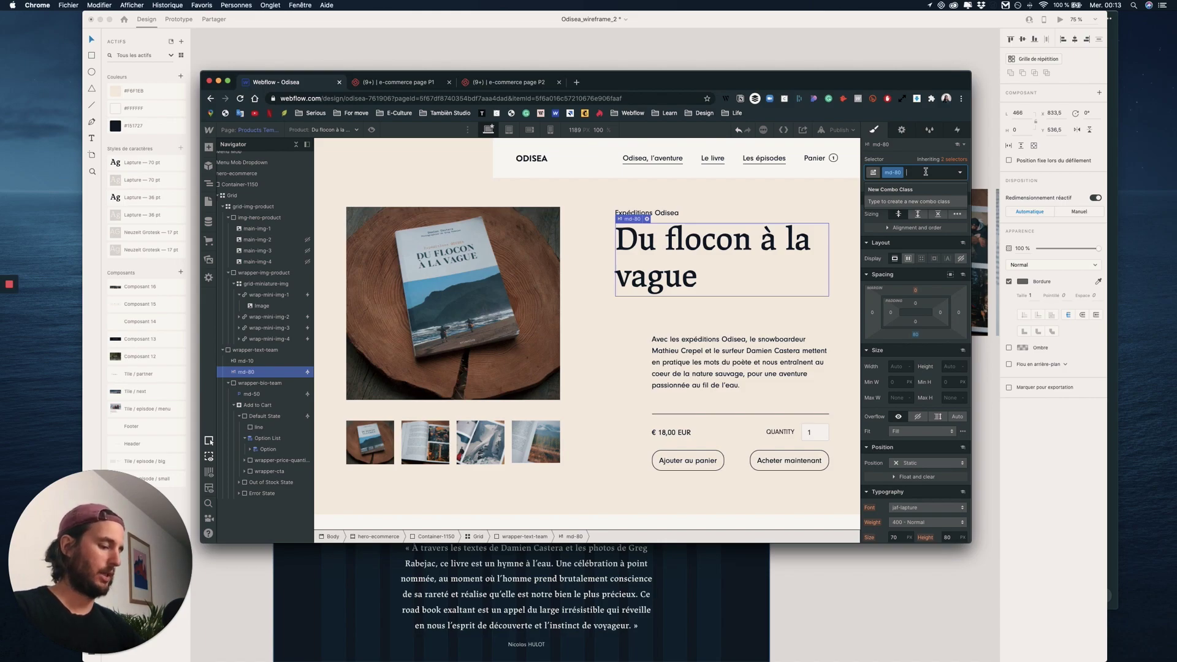
pyautogui.write('mw')
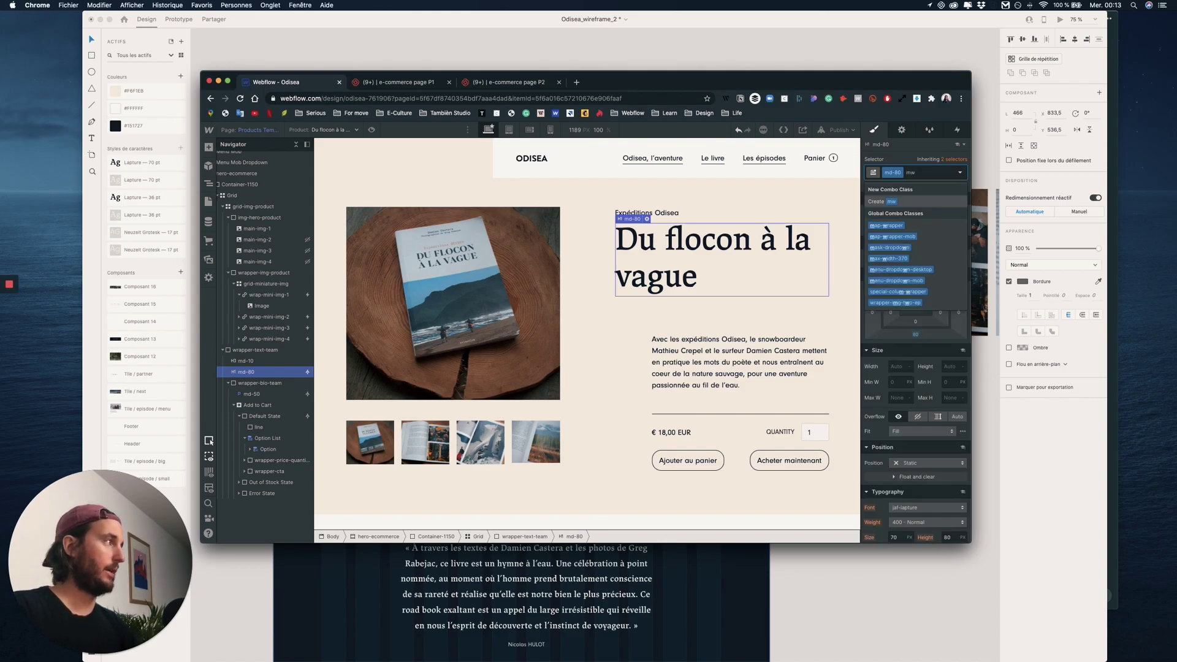
pyautogui.write('-')
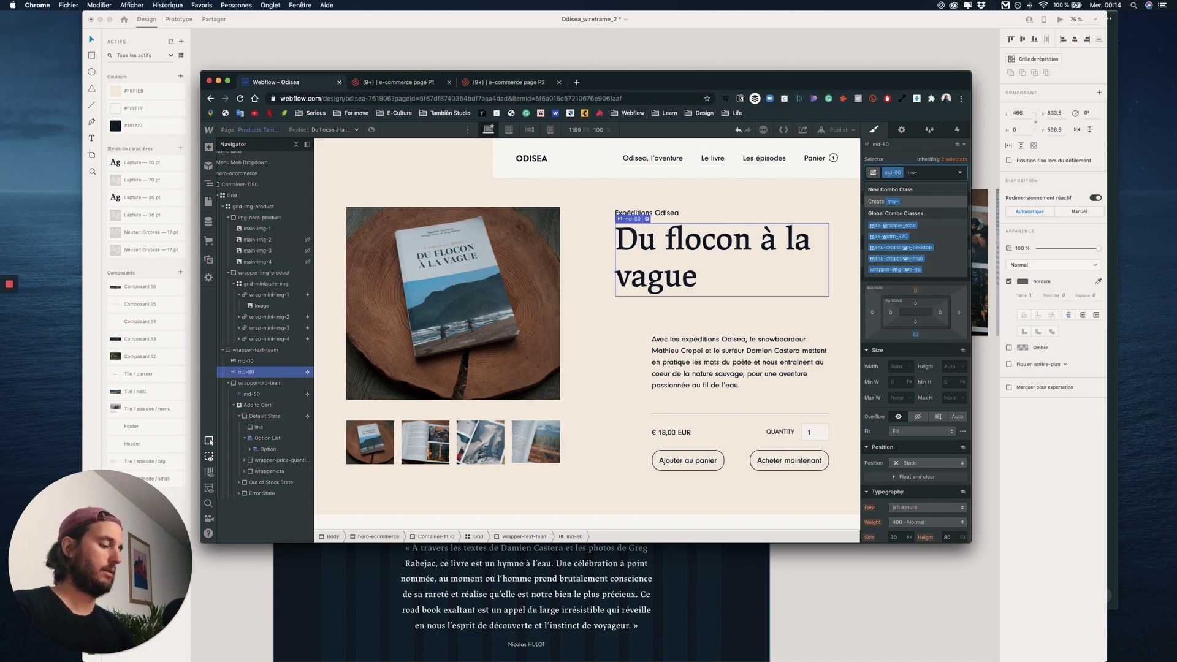
pyautogui.write('300')
pyautogui.press('Return')
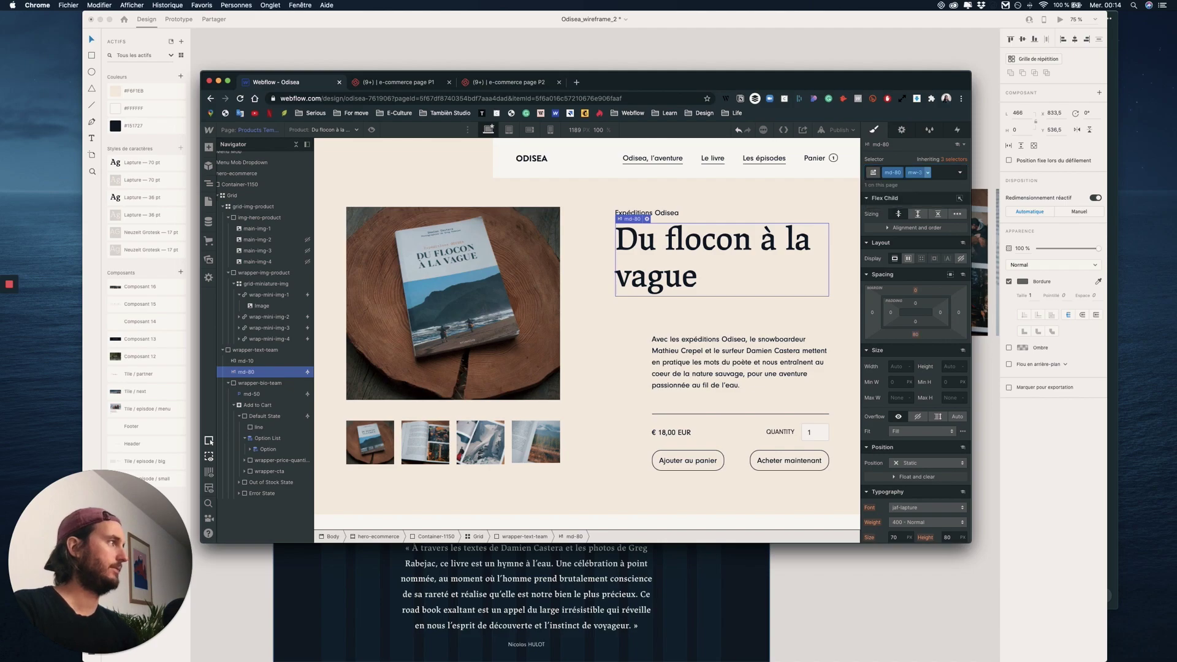
# Try maximum widths of 200 and 300 px on the title, settle on 400 px and rename its combo class mw-400
pyautogui.click(899, 398)
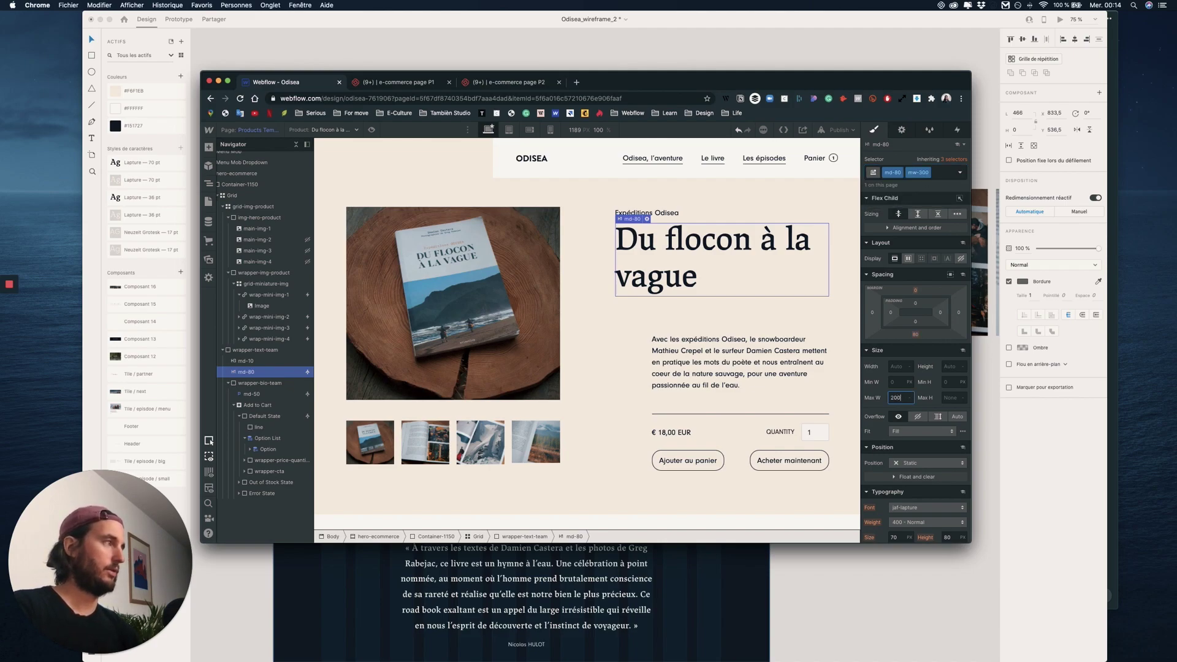
pyautogui.write('200')
pyautogui.press('Return')
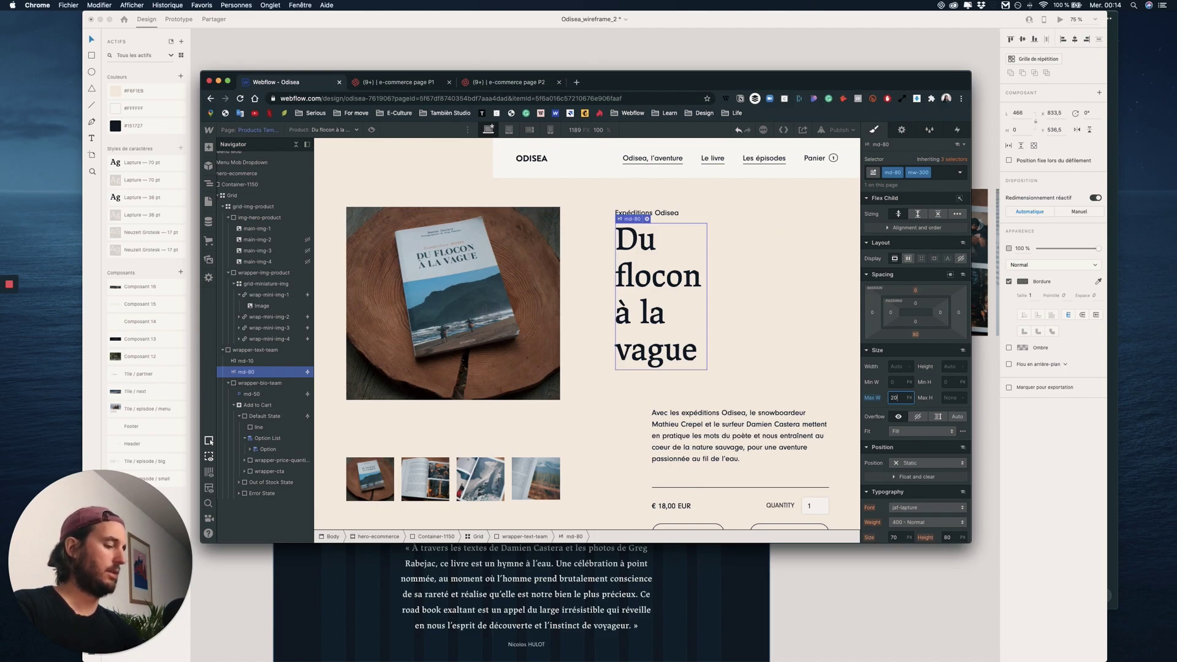
pyautogui.write('300')
pyautogui.press('Return')
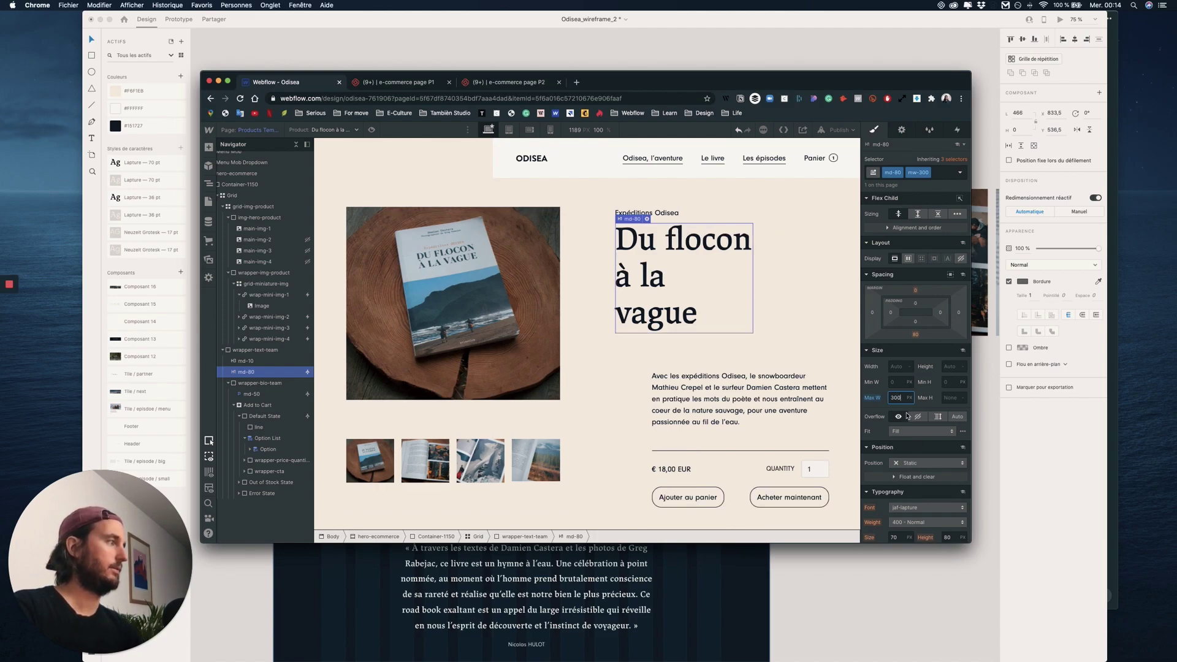
pyautogui.write('400')
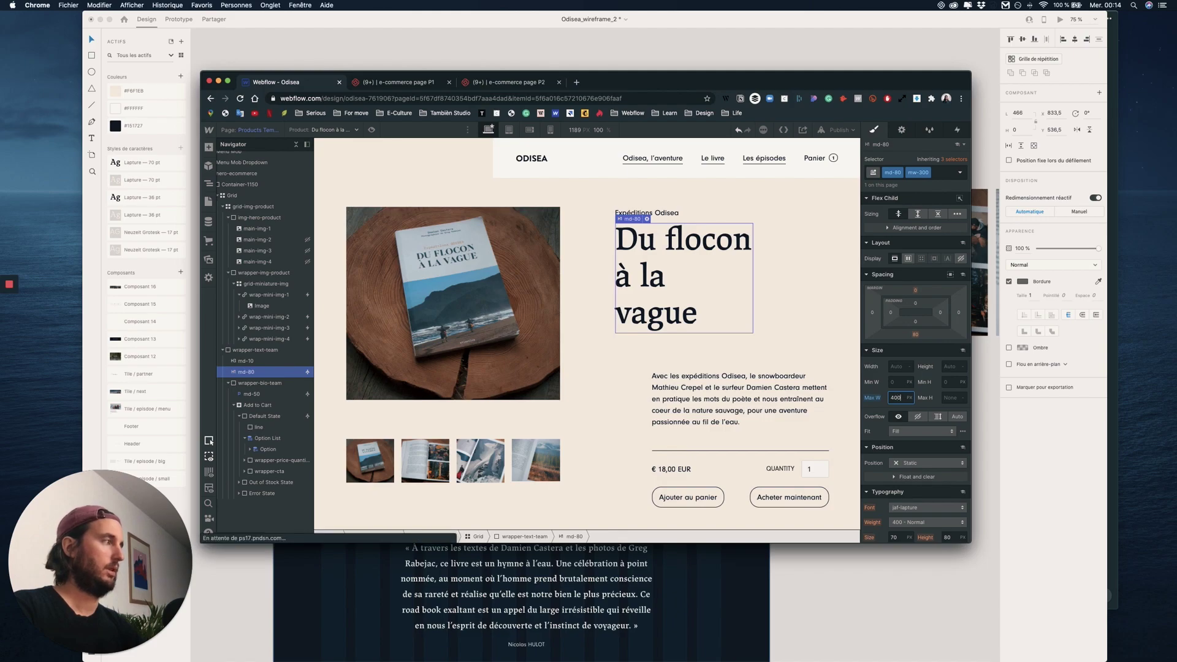
pyautogui.press('Return')
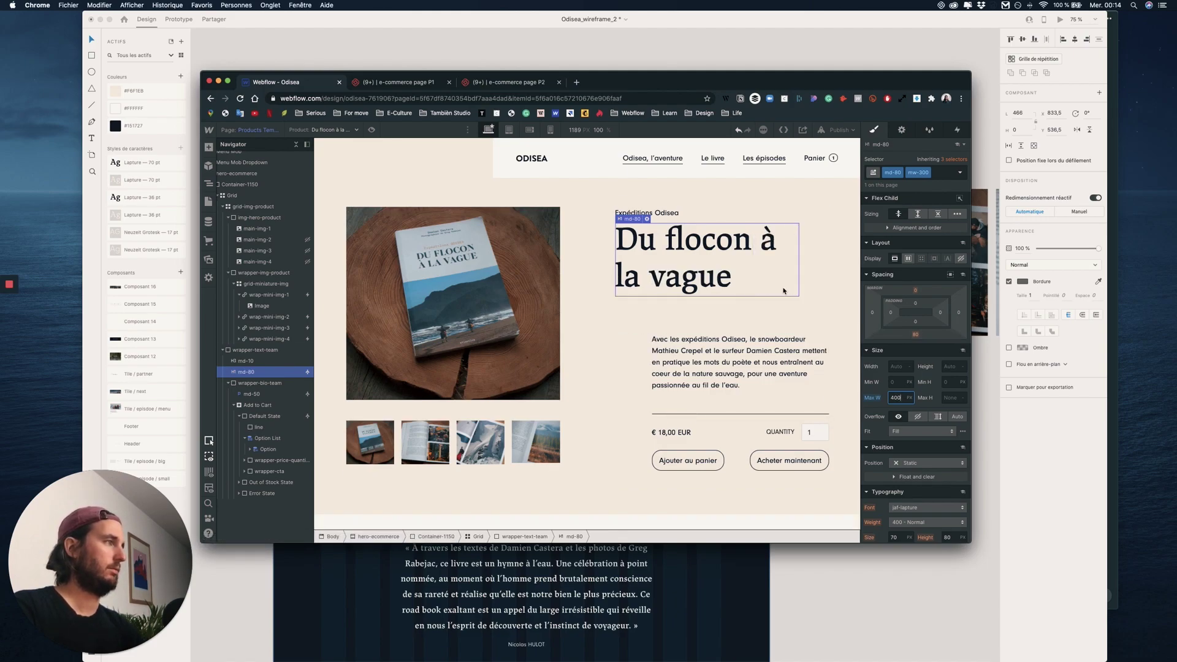
pyautogui.hotkey('ctrl', 'Up')
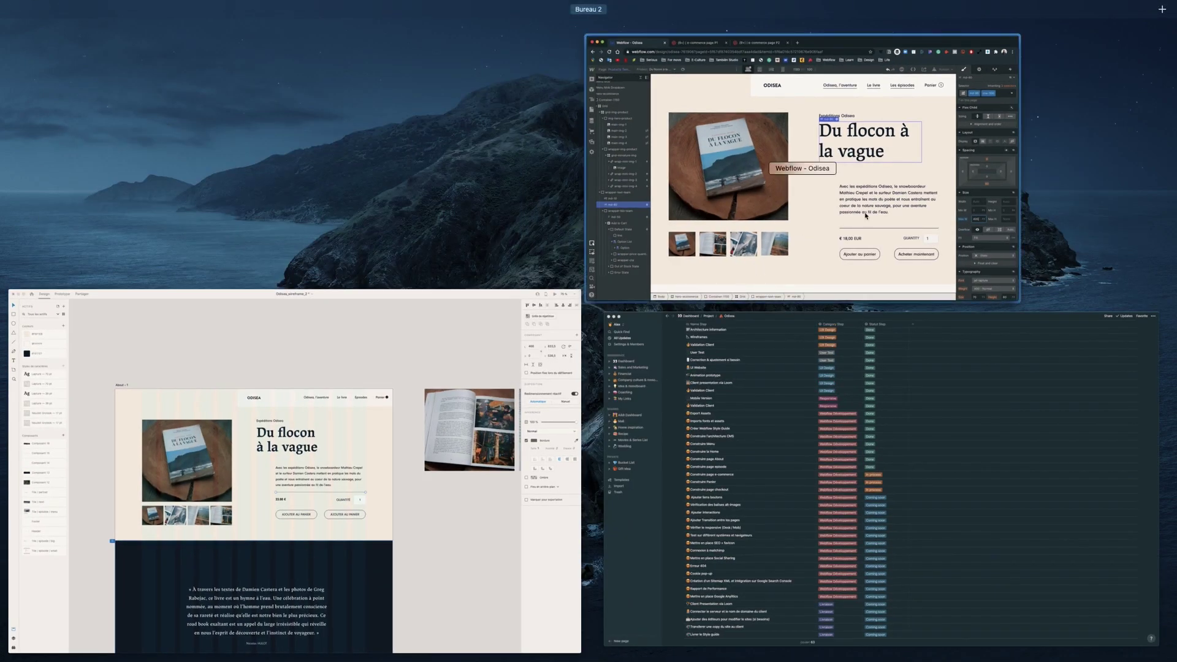
pyautogui.click(859, 220)
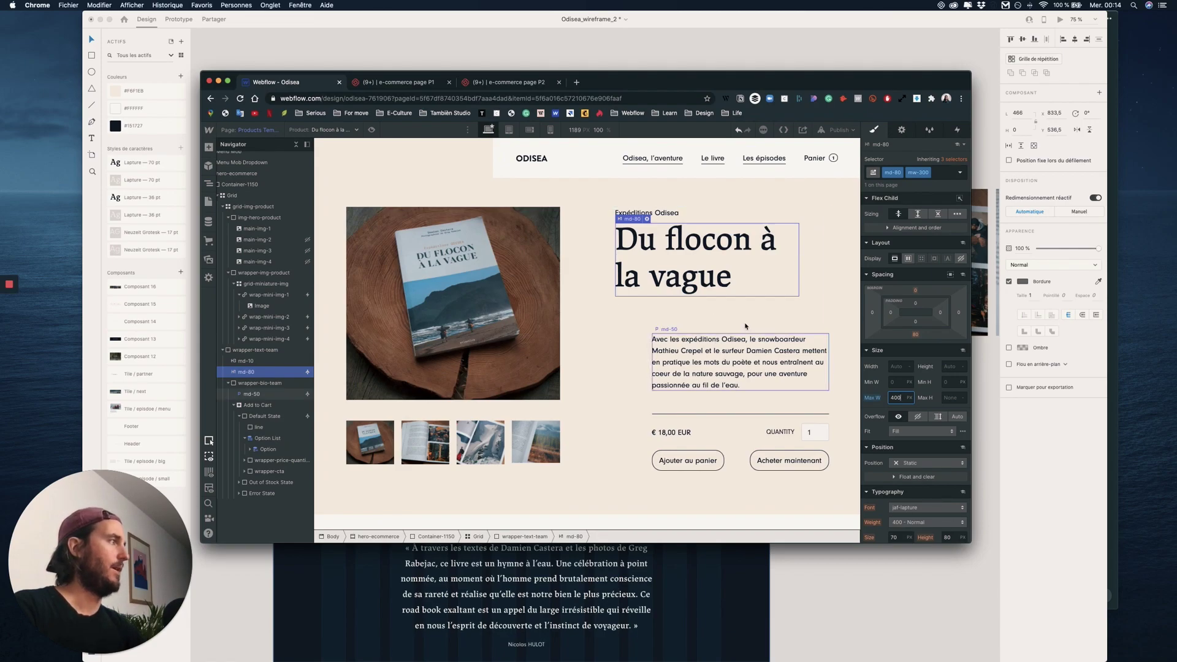
pyautogui.click(923, 172)
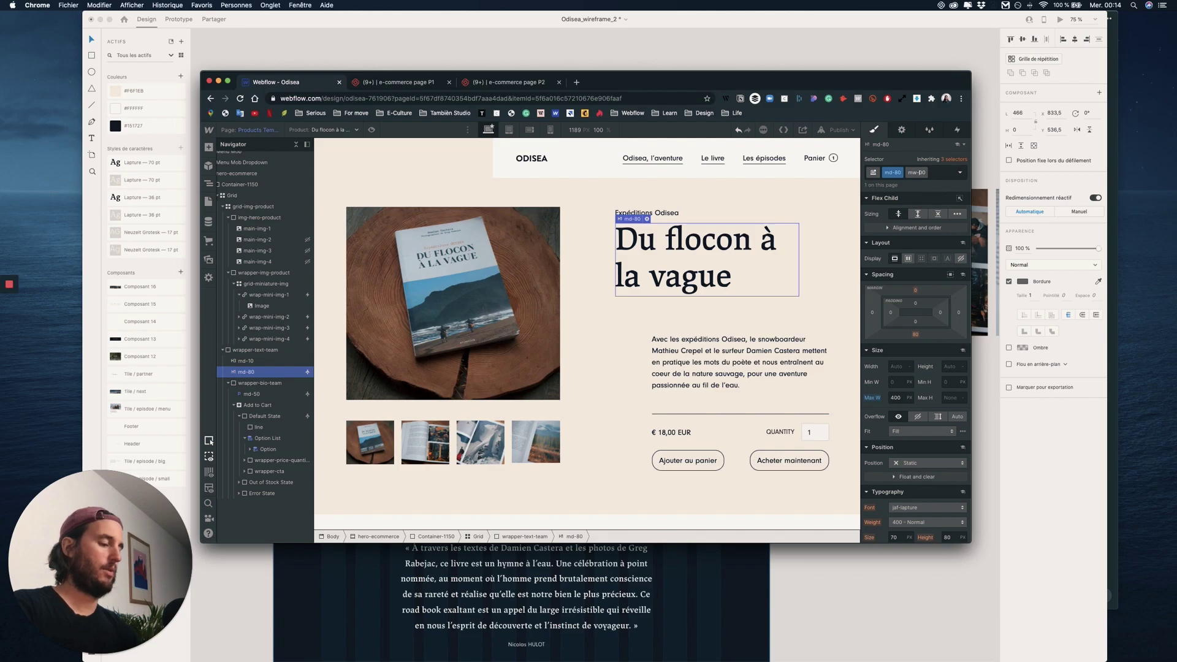
pyautogui.press('Return')
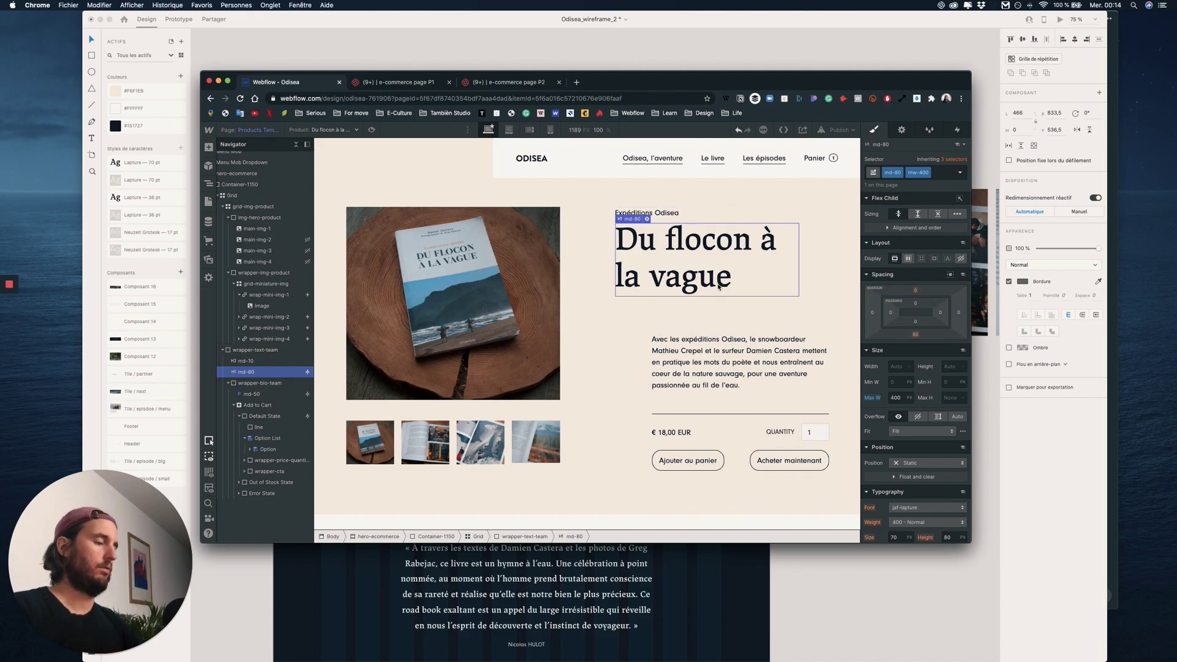
# Duplicate the product title heading to test how the hero layout reacts to taller content
pyautogui.press('super+d')
pyautogui.scroll(-3, 707, 341)
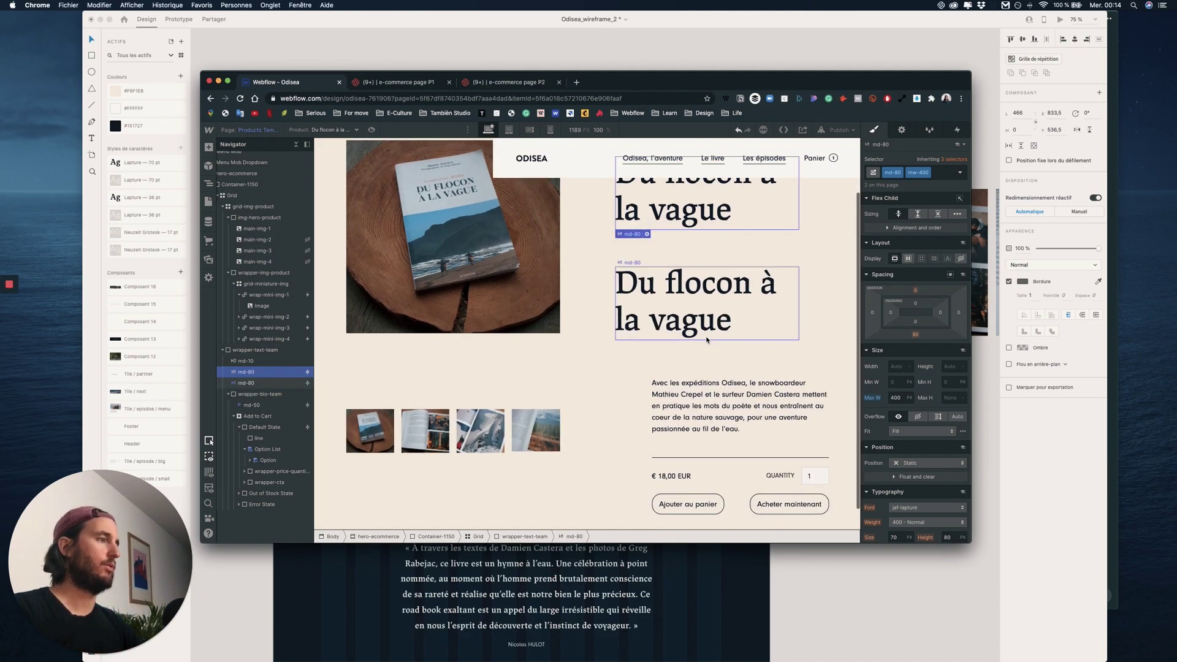
pyautogui.scroll(2, 705, 343)
pyautogui.scroll(-1, 680, 392)
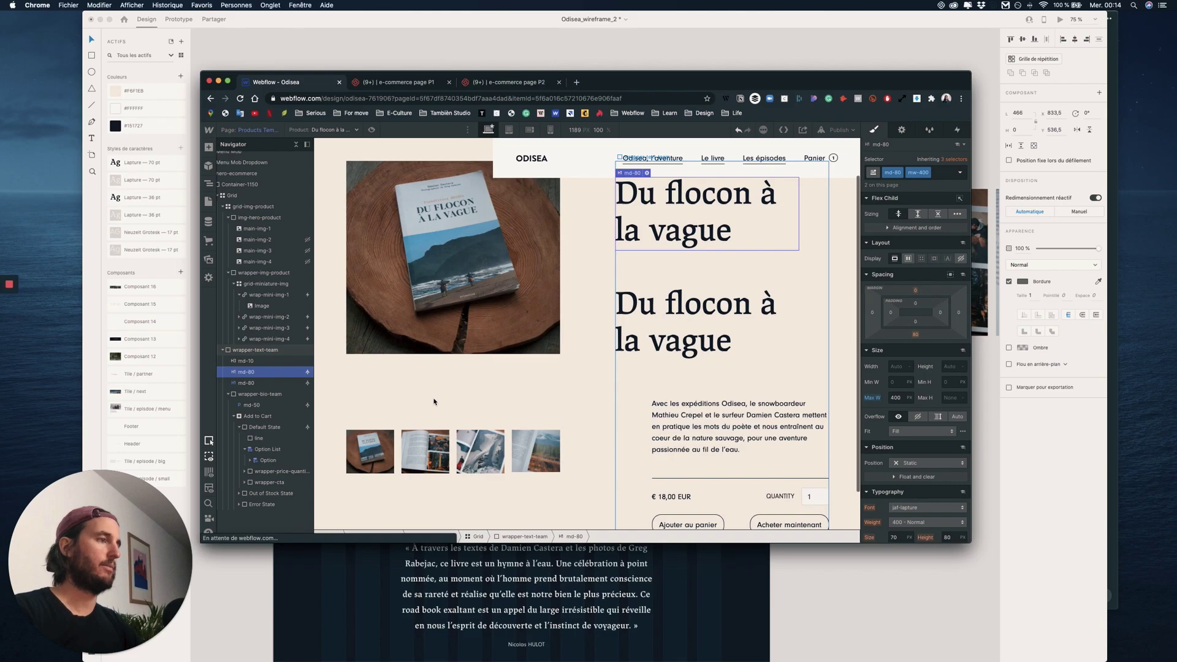
# Examine grid-img-product, img-hero-product and wrapper-img-product to find what spaces the thumbnails away from the main image
pyautogui.click(407, 382)
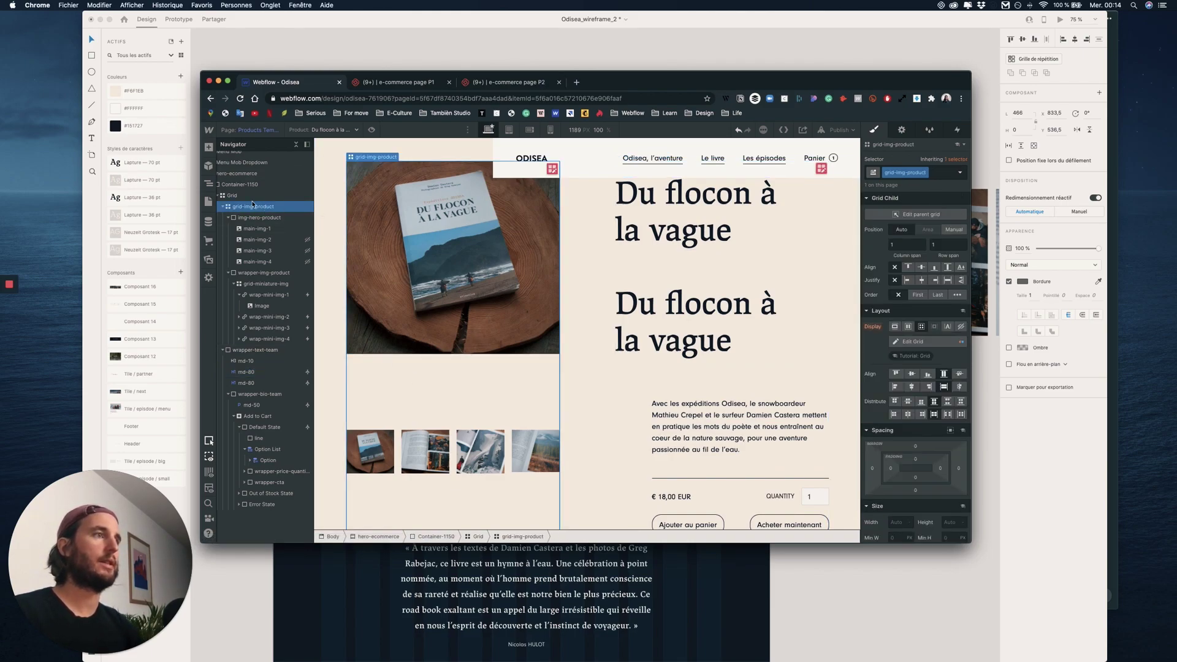
pyautogui.click(406, 455)
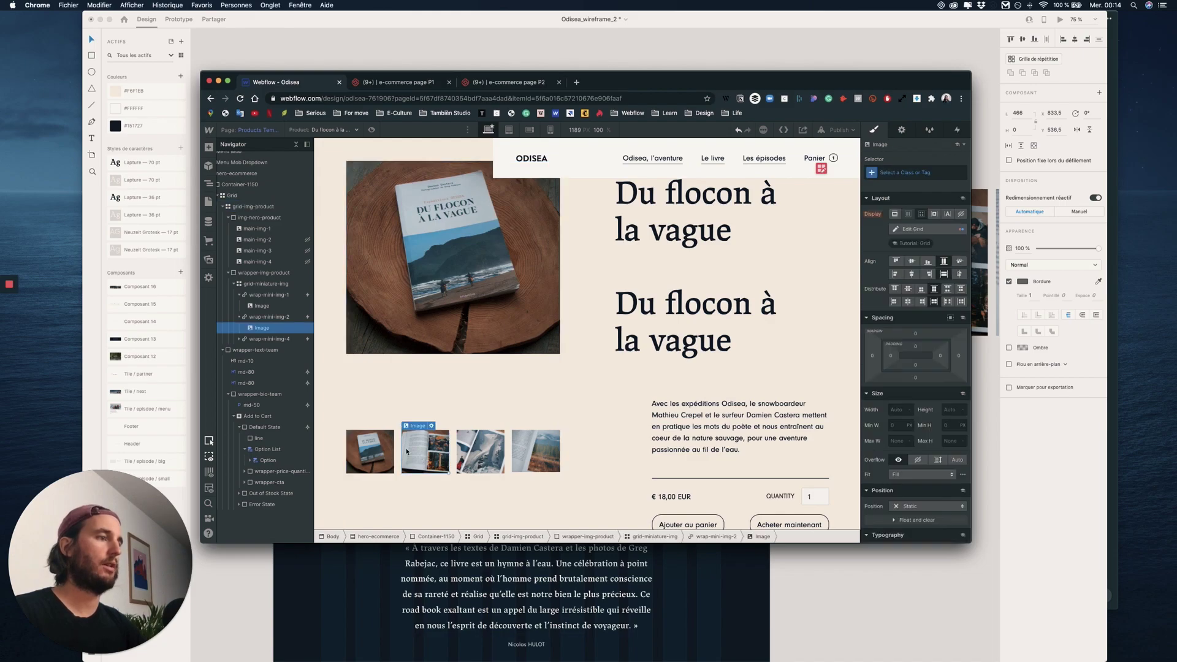
pyautogui.scroll(-1, 685, 471)
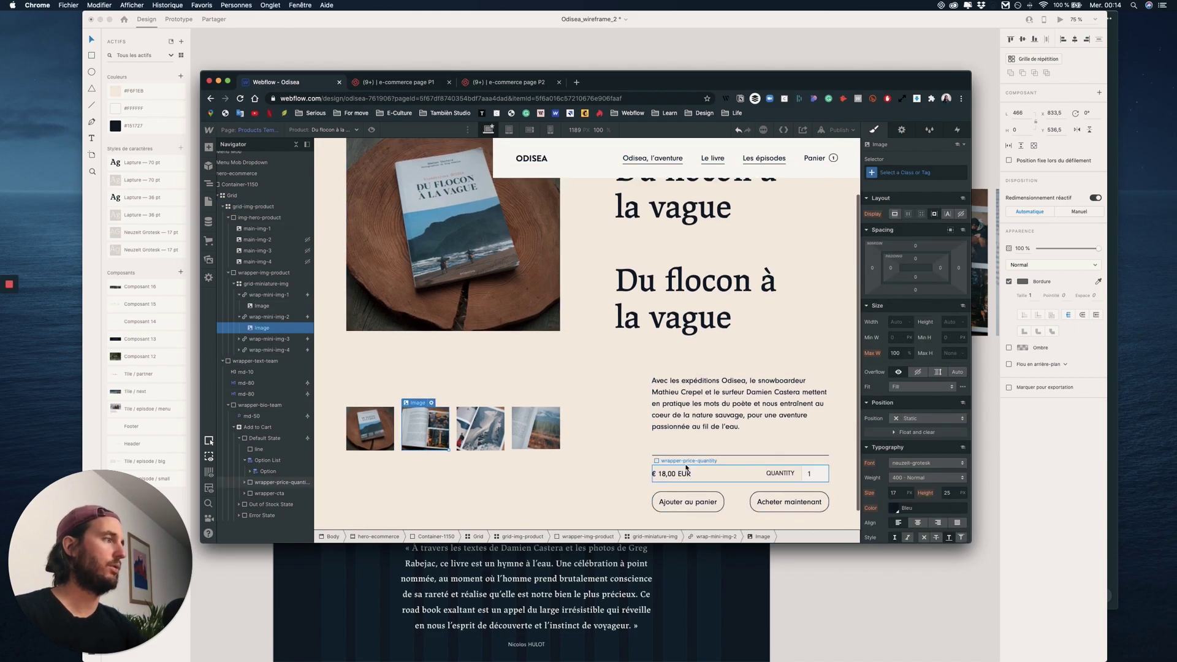
pyautogui.scroll(3, 685, 470)
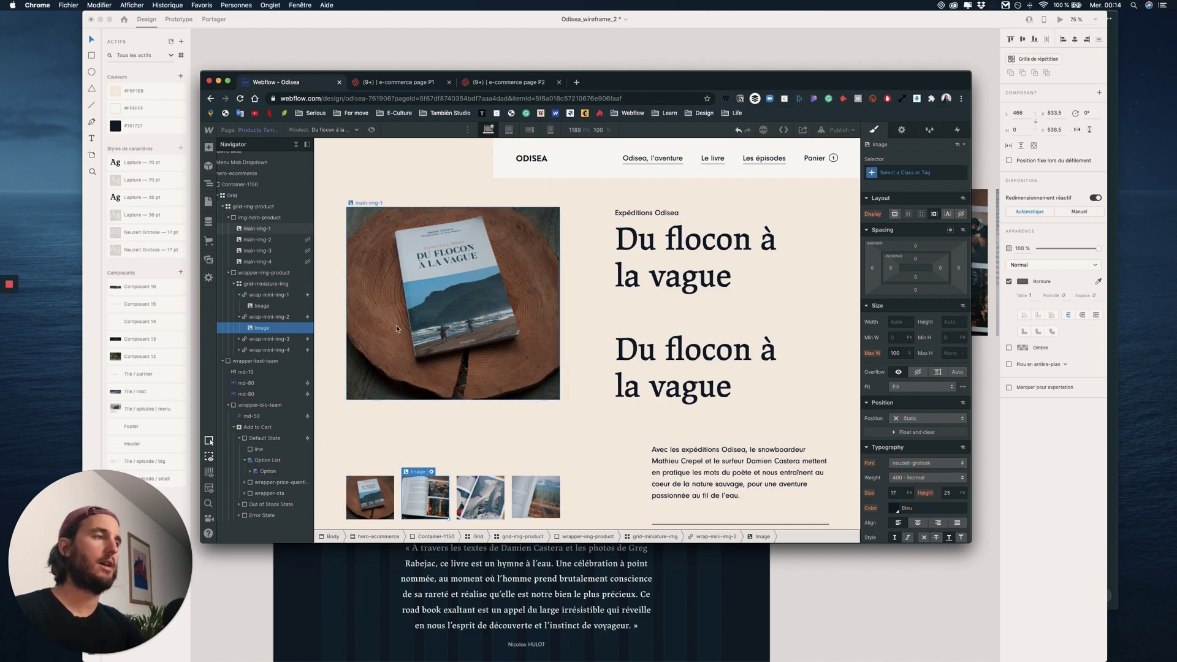
pyautogui.click(265, 274)
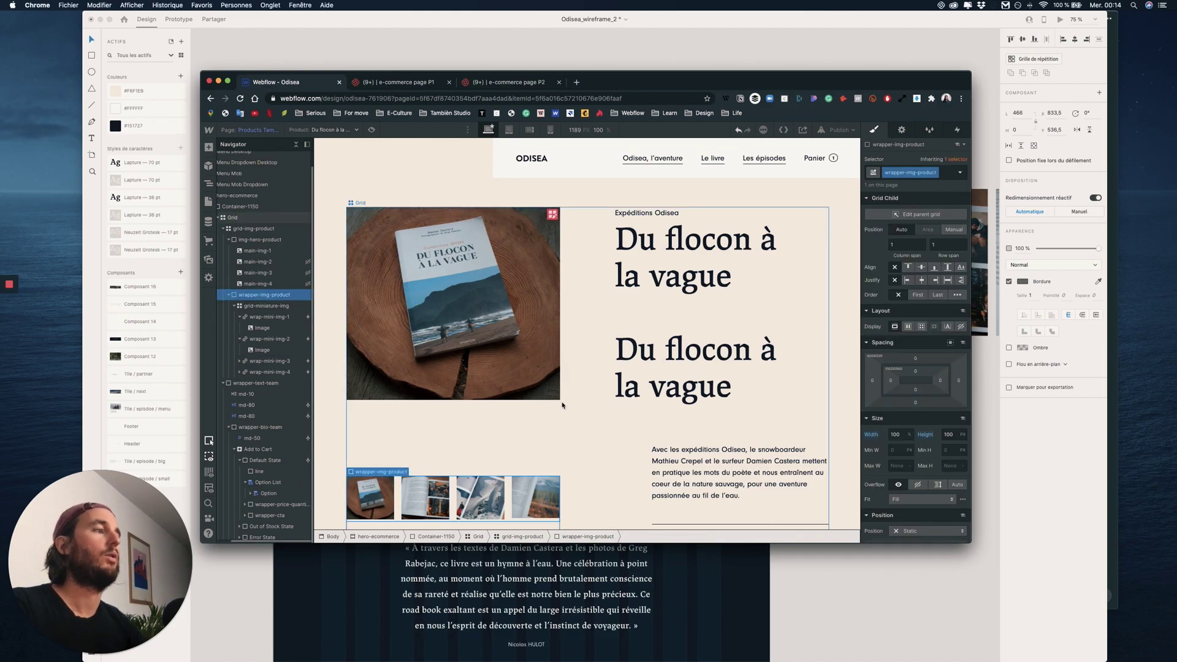
pyautogui.click(532, 431)
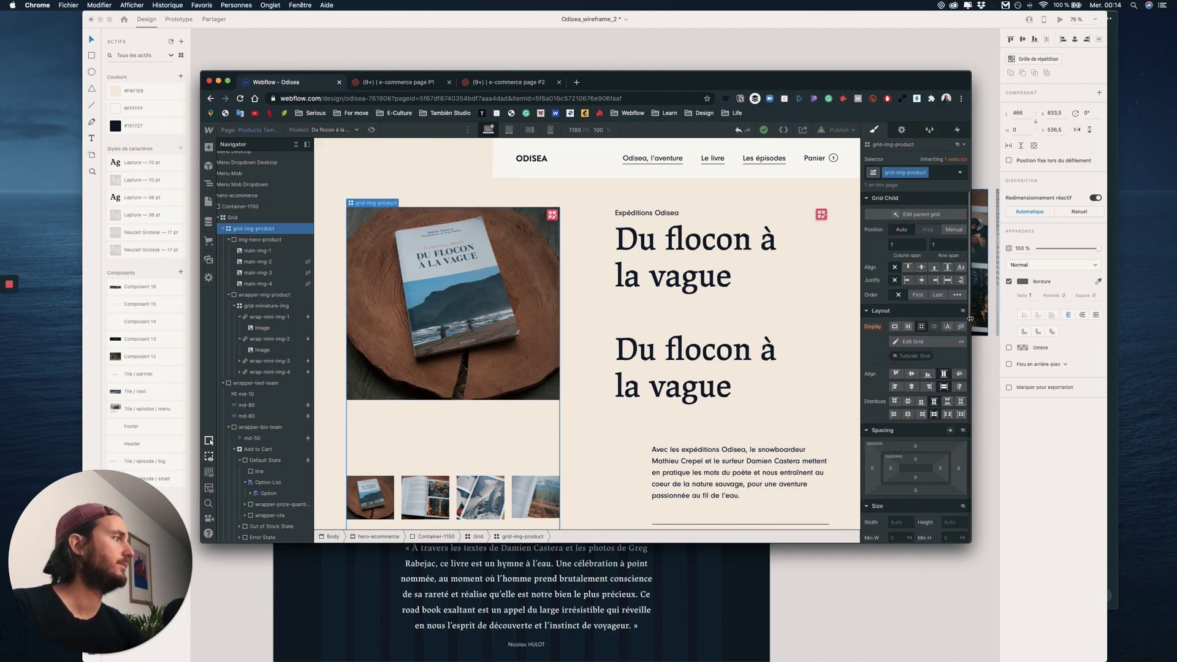
pyautogui.click(234, 217)
pyautogui.click(253, 230)
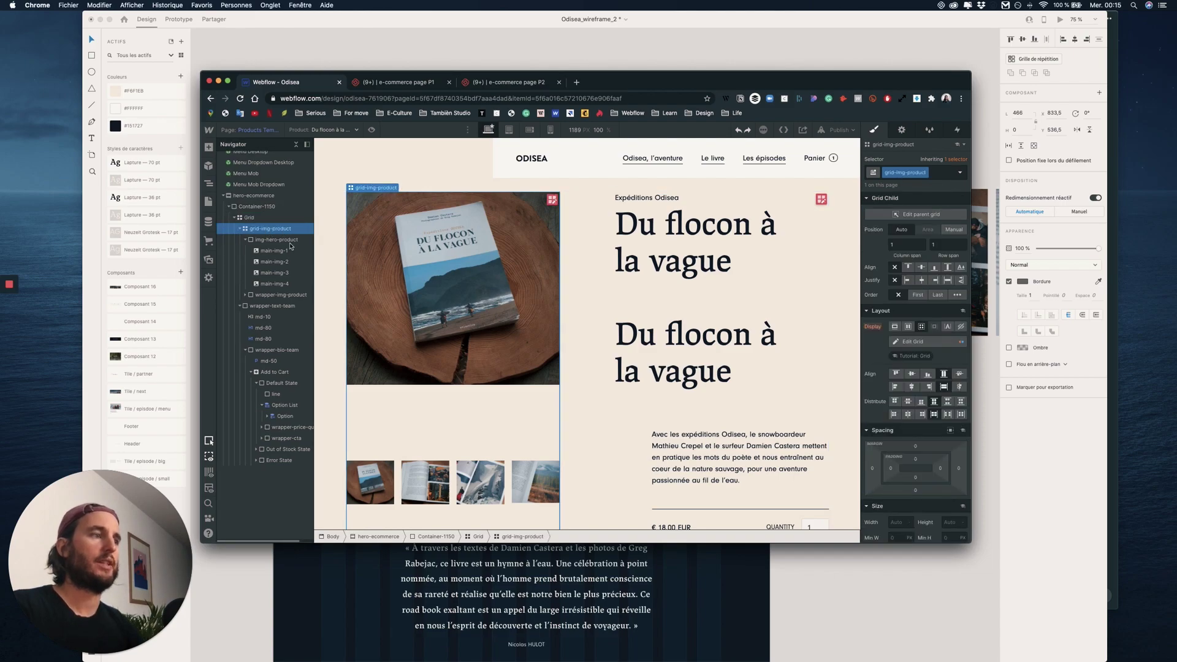
pyautogui.click(256, 240)
pyautogui.click(257, 240)
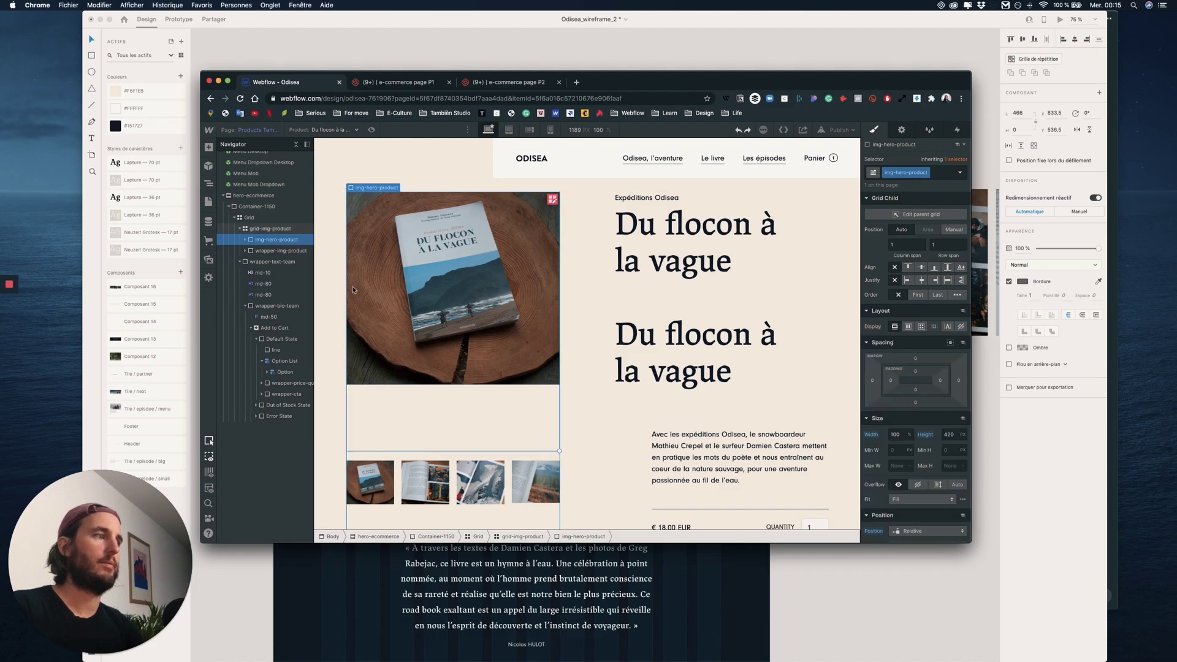
pyautogui.click(277, 250)
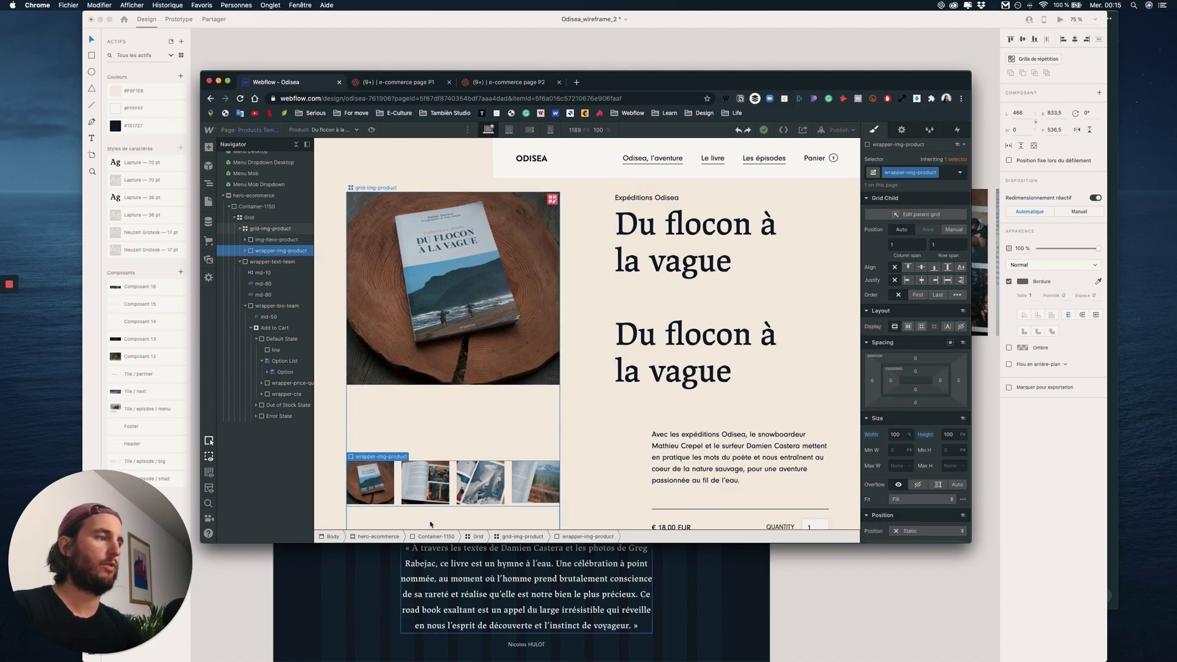
# Set the vertical item alignment to Start on grid-img-product and on its parent Grid
pyautogui.click(244, 228)
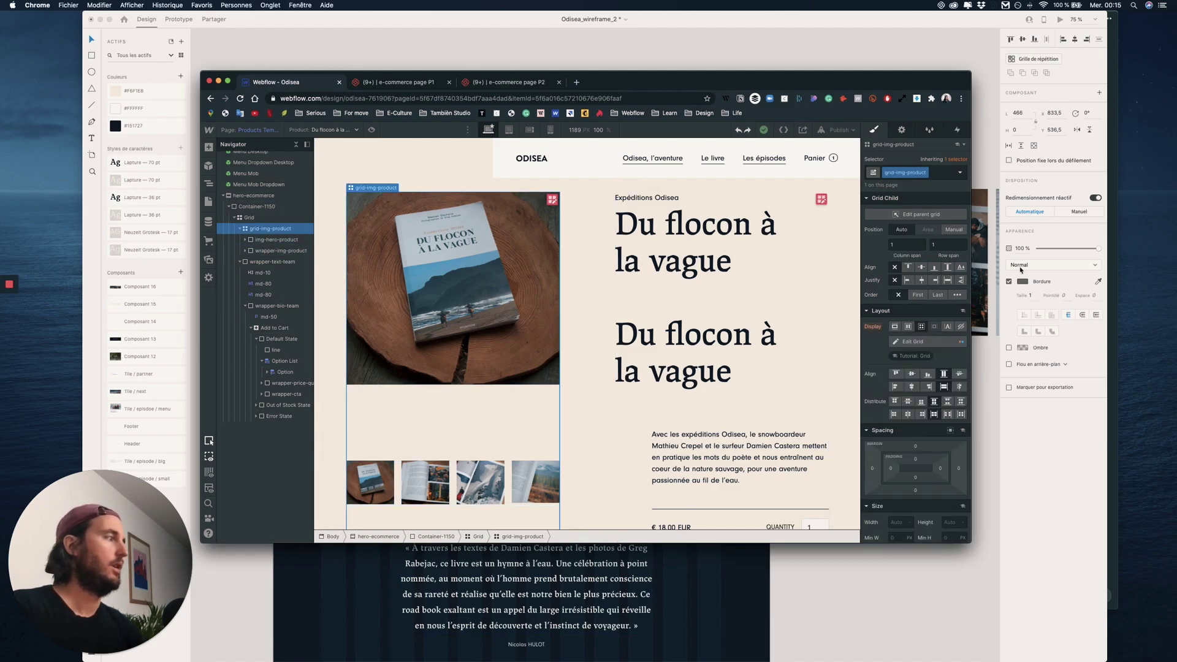
pyautogui.click(899, 376)
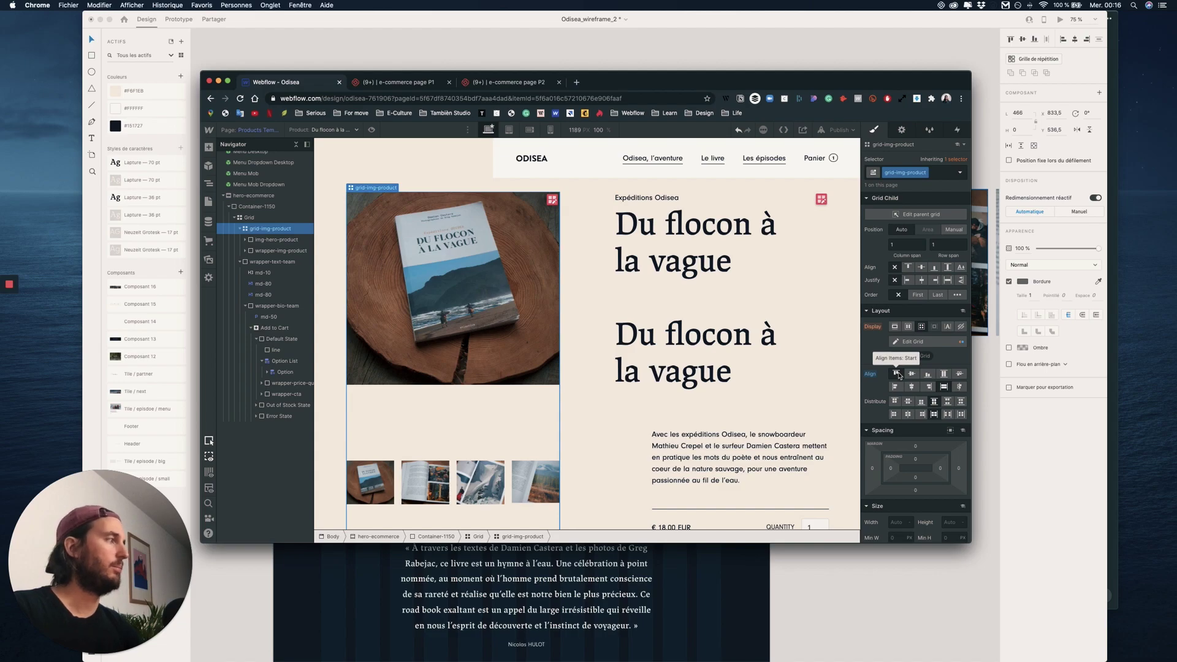
pyautogui.click(248, 219)
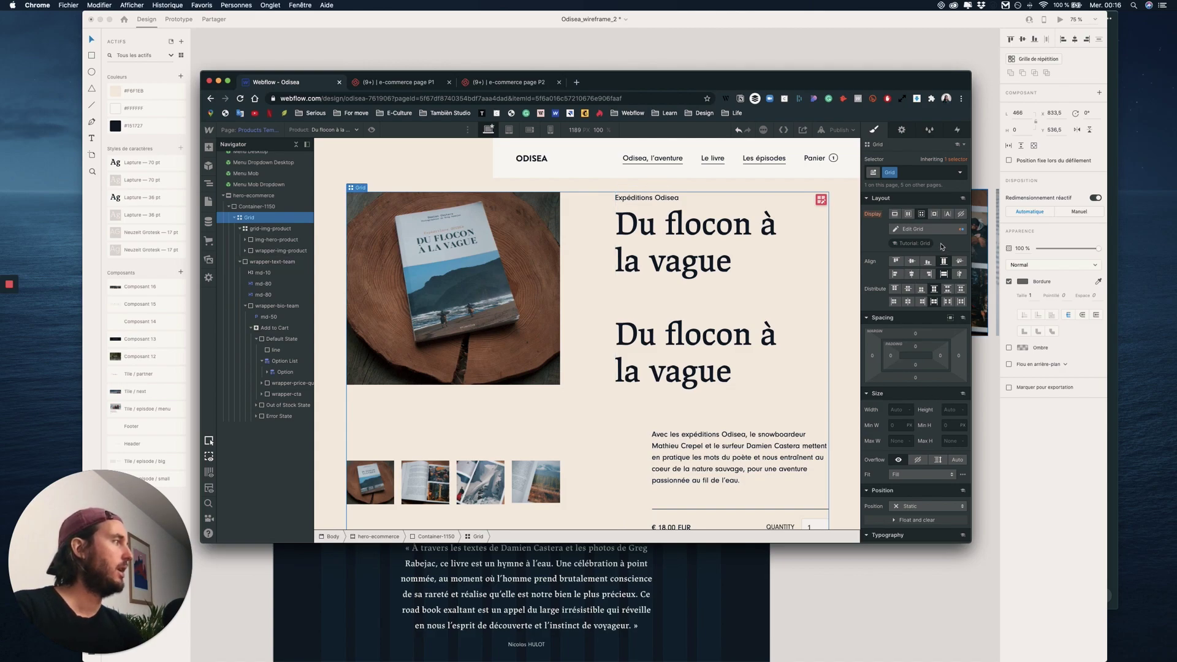
pyautogui.click(894, 263)
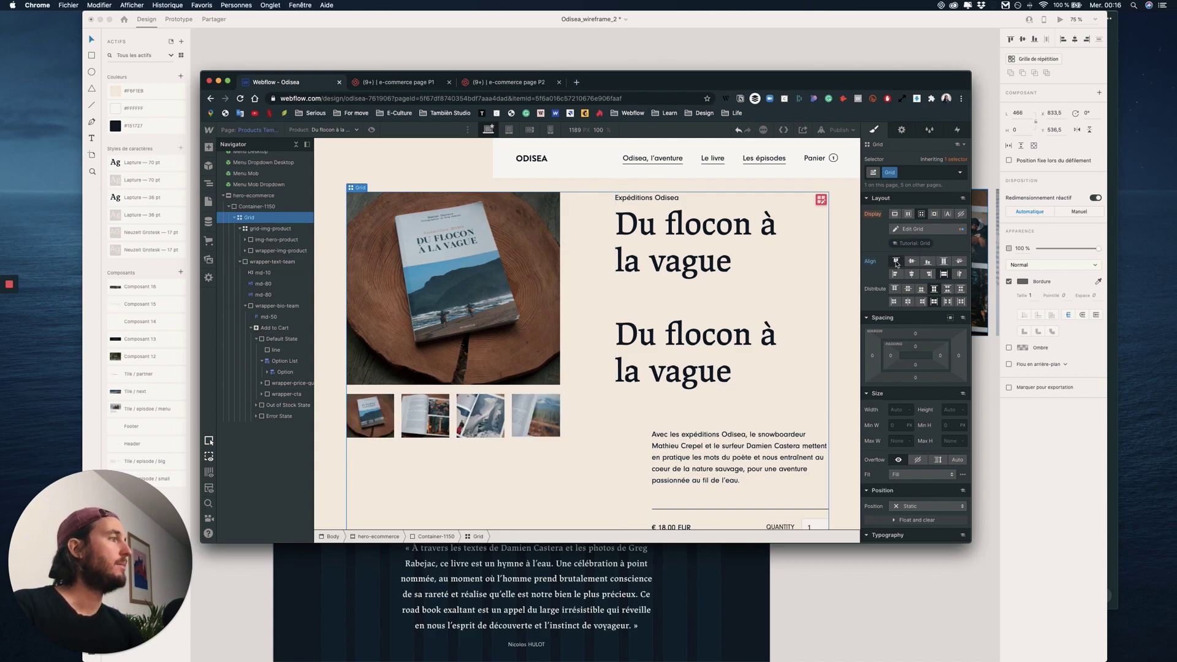
# Delete the duplicated product title heading and preview the product page hero
pyautogui.click(726, 328)
pyautogui.press('Delete')
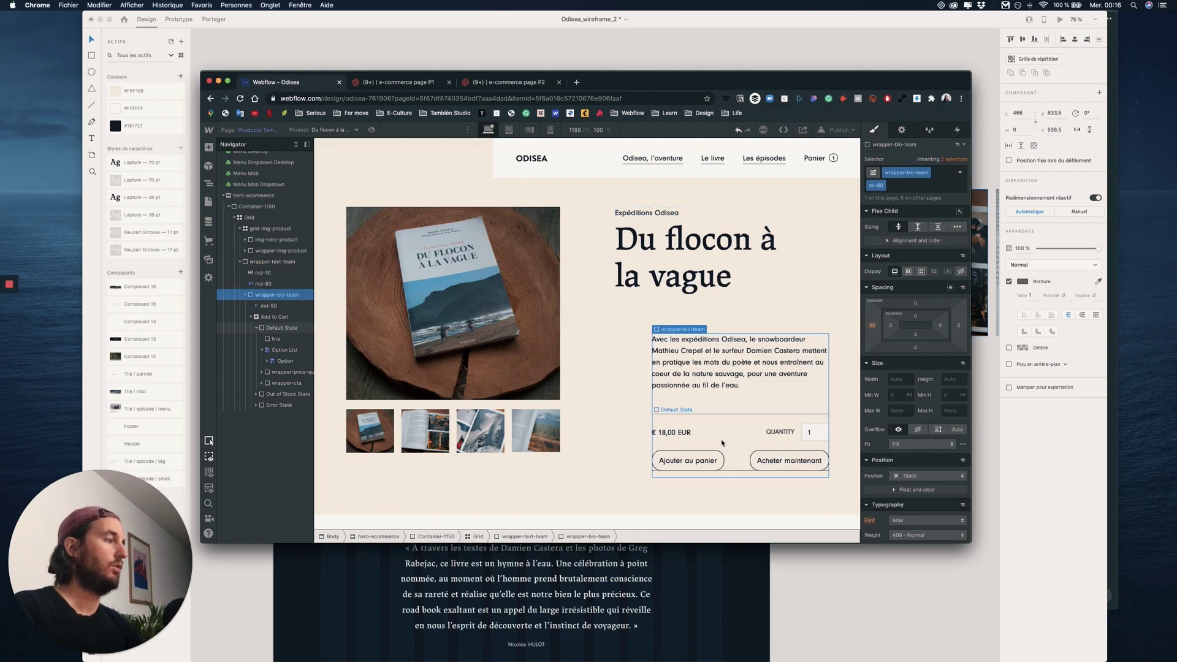
pyautogui.click(371, 129)
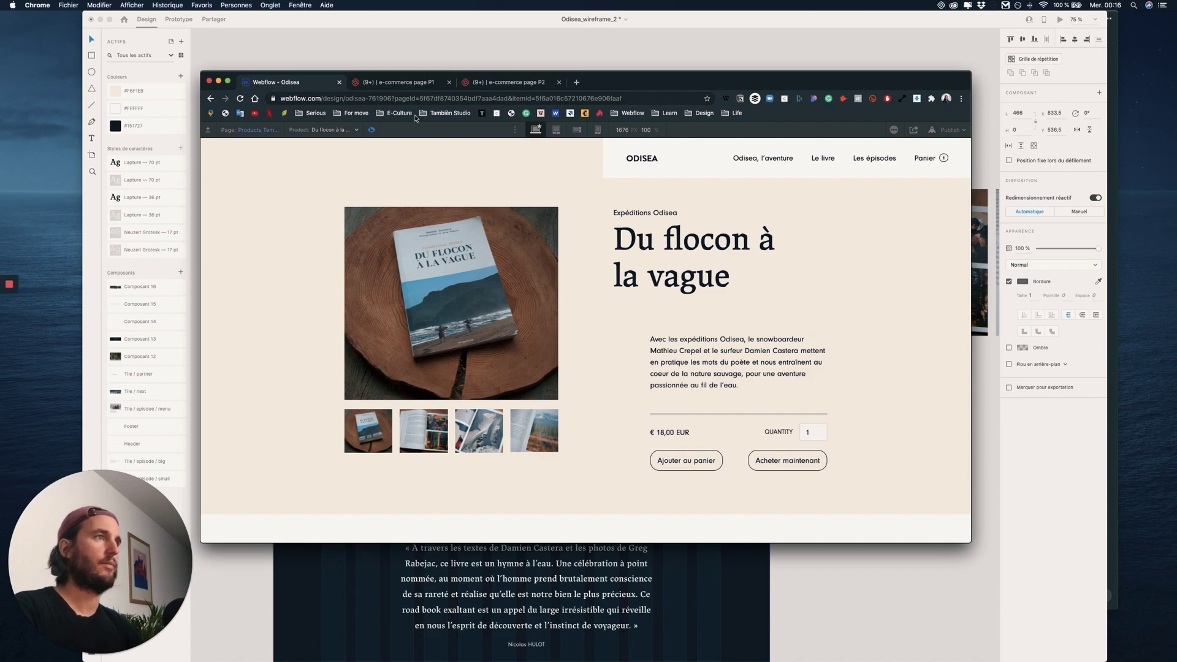
# Leave the preview and set the wrapper-cta flex direction to Vertical on the tablet breakpoint, stacking the two cart buttons
pyautogui.press('super+shift+p')
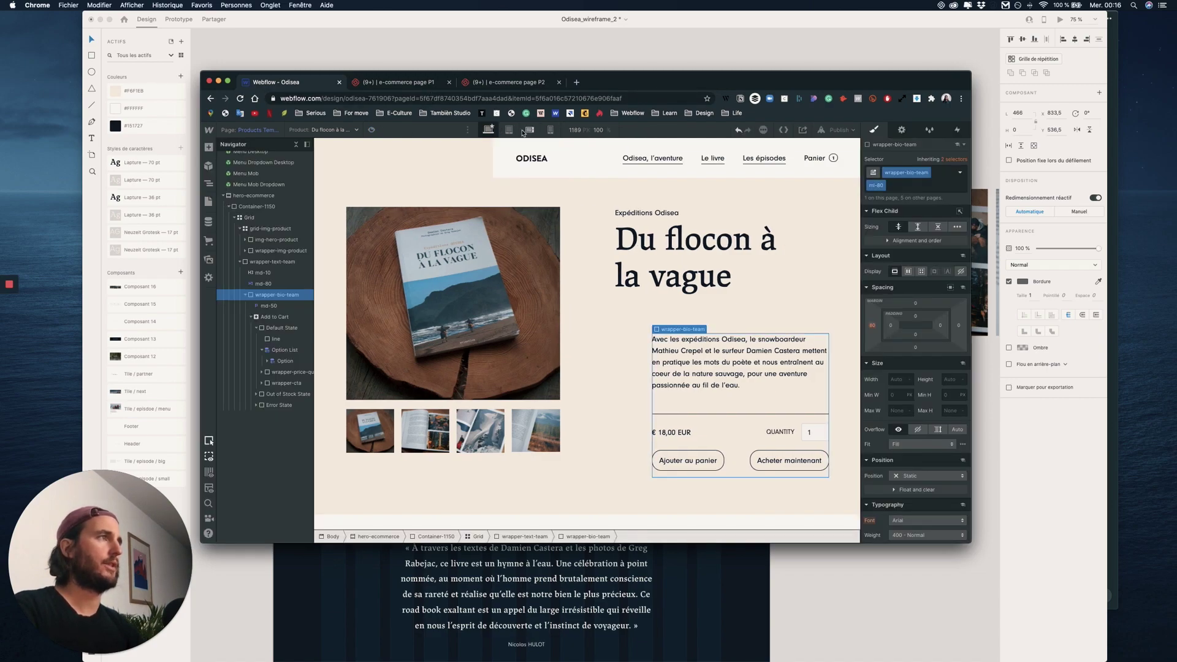
pyautogui.click(509, 129)
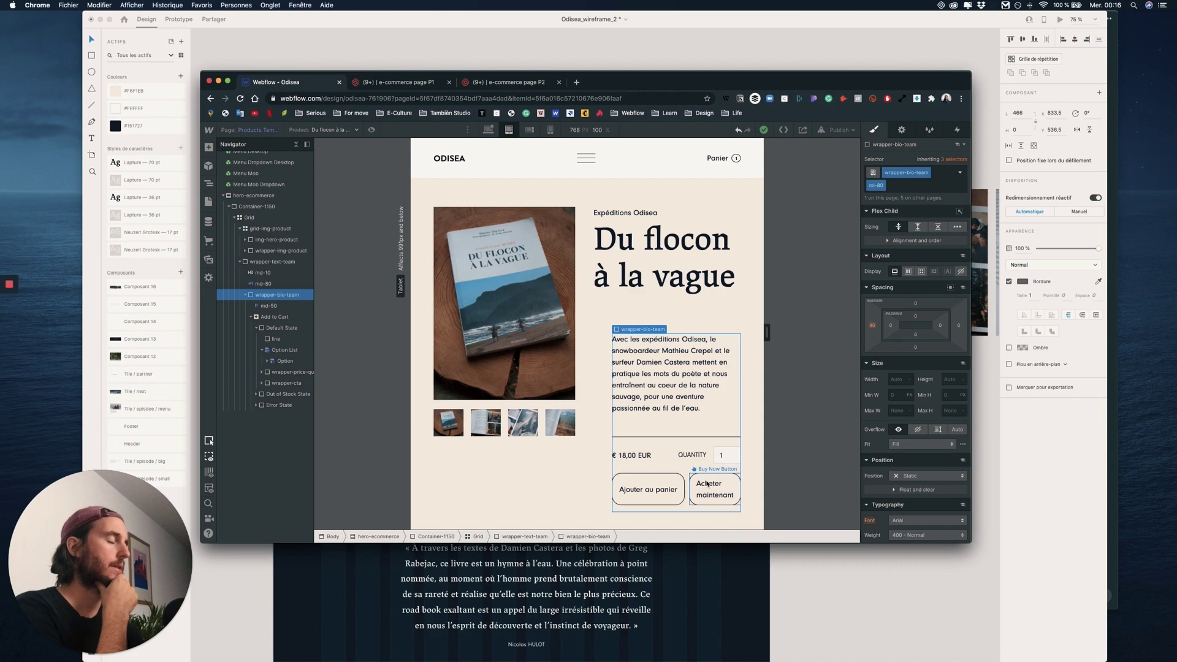
pyautogui.scroll(-1, 689, 473)
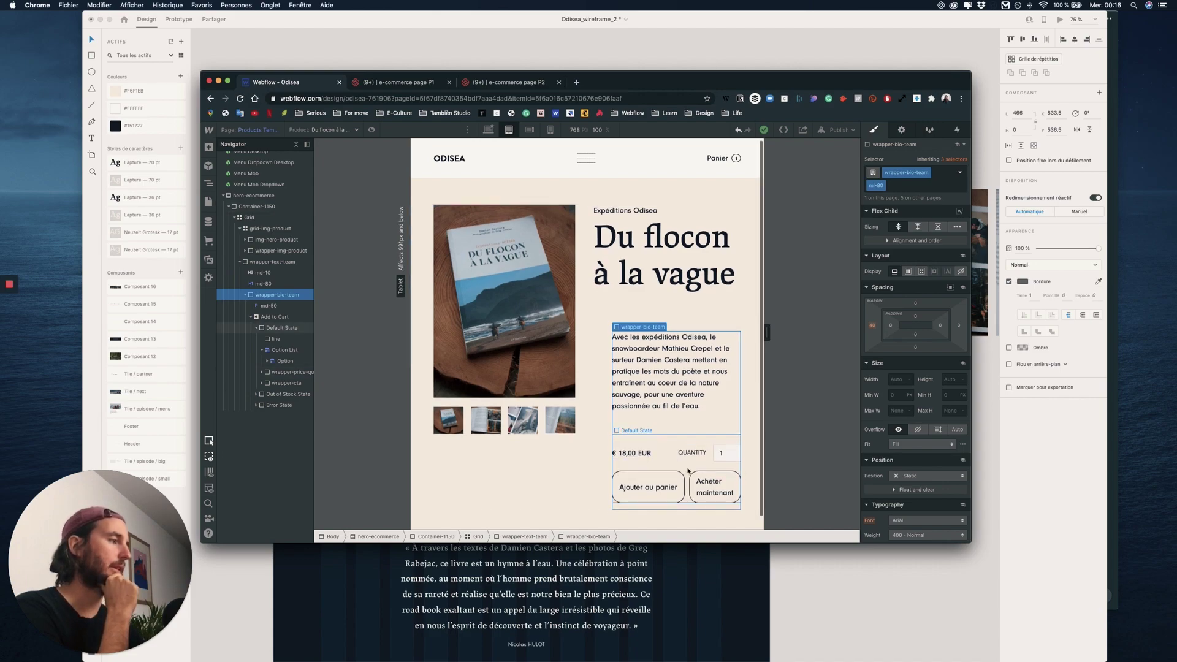
pyautogui.scroll(-1, 688, 471)
pyautogui.scroll(2, 689, 475)
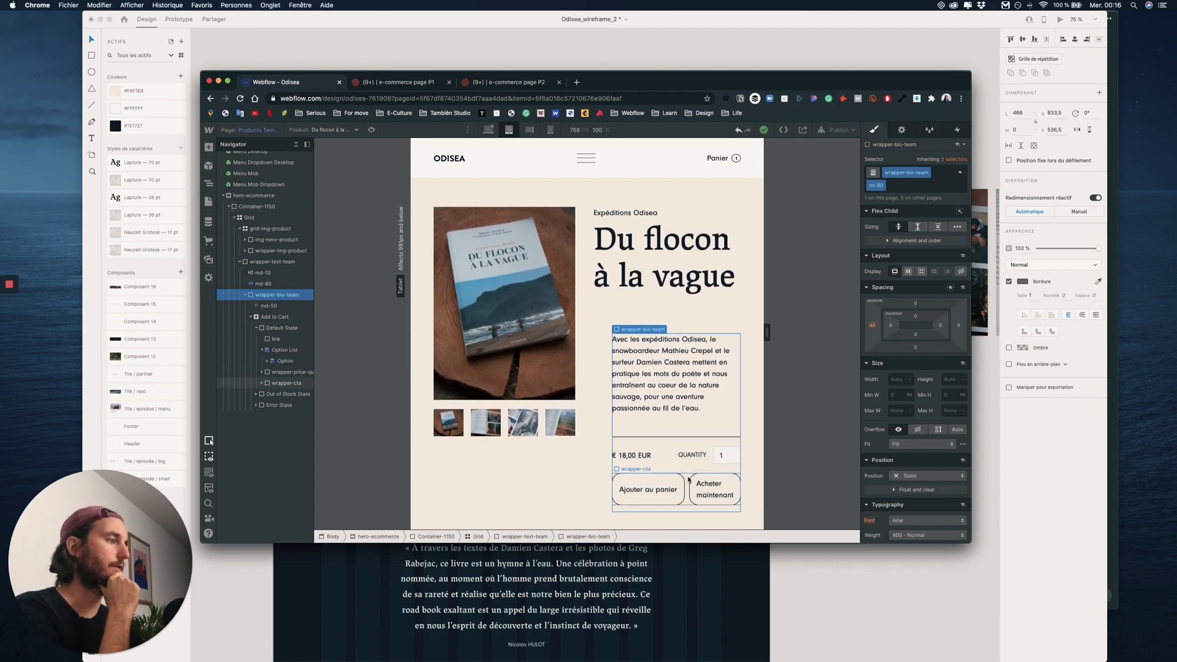
pyautogui.click(688, 480)
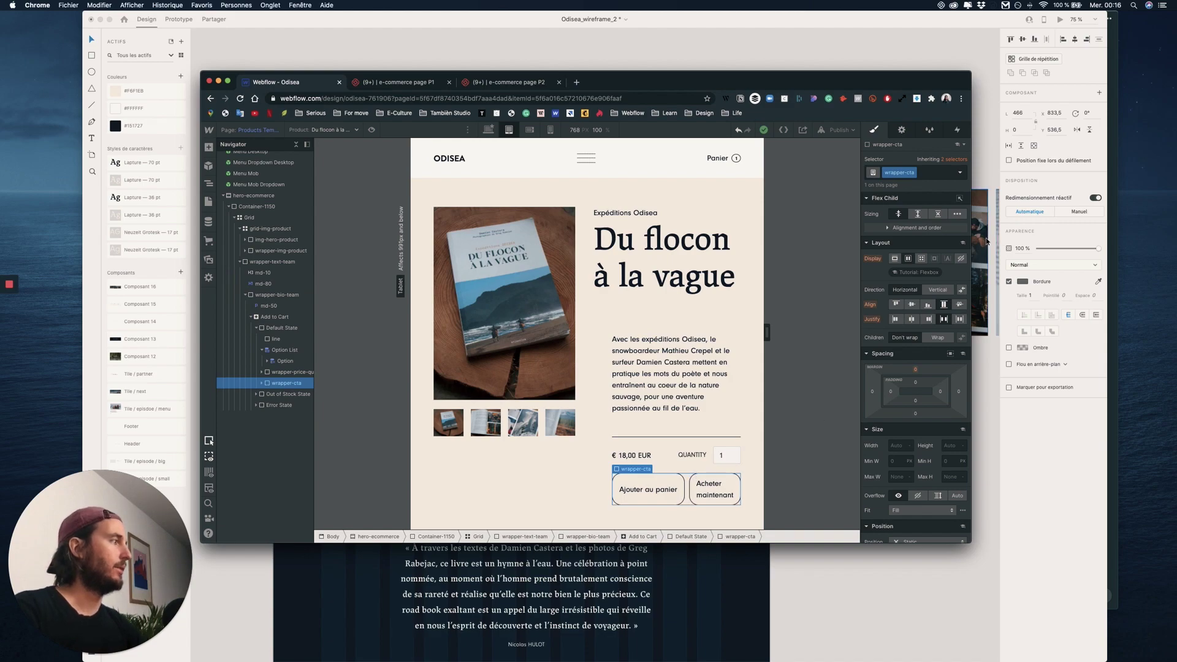
pyautogui.click(940, 290)
pyautogui.scroll(-2, 716, 437)
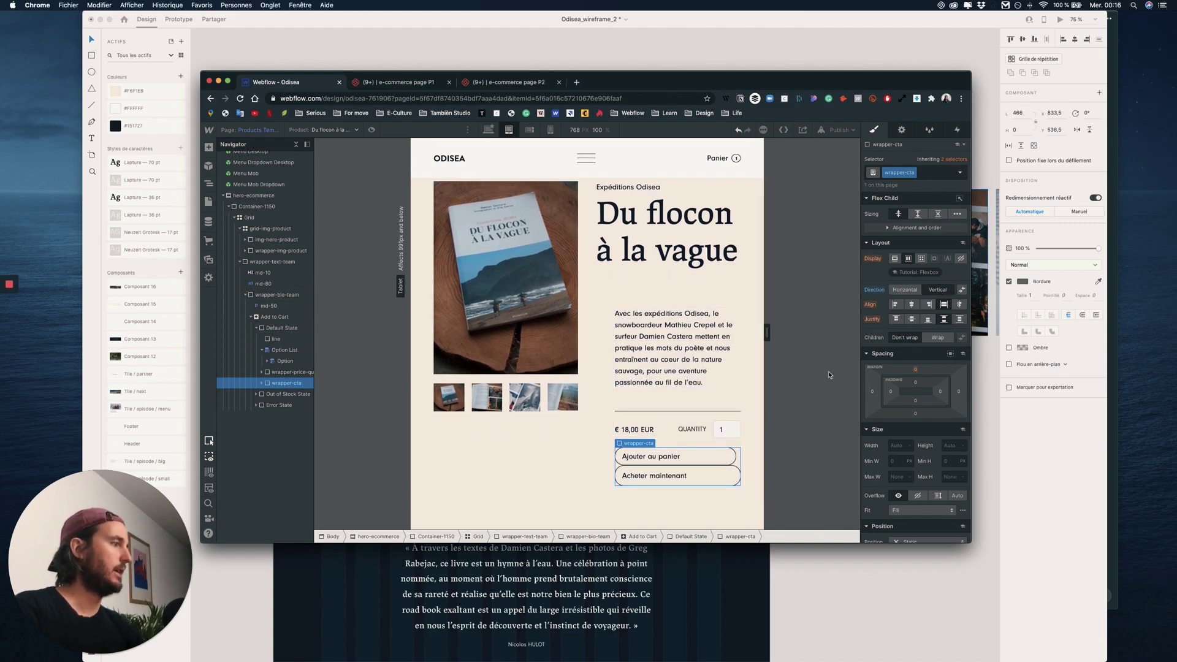
# Set the Add to Cart button's right margin to 0 on tablet and add a bottom margin separating it from the Buy Now button
pyautogui.click(674, 456)
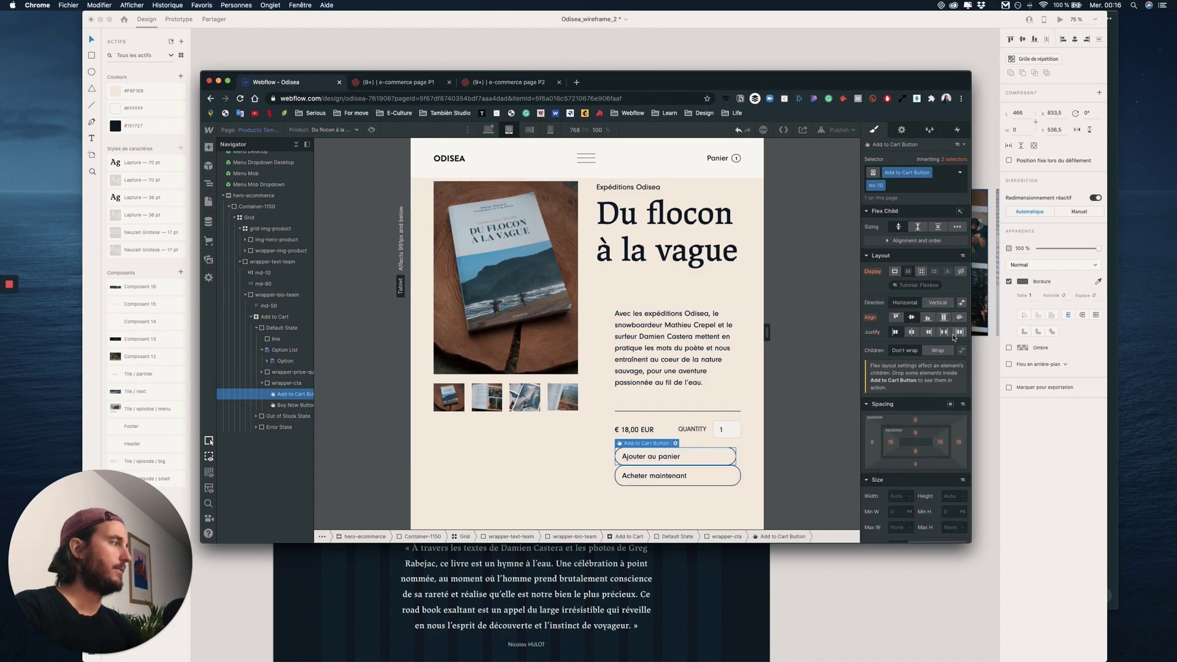
pyautogui.moveTo(958, 446); pyautogui.dragTo(959, 445)
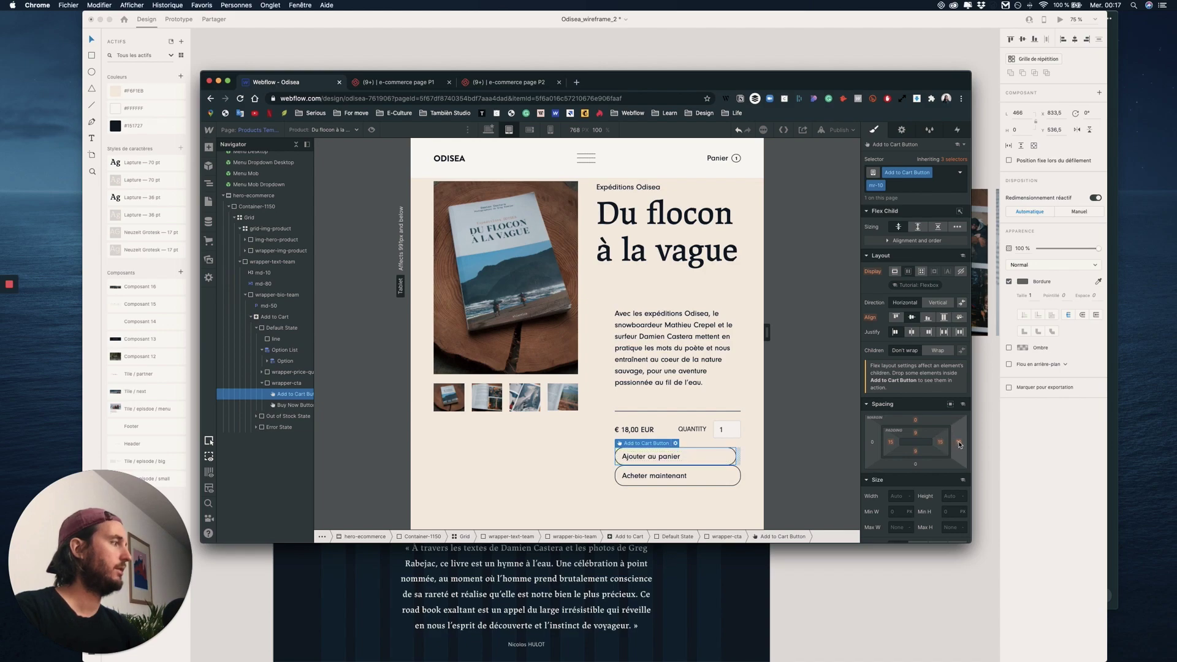
pyautogui.click(960, 445)
pyautogui.write('0')
pyautogui.press('Return')
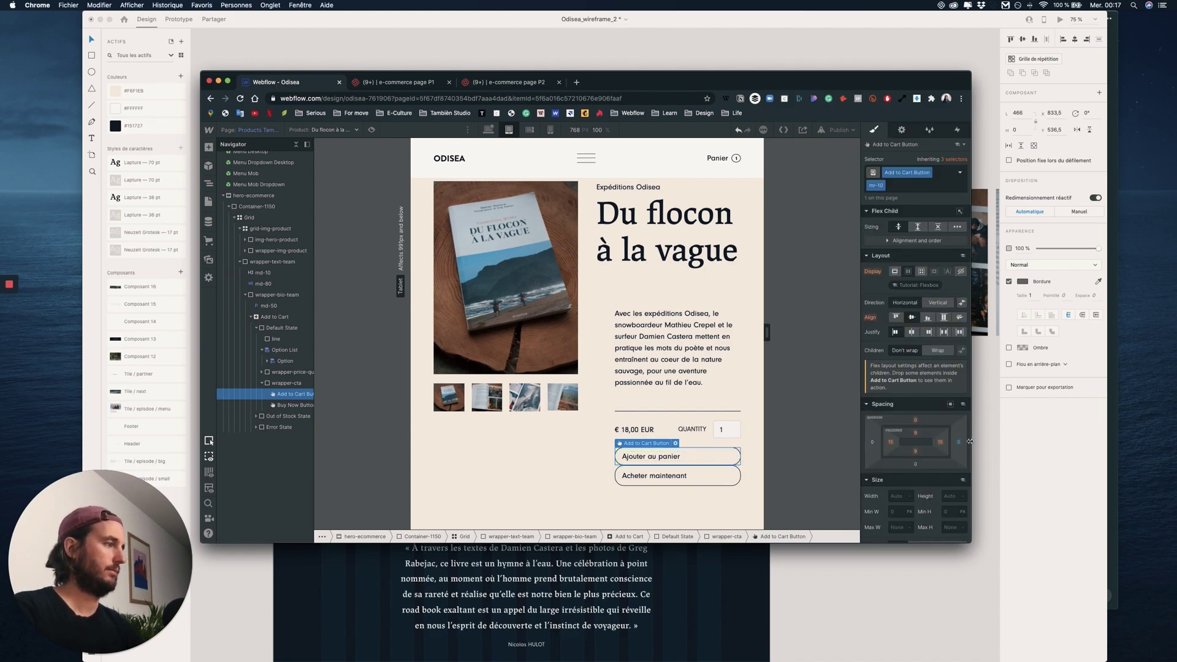
pyautogui.click(909, 184)
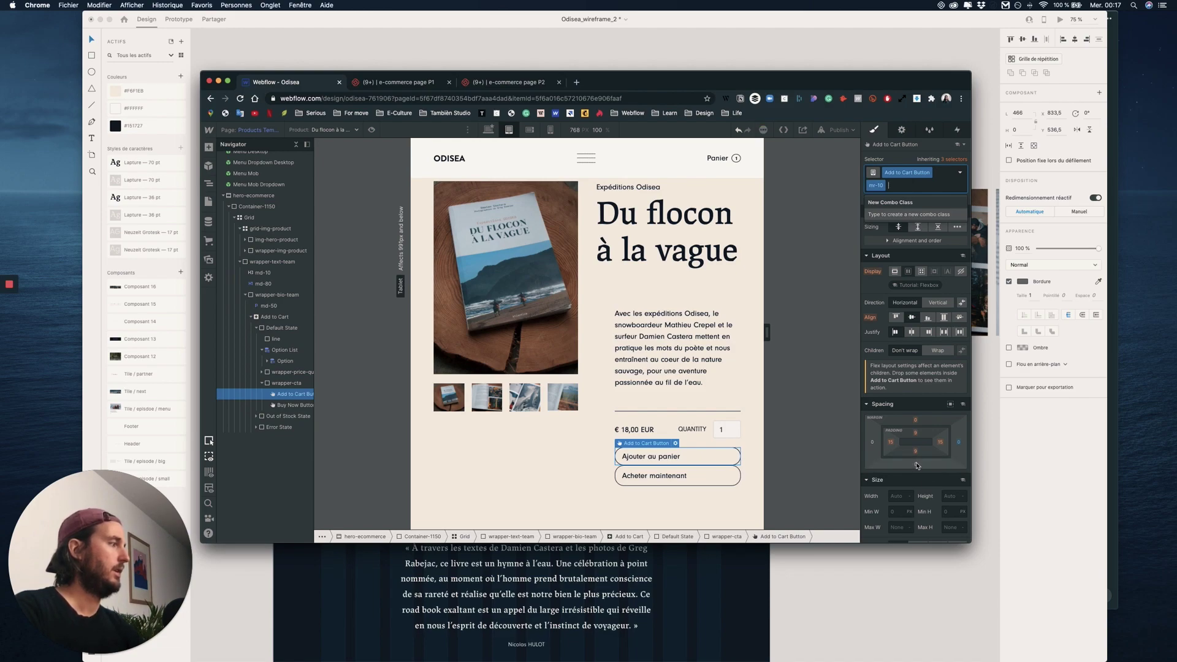
pyautogui.click(916, 465)
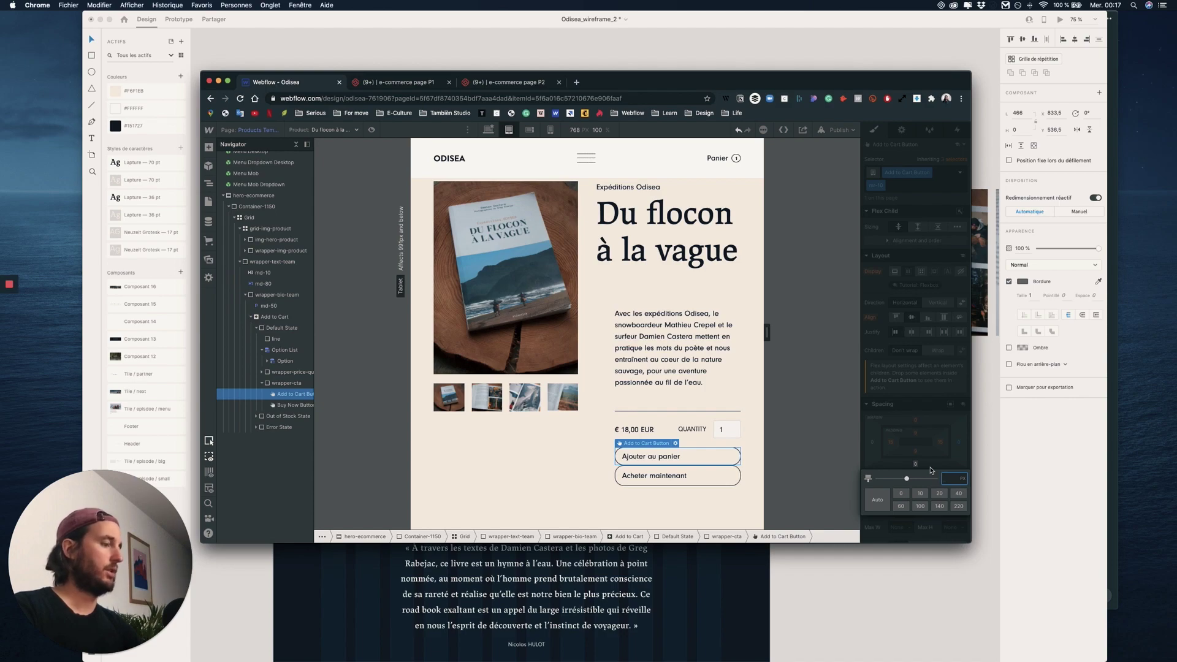
pyautogui.press('Return')
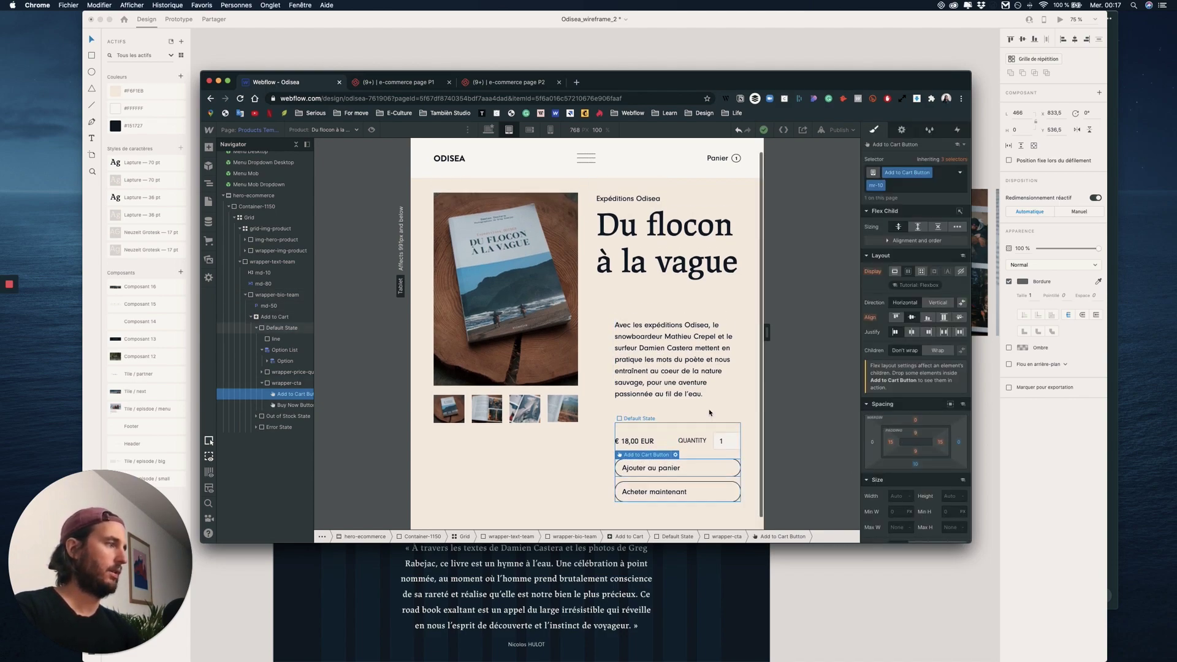
# Check the product hero from the images to the cart buttons on the mobile landscape breakpoint
pyautogui.click(530, 129)
pyautogui.scroll(-2, 613, 301)
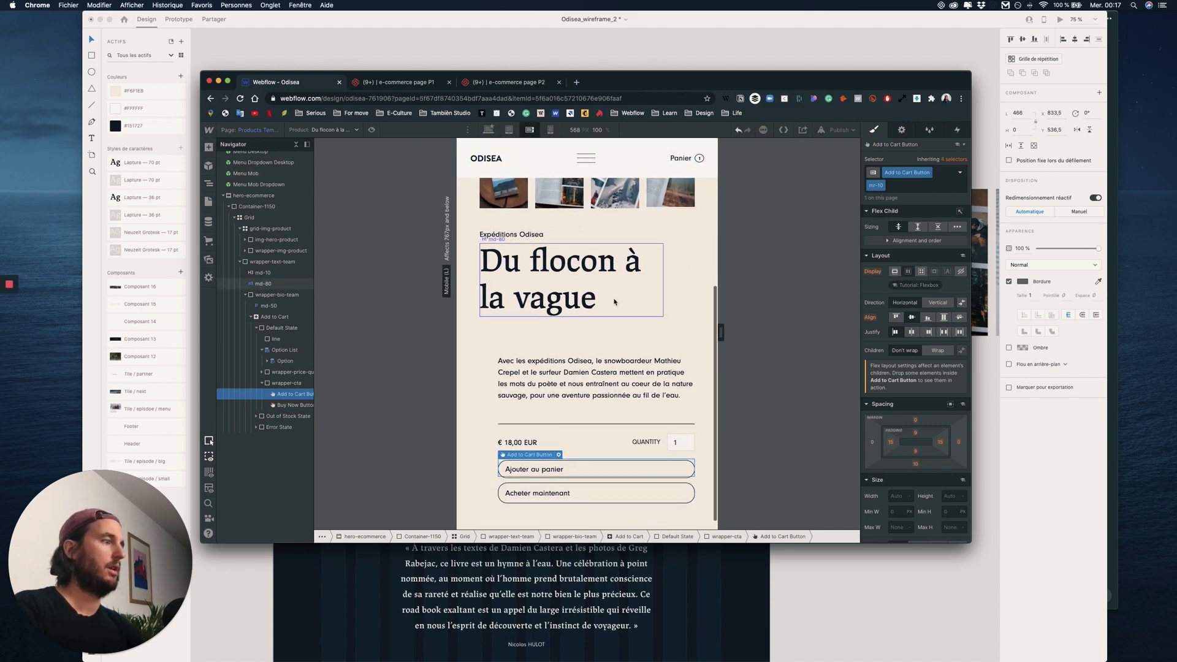
pyautogui.scroll(5, 615, 301)
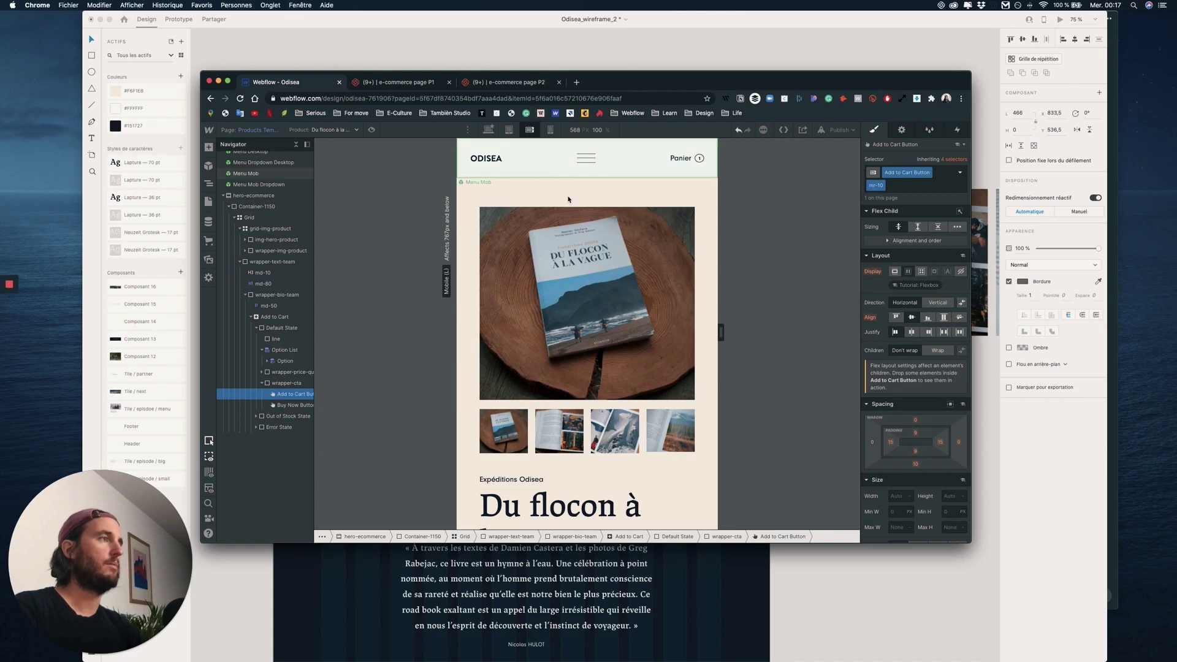
pyautogui.scroll(-5, 598, 281)
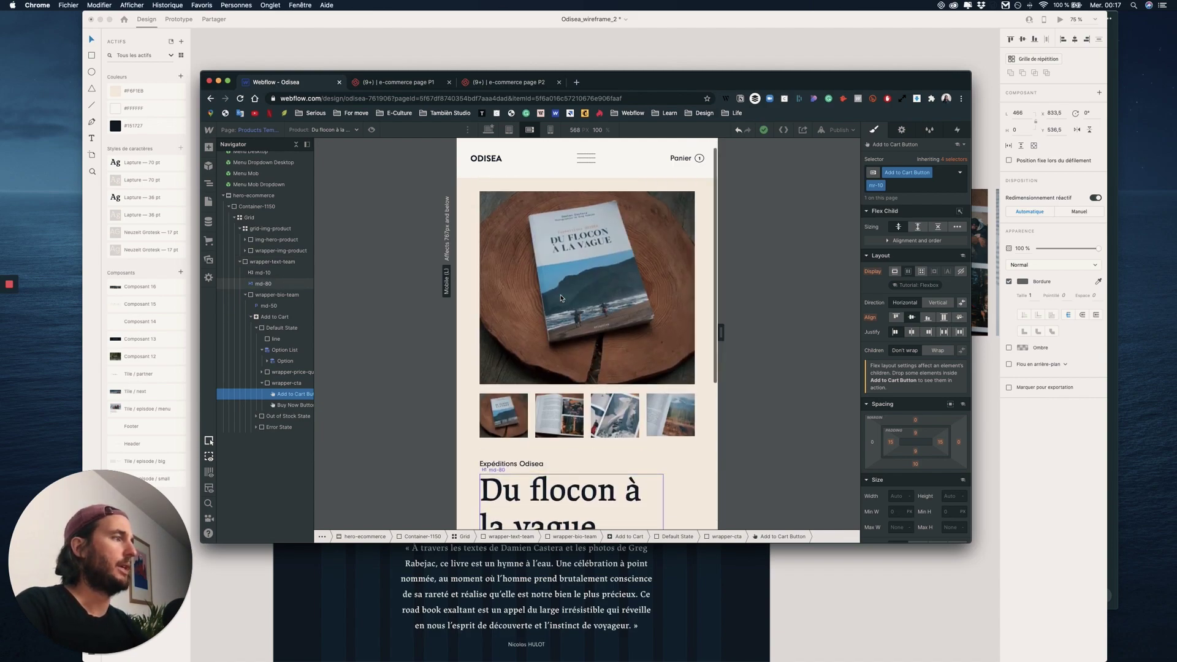
pyautogui.scroll(-5, 561, 299)
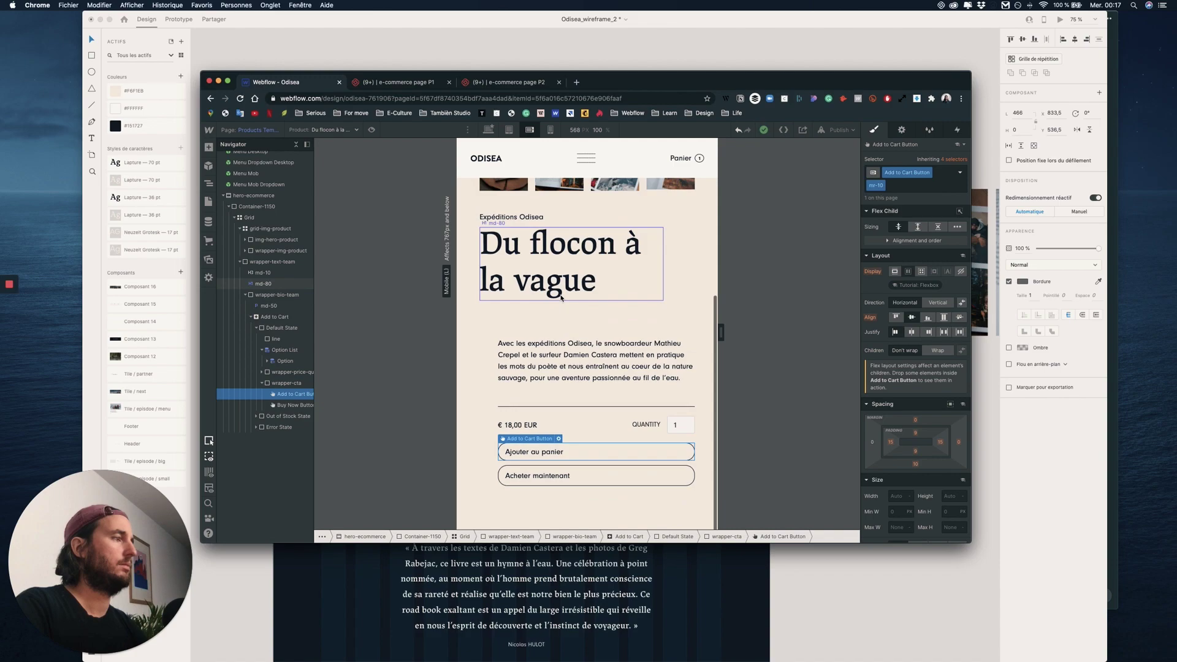
# Inspect the images inside img-hero-product and try to move wrapper-img-product within the page structure
pyautogui.click(244, 239)
pyautogui.click(263, 251)
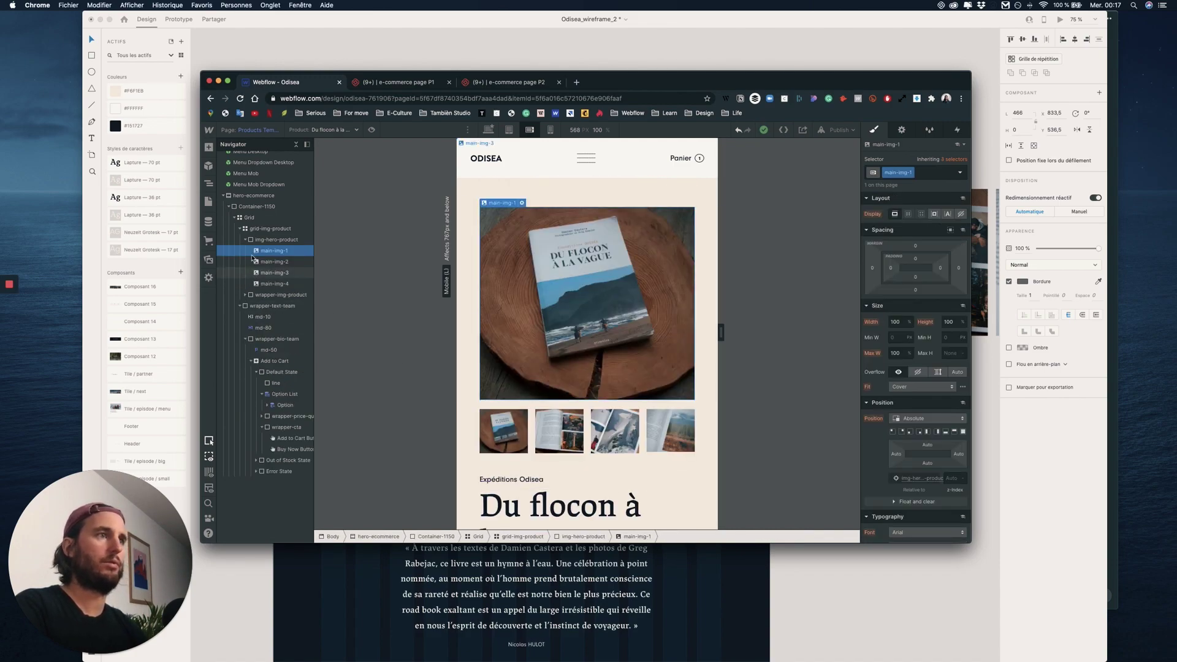
pyautogui.click(244, 239)
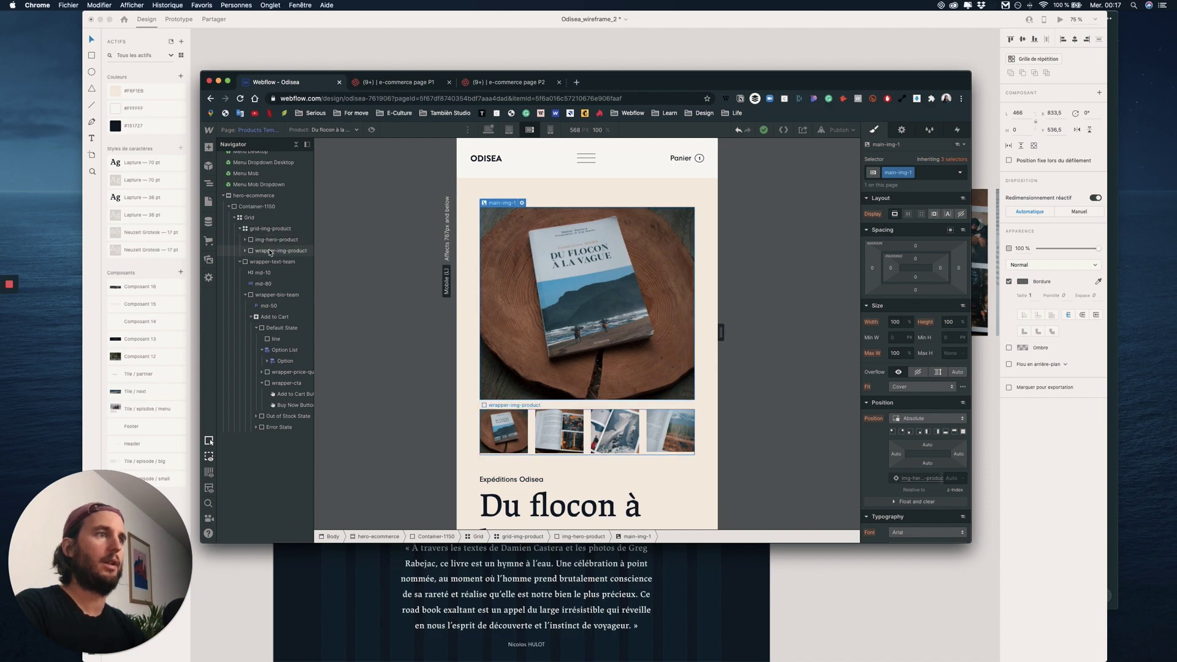
pyautogui.moveTo(276, 250); pyautogui.dragTo(303, 257)
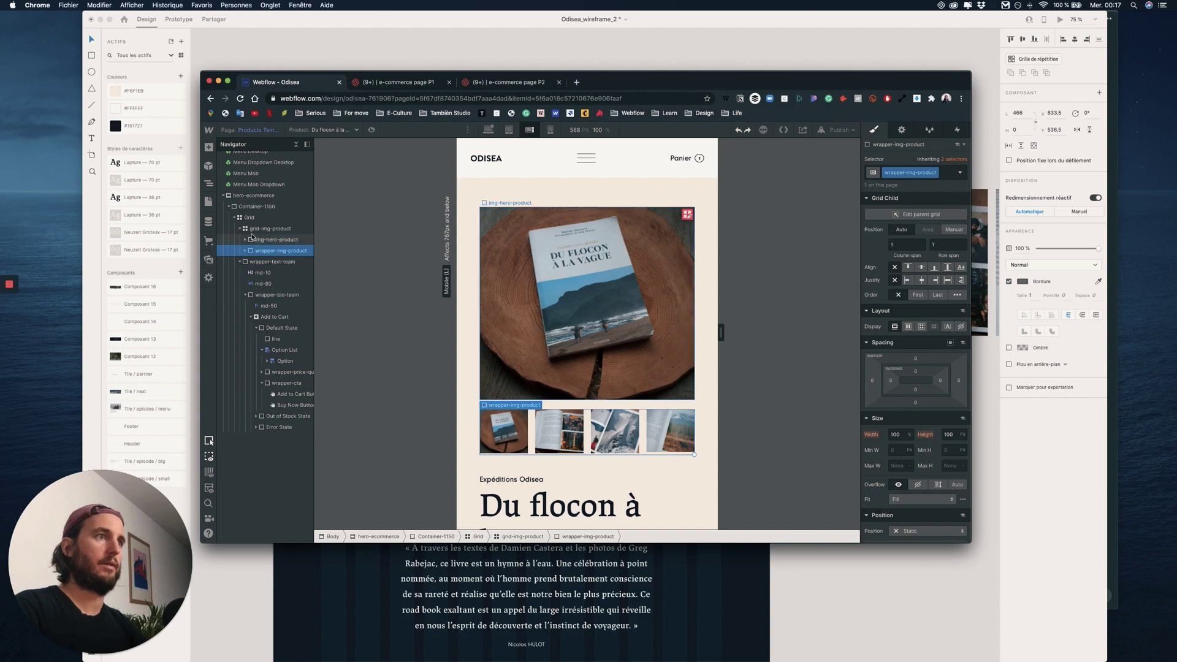
# Try placing wrapper-text-team above grid-img-product so the text precedes the images on mobile, and undo the move
pyautogui.click(240, 230)
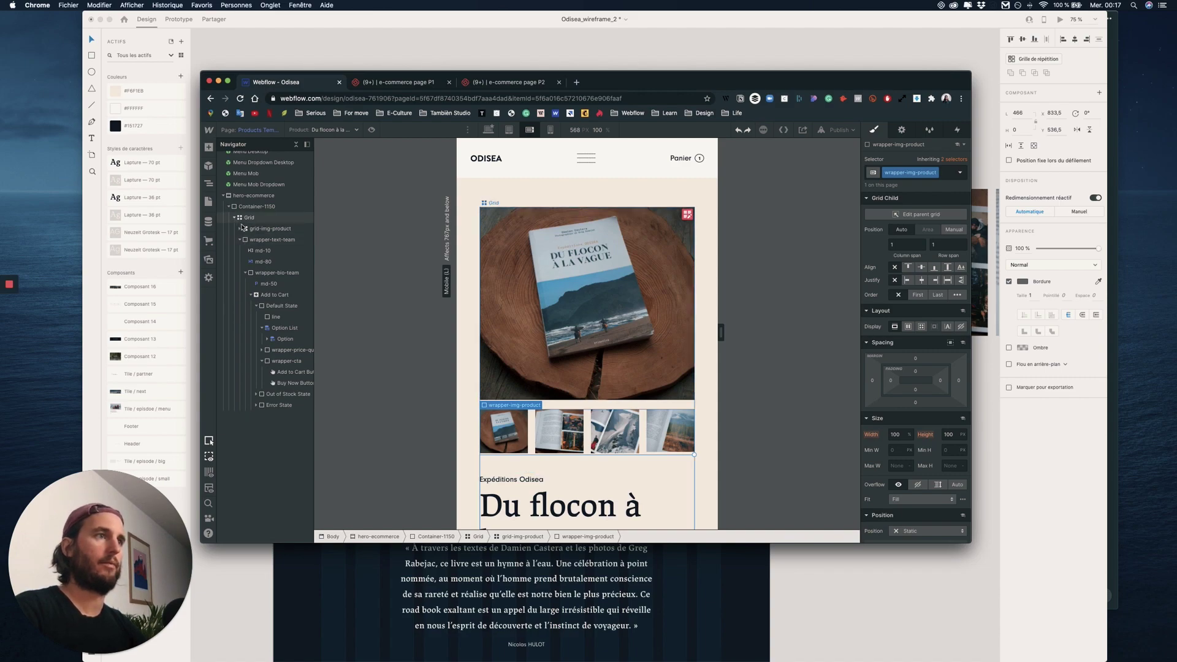
pyautogui.click(240, 240)
pyautogui.click(256, 241)
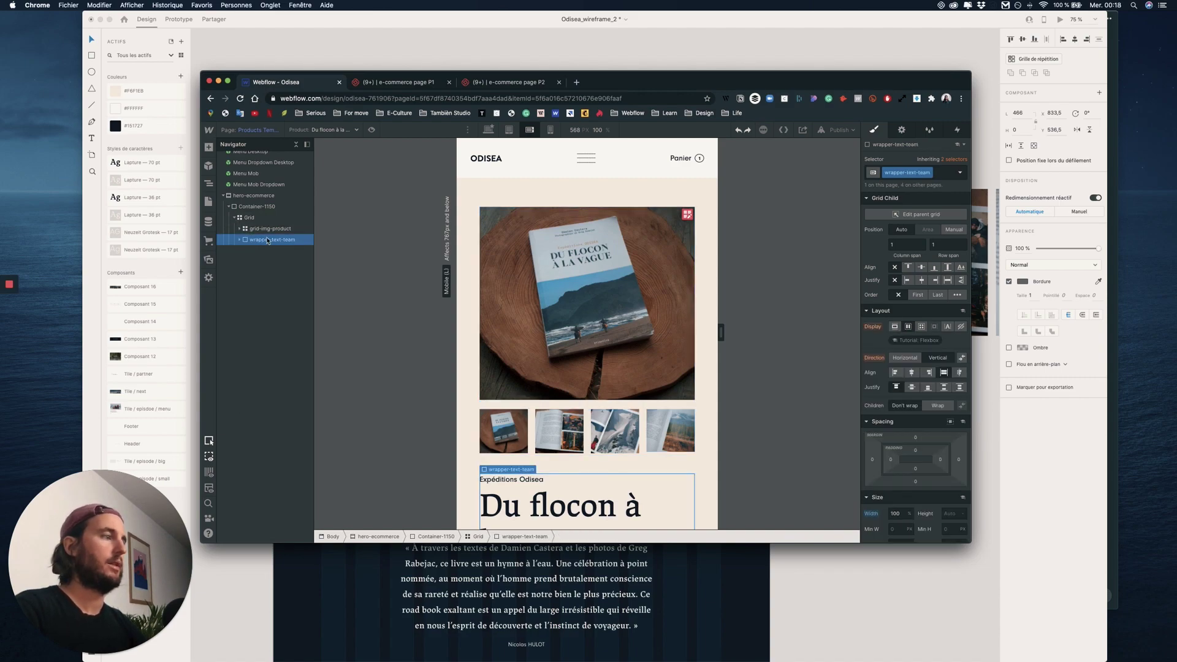
pyautogui.scroll(-2, 346, 275)
pyautogui.moveTo(269, 240); pyautogui.dragTo(270, 226)
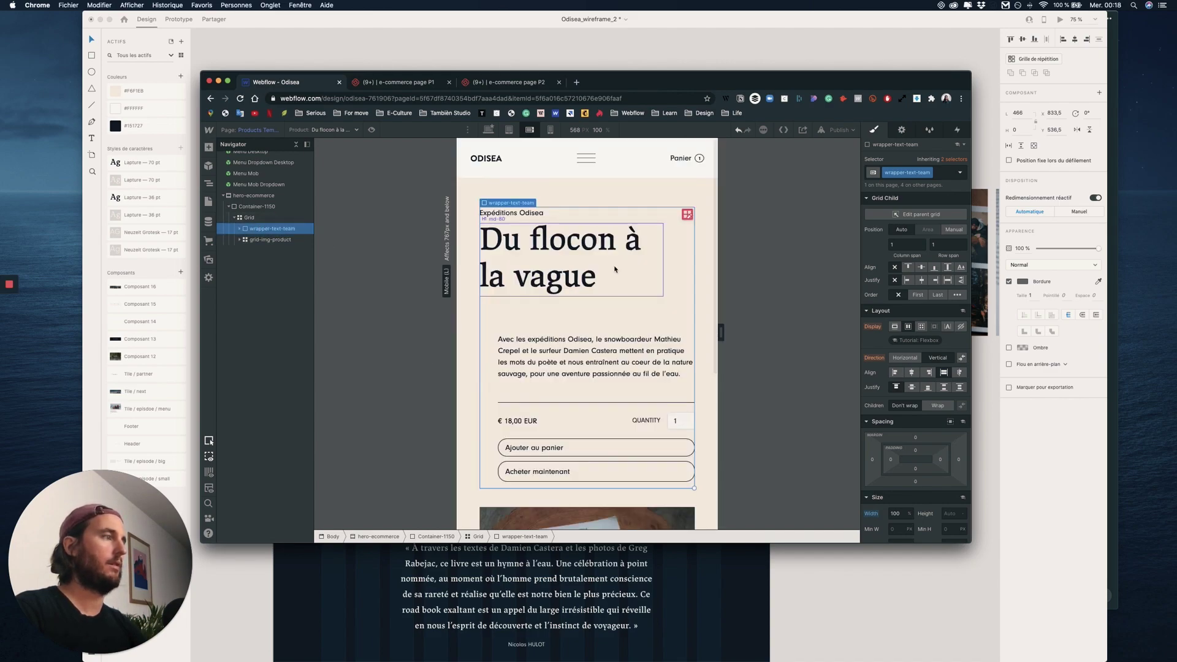
pyautogui.scroll(-4, 616, 269)
pyautogui.scroll(4, 615, 268)
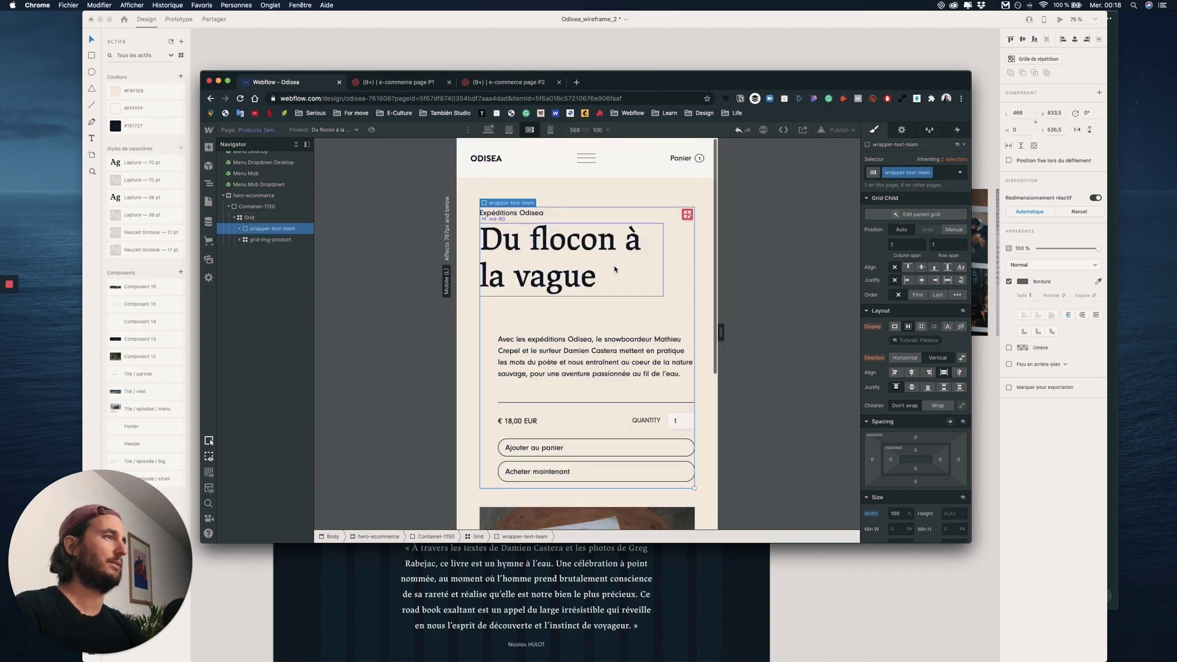
pyautogui.press('super+z')
# Review the whole product hero, from main image to cart buttons, on the mobile portrait breakpoint
pyautogui.scroll(-5, 616, 270)
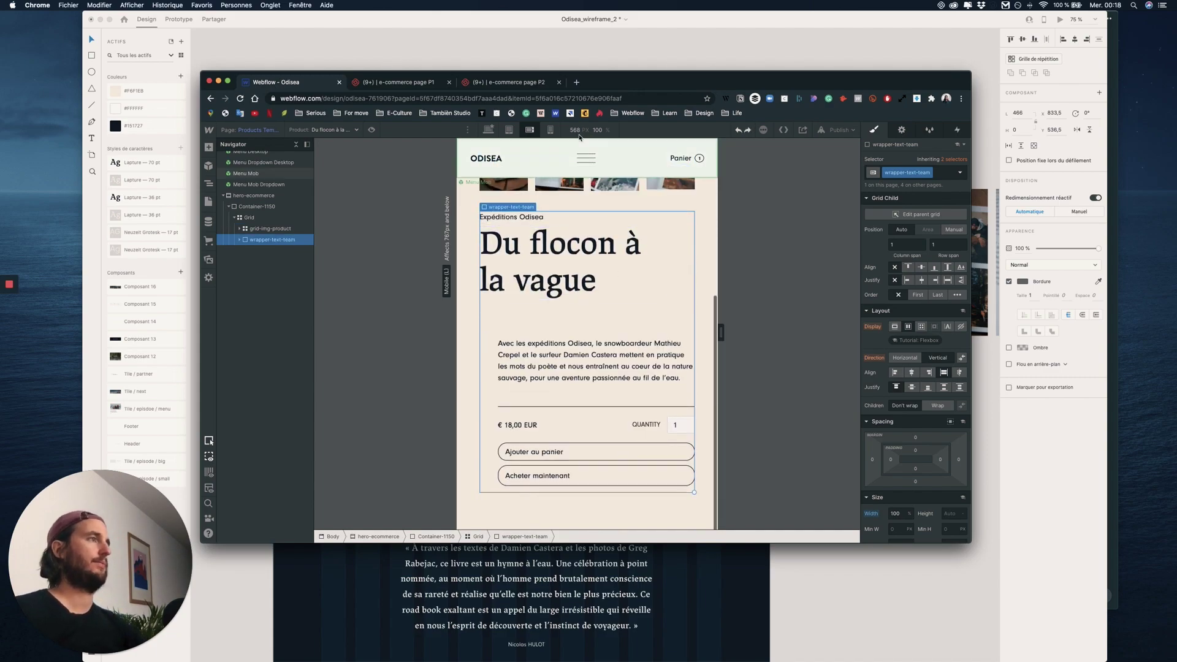
pyautogui.click(550, 130)
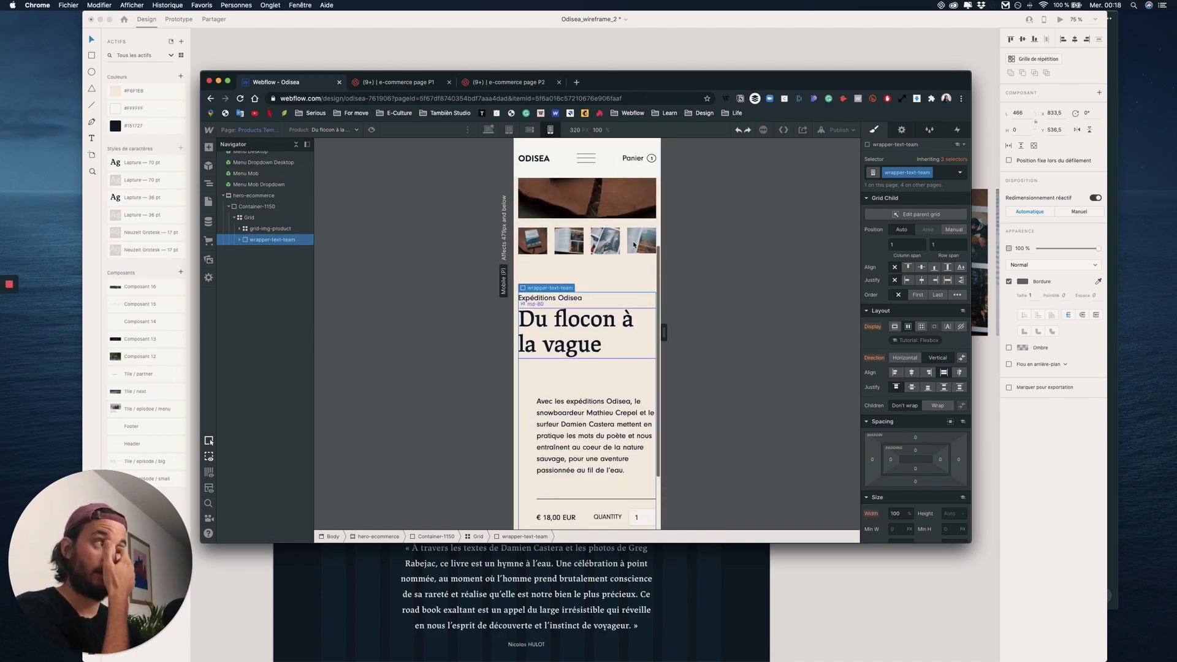
pyautogui.scroll(3, 634, 245)
pyautogui.scroll(-5, 632, 246)
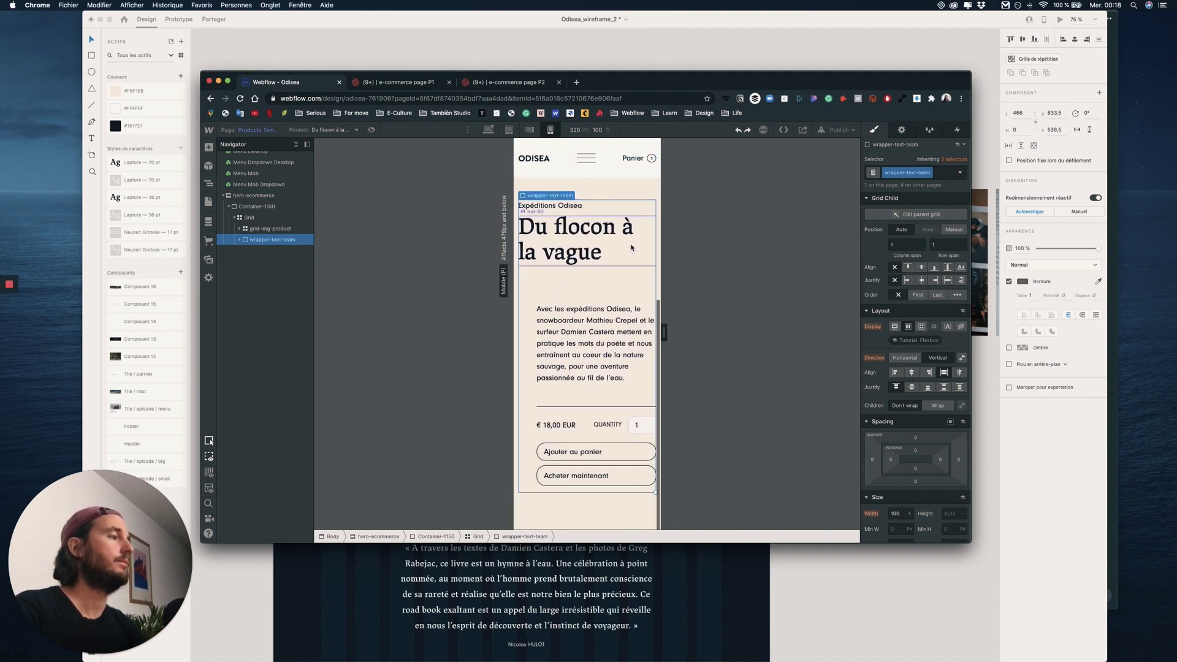
pyautogui.scroll(4, 631, 248)
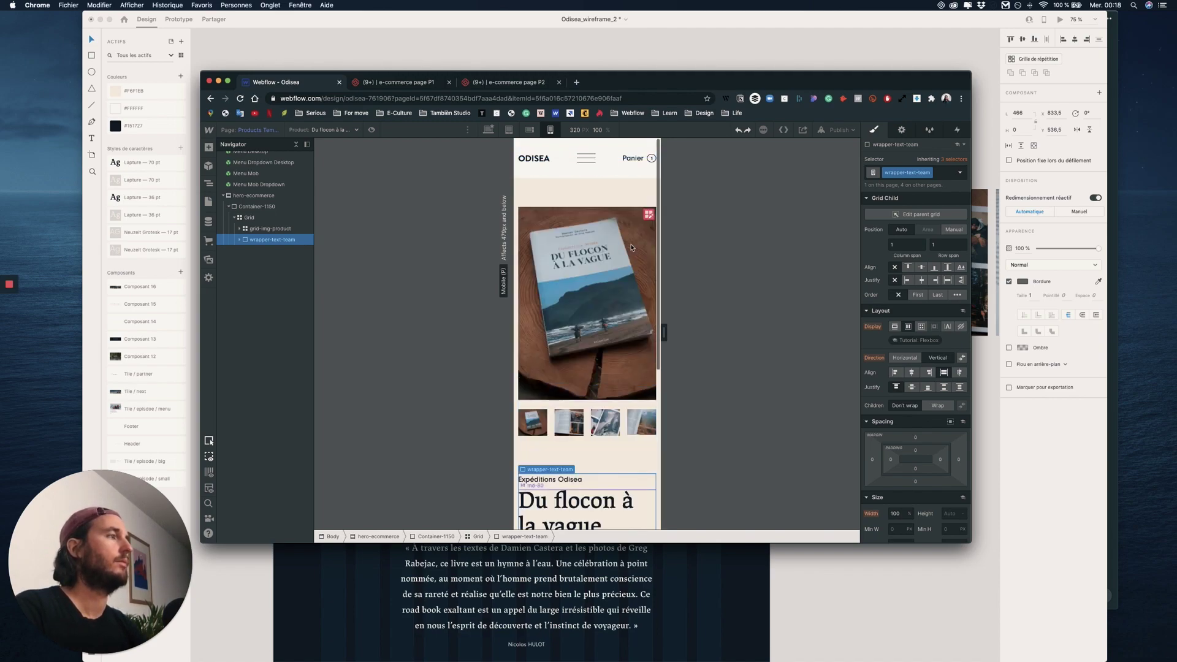
# Return to the desktop breakpoint and switch to the XD wireframe to review the sections below the product hero
pyautogui.click(488, 129)
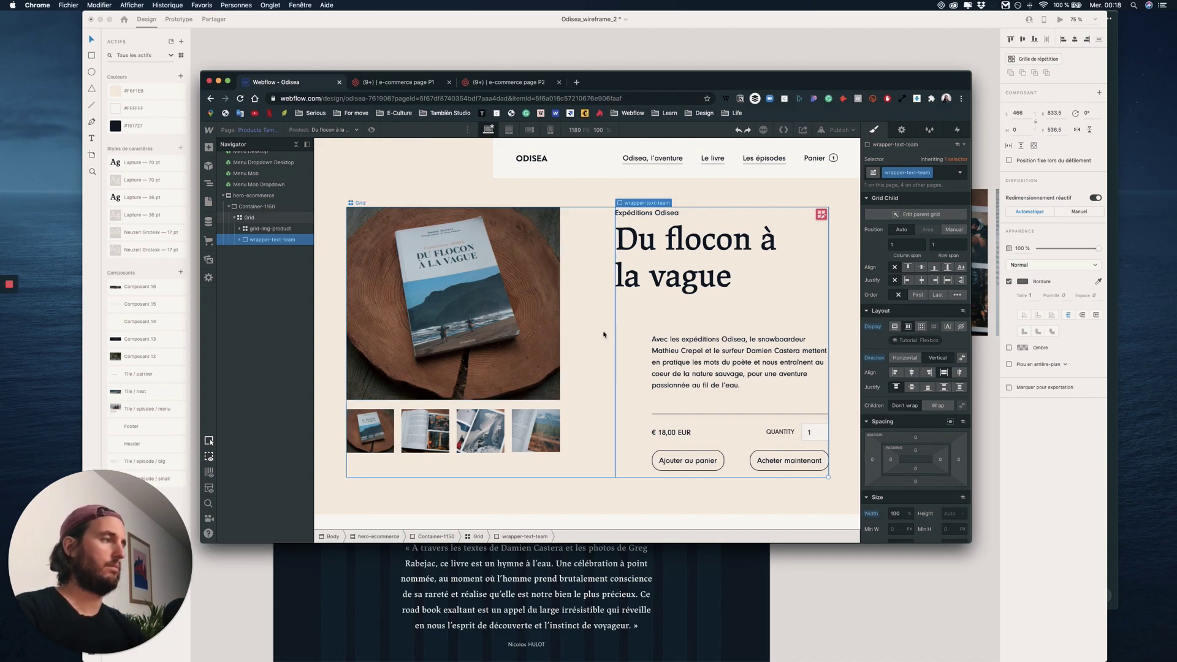
pyautogui.hotkey('ctrl', 'Up')
pyautogui.click(398, 488)
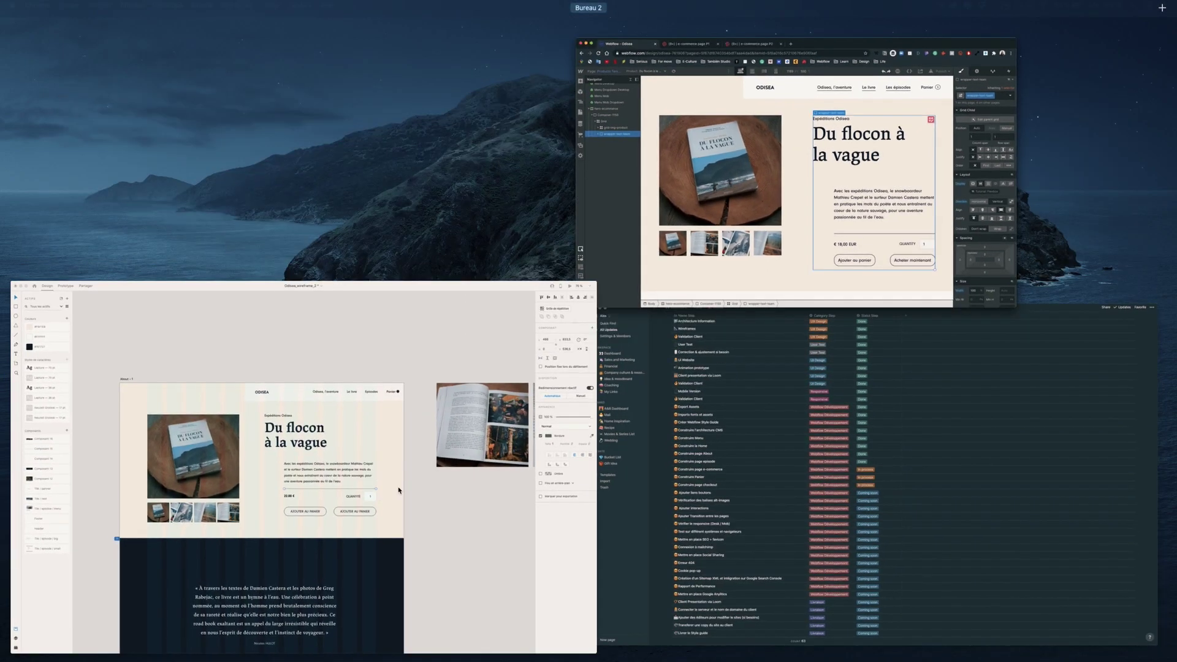
pyautogui.scroll(-5, 664, 423)
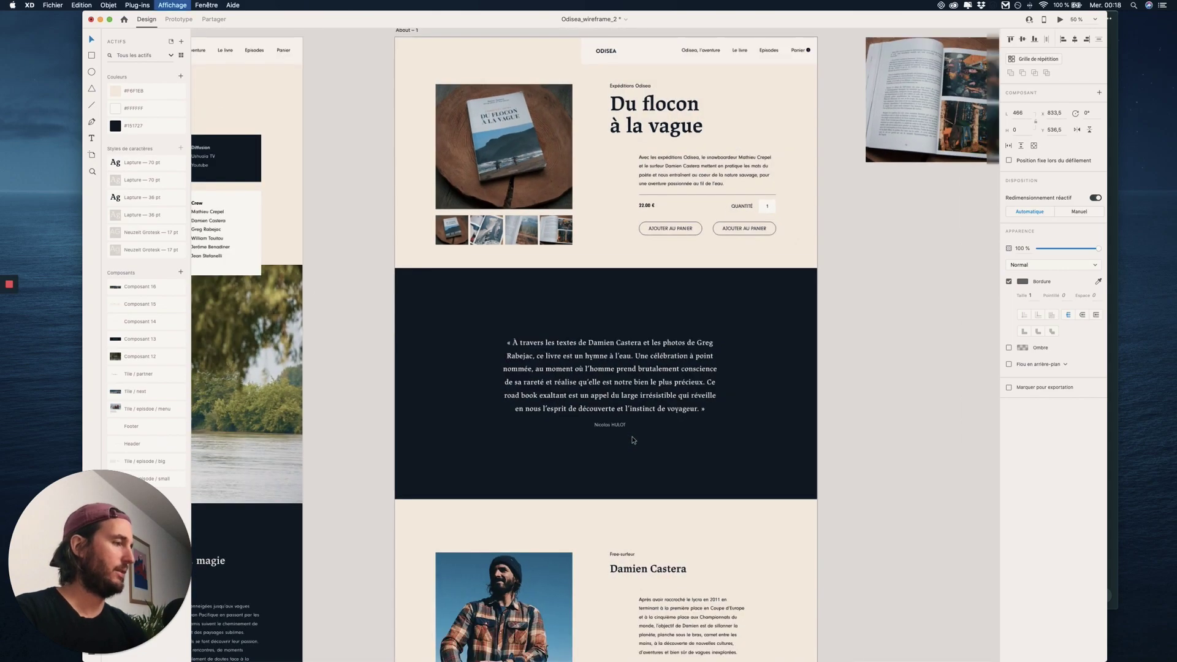
pyautogui.scroll(-2, 632, 440)
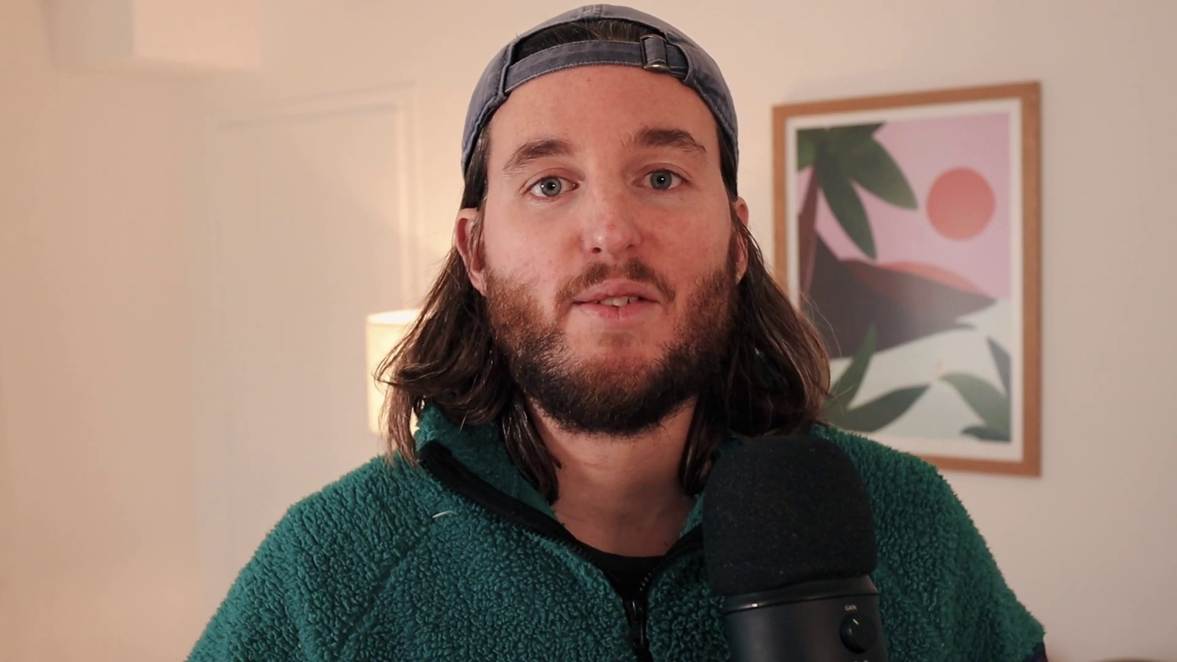